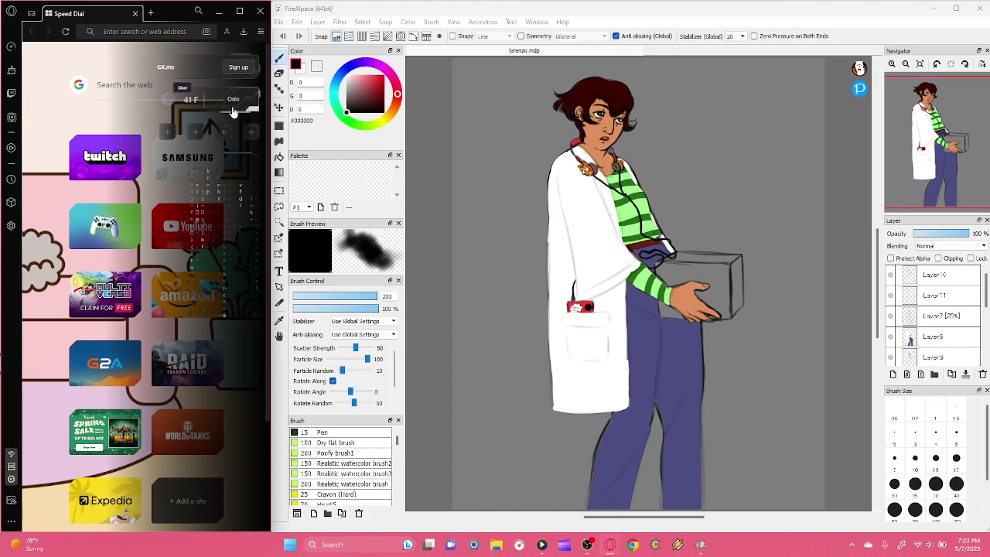
- Minimize the browser, start playing the game songs video in Media Player and shorten the player's window
{"action": "left_click", "coordinate": [219, 11]}
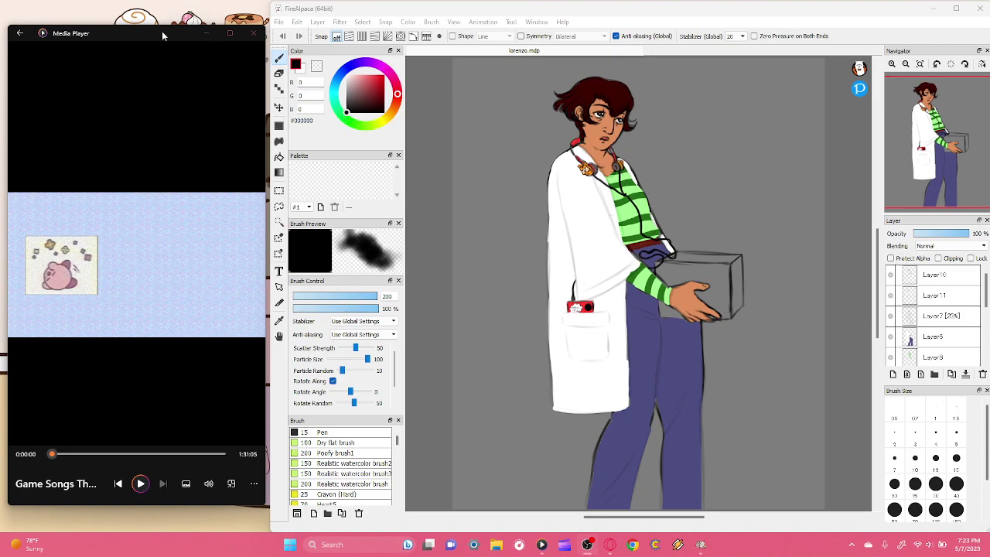
{"action": "left_click_drag", "start_coordinate": [161, 31], "coordinate": [159, 7]}
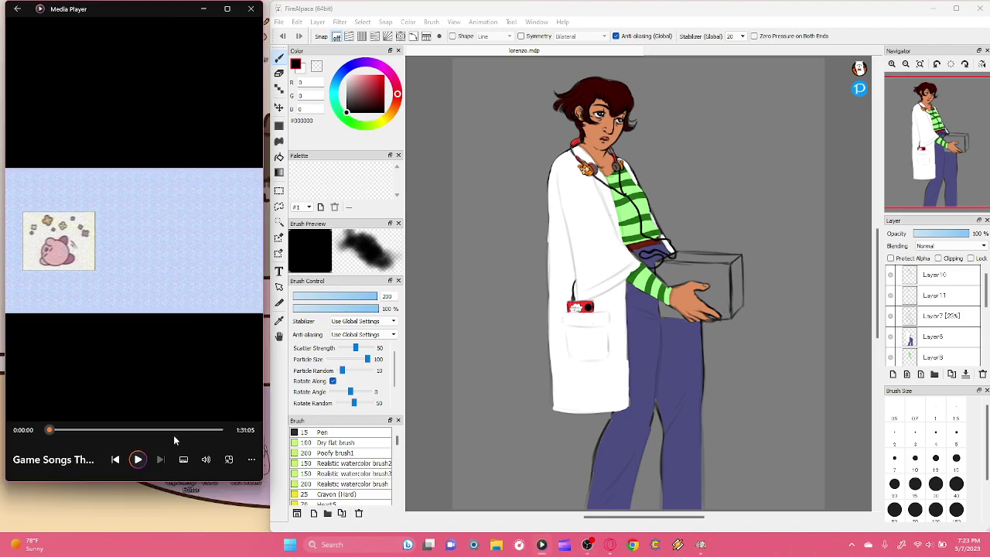
{"action": "left_click", "coordinate": [137, 460]}
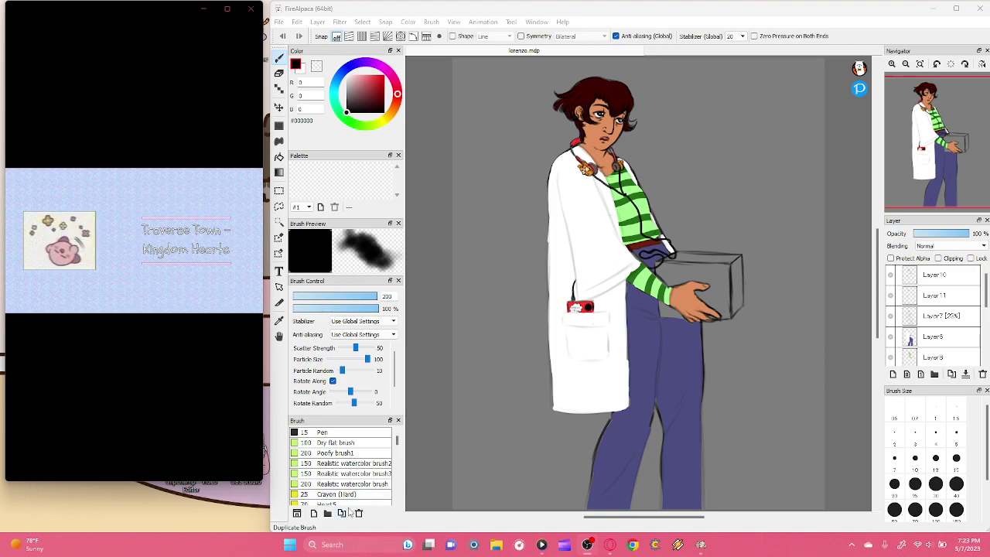
{"action": "mouse_move", "coordinate": [187, 126]}
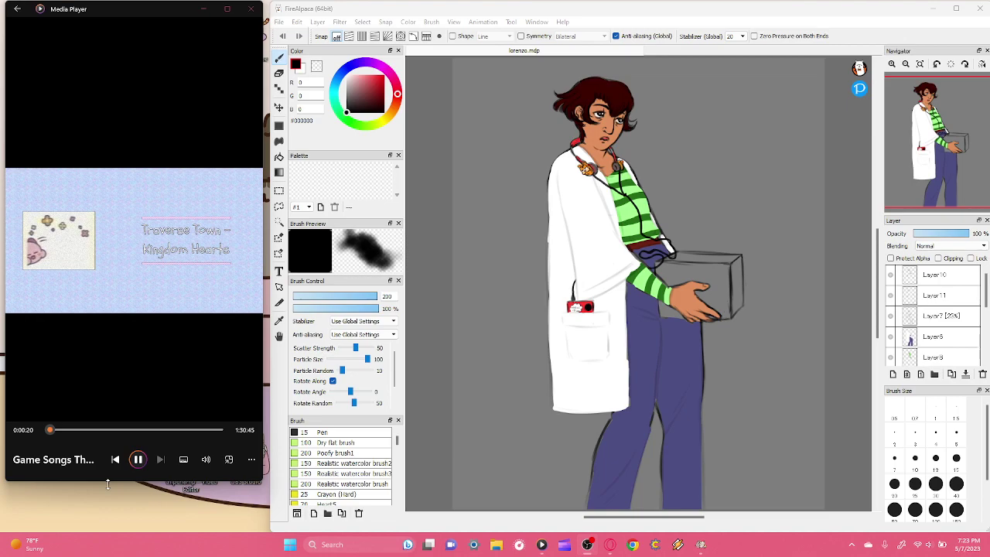
{"action": "left_click_drag", "start_coordinate": [107, 484], "coordinate": [107, 270]}
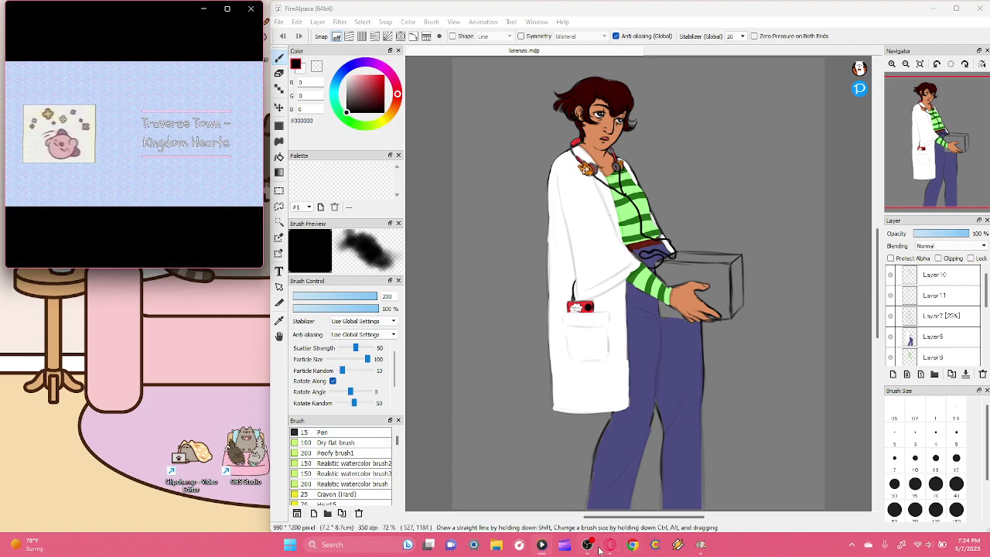
- Switch to the browser and open the saved Pinterest Fashion board to look through its pins
{"action": "mouse_move", "coordinate": [613, 539]}
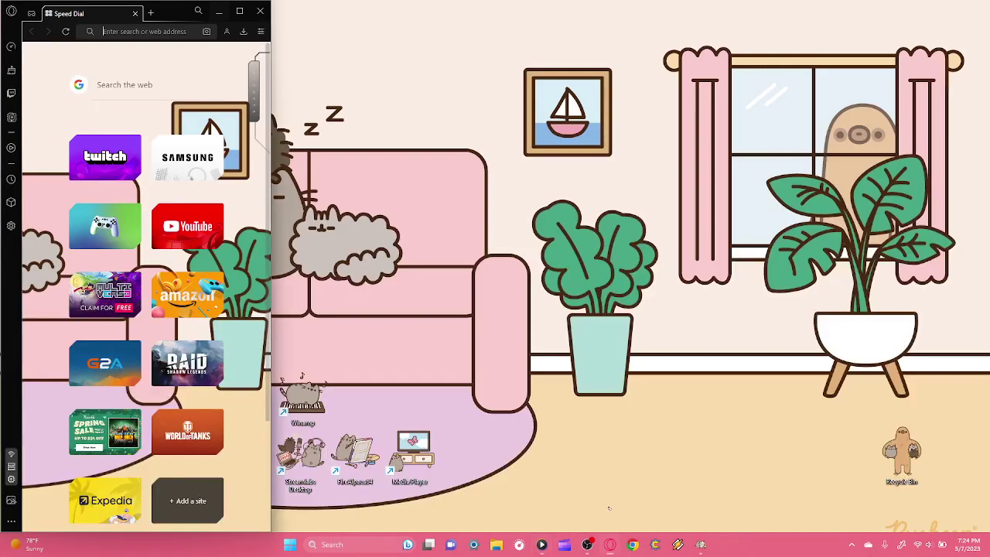
{"action": "left_click", "coordinate": [609, 494]}
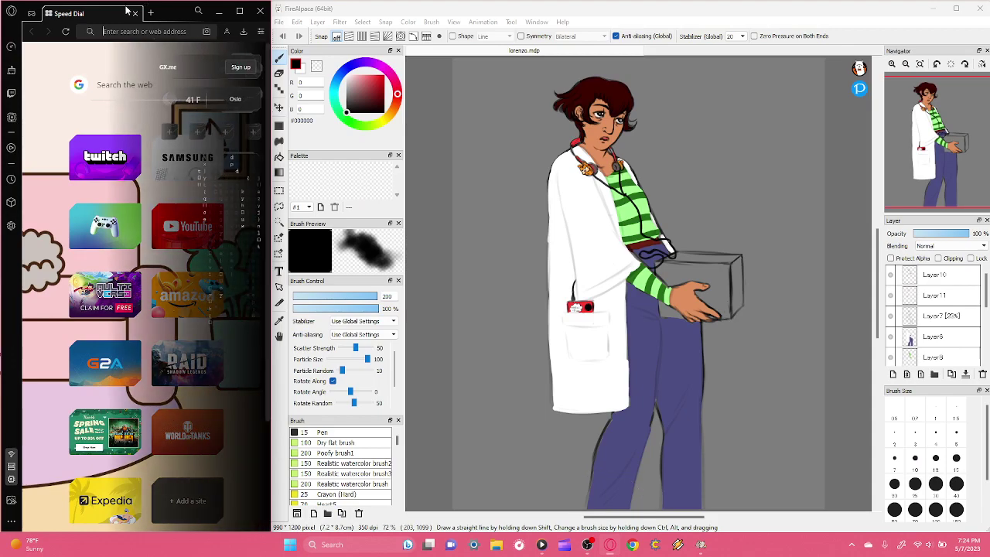
{"action": "type", "text": "pin"}
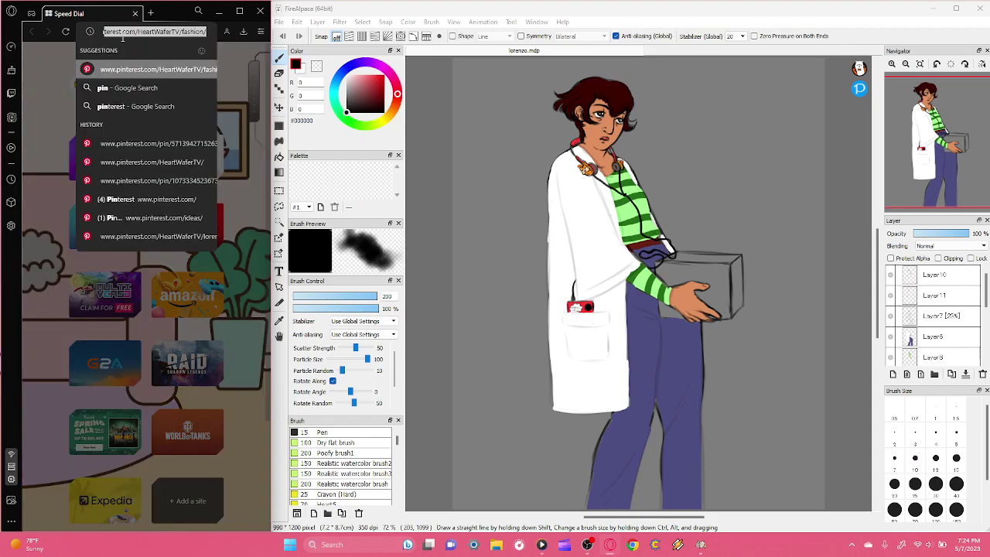
{"action": "key", "text": "Right"}
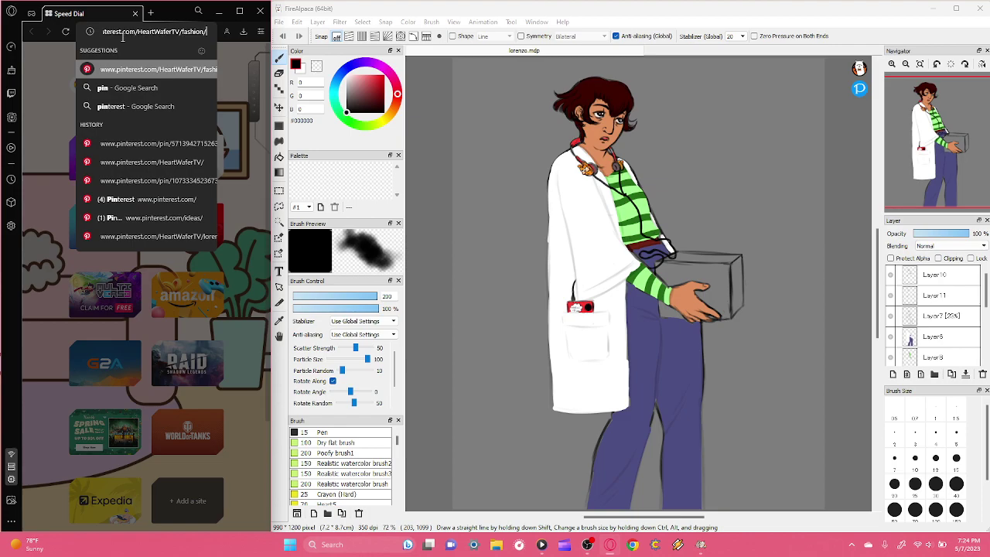
{"action": "key", "text": "Return"}
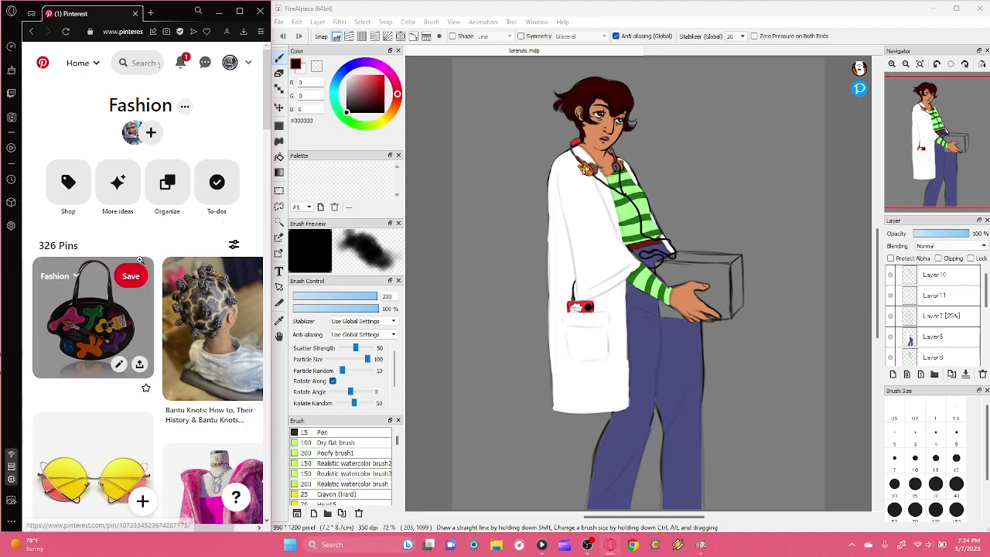
{"action": "scroll", "coordinate": [153, 240], "scroll_direction": "down", "scroll_amount": 2}
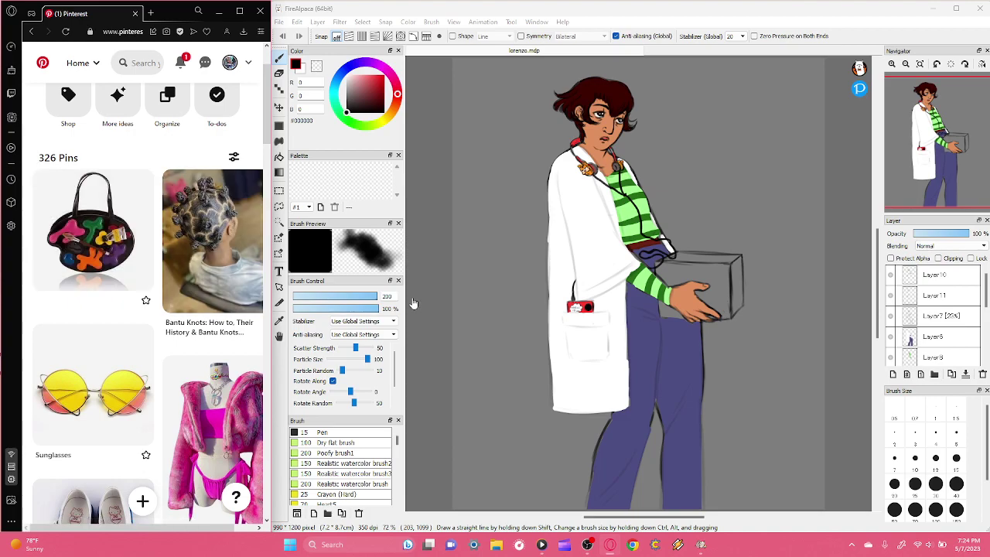
- Minimize the Media Player window and browse the Fashion board down to the Preppy boots pin
{"action": "left_click", "coordinate": [542, 546]}
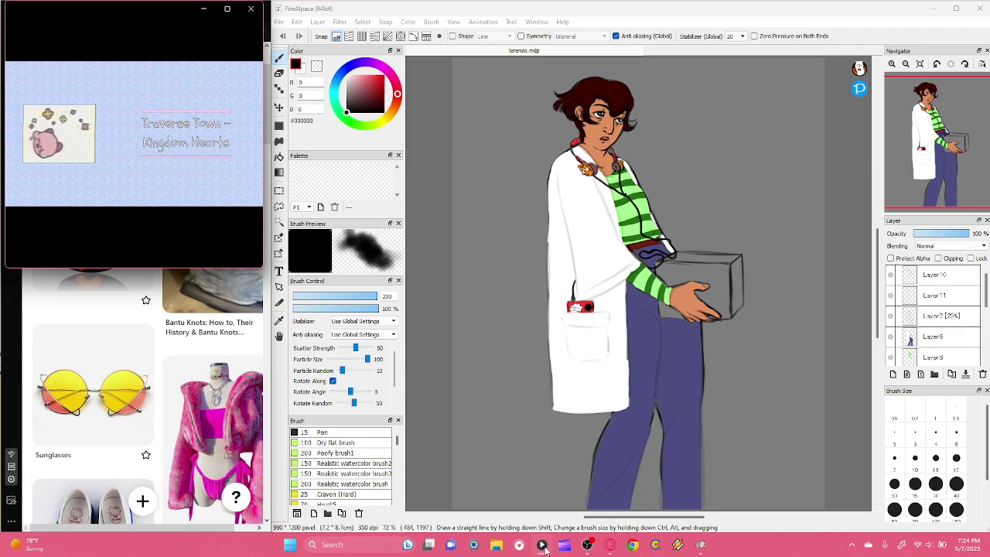
{"action": "left_click_drag", "start_coordinate": [115, 9], "coordinate": [127, 272]}
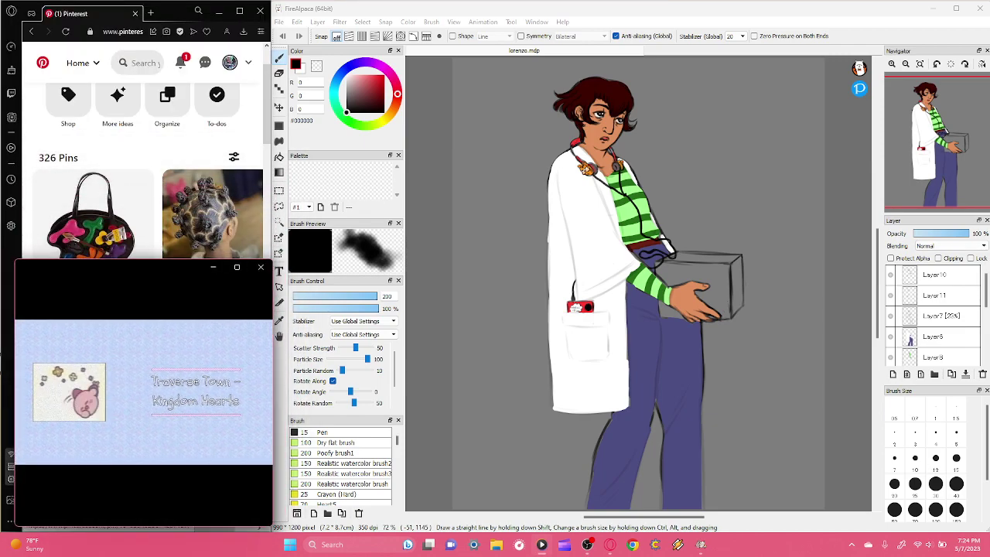
{"action": "left_click", "coordinate": [206, 268]}
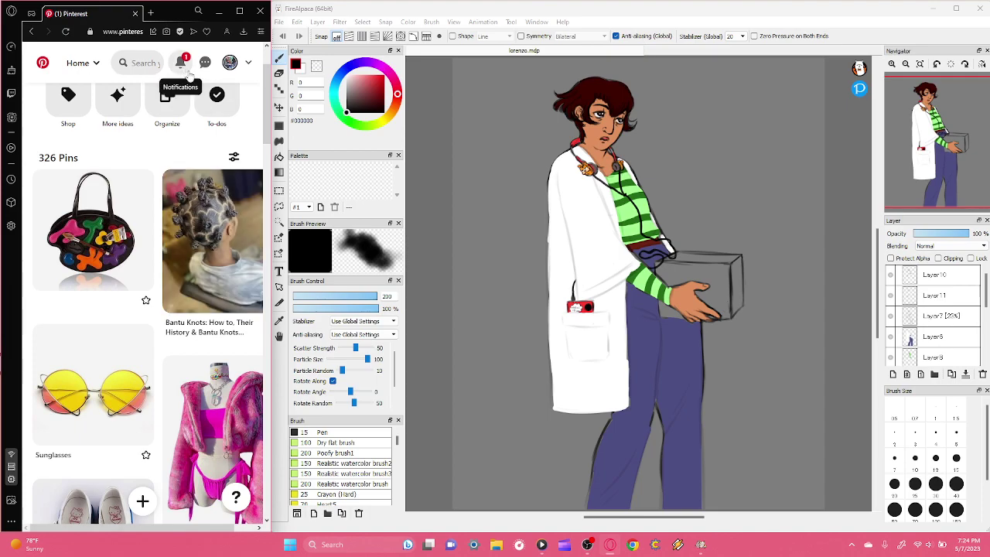
{"action": "left_click_drag", "start_coordinate": [265, 114], "coordinate": [270, 277]}
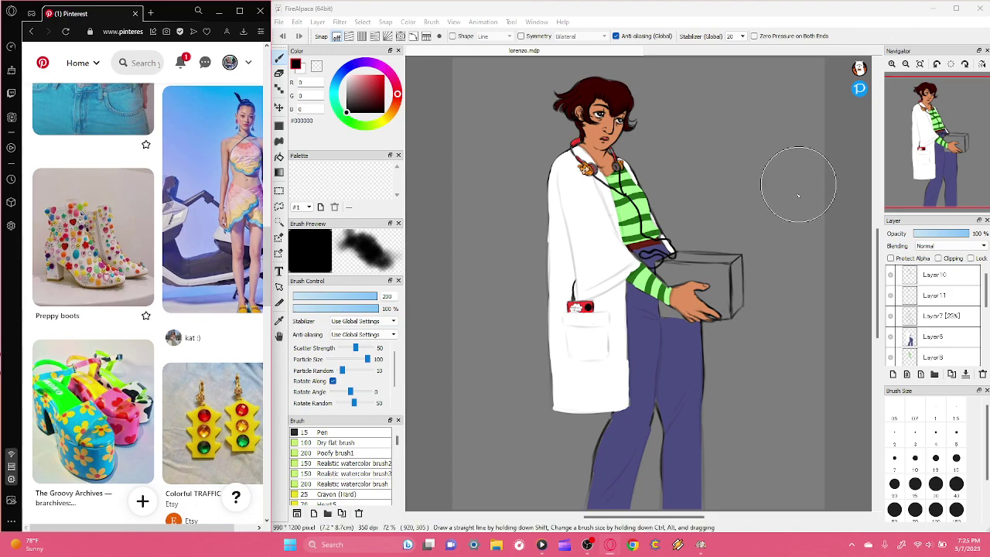
- Switch to FireAlpaca, sample the trousers' colour #4D4E82, and select the Pen brush with an adjusted size
{"action": "left_click", "coordinate": [279, 320]}
{"action": "mouse_move", "coordinate": [893, 64]}
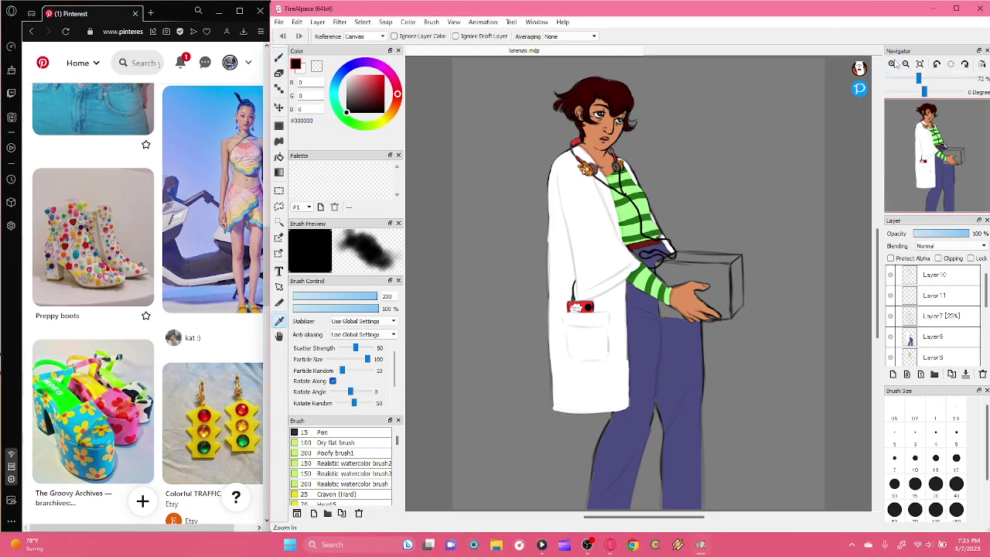
{"action": "left_click", "coordinate": [892, 64]}
{"action": "left_click", "coordinate": [656, 376]}
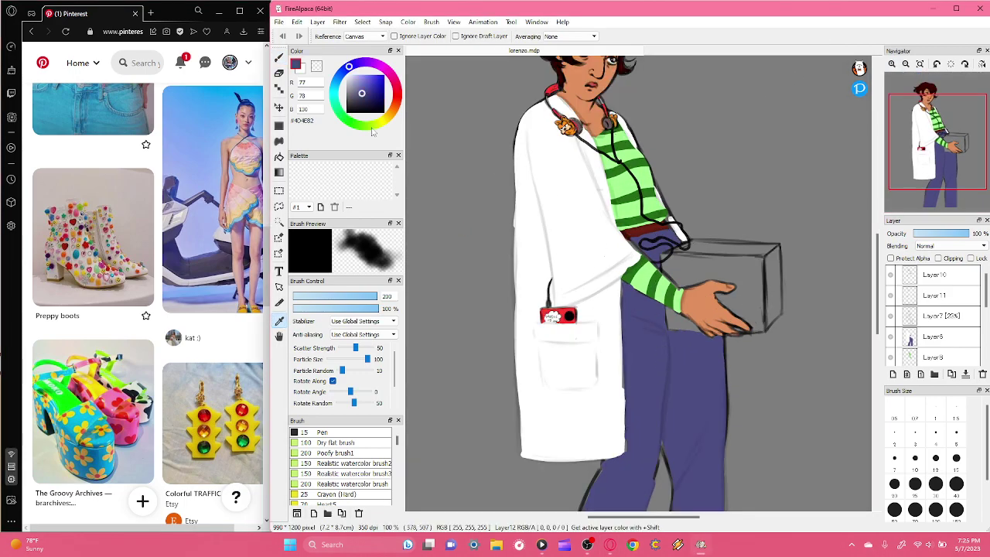
{"action": "left_click", "coordinate": [279, 59]}
{"action": "mouse_move", "coordinate": [360, 298]}
{"action": "left_mouse_down"}
{"action": "mouse_move", "coordinate": [319, 300]}
{"action": "mouse_move", "coordinate": [340, 302]}
{"action": "left_mouse_up"}
{"action": "left_click", "coordinate": [352, 432]}
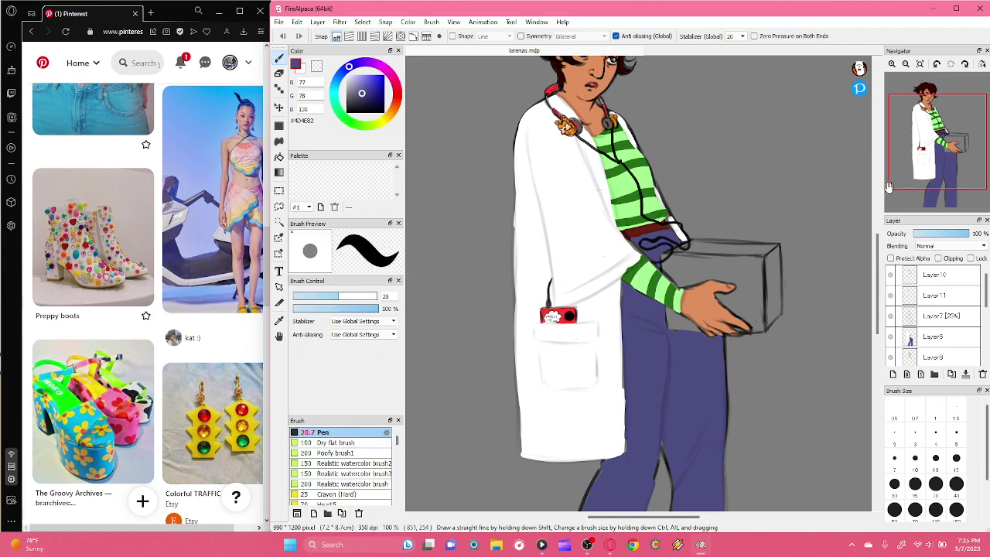
- Toggle the visibility of individual layers to find the coat and trouser fold lines, and select Layer7
{"action": "mouse_move", "coordinate": [986, 286]}
{"action": "left_mouse_down"}
{"action": "mouse_move", "coordinate": [987, 315]}
{"action": "mouse_move", "coordinate": [987, 297]}
{"action": "left_mouse_up"}
{"action": "left_click", "coordinate": [909, 323]}
{"action": "left_click", "coordinate": [890, 325]}
{"action": "left_click", "coordinate": [890, 325]}
{"action": "left_click", "coordinate": [890, 304]}
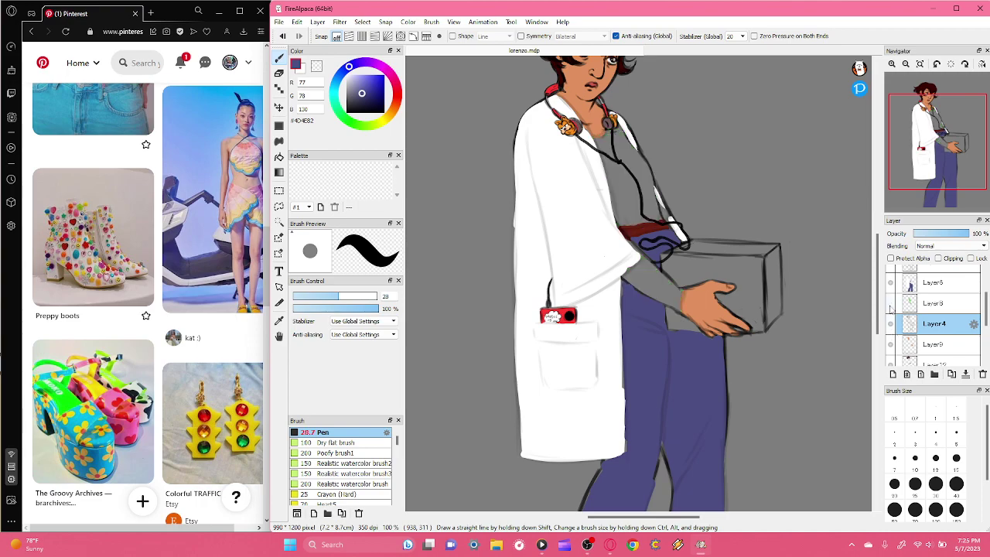
{"action": "left_click", "coordinate": [890, 305]}
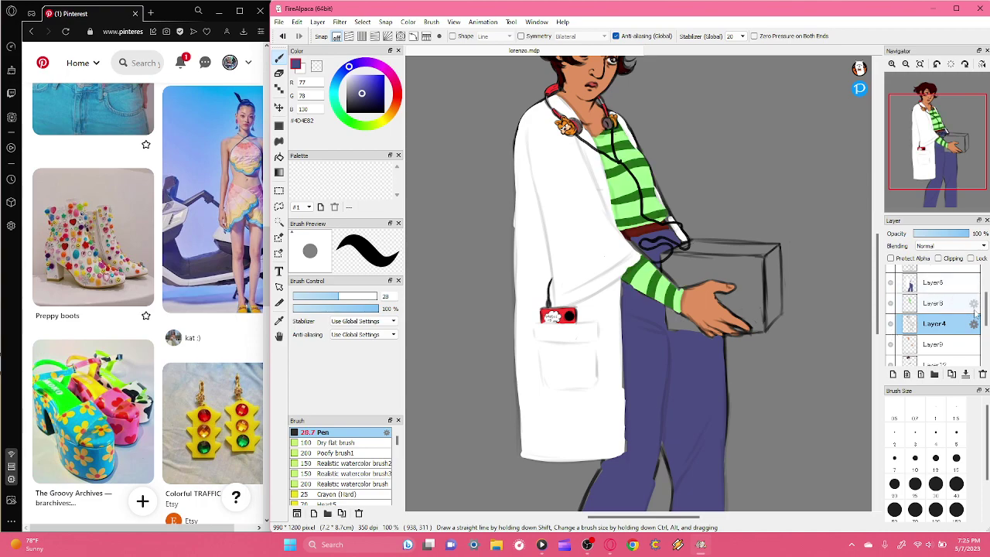
{"action": "scroll", "coordinate": [975, 280], "scroll_direction": "up", "scroll_amount": 2}
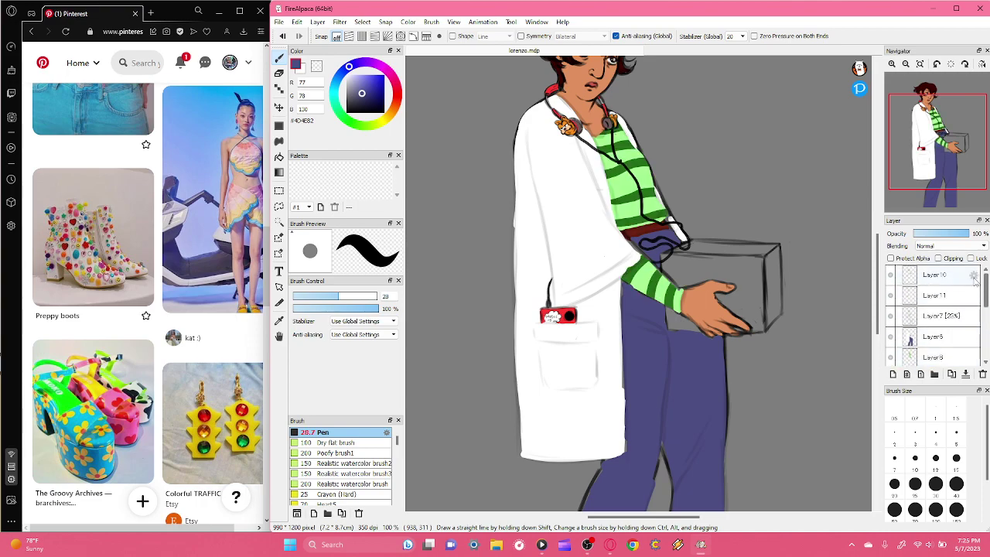
{"action": "left_click", "coordinate": [890, 276]}
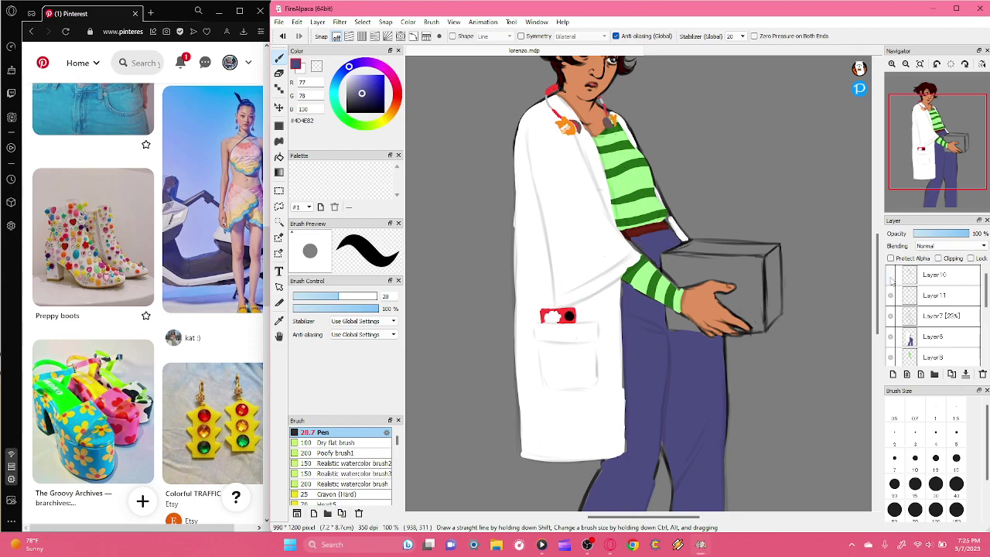
{"action": "left_click", "coordinate": [890, 276]}
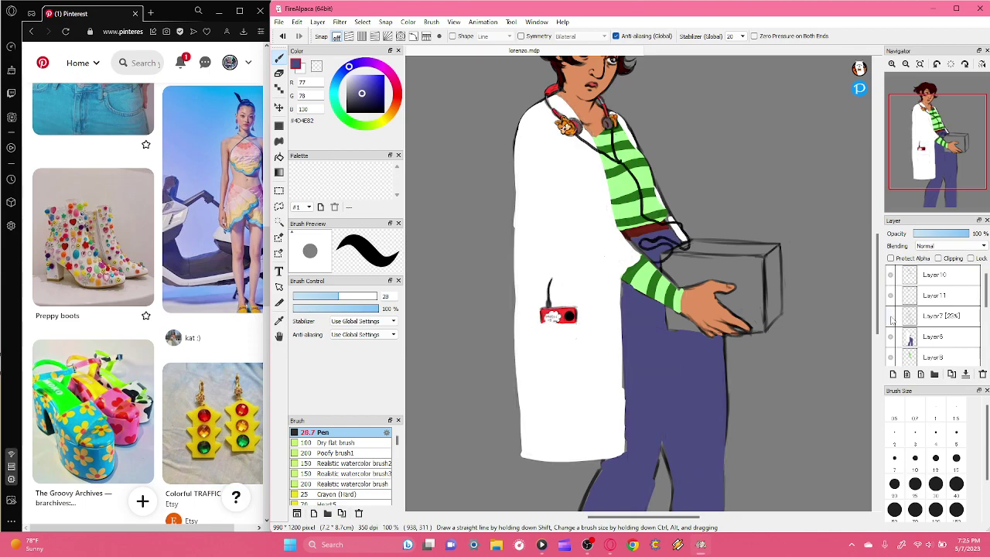
{"action": "left_click", "coordinate": [891, 317]}
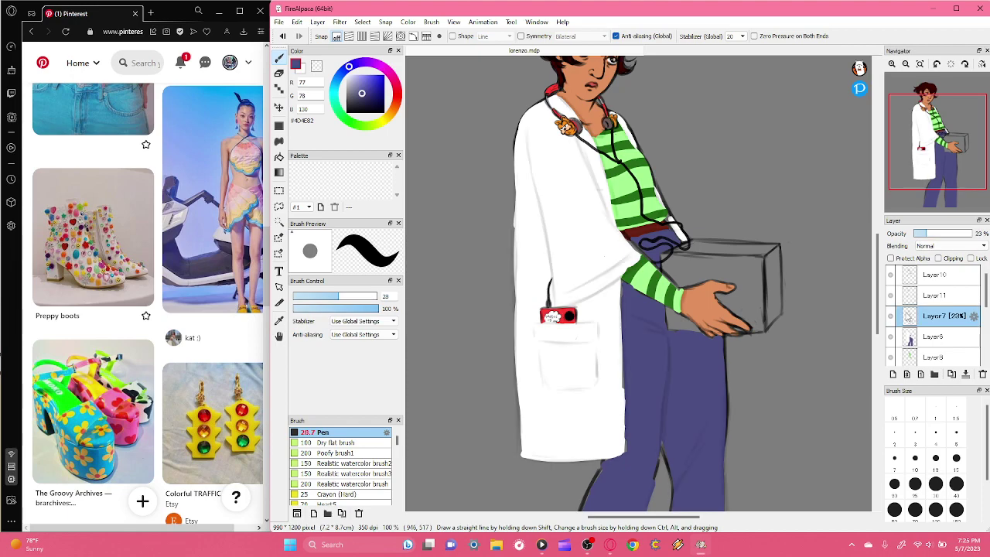
- Try recolouring the trouser fold line on Layer7 with Protect Alpha on, and undo the stroke
{"action": "left_click", "coordinate": [890, 257]}
{"action": "left_click_drag", "start_coordinate": [663, 410], "coordinate": [661, 399]}
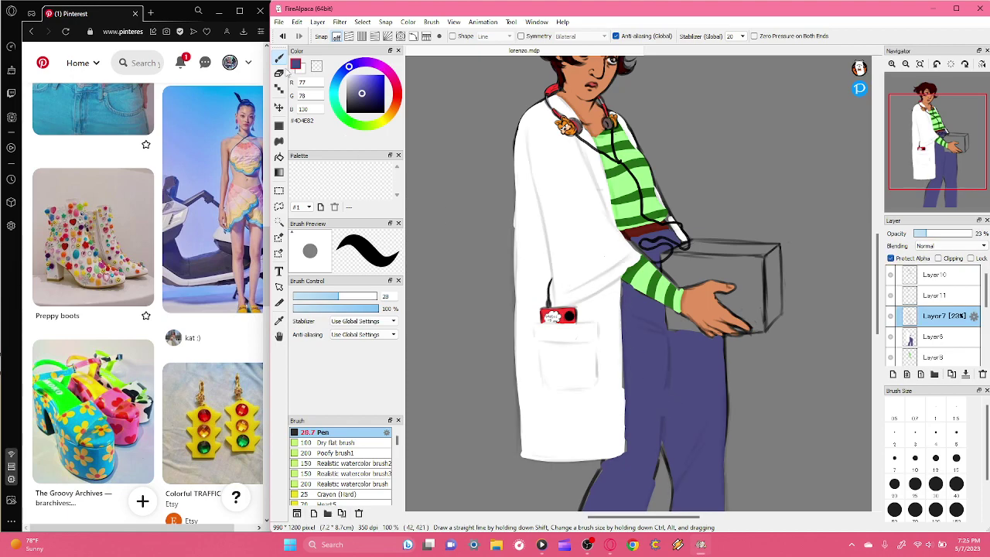
{"action": "left_click", "coordinate": [283, 35]}
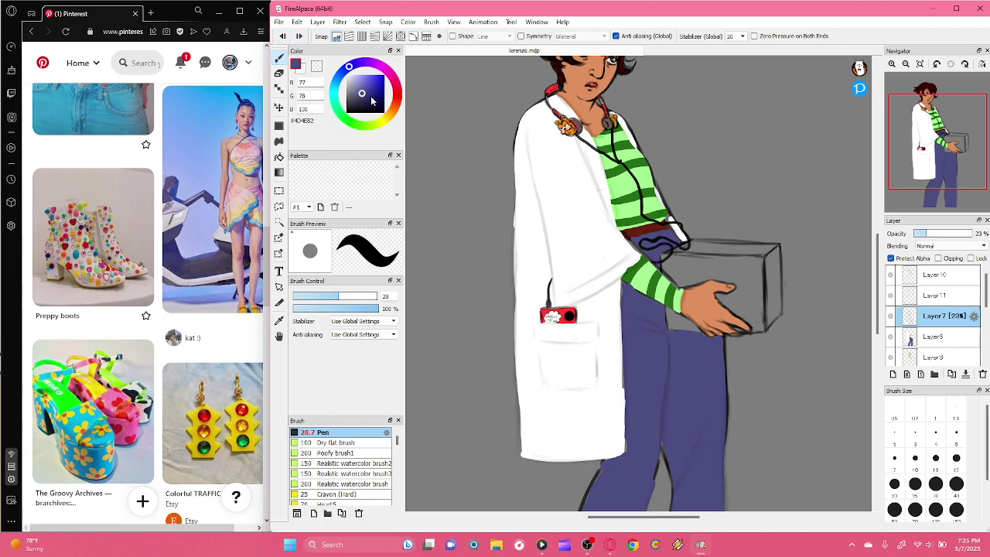
- Darken the brush colour to #07071C and turn off Protect Alpha for Layer7
{"action": "left_click", "coordinate": [371, 98]}
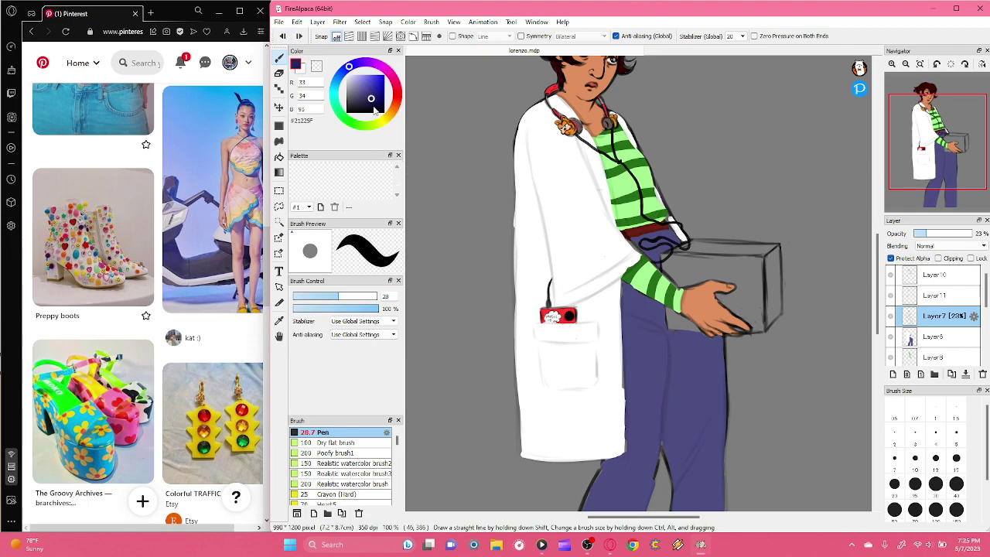
{"action": "left_click", "coordinate": [372, 102]}
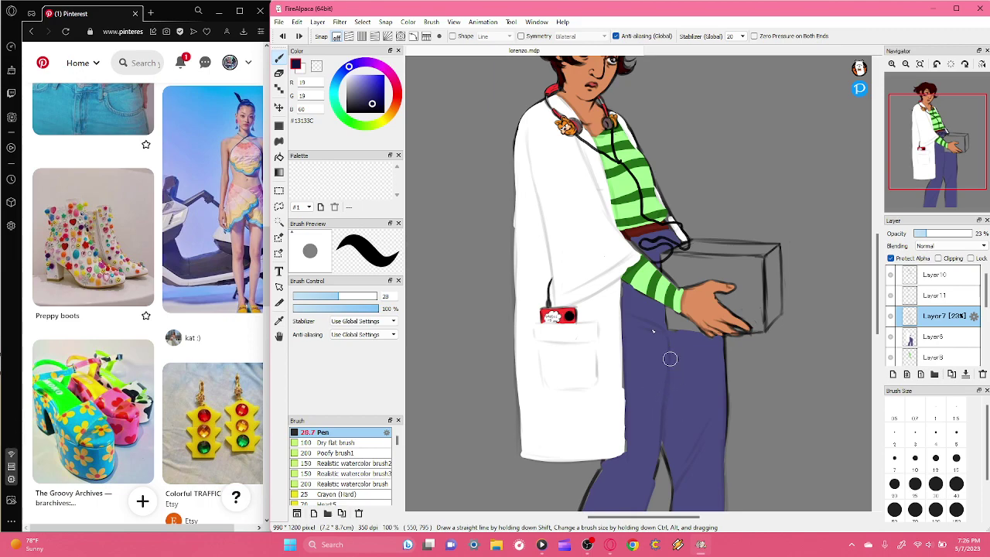
{"action": "left_click", "coordinate": [890, 257]}
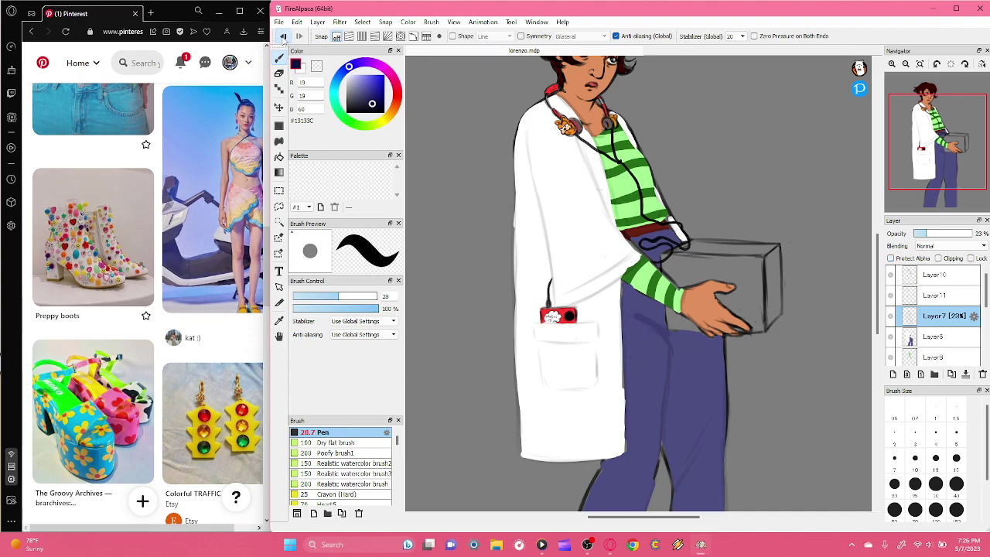
{"action": "left_click", "coordinate": [374, 107]}
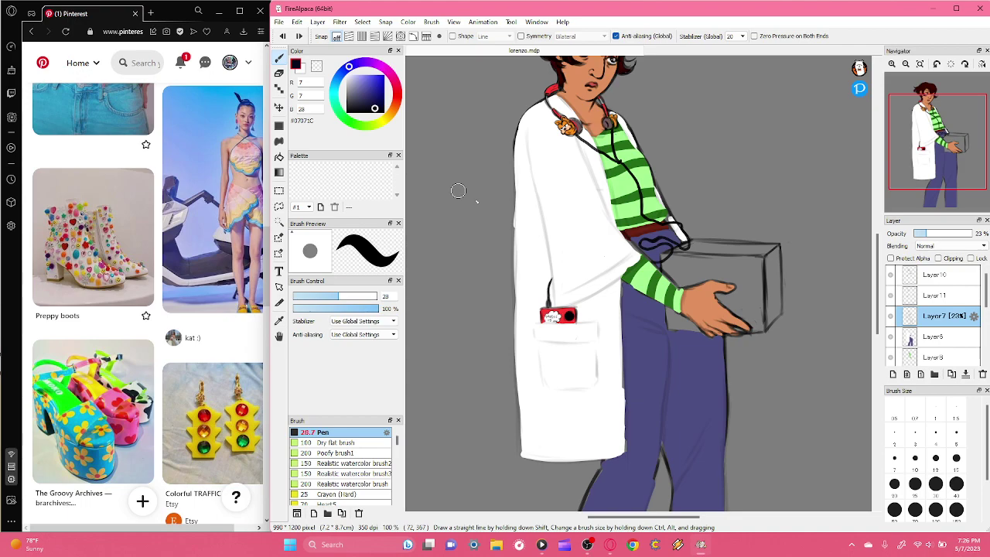
- Try painting dark test strokes on Layer7 over the box and upper trousers, and undo them
{"action": "mouse_move", "coordinate": [692, 277]}
{"action": "left_mouse_down"}
{"action": "mouse_move", "coordinate": [706, 252]}
{"action": "mouse_move", "coordinate": [618, 320]}
{"action": "left_mouse_up"}
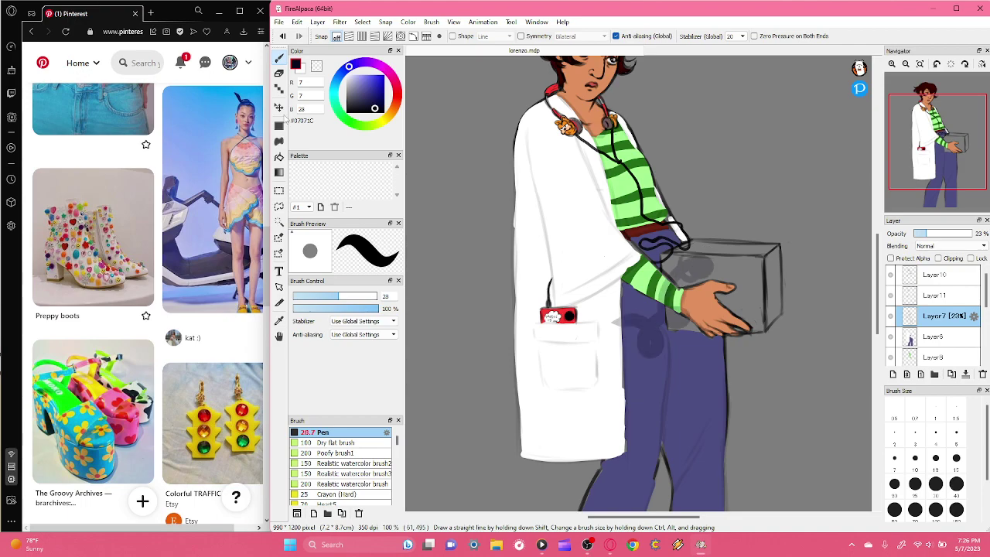
{"action": "key", "text": "ctrl+z"}
{"action": "key", "text": "ctrl+z"}
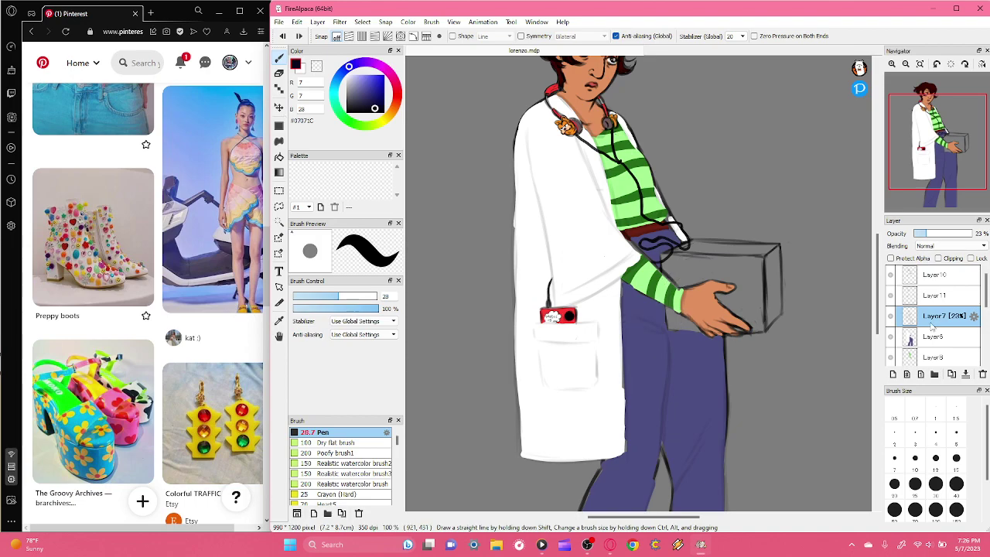
- Set Layer7's opacity to 100% and turn on Protect Alpha
{"action": "left_click_drag", "start_coordinate": [927, 233], "coordinate": [976, 238]}
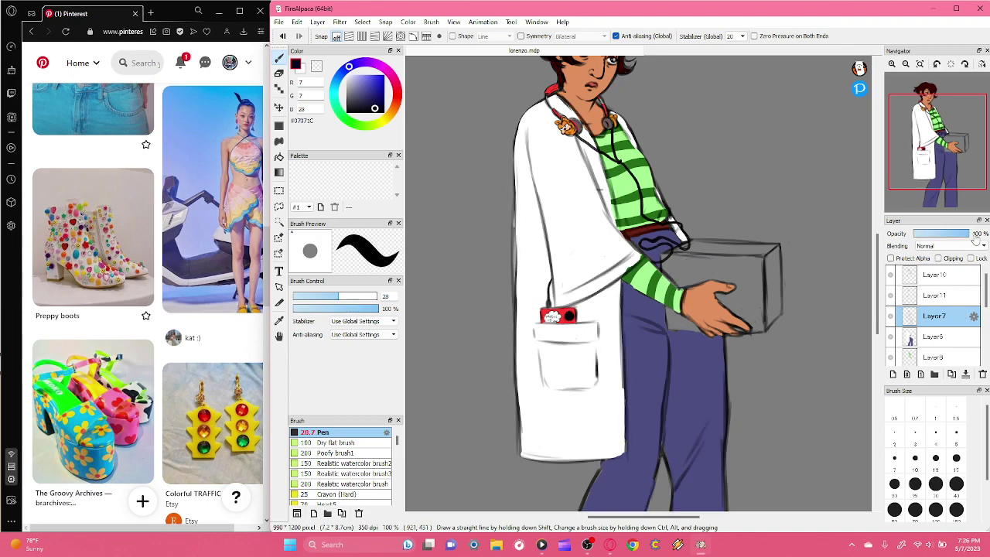
{"action": "key", "text": "ctrl+z"}
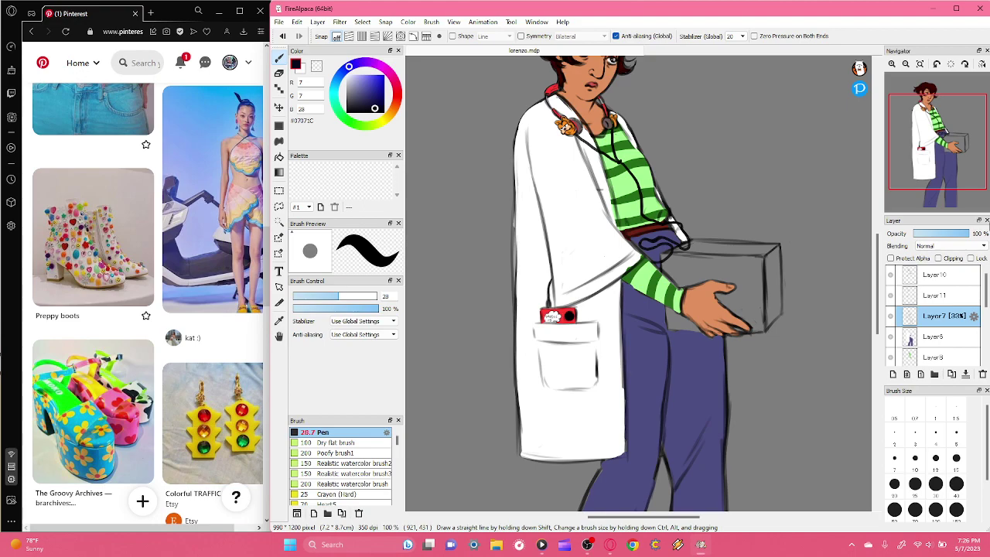
{"action": "left_click", "coordinate": [890, 257]}
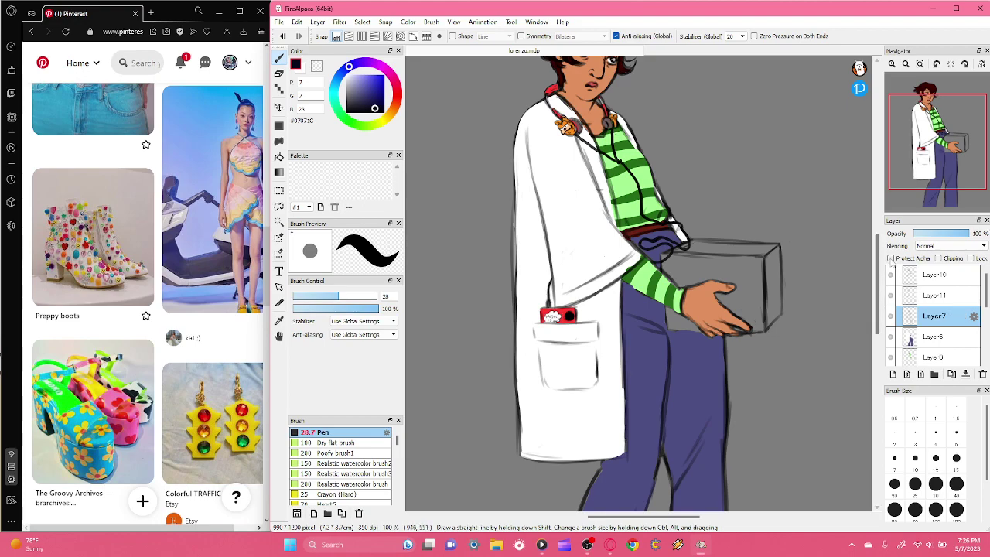
- Lighten the brush colour to #1E1E58 and recolour the trouser fold lines on Layer7
{"action": "left_click_drag", "start_coordinate": [376, 105], "coordinate": [371, 101]}
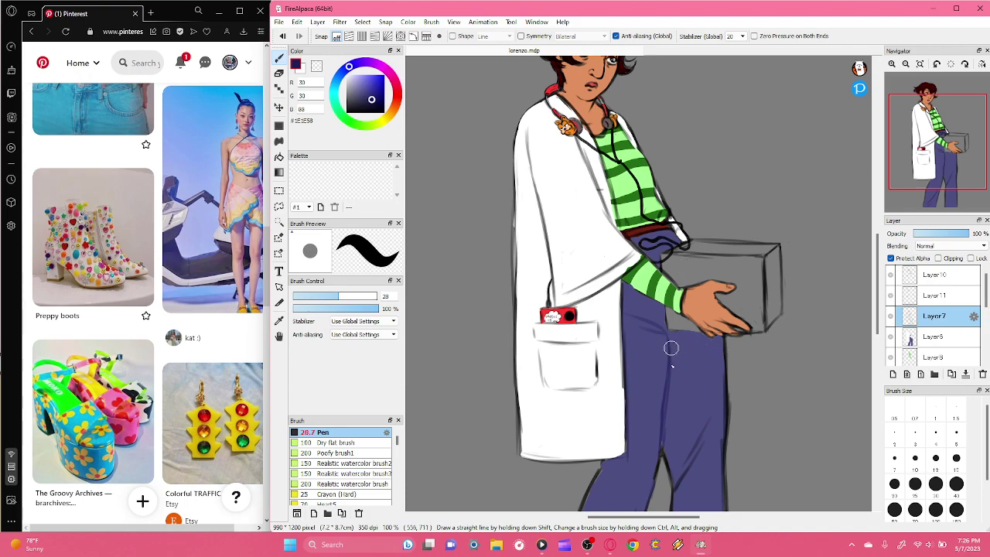
{"action": "scroll", "coordinate": [670, 348], "scroll_direction": "down", "scroll_amount": 3}
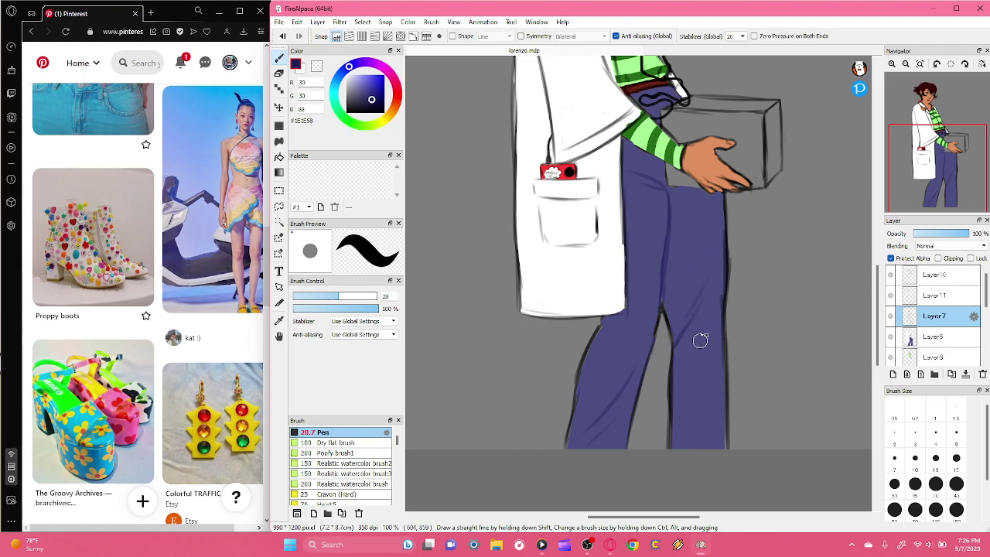
{"action": "left_click", "coordinate": [943, 152]}
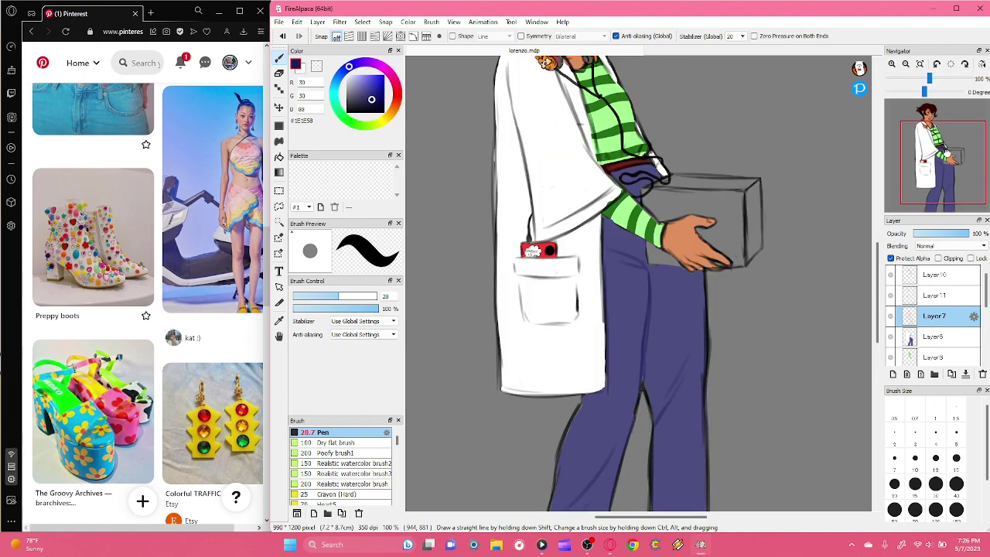
{"action": "left_click", "coordinate": [939, 138]}
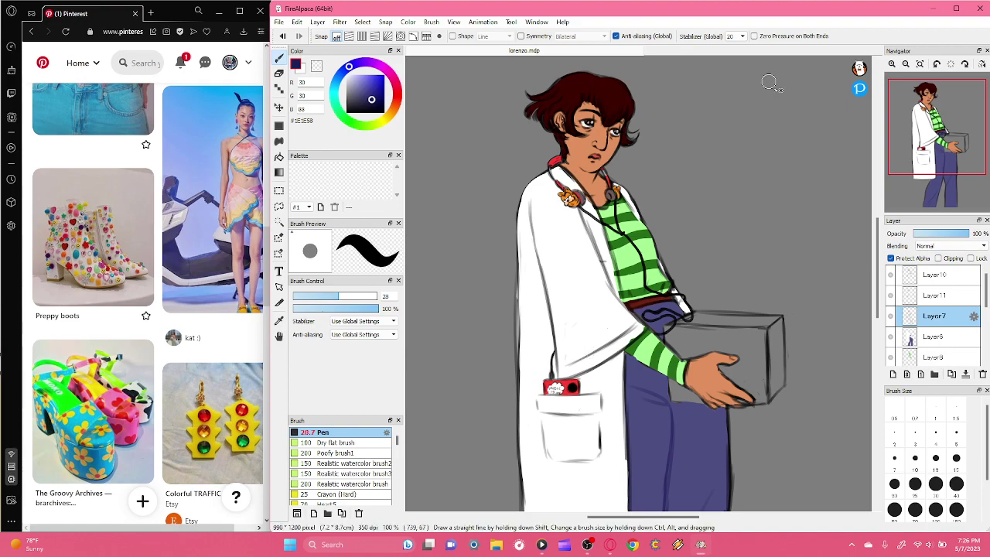
{"action": "left_click", "coordinate": [588, 548]}
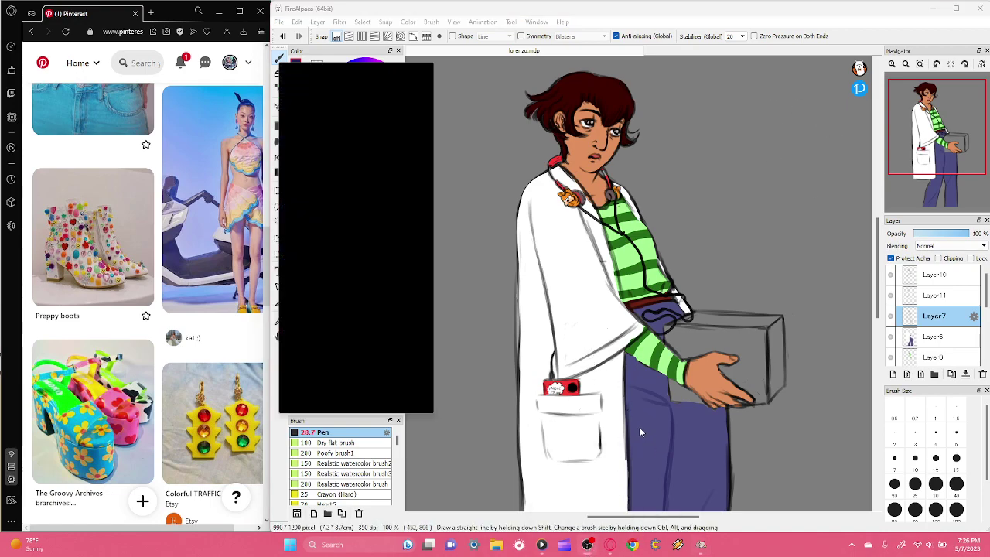
{"action": "left_click", "coordinate": [873, 32]}
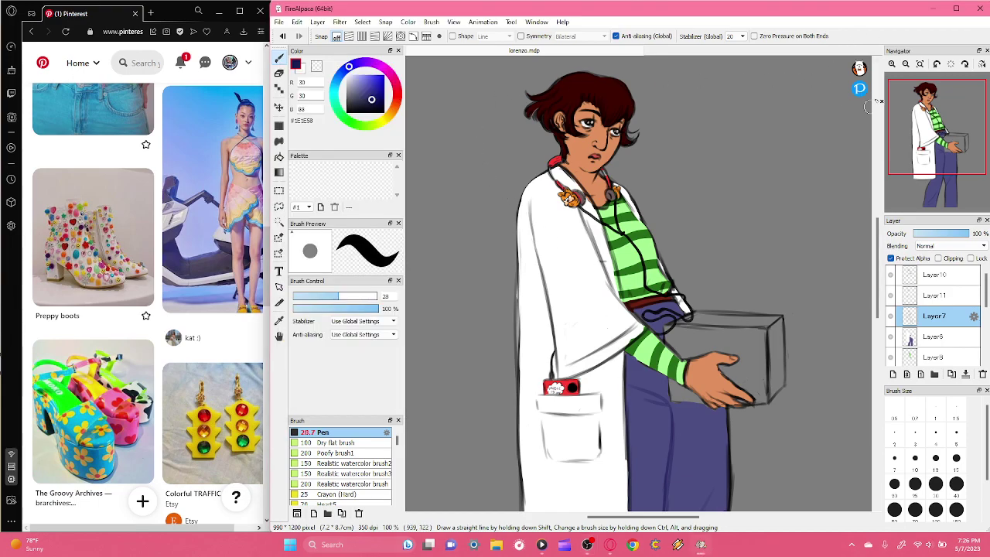
{"action": "scroll", "coordinate": [938, 192], "scroll_direction": "up", "scroll_amount": 1}
{"action": "left_click", "coordinate": [938, 192]}
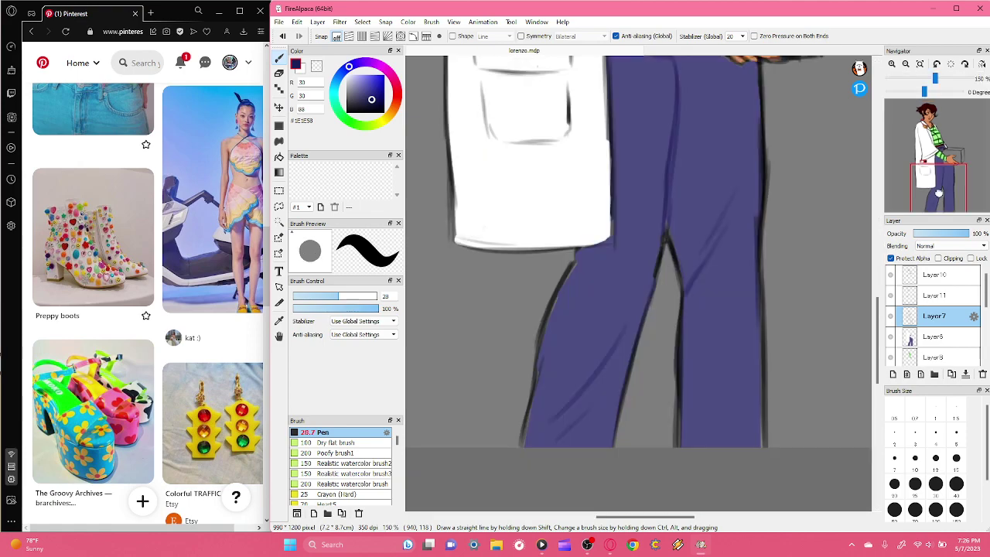
- Toggle the visibility of individual layers to identify the face line art layer, and select Layer4
{"action": "left_click_drag", "start_coordinate": [938, 193], "coordinate": [936, 124]}
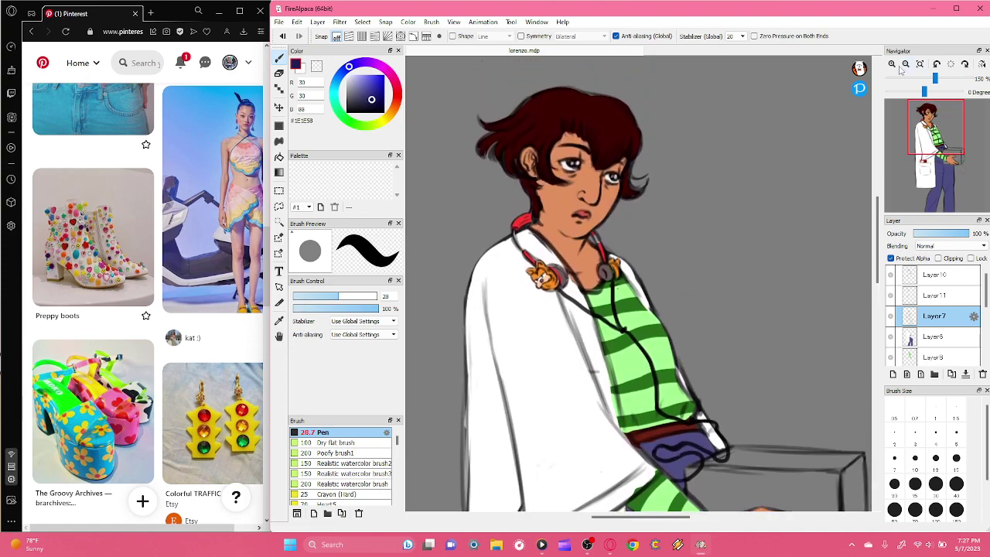
{"action": "left_click", "coordinate": [891, 65]}
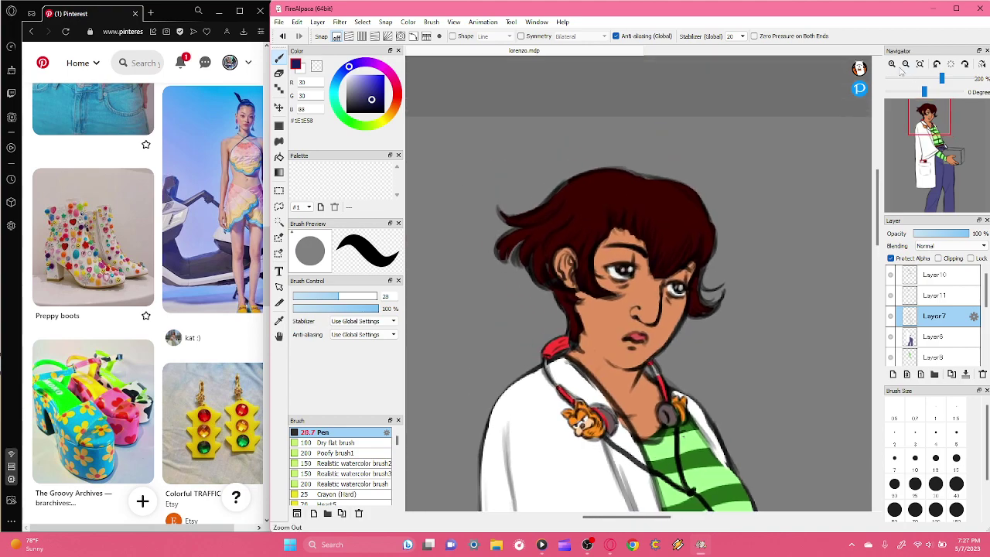
{"action": "left_click", "coordinate": [891, 65]}
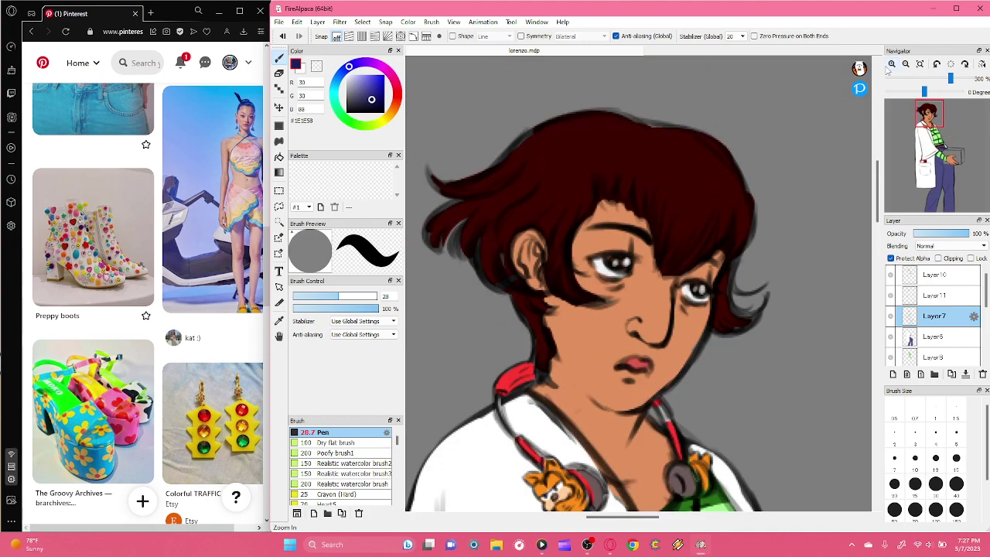
{"action": "left_click", "coordinate": [936, 278]}
{"action": "left_click", "coordinate": [891, 276]}
{"action": "left_click", "coordinate": [891, 278]}
{"action": "left_click", "coordinate": [890, 300]}
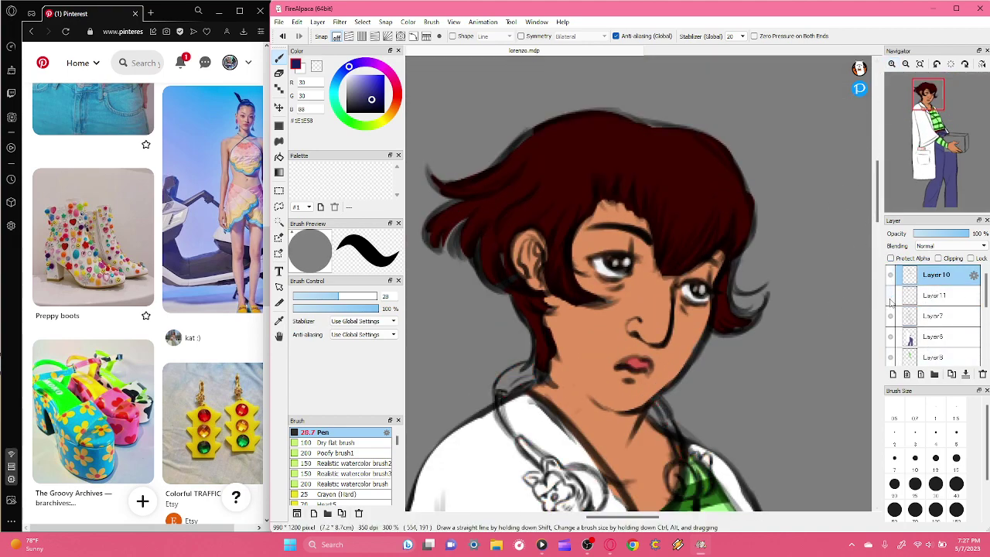
{"action": "left_click", "coordinate": [891, 316]}
{"action": "left_click", "coordinate": [890, 337]}
{"action": "left_click", "coordinate": [891, 337]}
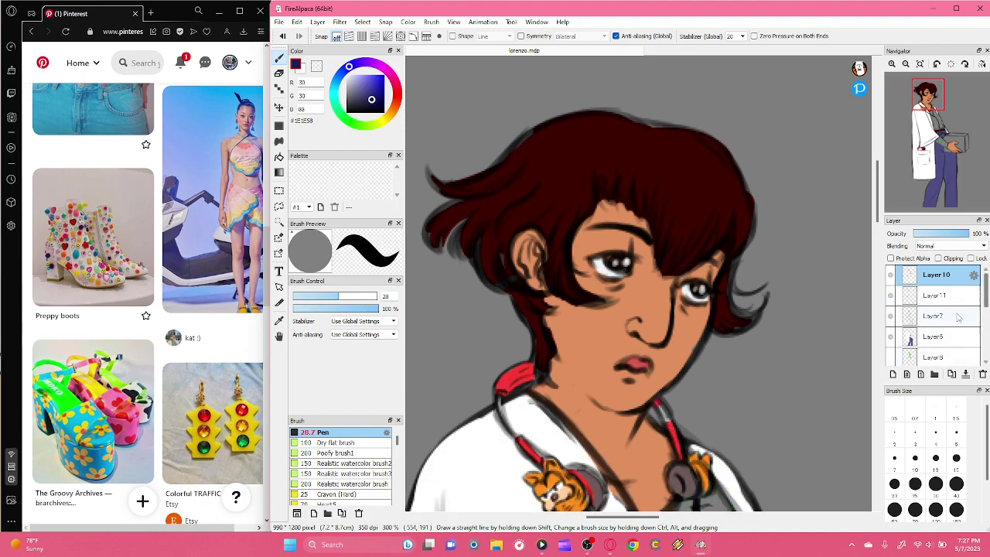
{"action": "left_click", "coordinate": [890, 357]}
{"action": "left_click_drag", "start_coordinate": [985, 290], "coordinate": [986, 320]}
{"action": "left_click", "coordinate": [890, 307]}
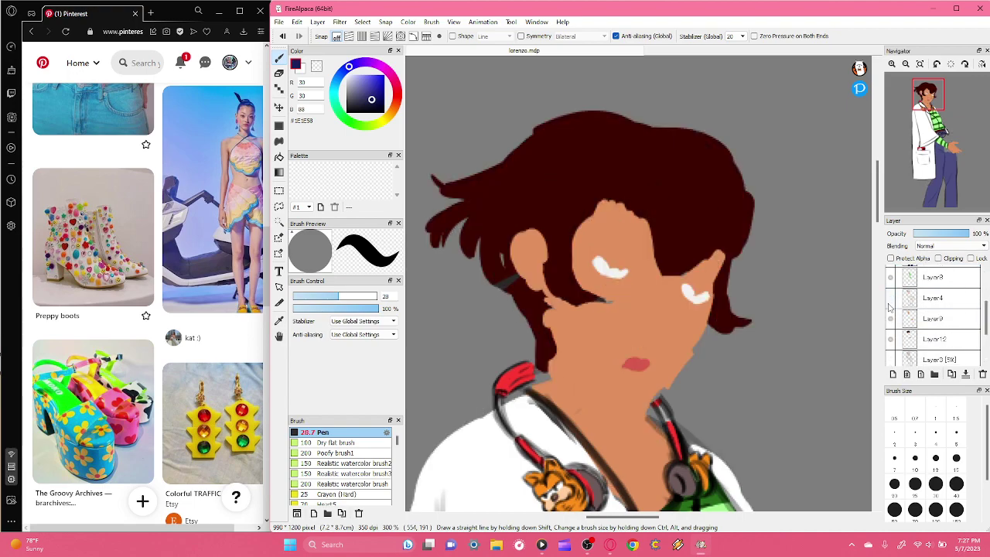
{"action": "left_click", "coordinate": [889, 307]}
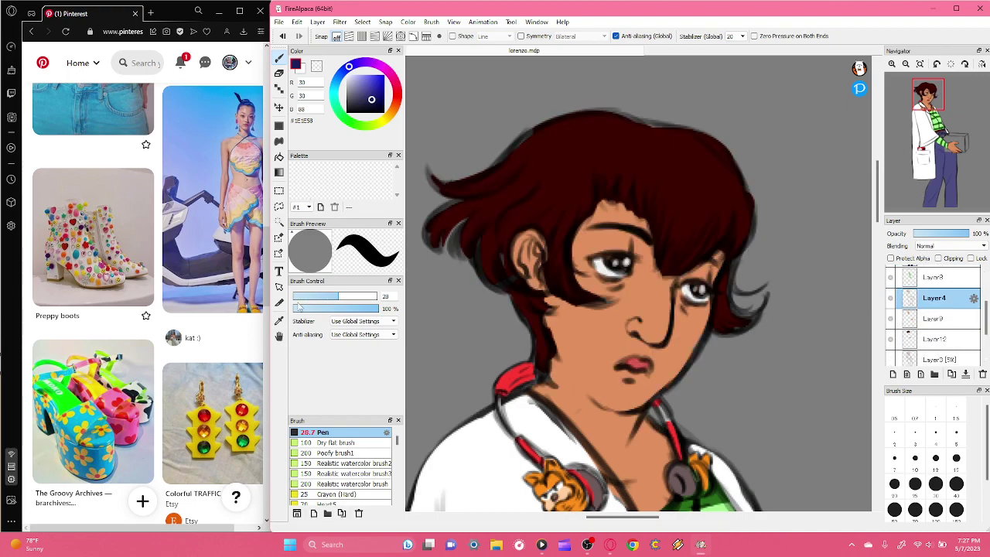
- Sample the skin tone #E0905D, and erase the mouth's dark lines on Layer4 with the transparent colour and a size 9.8 Pen
{"action": "left_click", "coordinate": [280, 320]}
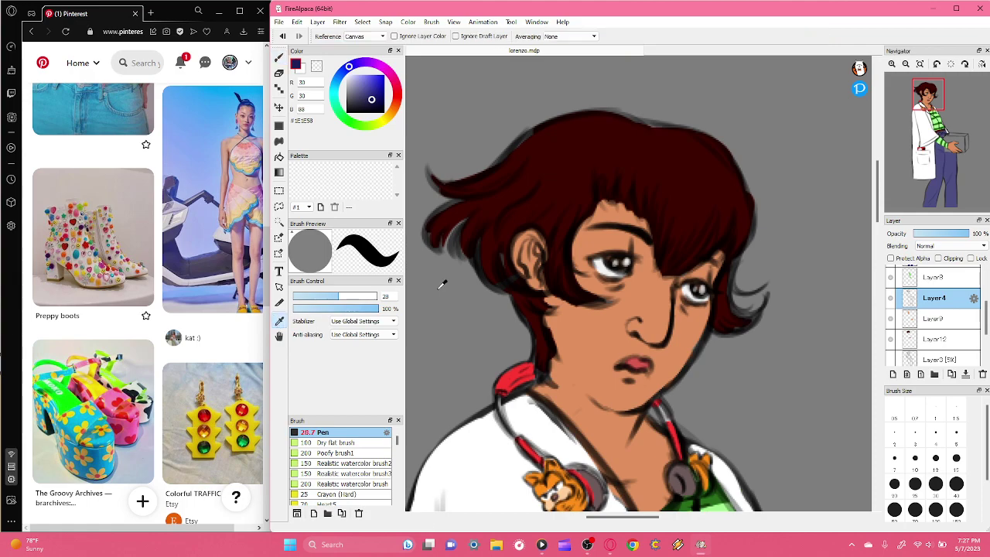
{"action": "left_click", "coordinate": [599, 334]}
{"action": "key", "text": "b"}
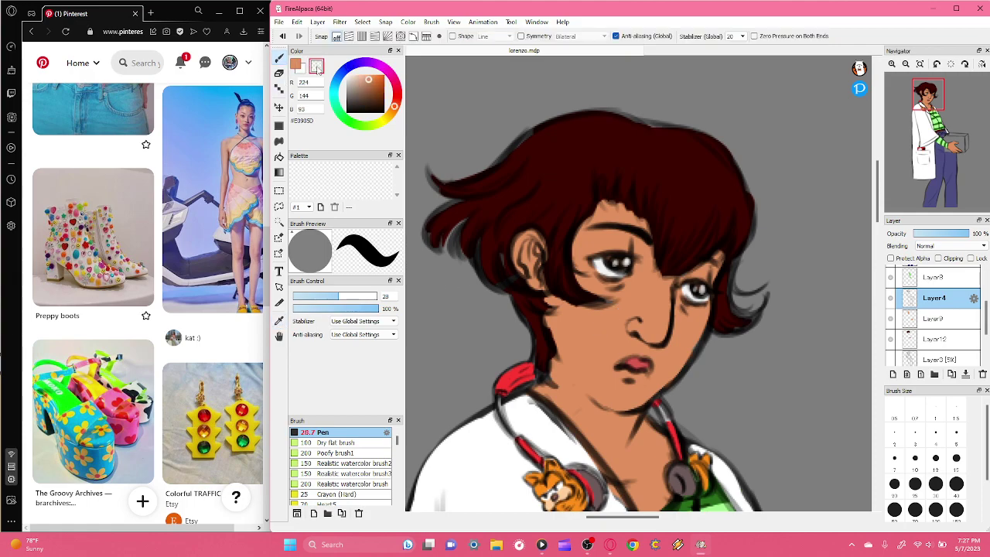
{"action": "left_click_drag", "start_coordinate": [333, 297], "coordinate": [321, 297]}
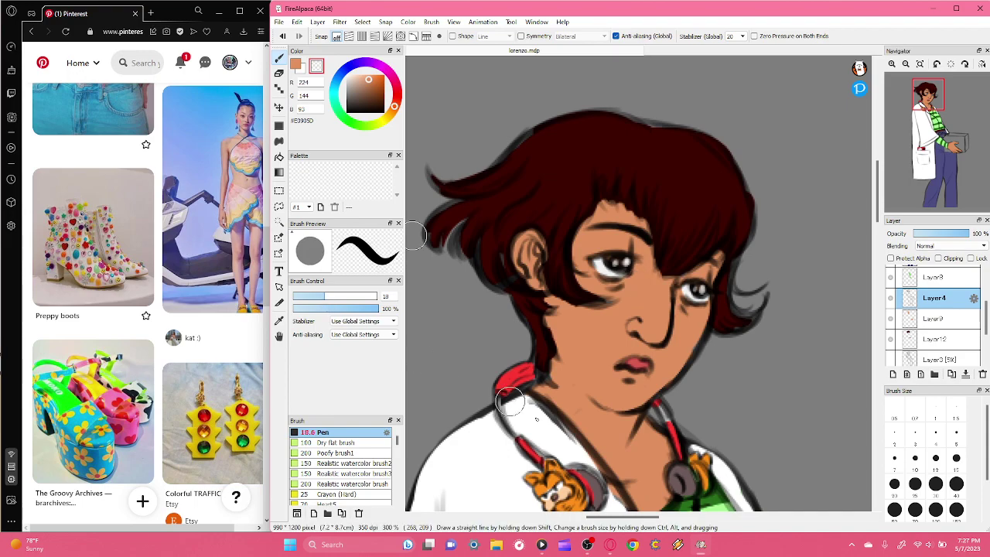
{"action": "left_click", "coordinate": [587, 546]}
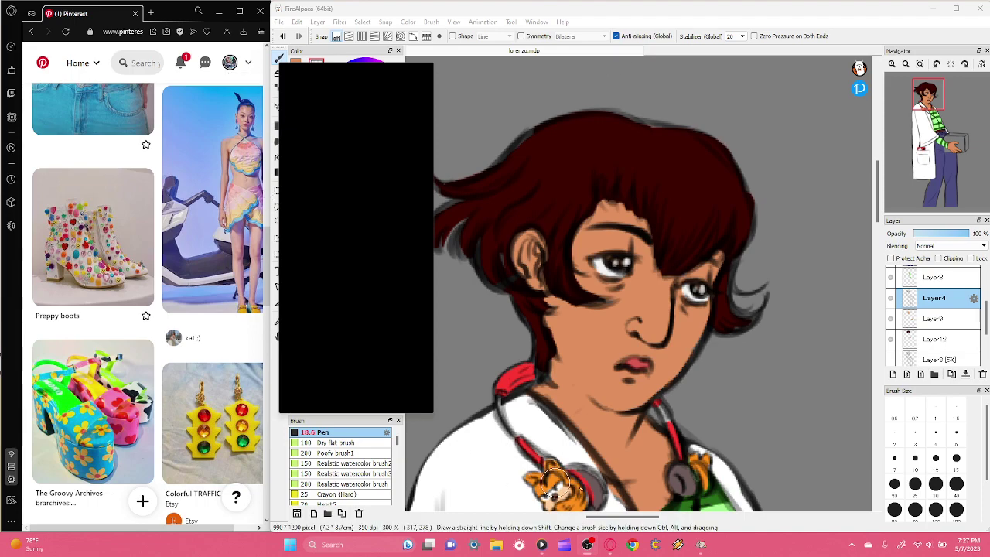
{"action": "left_click", "coordinate": [502, 484]}
{"action": "left_click_drag", "start_coordinate": [328, 300], "coordinate": [313, 300]}
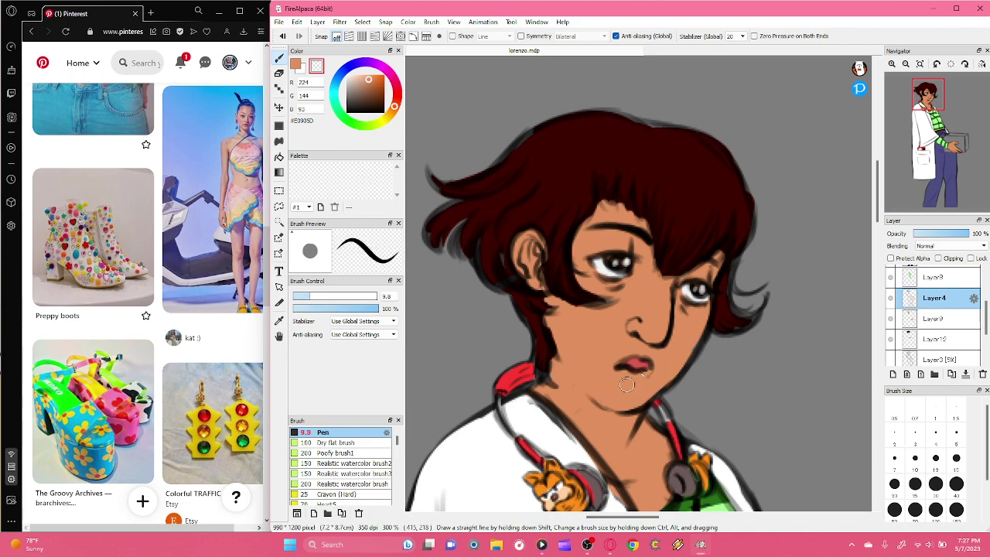
{"action": "mouse_move", "coordinate": [658, 375]}
{"action": "left_mouse_down"}
{"action": "mouse_move", "coordinate": [627, 366]}
{"action": "mouse_move", "coordinate": [655, 360]}
{"action": "left_mouse_up"}
- Redraw the mouth lines on Layer4 in black #000000 with the Pencil brush at size 4.7
{"action": "left_click", "coordinate": [936, 64]}
{"action": "left_click", "coordinate": [346, 112]}
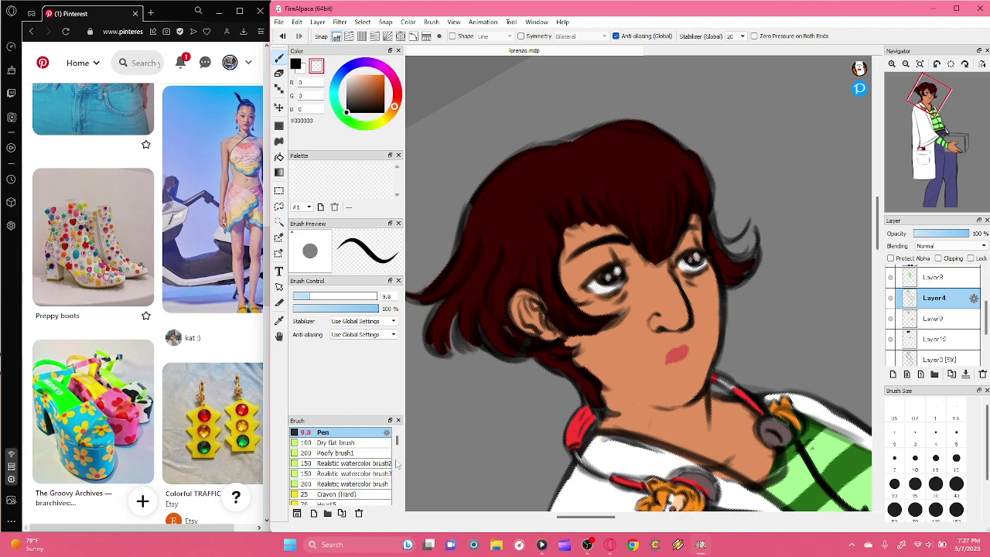
{"action": "left_click_drag", "start_coordinate": [398, 444], "coordinate": [399, 448]}
{"action": "left_click", "coordinate": [332, 483]}
{"action": "left_click_drag", "start_coordinate": [309, 296], "coordinate": [300, 297]}
{"action": "key", "text": "ctrl+Up"}
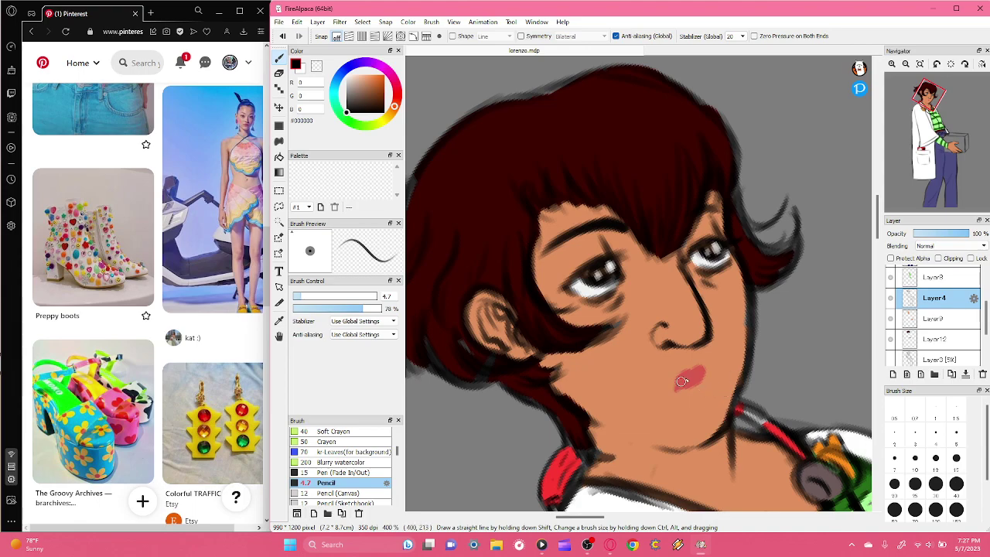
{"action": "mouse_move", "coordinate": [699, 385]}
{"action": "left_mouse_down"}
{"action": "mouse_move", "coordinate": [668, 395]}
{"action": "mouse_move", "coordinate": [704, 379]}
{"action": "left_mouse_up"}
{"action": "mouse_move", "coordinate": [671, 391]}
{"action": "left_mouse_down"}
{"action": "mouse_move", "coordinate": [677, 375]}
{"action": "mouse_move", "coordinate": [702, 366]}
{"action": "left_mouse_up"}
{"action": "mouse_move", "coordinate": [673, 392]}
{"action": "left_mouse_down"}
{"action": "mouse_move", "coordinate": [664, 399]}
{"action": "mouse_move", "coordinate": [699, 366]}
{"action": "mouse_move", "coordinate": [716, 374]}
{"action": "mouse_move", "coordinate": [697, 381]}
{"action": "left_mouse_up"}
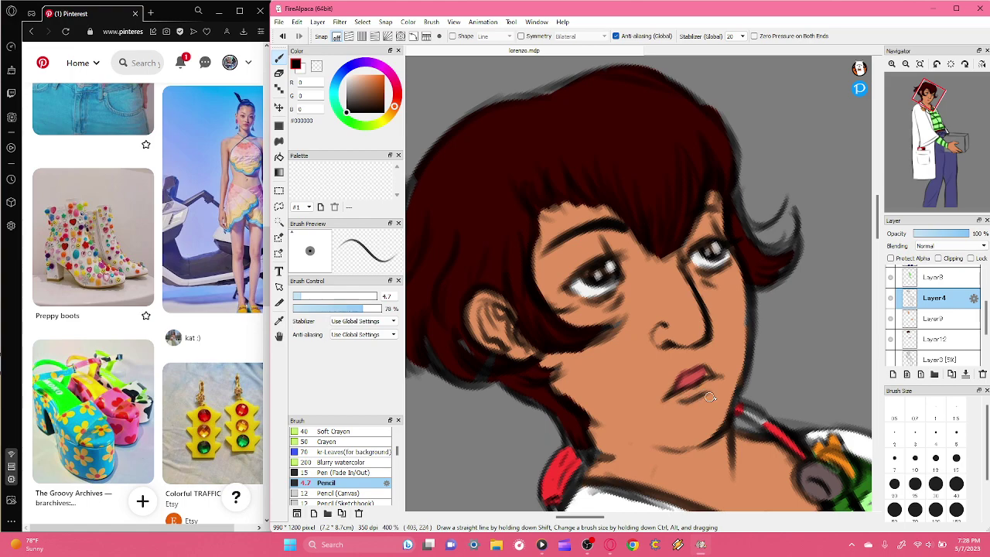
- Fill in the lips on Layer9 with the sampled lip colour #D95A4F, using the Pencil brush at size 6.5
{"action": "left_click", "coordinate": [280, 320]}
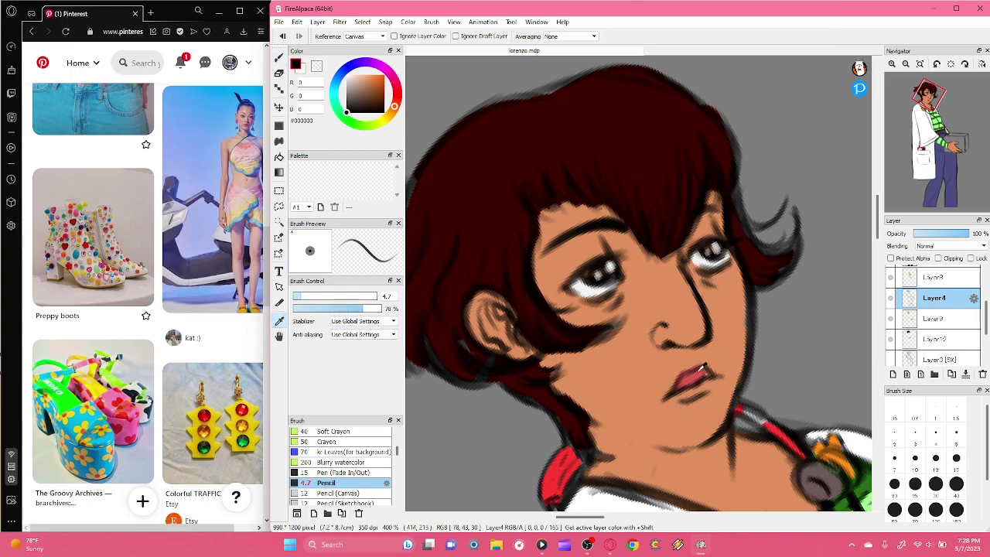
{"action": "left_click", "coordinate": [694, 374]}
{"action": "key", "text": "b"}
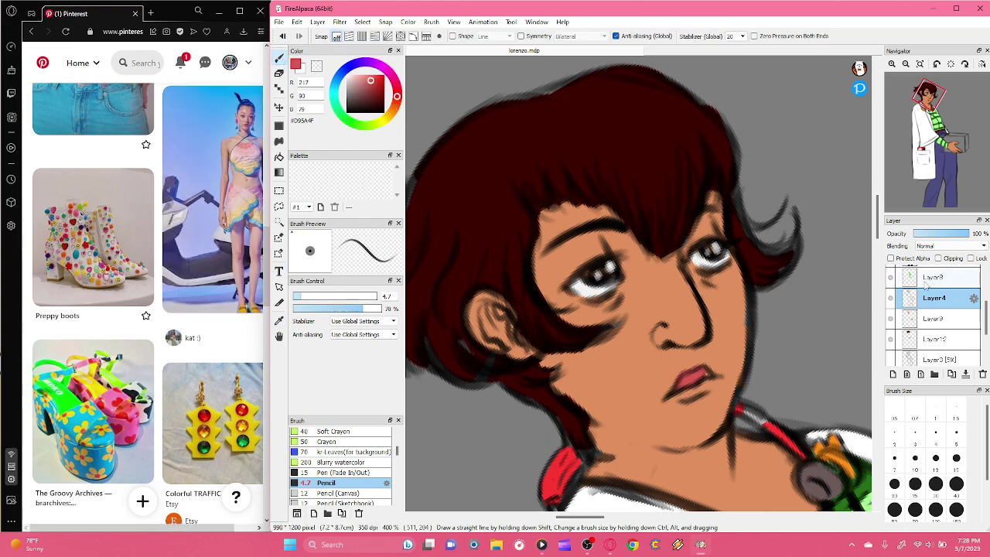
{"action": "mouse_move", "coordinate": [987, 313]}
{"action": "left_mouse_down"}
{"action": "mouse_move", "coordinate": [986, 330]}
{"action": "mouse_move", "coordinate": [985, 316]}
{"action": "left_mouse_up"}
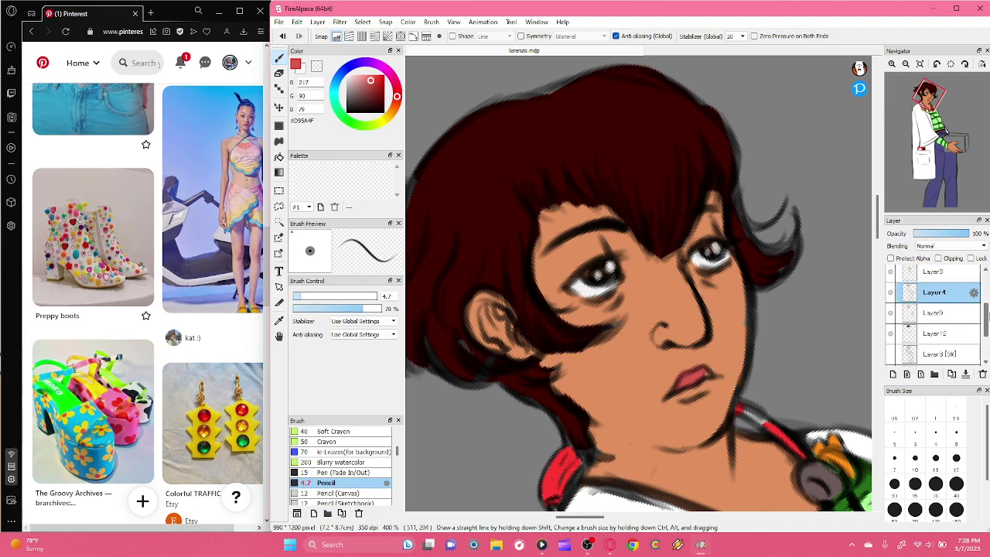
{"action": "left_click", "coordinate": [928, 314]}
{"action": "left_click", "coordinate": [891, 314]}
{"action": "left_click", "coordinate": [892, 313]}
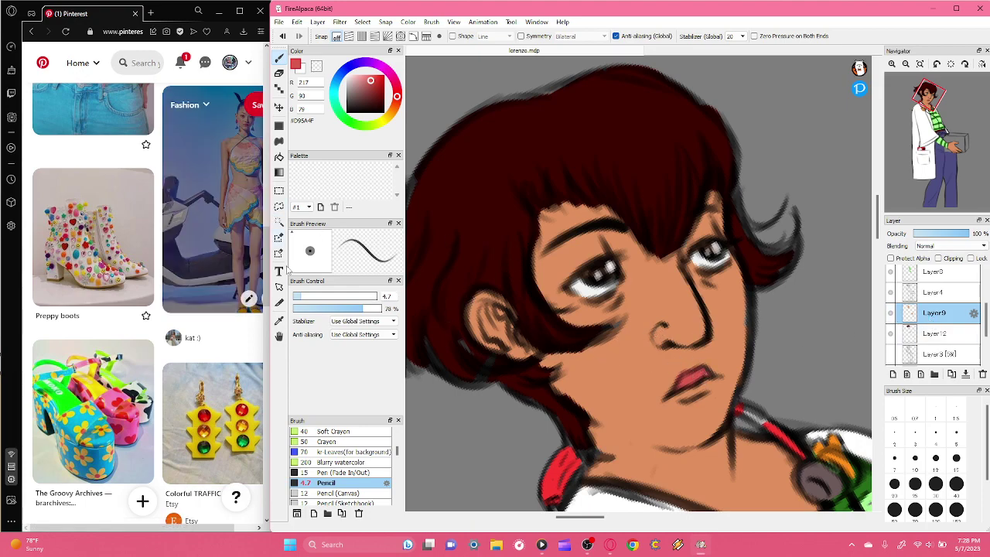
{"action": "left_click", "coordinate": [307, 298]}
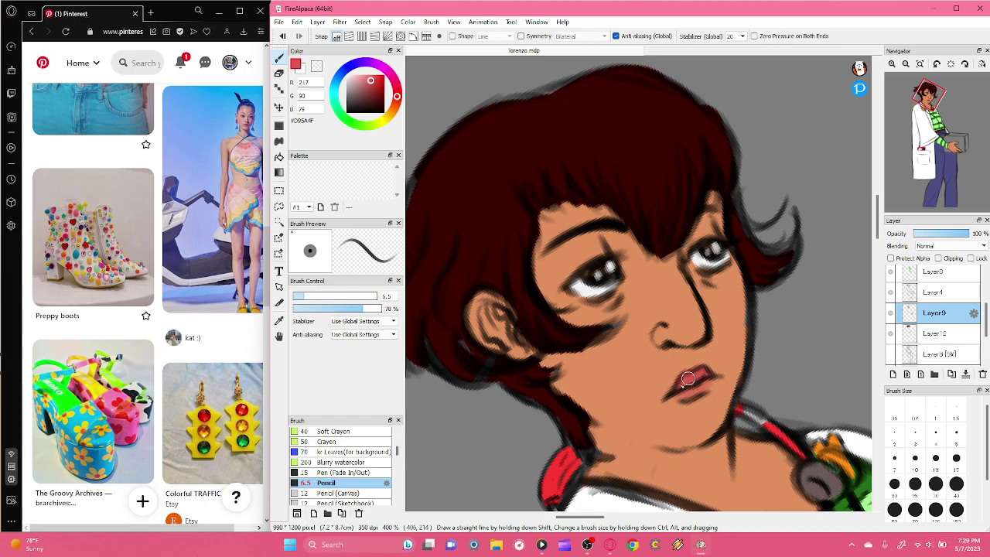
- Touch up the skin around the lips on Layer9 with the sampled skin tone #E0905D
{"action": "left_click", "coordinate": [279, 320]}
{"action": "left_click", "coordinate": [644, 362]}
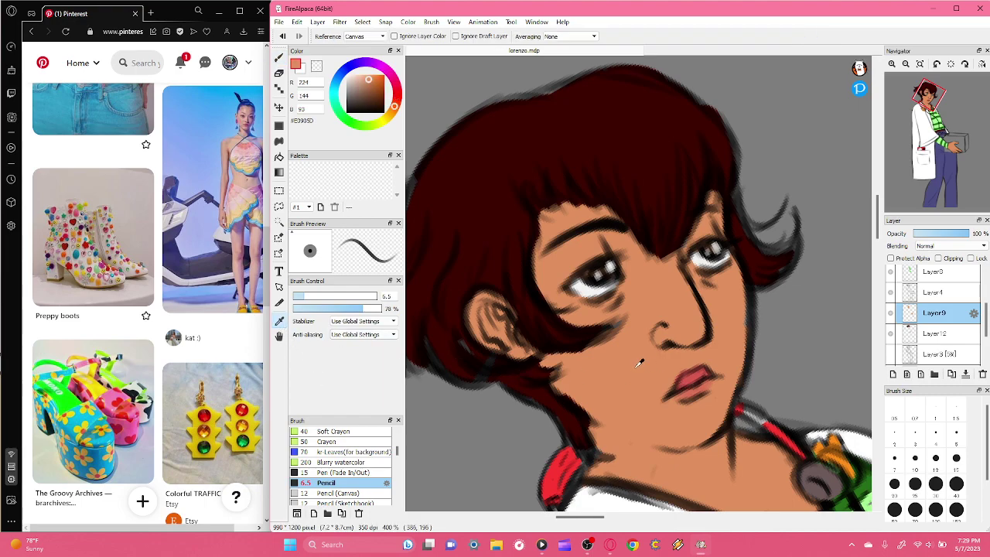
{"action": "left_click", "coordinate": [279, 57]}
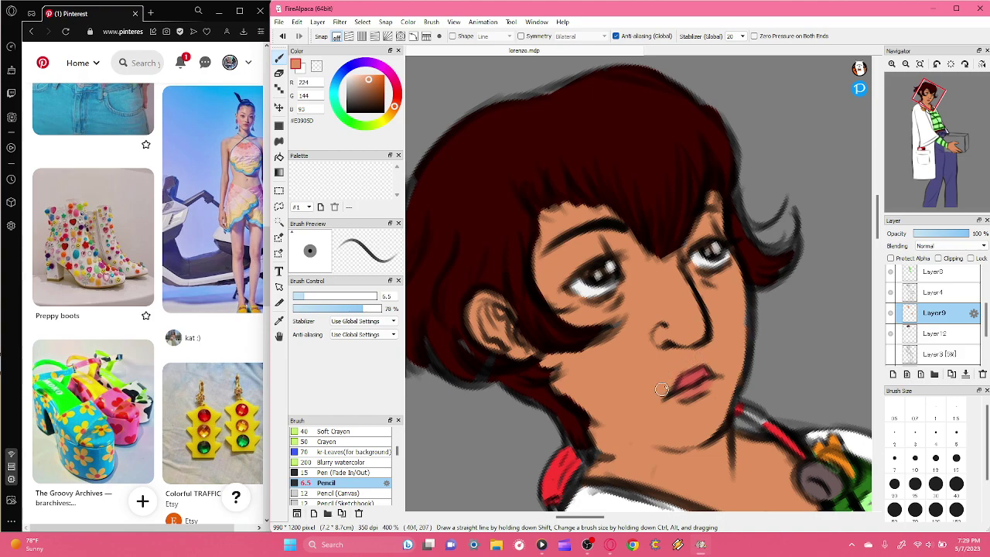
{"action": "left_click_drag", "start_coordinate": [704, 354], "coordinate": [695, 362]}
- Try painting a red #E05F5D stroke beside the eye on Layer9, and undo it
{"action": "left_click", "coordinate": [396, 93]}
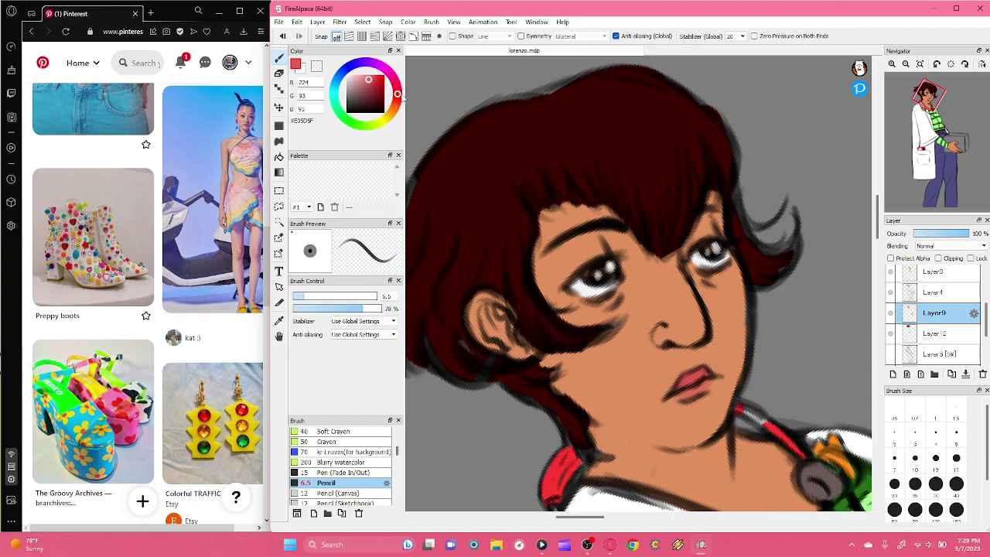
{"action": "mouse_move", "coordinate": [563, 277]}
{"action": "left_mouse_down"}
{"action": "mouse_move", "coordinate": [604, 249]}
{"action": "mouse_move", "coordinate": [561, 282]}
{"action": "mouse_move", "coordinate": [587, 243]}
{"action": "mouse_move", "coordinate": [596, 245]}
{"action": "mouse_move", "coordinate": [558, 281]}
{"action": "mouse_move", "coordinate": [594, 237]}
{"action": "mouse_move", "coordinate": [574, 240]}
{"action": "mouse_move", "coordinate": [571, 267]}
{"action": "left_mouse_up"}
{"action": "left_click", "coordinate": [283, 36]}
- Reset the canvas rotation, fit the whole drawing in view and add a new layer between Layer12 and Layer3
{"action": "mouse_move", "coordinate": [941, 89]}
{"action": "left_click", "coordinate": [950, 64]}
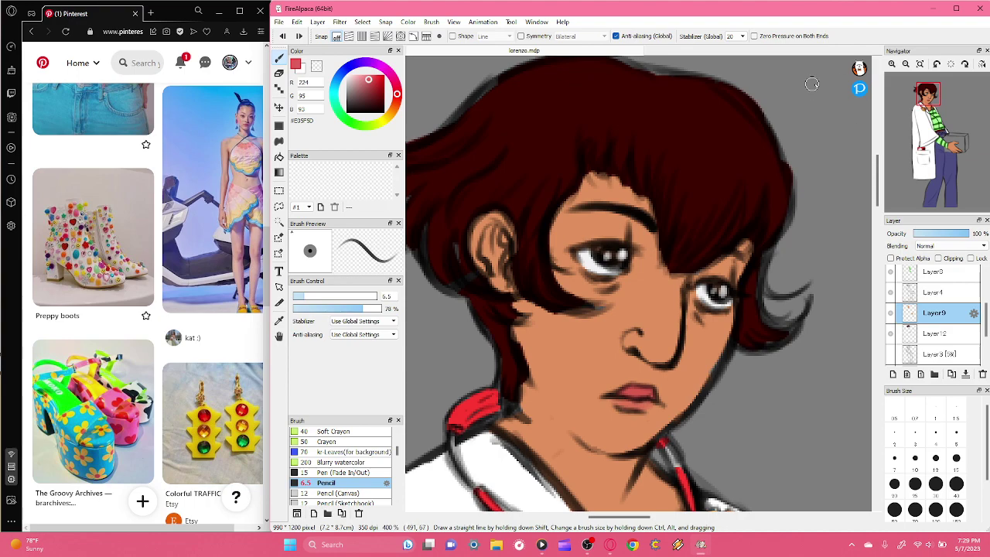
{"action": "left_click", "coordinate": [907, 65]}
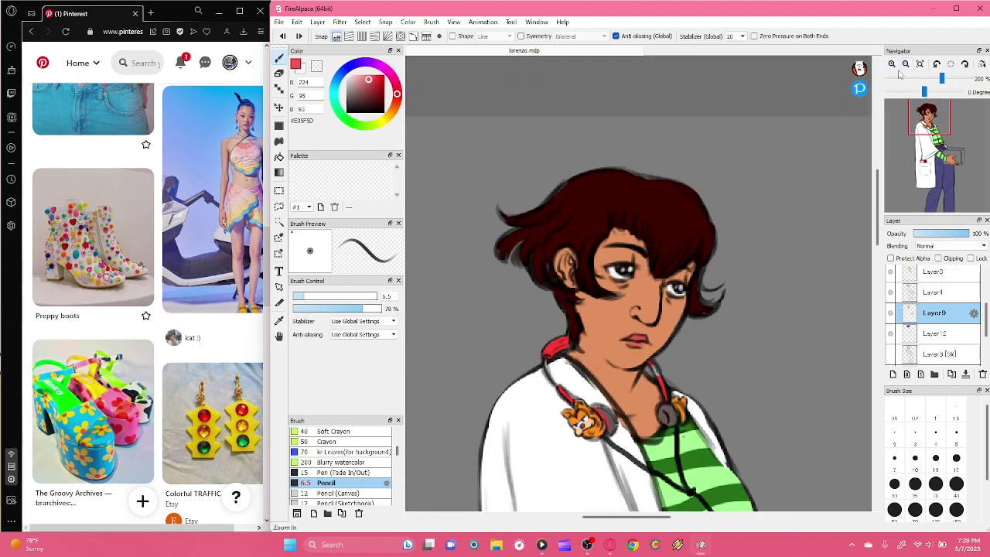
{"action": "left_click", "coordinate": [891, 64]}
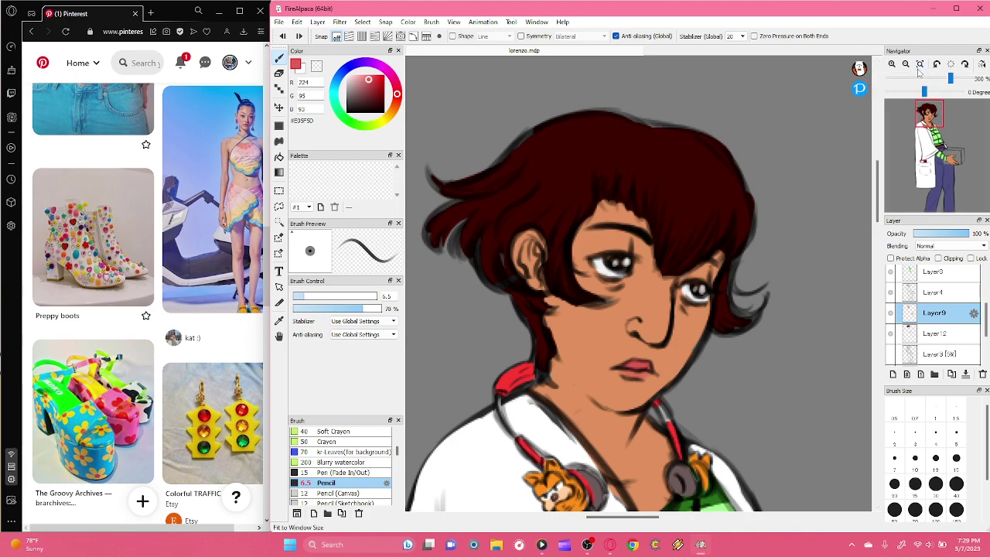
{"action": "left_click", "coordinate": [920, 64]}
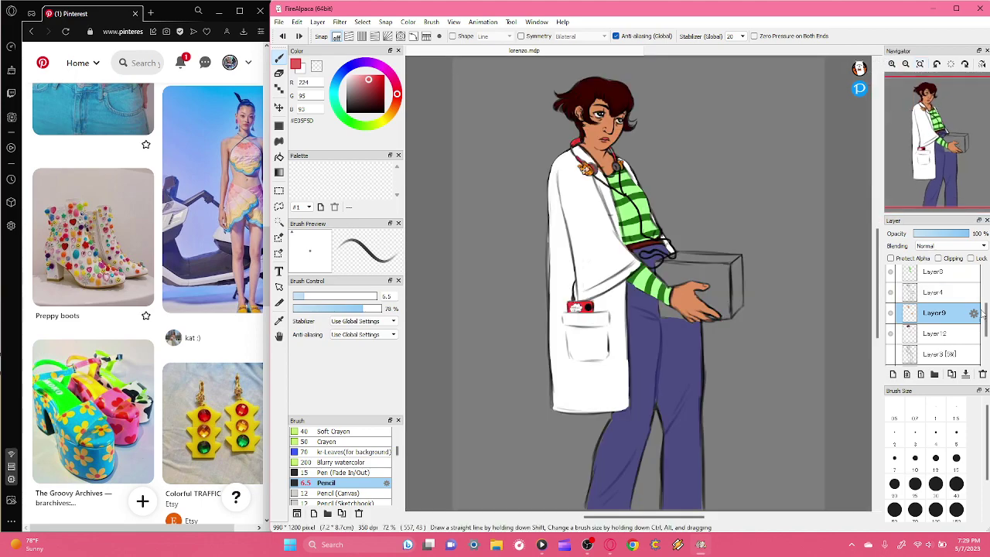
{"action": "scroll", "coordinate": [985, 331], "scroll_direction": "down", "scroll_amount": 3}
{"action": "left_click", "coordinate": [892, 373]}
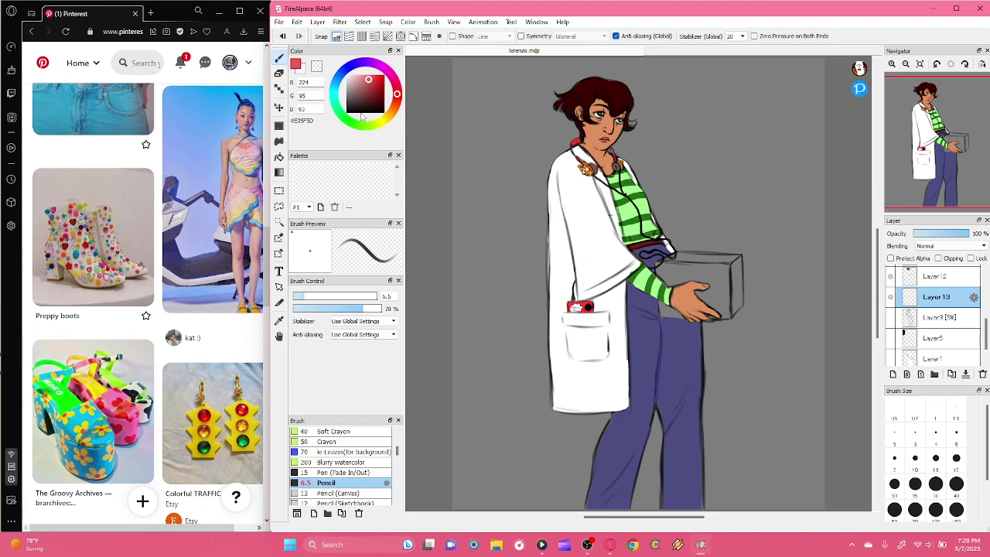
- Fill the box with brown #582C0C on Layer13, using the Pen brush at size 29 and leaving the hand uncovered
{"action": "left_click_drag", "start_coordinate": [398, 103], "coordinate": [379, 99]}
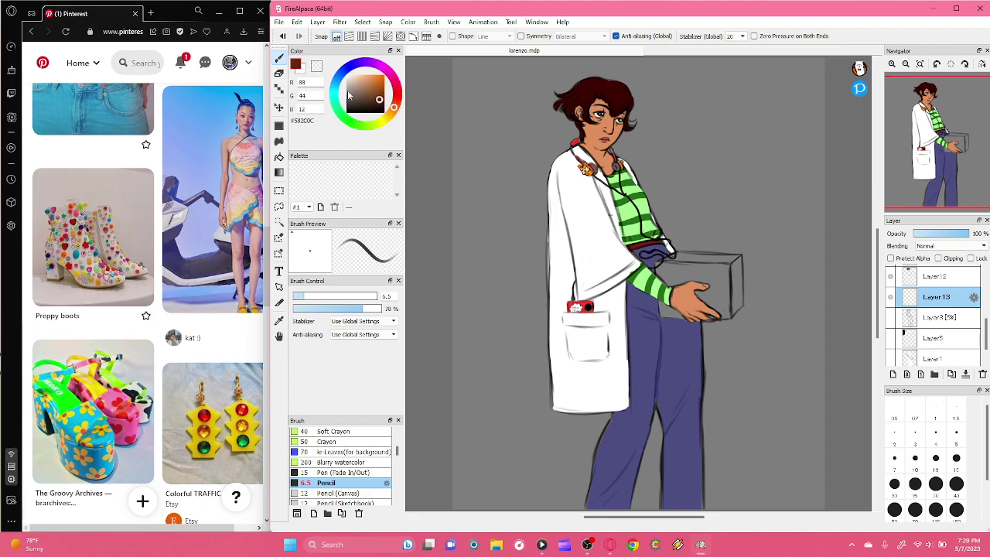
{"action": "scroll", "coordinate": [397, 465], "scroll_direction": "up", "scroll_amount": 5}
{"action": "left_click", "coordinate": [347, 433]}
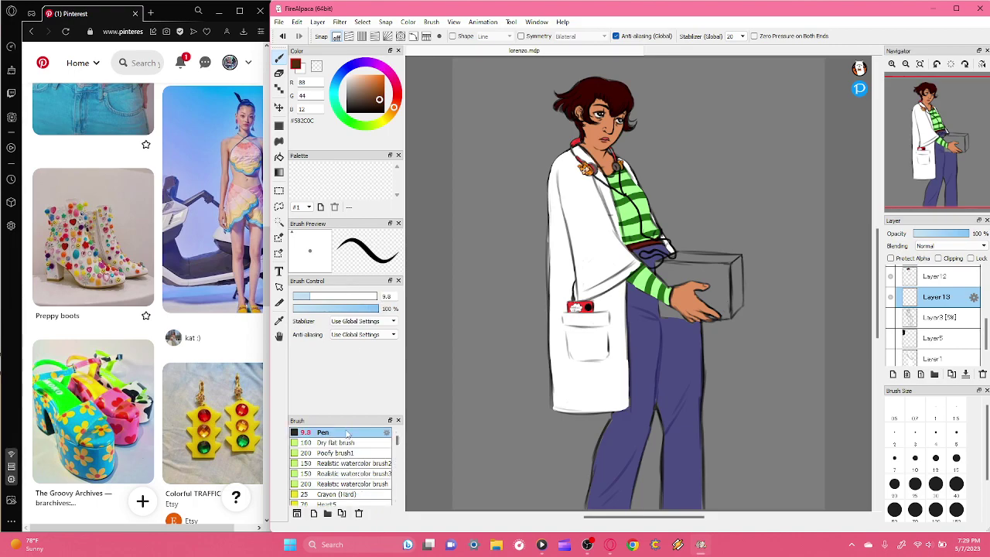
{"action": "left_click_drag", "start_coordinate": [316, 299], "coordinate": [338, 298]}
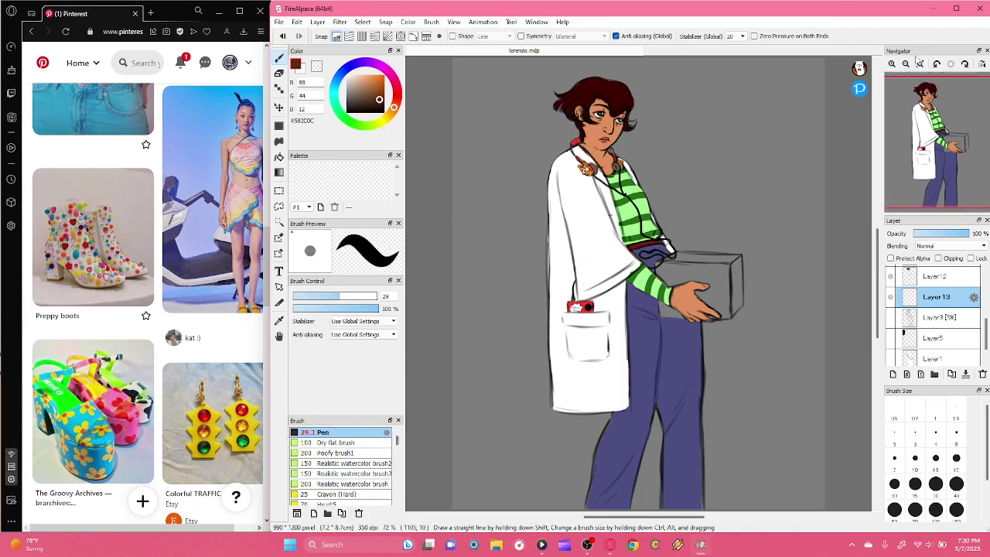
{"action": "left_click", "coordinate": [892, 64]}
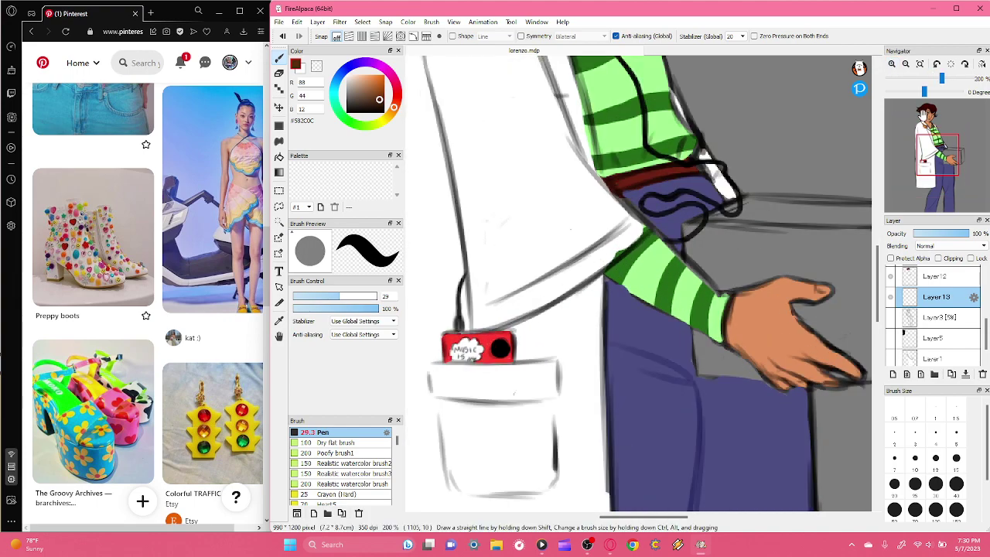
{"action": "left_click_drag", "start_coordinate": [925, 125], "coordinate": [954, 154]}
{"action": "mouse_move", "coordinate": [574, 358]}
{"action": "left_mouse_down"}
{"action": "mouse_move", "coordinate": [535, 352]}
{"action": "mouse_move", "coordinate": [590, 369]}
{"action": "left_mouse_up"}
{"action": "mouse_move", "coordinate": [531, 331]}
{"action": "left_mouse_down"}
{"action": "mouse_move", "coordinate": [522, 231]}
{"action": "mouse_move", "coordinate": [643, 241]}
{"action": "mouse_move", "coordinate": [593, 238]}
{"action": "mouse_move", "coordinate": [564, 220]}
{"action": "mouse_move", "coordinate": [528, 225]}
{"action": "mouse_move", "coordinate": [577, 204]}
{"action": "mouse_move", "coordinate": [679, 212]}
{"action": "mouse_move", "coordinate": [566, 201]}
{"action": "mouse_move", "coordinate": [743, 212]}
{"action": "mouse_move", "coordinate": [735, 297]}
{"action": "mouse_move", "coordinate": [739, 220]}
{"action": "mouse_move", "coordinate": [746, 338]}
{"action": "mouse_move", "coordinate": [712, 372]}
{"action": "mouse_move", "coordinate": [628, 376]}
{"action": "mouse_move", "coordinate": [713, 359]}
{"action": "mouse_move", "coordinate": [672, 368]}
{"action": "mouse_move", "coordinate": [719, 351]}
{"action": "mouse_move", "coordinate": [744, 327]}
{"action": "mouse_move", "coordinate": [645, 354]}
{"action": "mouse_move", "coordinate": [647, 334]}
{"action": "mouse_move", "coordinate": [721, 319]}
{"action": "mouse_move", "coordinate": [727, 219]}
{"action": "mouse_move", "coordinate": [579, 216]}
{"action": "mouse_move", "coordinate": [549, 241]}
{"action": "mouse_move", "coordinate": [551, 303]}
{"action": "mouse_move", "coordinate": [573, 247]}
{"action": "mouse_move", "coordinate": [573, 328]}
{"action": "mouse_move", "coordinate": [599, 240]}
{"action": "mouse_move", "coordinate": [574, 350]}
{"action": "mouse_move", "coordinate": [607, 294]}
{"action": "mouse_move", "coordinate": [643, 269]}
{"action": "mouse_move", "coordinate": [646, 308]}
{"action": "mouse_move", "coordinate": [685, 248]}
{"action": "mouse_move", "coordinate": [708, 263]}
{"action": "left_mouse_up"}
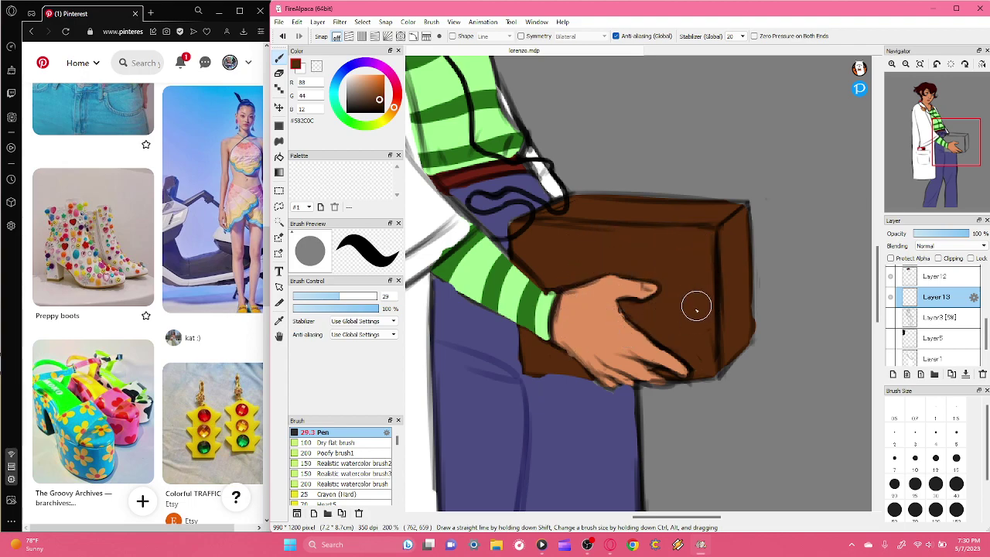
- Try painting a white stroke across the front of the box on Layer13, and undo it
{"action": "left_click", "coordinate": [941, 153]}
{"action": "left_click_drag", "start_coordinate": [939, 154], "coordinate": [932, 151]}
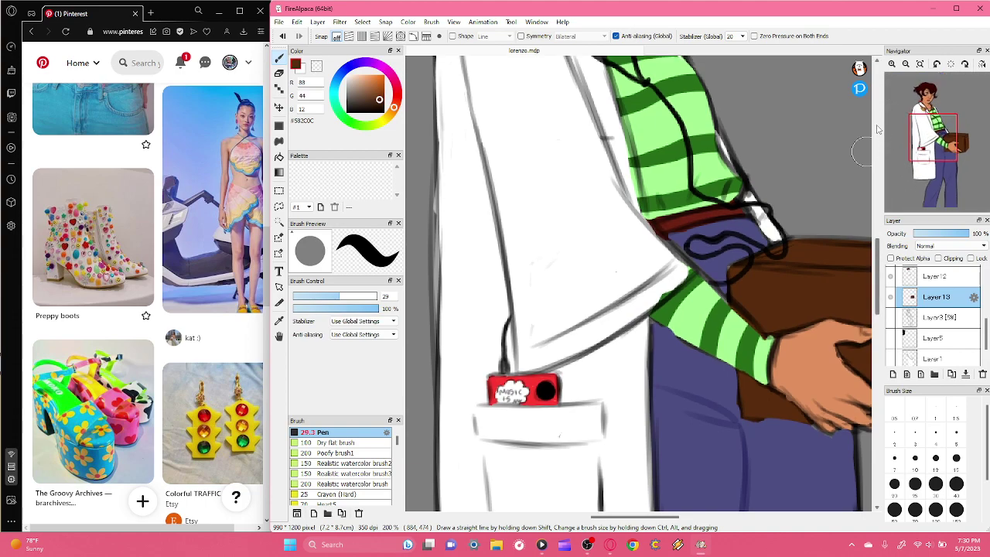
{"action": "left_click_drag", "start_coordinate": [934, 143], "coordinate": [957, 154]}
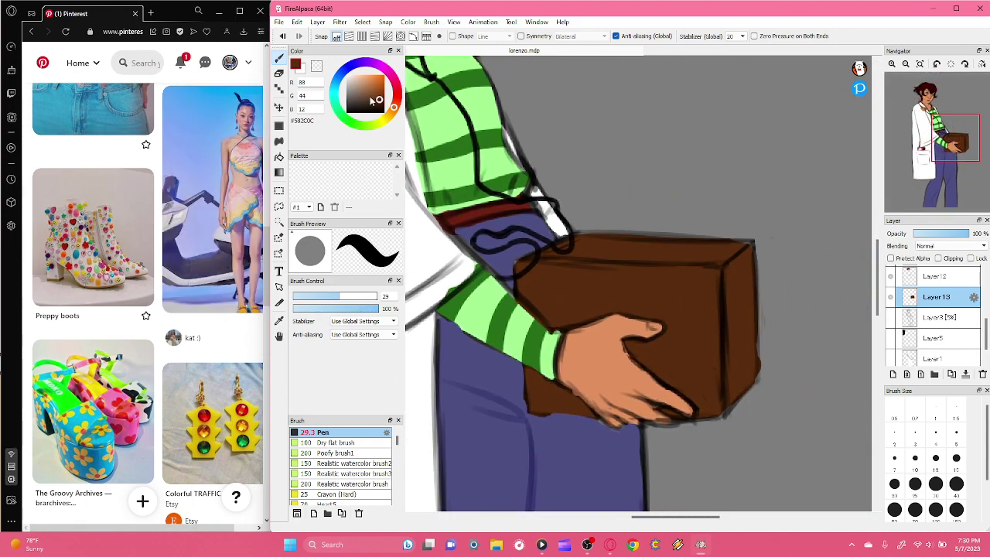
{"action": "mouse_move", "coordinate": [394, 109]}
{"action": "left_mouse_down"}
{"action": "mouse_move", "coordinate": [400, 95]}
{"action": "mouse_move", "coordinate": [346, 72]}
{"action": "left_mouse_up"}
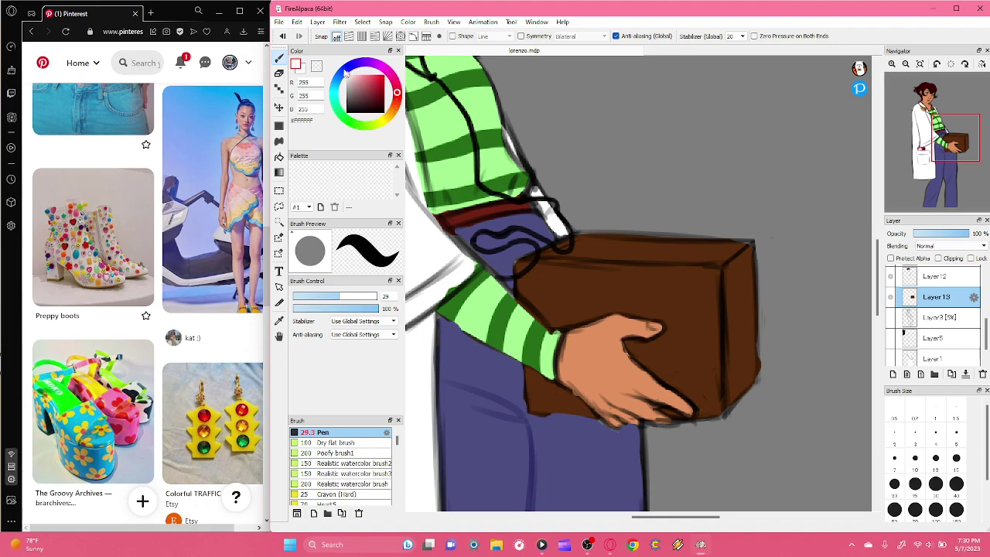
{"action": "left_click_drag", "start_coordinate": [572, 313], "coordinate": [684, 311]}
{"action": "key", "text": "ctrl+z"}
- Paint a slanted dark red label across the front of the box on Layer13, undoing a first stroke in bright red #F2000C
{"action": "left_click_drag", "start_coordinate": [375, 85], "coordinate": [387, 78]}
{"action": "mouse_move", "coordinate": [619, 315]}
{"action": "left_mouse_down"}
{"action": "mouse_move", "coordinate": [670, 300]}
{"action": "mouse_move", "coordinate": [685, 321]}
{"action": "left_mouse_up"}
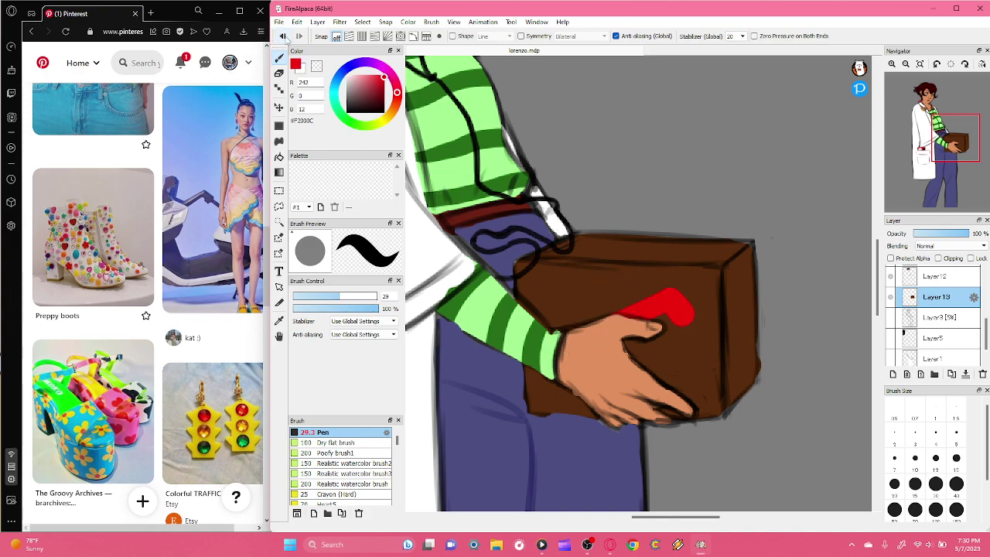
{"action": "left_click", "coordinate": [284, 36]}
{"action": "left_click", "coordinate": [379, 89]}
{"action": "mouse_move", "coordinate": [636, 306]}
{"action": "left_mouse_down"}
{"action": "mouse_move", "coordinate": [658, 295]}
{"action": "mouse_move", "coordinate": [681, 317]}
{"action": "mouse_move", "coordinate": [561, 379]}
{"action": "mouse_move", "coordinate": [654, 316]}
{"action": "mouse_move", "coordinate": [627, 331]}
{"action": "left_mouse_up"}
- Letter FRAGILE in white along the red label with the Pen at size 5.3, keeping the skin on Layer9 hidden only while lettering
{"action": "left_click", "coordinate": [363, 94]}
{"action": "left_click_drag", "start_coordinate": [363, 93], "coordinate": [345, 76]}
{"action": "left_click_drag", "start_coordinate": [317, 301], "coordinate": [295, 299]}
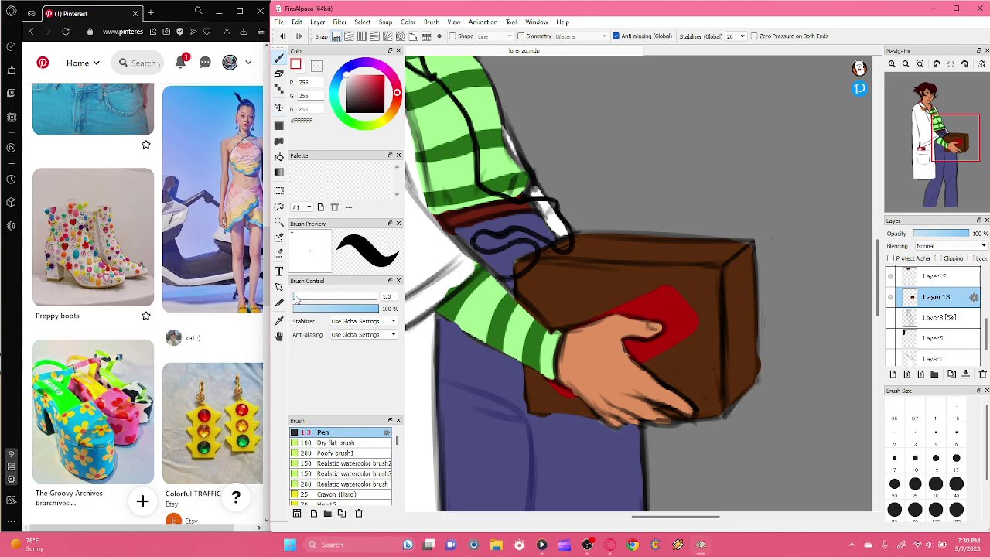
{"action": "left_click_drag", "start_coordinate": [985, 334], "coordinate": [986, 283]}
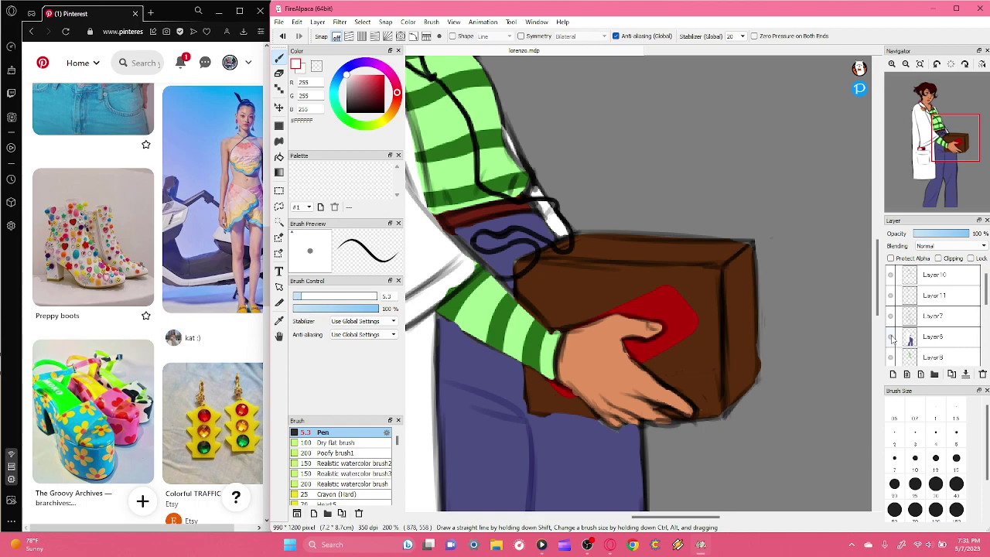
{"action": "left_click_drag", "start_coordinate": [987, 288], "coordinate": [987, 320]}
{"action": "left_click", "coordinate": [890, 309]}
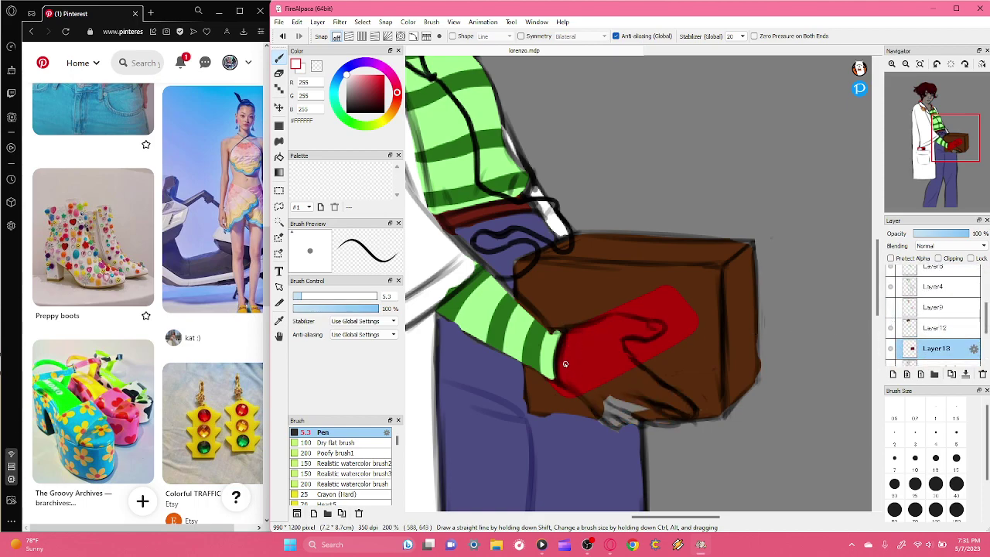
{"action": "left_click_drag", "start_coordinate": [561, 361], "coordinate": [575, 383]}
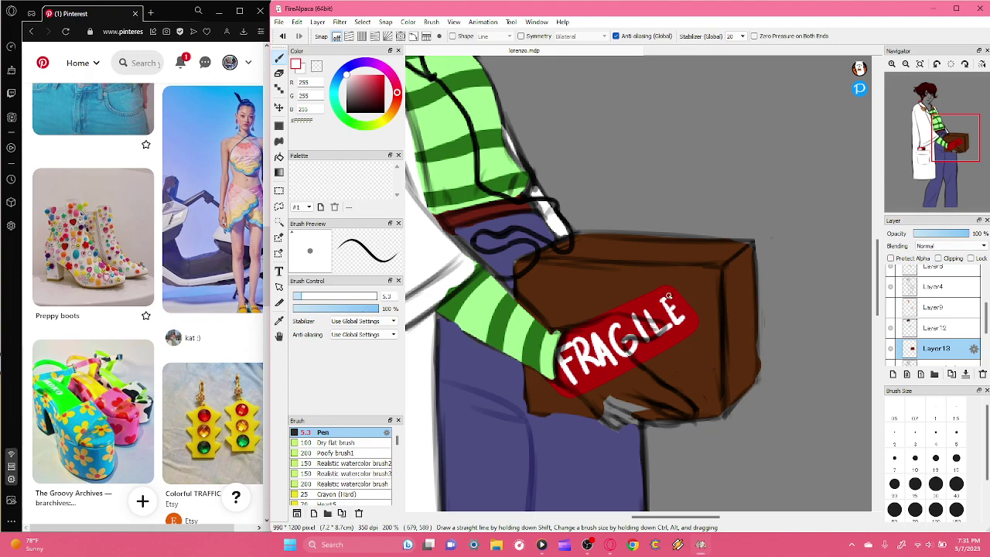
{"action": "left_click", "coordinate": [892, 310]}
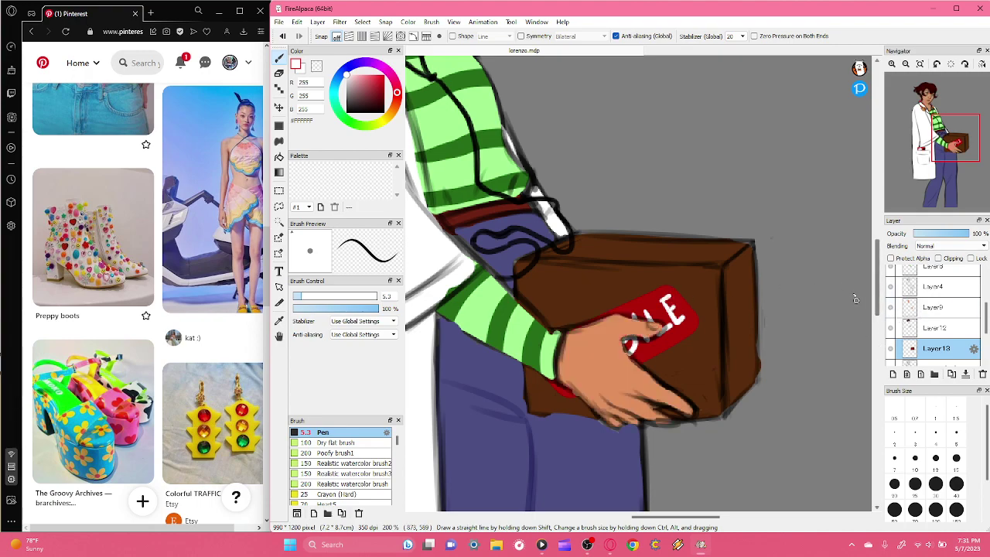
- Try other hues for the striped shirt on Layer8 with the Hue filter, and discard the change
{"action": "mouse_move", "coordinate": [922, 120]}
{"action": "left_click", "coordinate": [920, 66]}
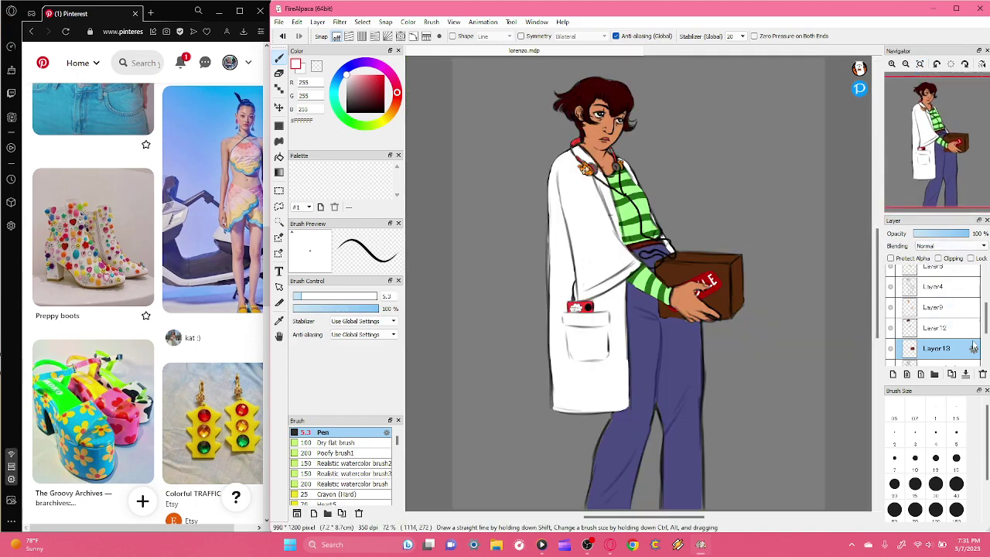
{"action": "scroll", "coordinate": [987, 321], "scroll_direction": "up", "scroll_amount": 3}
{"action": "left_click", "coordinate": [891, 323]}
{"action": "left_click", "coordinate": [890, 323]}
{"action": "left_click", "coordinate": [924, 323]}
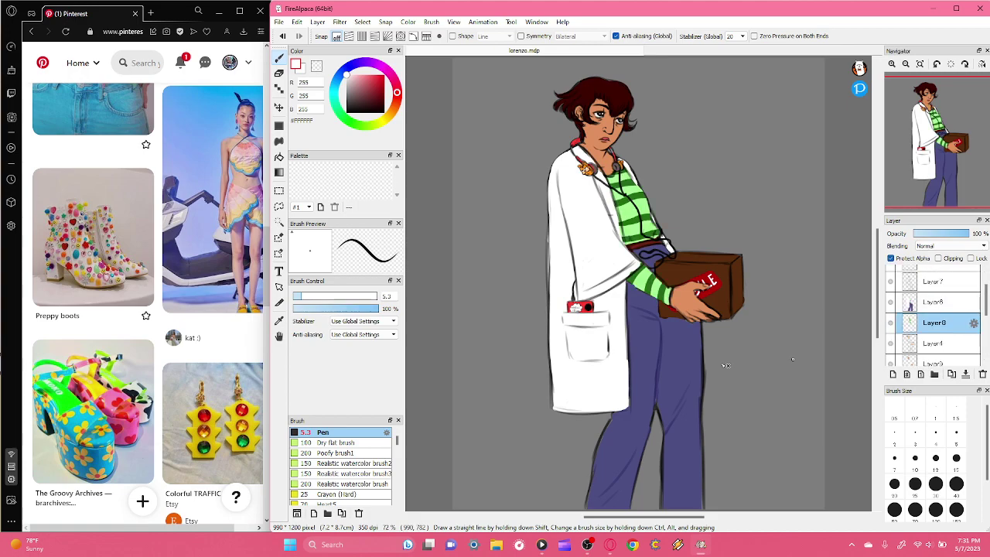
{"action": "left_click", "coordinate": [362, 22]}
{"action": "mouse_move", "coordinate": [340, 22]}
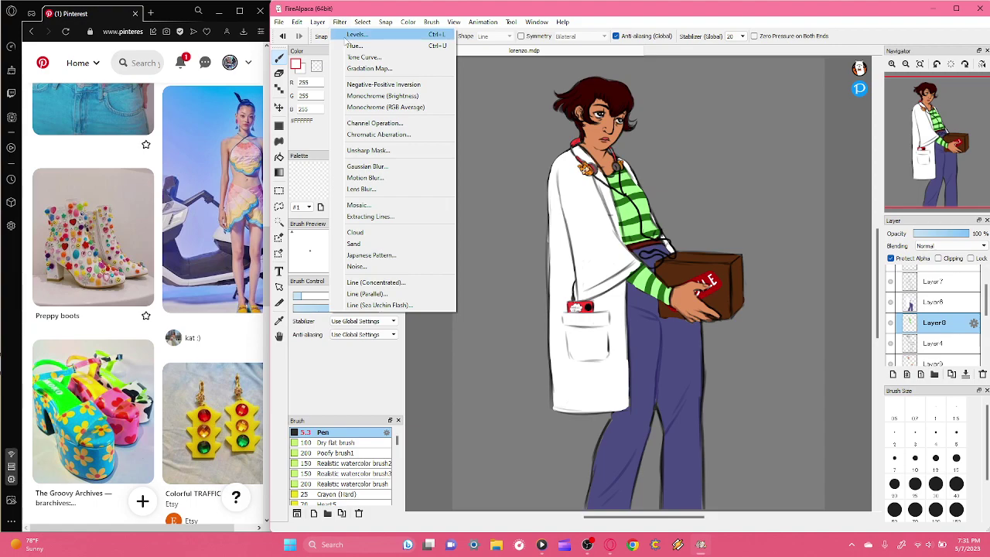
{"action": "left_click", "coordinate": [354, 47]}
{"action": "left_click_drag", "start_coordinate": [635, 268], "coordinate": [377, 340]}
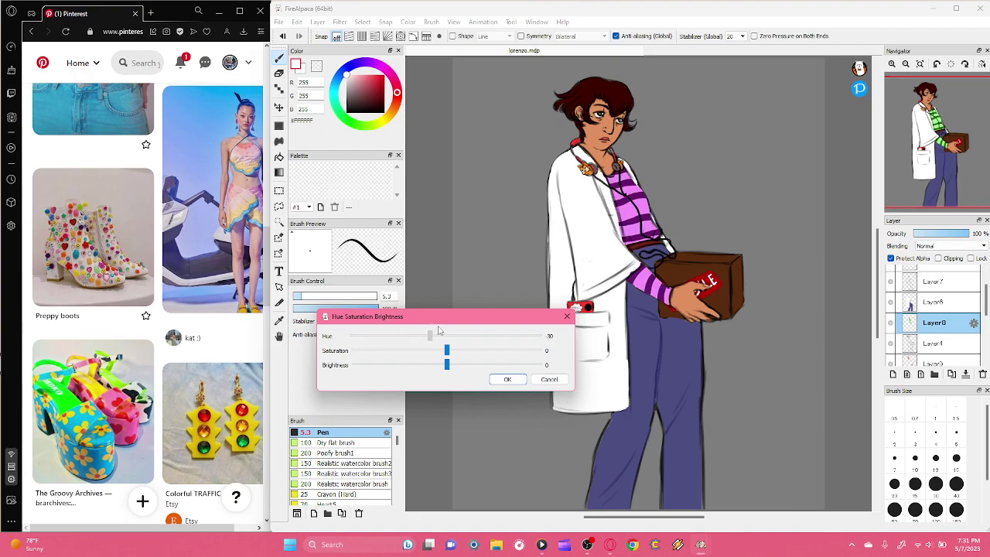
{"action": "left_click_drag", "start_coordinate": [439, 330], "coordinate": [535, 334]}
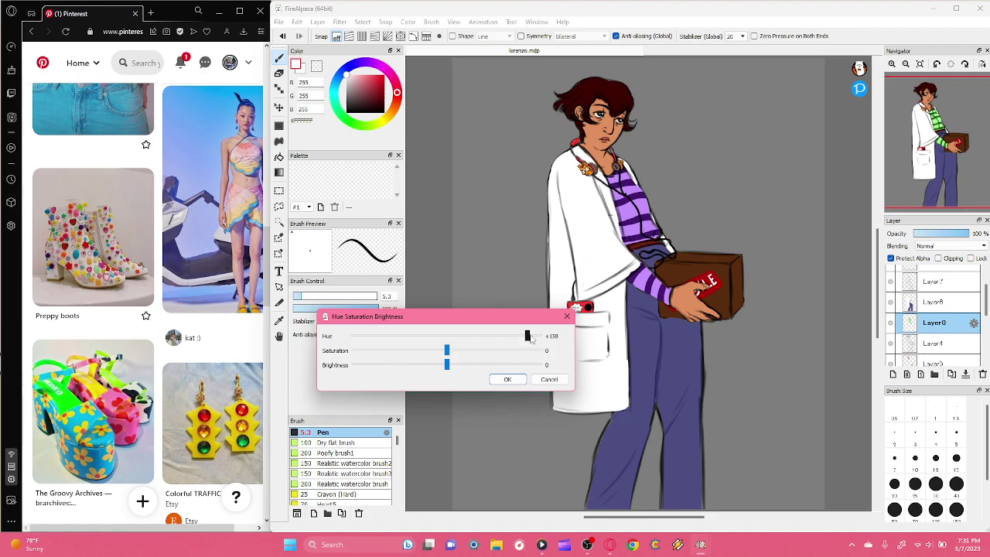
{"action": "left_click_drag", "start_coordinate": [525, 343], "coordinate": [521, 345]}
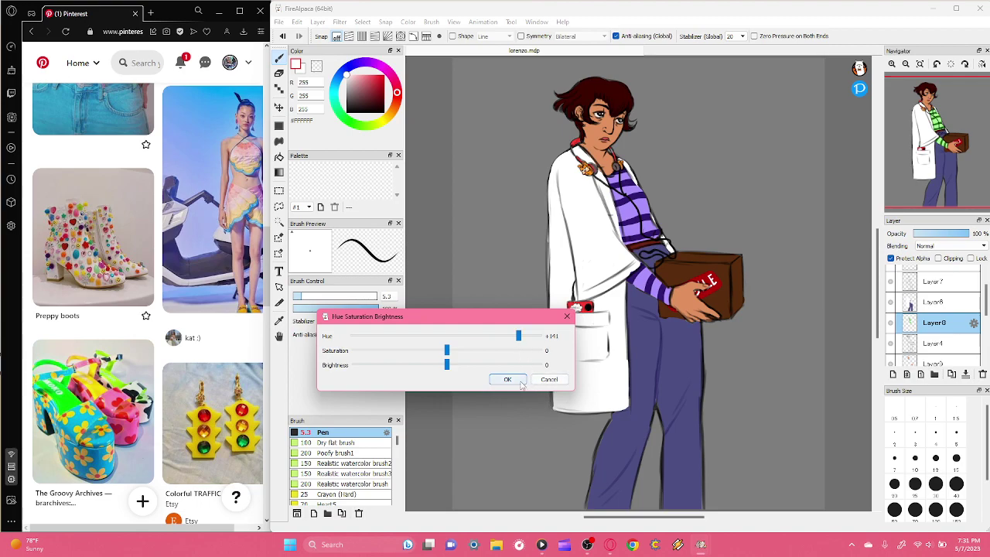
{"action": "left_click_drag", "start_coordinate": [519, 336], "coordinate": [499, 338]}
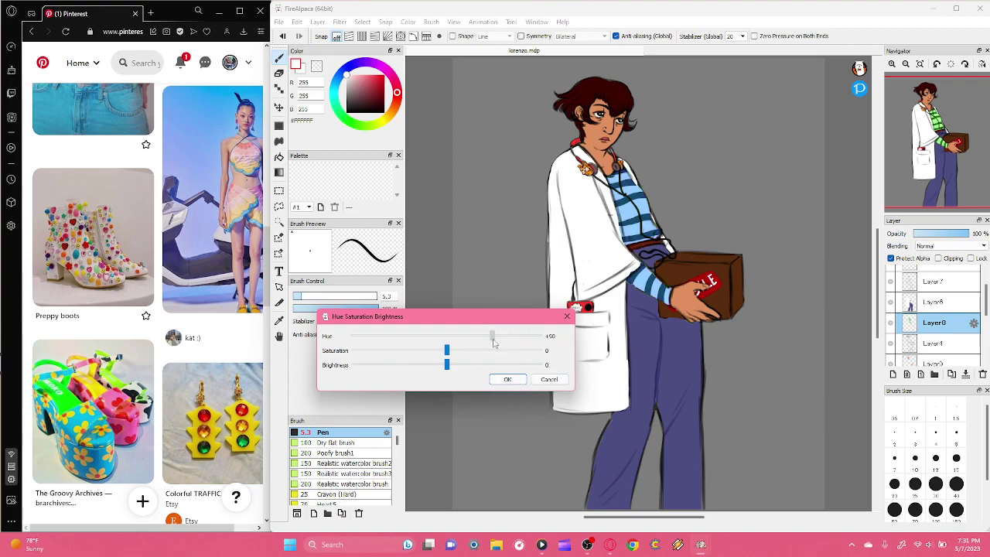
{"action": "left_click", "coordinate": [507, 379]}
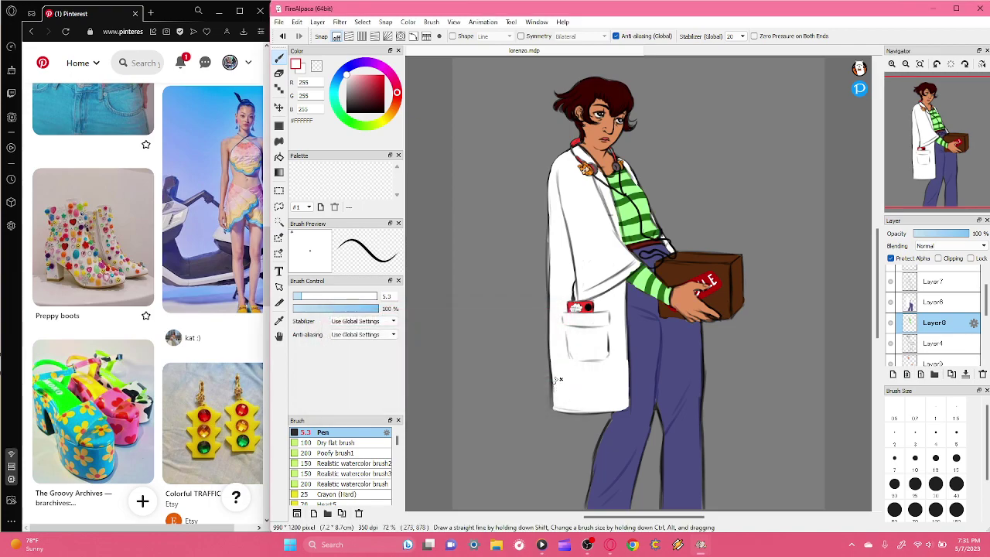
- Switch to Pinterest and open the colorful traffic light acrylic earrings pin from the feed
{"action": "left_click", "coordinate": [892, 66]}
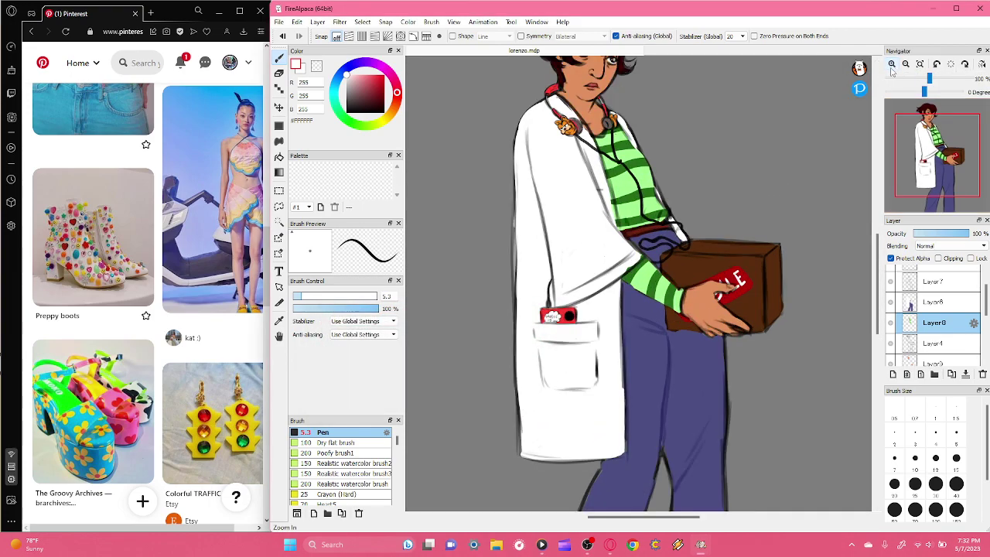
{"action": "left_click", "coordinate": [892, 67]}
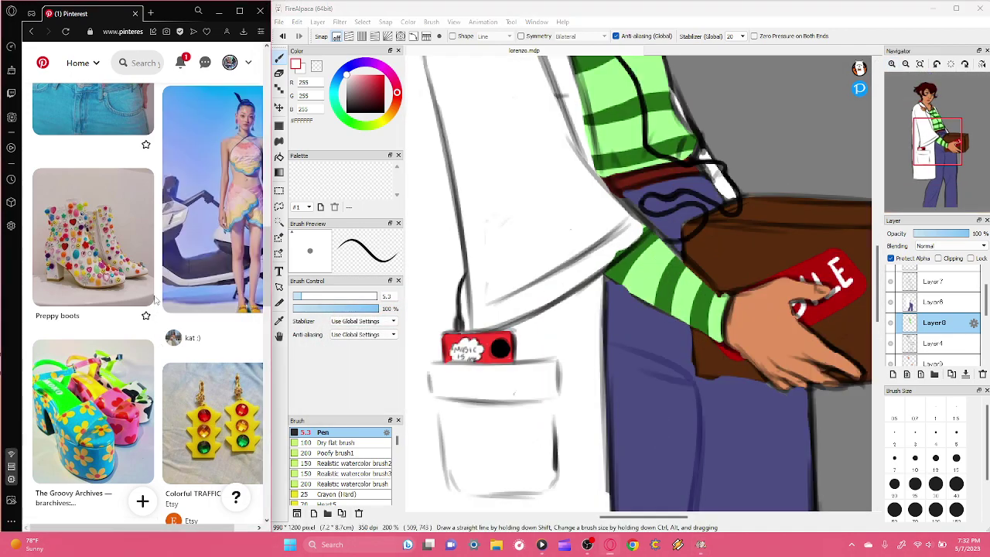
{"action": "scroll", "coordinate": [164, 263], "scroll_direction": "down", "scroll_amount": 2}
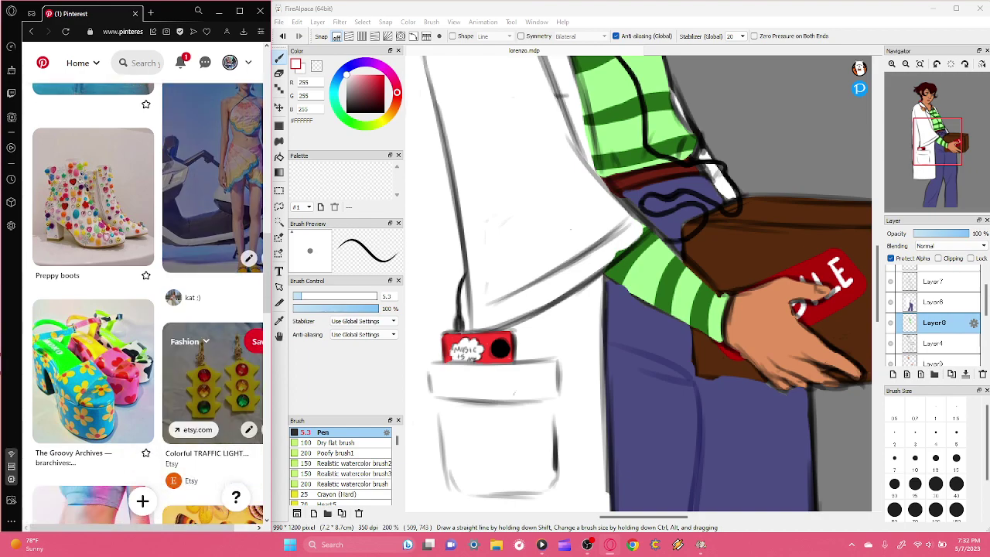
{"action": "scroll", "coordinate": [158, 410], "scroll_direction": "down", "scroll_amount": 1}
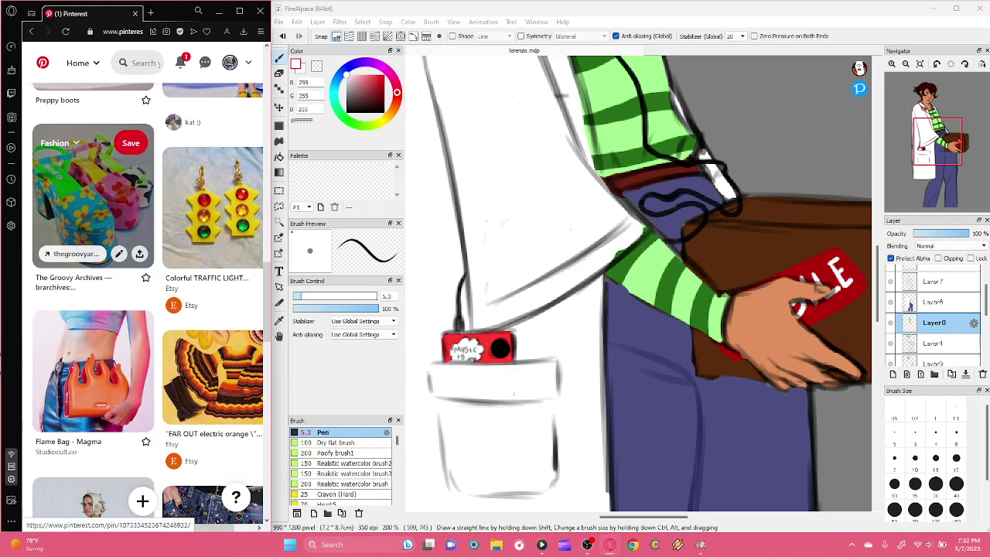
{"action": "scroll", "coordinate": [116, 232], "scroll_direction": "down", "scroll_amount": 1}
{"action": "scroll", "coordinate": [182, 286], "scroll_direction": "up", "scroll_amount": 2}
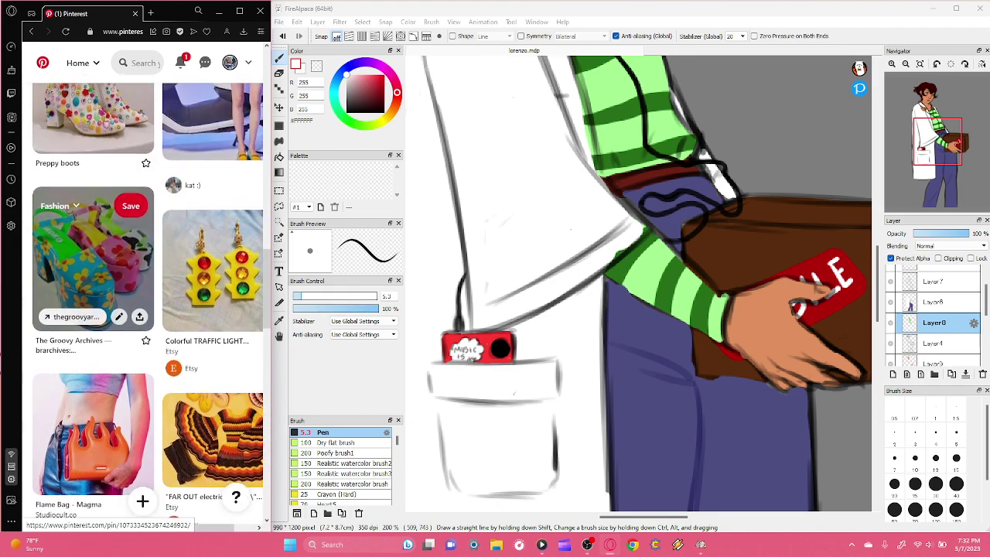
{"action": "left_click", "coordinate": [191, 341]}
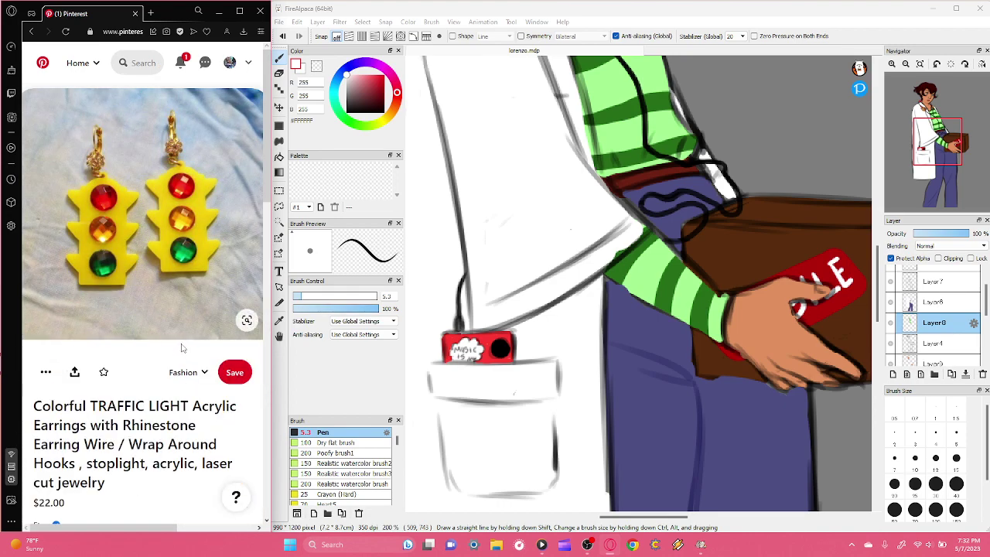
- Browse the related earring pins and open the Amazon listing for the Pixel Ghost Pac-Man earrings as a reference
{"action": "scroll", "coordinate": [171, 332], "scroll_direction": "down", "scroll_amount": 10}
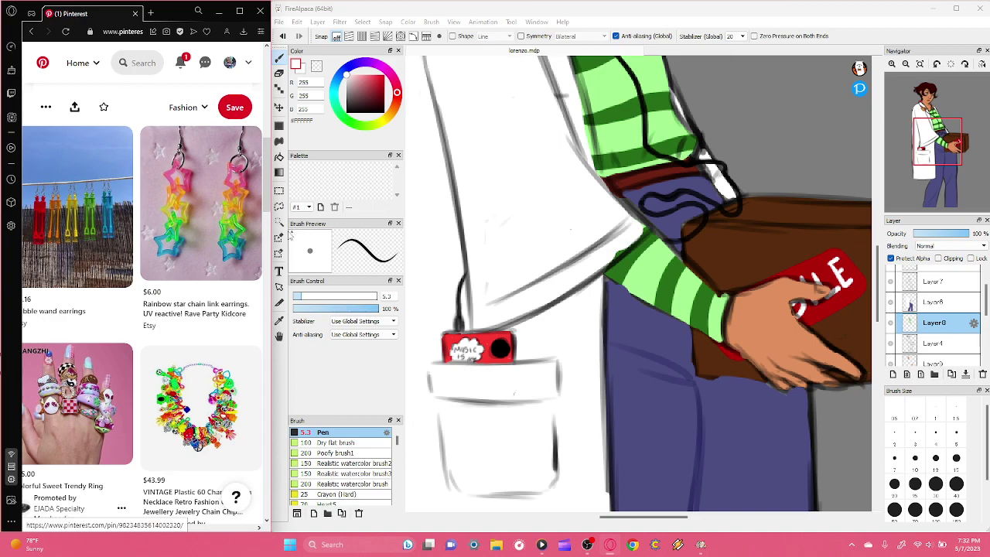
{"action": "scroll", "coordinate": [147, 354], "scroll_direction": "down", "scroll_amount": 4}
{"action": "scroll", "coordinate": [147, 310], "scroll_direction": "down", "scroll_amount": 6}
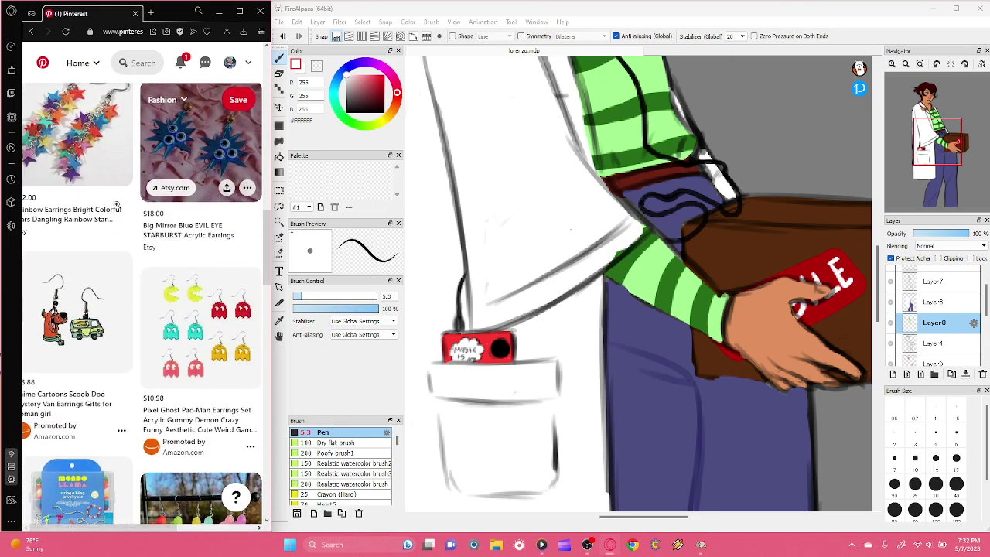
{"action": "scroll", "coordinate": [178, 209], "scroll_direction": "up", "scroll_amount": 1}
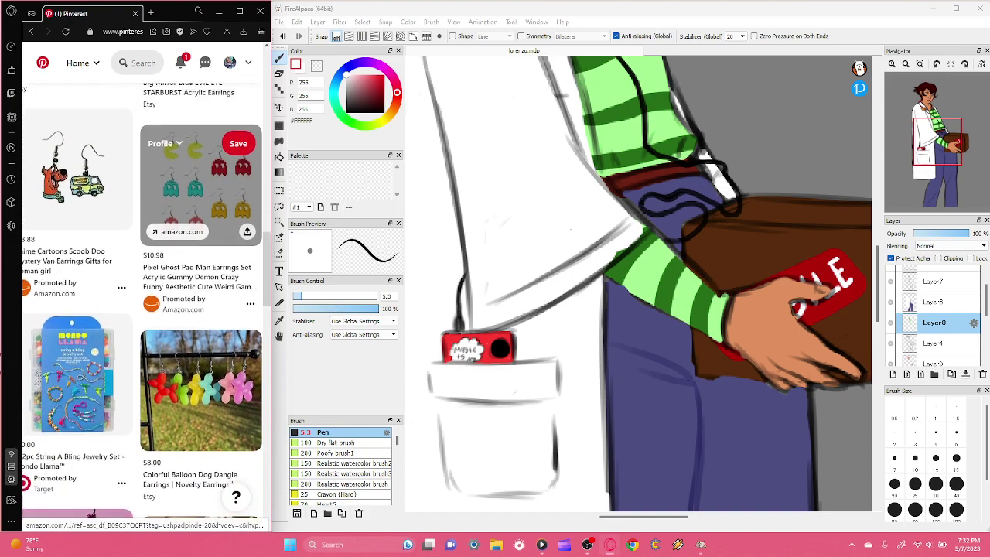
{"action": "scroll", "coordinate": [178, 209], "scroll_direction": "down", "scroll_amount": 3}
{"action": "scroll", "coordinate": [178, 208], "scroll_direction": "up", "scroll_amount": 4}
{"action": "scroll", "coordinate": [209, 281], "scroll_direction": "up", "scroll_amount": 1}
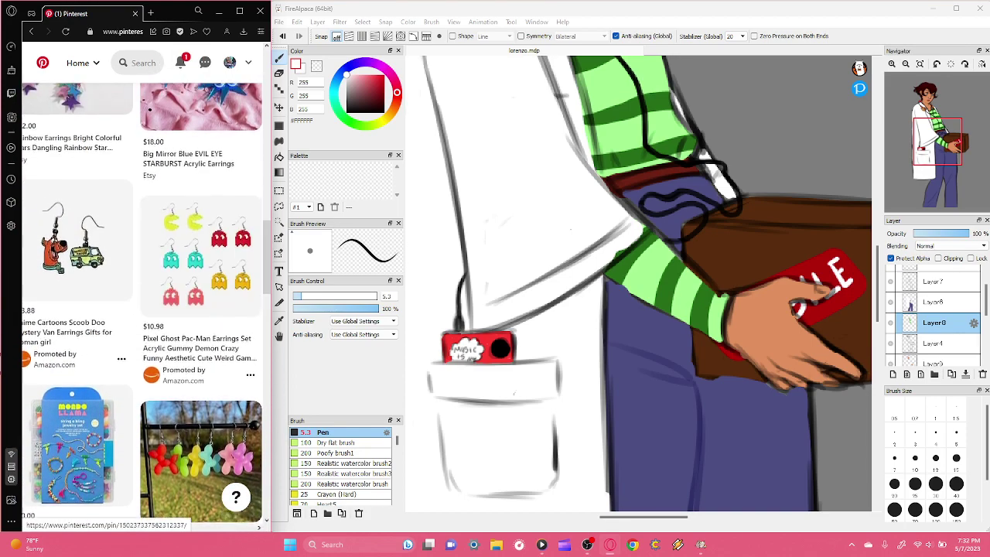
{"action": "left_click", "coordinate": [220, 291]}
- Toggle layers off and on around the character's head to locate the face line art, and select Layer4
{"action": "left_click", "coordinate": [891, 64]}
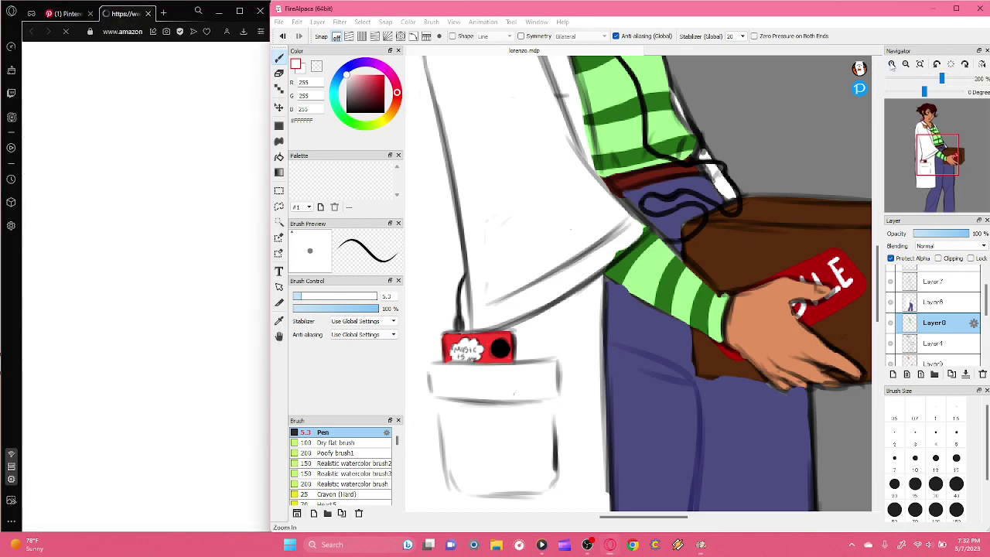
{"action": "left_click_drag", "start_coordinate": [943, 118], "coordinate": [923, 118]}
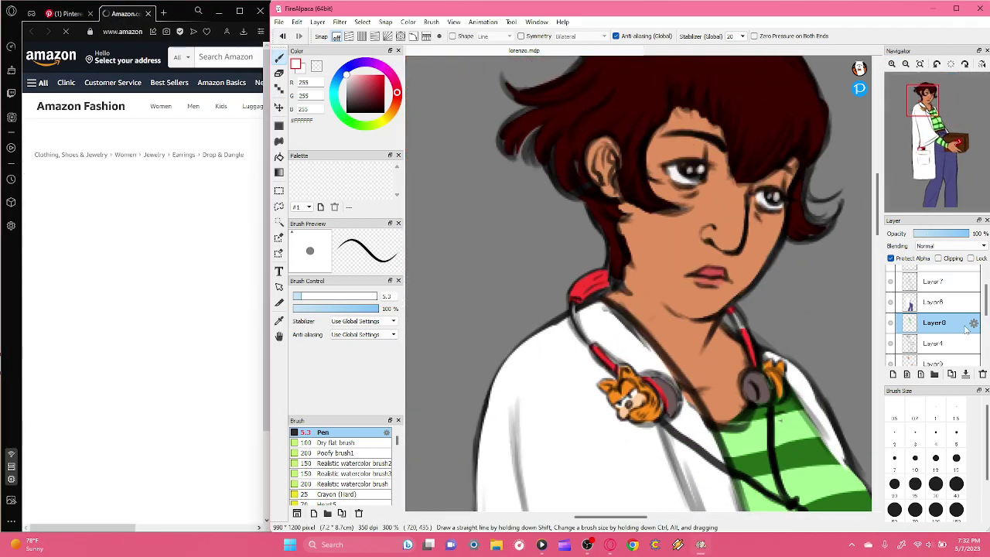
{"action": "left_click", "coordinate": [934, 281]}
{"action": "left_click", "coordinate": [891, 282]}
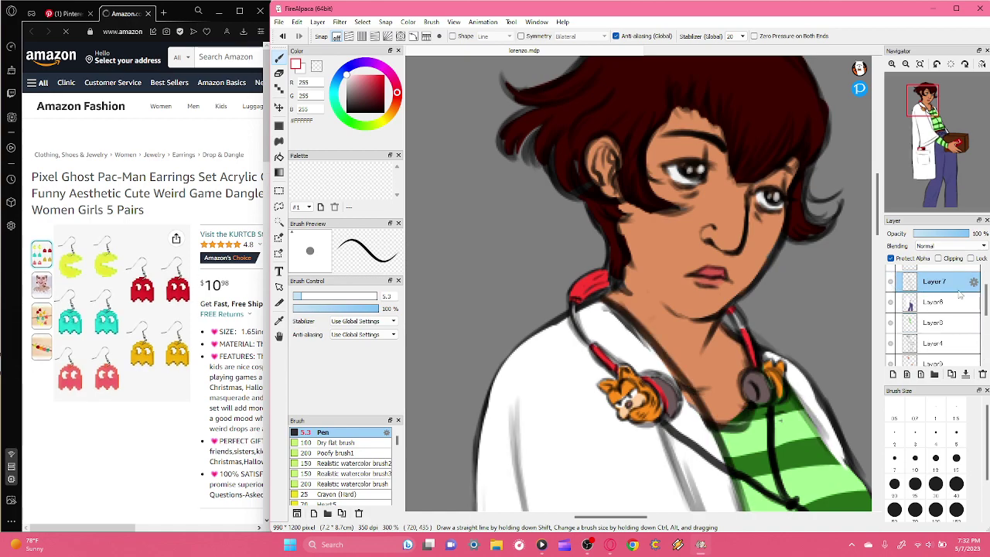
{"action": "scroll", "coordinate": [893, 284], "scroll_direction": "up", "scroll_amount": 2}
{"action": "left_click", "coordinate": [899, 276]}
{"action": "left_click", "coordinate": [891, 276]}
{"action": "left_click", "coordinate": [891, 276]}
{"action": "left_click_drag", "start_coordinate": [985, 283], "coordinate": [986, 315]}
{"action": "left_click", "coordinate": [899, 300]}
{"action": "left_click", "coordinate": [889, 300]}
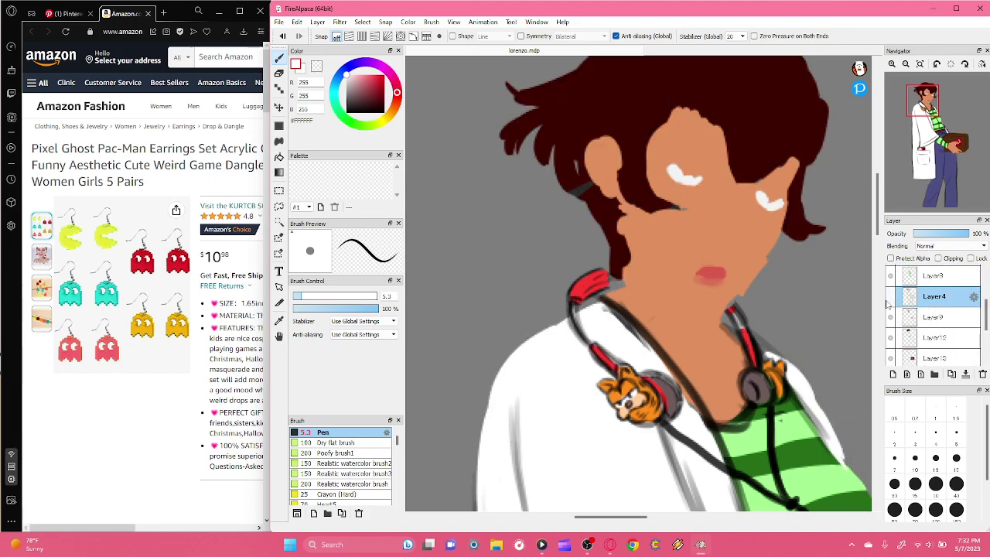
{"action": "left_click", "coordinate": [889, 298]}
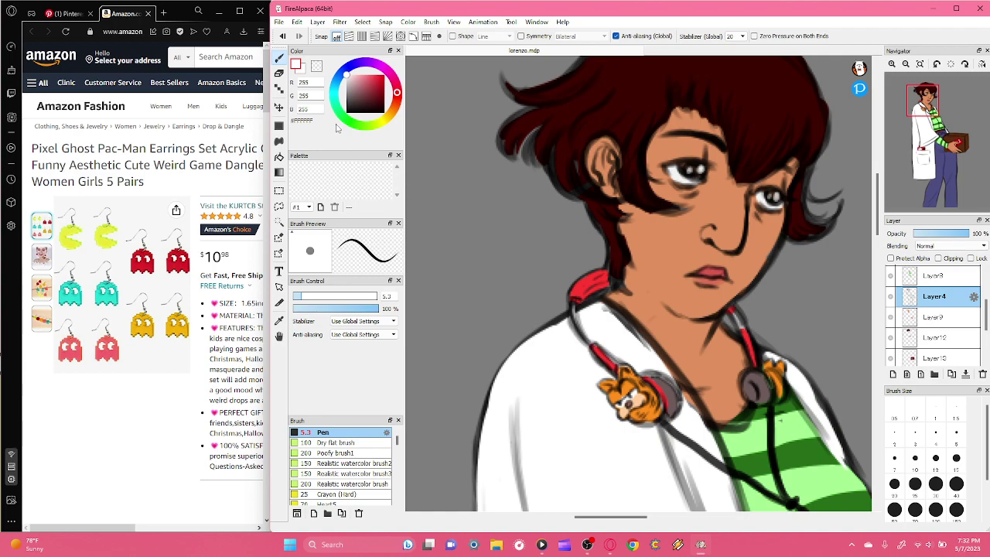
- Add a new layer above Layer4 and paint a red (#FF000D) Pac-Man ghost earring below the ear with the Pen
{"action": "left_click_drag", "start_coordinate": [369, 95], "coordinate": [414, 30]}
{"action": "left_click", "coordinate": [891, 64]}
{"action": "left_click_drag", "start_coordinate": [942, 140], "coordinate": [930, 93]}
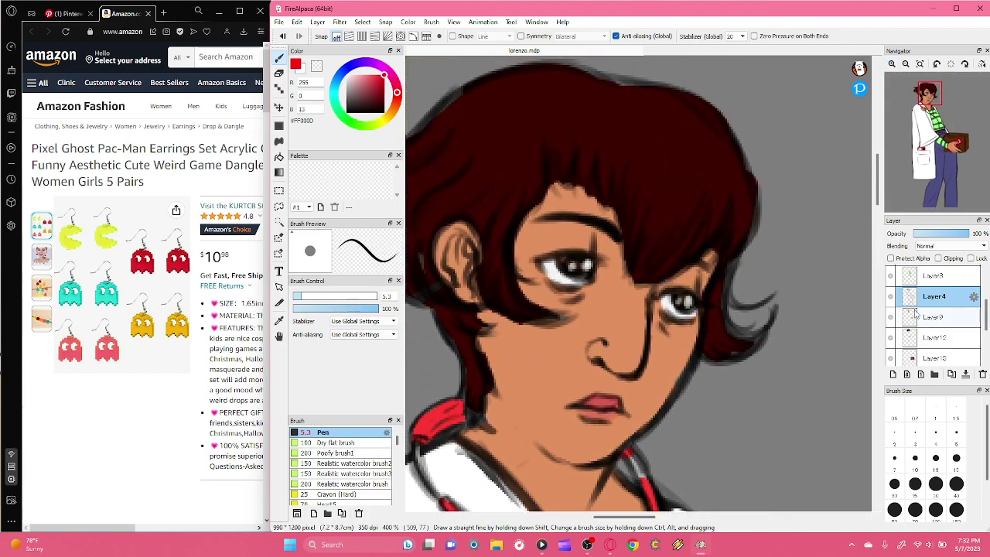
{"action": "left_click", "coordinate": [891, 374]}
{"action": "left_click", "coordinate": [891, 64]}
{"action": "mouse_move", "coordinate": [930, 114]}
{"action": "left_mouse_down"}
{"action": "mouse_move", "coordinate": [929, 142]}
{"action": "mouse_move", "coordinate": [924, 114]}
{"action": "left_mouse_up"}
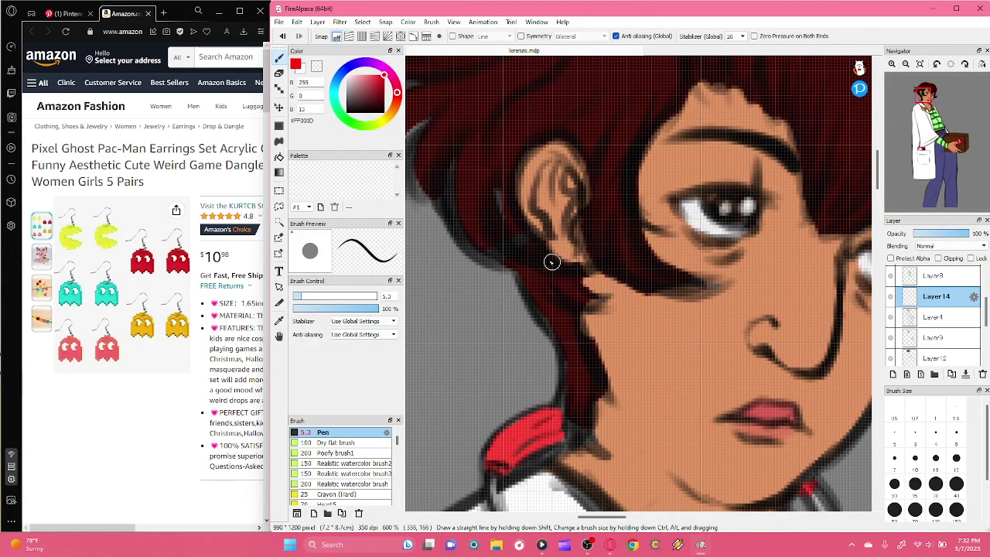
{"action": "mouse_move", "coordinate": [563, 251]}
{"action": "left_mouse_down"}
{"action": "mouse_move", "coordinate": [550, 259]}
{"action": "mouse_move", "coordinate": [570, 257]}
{"action": "mouse_move", "coordinate": [569, 294]}
{"action": "left_mouse_up"}
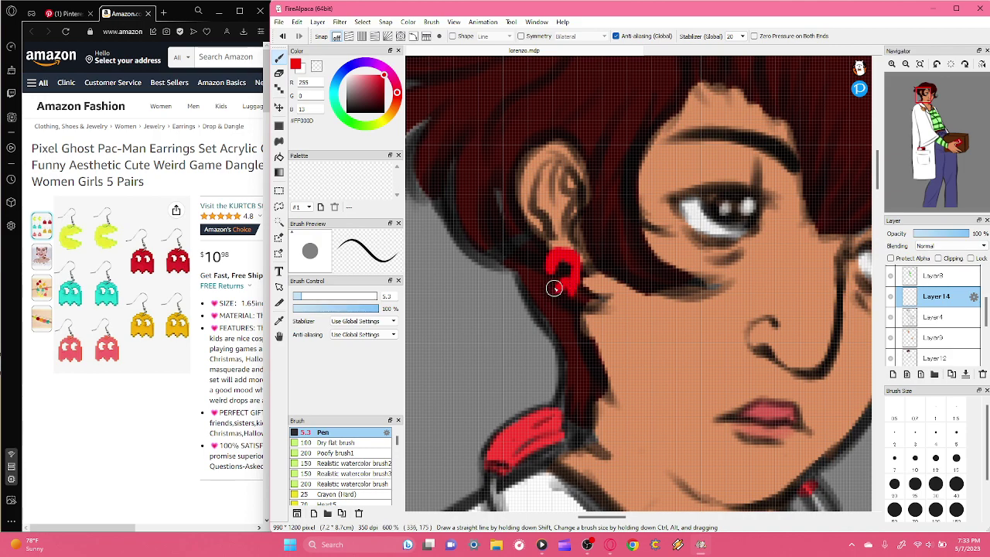
{"action": "mouse_move", "coordinate": [549, 281]}
{"action": "left_mouse_down"}
{"action": "mouse_move", "coordinate": [551, 263]}
{"action": "mouse_move", "coordinate": [562, 274]}
{"action": "left_mouse_up"}
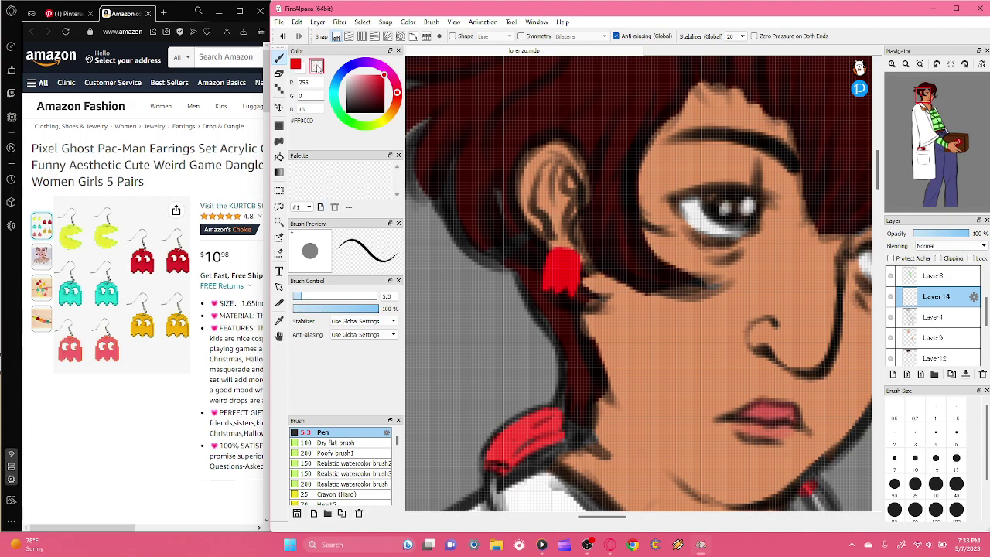
- Cut two eyes out of the ghost earring using the transparent colour with the Pen at size 2.2
{"action": "left_click", "coordinate": [892, 64]}
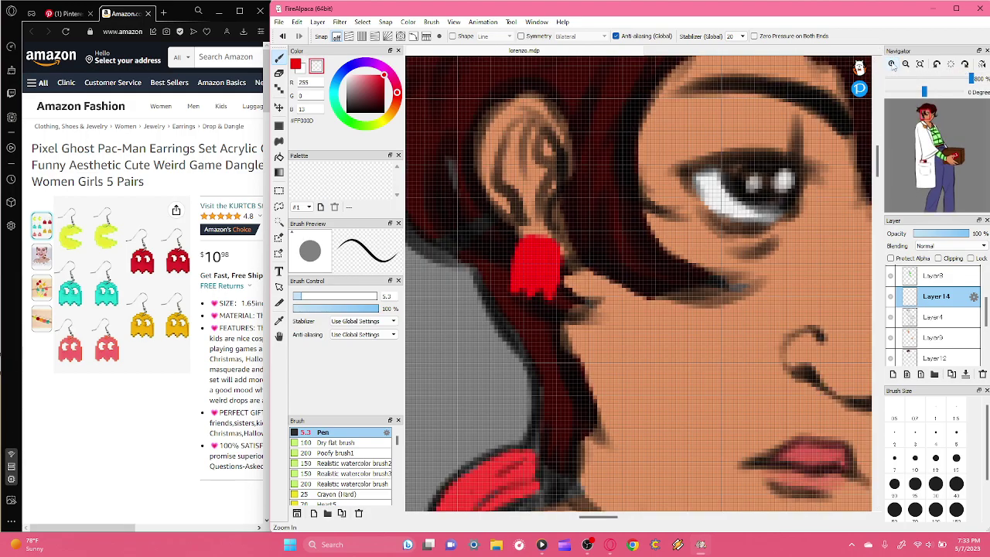
{"action": "left_click", "coordinate": [891, 64]}
{"action": "left_click_drag", "start_coordinate": [642, 309], "coordinate": [778, 310]}
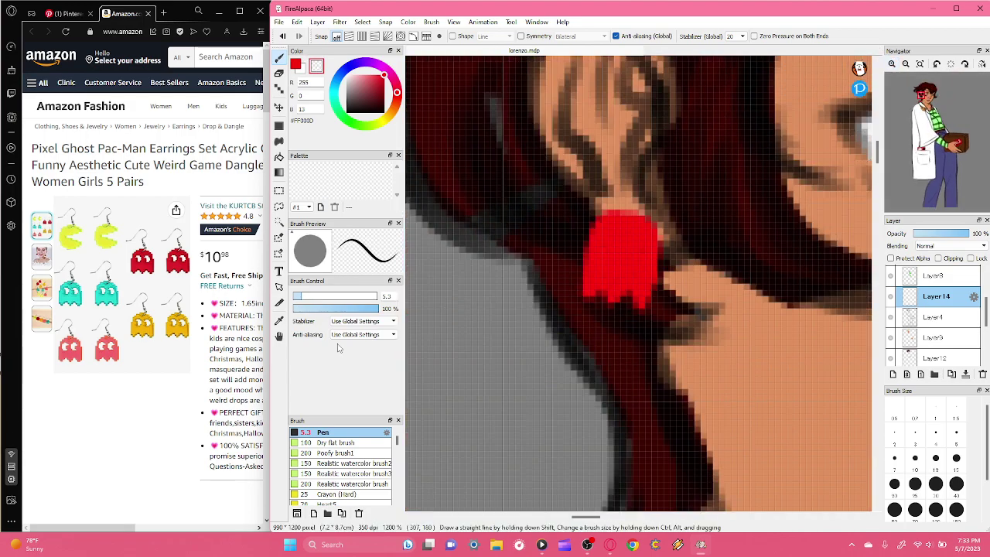
{"action": "left_click_drag", "start_coordinate": [303, 298], "coordinate": [296, 297]}
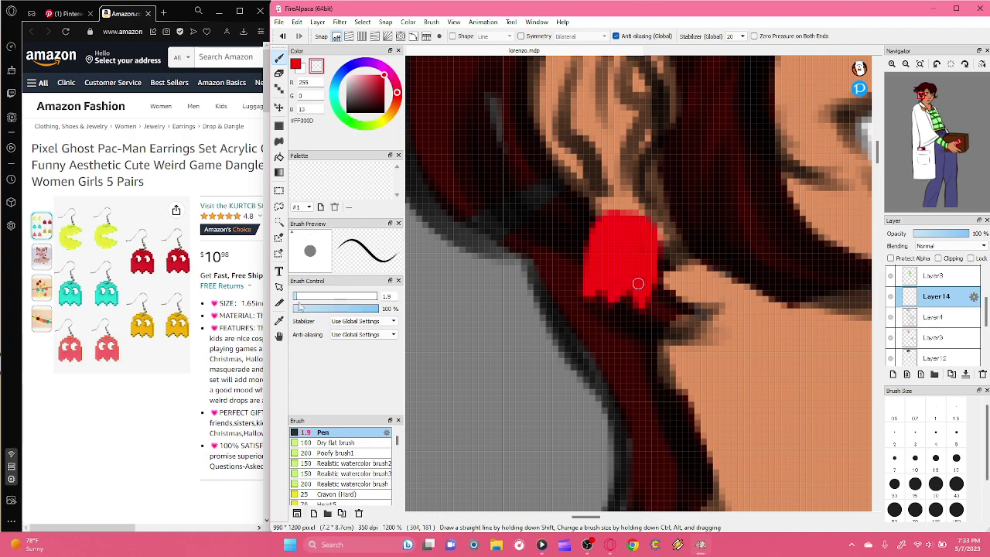
{"action": "left_click", "coordinate": [564, 543]}
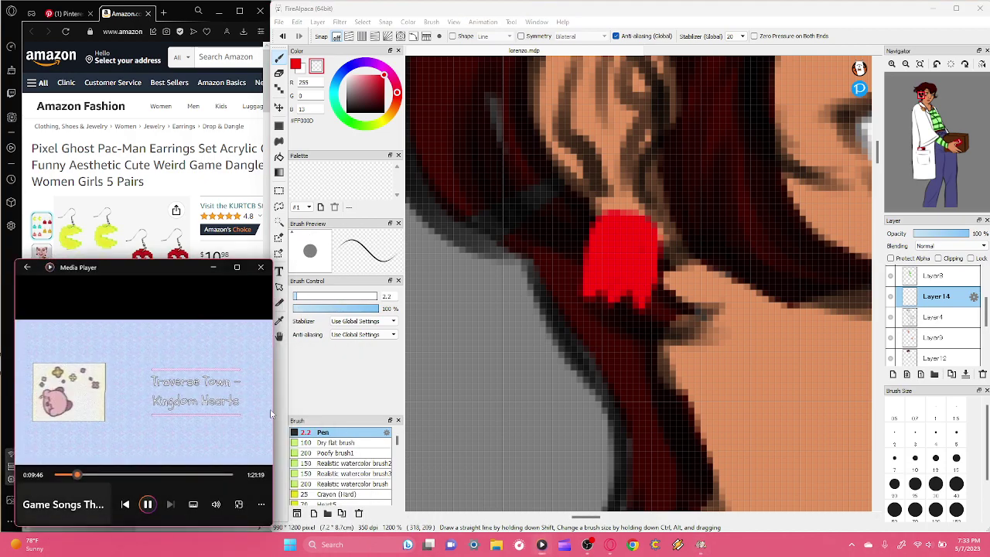
{"action": "left_click", "coordinate": [213, 267]}
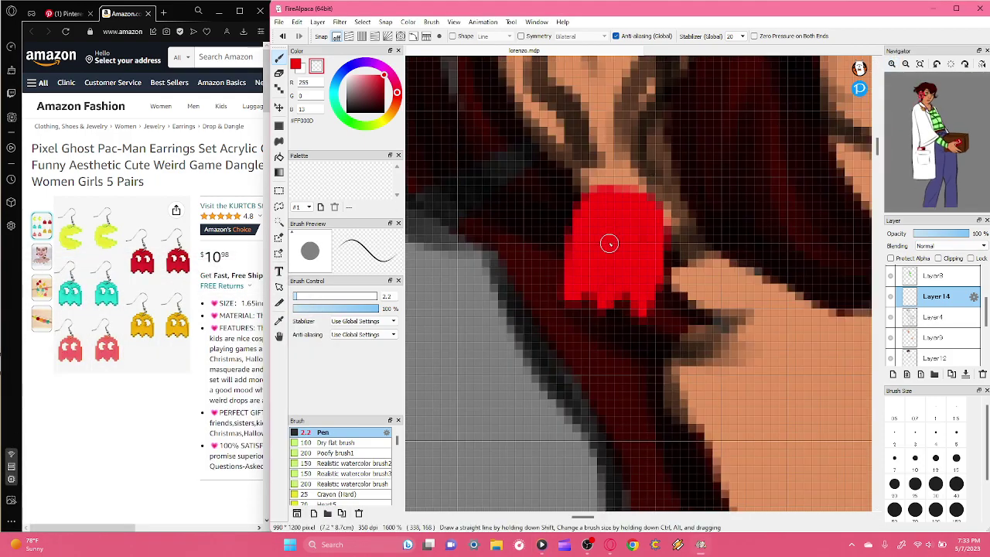
{"action": "left_click", "coordinate": [597, 225]}
{"action": "left_click", "coordinate": [597, 234]}
{"action": "left_click_drag", "start_coordinate": [631, 229], "coordinate": [631, 232]}
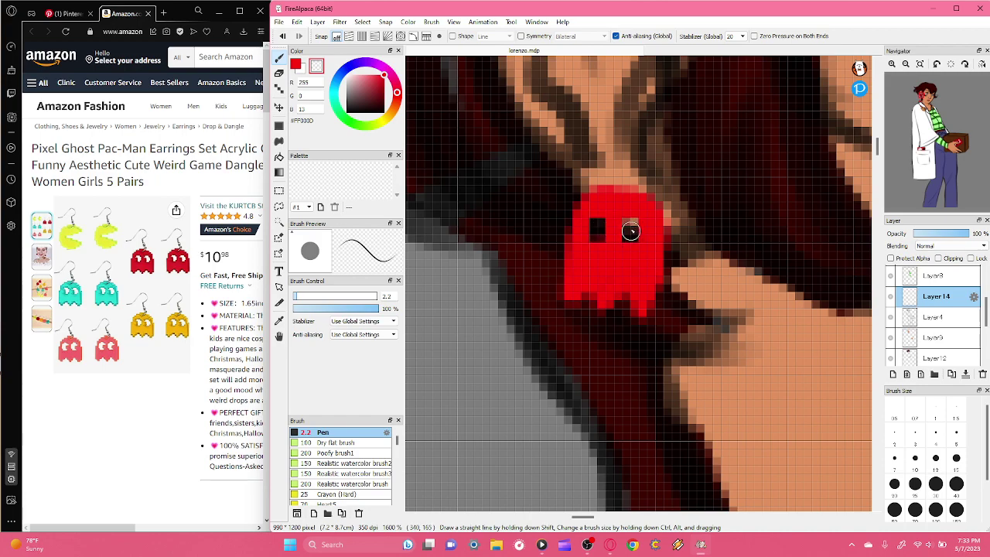
- Protect the alpha of Layer14 and recolour the ghost earring cyan (#00FFFF) with the Pen at size 13.8
{"action": "left_click", "coordinate": [905, 65]}
{"action": "left_click", "coordinate": [903, 66]}
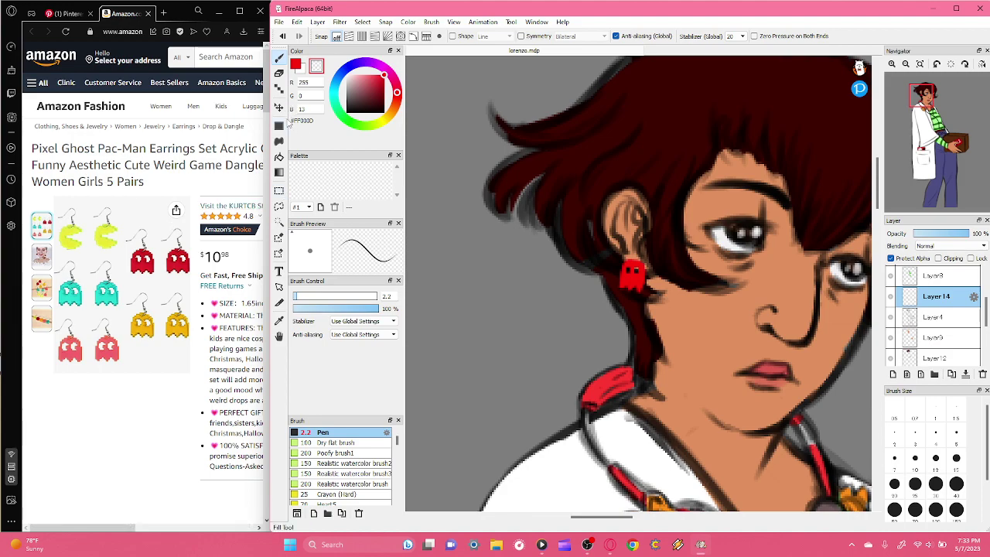
{"action": "mouse_move", "coordinate": [380, 125]}
{"action": "left_mouse_down"}
{"action": "mouse_move", "coordinate": [357, 129]}
{"action": "mouse_move", "coordinate": [326, 96]}
{"action": "left_mouse_up"}
{"action": "left_click", "coordinate": [296, 65]}
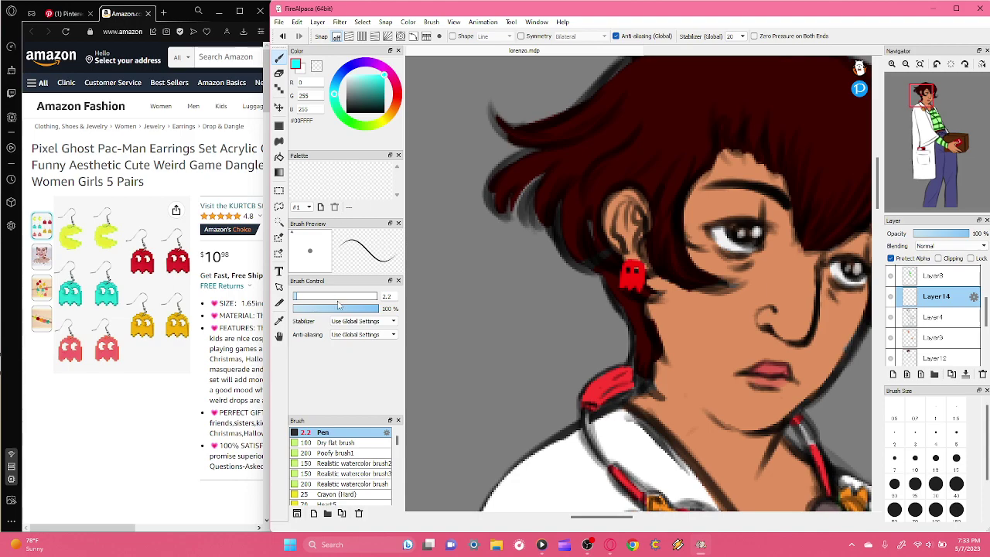
{"action": "left_click_drag", "start_coordinate": [339, 304], "coordinate": [316, 297]}
{"action": "left_click_drag", "start_coordinate": [629, 270], "coordinate": [634, 300]}
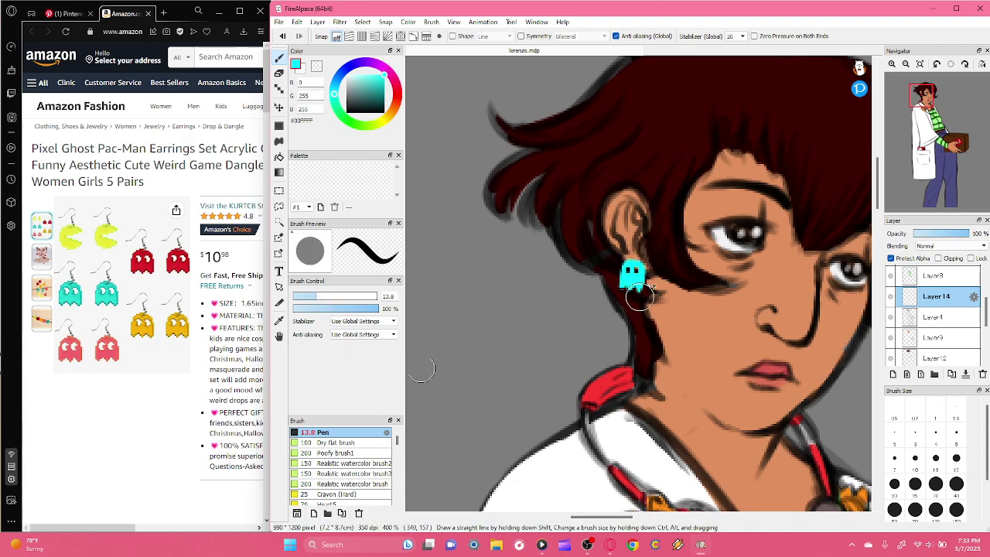
{"action": "left_click", "coordinate": [905, 63]}
{"action": "left_click", "coordinate": [906, 64]}
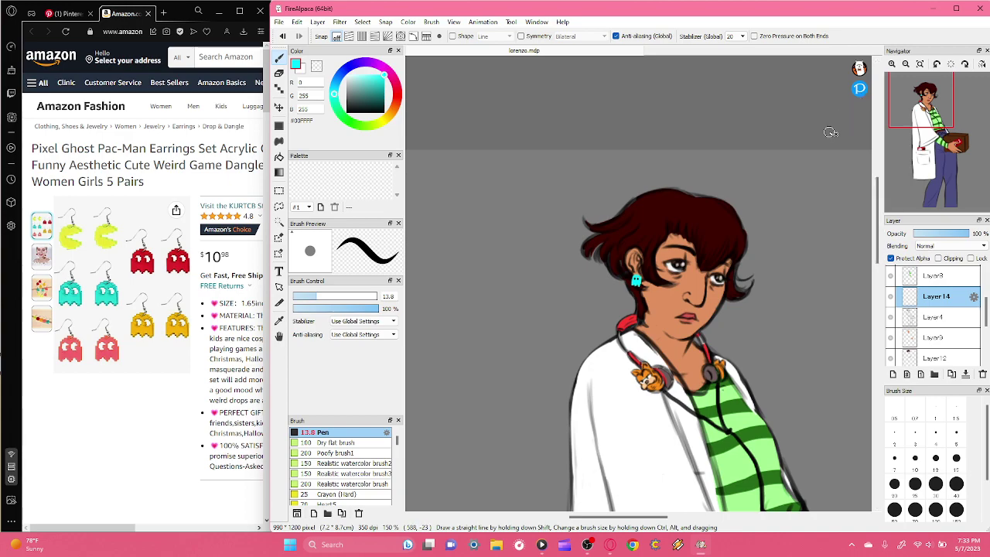
{"action": "left_click_drag", "start_coordinate": [897, 107], "coordinate": [928, 129]}
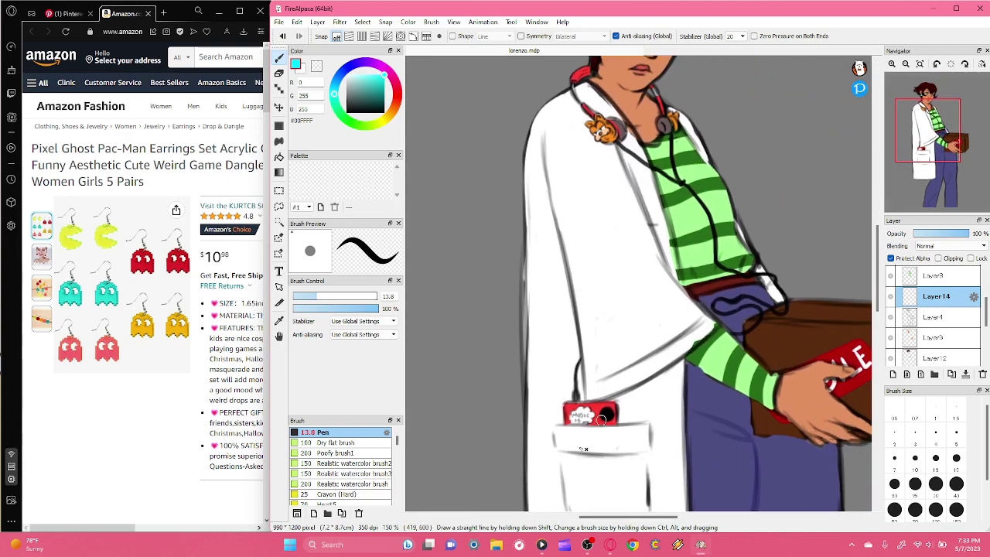
{"action": "left_click", "coordinate": [542, 545]}
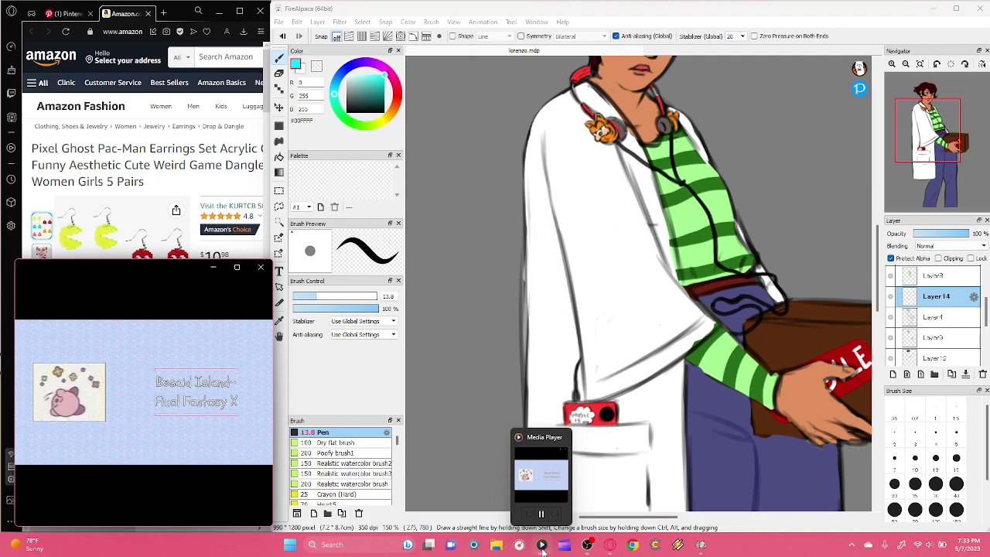
{"action": "left_click", "coordinate": [542, 546]}
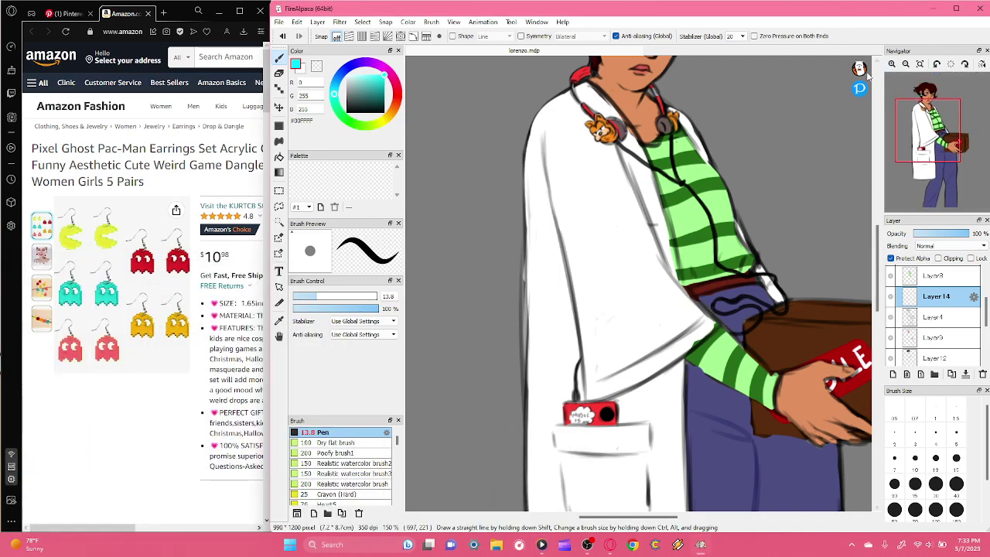
{"action": "mouse_move", "coordinate": [928, 138]}
{"action": "left_click_drag", "start_coordinate": [916, 144], "coordinate": [926, 126]}
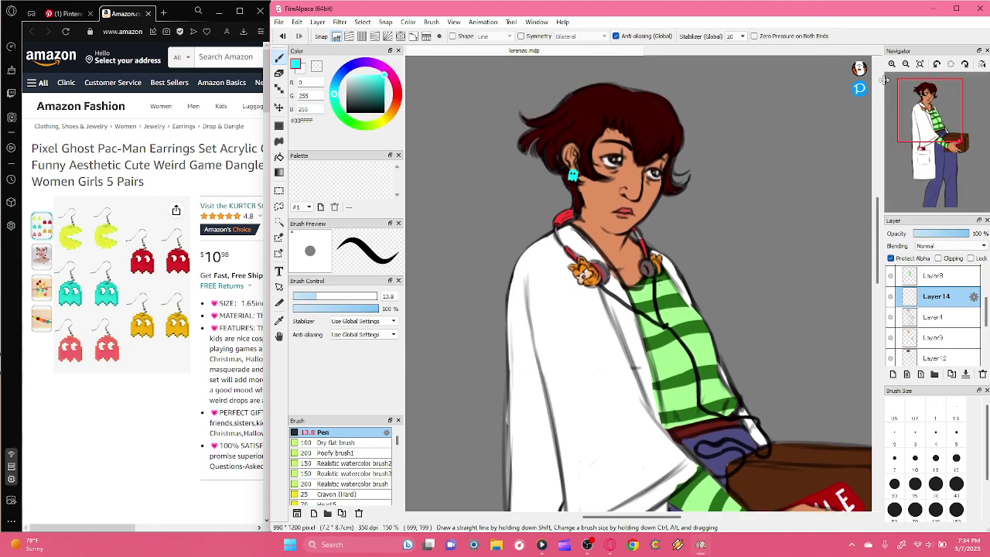
- Shade the ghost earring in dark teal (#1B9A9A) with the Pen at size 2.5, undoing the oversized first stroke
{"action": "left_click", "coordinate": [891, 64]}
{"action": "left_click", "coordinate": [891, 64]}
{"action": "left_click", "coordinate": [891, 64]}
{"action": "left_click_drag", "start_coordinate": [932, 130], "coordinate": [922, 118]}
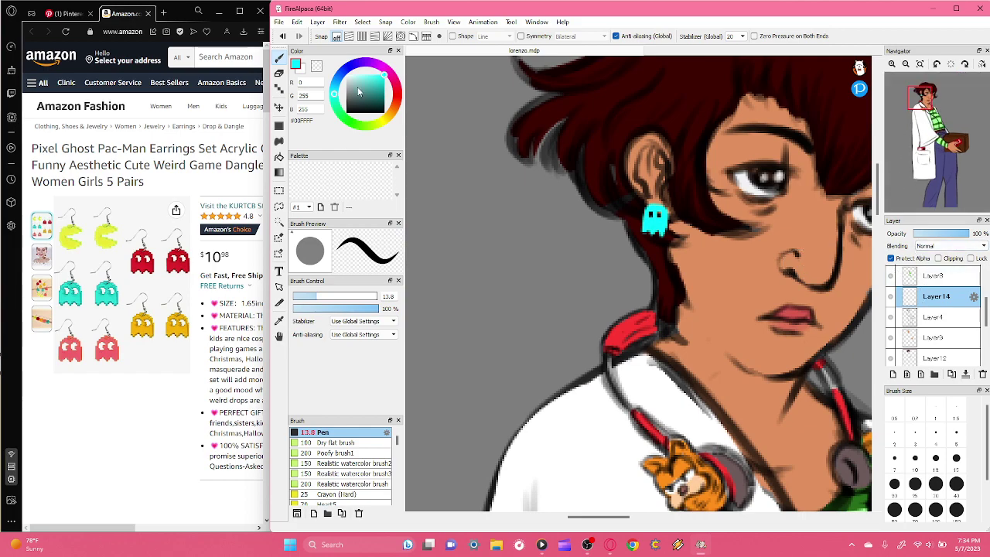
{"action": "left_click", "coordinate": [377, 90]}
{"action": "mouse_move", "coordinate": [662, 204]}
{"action": "left_mouse_down"}
{"action": "mouse_move", "coordinate": [658, 252]}
{"action": "mouse_move", "coordinate": [663, 232]}
{"action": "left_mouse_up"}
{"action": "key", "text": "ctrl+z"}
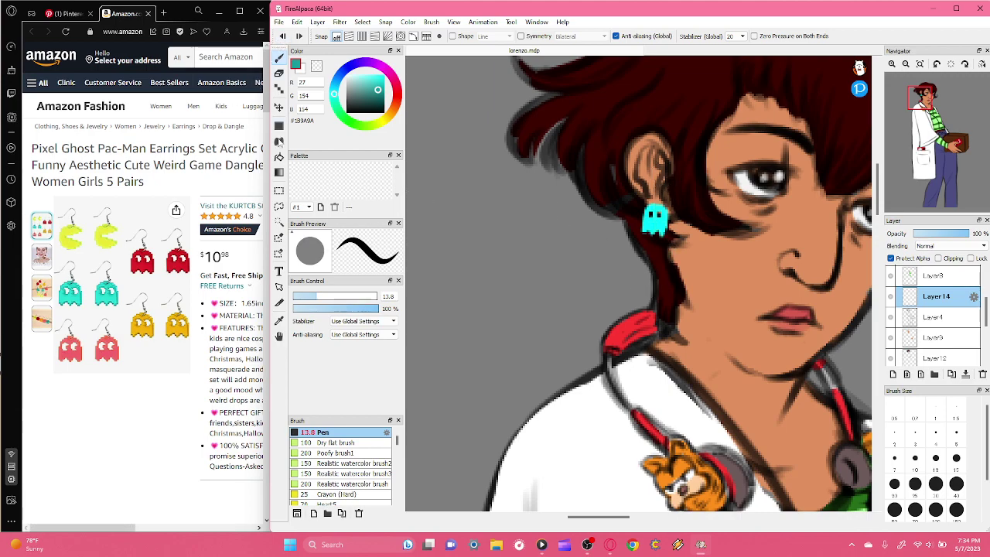
{"action": "left_click_drag", "start_coordinate": [313, 298], "coordinate": [295, 298]}
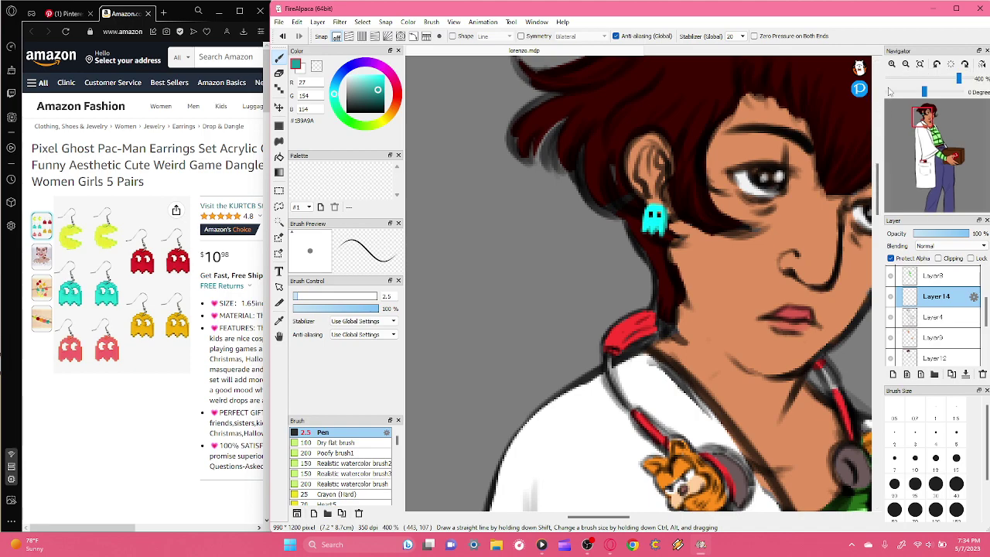
{"action": "left_click", "coordinate": [906, 64]}
{"action": "left_click", "coordinate": [907, 64]}
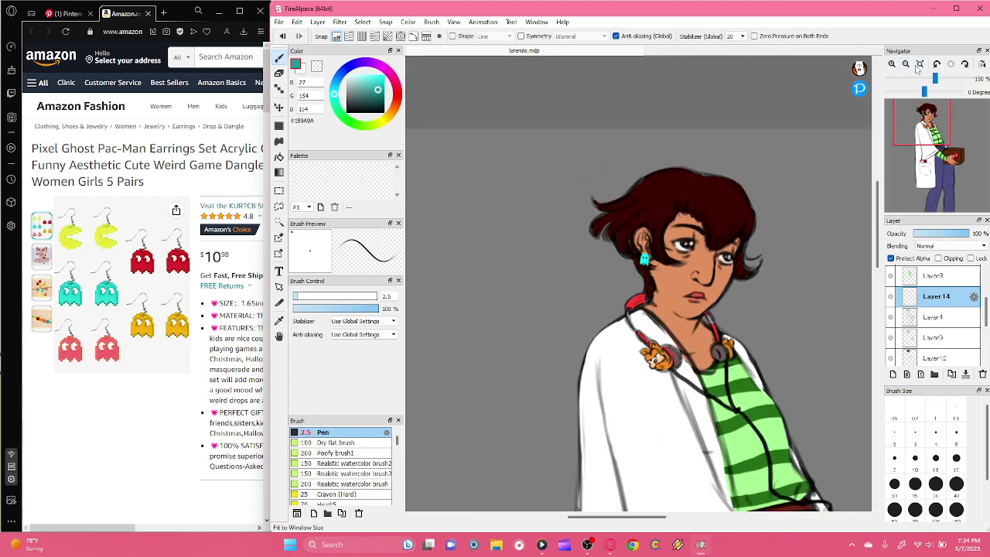
{"action": "left_click", "coordinate": [907, 63]}
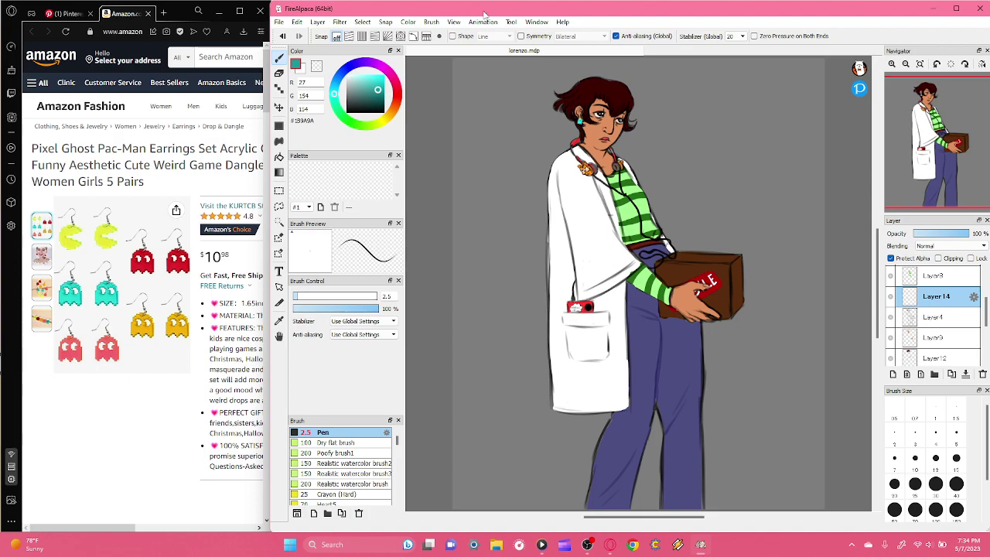
{"action": "left_click_drag", "start_coordinate": [482, 15], "coordinate": [481, 21]}
{"action": "double_click", "coordinate": [399, 16]}
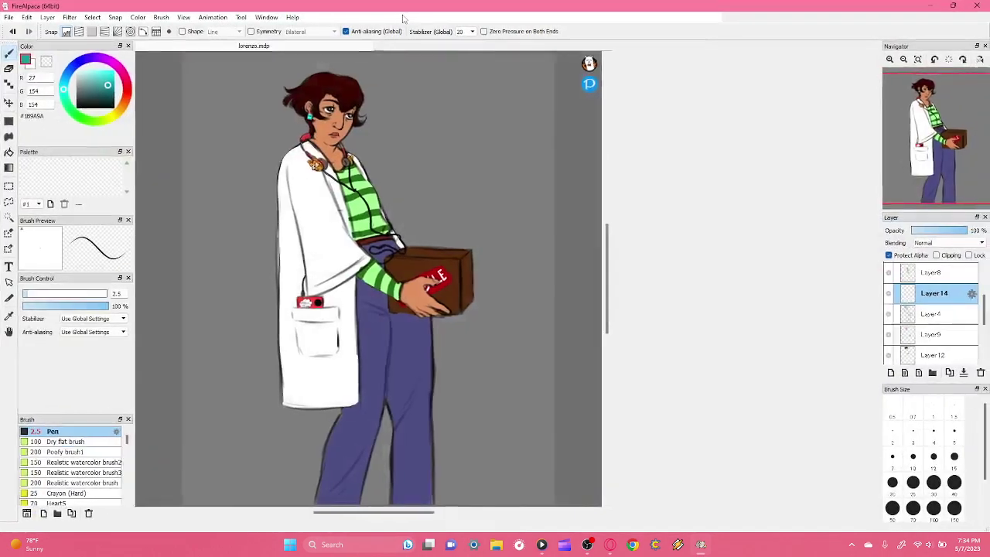
{"action": "double_click", "coordinate": [402, 11]}
{"action": "left_click_drag", "start_coordinate": [469, 6], "coordinate": [469, 0]}
- Try several hues for the ghost earring on Layer14 with the Hue filter and apply a blue one
{"action": "left_click", "coordinate": [401, 25]}
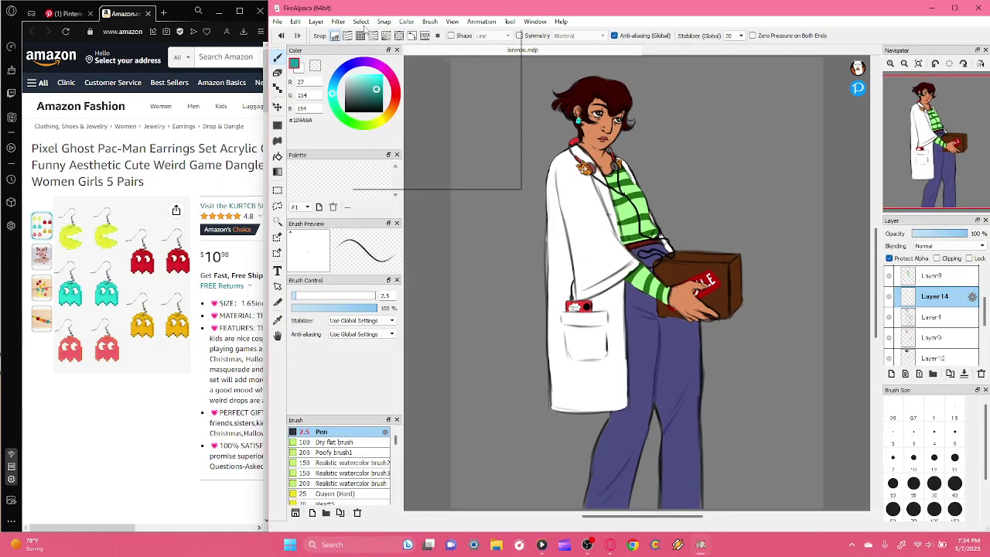
{"action": "left_click", "coordinate": [378, 56]}
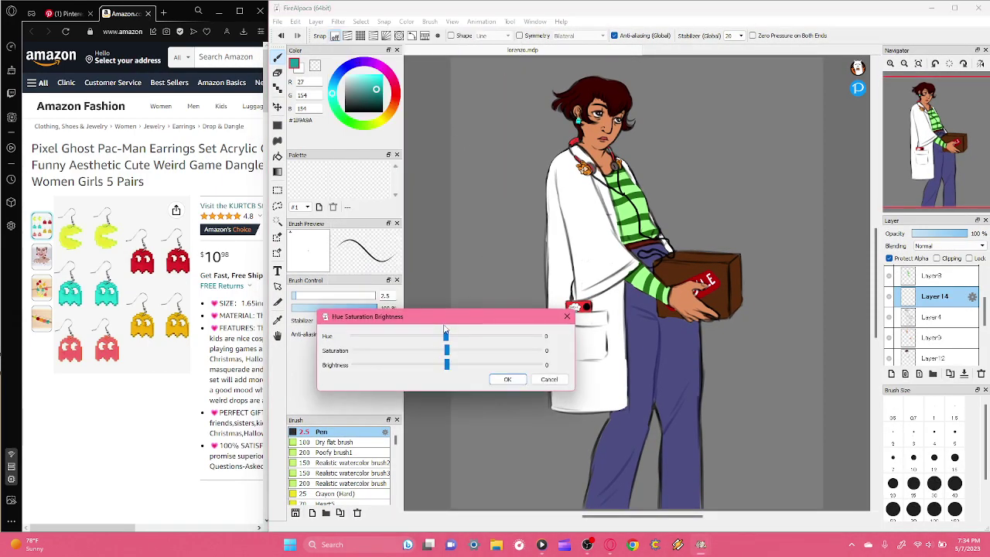
{"action": "left_click_drag", "start_coordinate": [445, 335], "coordinate": [389, 339]}
{"action": "left_click_drag", "start_coordinate": [377, 341], "coordinate": [384, 342]}
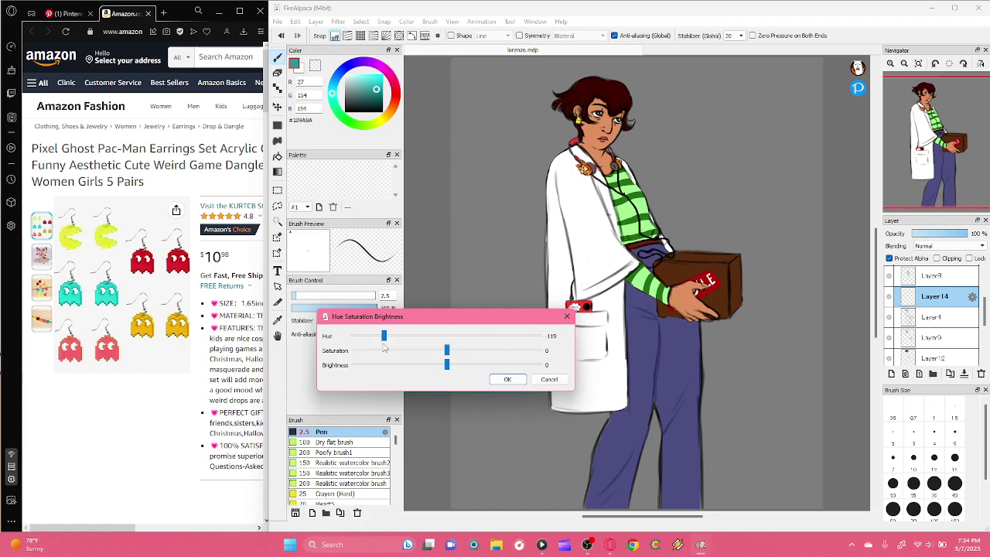
{"action": "left_click_drag", "start_coordinate": [385, 338], "coordinate": [462, 350]}
{"action": "left_click", "coordinate": [506, 381]}
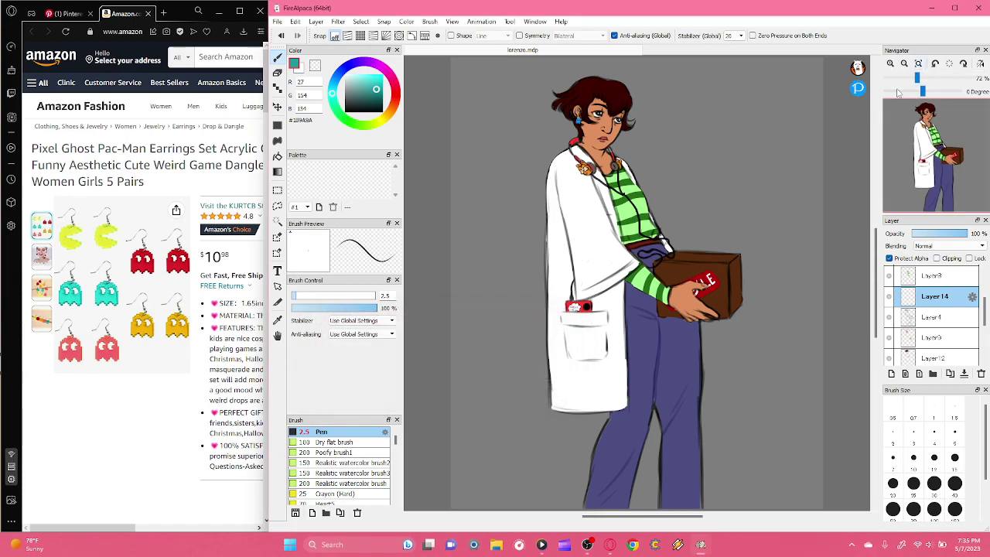
- Turn off alpha protection on Layer14 and draw black (#000000) rings on the fingers holding the box, with the Pen at size 2.5
{"action": "left_click", "coordinate": [890, 63]}
{"action": "left_click", "coordinate": [890, 63]}
{"action": "mouse_move", "coordinate": [931, 152]}
{"action": "left_mouse_down"}
{"action": "mouse_move", "coordinate": [947, 167]}
{"action": "mouse_move", "coordinate": [942, 157]}
{"action": "left_mouse_up"}
{"action": "left_click", "coordinate": [891, 64]}
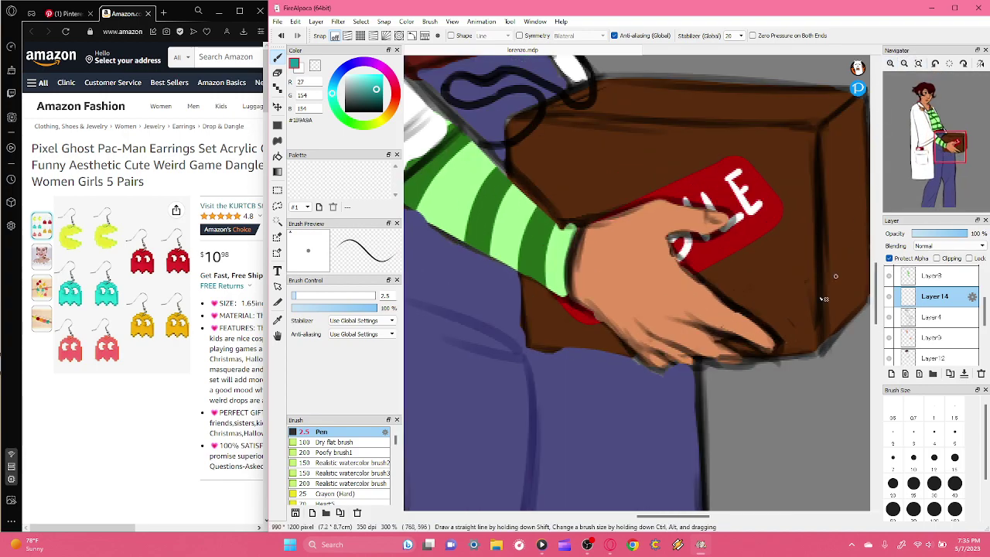
{"action": "left_click_drag", "start_coordinate": [375, 91], "coordinate": [345, 112]}
{"action": "left_click_drag", "start_coordinate": [717, 297], "coordinate": [707, 311]}
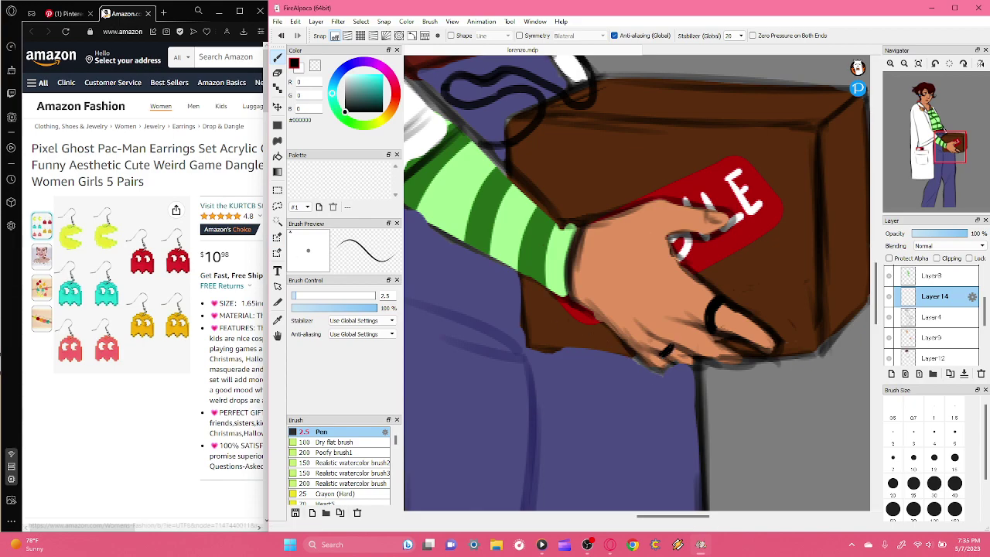
- Search Google Images for "mood ring" and browse the results for ring references
{"action": "left_click", "coordinate": [129, 32]}
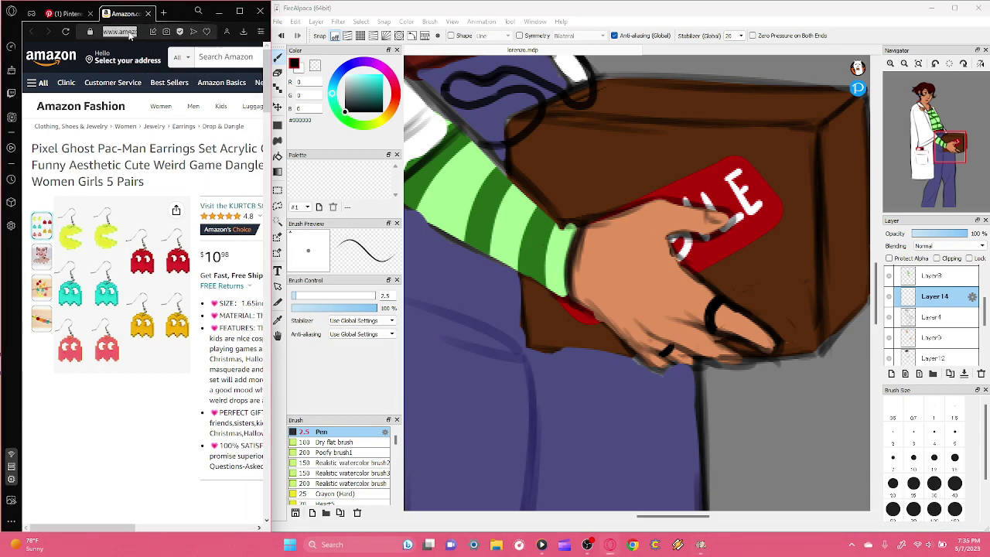
{"action": "type", "text": "mood ring"}
{"action": "key", "text": "Return"}
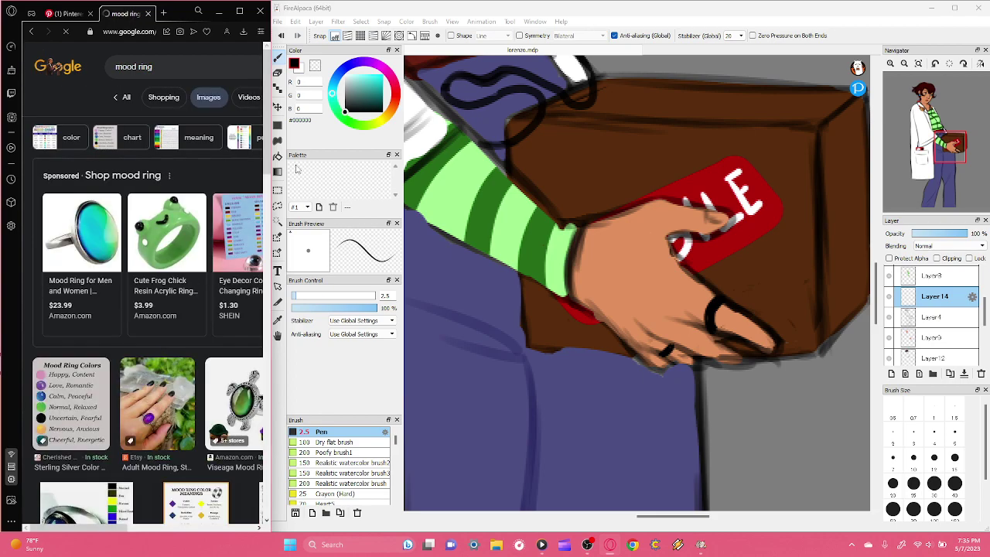
{"action": "scroll", "coordinate": [198, 343], "scroll_direction": "down", "scroll_amount": 3}
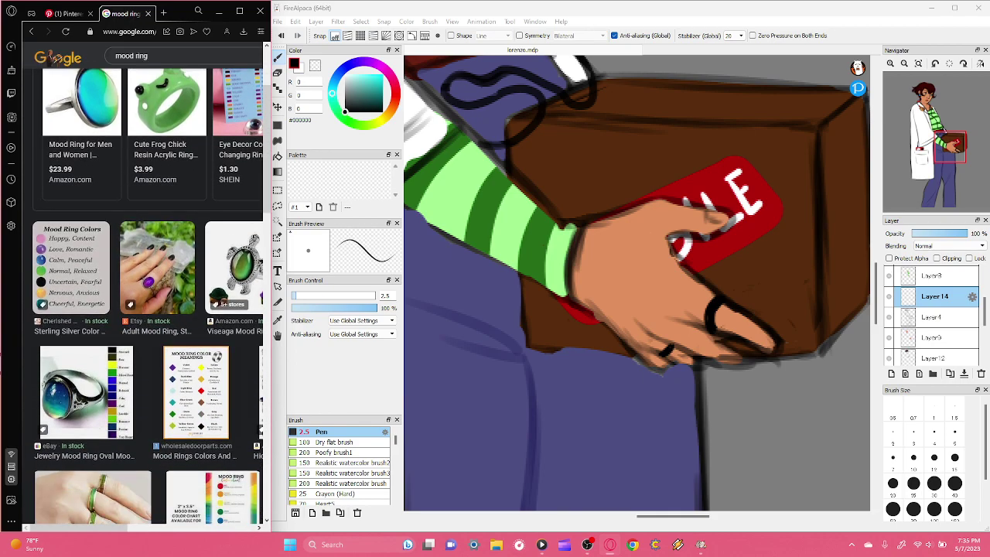
{"action": "scroll", "coordinate": [225, 346], "scroll_direction": "down", "scroll_amount": 1}
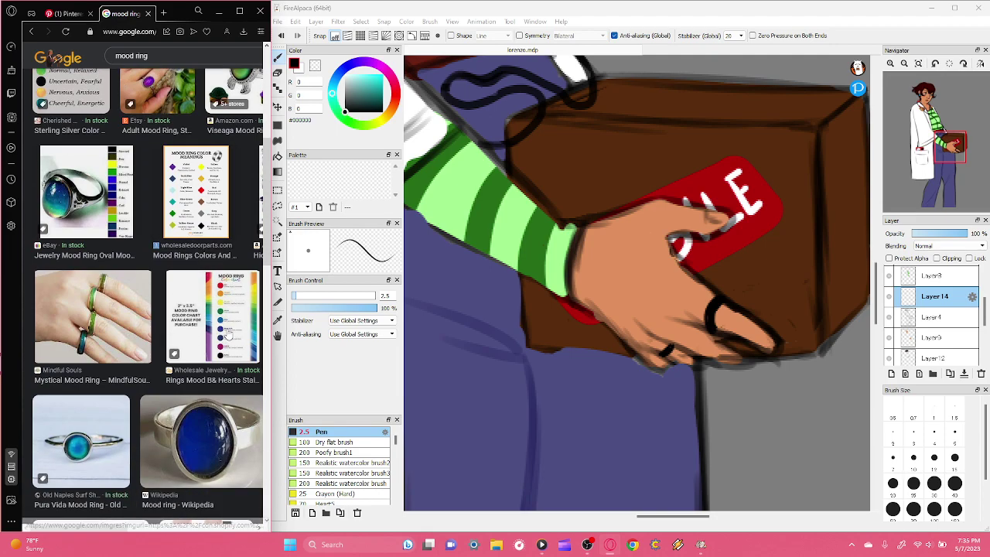
- Open the mood ring color chart images for reference and close the search page
{"action": "left_click", "coordinate": [226, 333]}
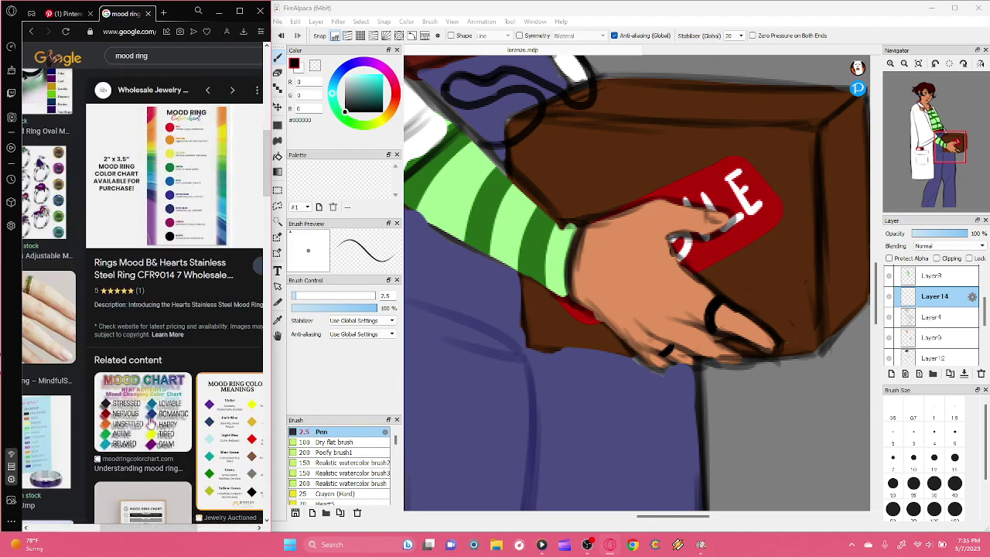
{"action": "left_click", "coordinate": [180, 383]}
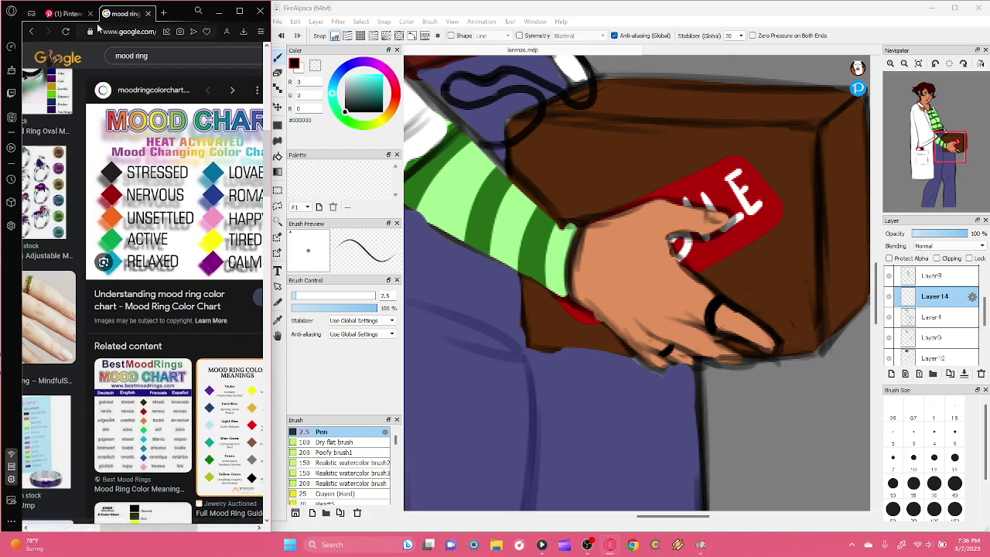
{"action": "left_click", "coordinate": [68, 13]}
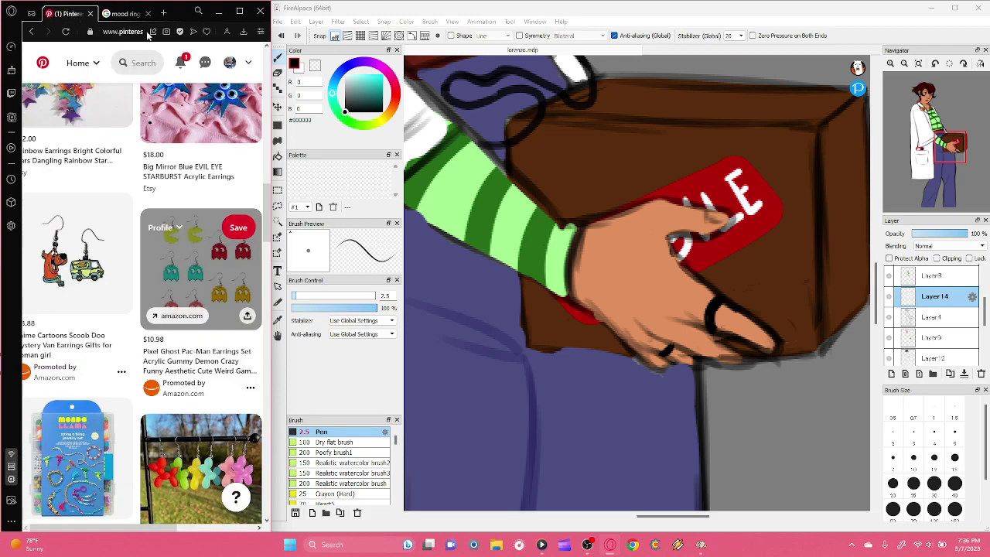
{"action": "left_click", "coordinate": [148, 13]}
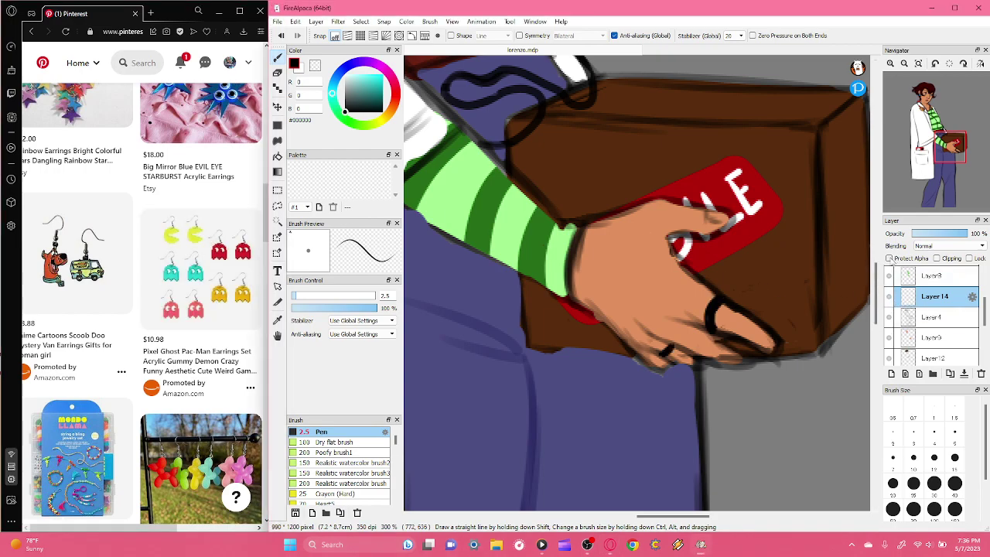
- Protect the alpha of Layer14 and recolour the index finger's ring purple (#5E13AF) with the AirBrush at size 6.2
{"action": "left_click_drag", "start_coordinate": [377, 66], "coordinate": [361, 62]}
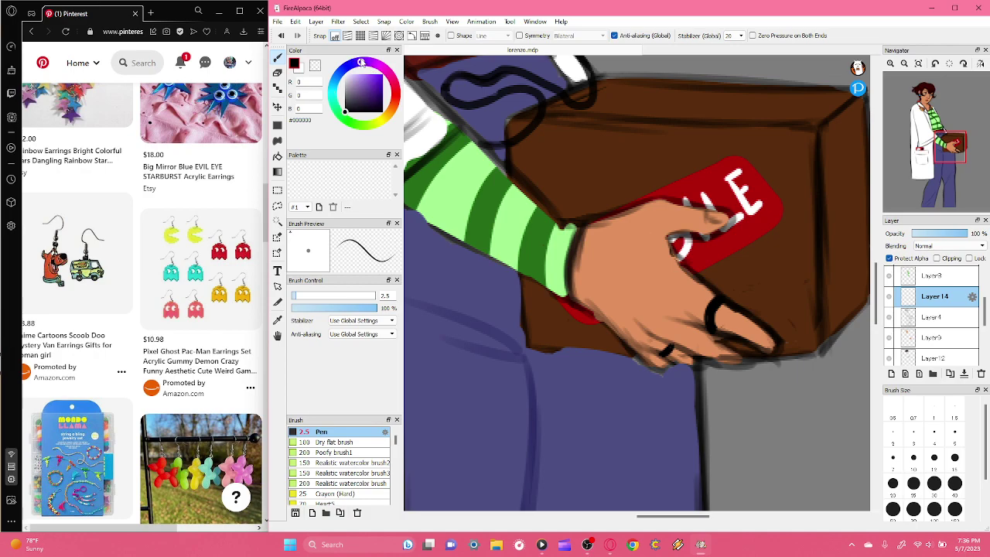
{"action": "left_click_drag", "start_coordinate": [381, 94], "coordinate": [364, 67]}
{"action": "left_click_drag", "start_coordinate": [394, 438], "coordinate": [395, 459]}
{"action": "left_click", "coordinate": [342, 448]}
{"action": "left_click_drag", "start_coordinate": [335, 301], "coordinate": [299, 300]}
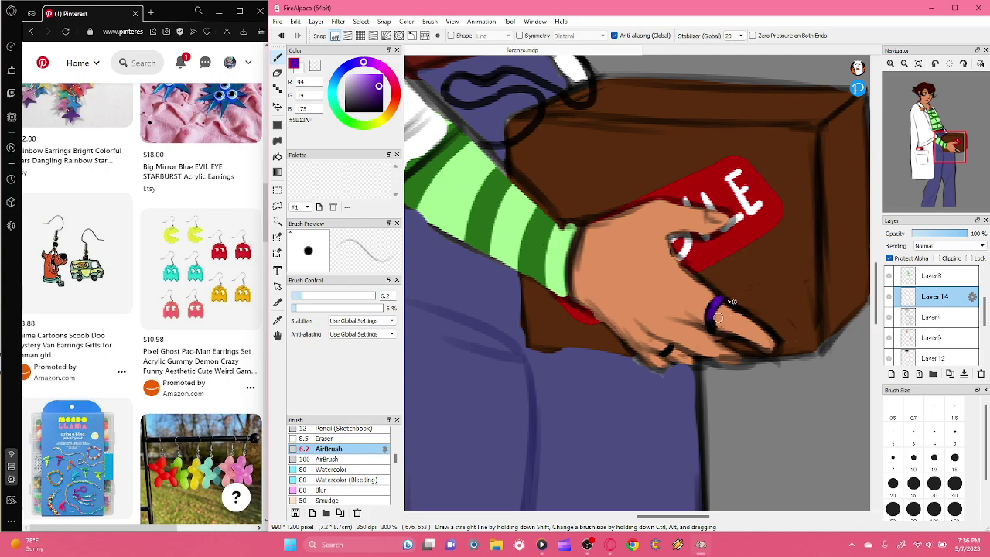
{"action": "left_click", "coordinate": [890, 63]}
{"action": "mouse_move", "coordinate": [938, 155]}
{"action": "left_mouse_down"}
{"action": "mouse_move", "coordinate": [954, 157]}
{"action": "mouse_move", "coordinate": [950, 167]}
{"action": "left_mouse_up"}
{"action": "mouse_move", "coordinate": [683, 293]}
{"action": "left_mouse_down"}
{"action": "mouse_move", "coordinate": [687, 322]}
{"action": "mouse_move", "coordinate": [684, 277]}
{"action": "mouse_move", "coordinate": [682, 325]}
{"action": "mouse_move", "coordinate": [695, 271]}
{"action": "mouse_move", "coordinate": [697, 338]}
{"action": "mouse_move", "coordinate": [710, 257]}
{"action": "mouse_move", "coordinate": [696, 340]}
{"action": "left_mouse_up"}
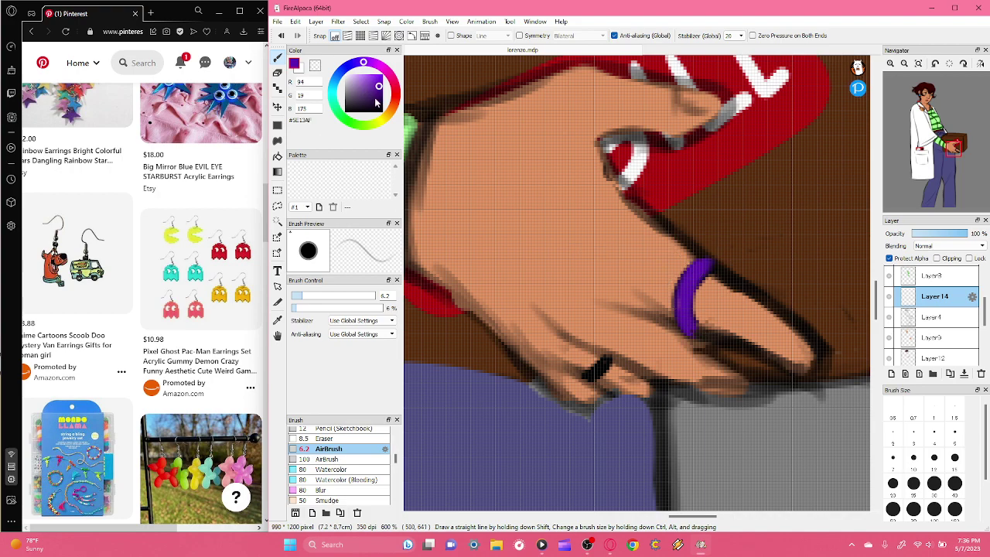
- Blend blue (#1328AF) and green (#49AF13) into the purple ring with the AirBrush at size 9.2
{"action": "left_click_drag", "start_coordinate": [351, 72], "coordinate": [345, 70]}
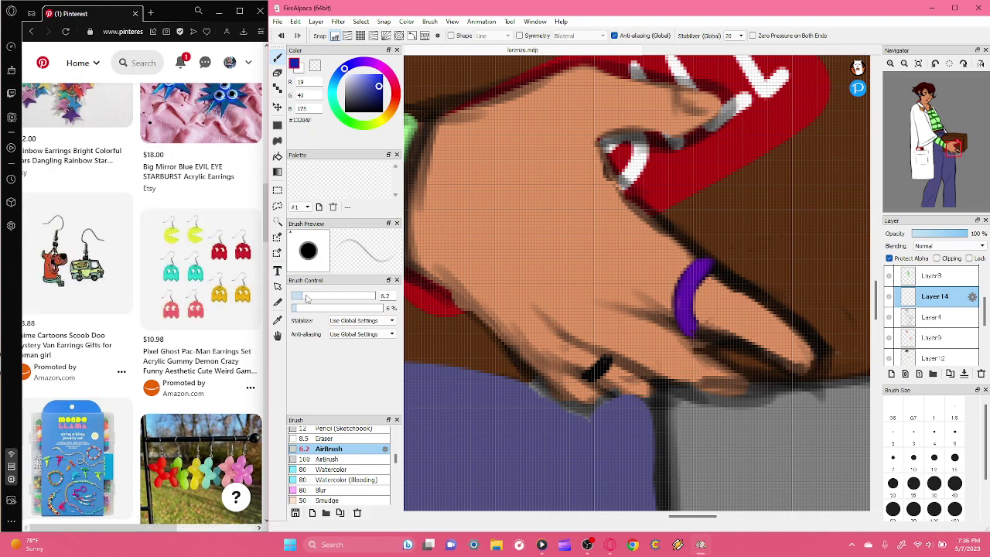
{"action": "left_click", "coordinate": [308, 297]}
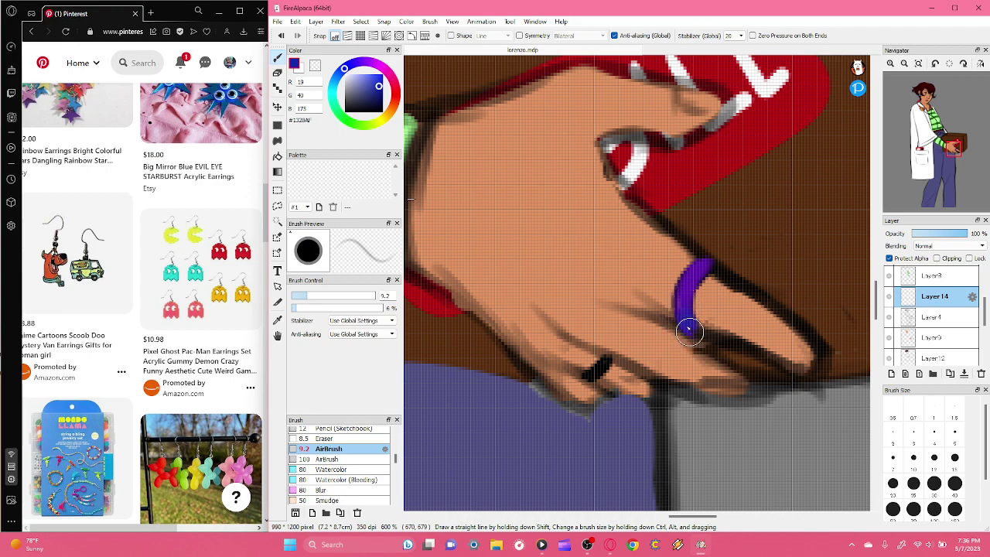
{"action": "mouse_move", "coordinate": [683, 319]}
{"action": "left_mouse_down"}
{"action": "mouse_move", "coordinate": [695, 332]}
{"action": "mouse_move", "coordinate": [693, 278]}
{"action": "left_mouse_up"}
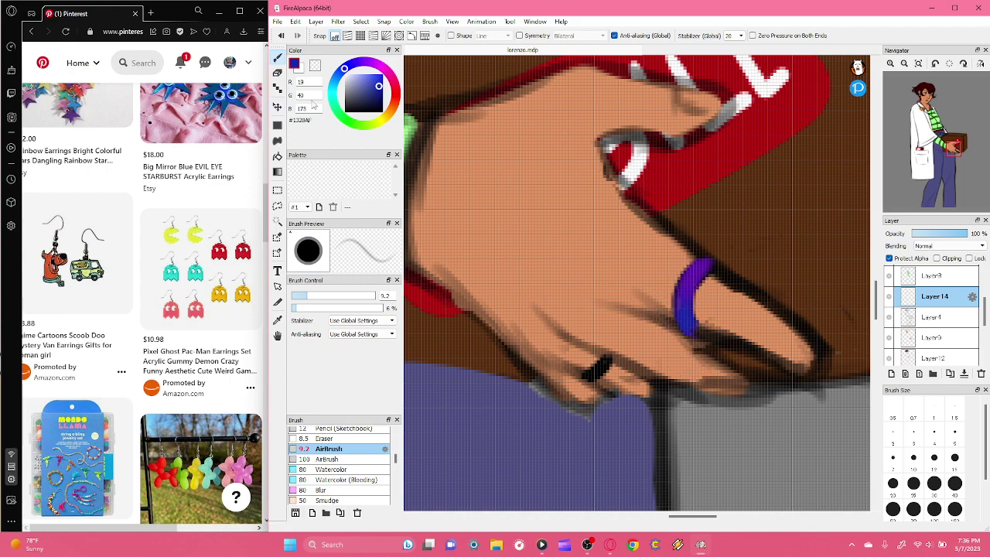
{"action": "left_click", "coordinate": [360, 125]}
{"action": "mouse_move", "coordinate": [720, 250]}
{"action": "left_mouse_down"}
{"action": "mouse_move", "coordinate": [685, 287]}
{"action": "mouse_move", "coordinate": [687, 267]}
{"action": "mouse_move", "coordinate": [704, 301]}
{"action": "mouse_move", "coordinate": [689, 331]}
{"action": "mouse_move", "coordinate": [684, 287]}
{"action": "mouse_move", "coordinate": [694, 304]}
{"action": "mouse_move", "coordinate": [687, 327]}
{"action": "mouse_move", "coordinate": [665, 315]}
{"action": "left_mouse_up"}
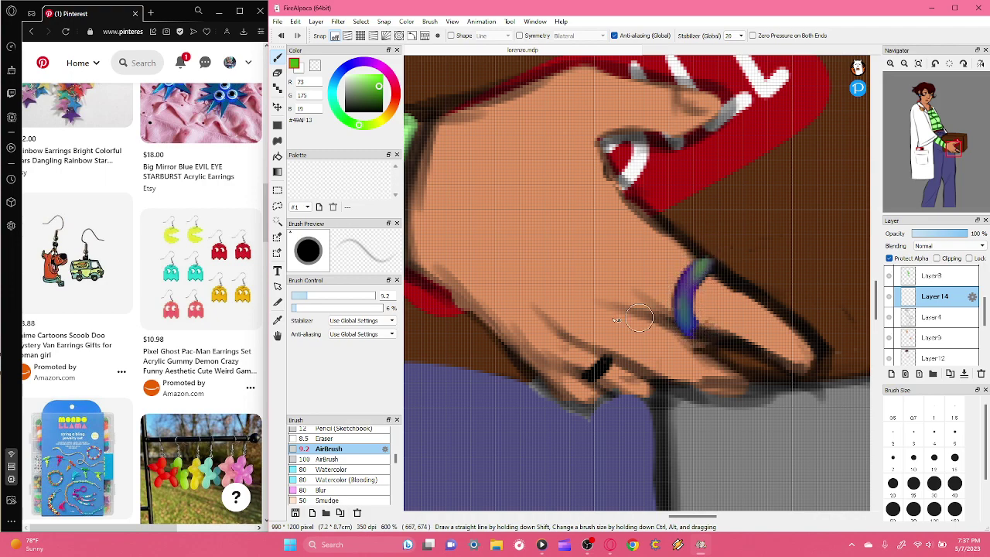
- Lighten the ring's middle with pale yellow, using the AirBrush at size 6.8
{"action": "left_click", "coordinate": [359, 75]}
{"action": "left_click", "coordinate": [381, 124]}
{"action": "left_click", "coordinate": [300, 299]}
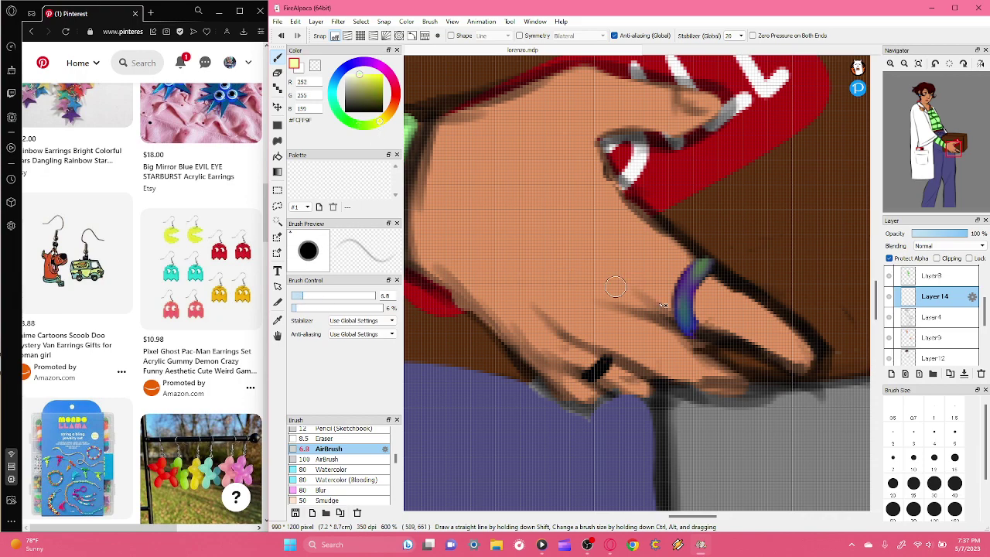
{"action": "left_click_drag", "start_coordinate": [695, 286], "coordinate": [688, 327]}
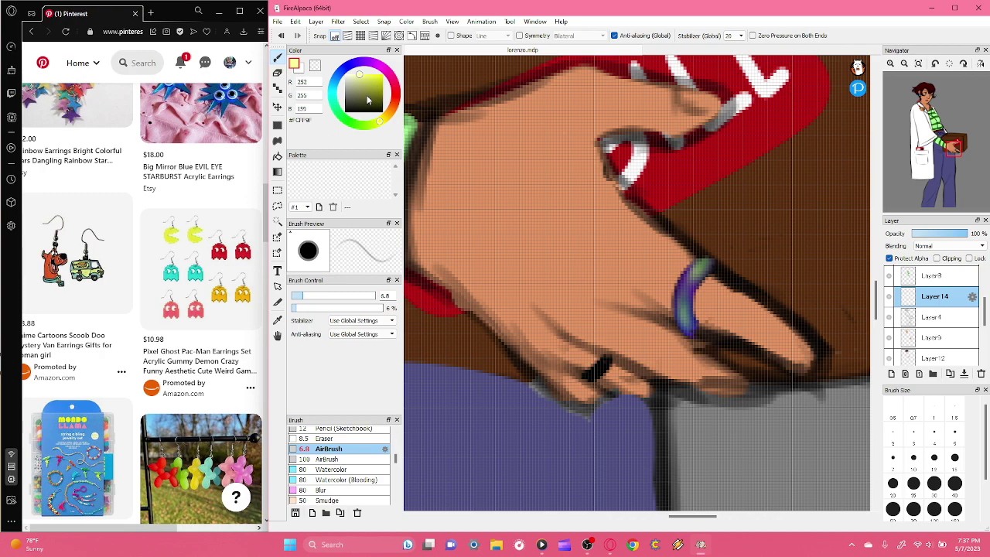
- Brush purple (#6516A5) back over the middle of the index finger's ring with the AirBrush
{"action": "mouse_move", "coordinate": [356, 68]}
{"action": "left_mouse_down"}
{"action": "mouse_move", "coordinate": [372, 64]}
{"action": "mouse_move", "coordinate": [375, 74]}
{"action": "left_mouse_up"}
{"action": "mouse_move", "coordinate": [687, 290]}
{"action": "left_mouse_down"}
{"action": "mouse_move", "coordinate": [686, 301]}
{"action": "mouse_move", "coordinate": [694, 267]}
{"action": "mouse_move", "coordinate": [687, 292]}
{"action": "mouse_move", "coordinate": [700, 274]}
{"action": "left_mouse_up"}
{"action": "left_click", "coordinate": [377, 89]}
{"action": "mouse_move", "coordinate": [688, 295]}
{"action": "left_mouse_down"}
{"action": "mouse_move", "coordinate": [698, 266]}
{"action": "mouse_move", "coordinate": [687, 326]}
{"action": "mouse_move", "coordinate": [676, 305]}
{"action": "mouse_move", "coordinate": [699, 272]}
{"action": "mouse_move", "coordinate": [701, 319]}
{"action": "left_mouse_up"}
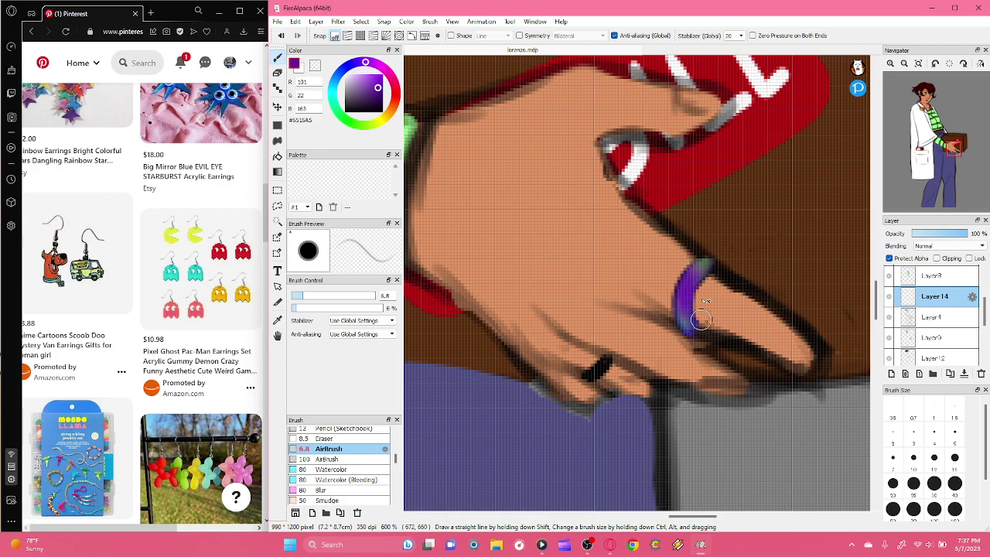
- Rotate the canvas view and airbrush magenta (#A51646) onto the outer part of the index finger's ring
{"action": "left_click", "coordinate": [904, 64]}
{"action": "left_click", "coordinate": [904, 63]}
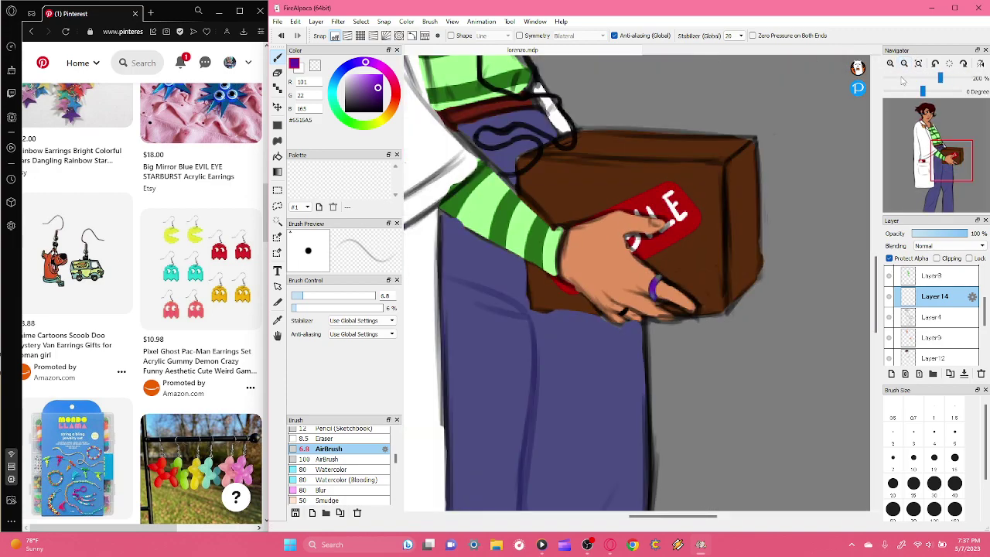
{"action": "left_click", "coordinate": [934, 63]}
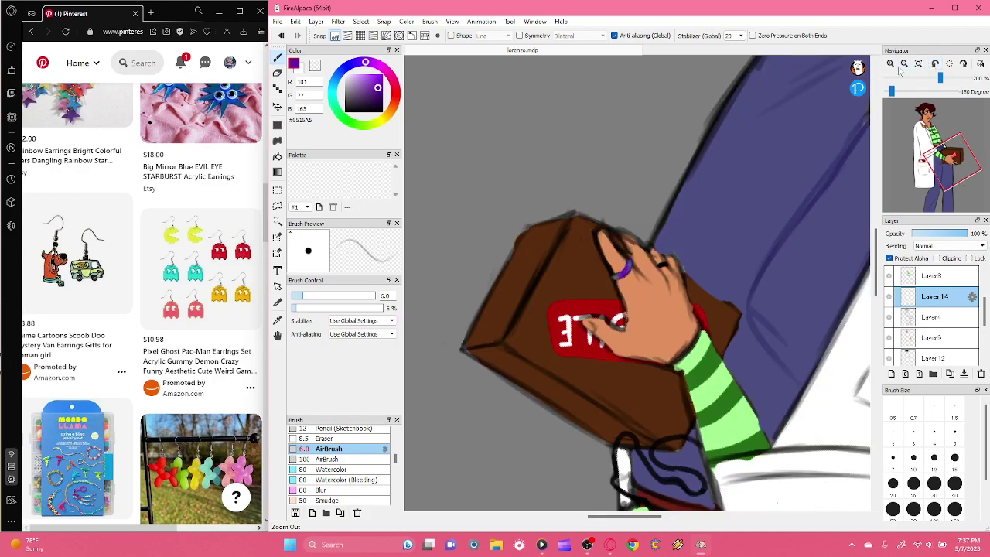
{"action": "left_click", "coordinate": [890, 64]}
{"action": "left_click", "coordinate": [890, 64]}
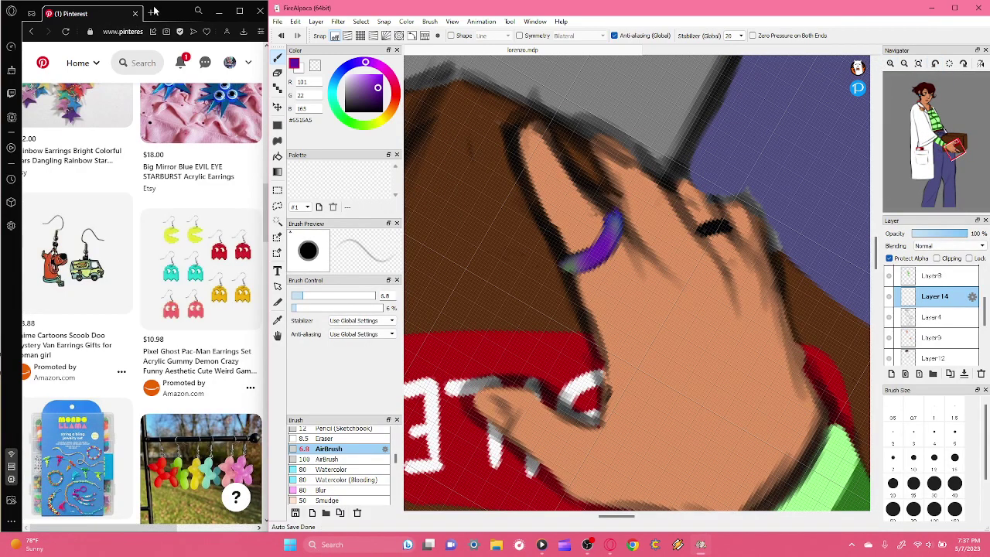
{"action": "mouse_move", "coordinate": [196, 220]}
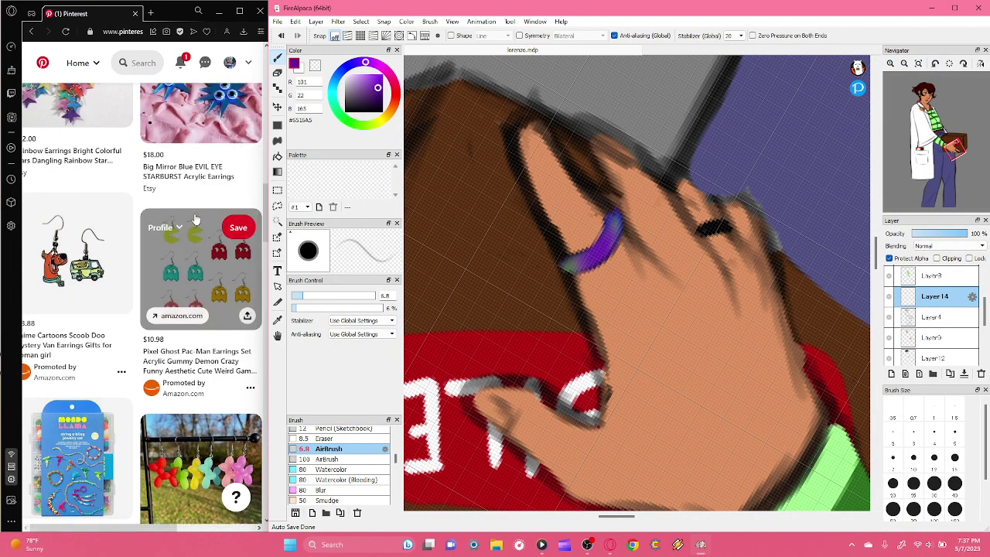
{"action": "left_click", "coordinate": [392, 82]}
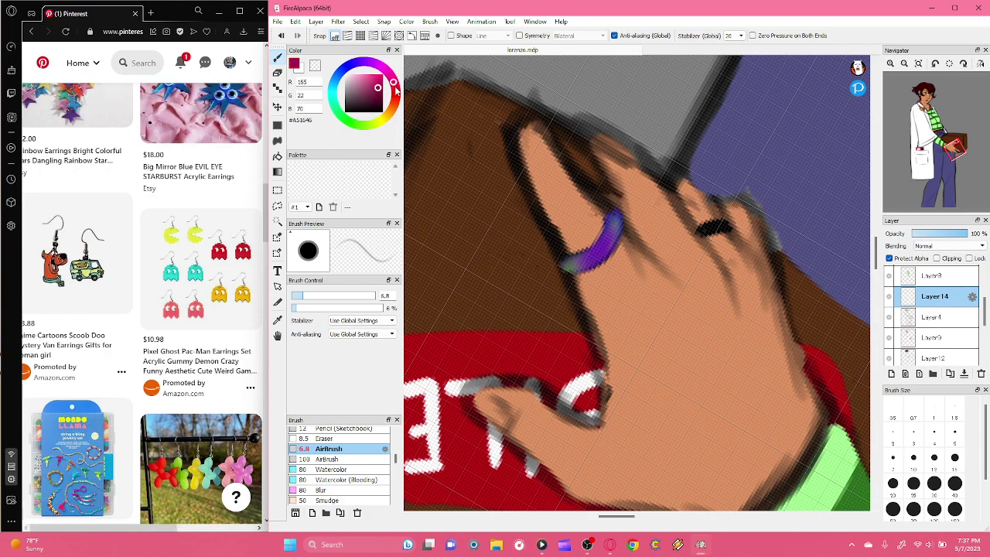
{"action": "mouse_move", "coordinate": [586, 246]}
{"action": "left_mouse_down"}
{"action": "mouse_move", "coordinate": [591, 266]}
{"action": "mouse_move", "coordinate": [575, 262]}
{"action": "mouse_move", "coordinate": [579, 250]}
{"action": "mouse_move", "coordinate": [575, 262]}
{"action": "mouse_move", "coordinate": [588, 262]}
{"action": "mouse_move", "coordinate": [609, 218]}
{"action": "mouse_move", "coordinate": [599, 249]}
{"action": "mouse_move", "coordinate": [569, 267]}
{"action": "mouse_move", "coordinate": [606, 247]}
{"action": "mouse_move", "coordinate": [586, 271]}
{"action": "left_mouse_up"}
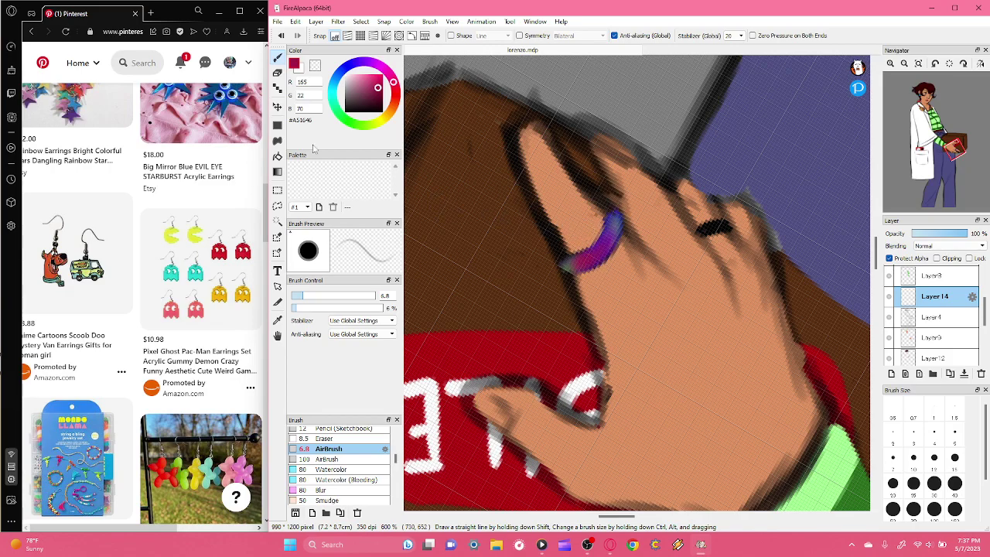
- Darken the ring's edges in black (#000000) with the Pen at size 2.5, undoing a first gray (#777777) stroke
{"action": "left_click_drag", "start_coordinate": [349, 88], "coordinate": [322, 98]}
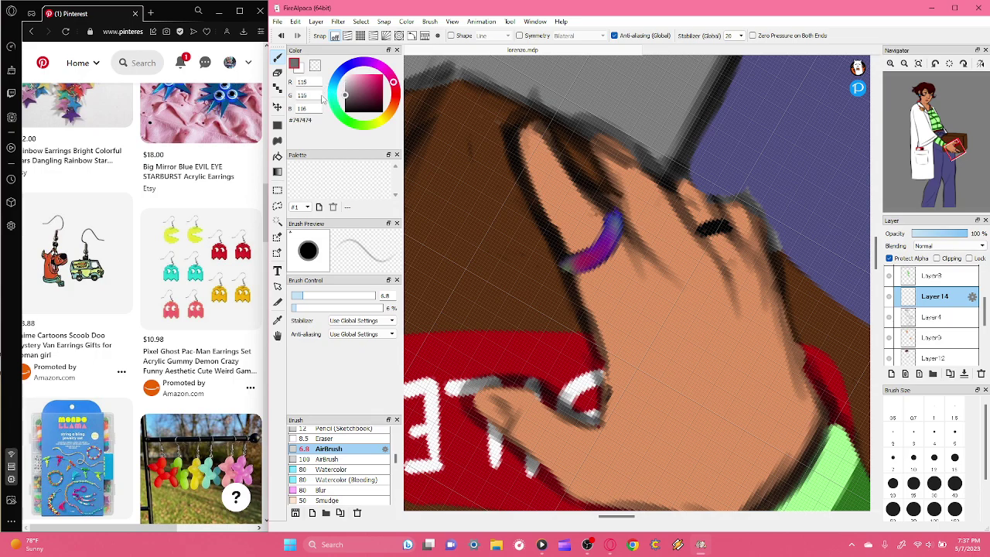
{"action": "left_click_drag", "start_coordinate": [397, 459], "coordinate": [396, 433]}
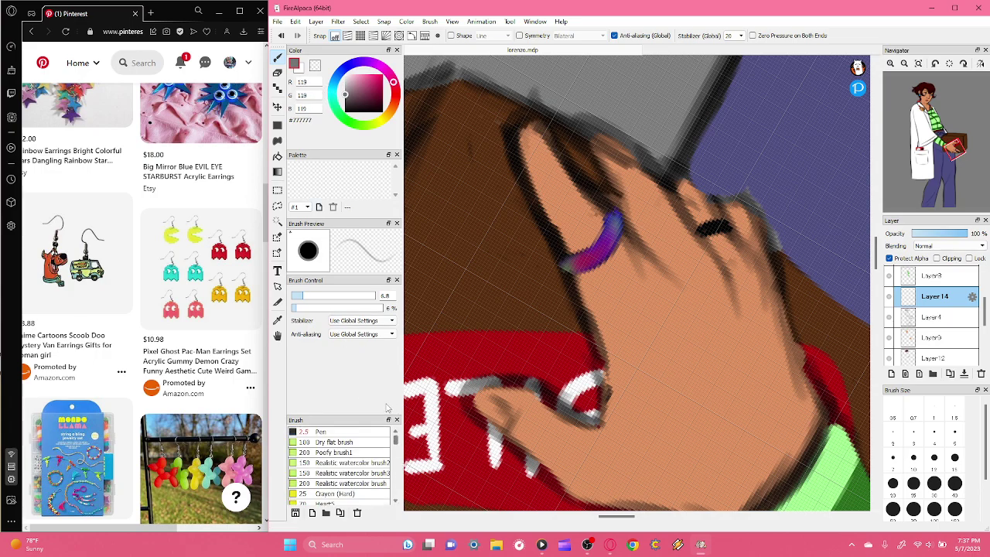
{"action": "left_click", "coordinate": [346, 431]}
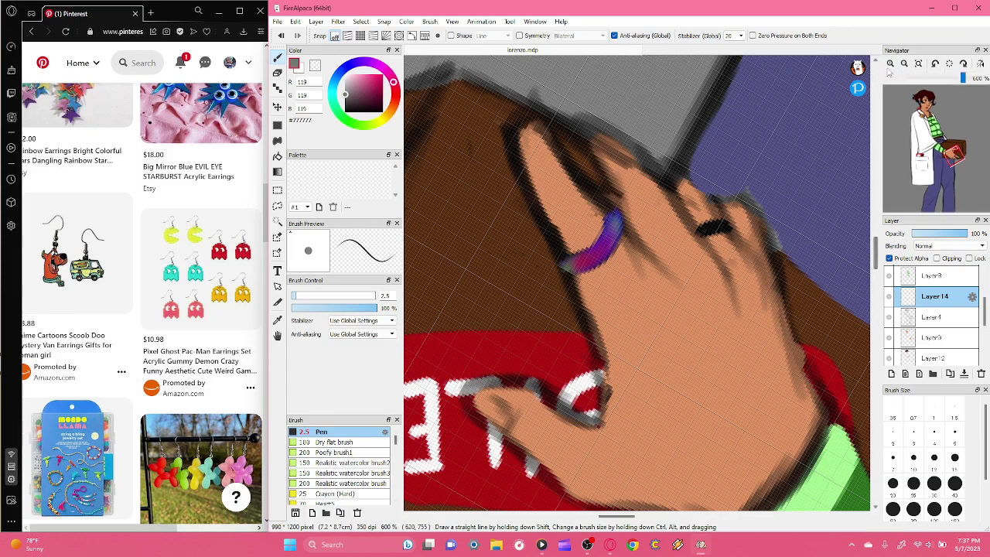
{"action": "key", "text": "ctrl+plus"}
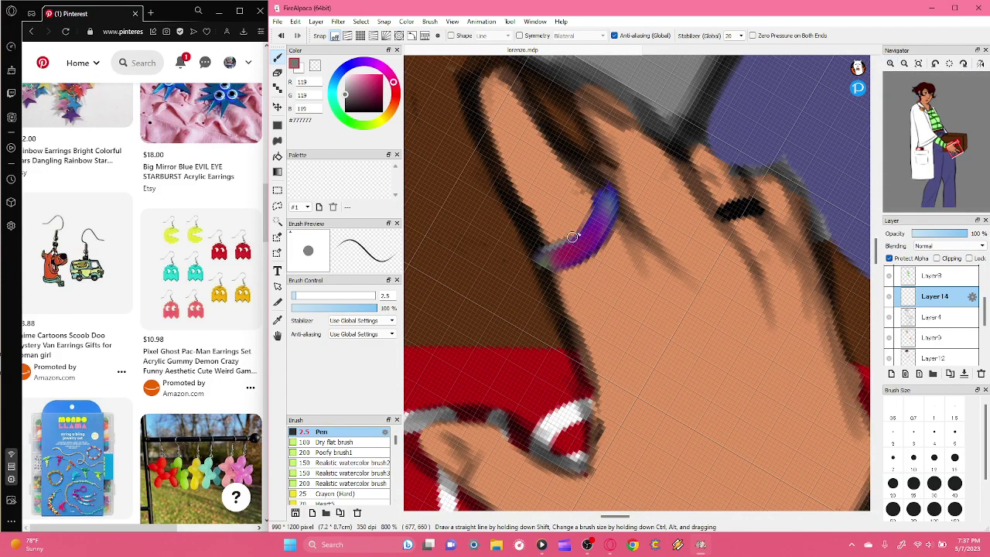
{"action": "left_click_drag", "start_coordinate": [577, 231], "coordinate": [598, 193]}
{"action": "left_click", "coordinate": [280, 37]}
{"action": "left_click", "coordinate": [280, 32]}
{"action": "left_click", "coordinate": [294, 35]}
{"action": "left_click", "coordinate": [279, 37]}
{"action": "left_click", "coordinate": [345, 112]}
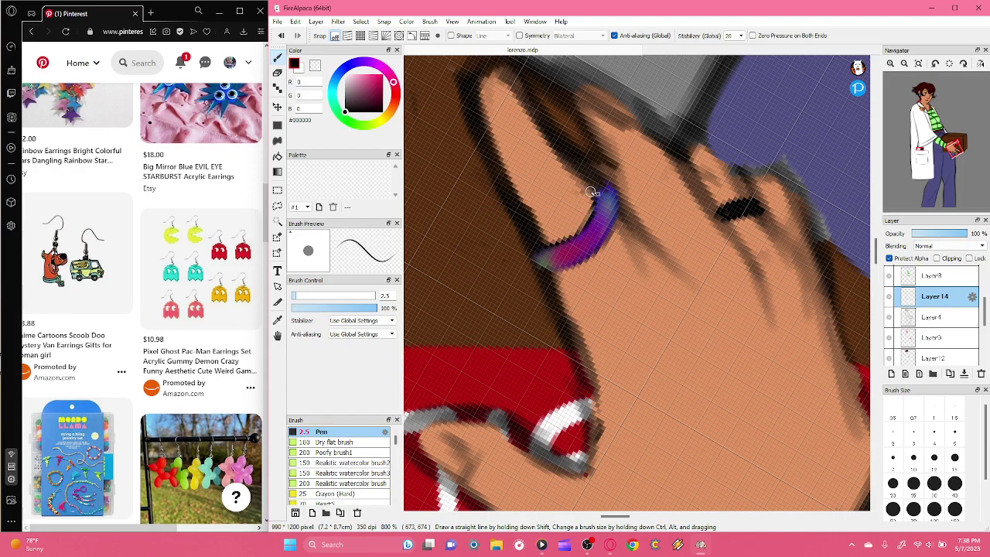
{"action": "mouse_move", "coordinate": [584, 266]}
{"action": "left_mouse_down"}
{"action": "mouse_move", "coordinate": [610, 229]}
{"action": "mouse_move", "coordinate": [566, 269]}
{"action": "mouse_move", "coordinate": [594, 257]}
{"action": "left_mouse_up"}
{"action": "left_click_drag", "start_coordinate": [539, 273], "coordinate": [570, 268]}
- Reset the view rotation and add white (#FFFFFF) highlights to the mood ring with the Pen at size 2.5
{"action": "left_click", "coordinate": [948, 64]}
{"action": "left_click", "coordinate": [903, 63]}
{"action": "left_click", "coordinate": [903, 63]}
{"action": "left_click", "coordinate": [903, 63]}
{"action": "left_click_drag", "start_coordinate": [931, 133], "coordinate": [955, 160]}
{"action": "left_click", "coordinate": [889, 63]}
{"action": "left_click", "coordinate": [889, 63]}
{"action": "left_click_drag", "start_coordinate": [363, 100], "coordinate": [312, 71]}
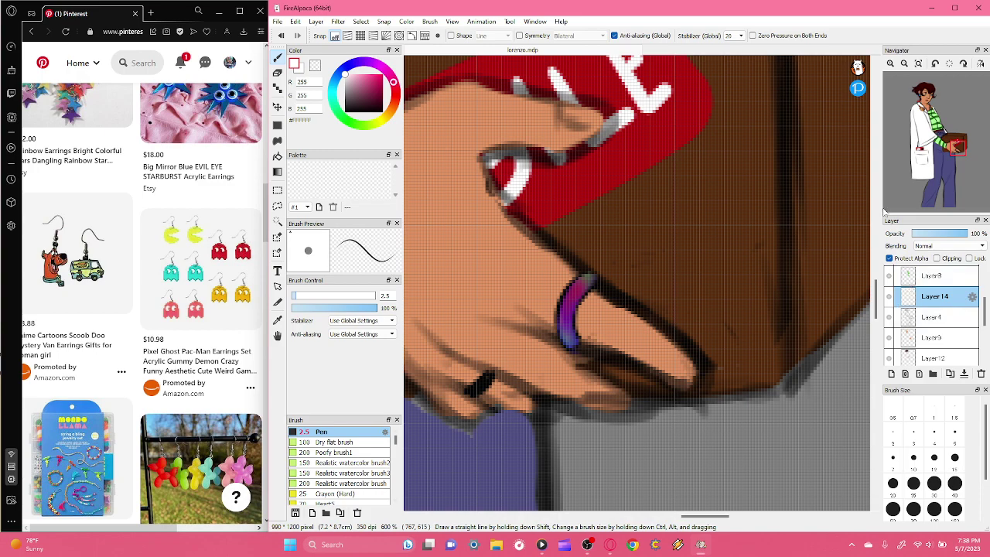
{"action": "left_click", "coordinate": [889, 63]}
{"action": "left_click_drag", "start_coordinate": [561, 279], "coordinate": [545, 343]}
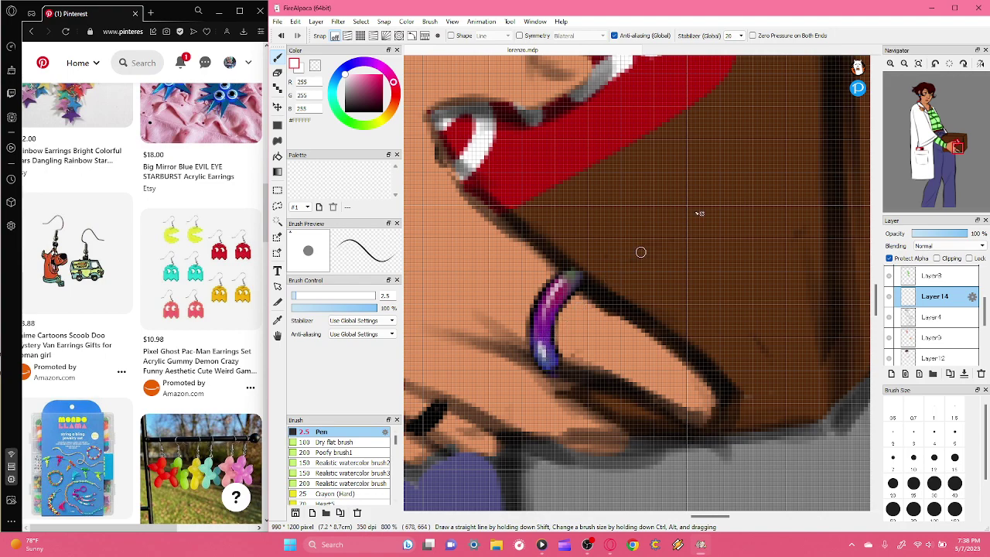
{"action": "left_click", "coordinate": [904, 63]}
{"action": "left_click", "coordinate": [904, 64]}
{"action": "left_click", "coordinate": [904, 63]}
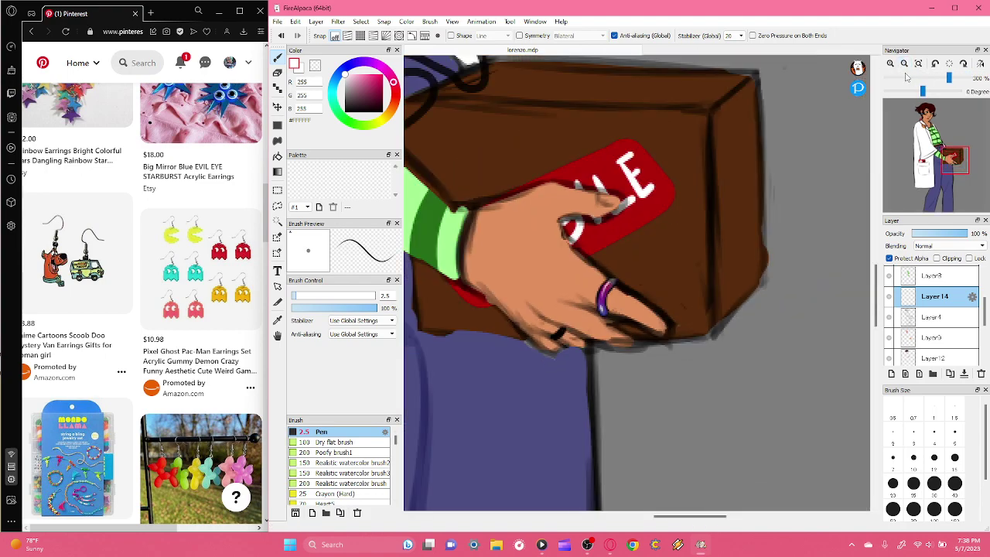
{"action": "left_click", "coordinate": [917, 65]}
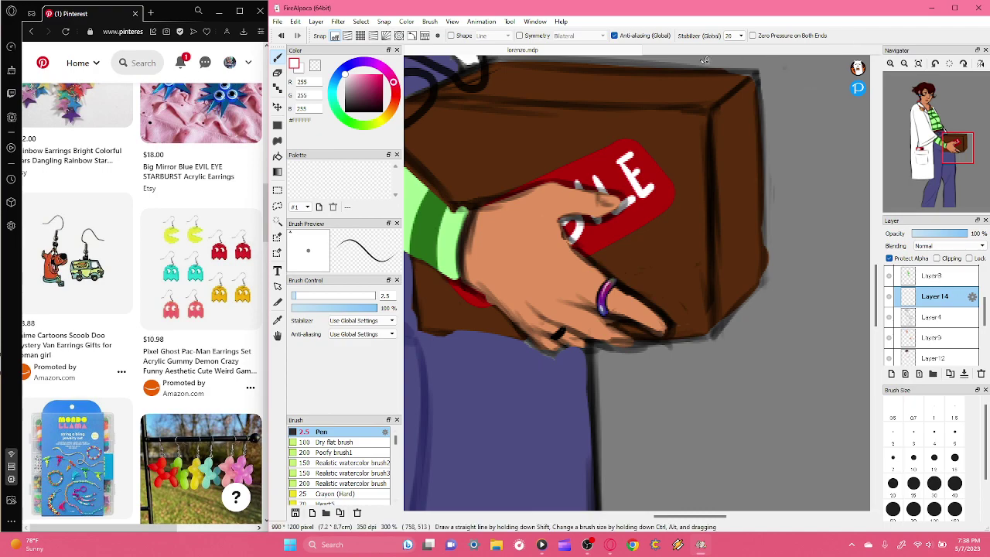
- Paint white over the gap in the coat sleeve's hem above the striped cuff on Layer6, using the Pen at size 15
{"action": "mouse_move", "coordinate": [949, 158]}
{"action": "left_mouse_down"}
{"action": "mouse_move", "coordinate": [931, 144]}
{"action": "mouse_move", "coordinate": [929, 110]}
{"action": "mouse_move", "coordinate": [939, 157]}
{"action": "left_mouse_up"}
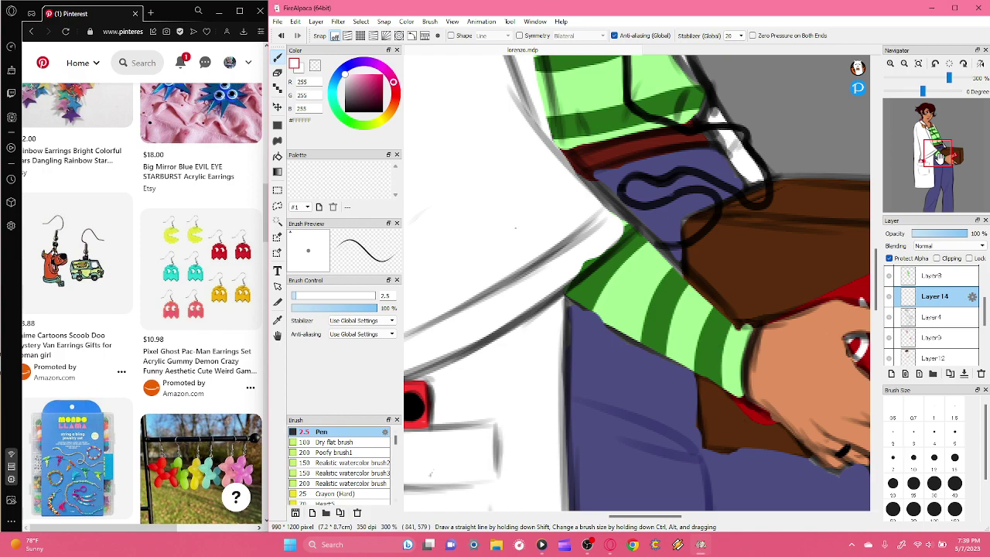
{"action": "left_click_drag", "start_coordinate": [942, 177], "coordinate": [931, 153]}
{"action": "mouse_move", "coordinate": [984, 310]}
{"action": "left_mouse_down"}
{"action": "mouse_move", "coordinate": [984, 352]}
{"action": "mouse_move", "coordinate": [988, 302]}
{"action": "left_mouse_up"}
{"action": "left_click", "coordinate": [936, 337]}
{"action": "left_click", "coordinate": [923, 330]}
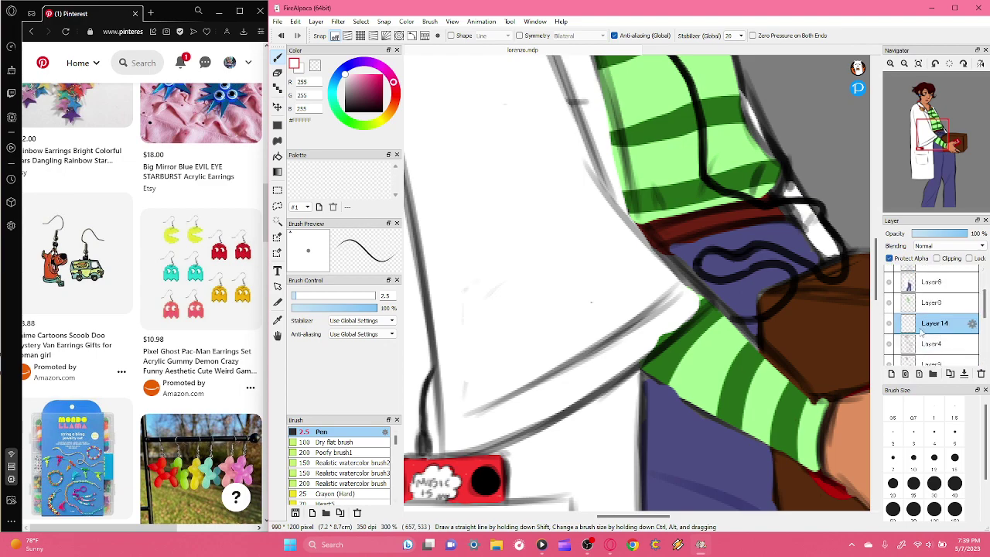
{"action": "left_click_drag", "start_coordinate": [986, 310], "coordinate": [987, 293]}
{"action": "left_click", "coordinate": [932, 315]}
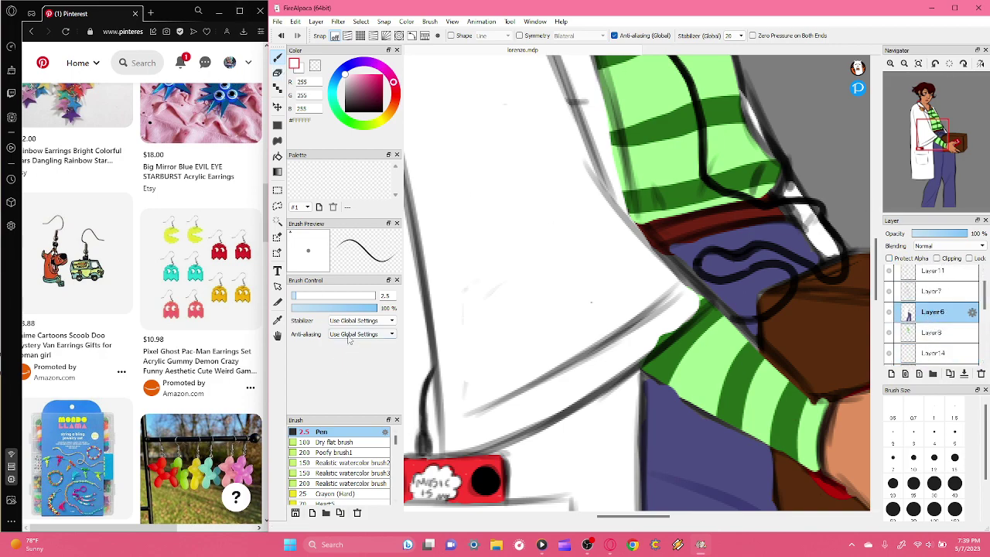
{"action": "left_click", "coordinate": [318, 295]}
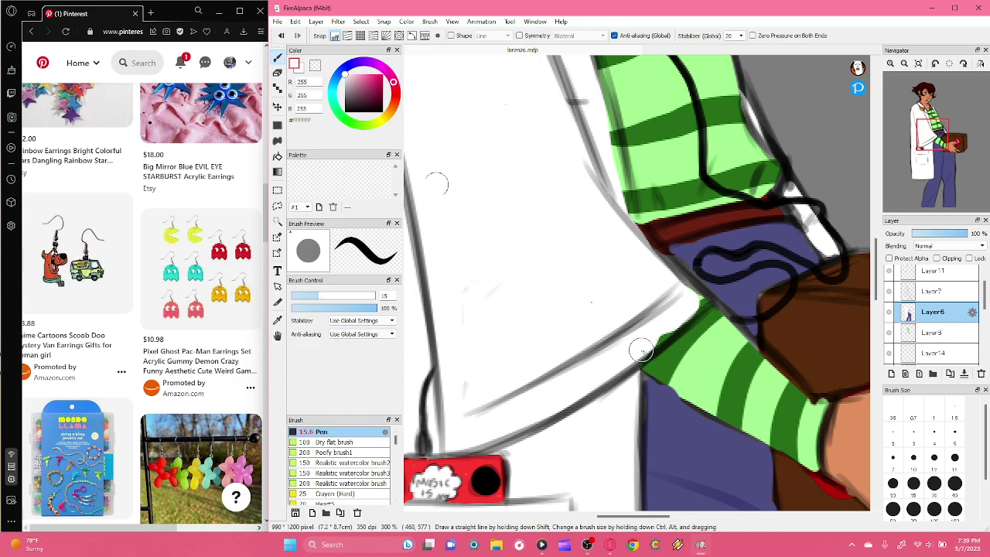
{"action": "mouse_move", "coordinate": [638, 344]}
{"action": "left_mouse_down"}
{"action": "mouse_move", "coordinate": [690, 298]}
{"action": "mouse_move", "coordinate": [659, 337]}
{"action": "mouse_move", "coordinate": [706, 299]}
{"action": "mouse_move", "coordinate": [631, 239]}
{"action": "mouse_move", "coordinate": [689, 284]}
{"action": "mouse_move", "coordinate": [660, 258]}
{"action": "mouse_move", "coordinate": [684, 291]}
{"action": "left_mouse_up"}
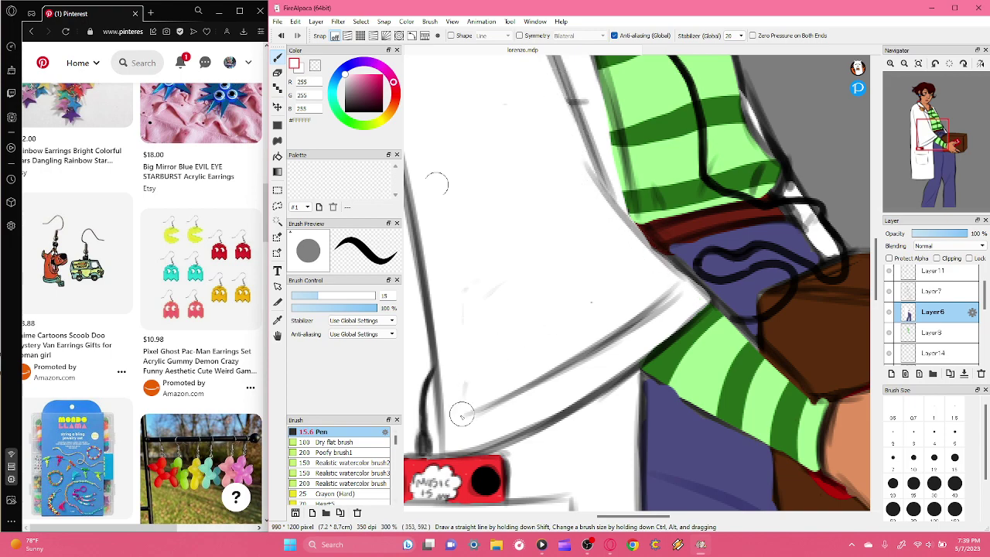
- Review the character's head, coat and box at reduced zoom, ending with the whole drawing fitted in view
{"action": "left_click", "coordinate": [904, 63]}
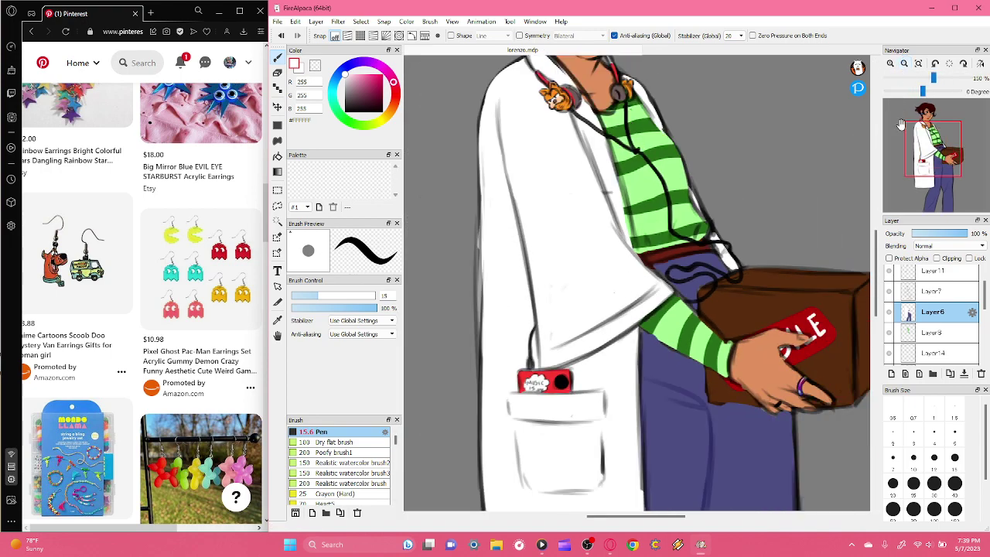
{"action": "left_click_drag", "start_coordinate": [933, 148], "coordinate": [927, 134]}
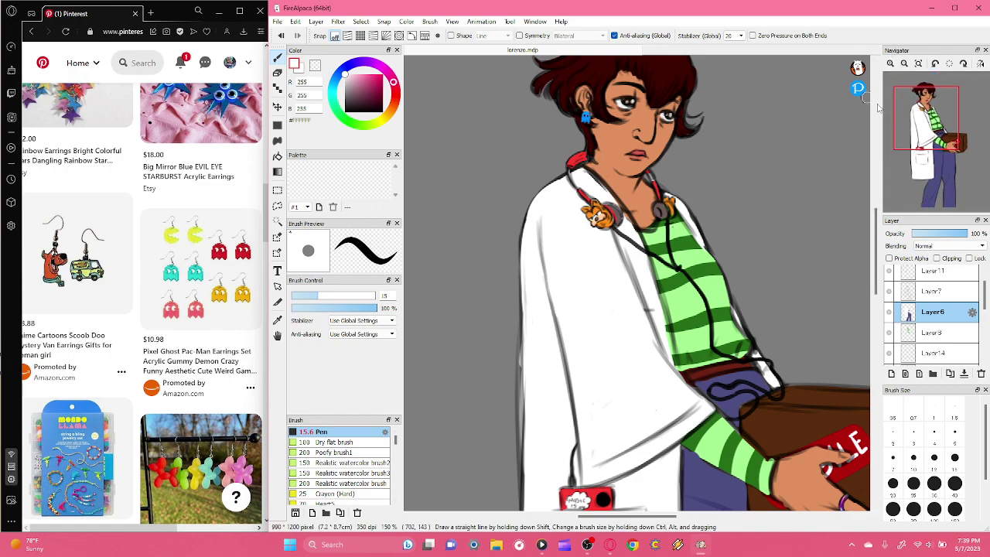
{"action": "mouse_move", "coordinate": [913, 114]}
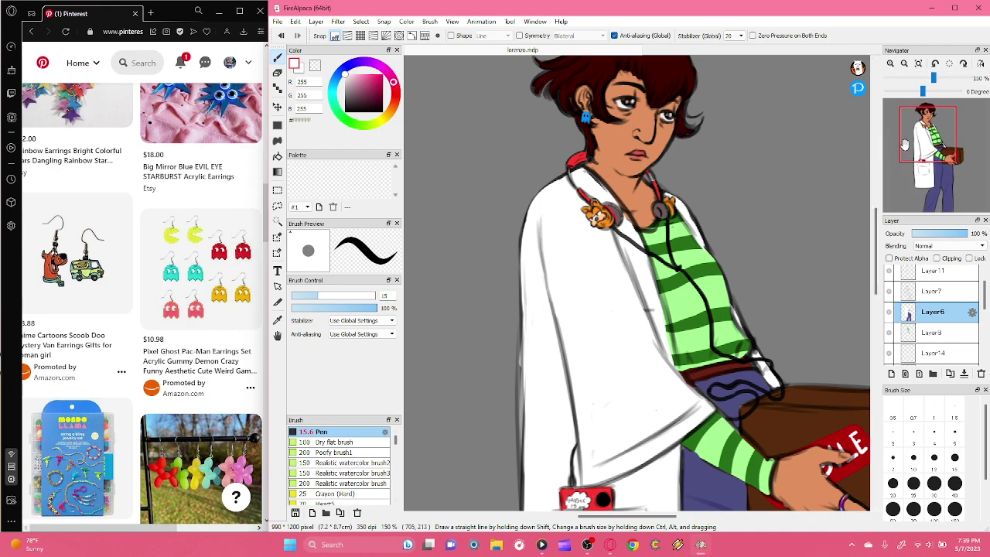
{"action": "mouse_move", "coordinate": [926, 147]}
{"action": "left_mouse_down"}
{"action": "mouse_move", "coordinate": [925, 178]}
{"action": "mouse_move", "coordinate": [926, 140]}
{"action": "left_mouse_up"}
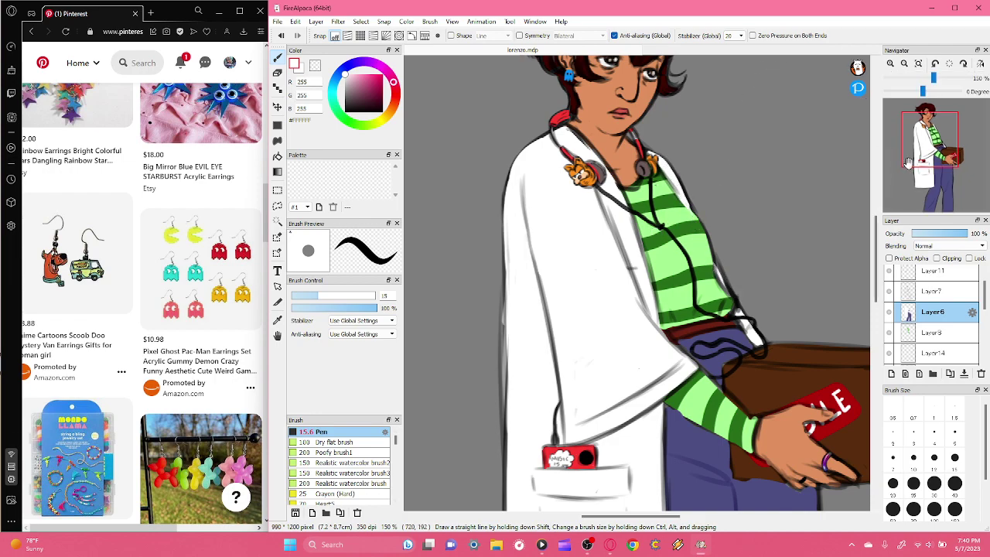
{"action": "left_click", "coordinate": [917, 64]}
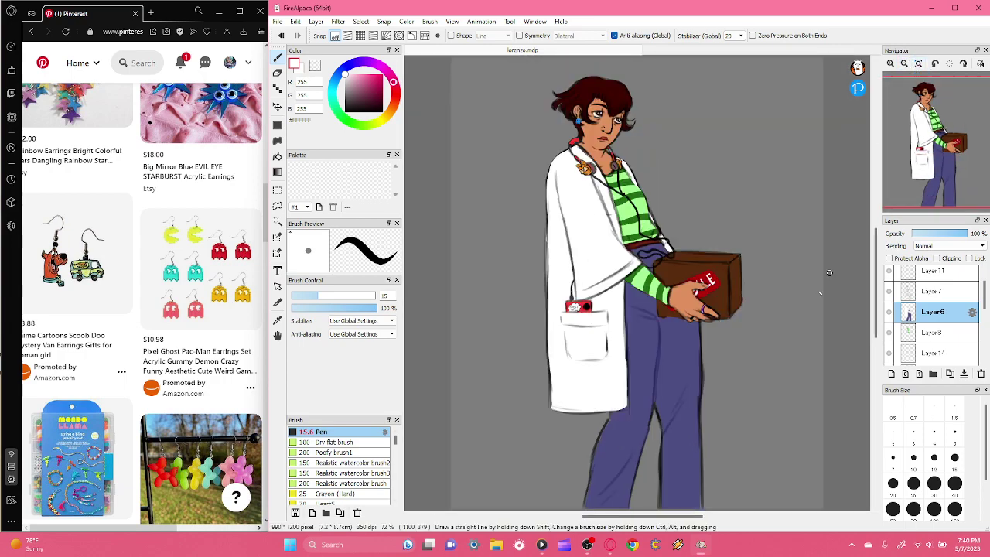
- Switch to Pinterest and return from the traffic light earrings pin to the Fashion board
{"action": "left_click", "coordinate": [136, 358]}
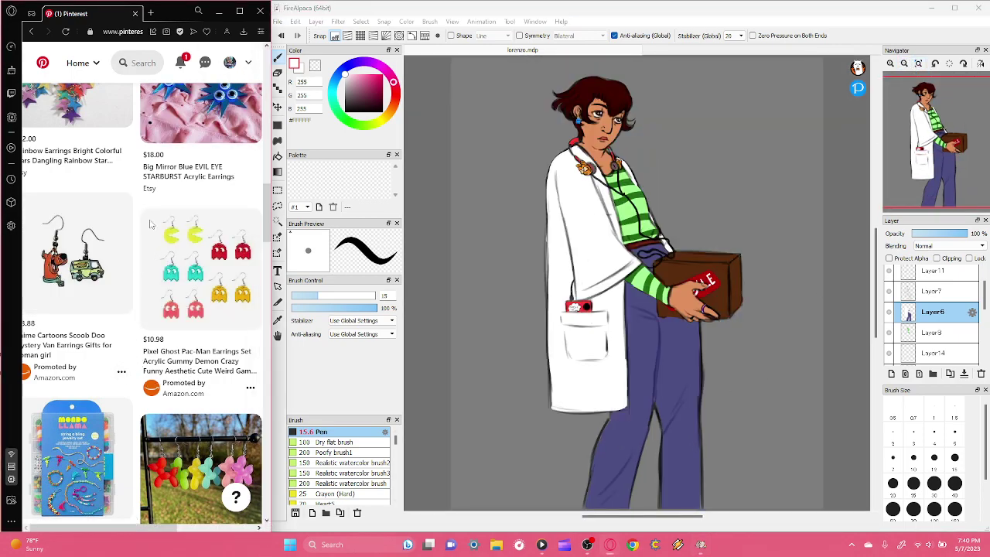
{"action": "left_click_drag", "start_coordinate": [162, 154], "coordinate": [142, 309]}
{"action": "scroll", "coordinate": [130, 277], "scroll_direction": "up", "scroll_amount": 4}
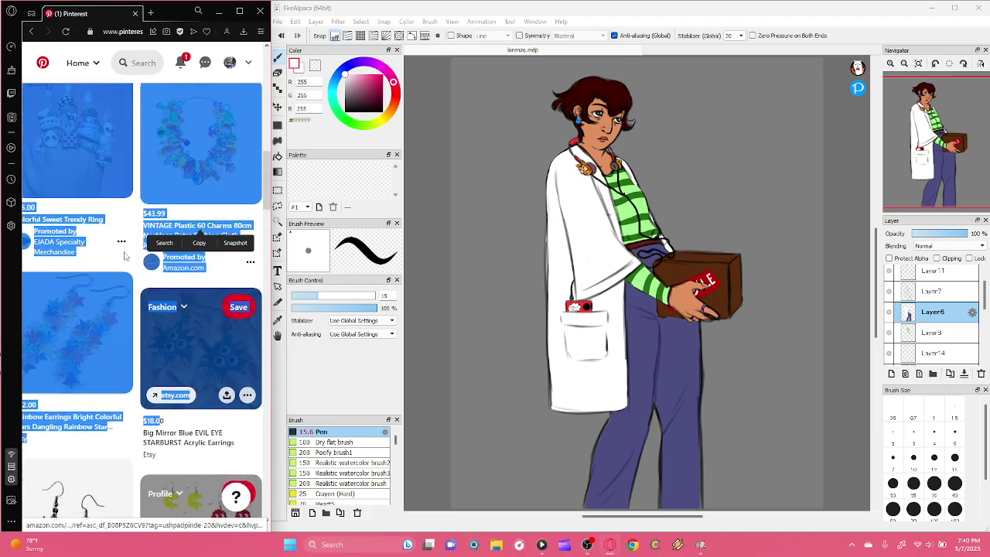
{"action": "left_click", "coordinate": [140, 122]}
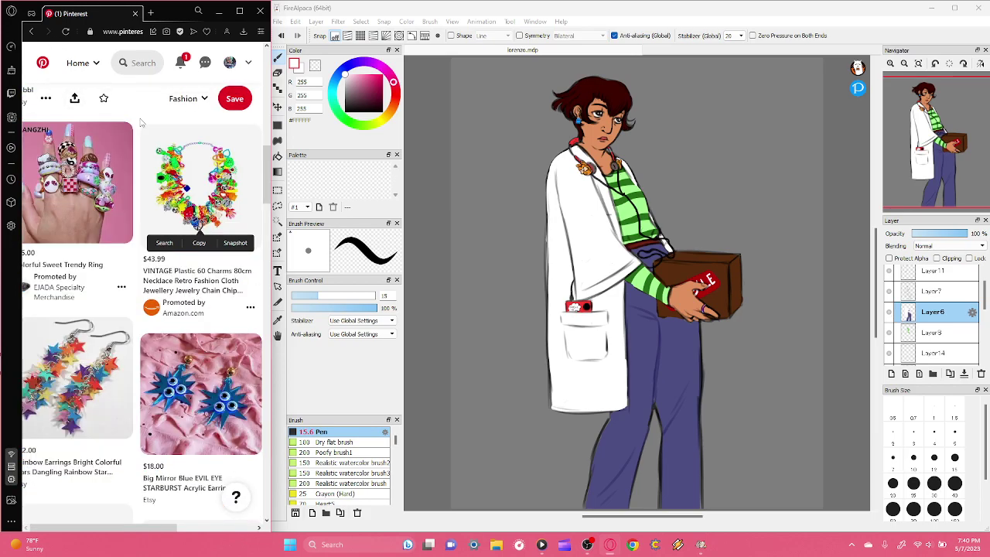
{"action": "scroll", "coordinate": [140, 294], "scroll_direction": "up", "scroll_amount": 10}
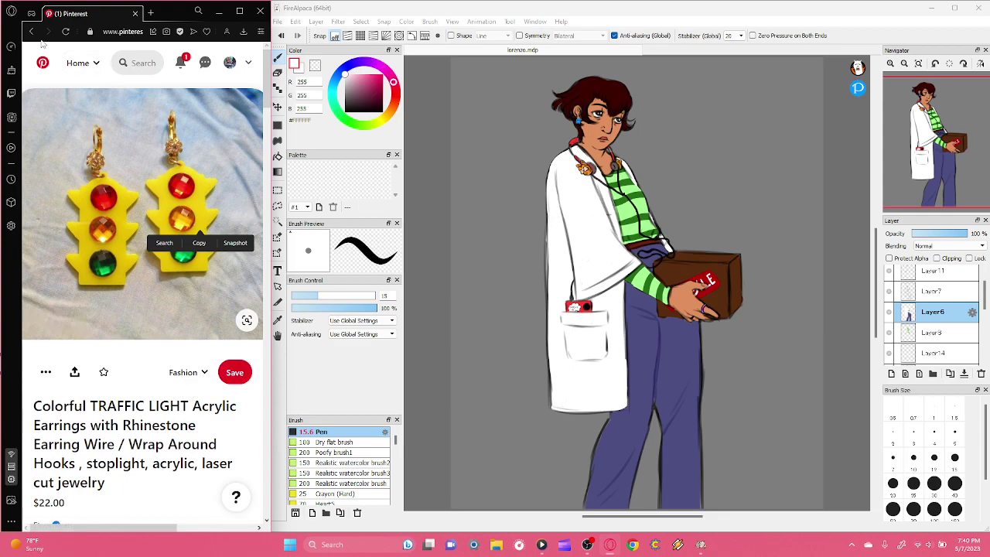
{"action": "key", "text": "alt+Left"}
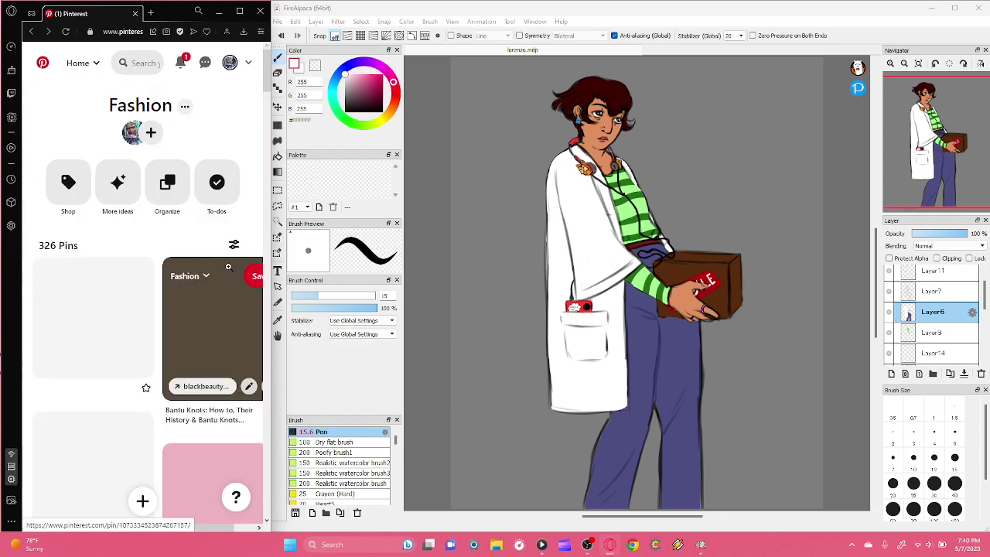
- Look through the Fashion board's pins for clothing ideas and open the vintage Levi's jeans with the eye patch
{"action": "scroll", "coordinate": [209, 317], "scroll_direction": "down", "scroll_amount": 1}
{"action": "scroll", "coordinate": [93, 348], "scroll_direction": "down", "scroll_amount": 3}
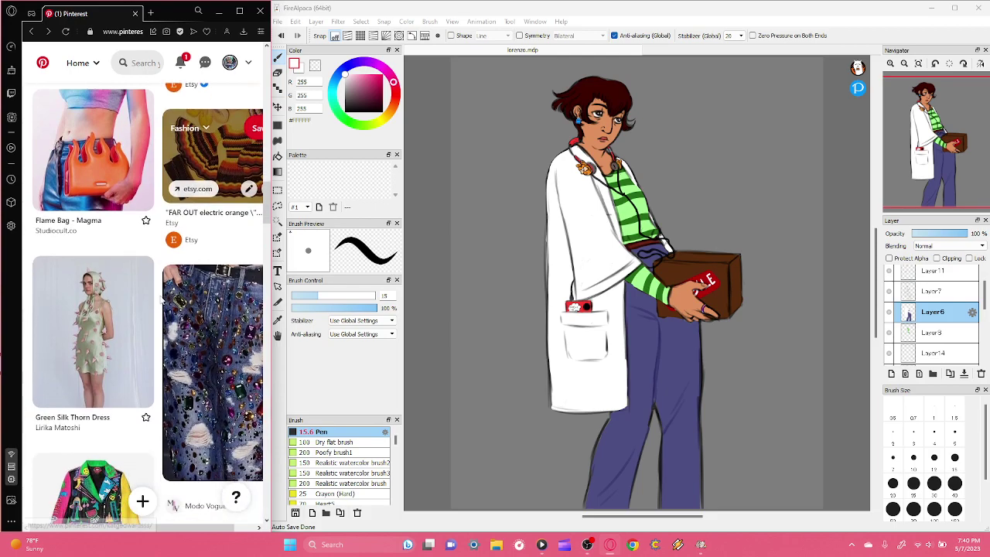
{"action": "scroll", "coordinate": [139, 310], "scroll_direction": "down", "scroll_amount": 2}
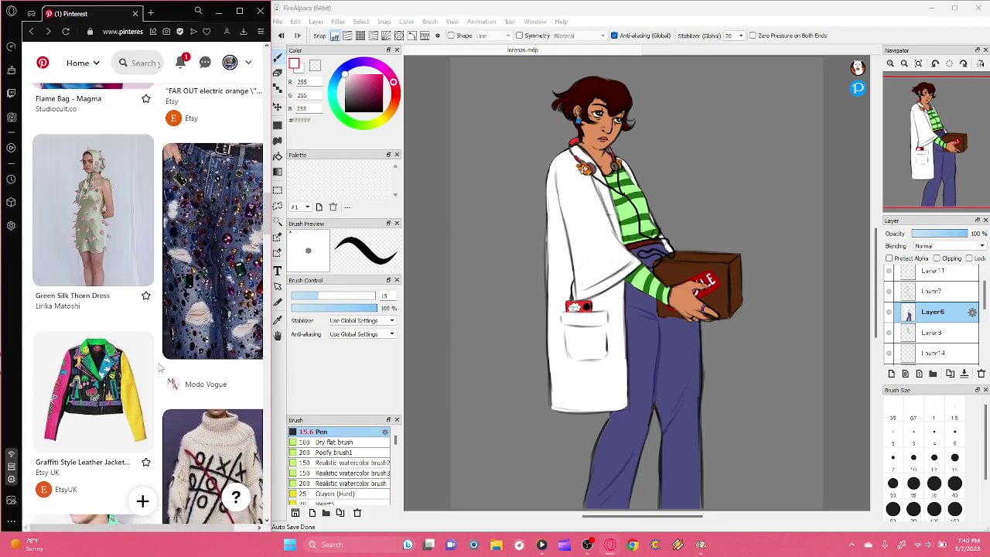
{"action": "scroll", "coordinate": [159, 216], "scroll_direction": "down", "scroll_amount": 6}
{"action": "scroll", "coordinate": [187, 448], "scroll_direction": "down", "scroll_amount": 4}
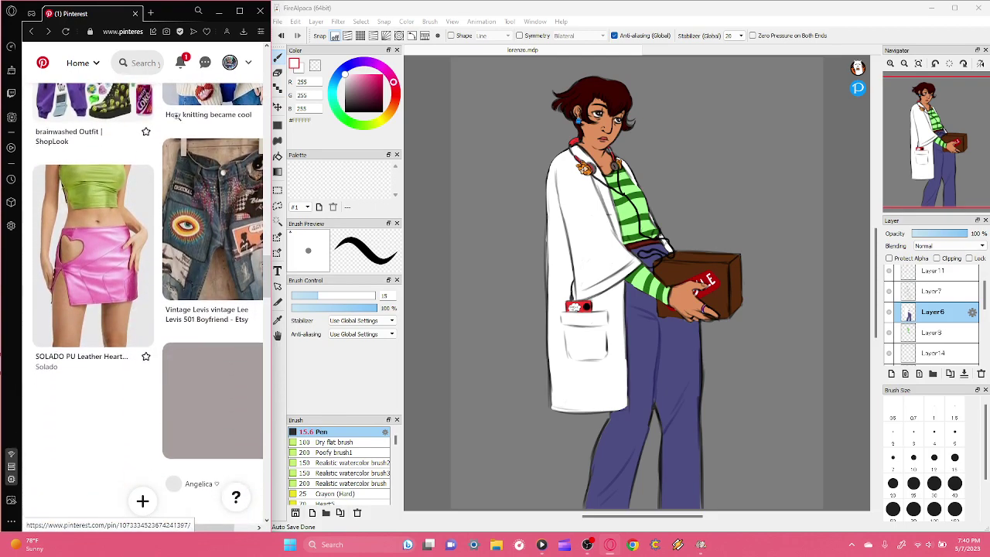
{"action": "scroll", "coordinate": [186, 449], "scroll_direction": "up", "scroll_amount": 2}
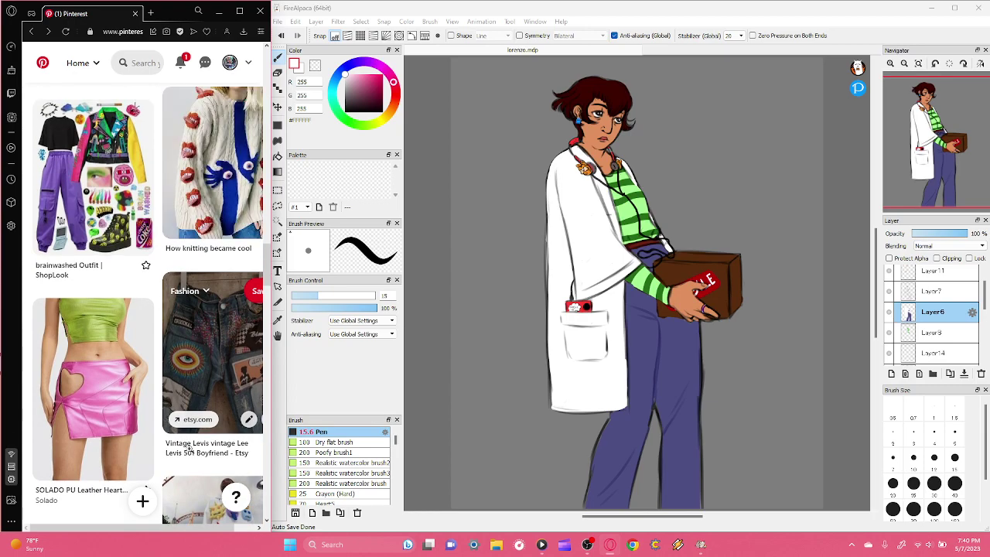
{"action": "left_click", "coordinate": [207, 344]}
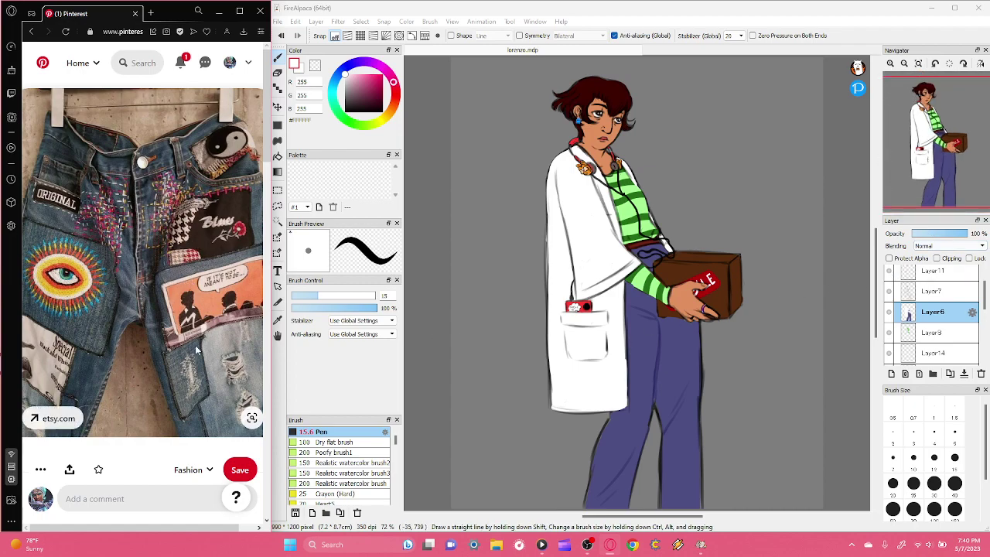
- Browse the pins related to the patched jeans and examine the yellow painted boots
{"action": "scroll", "coordinate": [197, 348], "scroll_direction": "down", "scroll_amount": 10}
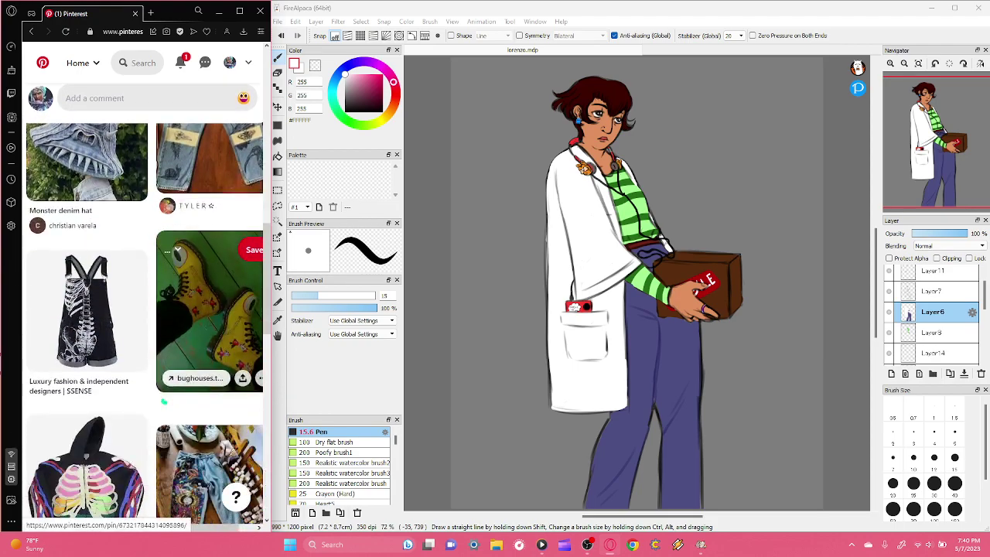
{"action": "scroll", "coordinate": [178, 261], "scroll_direction": "up", "scroll_amount": 1}
{"action": "scroll", "coordinate": [177, 232], "scroll_direction": "down", "scroll_amount": 2}
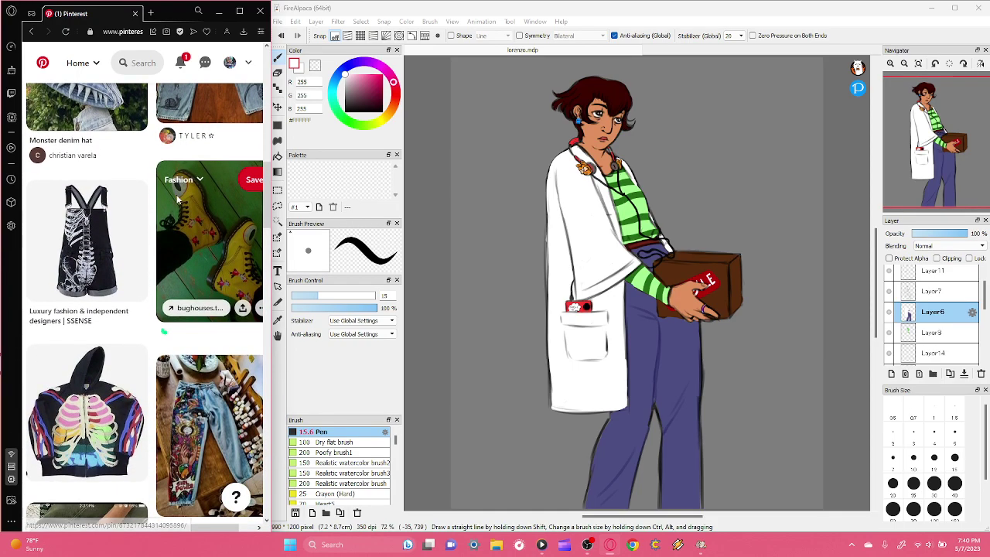
{"action": "left_click", "coordinate": [177, 221]}
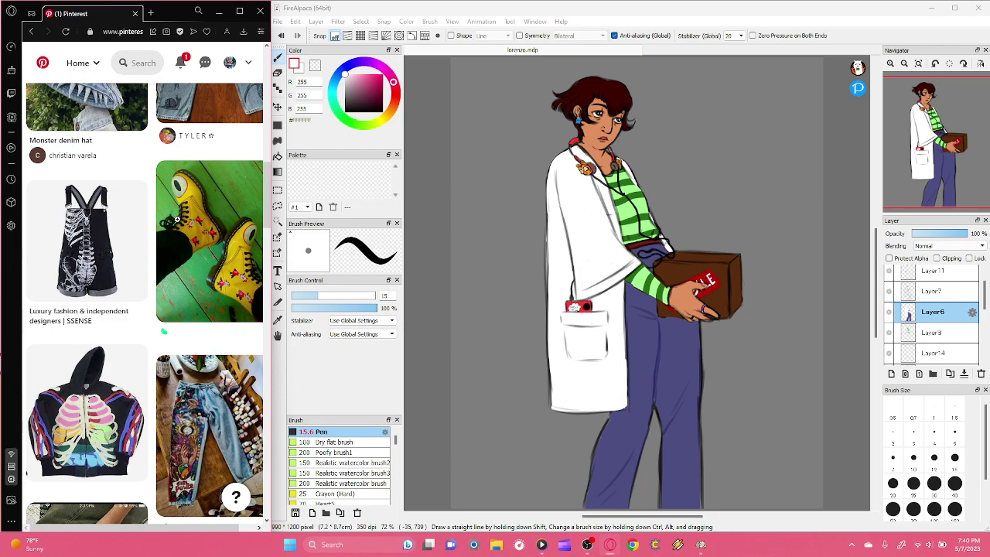
- Search the remaining related pins for decorated trousers and tops, and open the yellow sweatshirt with smiley-face patchwork sleeves
{"action": "scroll", "coordinate": [141, 384], "scroll_direction": "down", "scroll_amount": 3}
{"action": "scroll", "coordinate": [141, 383], "scroll_direction": "down", "scroll_amount": 4}
{"action": "scroll", "coordinate": [143, 368], "scroll_direction": "down", "scroll_amount": 2}
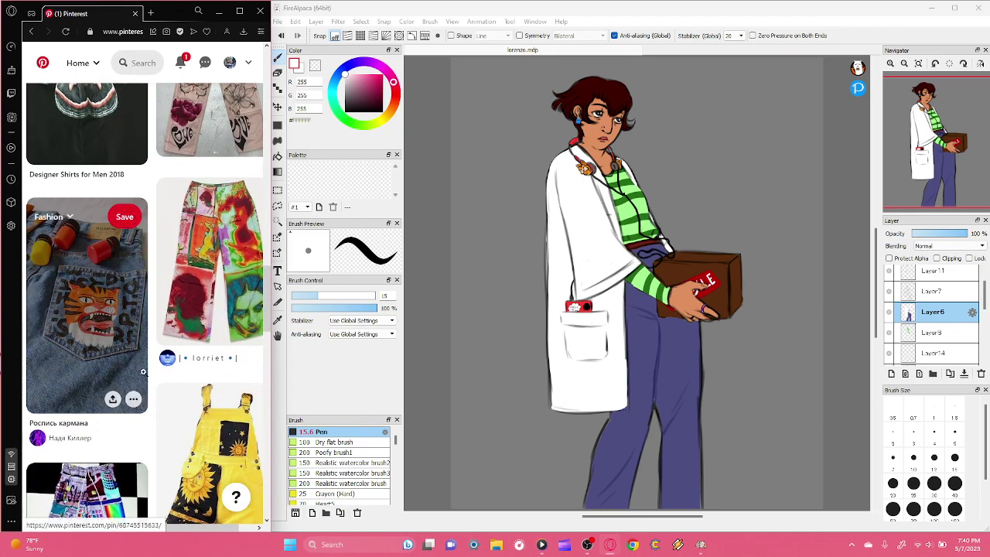
{"action": "scroll", "coordinate": [143, 368], "scroll_direction": "down", "scroll_amount": 4}
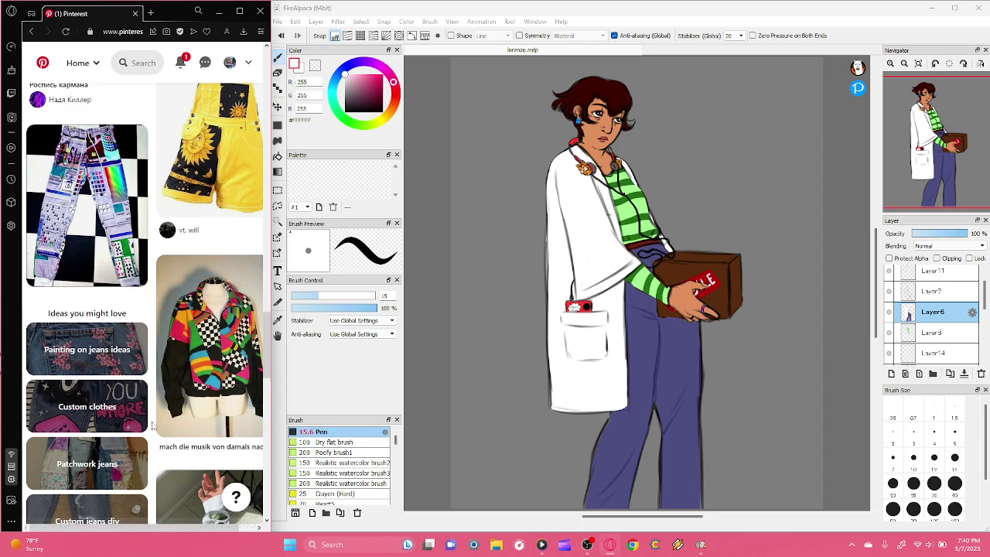
{"action": "scroll", "coordinate": [158, 417], "scroll_direction": "down", "scroll_amount": 2}
{"action": "scroll", "coordinate": [158, 435], "scroll_direction": "down", "scroll_amount": 2}
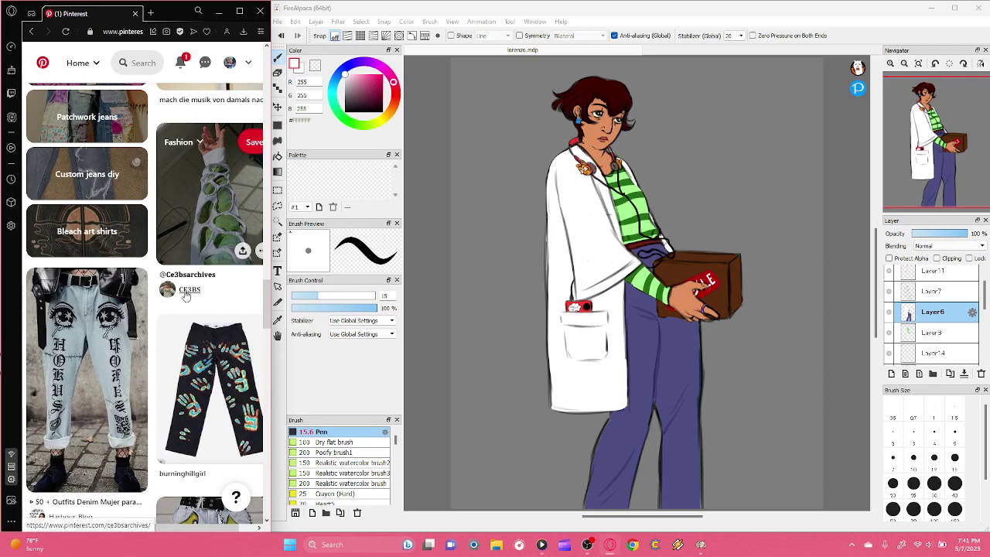
{"action": "scroll", "coordinate": [155, 348], "scroll_direction": "down", "scroll_amount": 3}
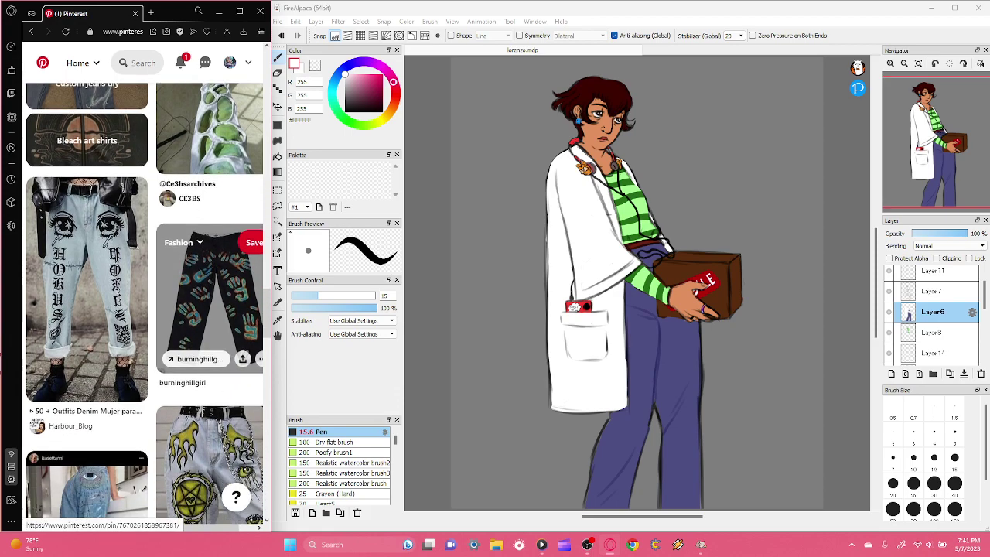
{"action": "scroll", "coordinate": [154, 352], "scroll_direction": "down", "scroll_amount": 10}
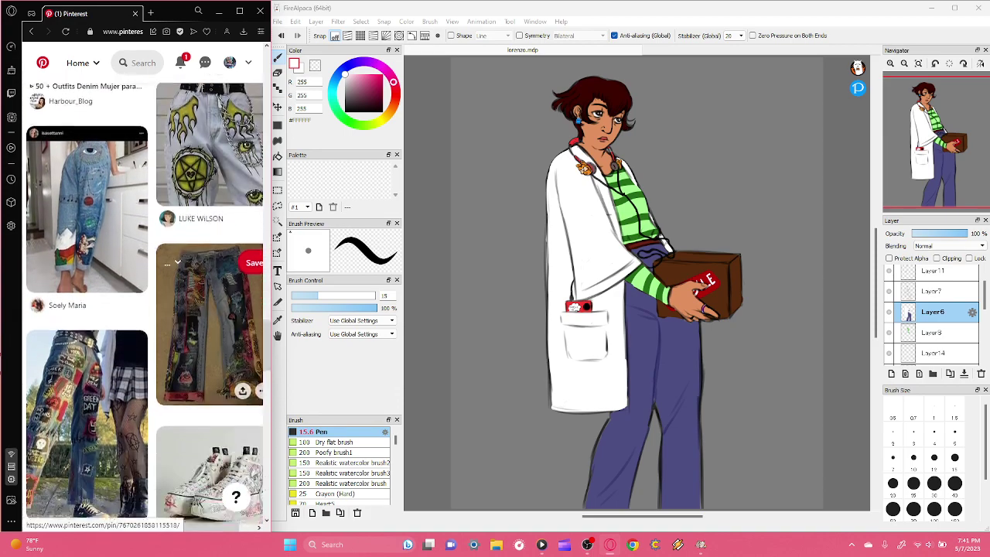
{"action": "scroll", "coordinate": [147, 309], "scroll_direction": "down", "scroll_amount": 3}
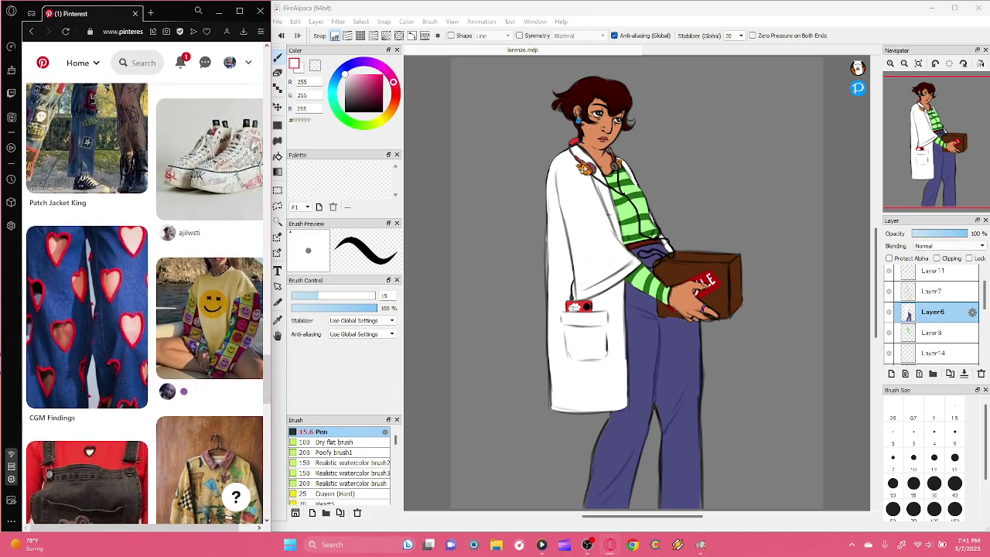
{"action": "scroll", "coordinate": [174, 231], "scroll_direction": "down", "scroll_amount": 1}
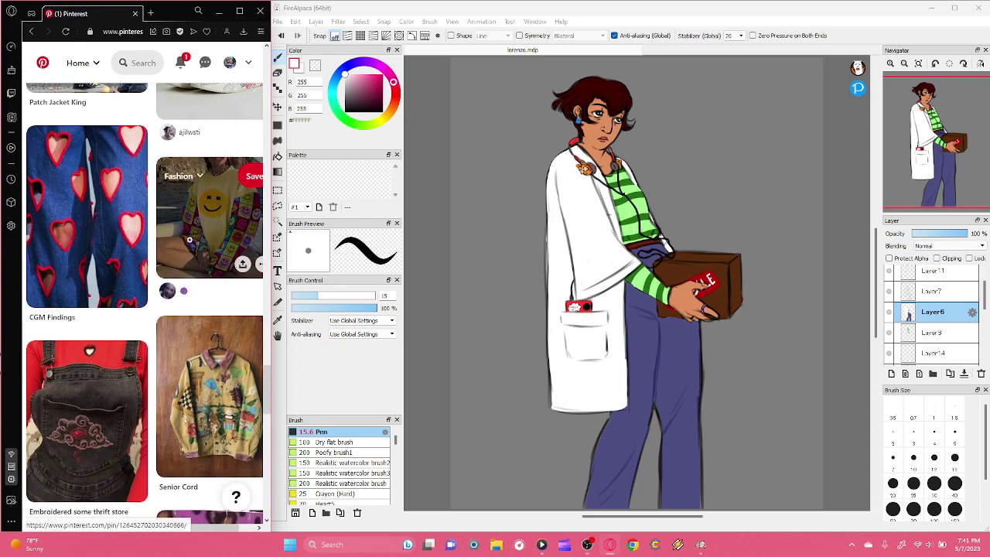
{"action": "left_click", "coordinate": [226, 251]}
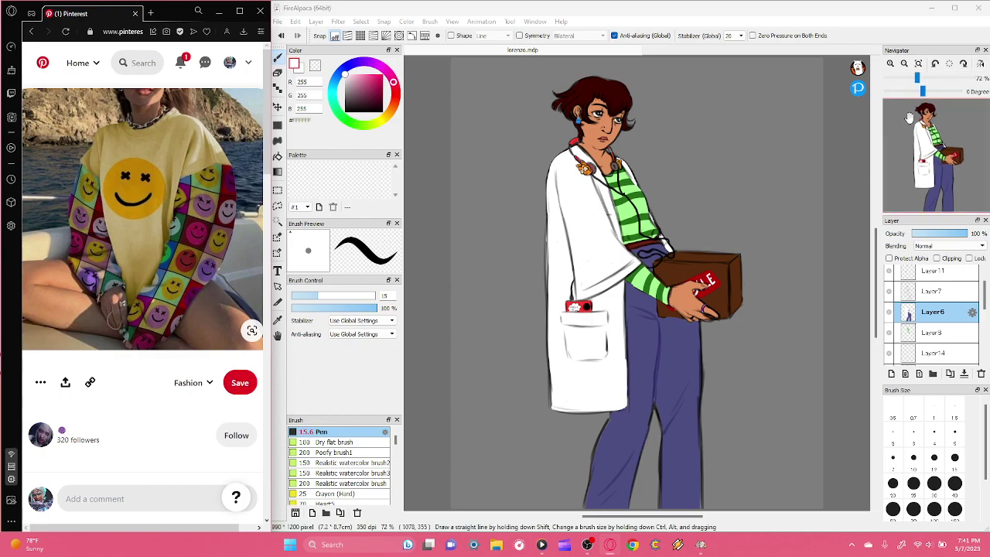
- Add a new layer above the trousers layer Layer6 and set the brush colour to crimson #FF0058
{"action": "left_click", "coordinate": [890, 63]}
{"action": "left_click", "coordinate": [888, 64]}
{"action": "left_click_drag", "start_coordinate": [935, 149], "coordinate": [934, 190]}
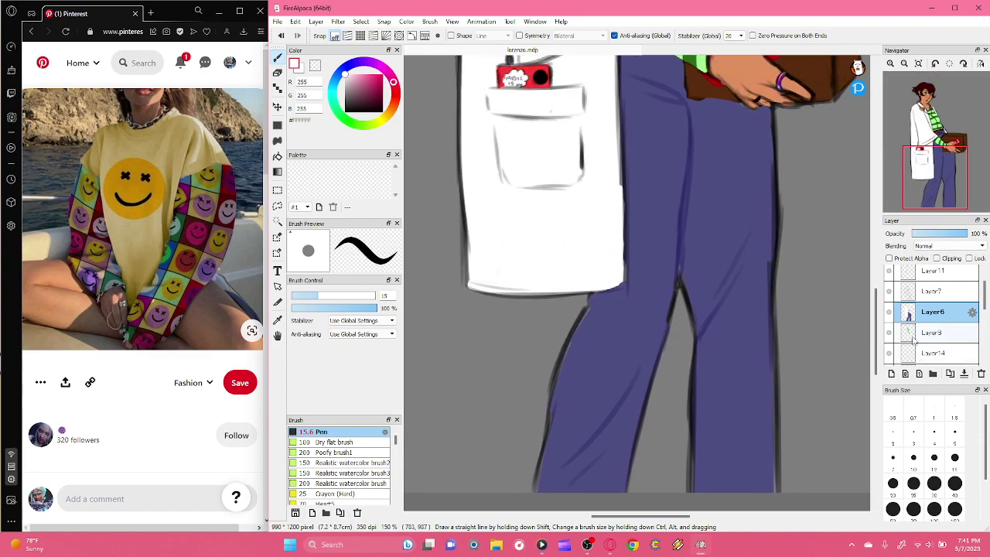
{"action": "left_click", "coordinate": [892, 374]}
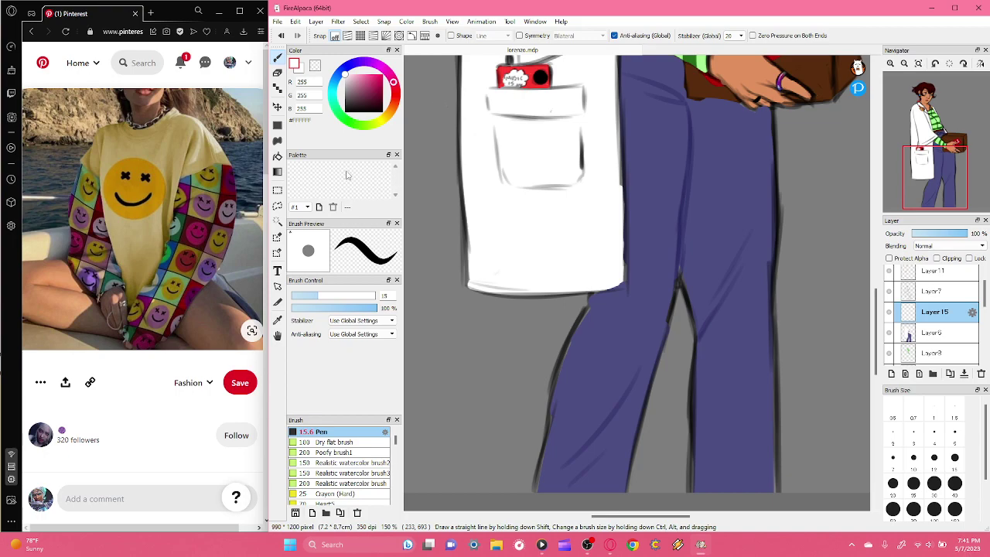
{"action": "mouse_move", "coordinate": [370, 88]}
{"action": "left_mouse_down"}
{"action": "mouse_move", "coordinate": [370, 97]}
{"action": "mouse_move", "coordinate": [388, 54]}
{"action": "left_mouse_up"}
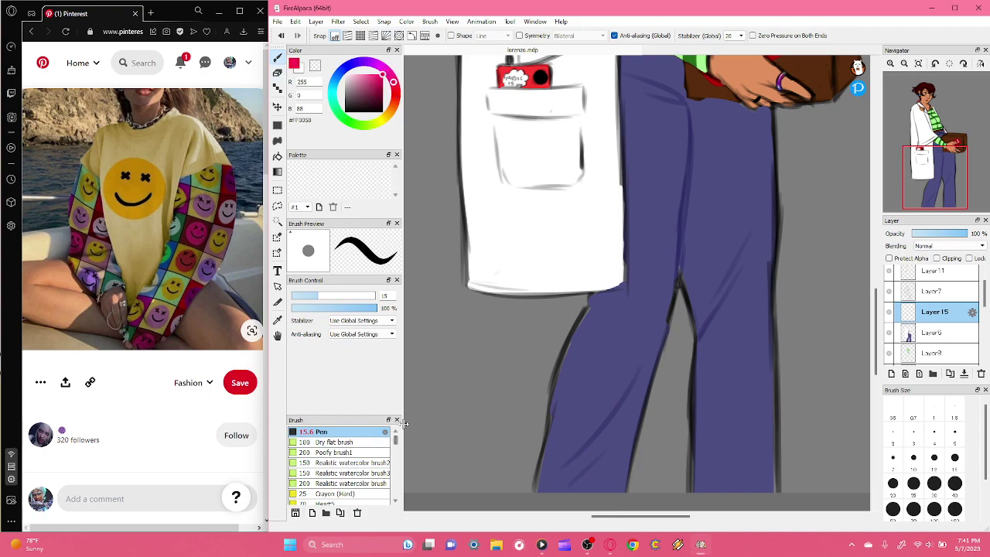
{"action": "left_click_drag", "start_coordinate": [935, 171], "coordinate": [936, 193]}
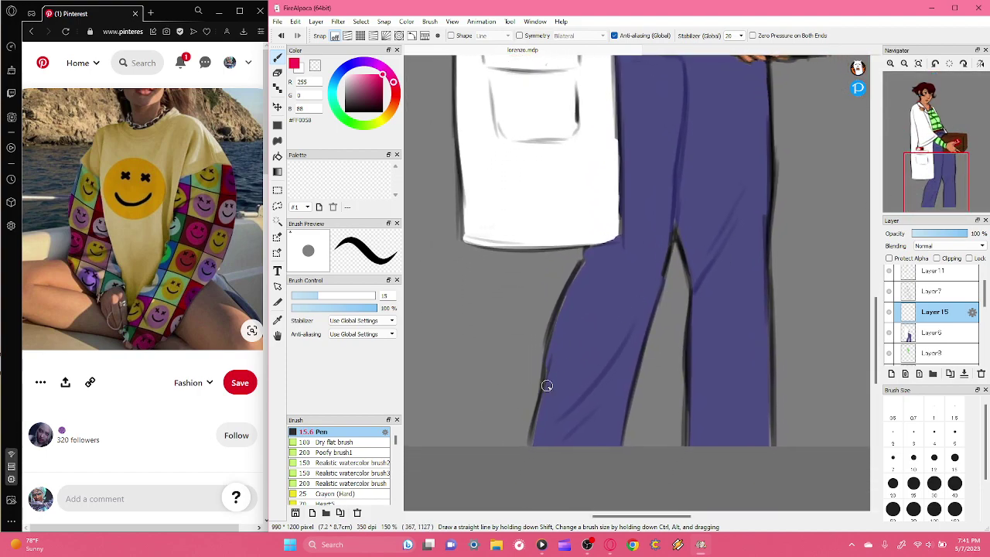
- Browse the pins related to the smiley-face sweatshirt for more colourful patchwork and pattern ideas
{"action": "left_click", "coordinate": [105, 432]}
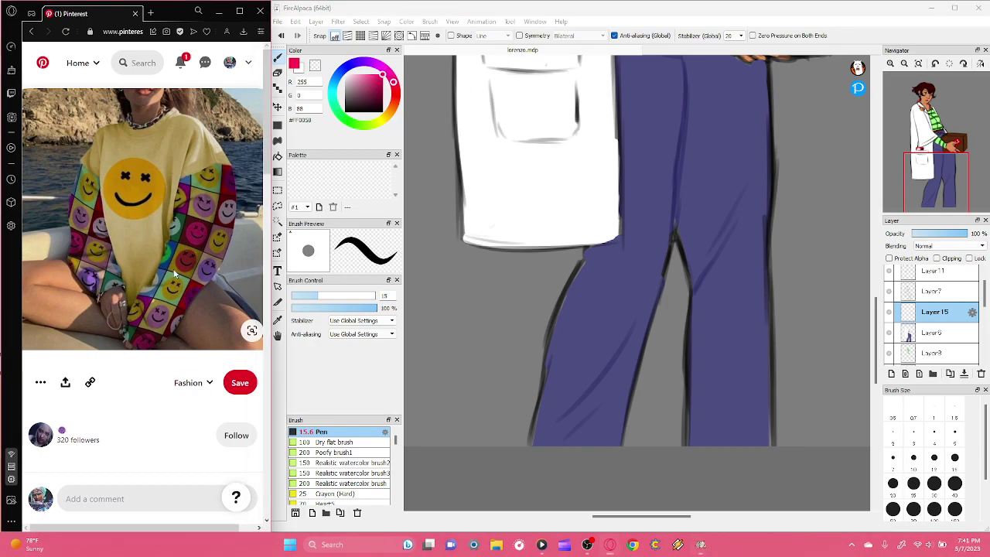
{"action": "key", "text": "ctrl+a"}
{"action": "left_click", "coordinate": [161, 418]}
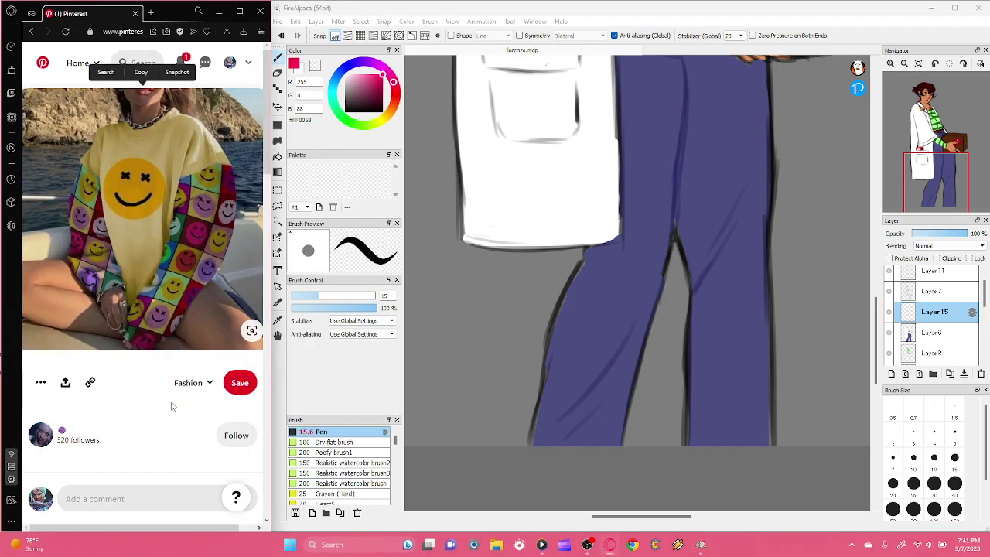
{"action": "scroll", "coordinate": [203, 264], "scroll_direction": "down", "scroll_amount": 4}
{"action": "scroll", "coordinate": [203, 264], "scroll_direction": "down", "scroll_amount": 1}
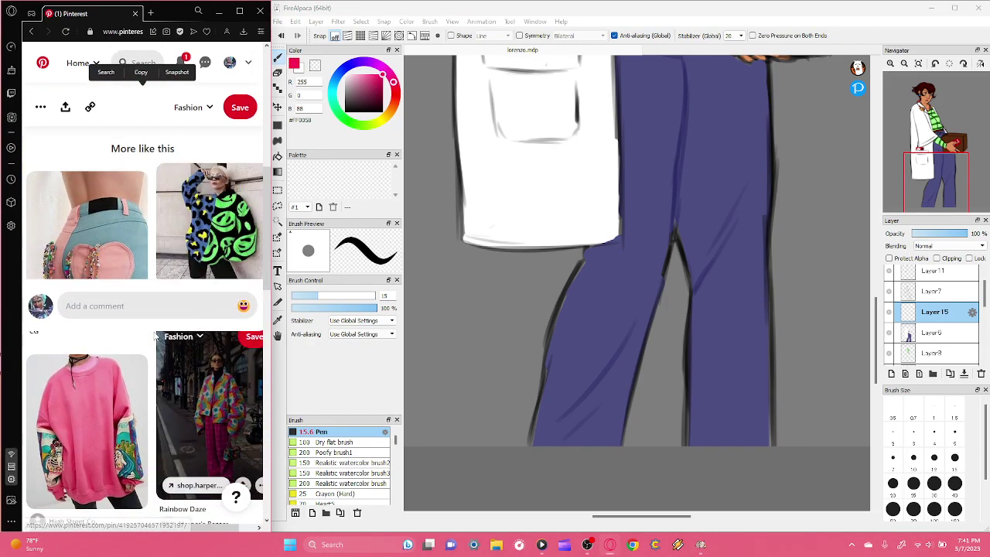
{"action": "scroll", "coordinate": [159, 356], "scroll_direction": "down", "scroll_amount": 2}
{"action": "scroll", "coordinate": [151, 353], "scroll_direction": "down", "scroll_amount": 4}
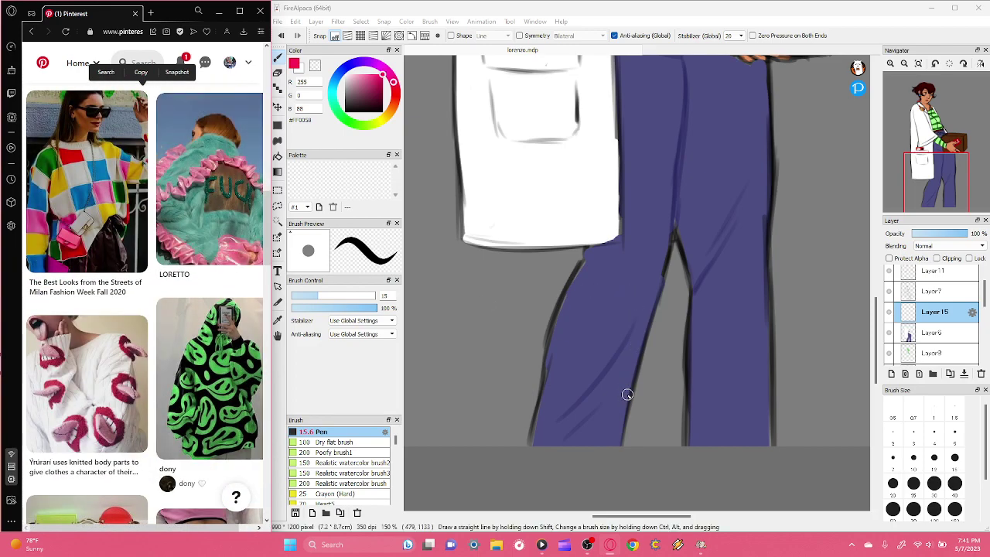
{"action": "left_click", "coordinate": [628, 393]}
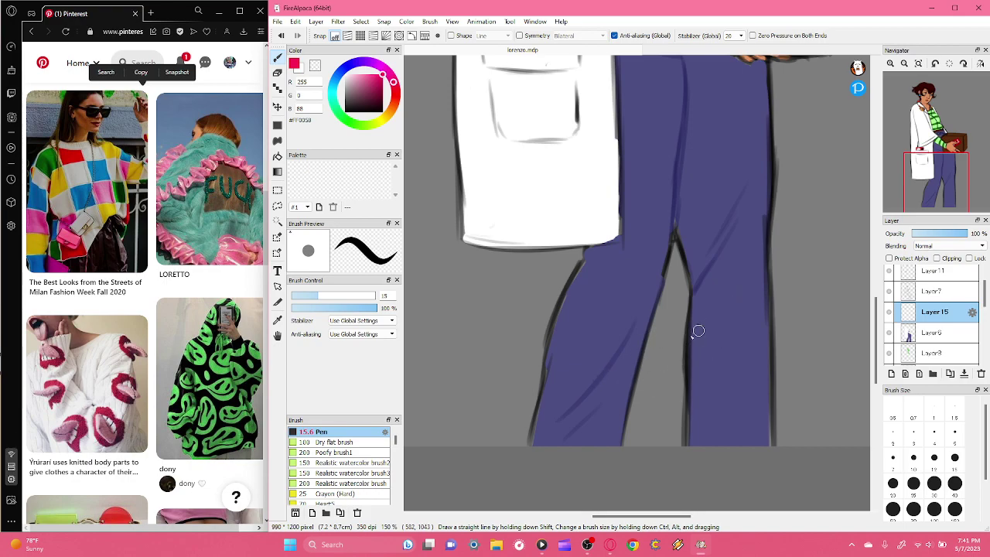
{"action": "left_click", "coordinate": [281, 38]}
{"action": "mouse_move", "coordinate": [511, 313]}
{"action": "left_mouse_down"}
{"action": "mouse_move", "coordinate": [521, 279]}
{"action": "mouse_move", "coordinate": [453, 277]}
{"action": "left_mouse_up"}
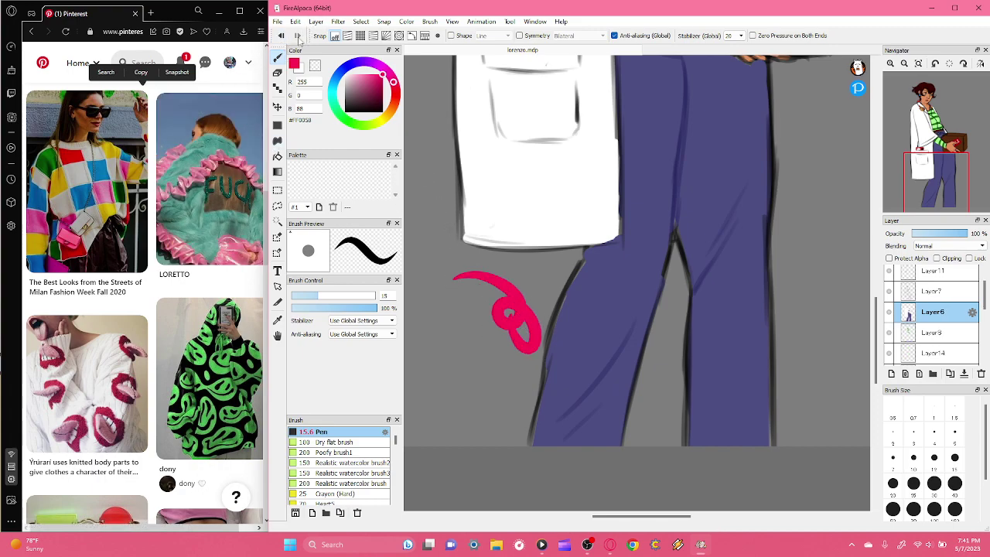
{"action": "left_click", "coordinate": [891, 373]}
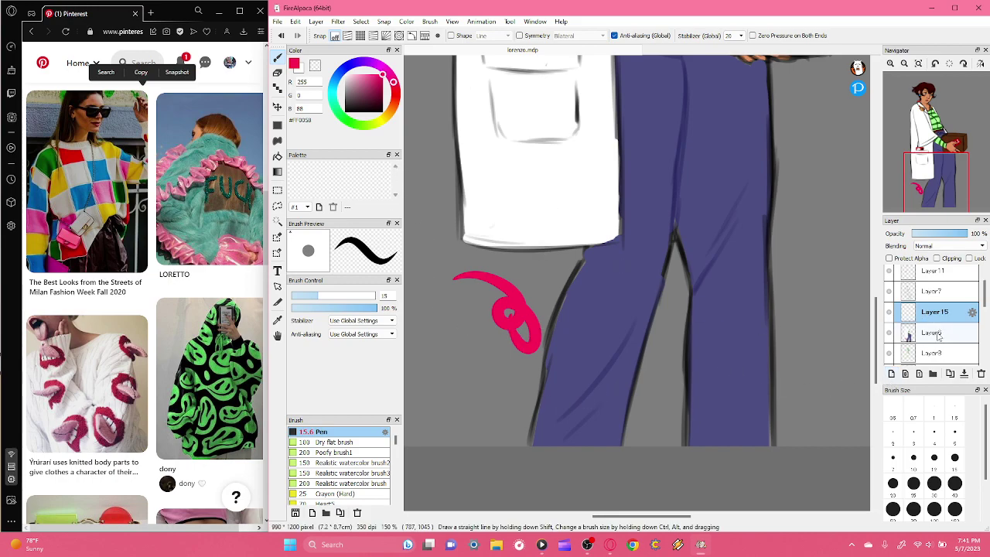
{"action": "left_click", "coordinate": [941, 335]}
{"action": "left_click", "coordinate": [315, 67]}
{"action": "mouse_move", "coordinate": [548, 340]}
{"action": "left_mouse_down"}
{"action": "mouse_move", "coordinate": [537, 314]}
{"action": "mouse_move", "coordinate": [504, 358]}
{"action": "mouse_move", "coordinate": [499, 274]}
{"action": "mouse_move", "coordinate": [473, 277]}
{"action": "mouse_move", "coordinate": [503, 275]}
{"action": "left_mouse_up"}
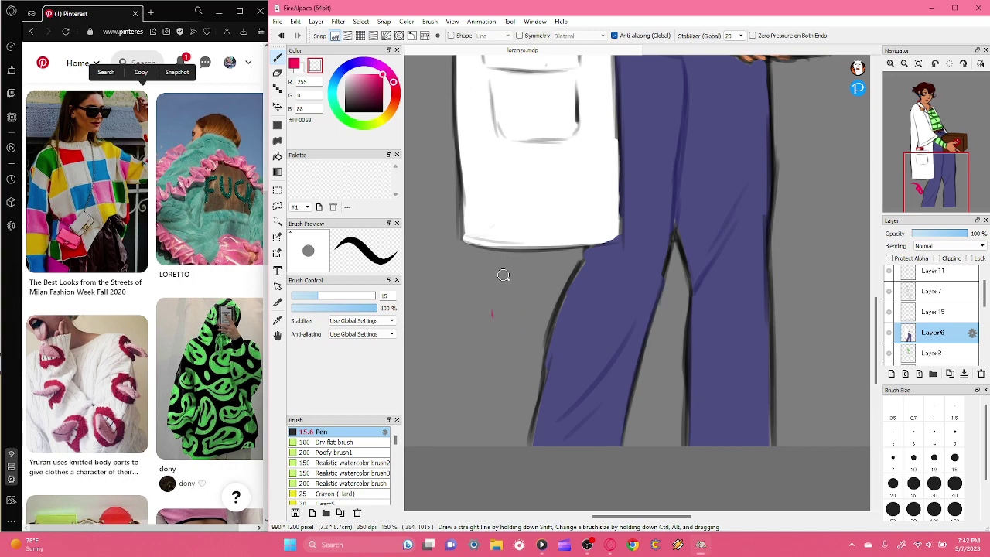
- Paint three solid crimson rectangular patches on the trousers: at the rear leg's hem, beside the coat's edge, and on the front thigh
{"action": "key", "text": "c"}
{"action": "mouse_move", "coordinate": [629, 402]}
{"action": "left_mouse_down"}
{"action": "mouse_move", "coordinate": [596, 401]}
{"action": "mouse_move", "coordinate": [586, 441]}
{"action": "mouse_move", "coordinate": [616, 447]}
{"action": "left_mouse_up"}
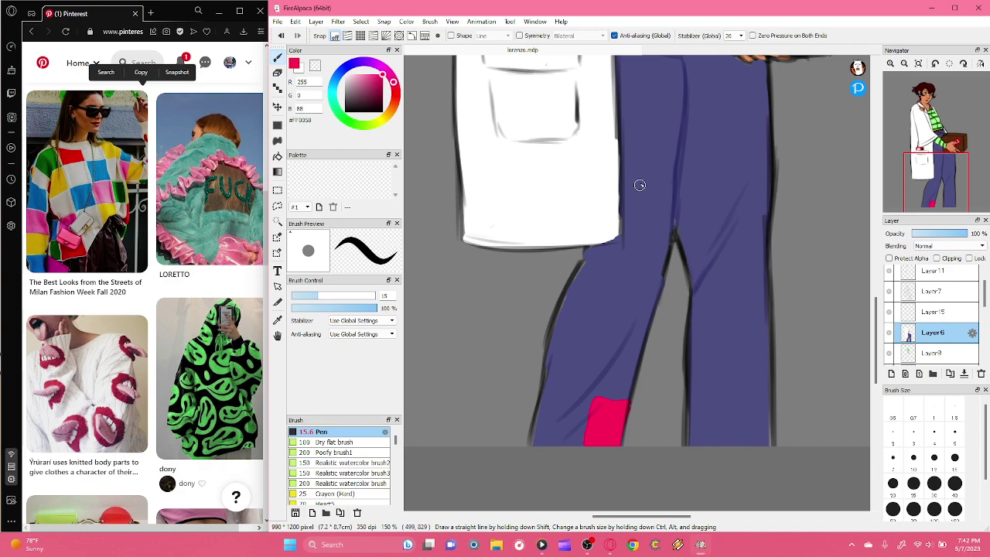
{"action": "mouse_move", "coordinate": [630, 214]}
{"action": "left_mouse_down"}
{"action": "mouse_move", "coordinate": [625, 228]}
{"action": "mouse_move", "coordinate": [626, 177]}
{"action": "left_mouse_up"}
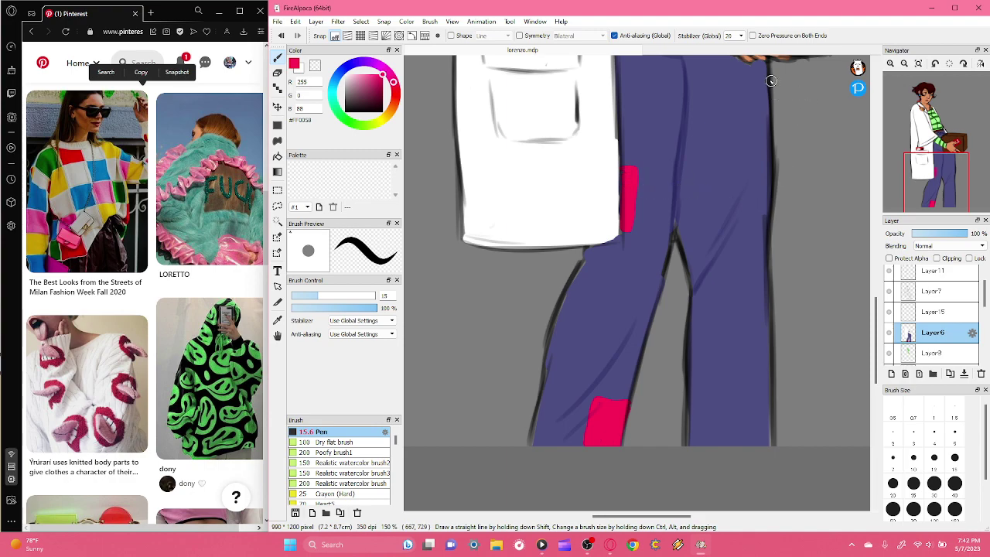
{"action": "mouse_move", "coordinate": [744, 103]}
{"action": "left_mouse_down"}
{"action": "mouse_move", "coordinate": [746, 150]}
{"action": "mouse_move", "coordinate": [768, 144]}
{"action": "mouse_move", "coordinate": [766, 96]}
{"action": "left_mouse_up"}
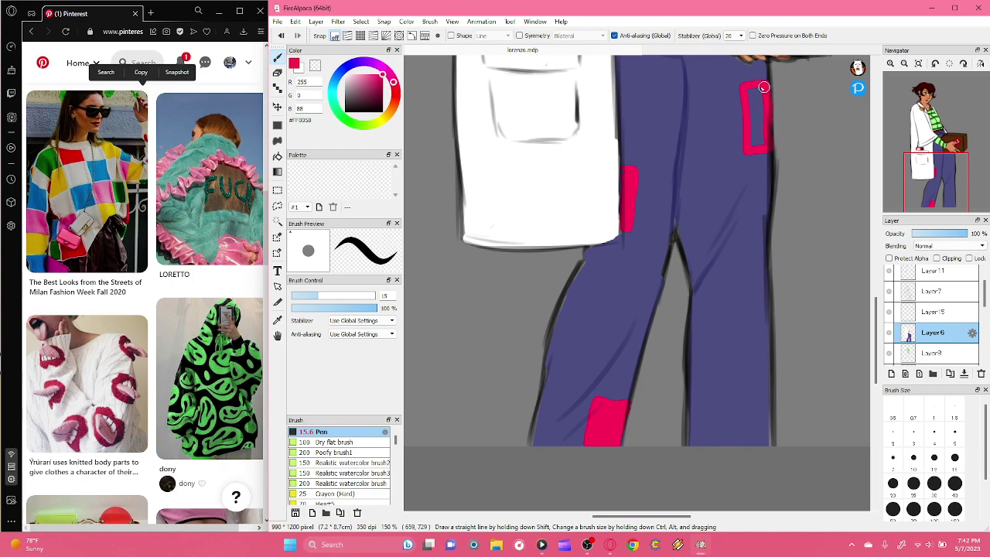
{"action": "left_click_drag", "start_coordinate": [752, 143], "coordinate": [762, 109]}
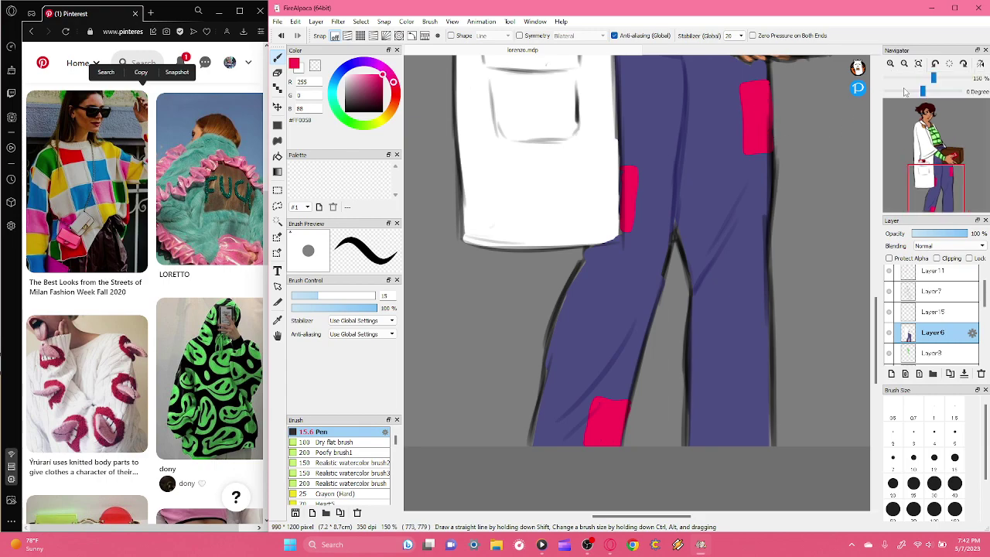
{"action": "left_click", "coordinate": [904, 63]}
{"action": "left_click", "coordinate": [917, 64]}
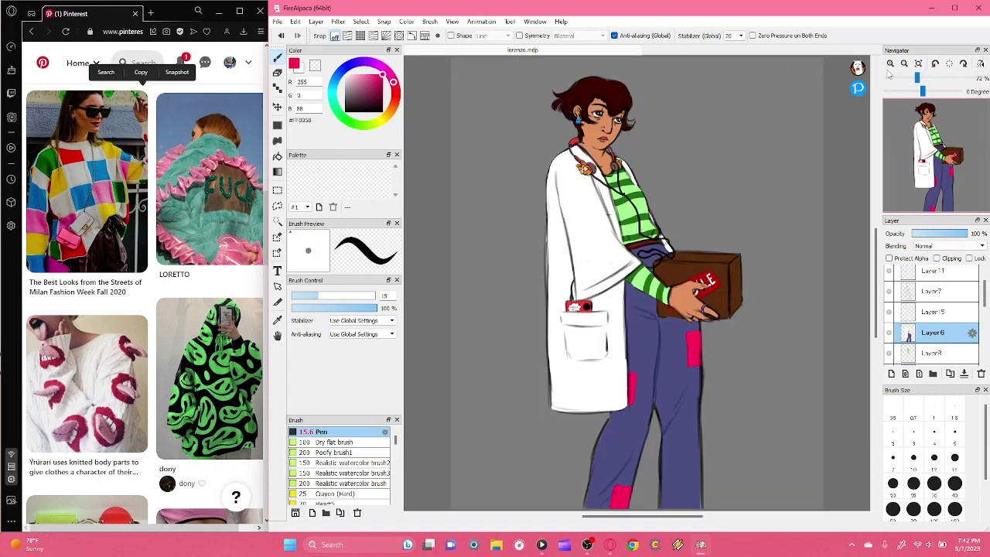
- Paint a large yellow ring (RGB 255, 203, 0) over the patch beside the coat and a small ring on the front thigh
{"action": "left_click", "coordinate": [890, 63]}
{"action": "left_click", "coordinate": [890, 63]}
{"action": "left_click_drag", "start_coordinate": [931, 149], "coordinate": [944, 191]}
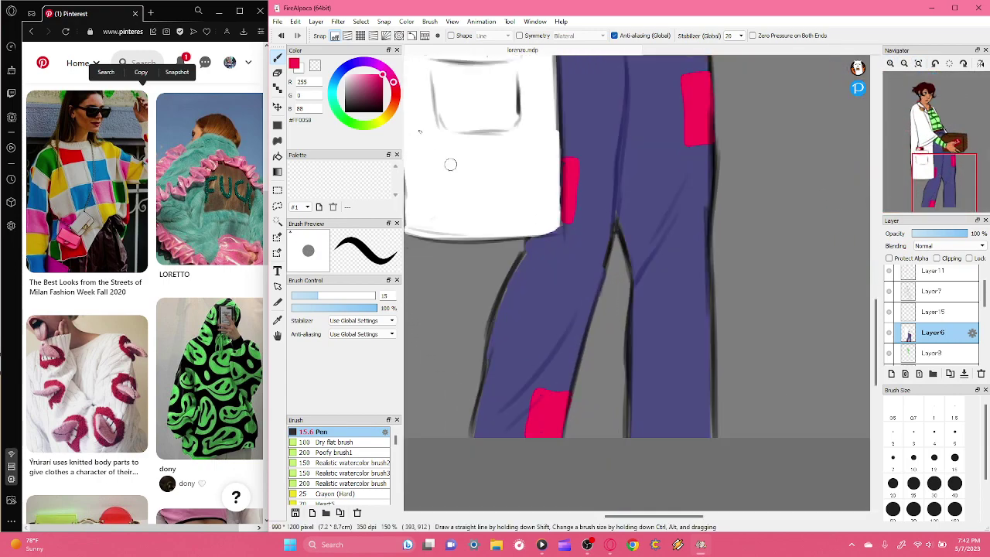
{"action": "left_click_drag", "start_coordinate": [394, 116], "coordinate": [386, 127]}
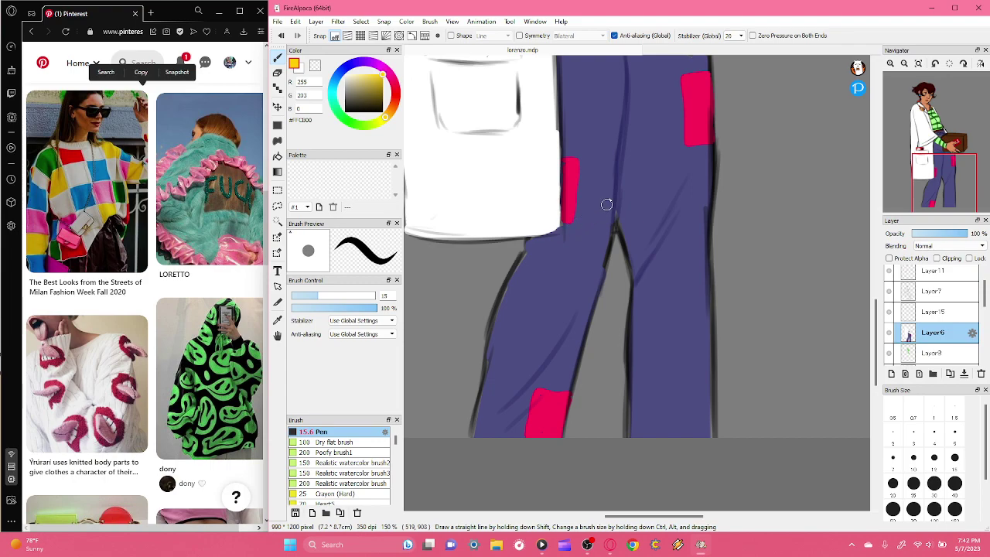
{"action": "mouse_move", "coordinate": [578, 145]}
{"action": "left_mouse_down"}
{"action": "mouse_move", "coordinate": [574, 178]}
{"action": "mouse_move", "coordinate": [598, 165]}
{"action": "mouse_move", "coordinate": [587, 142]}
{"action": "mouse_move", "coordinate": [561, 158]}
{"action": "mouse_move", "coordinate": [584, 183]}
{"action": "mouse_move", "coordinate": [599, 159]}
{"action": "mouse_move", "coordinate": [588, 145]}
{"action": "mouse_move", "coordinate": [574, 152]}
{"action": "mouse_move", "coordinate": [595, 161]}
{"action": "left_mouse_up"}
{"action": "left_click", "coordinate": [282, 36]}
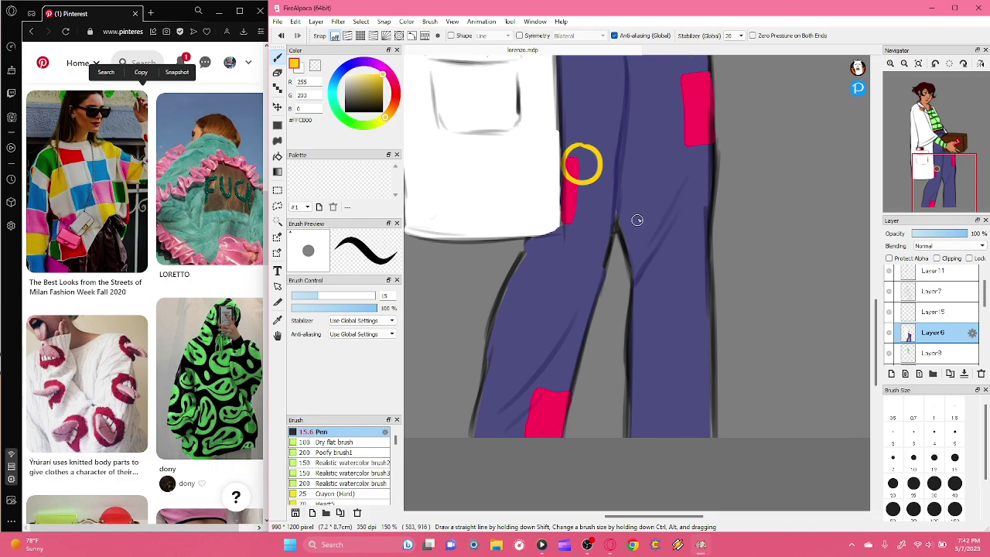
{"action": "mouse_move", "coordinate": [635, 212]}
{"action": "left_mouse_down"}
{"action": "mouse_move", "coordinate": [645, 227]}
{"action": "mouse_move", "coordinate": [632, 220]}
{"action": "left_mouse_up"}
- Paint a yellow half ring at the rear leg's hem and a short yellow stroke on the trousers below the belt
{"action": "left_click_drag", "start_coordinate": [944, 188], "coordinate": [935, 202]}
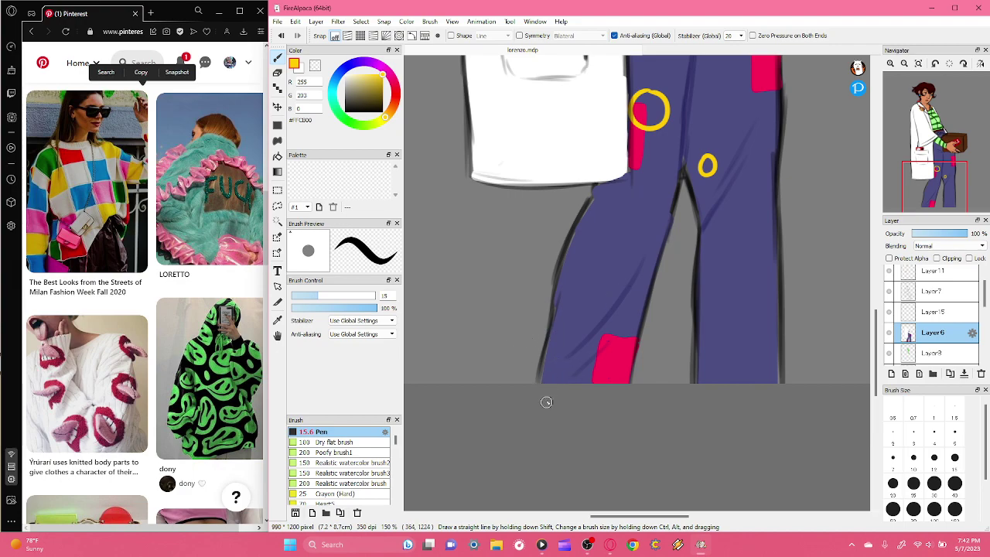
{"action": "mouse_move", "coordinate": [541, 381]}
{"action": "left_mouse_down"}
{"action": "mouse_move", "coordinate": [550, 365]}
{"action": "mouse_move", "coordinate": [579, 392]}
{"action": "left_mouse_up"}
{"action": "left_click_drag", "start_coordinate": [961, 170], "coordinate": [939, 159]}
{"action": "left_click_drag", "start_coordinate": [656, 170], "coordinate": [675, 200]}
{"action": "key", "text": "ctrl+z"}
{"action": "left_click_drag", "start_coordinate": [668, 194], "coordinate": [647, 172]}
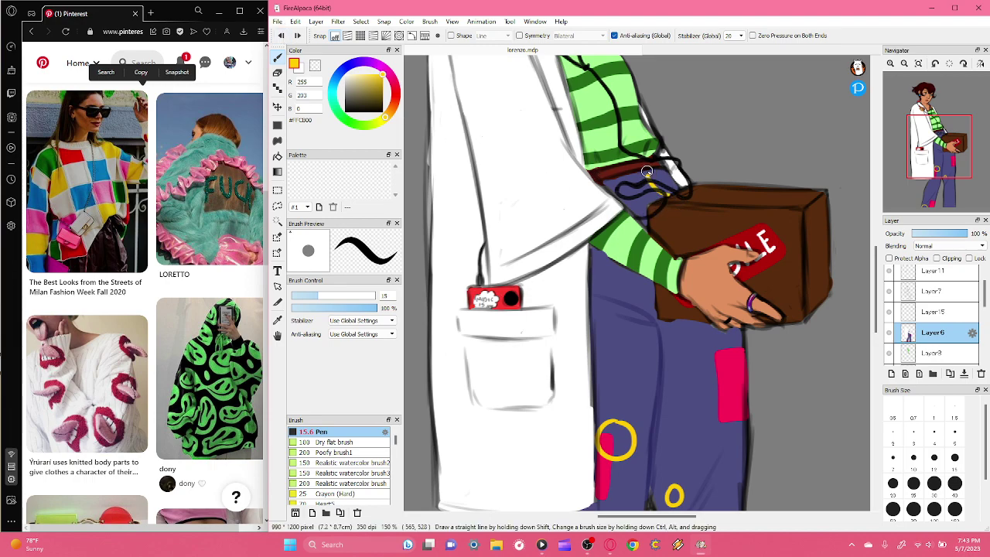
- Paint green #1CFF00 dots on the trousers: above the large yellow ring, below the hand, on the rear shin and under the small ring
{"action": "left_click", "coordinate": [352, 126]}
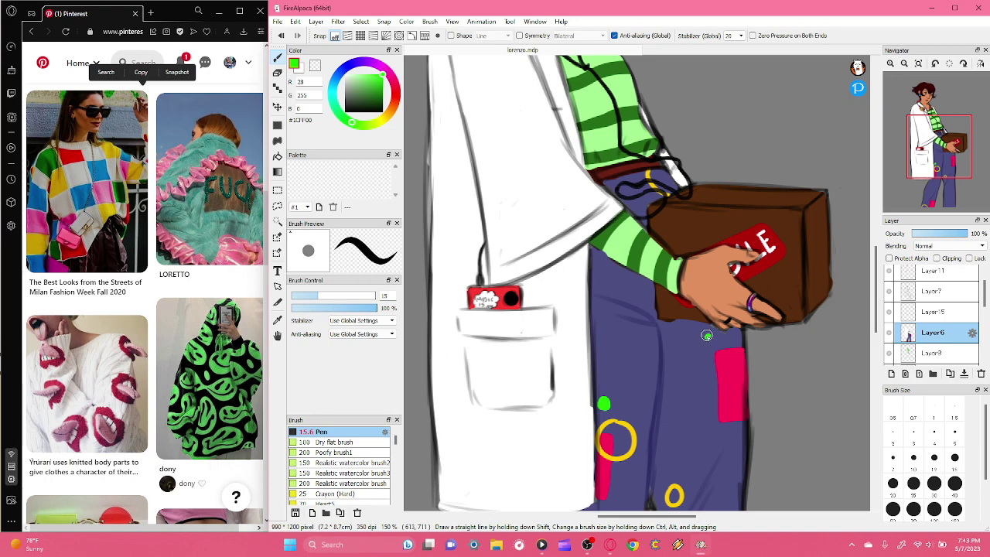
{"action": "scroll", "coordinate": [565, 321], "scroll_direction": "down", "scroll_amount": 5}
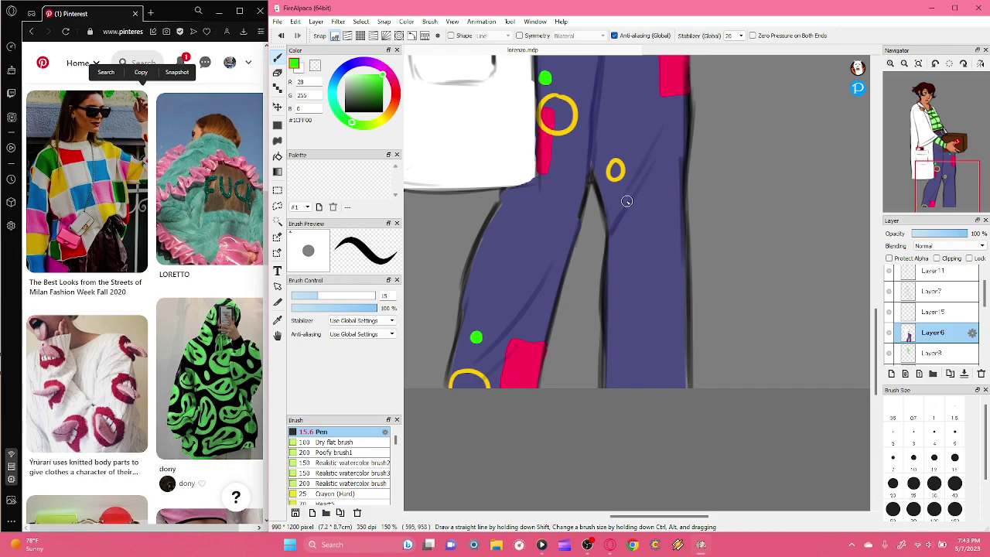
{"action": "left_click", "coordinate": [943, 166]}
{"action": "left_click_drag", "start_coordinate": [947, 162], "coordinate": [939, 161]}
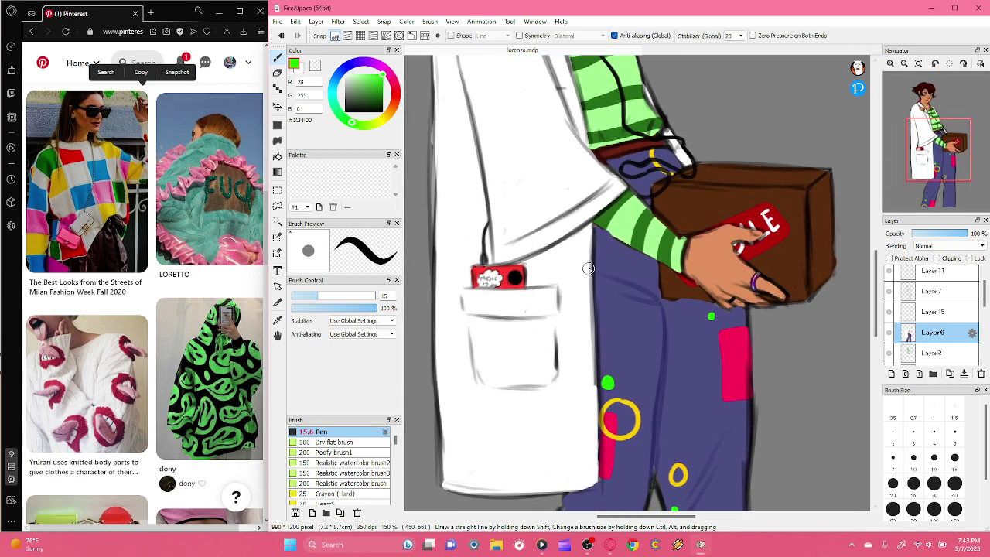
- Paint blue #0055FF dashes on the trousers: beside the green dots near the coat and rear shin, across the front thigh and at the hip
{"action": "left_click_drag", "start_coordinate": [352, 126], "coordinate": [339, 73]}
{"action": "left_click_drag", "start_coordinate": [624, 349], "coordinate": [624, 357]}
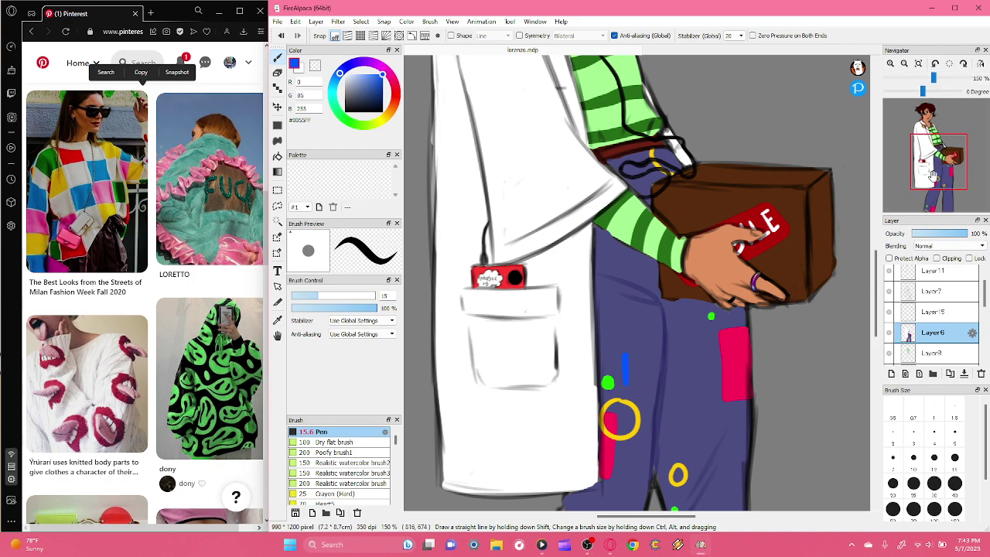
{"action": "scroll", "coordinate": [696, 340], "scroll_direction": "down", "scroll_amount": 6}
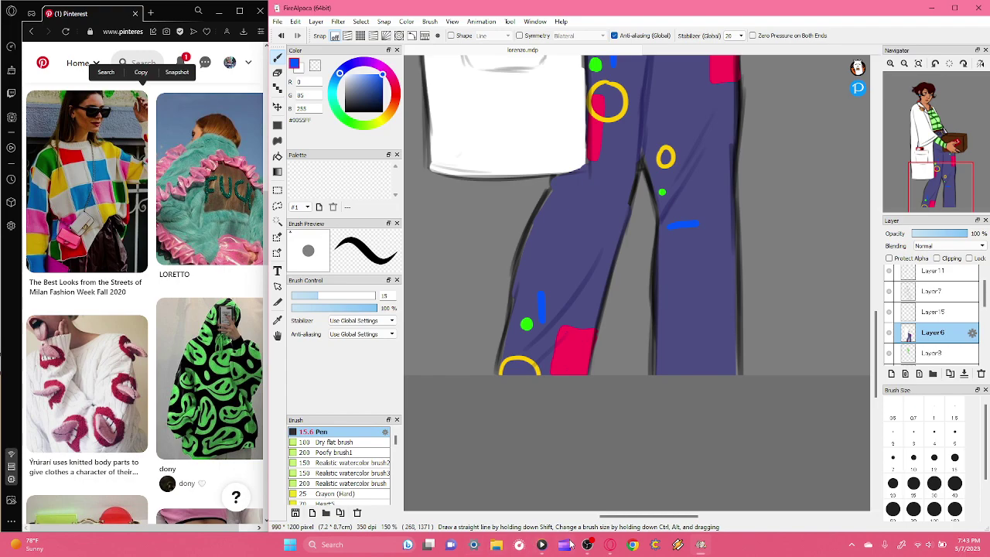
{"action": "left_click", "coordinate": [544, 546]}
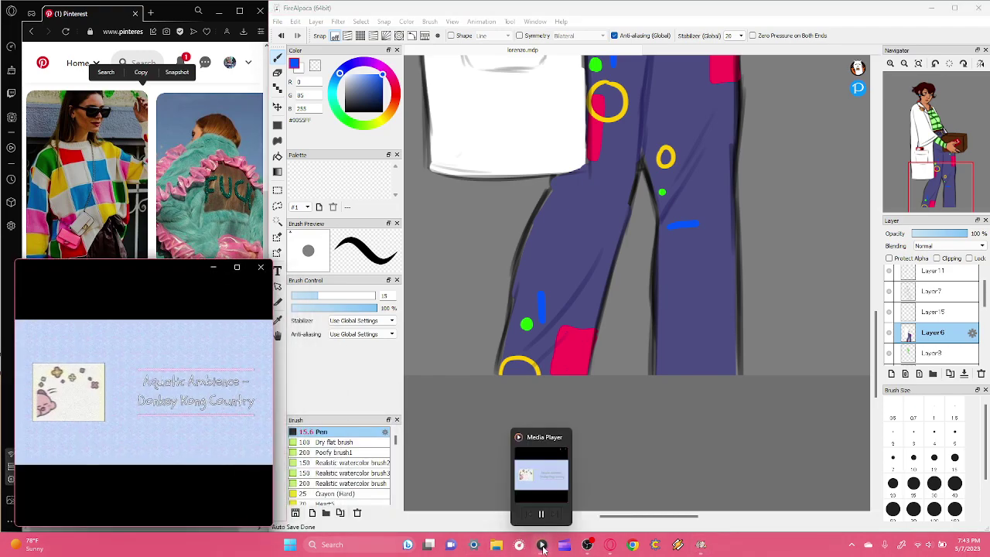
{"action": "left_click", "coordinate": [542, 549]}
{"action": "left_click_drag", "start_coordinate": [942, 188], "coordinate": [932, 152]}
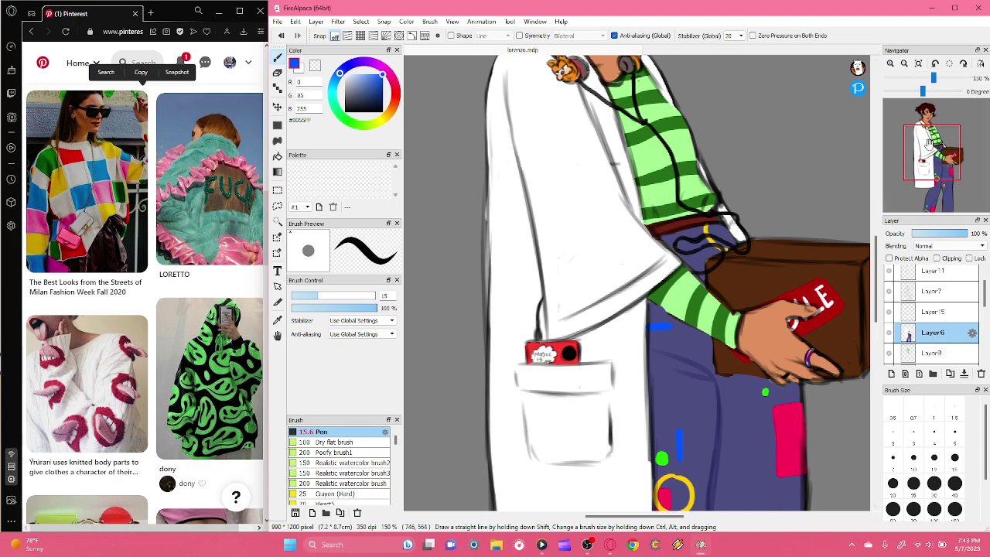
- Set the brush colour to purple #CC00FF and paint a dot inside the large yellow ring
{"action": "scroll", "coordinate": [797, 319], "scroll_direction": "down", "scroll_amount": 5}
{"action": "left_click", "coordinate": [368, 64]}
{"action": "left_click_drag", "start_coordinate": [374, 67], "coordinate": [375, 65]}
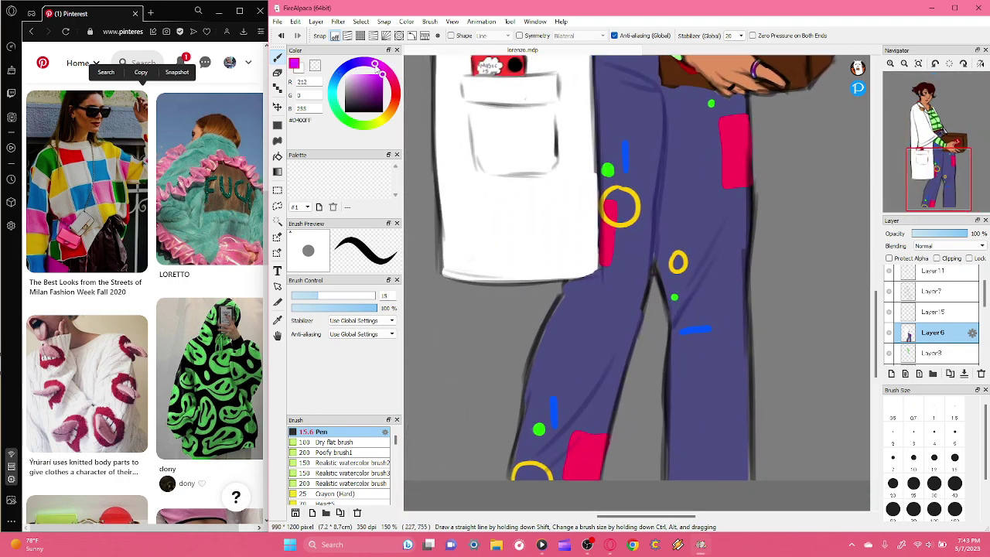
{"action": "left_click", "coordinate": [618, 209]}
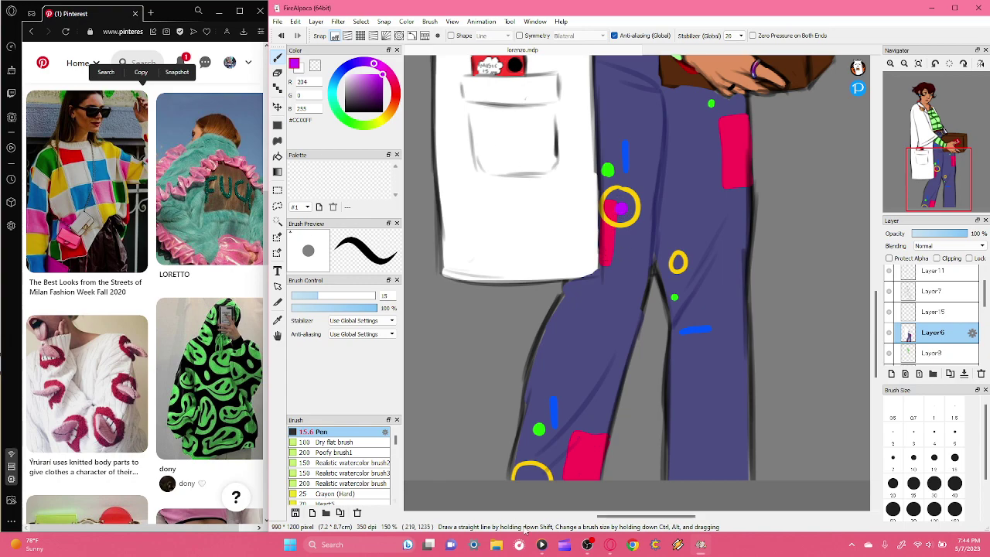
- Switch to Media Player, skip the game songs video ahead to about 0:30:03, and minimise the player
{"action": "left_click", "coordinate": [542, 544]}
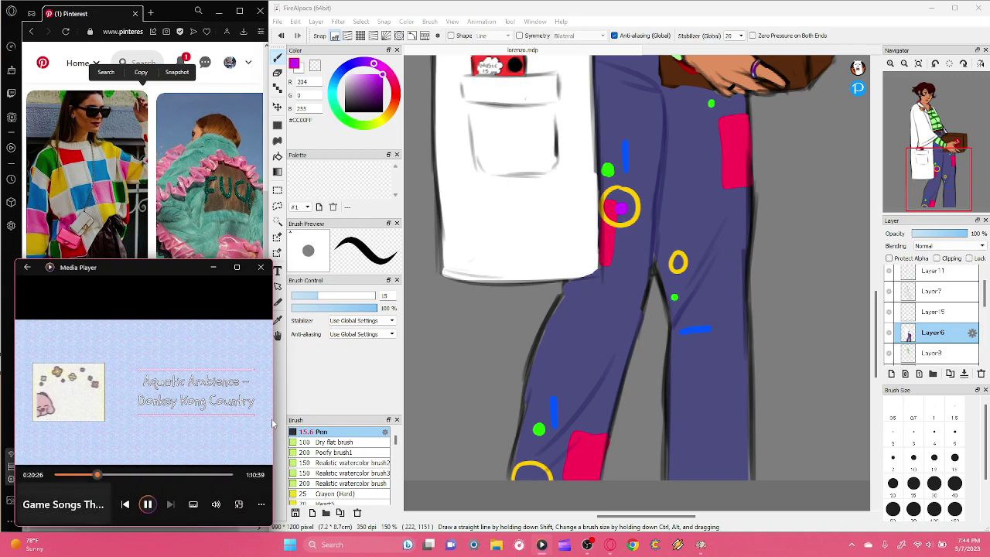
{"action": "key", "text": "Right"}
{"action": "key", "text": "Right"}
{"action": "key", "text": "Right"}
{"action": "key", "text": "Right"}
{"action": "key", "text": "Right"}
{"action": "key", "text": "Right"}
{"action": "key", "text": "Right"}
{"action": "key", "text": "Right"}
{"action": "key", "text": "Right"}
{"action": "key", "text": "Right"}
{"action": "key", "text": "Right"}
{"action": "key", "text": "Right"}
{"action": "key", "text": "Right"}
{"action": "key", "text": "Right"}
{"action": "key", "text": "Right"}
{"action": "key", "text": "Right"}
{"action": "key", "text": "Right"}
{"action": "key", "text": "Right"}
{"action": "key", "text": "Right"}
{"action": "key", "text": "Right"}
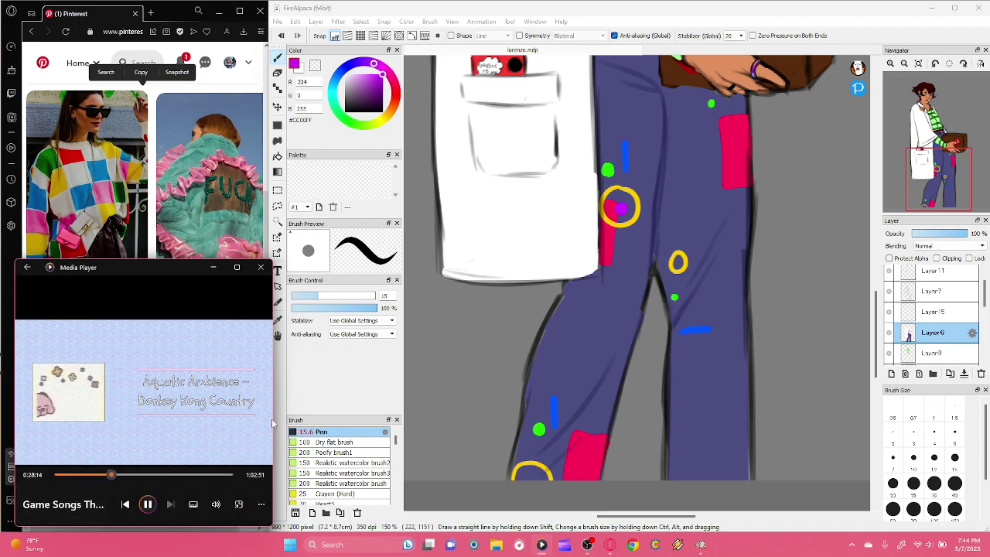
{"action": "key", "text": "Left"}
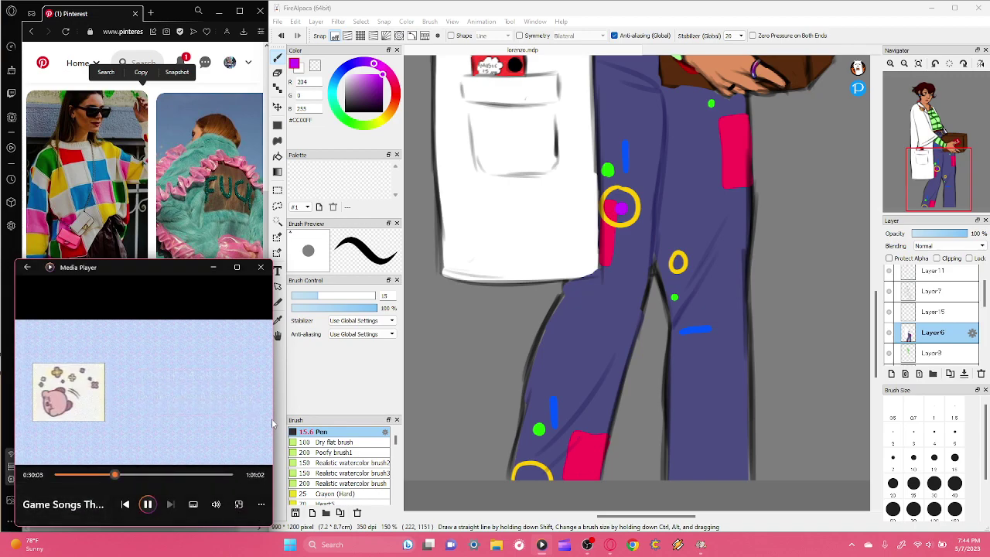
{"action": "left_click", "coordinate": [212, 267]}
- Paint purple #CC00FF dots on the edge of the thigh's large pink-red patch and inside the yellow ring at the trouser hem
{"action": "mouse_move", "coordinate": [918, 154]}
{"action": "left_mouse_down"}
{"action": "mouse_move", "coordinate": [917, 127]}
{"action": "mouse_move", "coordinate": [904, 182]}
{"action": "mouse_move", "coordinate": [906, 140]}
{"action": "left_mouse_up"}
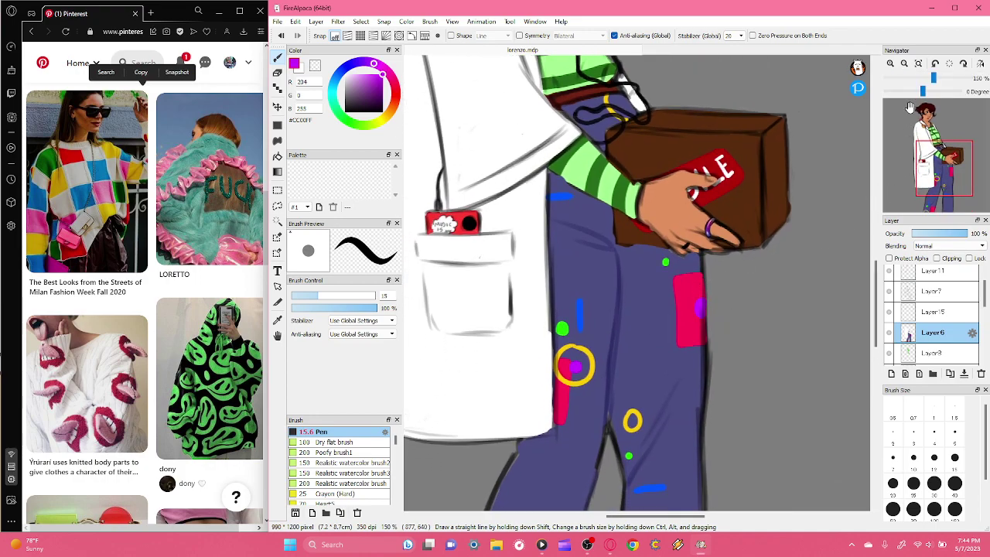
{"action": "left_click", "coordinate": [904, 63]}
{"action": "left_click", "coordinate": [904, 63]}
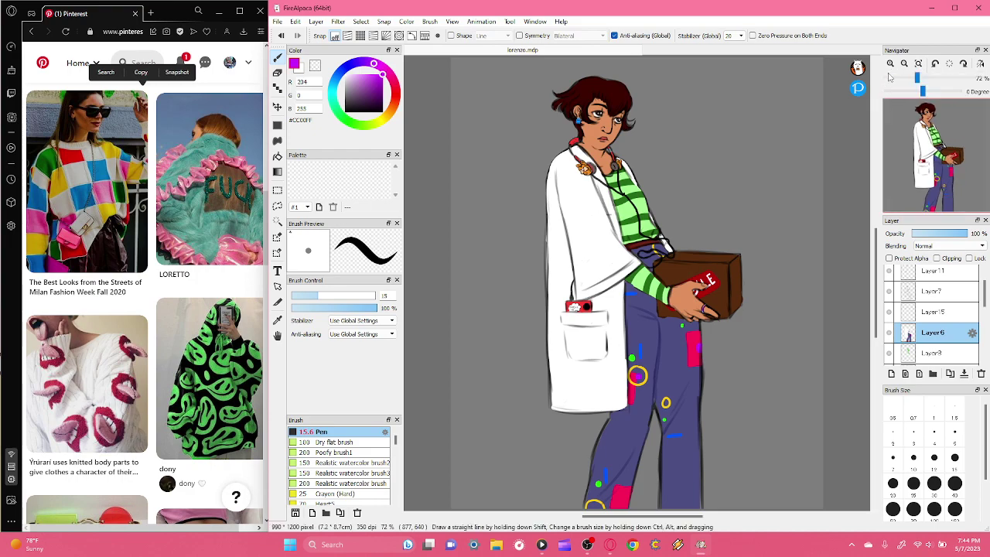
{"action": "left_click", "coordinate": [890, 64]}
{"action": "left_click", "coordinate": [890, 63]}
{"action": "left_click_drag", "start_coordinate": [937, 165], "coordinate": [939, 187]}
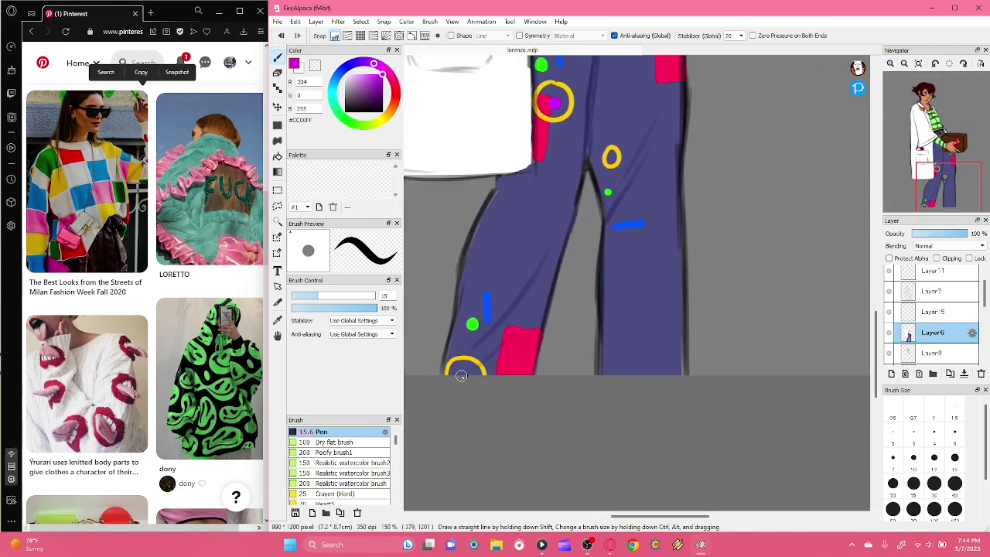
{"action": "left_click_drag", "start_coordinate": [937, 186], "coordinate": [912, 142]}
{"action": "left_click", "coordinate": [903, 65]}
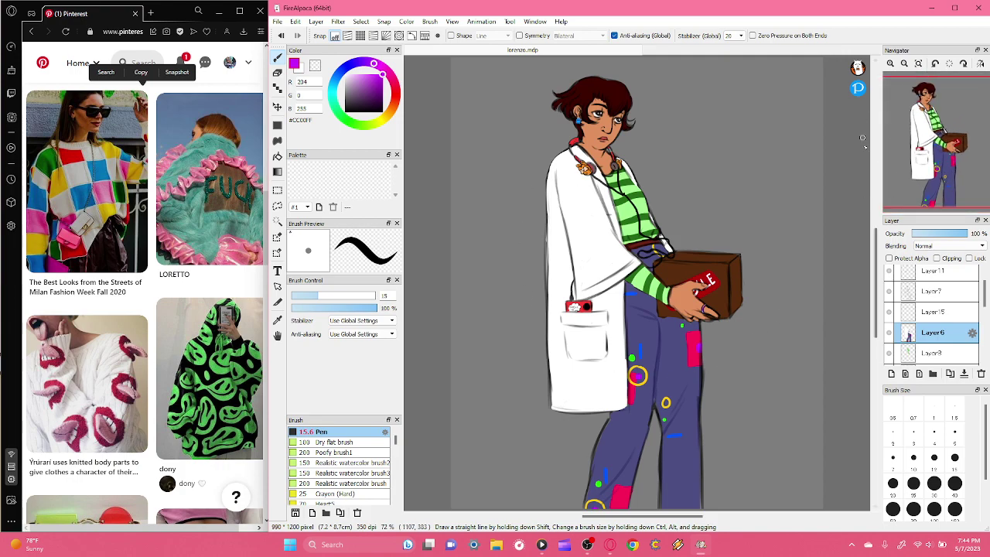
- Examine the white coat and decorated trousers alongside the patterned clothing pins on Pinterest
{"action": "left_click", "coordinate": [890, 65]}
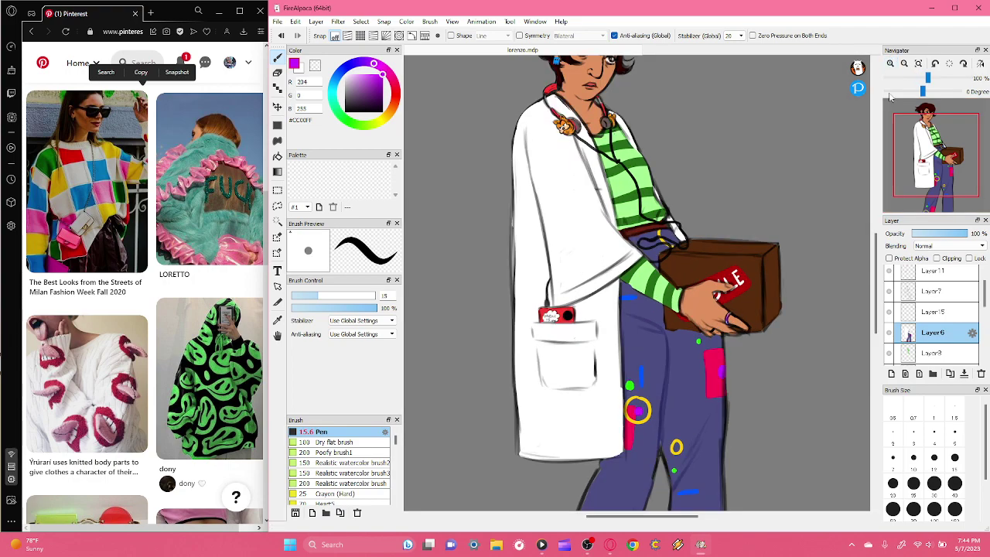
{"action": "left_click_drag", "start_coordinate": [921, 167], "coordinate": [919, 159]}
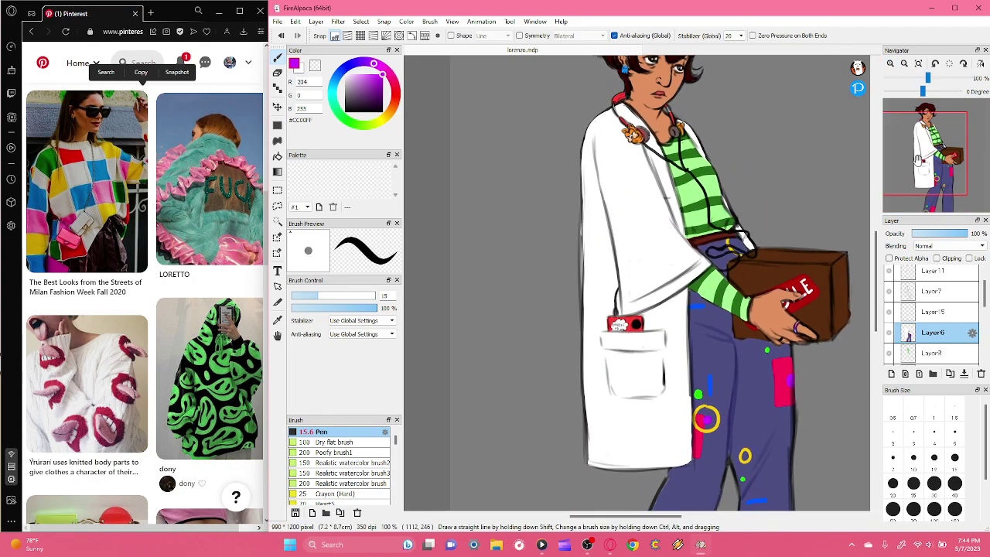
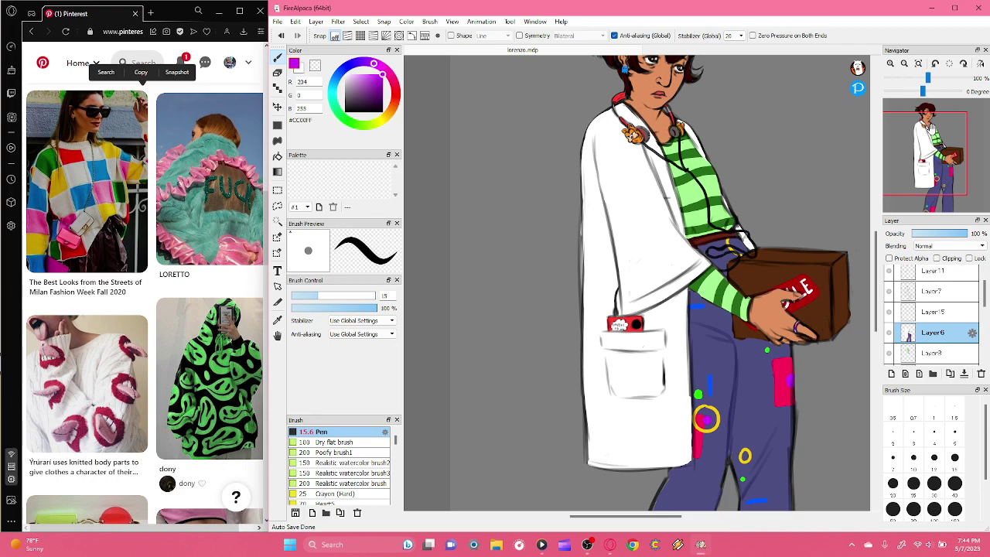
{"action": "mouse_move", "coordinate": [920, 161]}
{"action": "left_mouse_down"}
{"action": "mouse_move", "coordinate": [936, 182]}
{"action": "mouse_move", "coordinate": [931, 146]}
{"action": "left_mouse_up"}
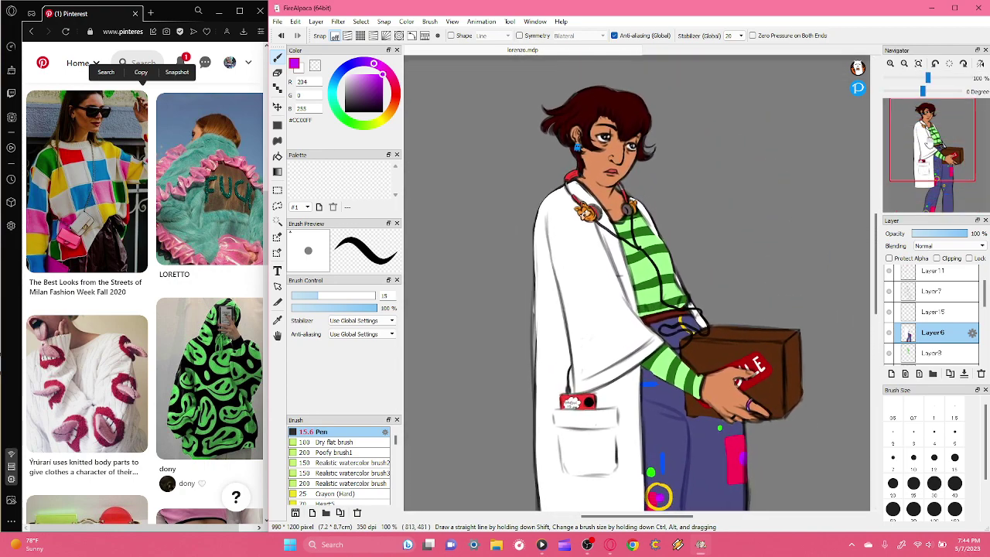
{"action": "left_click", "coordinate": [153, 248]}
{"action": "left_click_drag", "start_coordinate": [154, 249], "coordinate": [152, 303]}
{"action": "scroll", "coordinate": [120, 304], "scroll_direction": "down", "scroll_amount": 1}
{"action": "scroll", "coordinate": [87, 294], "scroll_direction": "down", "scroll_amount": 3}
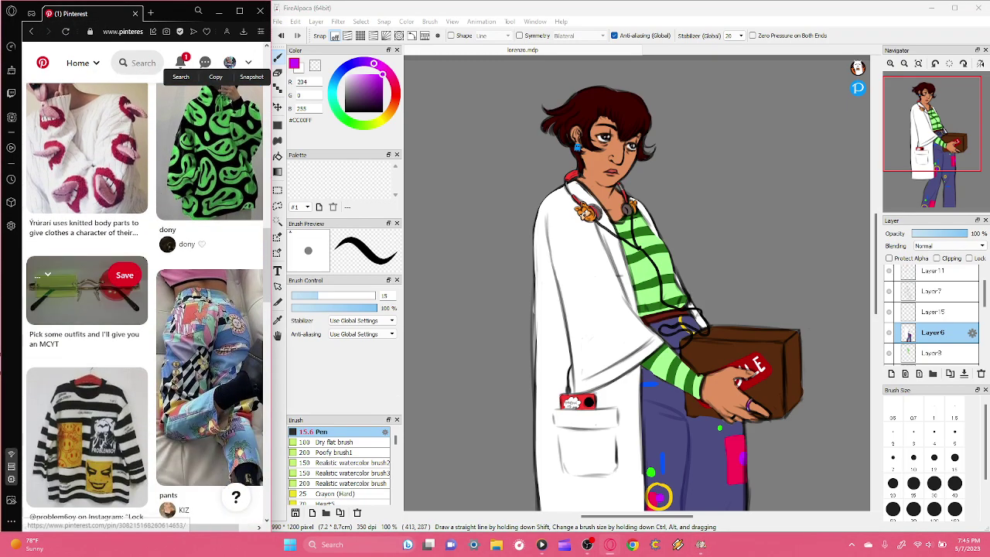
{"action": "scroll", "coordinate": [86, 294], "scroll_direction": "down", "scroll_amount": 1}
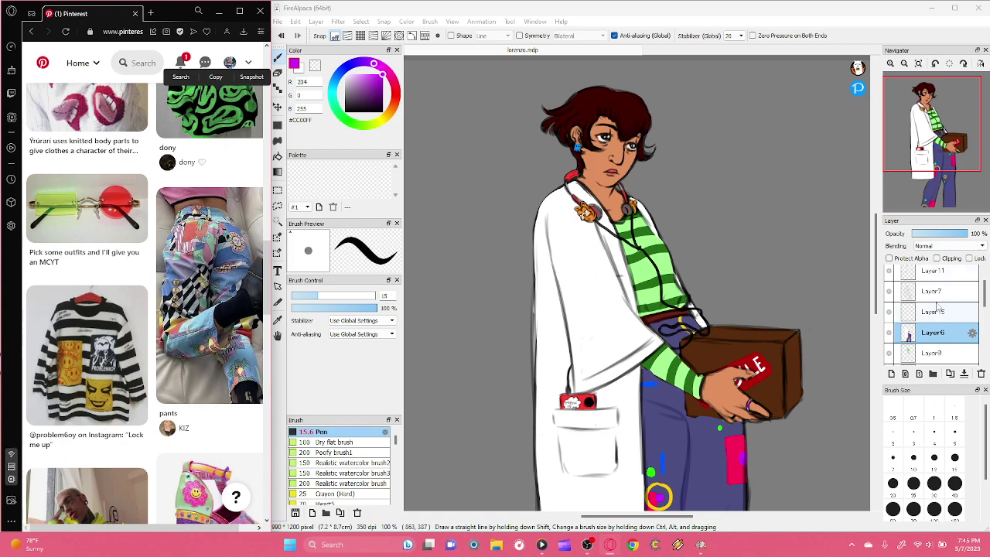
{"action": "left_click", "coordinate": [984, 288]}
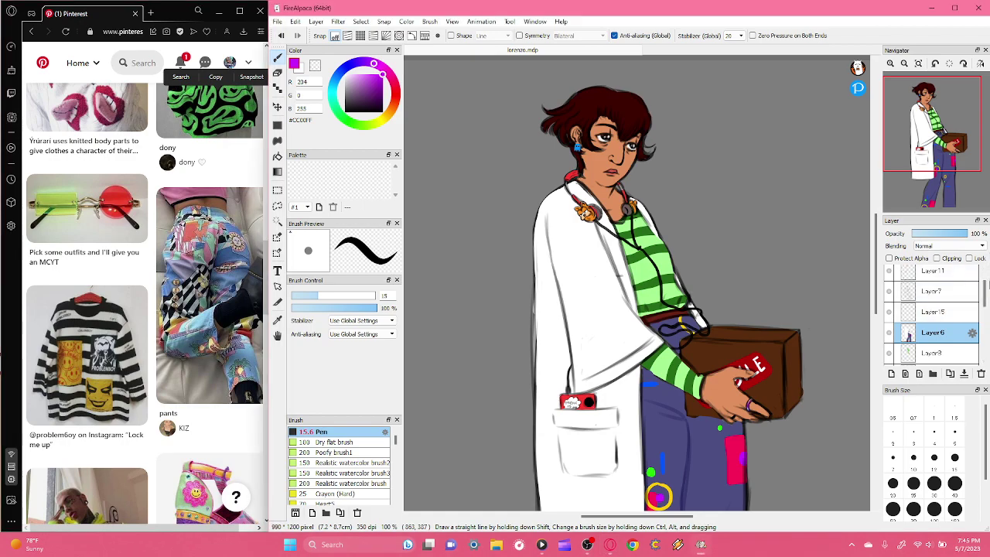
{"action": "mouse_move", "coordinate": [985, 289]}
{"action": "left_mouse_down"}
{"action": "mouse_move", "coordinate": [986, 265]}
{"action": "mouse_move", "coordinate": [984, 295]}
{"action": "mouse_move", "coordinate": [985, 280]}
{"action": "left_mouse_up"}
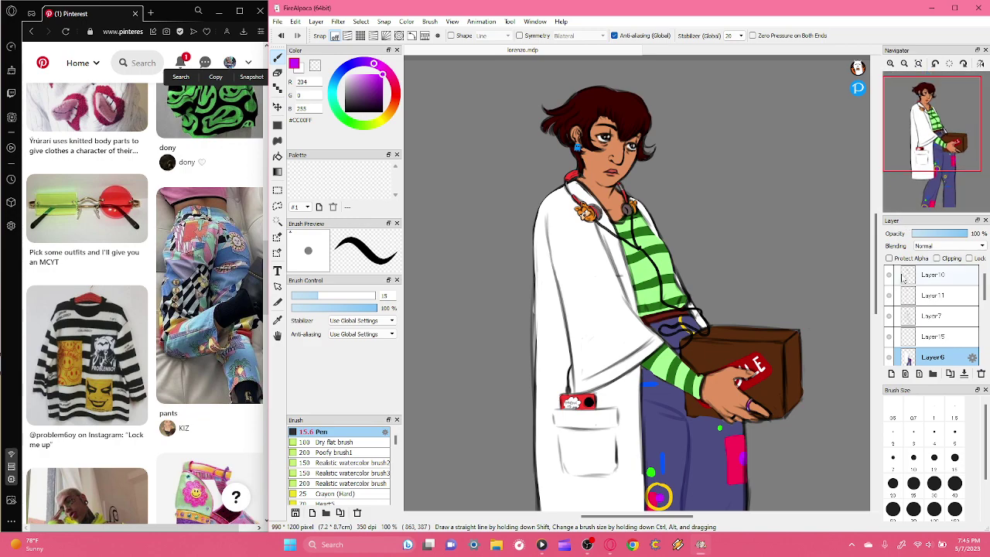
{"action": "left_click", "coordinate": [918, 64]}
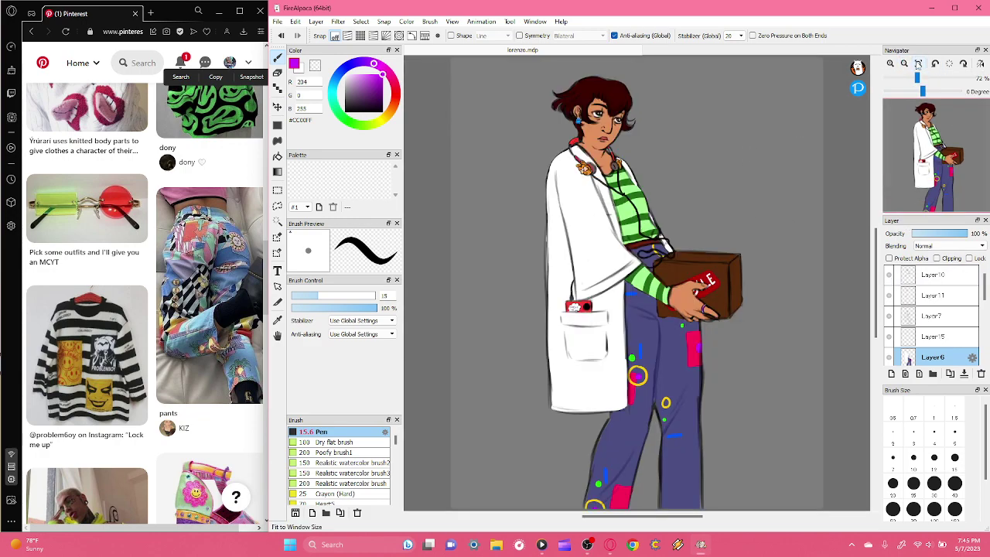
{"action": "left_click", "coordinate": [891, 65]}
{"action": "left_click", "coordinate": [891, 65]}
{"action": "left_click_drag", "start_coordinate": [925, 153], "coordinate": [938, 202]}
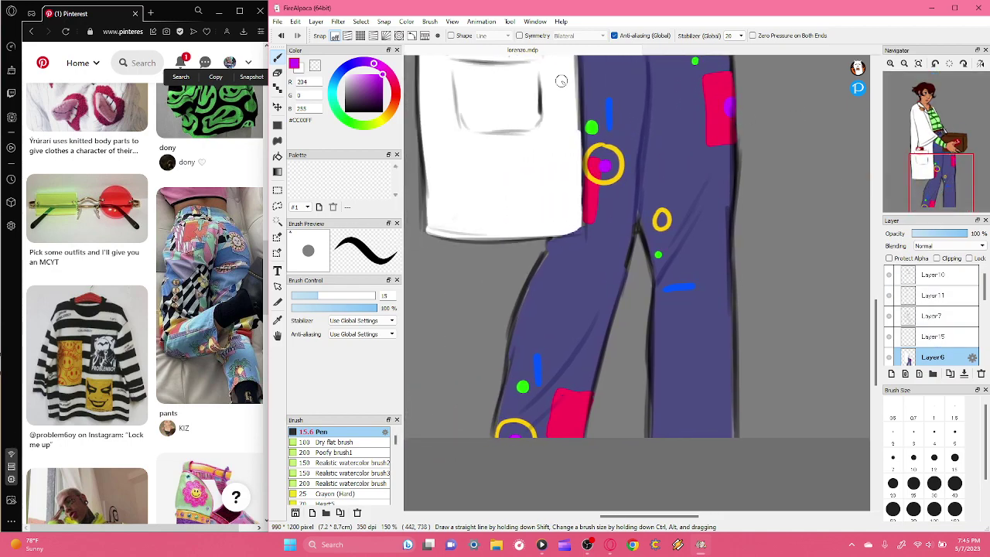
{"action": "left_click_drag", "start_coordinate": [941, 185], "coordinate": [921, 154]}
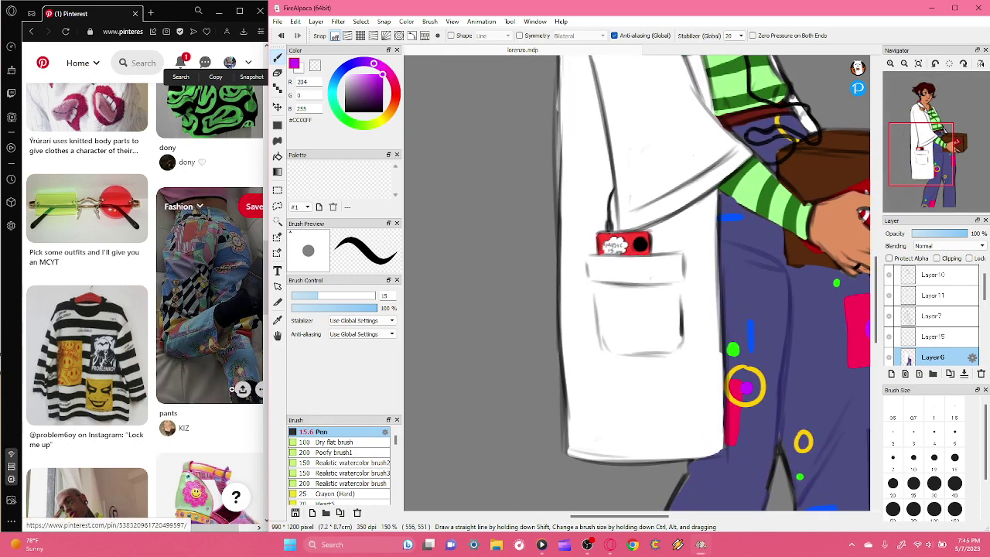
- Browse further through the Pinterest feed and open the pin of the purple sleeveless denim vest
{"action": "left_click", "coordinate": [217, 243]}
{"action": "scroll", "coordinate": [219, 246], "scroll_direction": "down", "scroll_amount": 7}
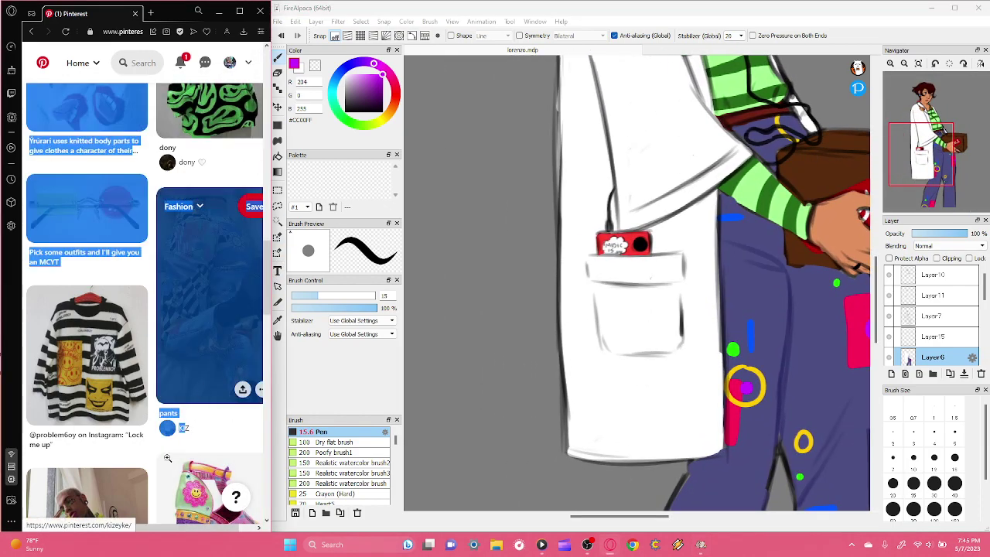
{"action": "scroll", "coordinate": [143, 280], "scroll_direction": "down", "scroll_amount": 10}
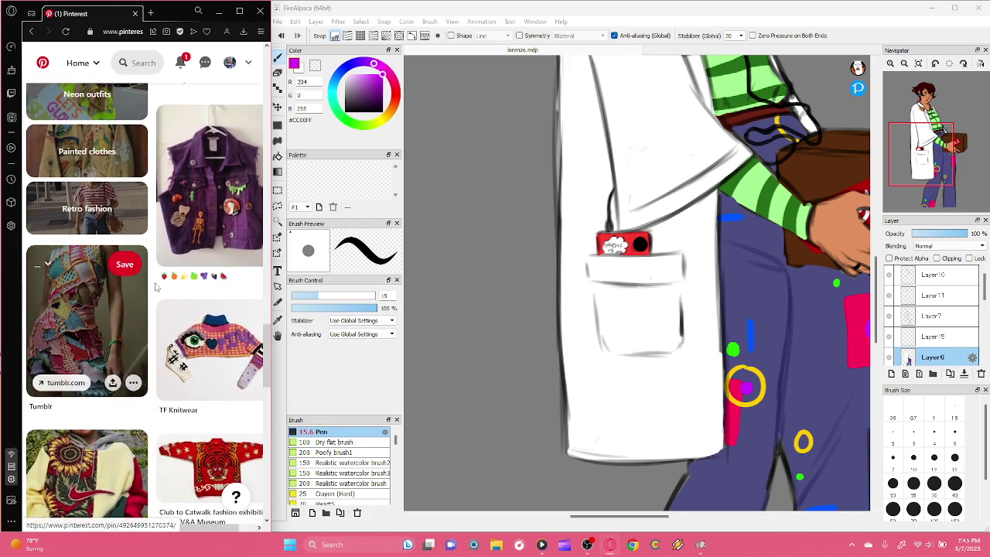
{"action": "scroll", "coordinate": [152, 311], "scroll_direction": "down", "scroll_amount": 2}
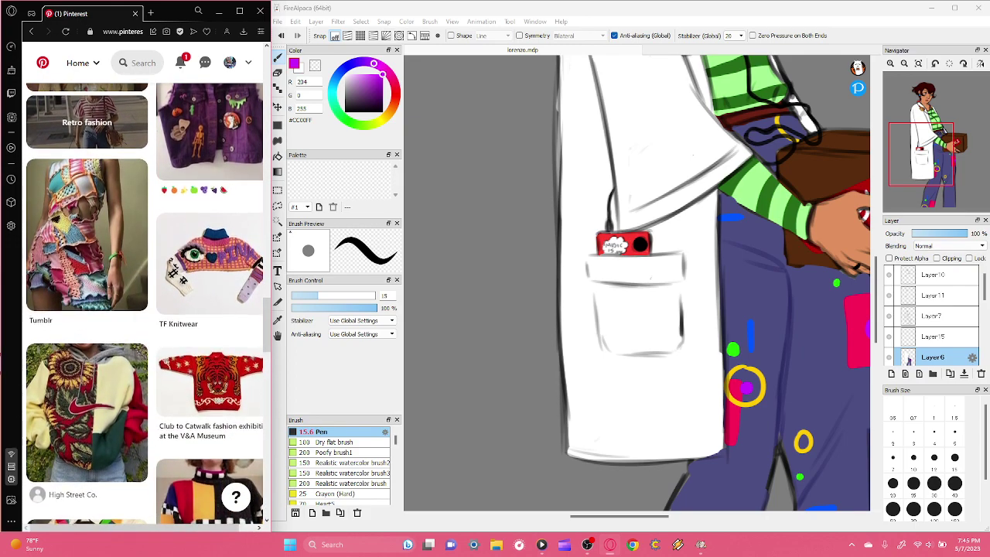
{"action": "scroll", "coordinate": [256, 201], "scroll_direction": "up", "scroll_amount": 2}
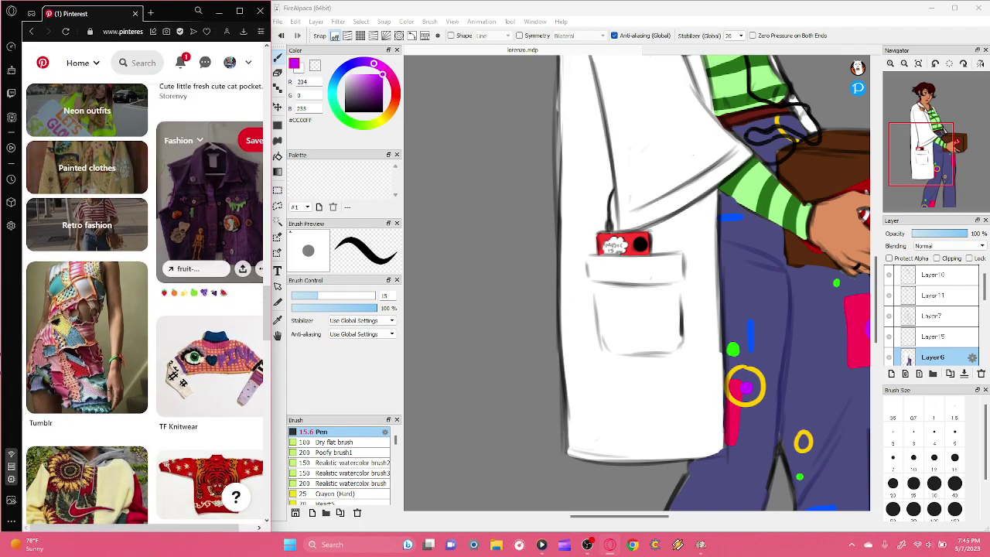
{"action": "left_click", "coordinate": [224, 224]}
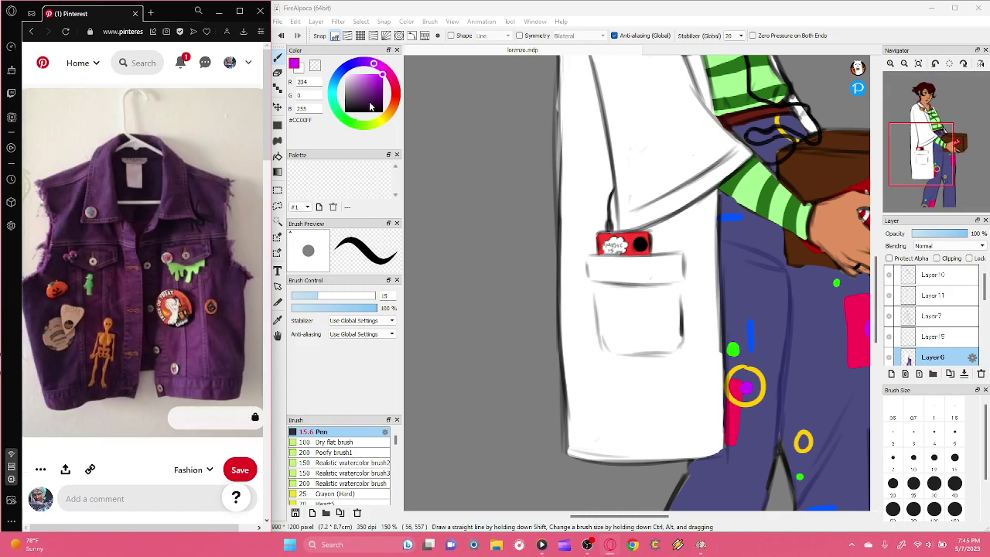
- Paint solid green #66C15B slime dripping from under the coat's pocket flap with the Pen at size 8, redoing the first outline
{"action": "left_click_drag", "start_coordinate": [353, 123], "coordinate": [345, 119]}
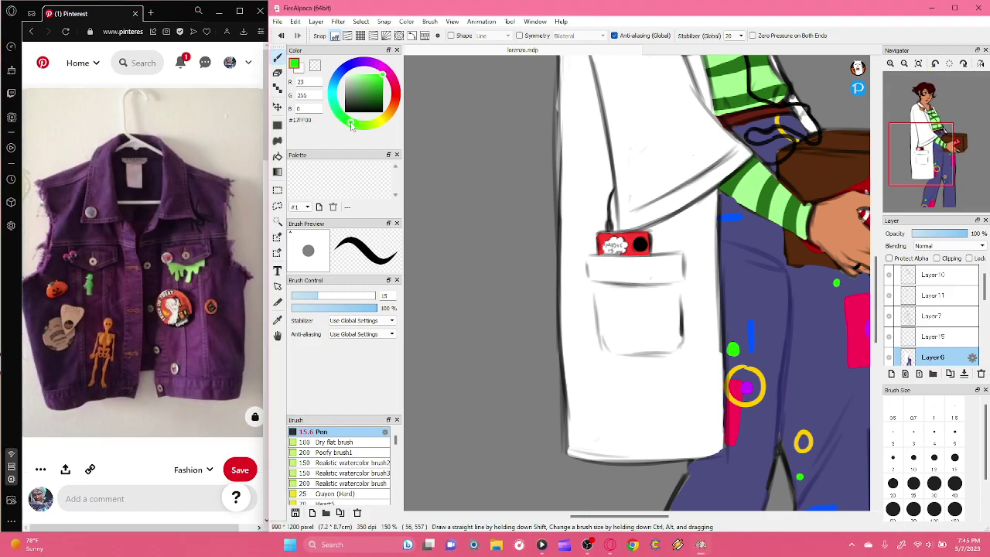
{"action": "left_click_drag", "start_coordinate": [358, 86], "coordinate": [364, 83]}
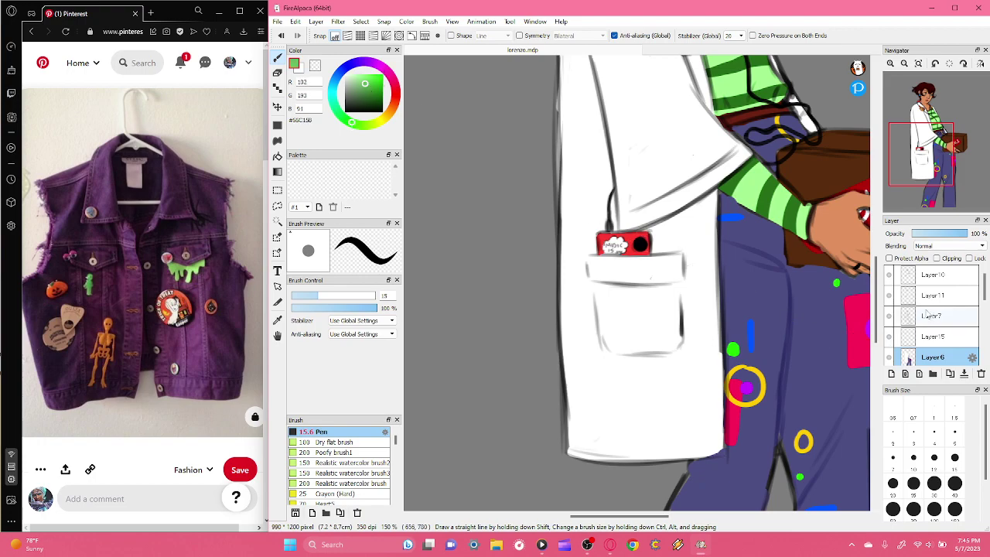
{"action": "scroll", "coordinate": [562, 282], "scroll_direction": "up", "scroll_amount": 2}
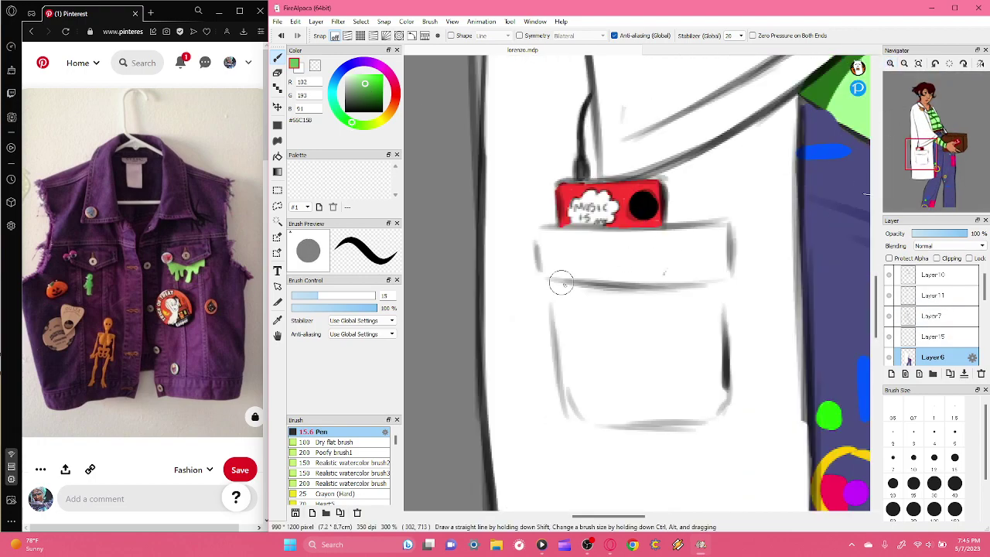
{"action": "left_click", "coordinate": [305, 295]}
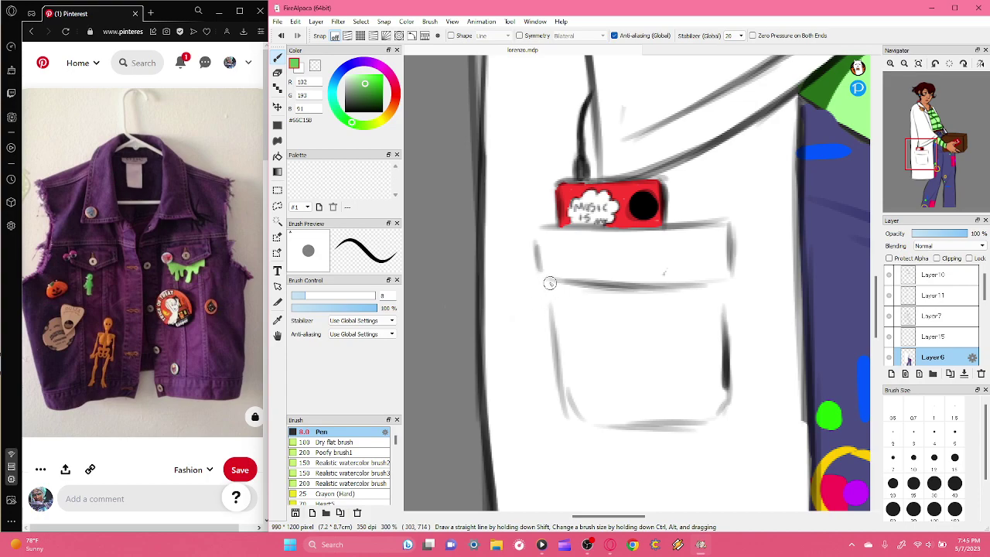
{"action": "mouse_move", "coordinate": [546, 281]}
{"action": "left_mouse_down"}
{"action": "mouse_move", "coordinate": [580, 292]}
{"action": "mouse_move", "coordinate": [588, 384]}
{"action": "mouse_move", "coordinate": [592, 300]}
{"action": "left_mouse_up"}
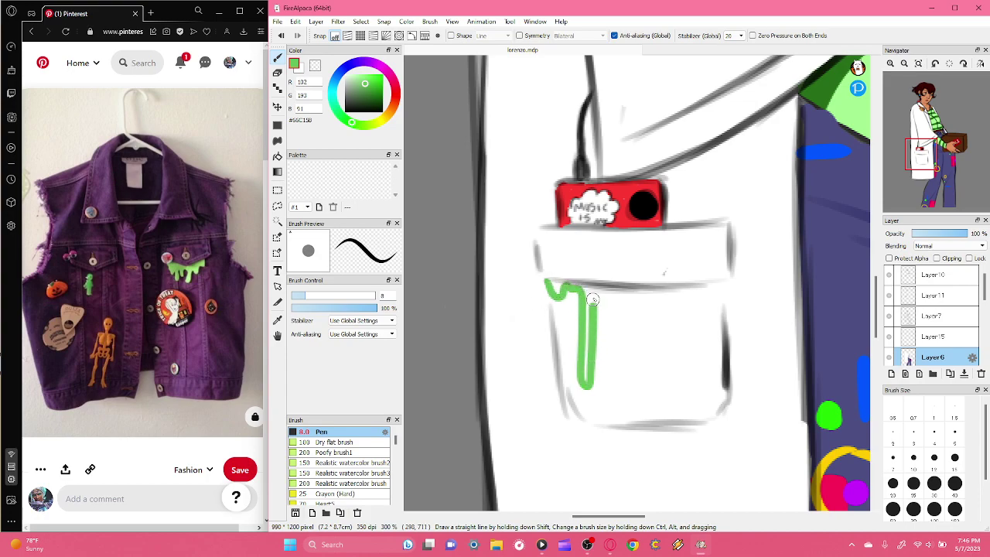
{"action": "key", "text": "ctrl+z"}
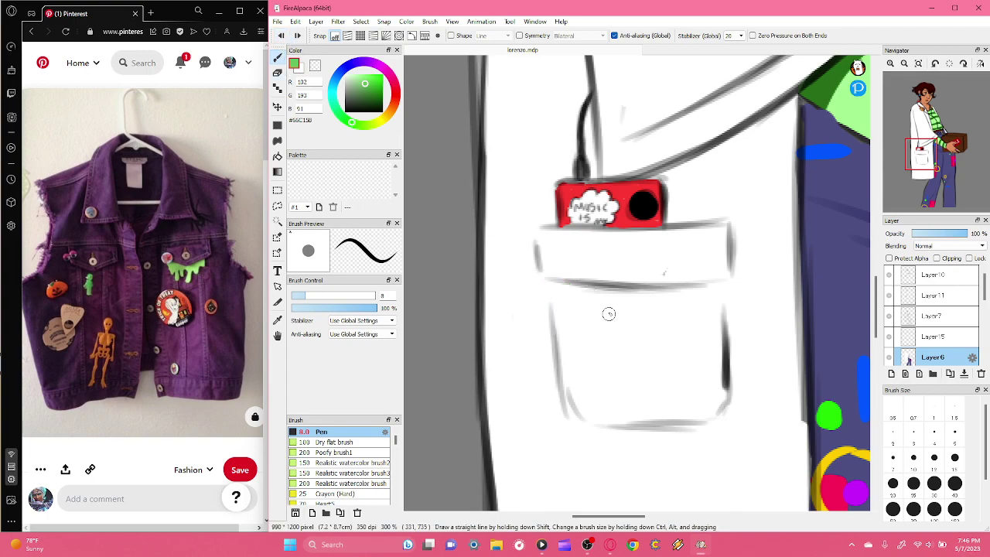
{"action": "mouse_move", "coordinate": [546, 281]}
{"action": "left_mouse_down"}
{"action": "mouse_move", "coordinate": [570, 286]}
{"action": "mouse_move", "coordinate": [596, 303]}
{"action": "mouse_move", "coordinate": [611, 401]}
{"action": "mouse_move", "coordinate": [626, 296]}
{"action": "mouse_move", "coordinate": [662, 291]}
{"action": "mouse_move", "coordinate": [672, 322]}
{"action": "mouse_move", "coordinate": [685, 327]}
{"action": "mouse_move", "coordinate": [691, 294]}
{"action": "mouse_move", "coordinate": [708, 286]}
{"action": "mouse_move", "coordinate": [719, 294]}
{"action": "mouse_move", "coordinate": [720, 280]}
{"action": "mouse_move", "coordinate": [551, 282]}
{"action": "mouse_move", "coordinate": [605, 299]}
{"action": "mouse_move", "coordinate": [608, 315]}
{"action": "mouse_move", "coordinate": [603, 296]}
{"action": "mouse_move", "coordinate": [625, 291]}
{"action": "mouse_move", "coordinate": [611, 337]}
{"action": "mouse_move", "coordinate": [611, 287]}
{"action": "mouse_move", "coordinate": [611, 367]}
{"action": "mouse_move", "coordinate": [605, 309]}
{"action": "mouse_move", "coordinate": [609, 392]}
{"action": "left_mouse_up"}
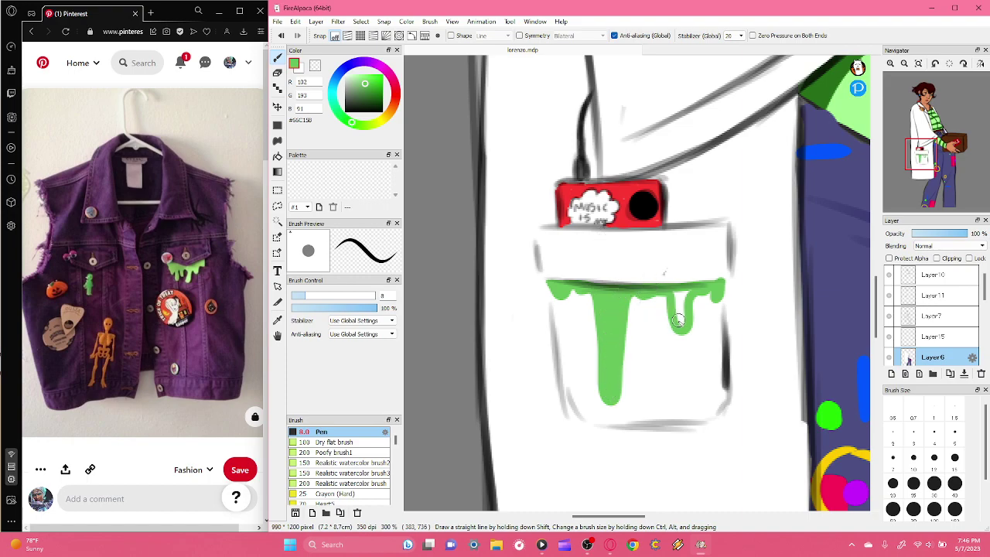
{"action": "left_click_drag", "start_coordinate": [682, 307], "coordinate": [685, 293]}
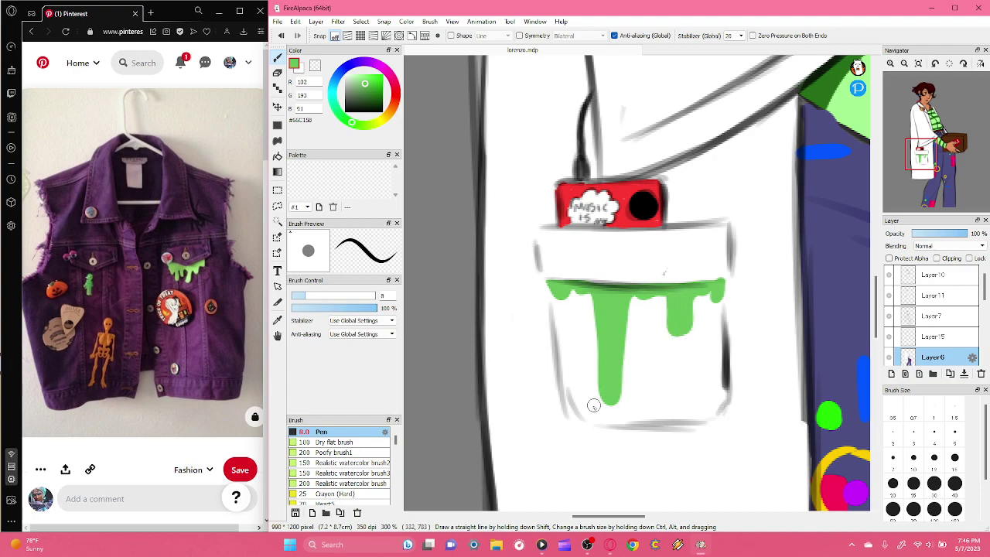
{"action": "left_click", "coordinate": [904, 64]}
{"action": "left_click", "coordinate": [918, 63]}
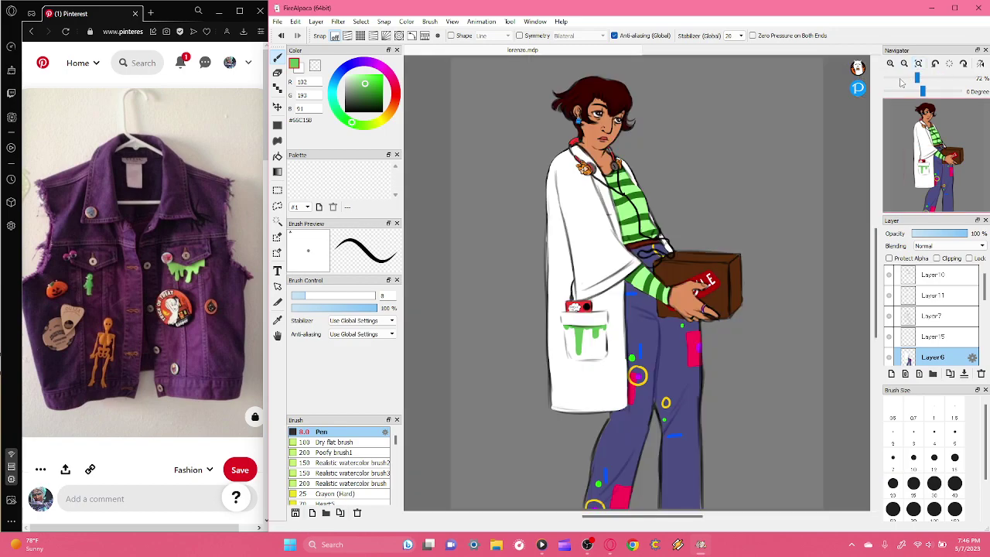
- Add white #FFFFFF dashed stitching with the Pen at size 4.7 to the two upper pink-red patches and their neighbouring purple dots
{"action": "left_click", "coordinate": [890, 63]}
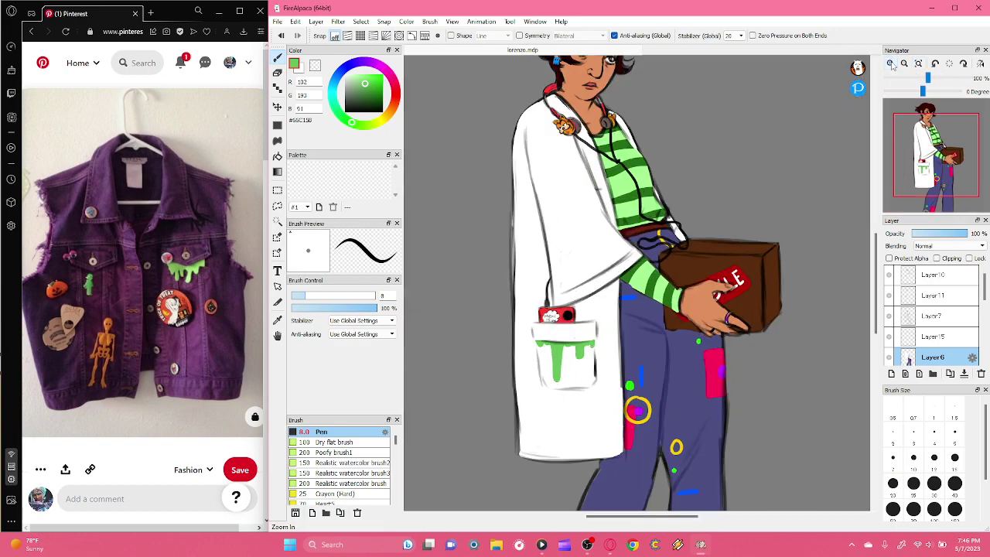
{"action": "mouse_move", "coordinate": [931, 156]}
{"action": "left_mouse_down"}
{"action": "mouse_move", "coordinate": [934, 189]}
{"action": "mouse_move", "coordinate": [935, 158]}
{"action": "mouse_move", "coordinate": [934, 174]}
{"action": "left_mouse_up"}
{"action": "left_click", "coordinate": [890, 64]}
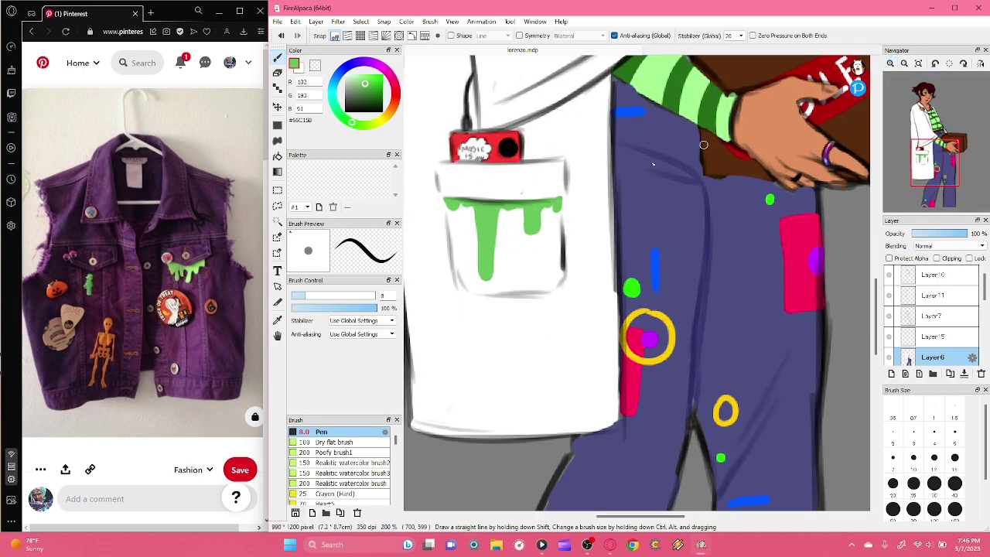
{"action": "key", "text": "x"}
{"action": "scroll", "coordinate": [980, 296], "scroll_direction": "down", "scroll_amount": 3}
{"action": "left_click", "coordinate": [300, 296]}
{"action": "left_click_drag", "start_coordinate": [934, 173], "coordinate": [939, 179]}
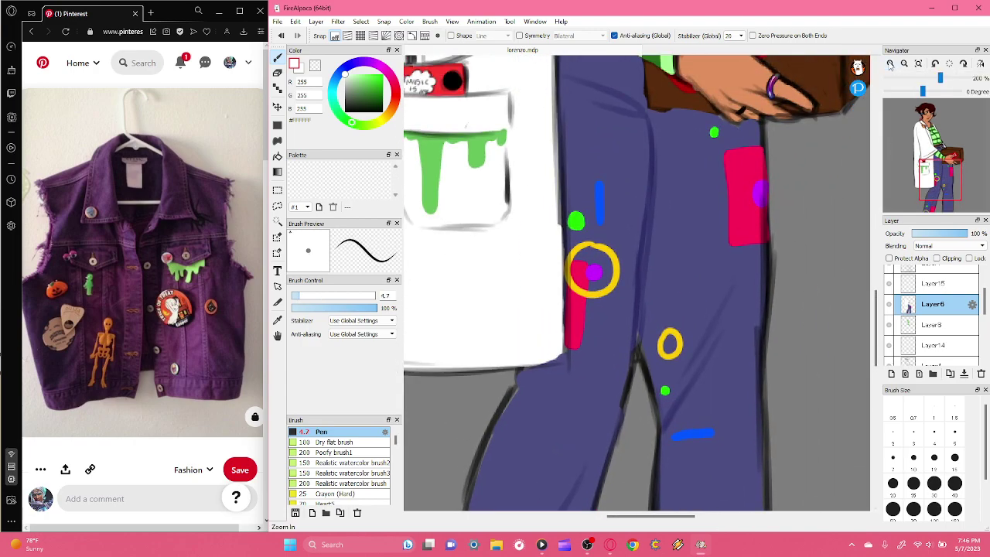
{"action": "left_click", "coordinate": [889, 64]}
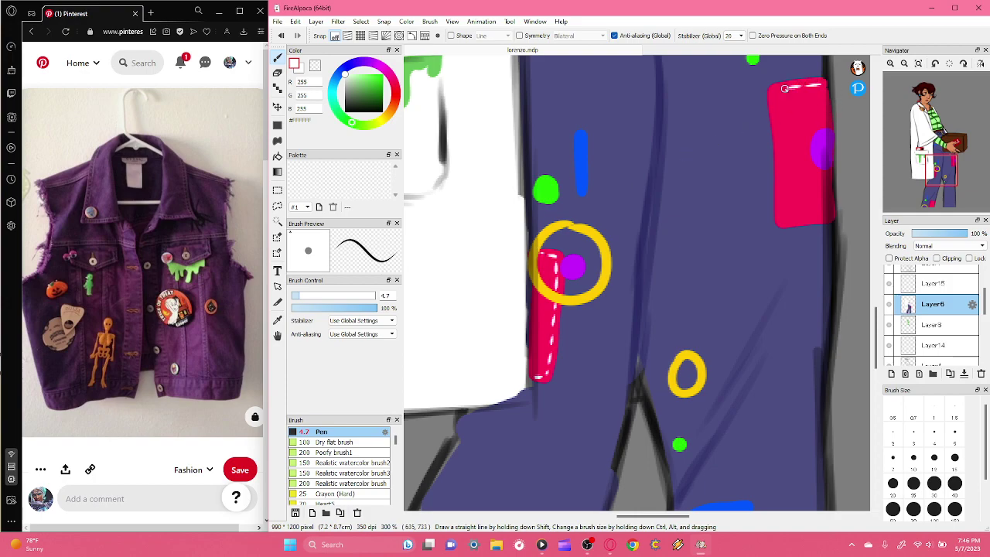
{"action": "mouse_move", "coordinate": [776, 92]}
{"action": "left_mouse_down"}
{"action": "mouse_move", "coordinate": [780, 219]}
{"action": "mouse_move", "coordinate": [824, 217]}
{"action": "left_mouse_up"}
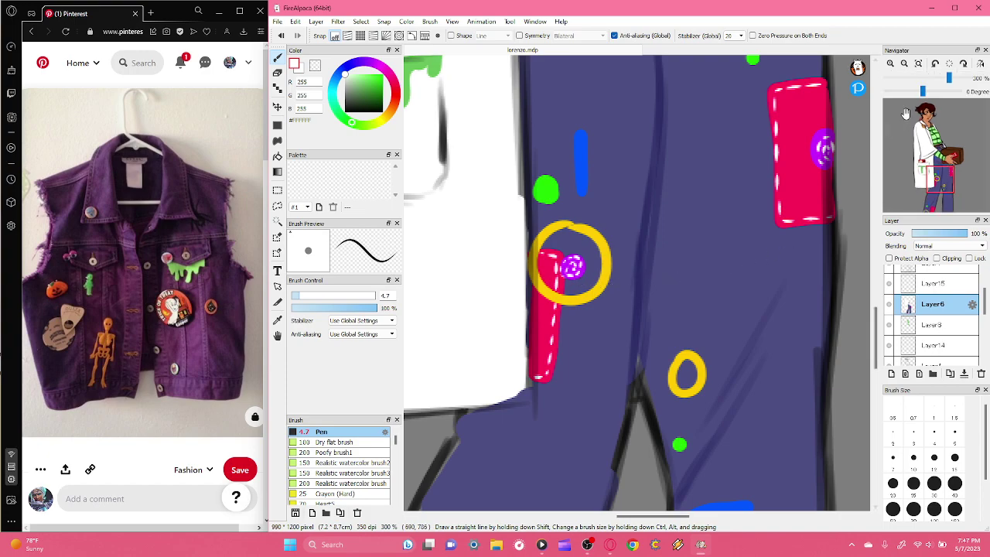
- Add white dashed stitching along the edges of the pink-red patch at the trouser hem
{"action": "scroll", "coordinate": [913, 154], "scroll_direction": "down", "scroll_amount": 2}
{"action": "left_click_drag", "start_coordinate": [937, 175], "coordinate": [929, 209]}
{"action": "left_click", "coordinate": [891, 65]}
{"action": "left_click", "coordinate": [891, 65]}
{"action": "left_click", "coordinate": [890, 65]}
{"action": "mouse_move", "coordinate": [632, 349]}
{"action": "left_mouse_down"}
{"action": "mouse_move", "coordinate": [625, 317]}
{"action": "mouse_move", "coordinate": [651, 225]}
{"action": "mouse_move", "coordinate": [735, 238]}
{"action": "left_mouse_up"}
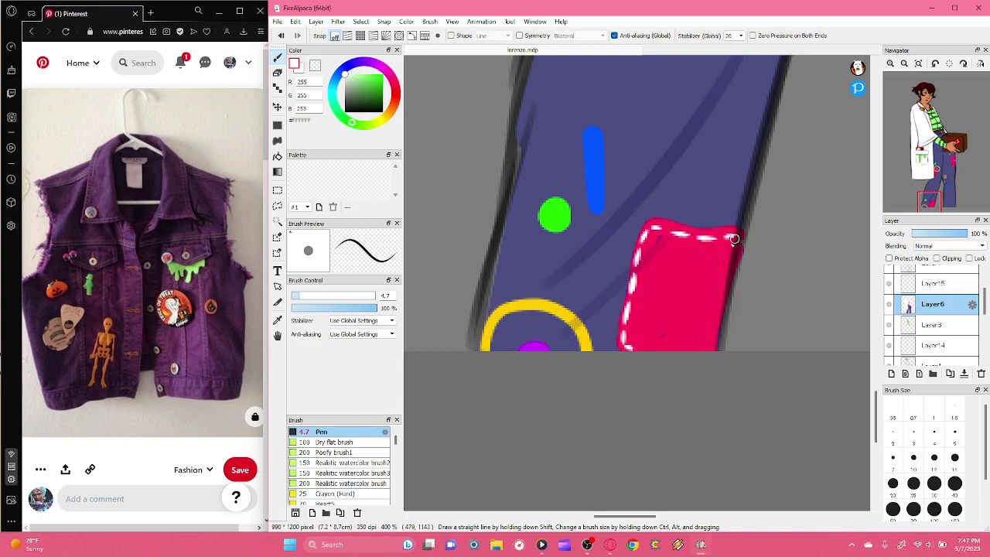
- Add white dashed stitching to the yellow arc and the purple dot at the trouser hem
{"action": "left_click", "coordinate": [918, 63]}
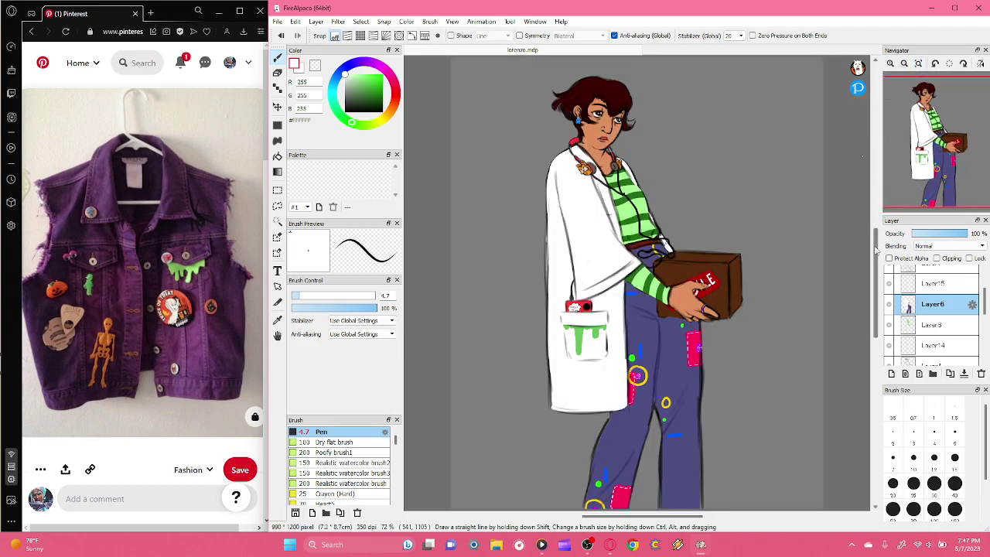
{"action": "scroll", "coordinate": [634, 283], "scroll_direction": "down", "scroll_amount": 3}
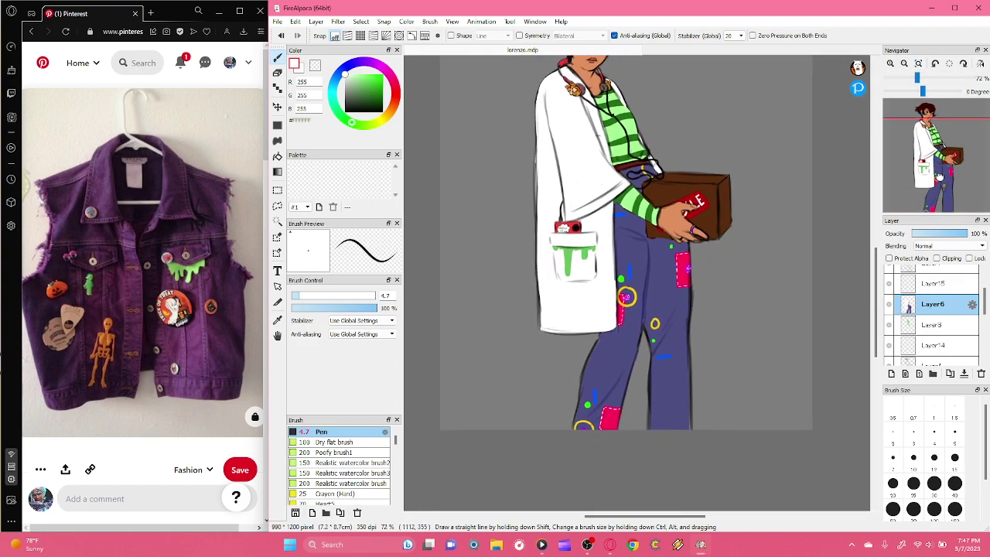
{"action": "left_click_drag", "start_coordinate": [634, 283], "coordinate": [668, 208]}
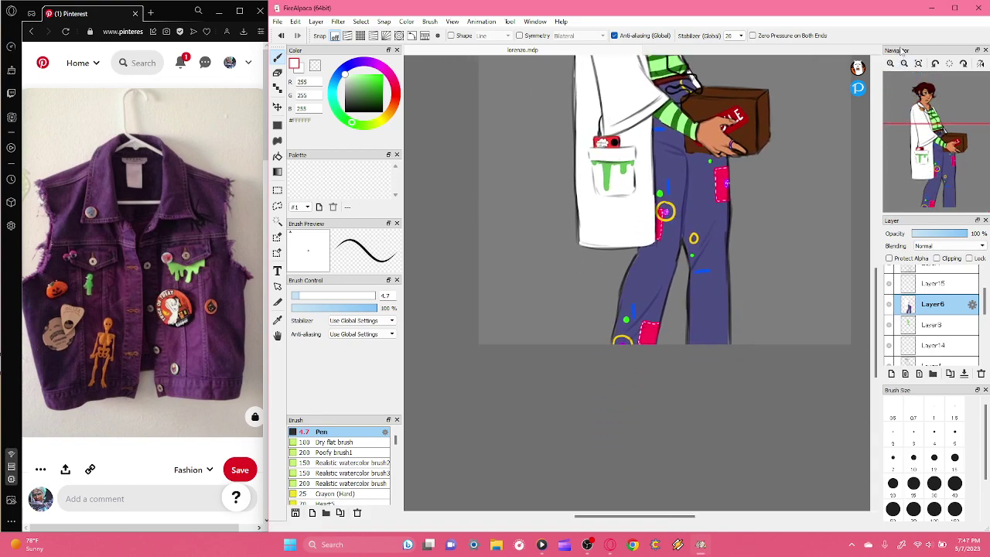
{"action": "left_click", "coordinate": [891, 64]}
{"action": "left_click", "coordinate": [890, 63]}
{"action": "left_click", "coordinate": [890, 63]}
{"action": "left_click", "coordinate": [890, 63]}
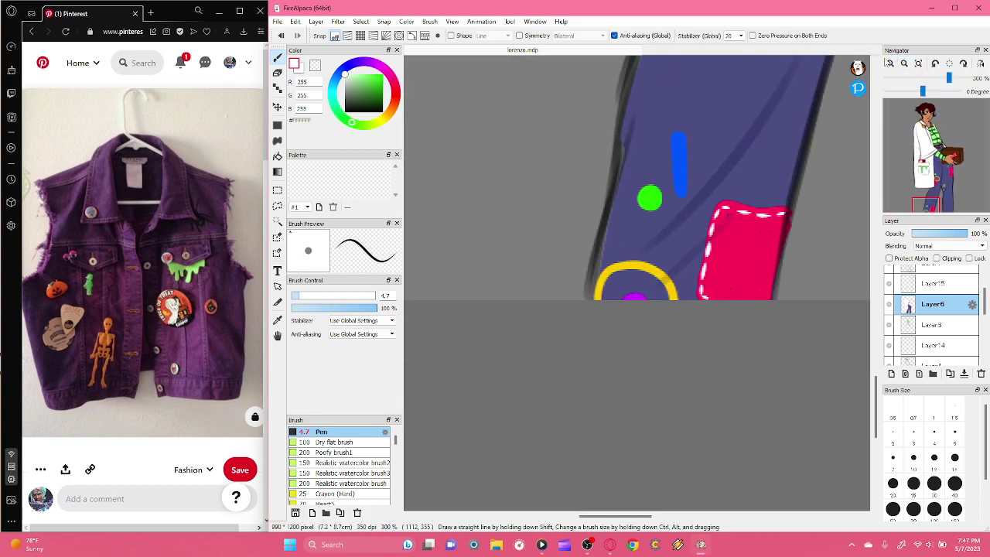
{"action": "left_click", "coordinate": [890, 64]}
{"action": "left_click", "coordinate": [890, 63]}
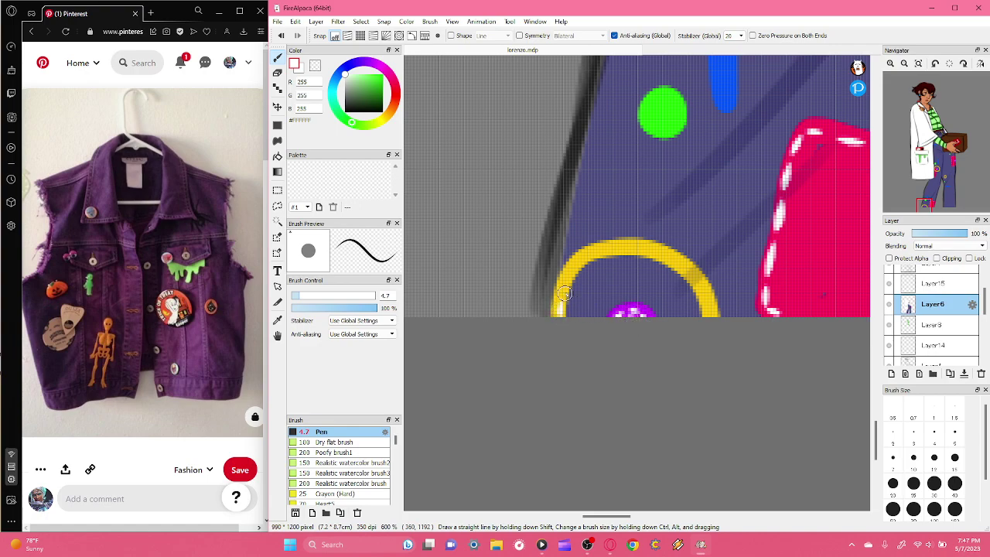
{"action": "mouse_move", "coordinate": [576, 269]}
{"action": "left_mouse_down"}
{"action": "mouse_move", "coordinate": [632, 247]}
{"action": "mouse_move", "coordinate": [672, 261]}
{"action": "mouse_move", "coordinate": [707, 305]}
{"action": "mouse_move", "coordinate": [713, 337]}
{"action": "left_mouse_up"}
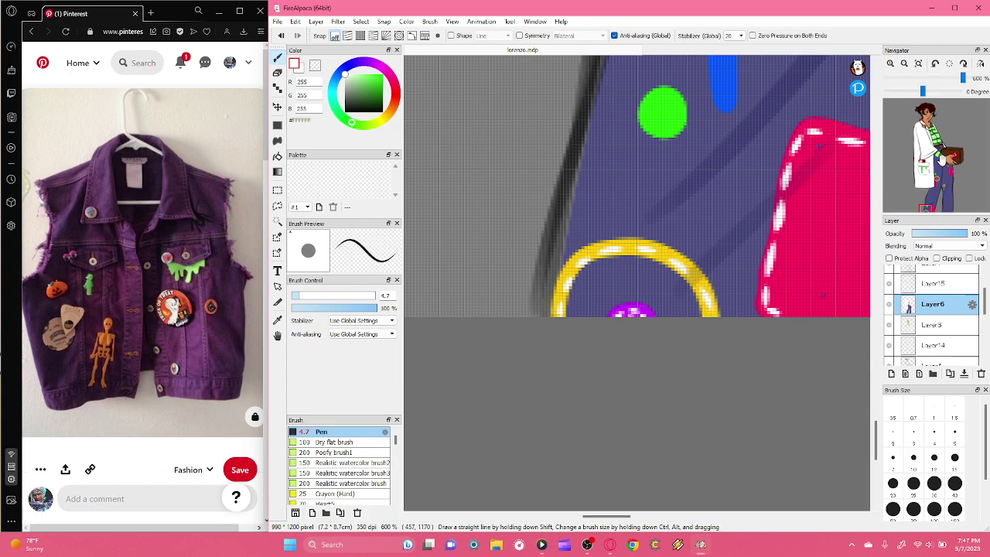
- Add white dashed stitching to the two yellow rings on the upper trousers and the yellow curve below the belt
{"action": "left_click", "coordinate": [938, 164]}
{"action": "left_click_drag", "start_coordinate": [938, 164], "coordinate": [936, 170]}
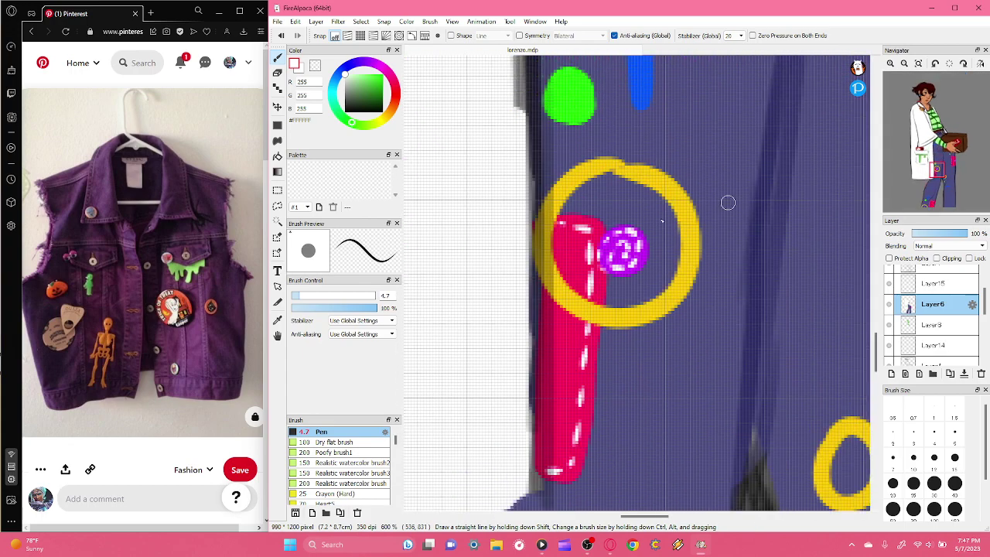
{"action": "mouse_move", "coordinate": [547, 246]}
{"action": "left_mouse_down"}
{"action": "mouse_move", "coordinate": [542, 225]}
{"action": "mouse_move", "coordinate": [555, 198]}
{"action": "mouse_move", "coordinate": [593, 167]}
{"action": "mouse_move", "coordinate": [662, 184]}
{"action": "mouse_move", "coordinate": [682, 207]}
{"action": "mouse_move", "coordinate": [690, 252]}
{"action": "mouse_move", "coordinate": [676, 290]}
{"action": "mouse_move", "coordinate": [634, 317]}
{"action": "mouse_move", "coordinate": [613, 317]}
{"action": "left_mouse_up"}
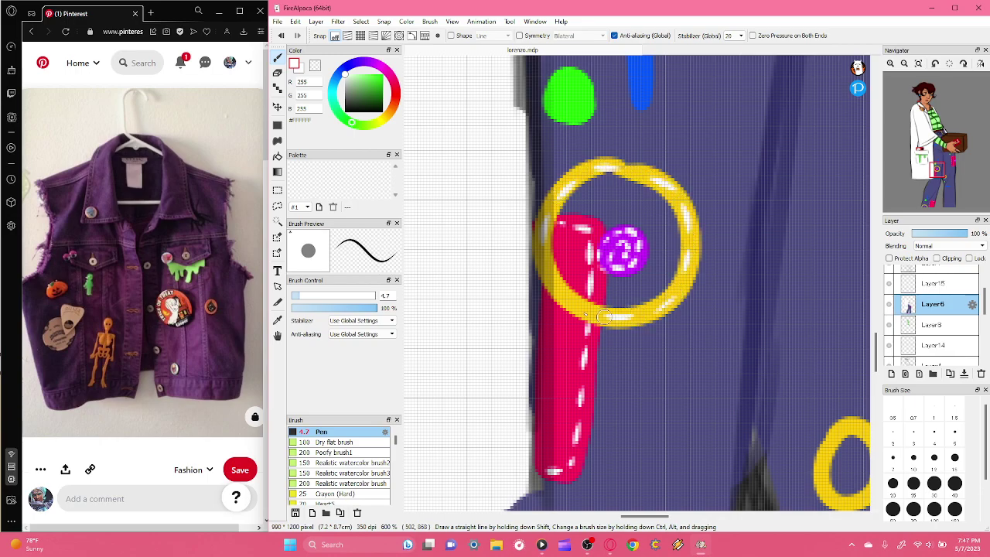
{"action": "left_click_drag", "start_coordinate": [935, 185], "coordinate": [940, 184]}
{"action": "mouse_move", "coordinate": [587, 298]}
{"action": "left_mouse_down"}
{"action": "mouse_move", "coordinate": [617, 304]}
{"action": "mouse_move", "coordinate": [642, 285]}
{"action": "mouse_move", "coordinate": [651, 251]}
{"action": "mouse_move", "coordinate": [633, 229]}
{"action": "mouse_move", "coordinate": [608, 225]}
{"action": "mouse_move", "coordinate": [592, 265]}
{"action": "mouse_move", "coordinate": [607, 292]}
{"action": "left_mouse_up"}
{"action": "left_click", "coordinate": [903, 64]}
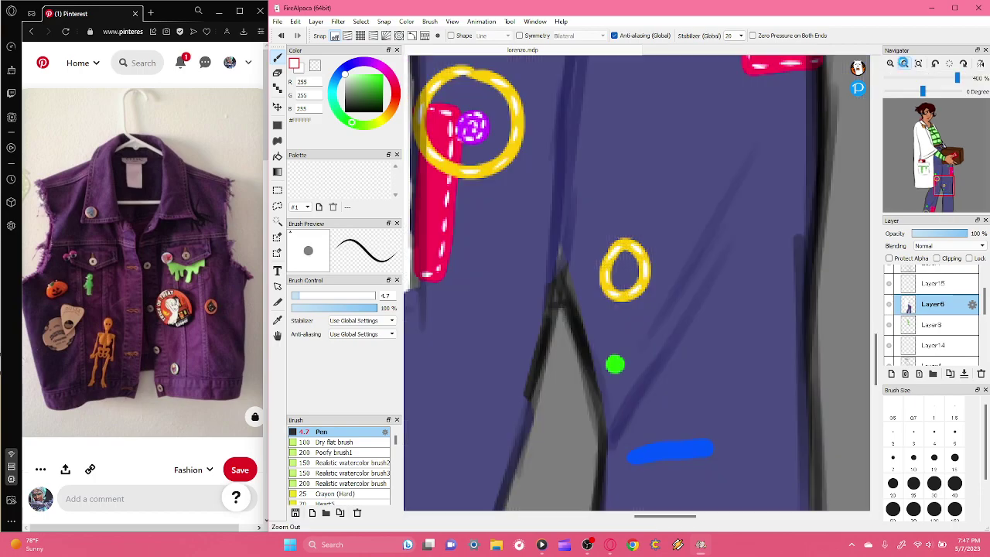
{"action": "left_click", "coordinate": [903, 63]}
{"action": "mouse_move", "coordinate": [939, 138]}
{"action": "left_mouse_down"}
{"action": "mouse_move", "coordinate": [941, 209]}
{"action": "mouse_move", "coordinate": [936, 156]}
{"action": "left_mouse_up"}
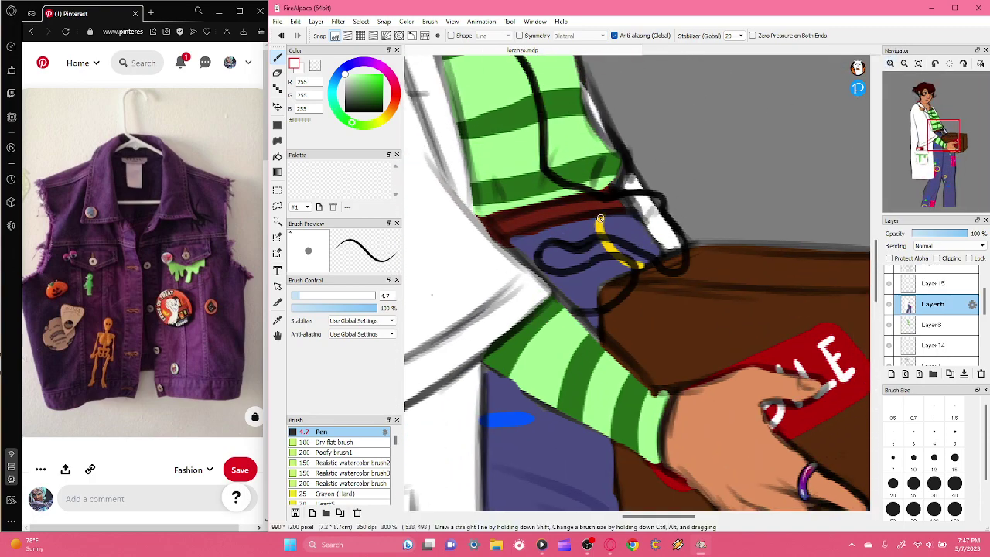
- Stitch white dashes onto the blue strokes on both trouser legs and the green dots beside the thigh and ankle strokes
{"action": "left_click_drag", "start_coordinate": [954, 146], "coordinate": [942, 200]}
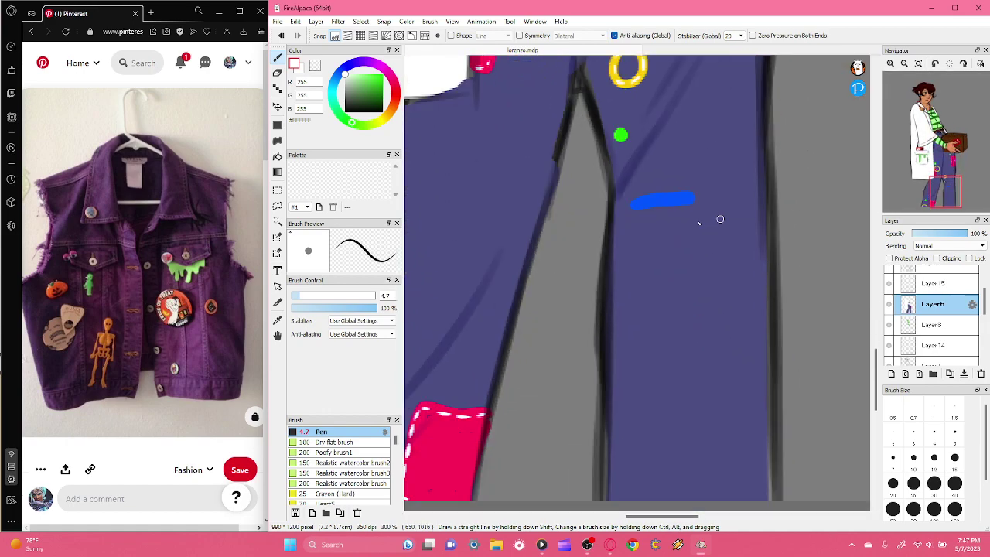
{"action": "left_click_drag", "start_coordinate": [655, 202], "coordinate": [678, 200]}
{"action": "mouse_move", "coordinate": [946, 190]}
{"action": "left_mouse_down"}
{"action": "mouse_move", "coordinate": [930, 188]}
{"action": "mouse_move", "coordinate": [928, 198]}
{"action": "left_mouse_up"}
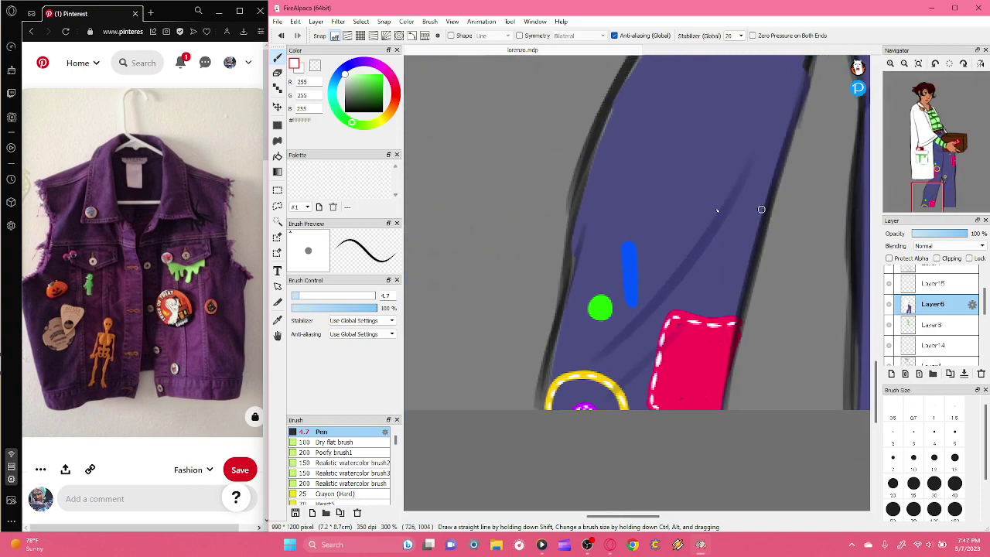
{"action": "mouse_move", "coordinate": [628, 250]}
{"action": "left_mouse_down"}
{"action": "mouse_move", "coordinate": [627, 314]}
{"action": "mouse_move", "coordinate": [608, 306]}
{"action": "left_mouse_up"}
{"action": "left_click_drag", "start_coordinate": [948, 184], "coordinate": [938, 165]}
{"action": "left_click_drag", "start_coordinate": [637, 205], "coordinate": [638, 253]}
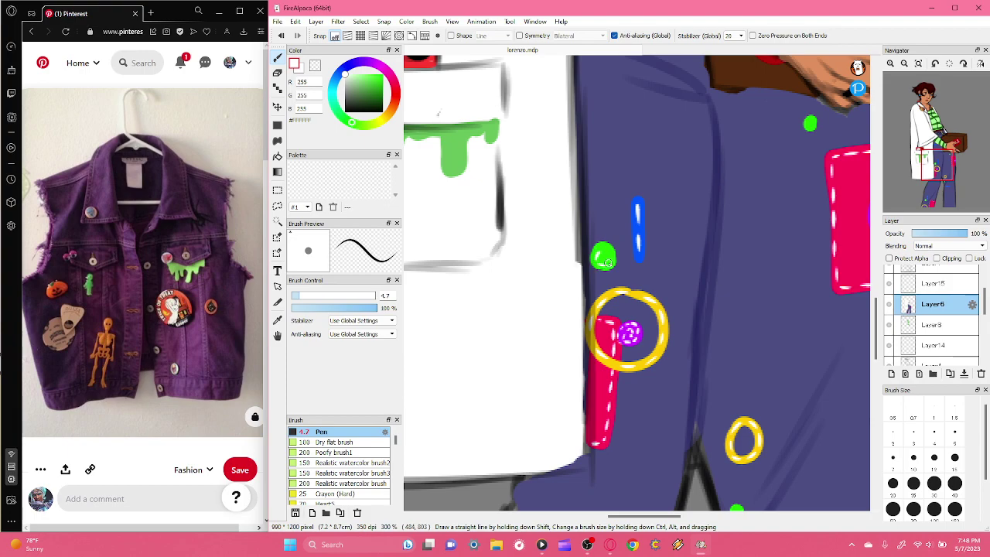
{"action": "mouse_move", "coordinate": [936, 163]}
{"action": "left_mouse_down"}
{"action": "mouse_move", "coordinate": [953, 197]}
{"action": "mouse_move", "coordinate": [936, 199]}
{"action": "left_mouse_up"}
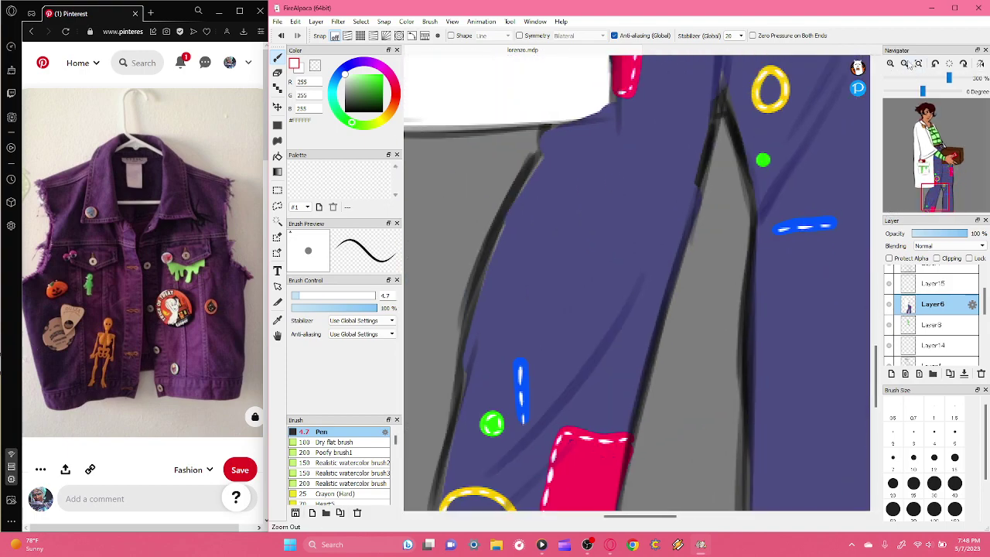
- Add white dashed stitching to the short blue stroke on the trousers just beneath the striped sleeve
{"action": "left_click", "coordinate": [904, 64]}
{"action": "left_click", "coordinate": [918, 64]}
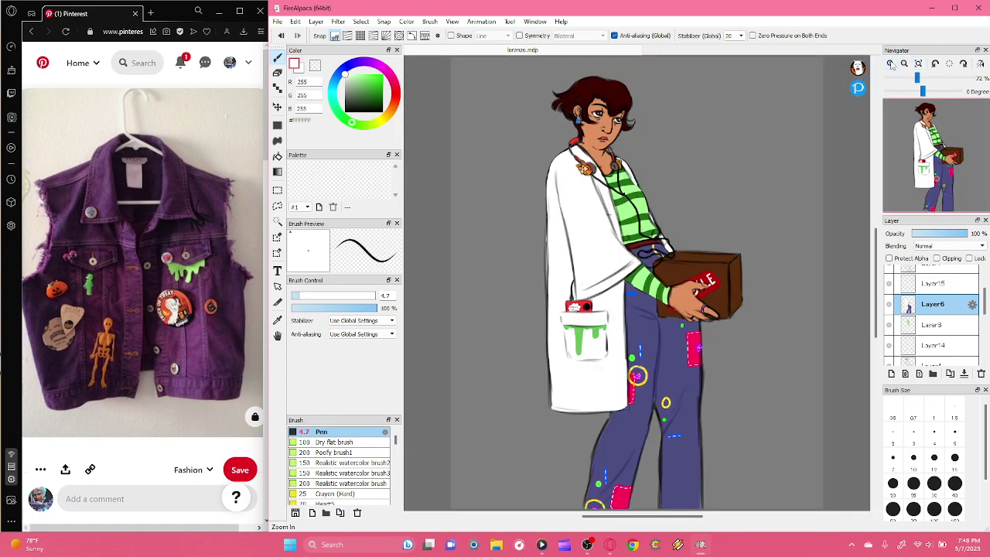
{"action": "left_click", "coordinate": [891, 64]}
{"action": "left_click", "coordinate": [891, 63]}
{"action": "left_click", "coordinate": [891, 64]}
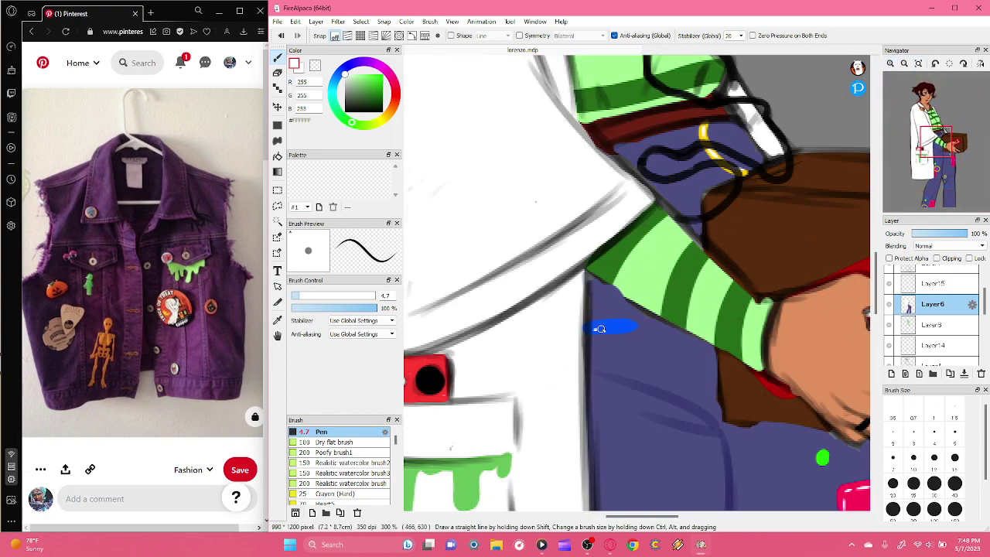
{"action": "left_click", "coordinate": [904, 64]}
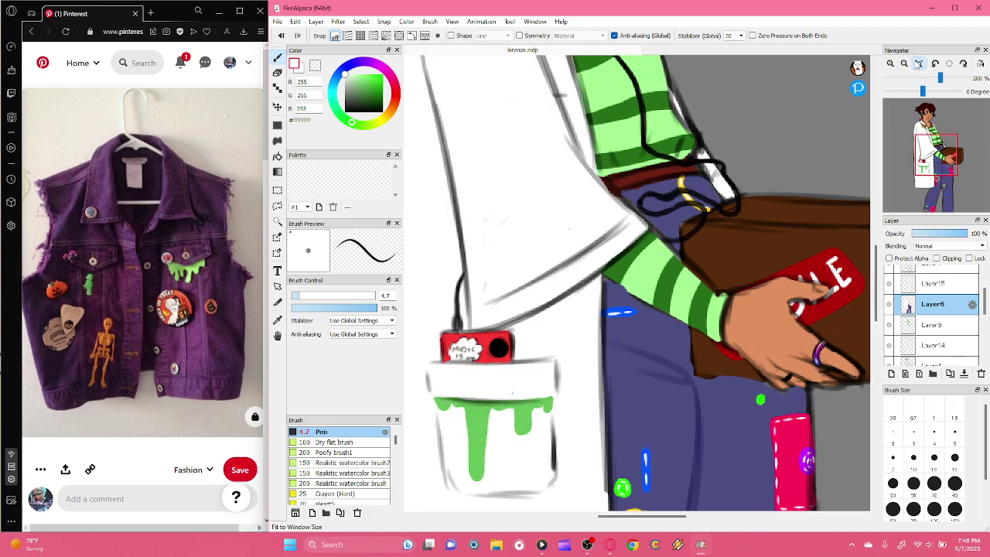
- Add white stitching to the small green dot below the smaller yellow ring on the trousers
{"action": "left_click", "coordinate": [918, 63]}
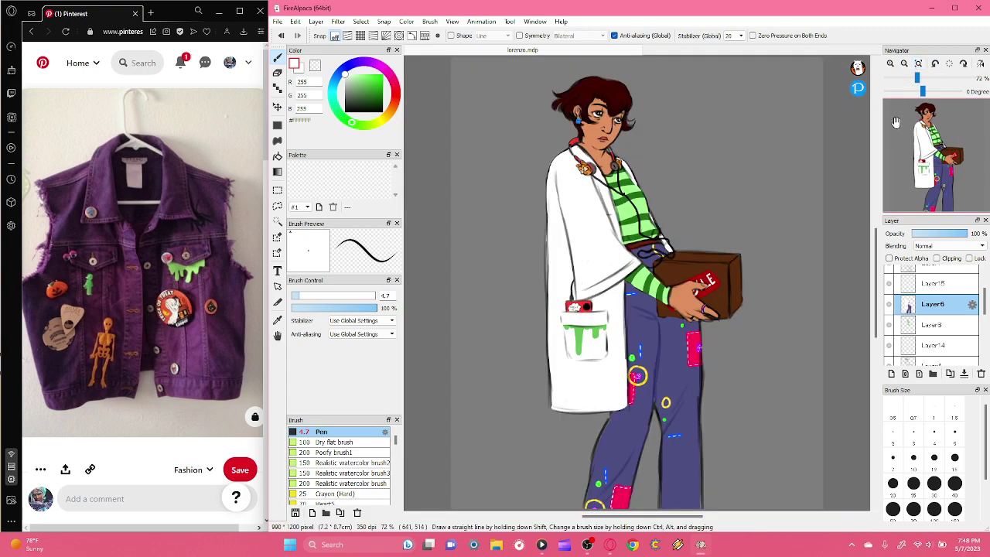
{"action": "left_click", "coordinate": [891, 63]}
{"action": "left_click", "coordinate": [890, 64]}
{"action": "left_click", "coordinate": [891, 63]}
{"action": "left_click_drag", "start_coordinate": [939, 154], "coordinate": [941, 189]}
{"action": "scroll", "coordinate": [945, 190], "scroll_direction": "up", "scroll_amount": 3}
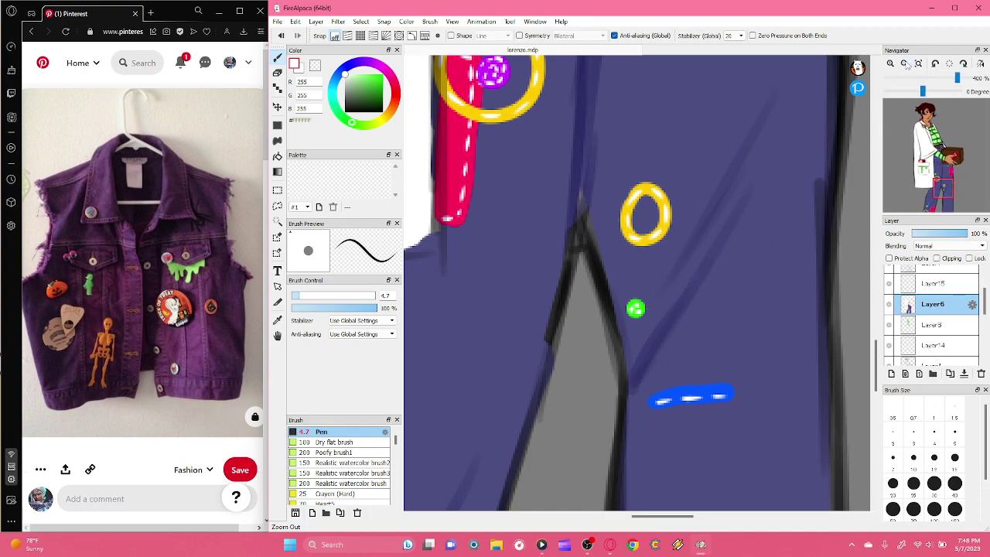
{"action": "scroll", "coordinate": [893, 131], "scroll_direction": "down", "scroll_amount": 4}
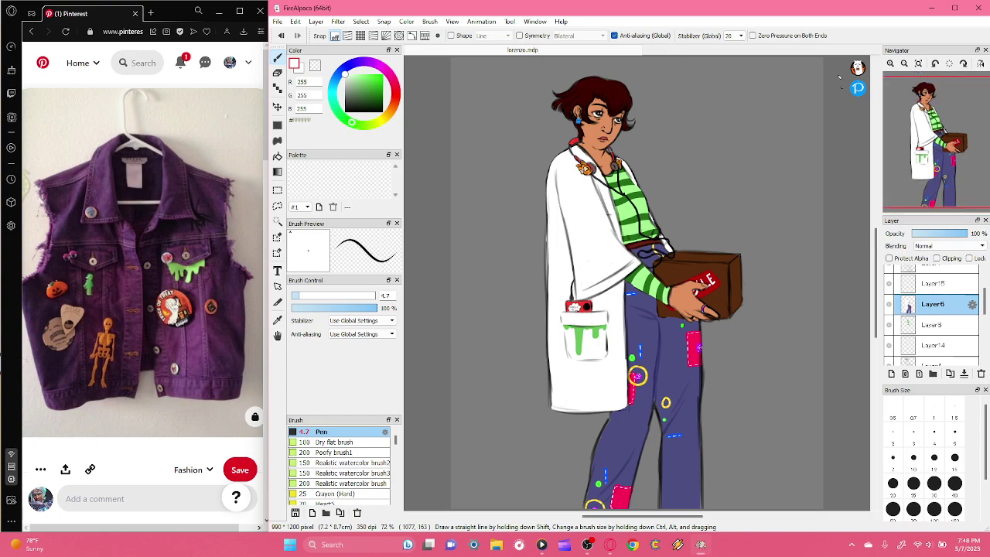
- Recolour the striped shirt on Layer8 with Hue -95, Saturation -40 and Brightness +34
{"action": "mouse_move", "coordinate": [897, 132]}
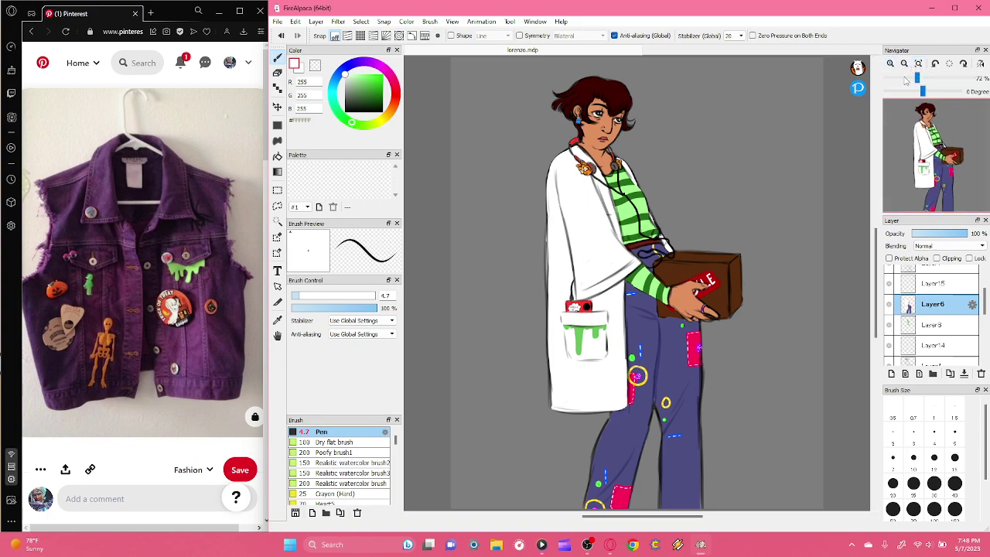
{"action": "mouse_move", "coordinate": [985, 306]}
{"action": "left_mouse_down"}
{"action": "mouse_move", "coordinate": [984, 291]}
{"action": "mouse_move", "coordinate": [983, 344]}
{"action": "mouse_move", "coordinate": [986, 297]}
{"action": "left_mouse_up"}
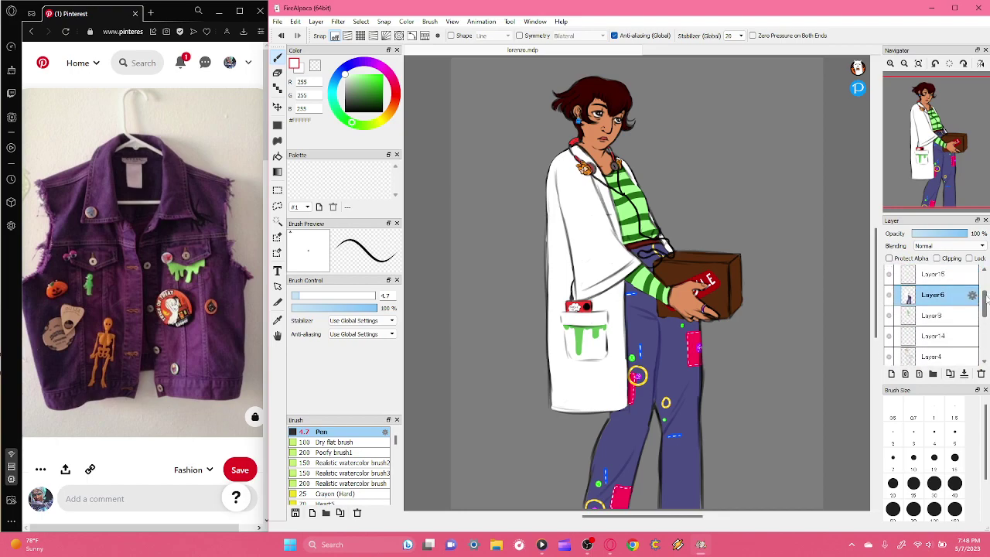
{"action": "left_click", "coordinate": [933, 326]}
{"action": "left_click", "coordinate": [889, 327]}
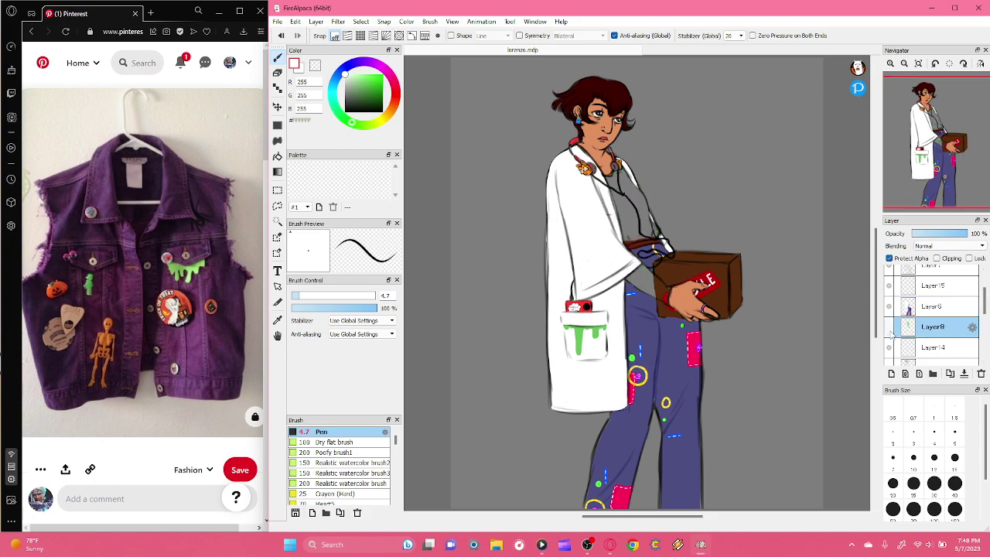
{"action": "left_click", "coordinate": [890, 332]}
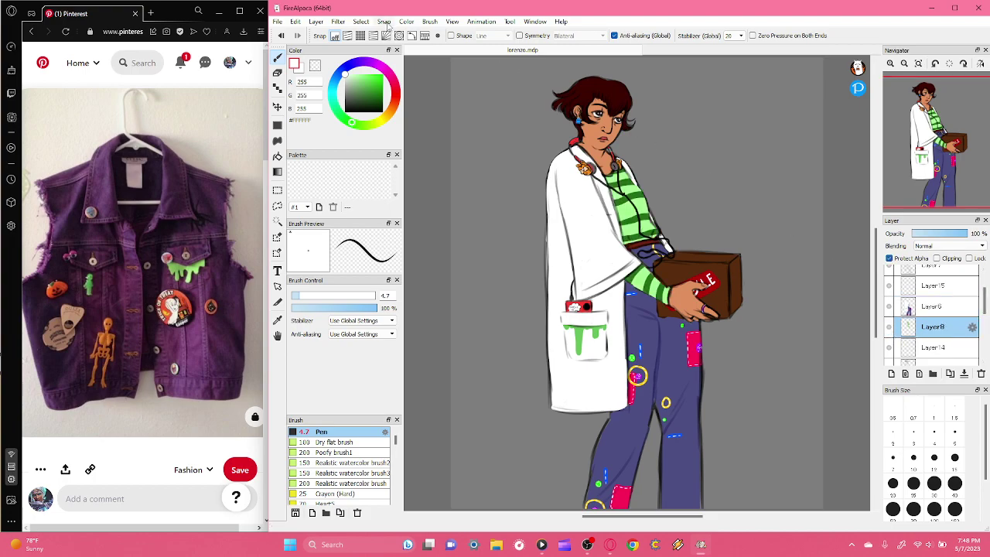
{"action": "left_click", "coordinate": [357, 21]}
{"action": "mouse_move", "coordinate": [338, 21]}
{"action": "left_click", "coordinate": [352, 50]}
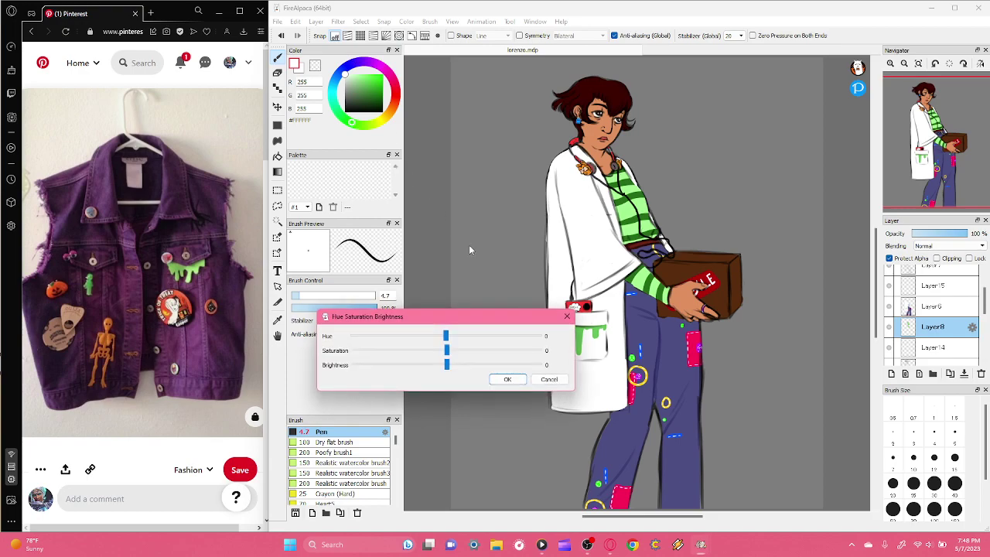
{"action": "left_click_drag", "start_coordinate": [445, 335], "coordinate": [414, 334]}
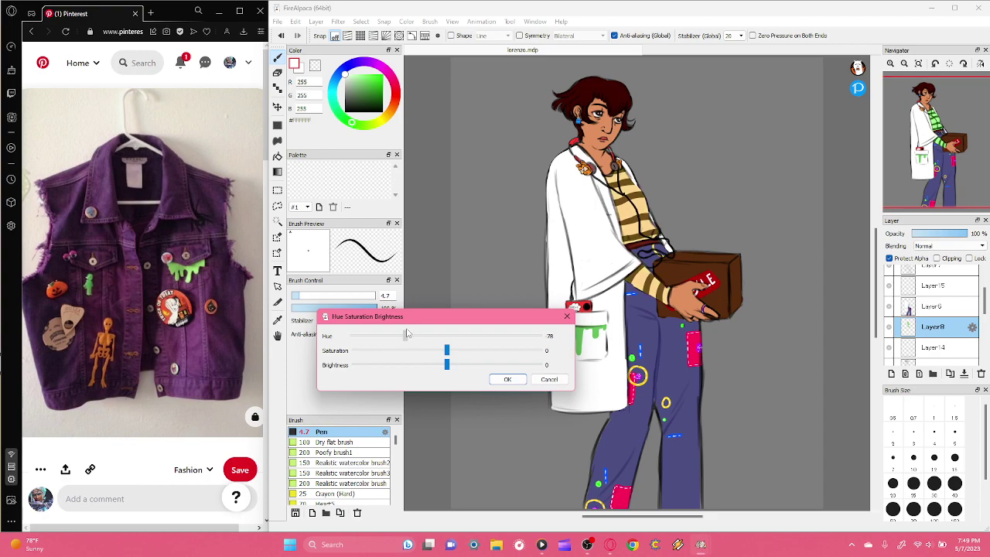
{"action": "left_click_drag", "start_coordinate": [408, 334], "coordinate": [448, 363]}
{"action": "left_click_drag", "start_coordinate": [385, 335], "coordinate": [478, 372]}
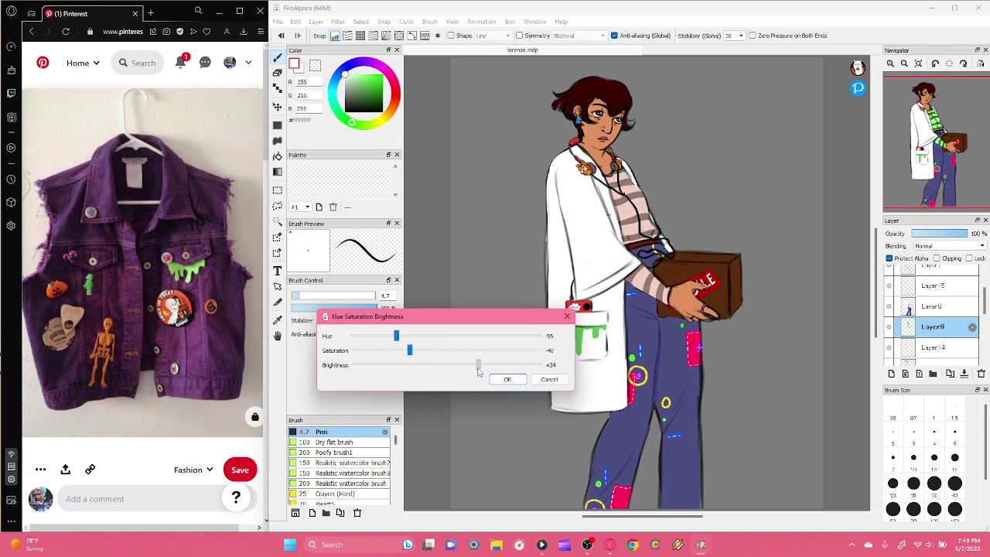
{"action": "left_click", "coordinate": [508, 378]}
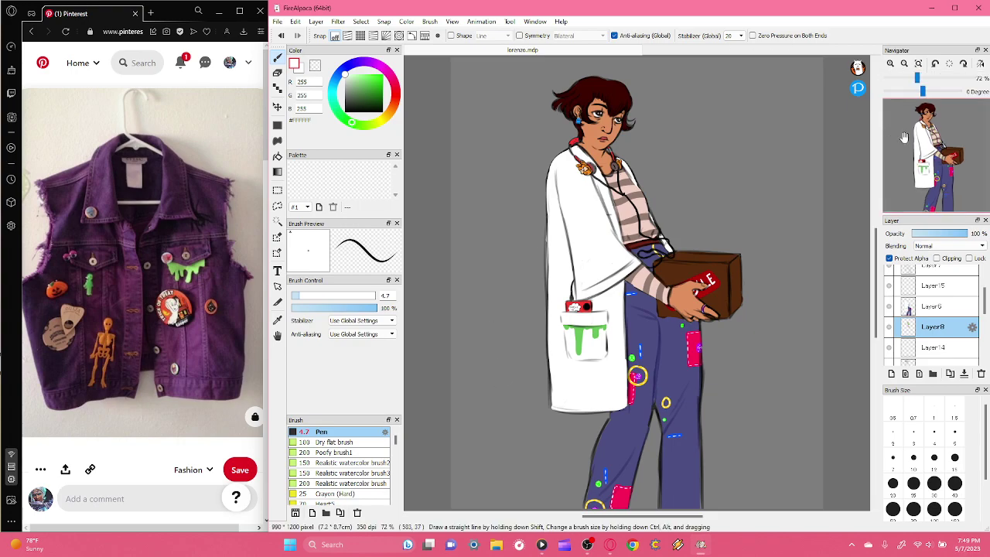
- Examine the recoloured shirt, face and headphones up close and mirrored, then the whole figure in its normal orientation
{"action": "left_click", "coordinate": [909, 66]}
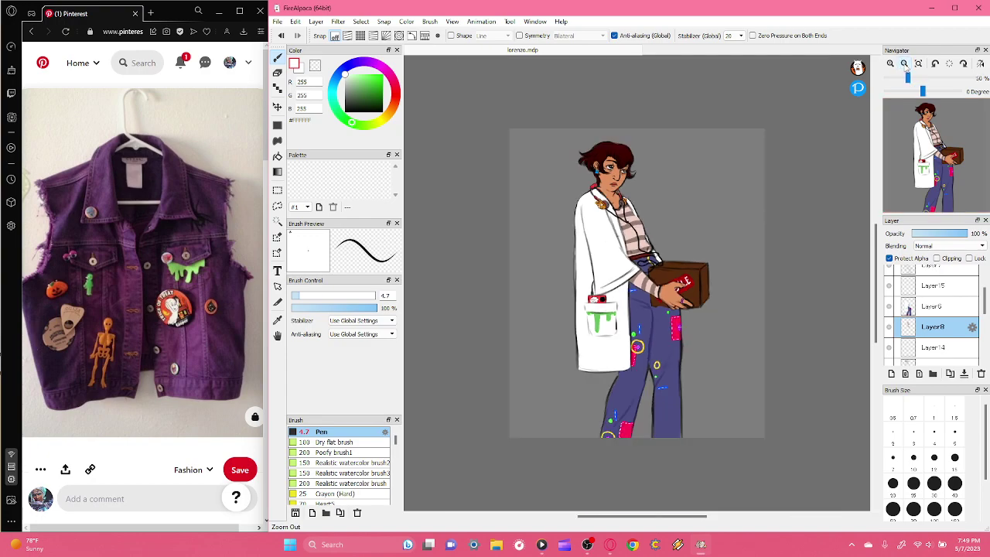
{"action": "left_click", "coordinate": [894, 65]}
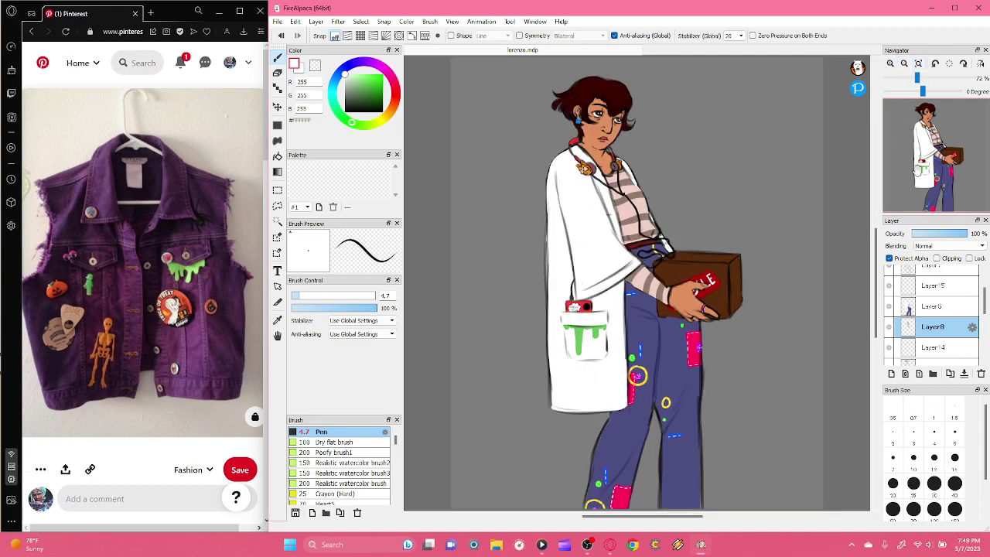
{"action": "left_click", "coordinate": [890, 64]}
{"action": "left_click", "coordinate": [890, 64]}
{"action": "left_click_drag", "start_coordinate": [936, 153], "coordinate": [923, 118]}
{"action": "left_click", "coordinate": [890, 64]}
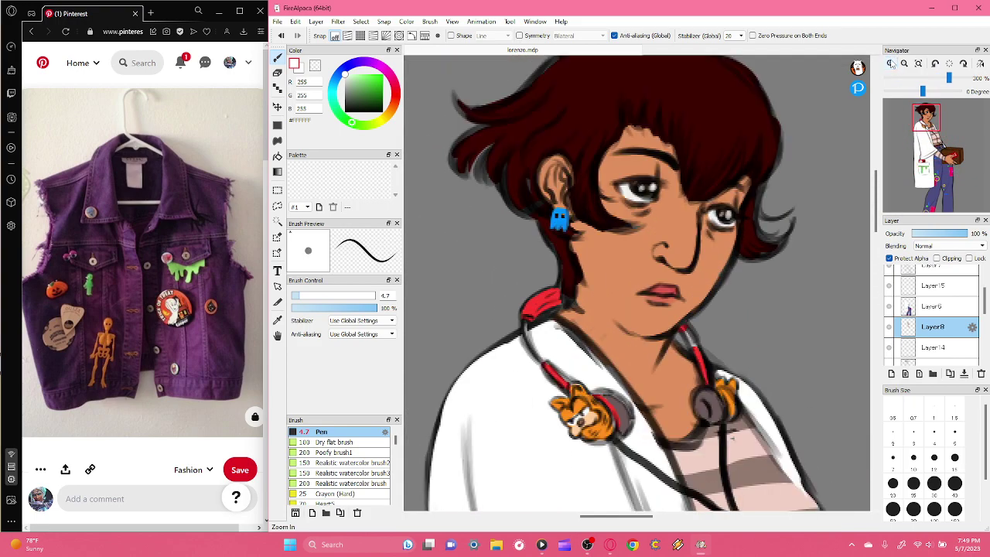
{"action": "left_click", "coordinate": [890, 64]}
{"action": "left_click", "coordinate": [905, 64]}
{"action": "left_click", "coordinate": [981, 64]}
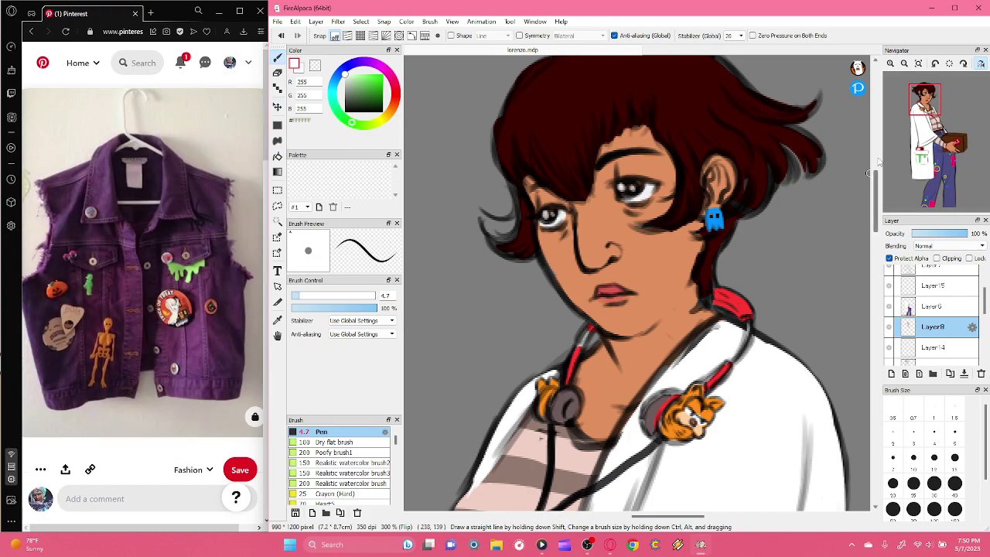
{"action": "left_click", "coordinate": [904, 65]}
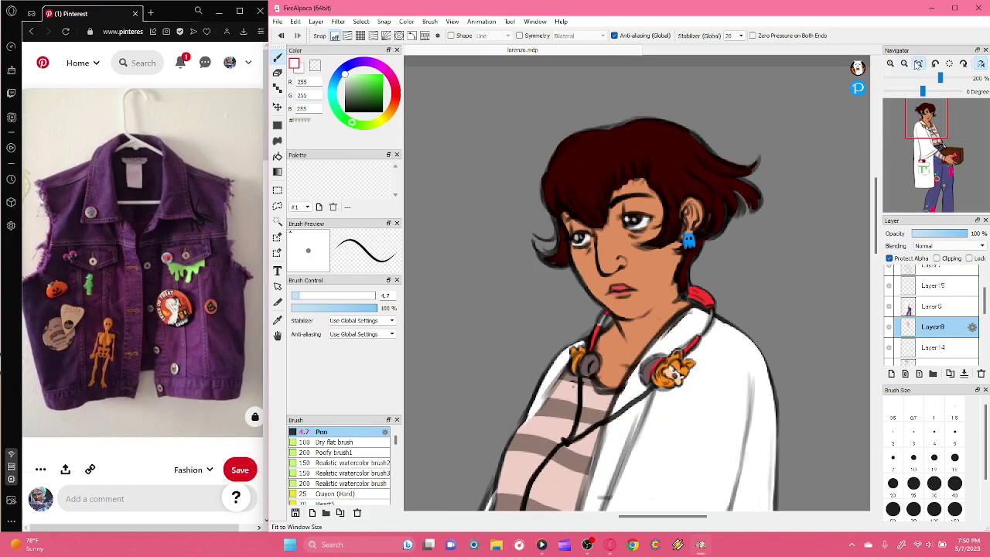
{"action": "left_click", "coordinate": [917, 65]}
{"action": "left_click", "coordinate": [980, 65]}
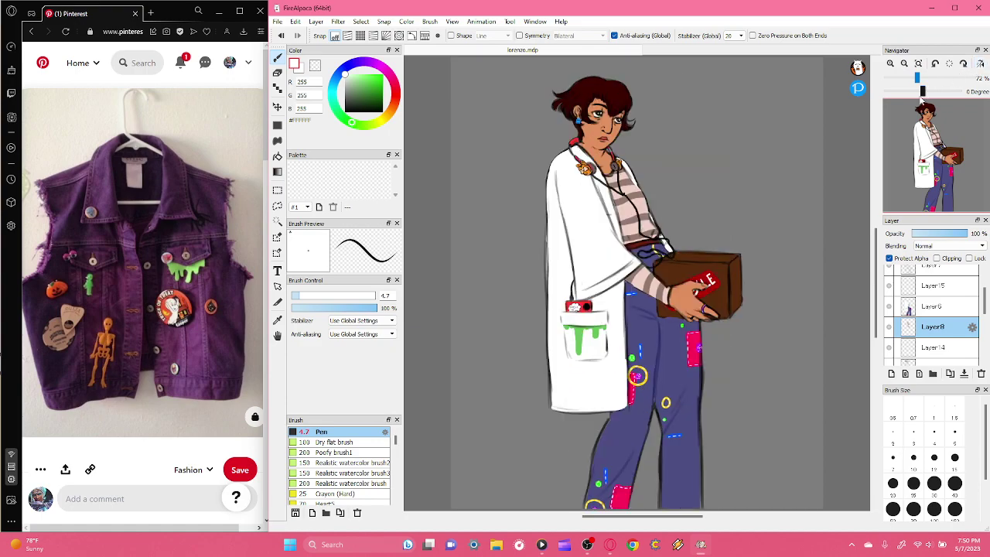
- Add small white sparkles on both sides of the purple finger ring, on a new top layer with the Pen at size 2.5
{"action": "left_click", "coordinate": [890, 65]}
{"action": "left_click", "coordinate": [890, 65]}
{"action": "left_click_drag", "start_coordinate": [926, 143], "coordinate": [952, 163]}
{"action": "scroll", "coordinate": [947, 162], "scroll_direction": "up", "scroll_amount": 4}
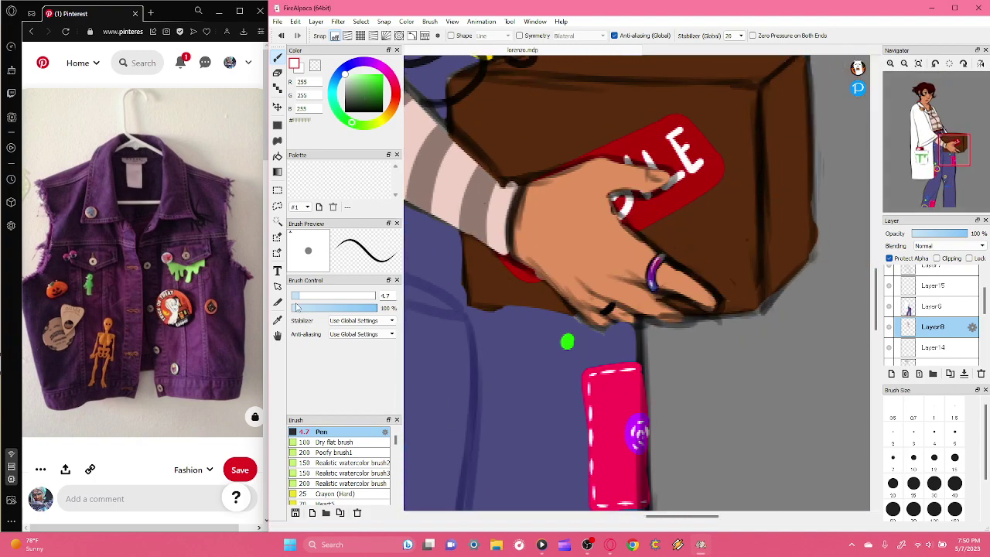
{"action": "left_click_drag", "start_coordinate": [296, 298], "coordinate": [293, 298]}
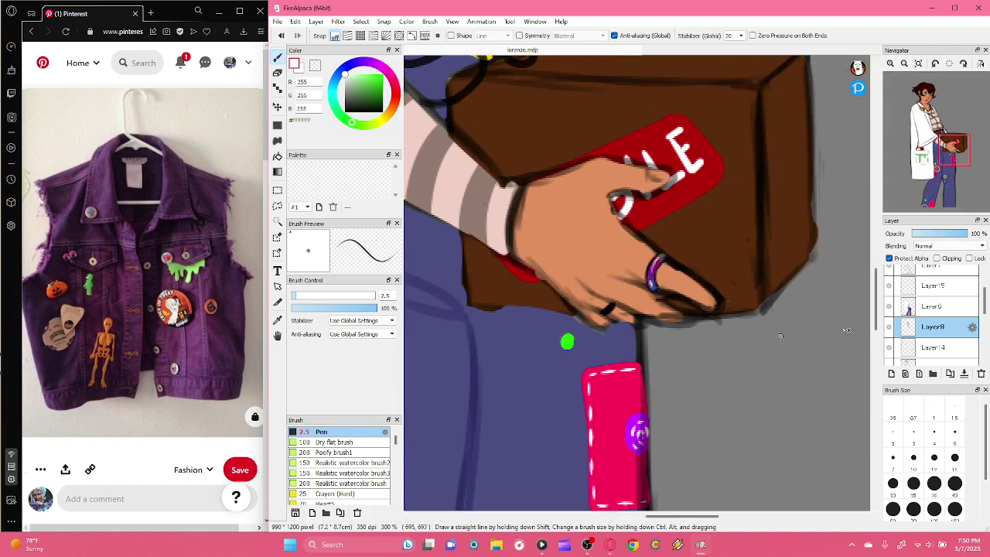
{"action": "scroll", "coordinate": [963, 358], "scroll_direction": "up", "scroll_amount": 3}
{"action": "left_click", "coordinate": [934, 275]}
{"action": "left_click", "coordinate": [891, 373]}
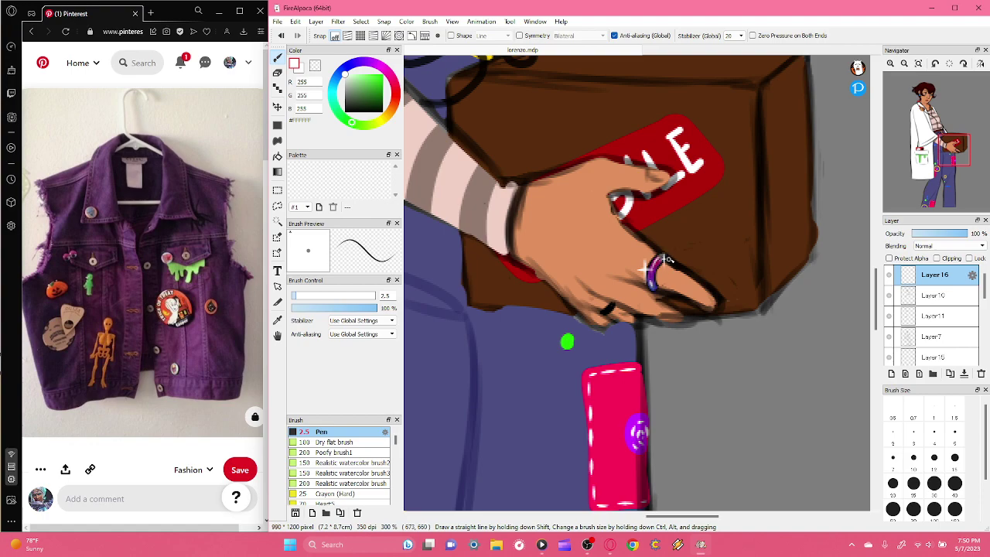
{"action": "mouse_move", "coordinate": [902, 83]}
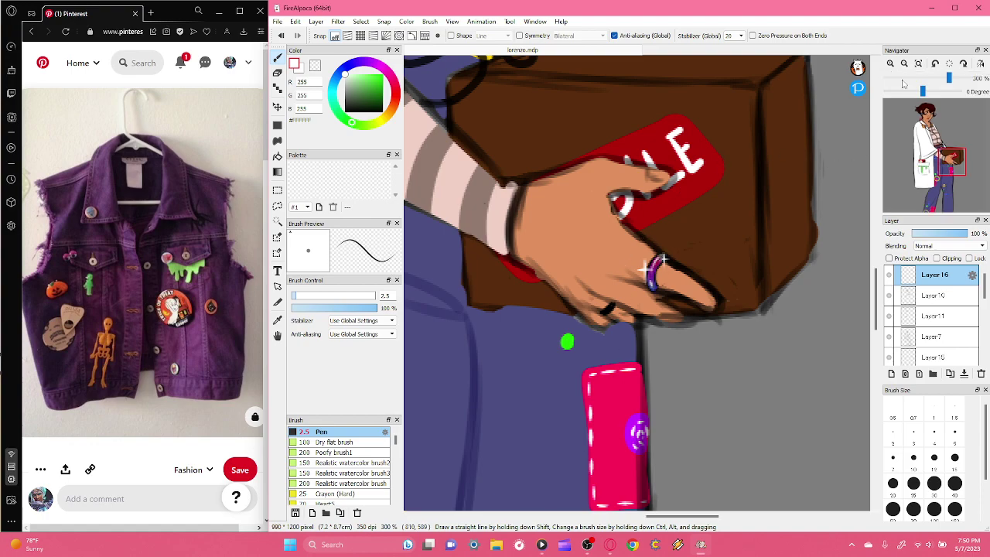
- Examine the coat pocket with the red music player and the coat's upper half up close
{"action": "left_click", "coordinate": [903, 63]}
{"action": "left_click_drag", "start_coordinate": [928, 155], "coordinate": [924, 161]}
{"action": "scroll", "coordinate": [925, 164], "scroll_direction": "up", "scroll_amount": 4}
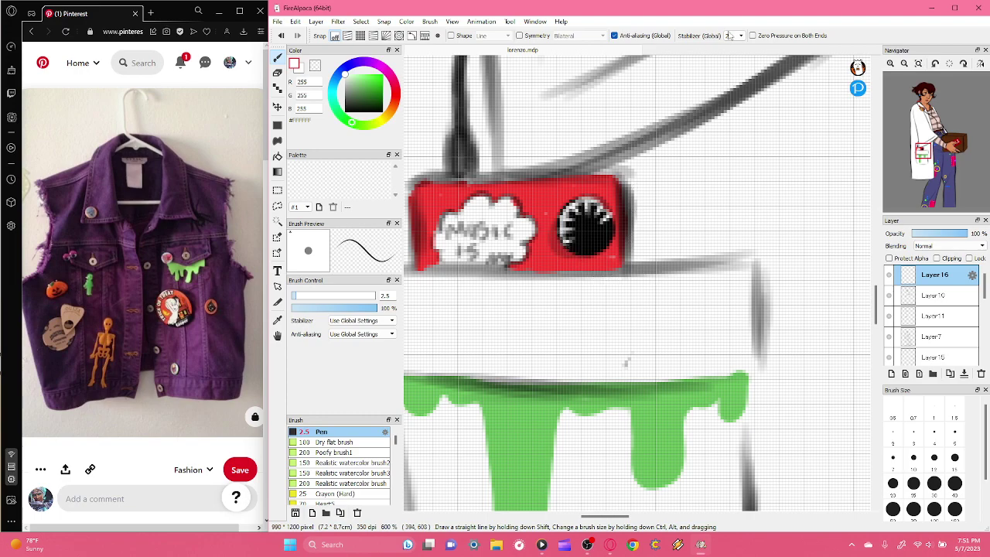
{"action": "left_click", "coordinate": [905, 63]}
{"action": "left_click", "coordinate": [905, 63]}
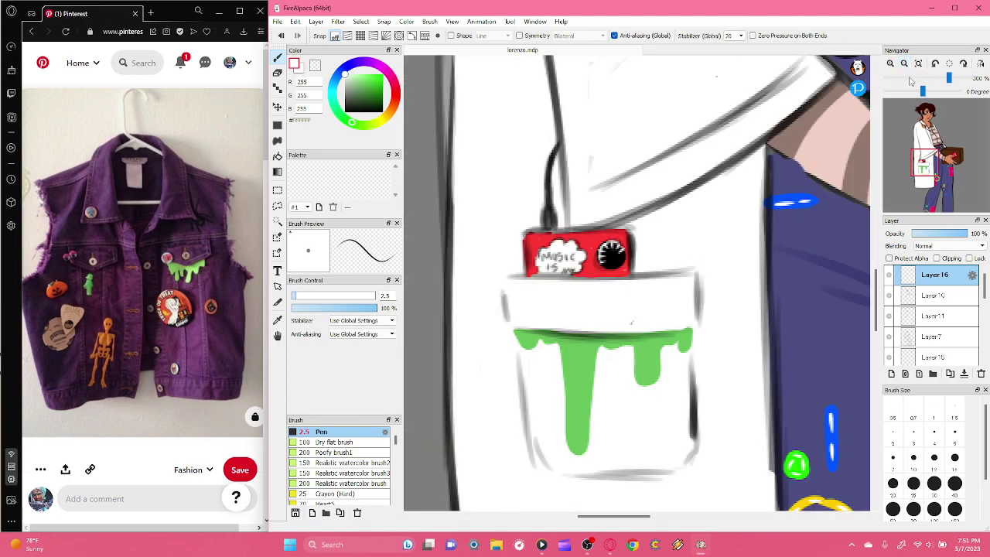
{"action": "left_click_drag", "start_coordinate": [933, 173], "coordinate": [928, 137]}
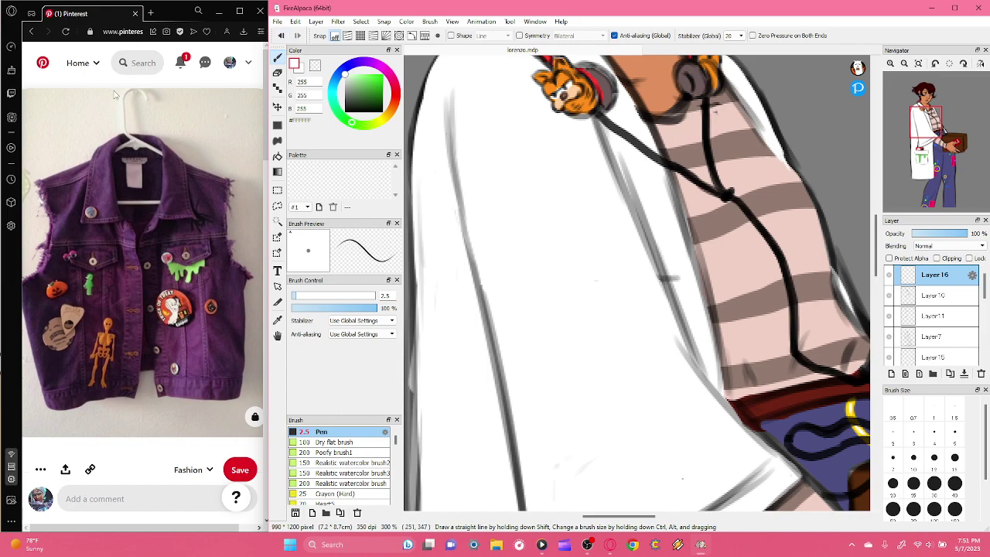
- Switch to Pinterest, go back to the vintage Levis pin and browse the related clothing ideas beneath it
{"action": "left_click", "coordinate": [30, 32]}
{"action": "scroll", "coordinate": [153, 198], "scroll_direction": "down", "scroll_amount": 5}
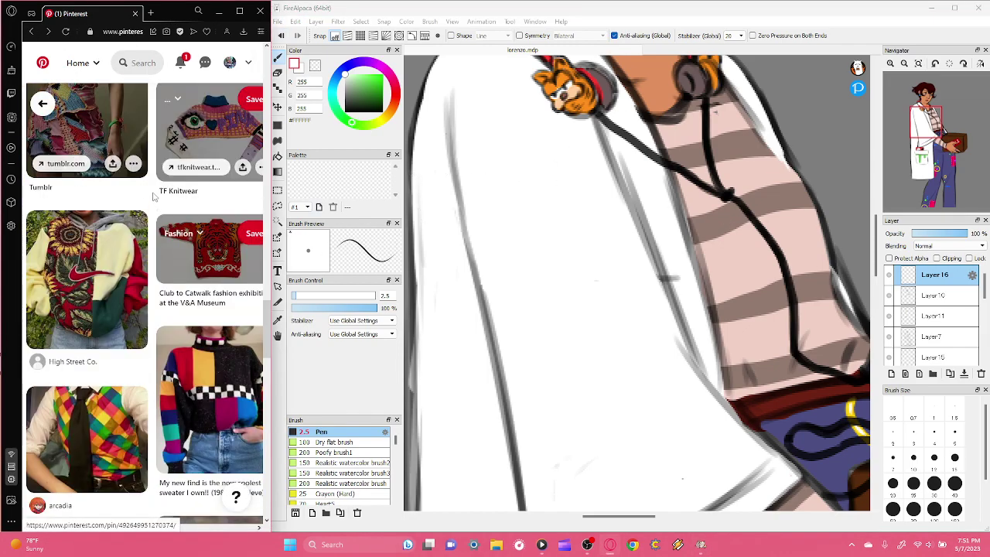
{"action": "scroll", "coordinate": [153, 198], "scroll_direction": "down", "scroll_amount": 5}
{"action": "scroll", "coordinate": [158, 325], "scroll_direction": "up", "scroll_amount": 4}
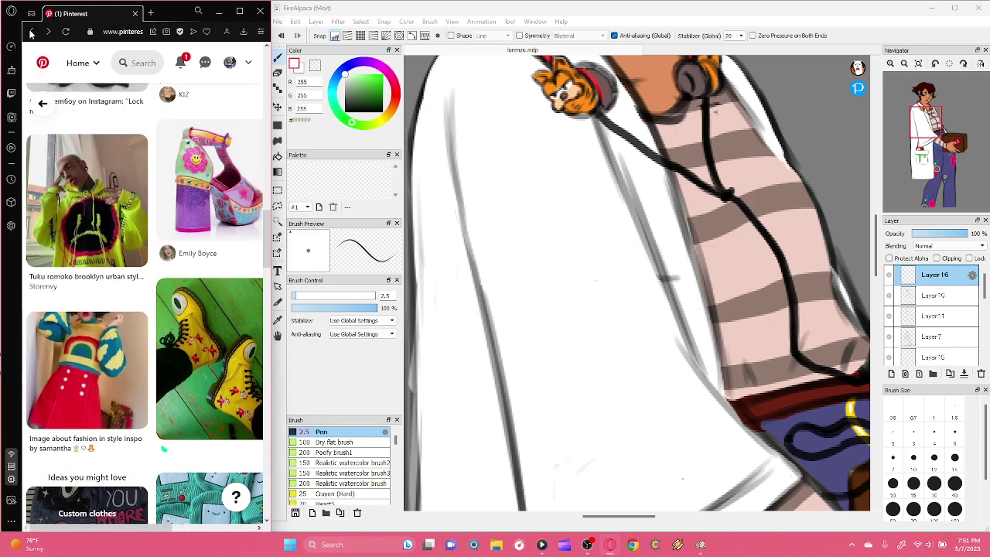
{"action": "scroll", "coordinate": [153, 184], "scroll_direction": "down", "scroll_amount": 10}
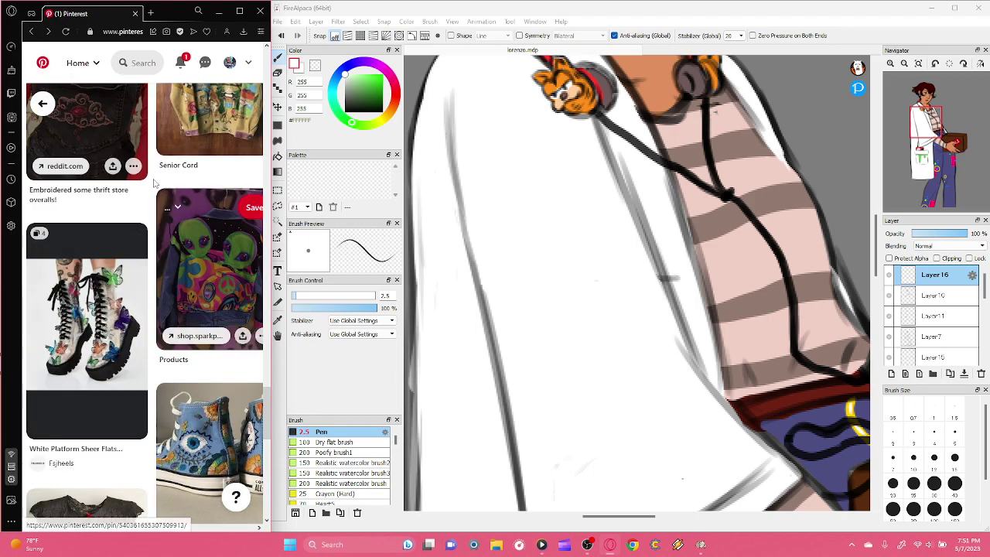
{"action": "scroll", "coordinate": [153, 184], "scroll_direction": "up", "scroll_amount": 10}
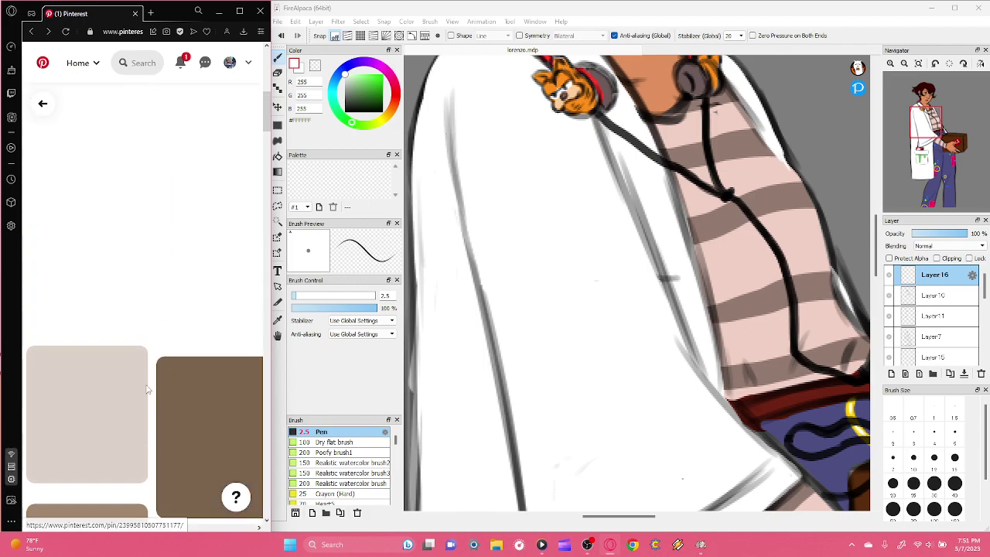
{"action": "scroll", "coordinate": [147, 391], "scroll_direction": "up", "scroll_amount": 6}
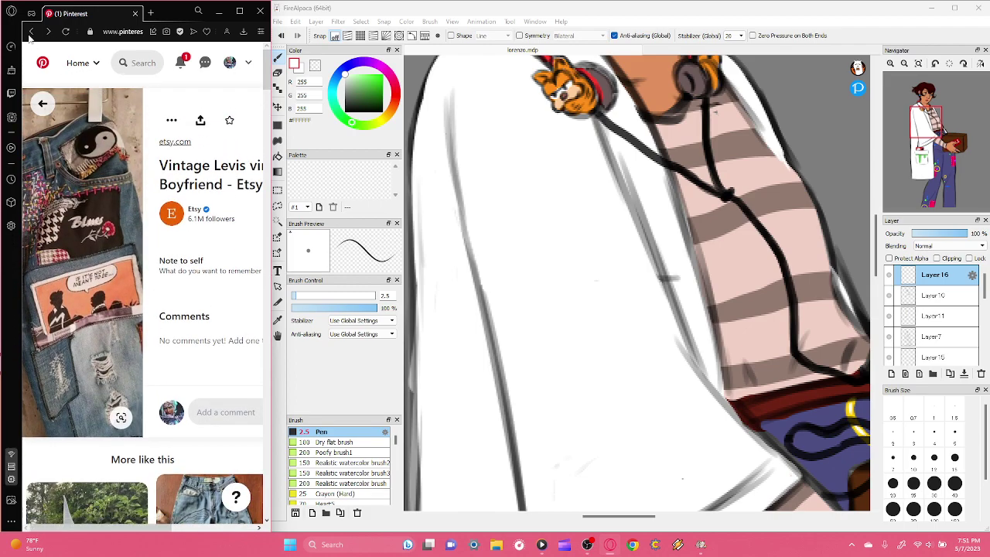
- Return to the Pinterest home feed and browse its clothing and accessory pins for outfit inspiration
{"action": "left_click", "coordinate": [32, 32]}
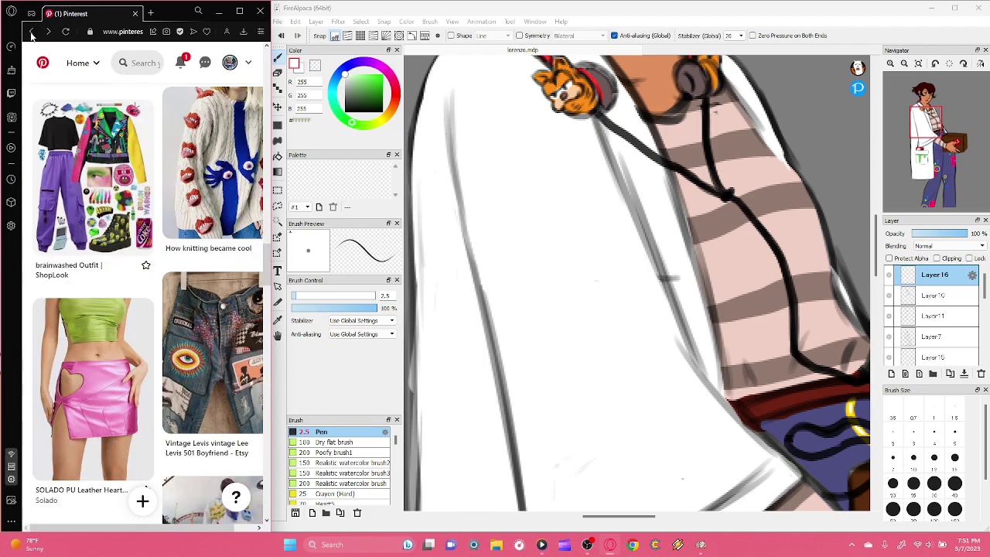
{"action": "scroll", "coordinate": [162, 315], "scroll_direction": "up", "scroll_amount": 2}
{"action": "scroll", "coordinate": [163, 318], "scroll_direction": "down", "scroll_amount": 10}
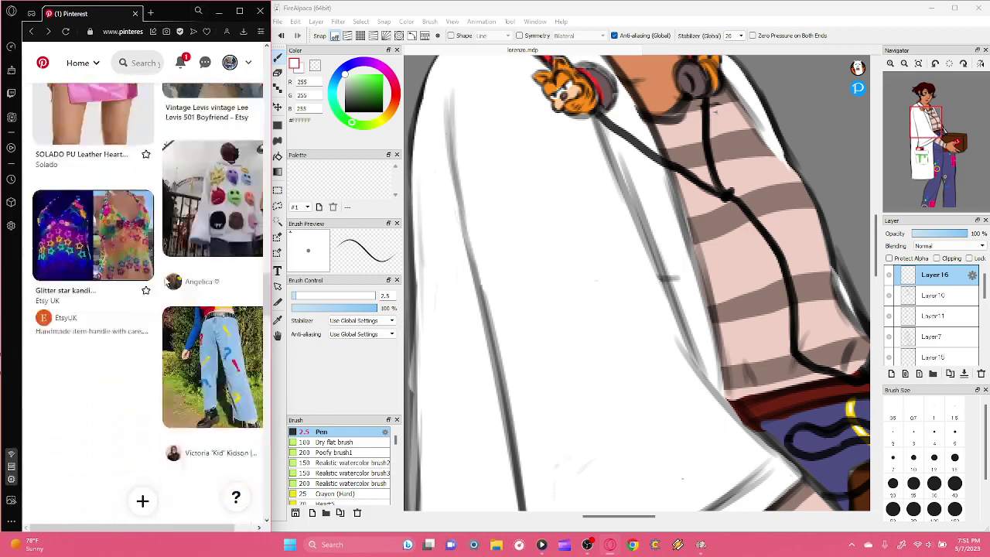
{"action": "scroll", "coordinate": [163, 318], "scroll_direction": "down", "scroll_amount": 5}
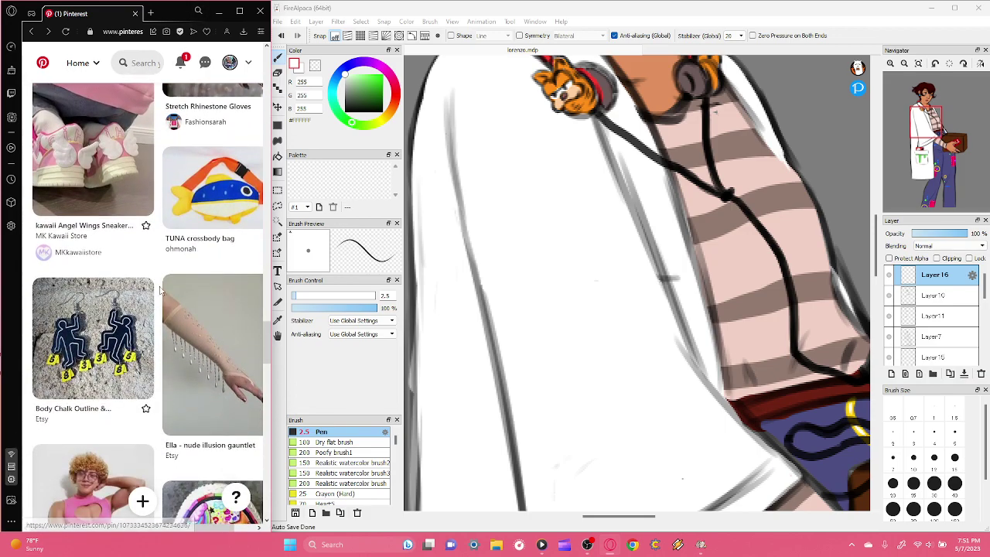
{"action": "scroll", "coordinate": [163, 314], "scroll_direction": "down", "scroll_amount": 10}
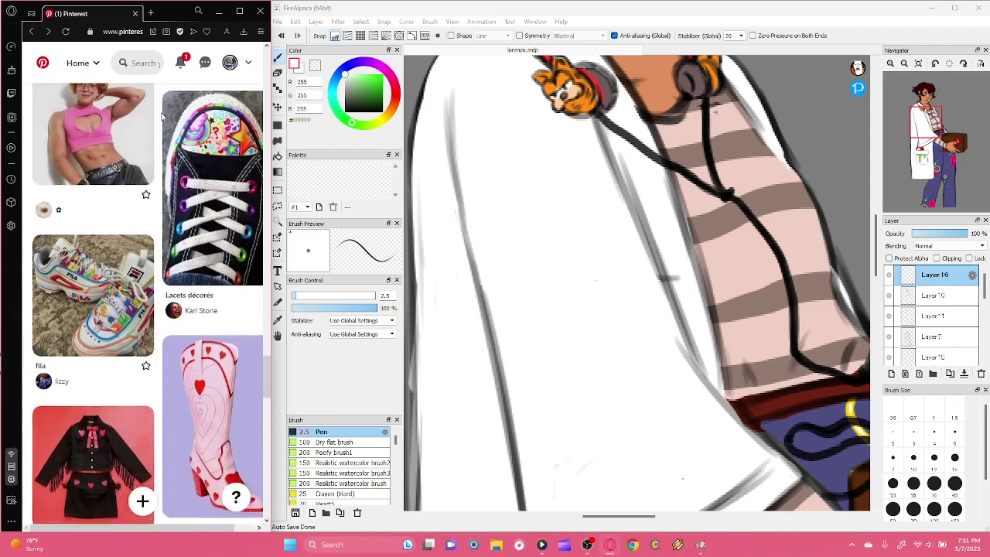
{"action": "scroll", "coordinate": [163, 314], "scroll_direction": "down", "scroll_amount": 10}
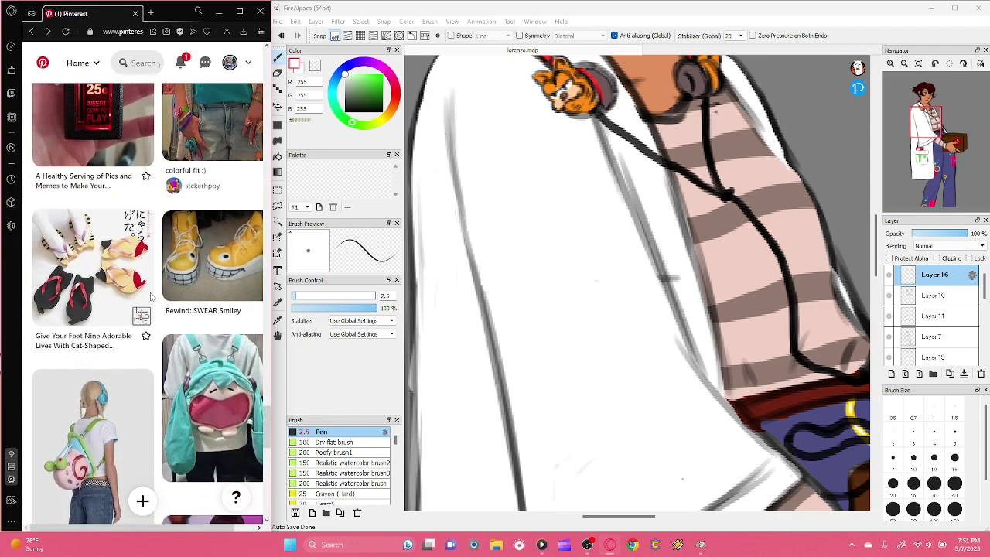
{"action": "scroll", "coordinate": [153, 303], "scroll_direction": "down", "scroll_amount": 10}
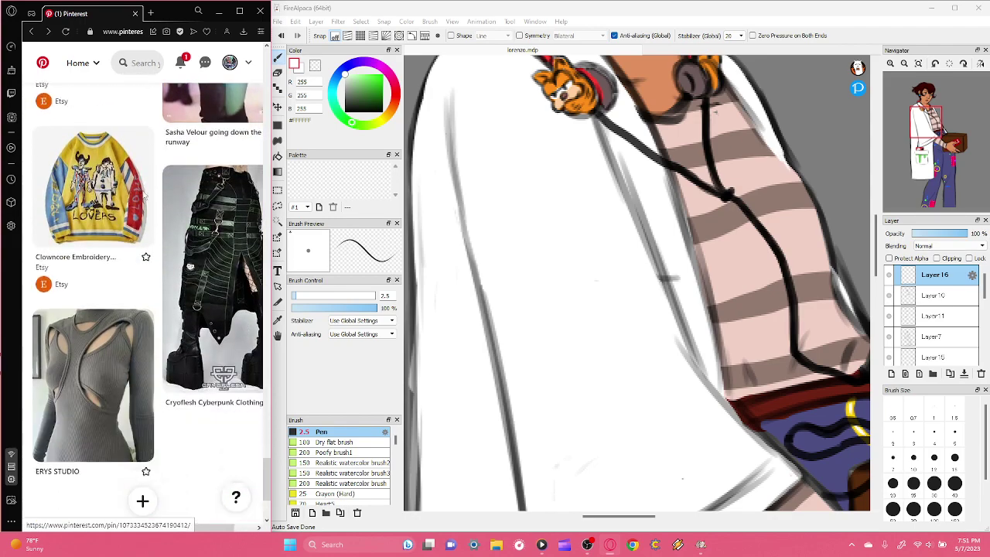
{"action": "scroll", "coordinate": [153, 303], "scroll_direction": "down", "scroll_amount": 10}
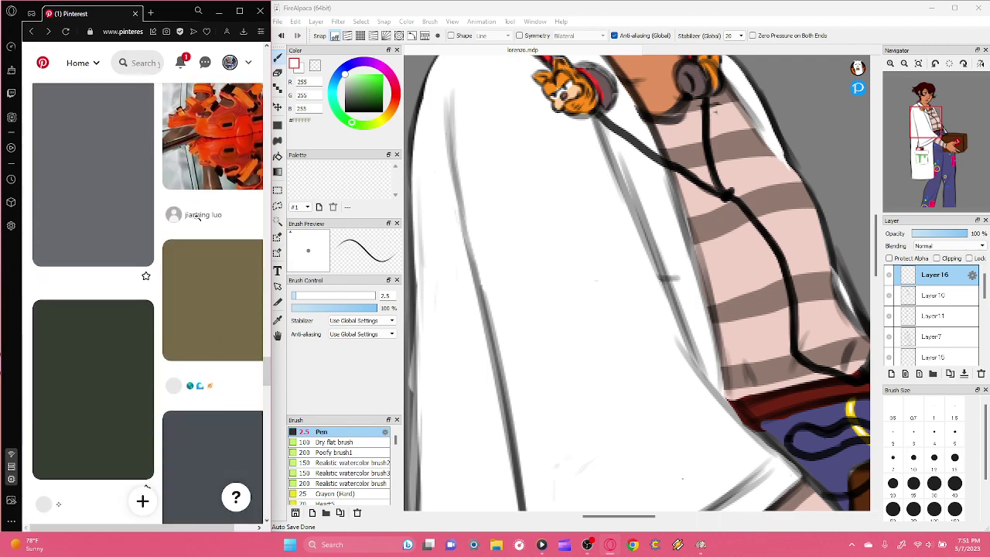
- Switch back to FireAlpaca, fit the whole figure in view, identify the shirt's layer by toggling layer visibility, and select Layer8
{"action": "left_click", "coordinate": [904, 65]}
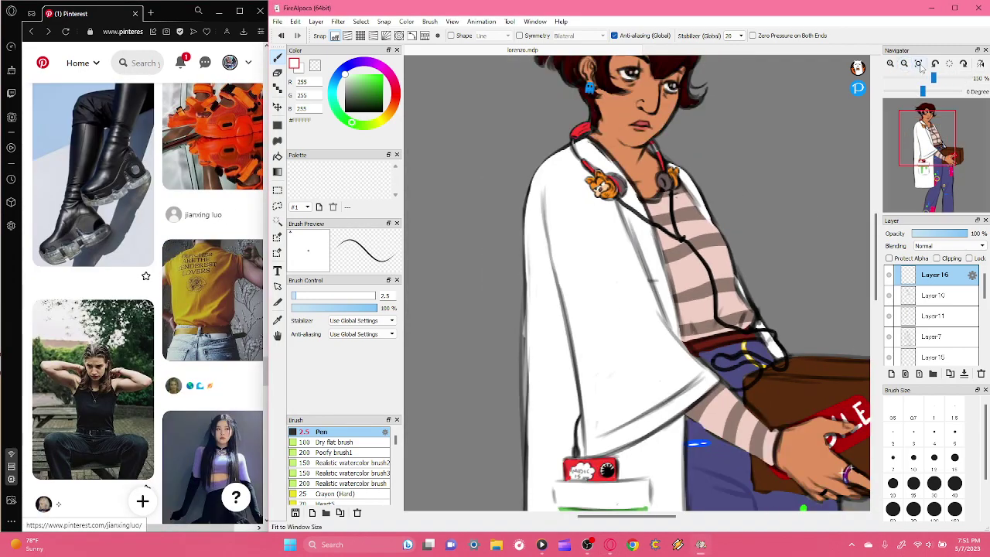
{"action": "left_click", "coordinate": [918, 65]}
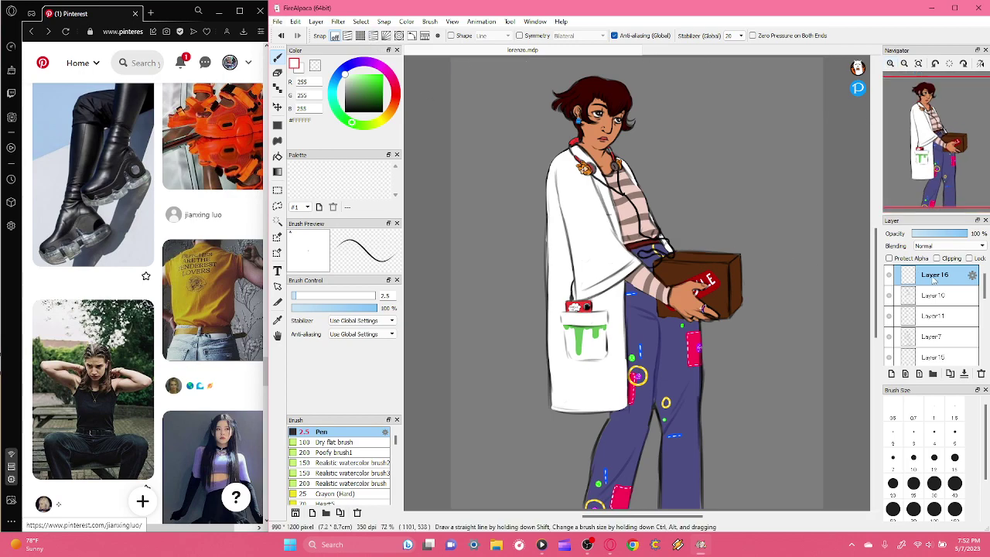
{"action": "left_click_drag", "start_coordinate": [982, 284], "coordinate": [982, 335]}
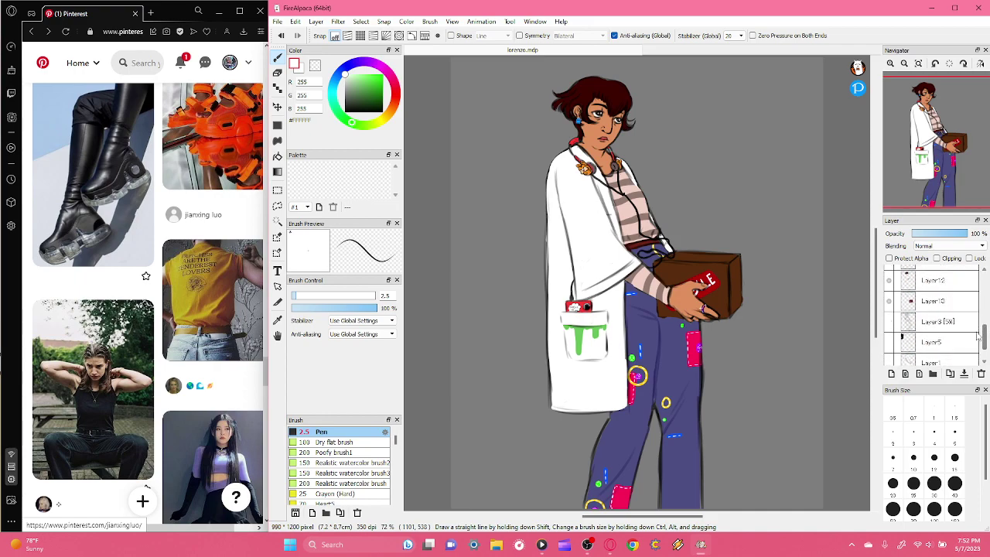
{"action": "left_click", "coordinate": [888, 300]}
{"action": "left_click", "coordinate": [890, 299]}
{"action": "left_click", "coordinate": [890, 281]}
{"action": "left_click", "coordinate": [889, 281]}
{"action": "scroll", "coordinate": [888, 337], "scroll_direction": "up", "scroll_amount": 4}
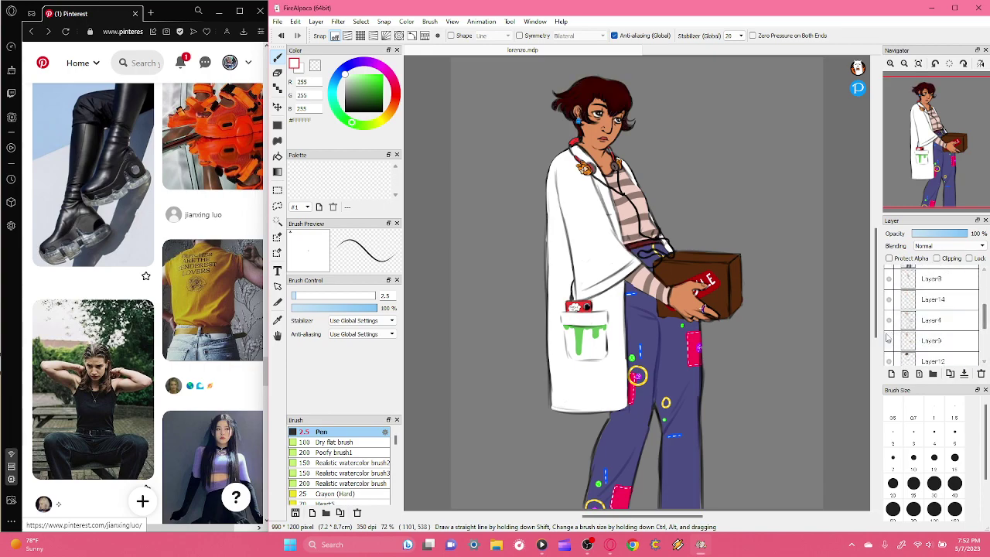
{"action": "left_click", "coordinate": [888, 340]}
{"action": "left_click", "coordinate": [890, 340]}
{"action": "left_click", "coordinate": [890, 320]}
{"action": "left_click", "coordinate": [890, 320]}
{"action": "left_click", "coordinate": [889, 280]}
{"action": "left_click", "coordinate": [888, 280]}
{"action": "left_click", "coordinate": [918, 283]}
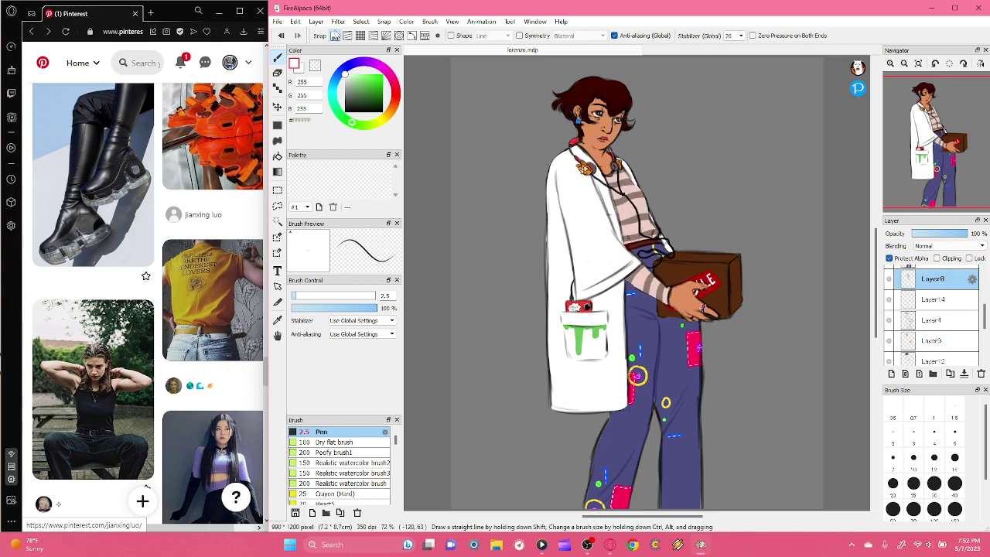
- Try painting light orange (#FFBB87) over the striped shirt on Layer8 with the Pen at size 72
{"action": "left_click", "coordinate": [338, 21]}
{"action": "left_click", "coordinate": [813, 21]}
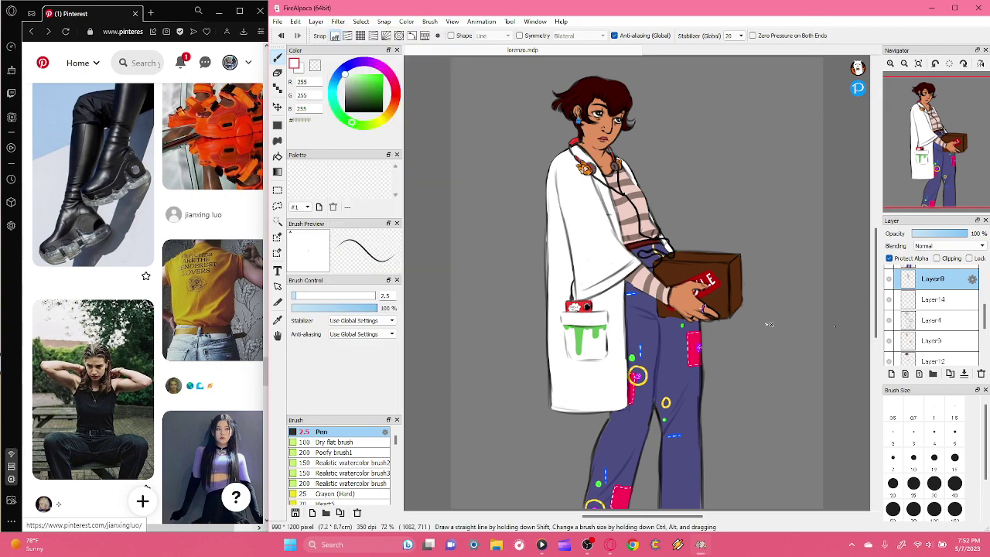
{"action": "mouse_move", "coordinate": [376, 120]}
{"action": "left_mouse_down"}
{"action": "mouse_move", "coordinate": [359, 123]}
{"action": "mouse_move", "coordinate": [382, 122]}
{"action": "mouse_move", "coordinate": [396, 102]}
{"action": "left_mouse_up"}
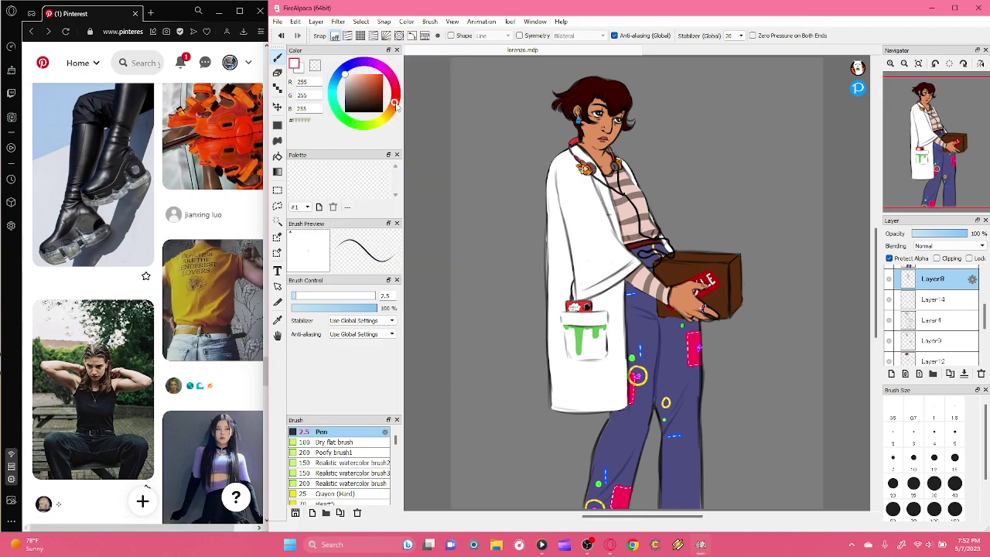
{"action": "left_click", "coordinate": [361, 74]}
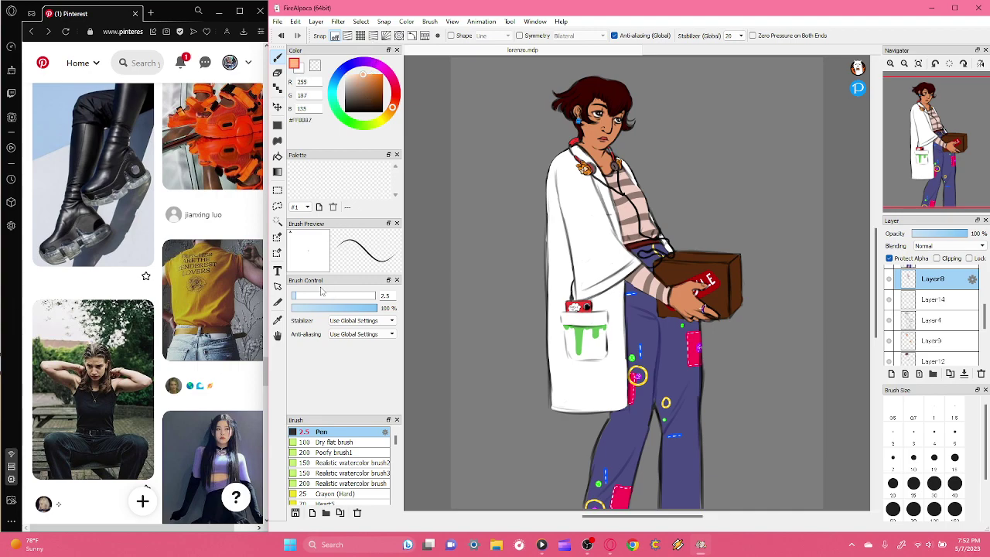
{"action": "left_click_drag", "start_coordinate": [323, 290], "coordinate": [375, 296]}
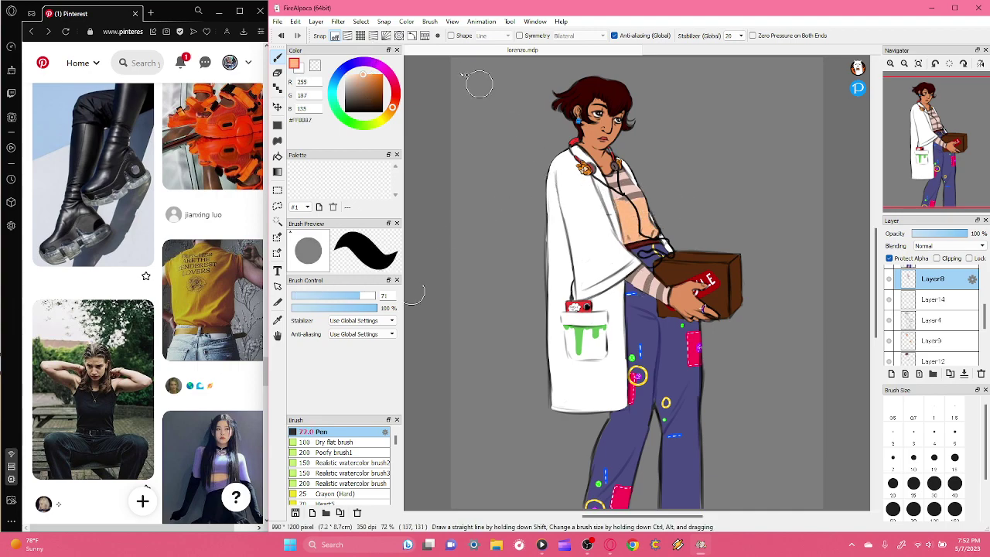
{"action": "left_click", "coordinate": [281, 35]}
- Try painting the shirt and sleeve solid light blue (#87E0FF) on Layer8
{"action": "left_click", "coordinate": [334, 84]}
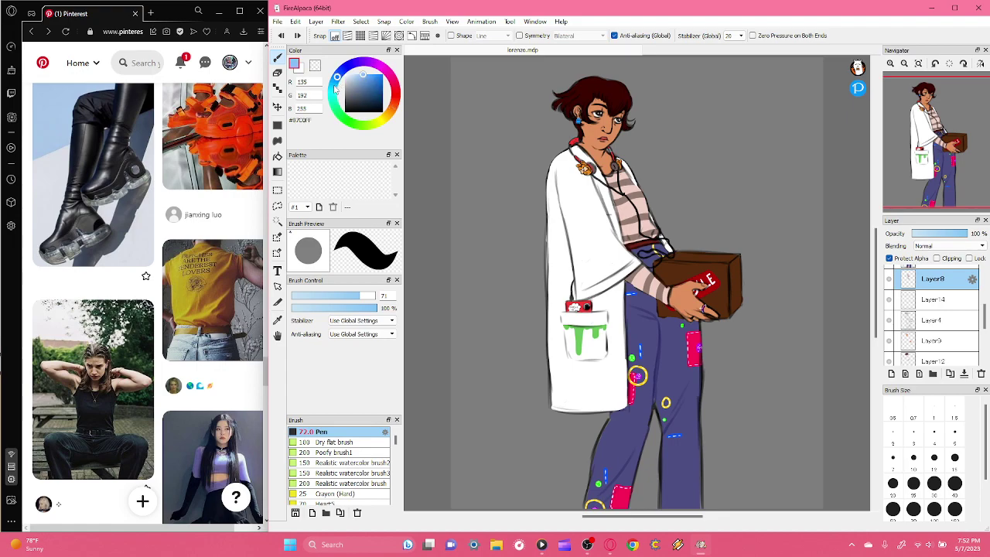
{"action": "mouse_move", "coordinate": [622, 232]}
{"action": "left_mouse_down"}
{"action": "mouse_move", "coordinate": [660, 222]}
{"action": "mouse_move", "coordinate": [612, 200]}
{"action": "mouse_move", "coordinate": [654, 172]}
{"action": "mouse_move", "coordinate": [631, 166]}
{"action": "mouse_move", "coordinate": [621, 185]}
{"action": "left_mouse_up"}
{"action": "mouse_move", "coordinate": [663, 296]}
{"action": "left_mouse_down"}
{"action": "mouse_move", "coordinate": [635, 272]}
{"action": "mouse_move", "coordinate": [636, 294]}
{"action": "mouse_move", "coordinate": [675, 326]}
{"action": "left_mouse_up"}
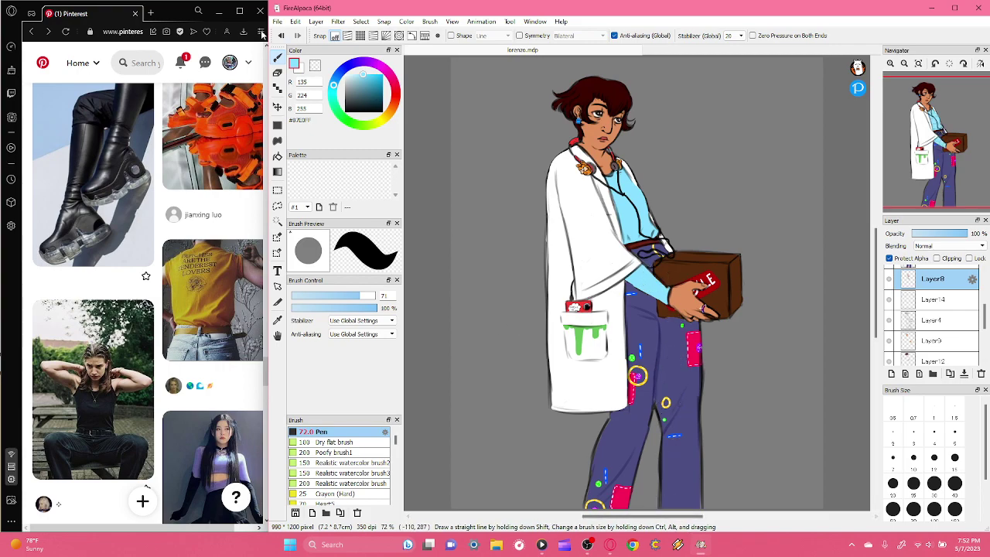
{"action": "left_click", "coordinate": [281, 35]}
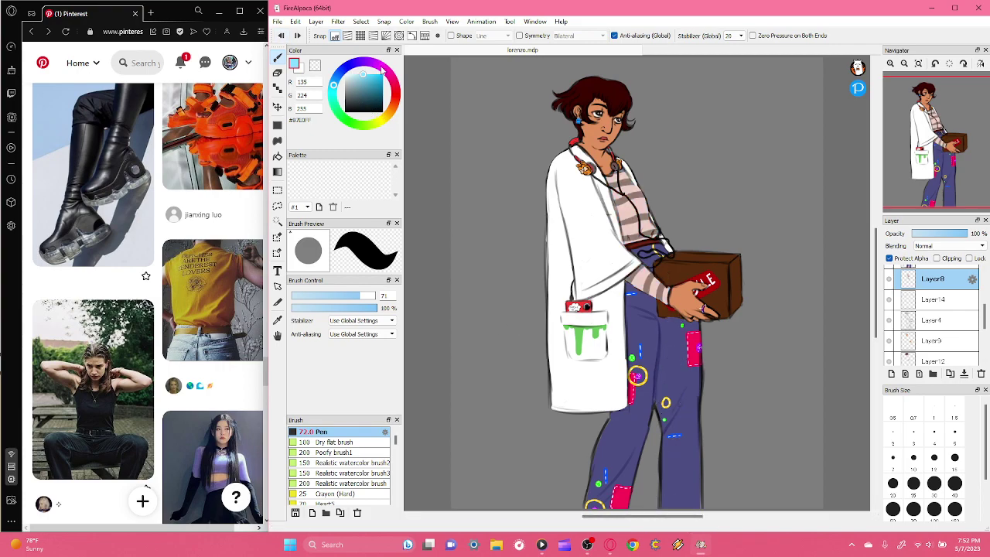
- Try painting the shirt and sleeve solid pink on Layer8
{"action": "left_click_drag", "start_coordinate": [382, 69], "coordinate": [377, 68]}
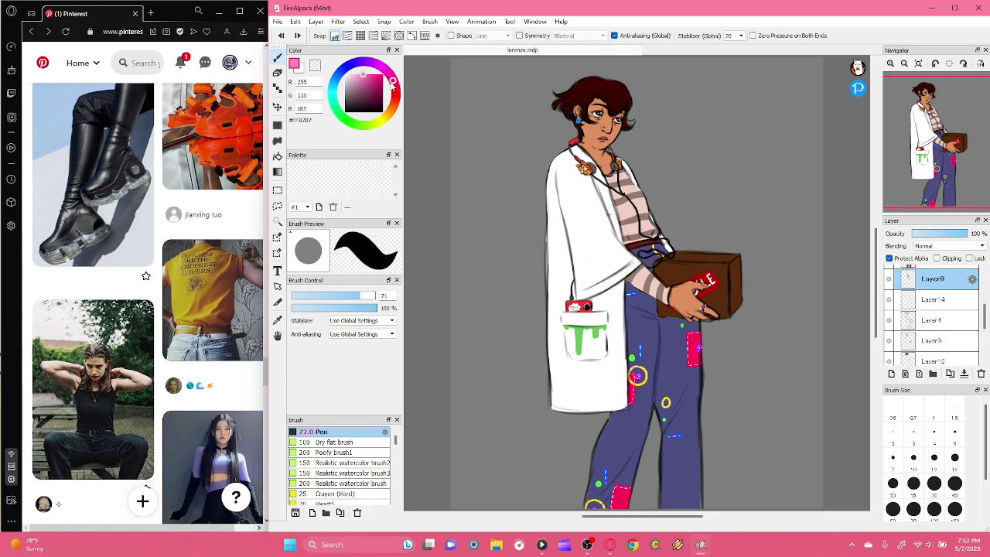
{"action": "mouse_move", "coordinate": [615, 205]}
{"action": "left_mouse_down"}
{"action": "mouse_move", "coordinate": [642, 240]}
{"action": "mouse_move", "coordinate": [658, 193]}
{"action": "mouse_move", "coordinate": [649, 171]}
{"action": "mouse_move", "coordinate": [618, 286]}
{"action": "mouse_move", "coordinate": [653, 262]}
{"action": "mouse_move", "coordinate": [627, 242]}
{"action": "left_mouse_up"}
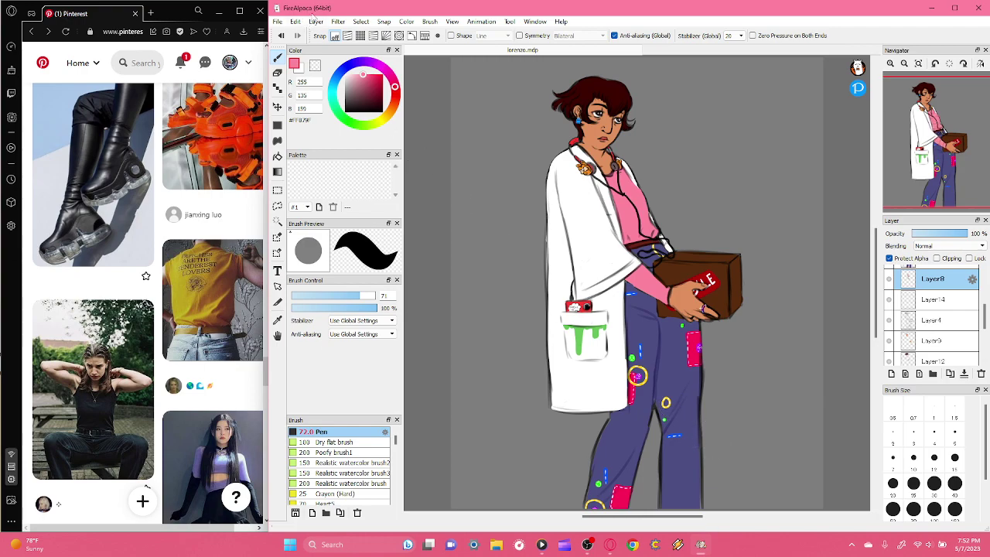
{"action": "left_click", "coordinate": [281, 36]}
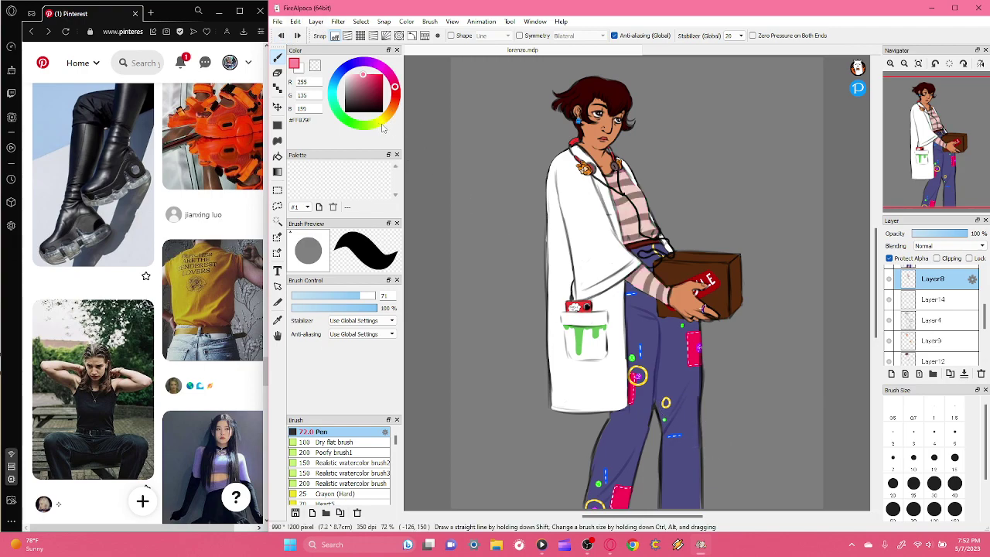
- Paint the shirt and sleeve solid light yellow (#FFFB87) on Layer8
{"action": "left_click", "coordinate": [381, 121]}
{"action": "mouse_move", "coordinate": [612, 224]}
{"action": "left_mouse_down"}
{"action": "mouse_move", "coordinate": [645, 252]}
{"action": "mouse_move", "coordinate": [625, 149]}
{"action": "mouse_move", "coordinate": [650, 251]}
{"action": "mouse_move", "coordinate": [634, 186]}
{"action": "mouse_move", "coordinate": [640, 288]}
{"action": "mouse_move", "coordinate": [634, 259]}
{"action": "mouse_move", "coordinate": [650, 230]}
{"action": "mouse_move", "coordinate": [630, 217]}
{"action": "left_mouse_up"}
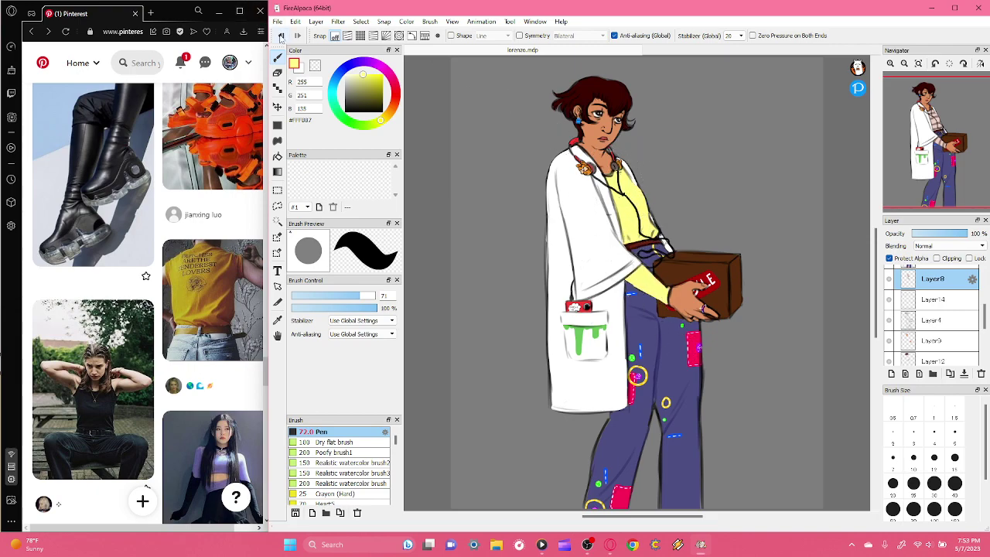
- Undo the solid yellow paint and repaint only the shirt's torso light yellow (#FFFB87) on Layer8, keeping the striped sleeve
{"action": "left_click", "coordinate": [281, 36]}
{"action": "mouse_move", "coordinate": [625, 267]}
{"action": "left_mouse_down"}
{"action": "mouse_move", "coordinate": [620, 233]}
{"action": "mouse_move", "coordinate": [662, 229]}
{"action": "mouse_move", "coordinate": [653, 217]}
{"action": "mouse_move", "coordinate": [600, 210]}
{"action": "mouse_move", "coordinate": [595, 188]}
{"action": "mouse_move", "coordinate": [645, 168]}
{"action": "mouse_move", "coordinate": [609, 165]}
{"action": "left_mouse_up"}
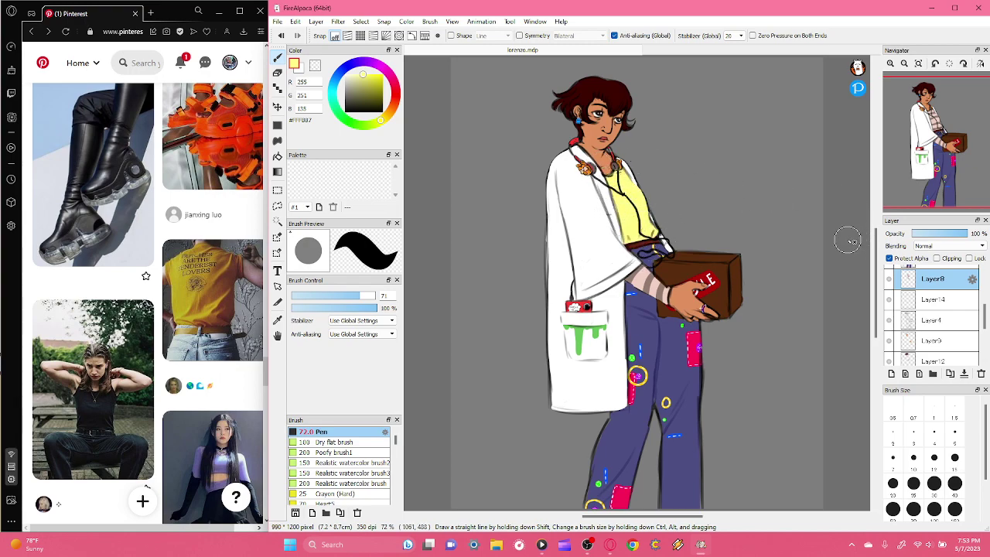
{"action": "mouse_move", "coordinate": [889, 167]}
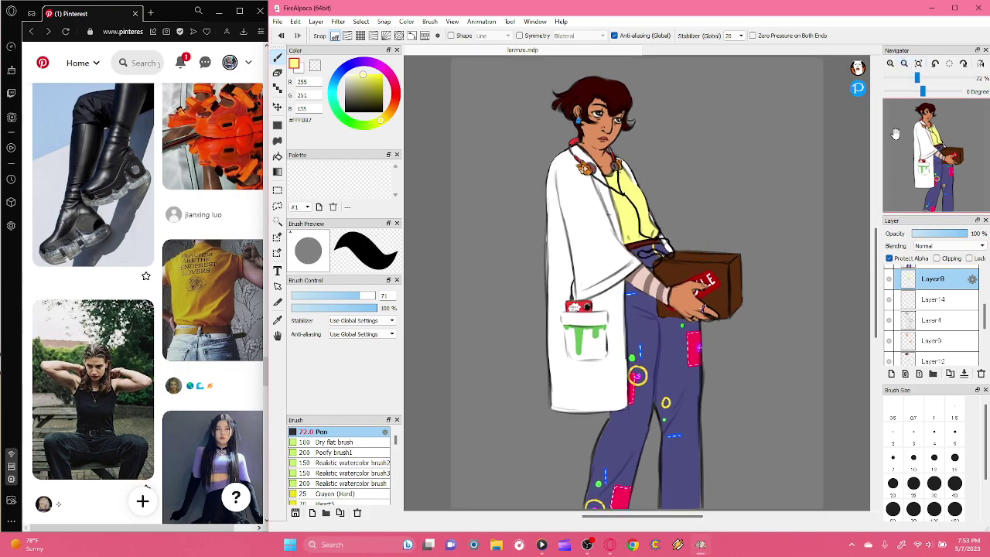
- Try painting the shirt's torso brown (#9E5424) on Layer8 with the Pen, then undo it
{"action": "mouse_move", "coordinate": [378, 129]}
{"action": "left_mouse_down"}
{"action": "mouse_move", "coordinate": [351, 127]}
{"action": "mouse_move", "coordinate": [336, 107]}
{"action": "mouse_move", "coordinate": [346, 120]}
{"action": "mouse_move", "coordinate": [375, 89]}
{"action": "left_mouse_up"}
{"action": "mouse_move", "coordinate": [662, 219]}
{"action": "left_mouse_down"}
{"action": "mouse_move", "coordinate": [585, 236]}
{"action": "mouse_move", "coordinate": [655, 201]}
{"action": "mouse_move", "coordinate": [670, 180]}
{"action": "mouse_move", "coordinate": [578, 183]}
{"action": "mouse_move", "coordinate": [647, 161]}
{"action": "left_mouse_up"}
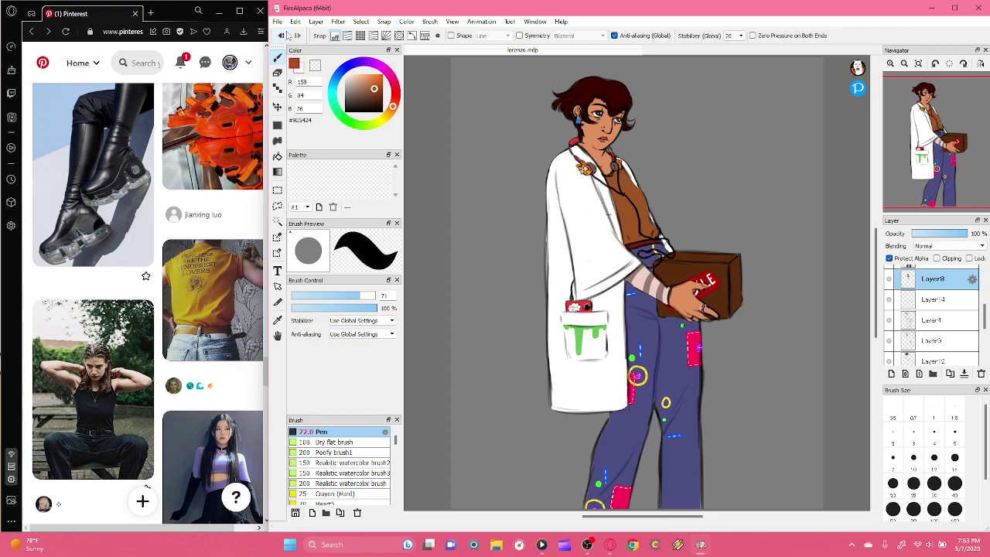
{"action": "left_click", "coordinate": [283, 36]}
- Paint the shirt's torso pink (#FF8ACB) on Layer8 with the Pen
{"action": "left_click", "coordinate": [390, 83]}
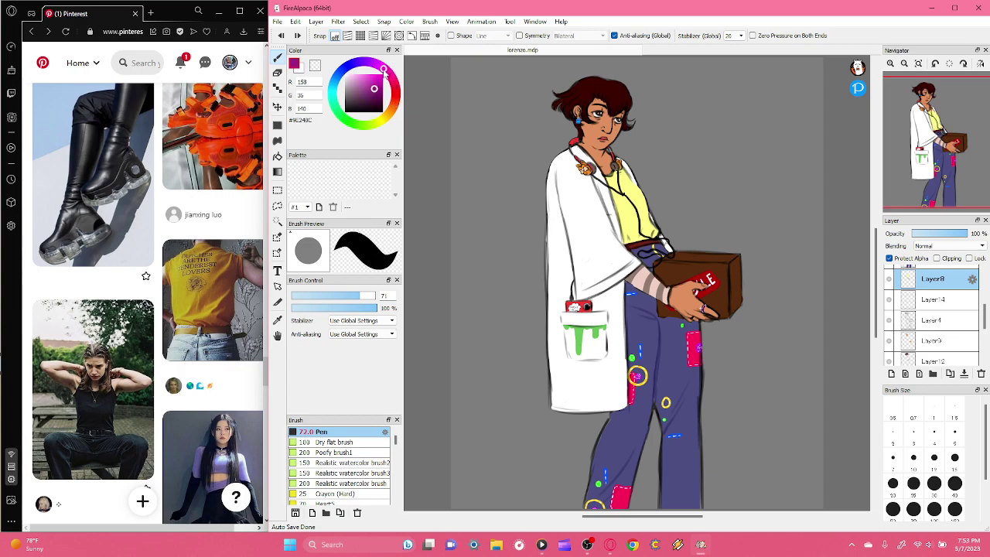
{"action": "left_click", "coordinate": [368, 74]}
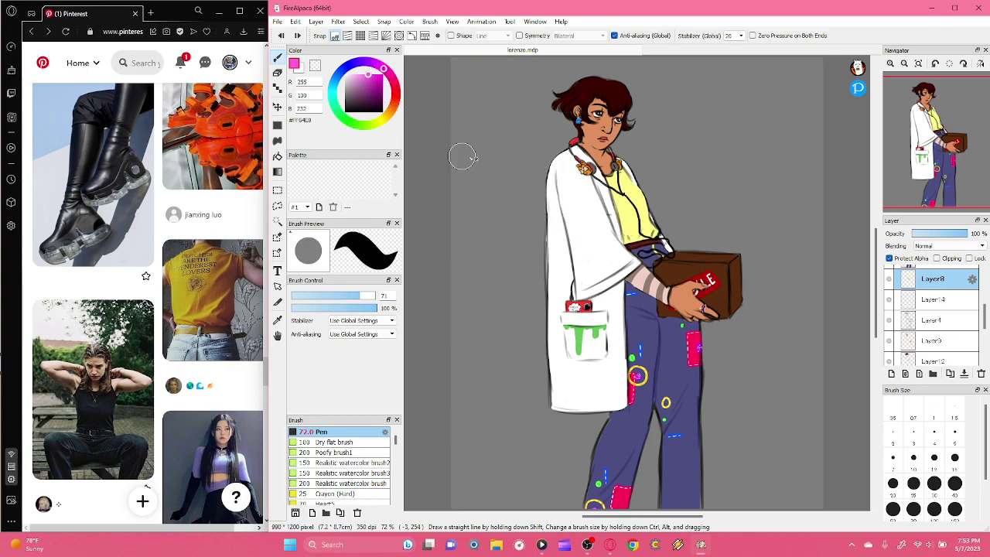
{"action": "left_click", "coordinate": [393, 83]}
{"action": "left_click_drag", "start_coordinate": [372, 77], "coordinate": [363, 67]}
{"action": "mouse_move", "coordinate": [704, 211]}
{"action": "left_mouse_down"}
{"action": "mouse_move", "coordinate": [670, 227]}
{"action": "mouse_move", "coordinate": [591, 230]}
{"action": "mouse_move", "coordinate": [585, 209]}
{"action": "mouse_move", "coordinate": [638, 163]}
{"action": "left_mouse_up"}
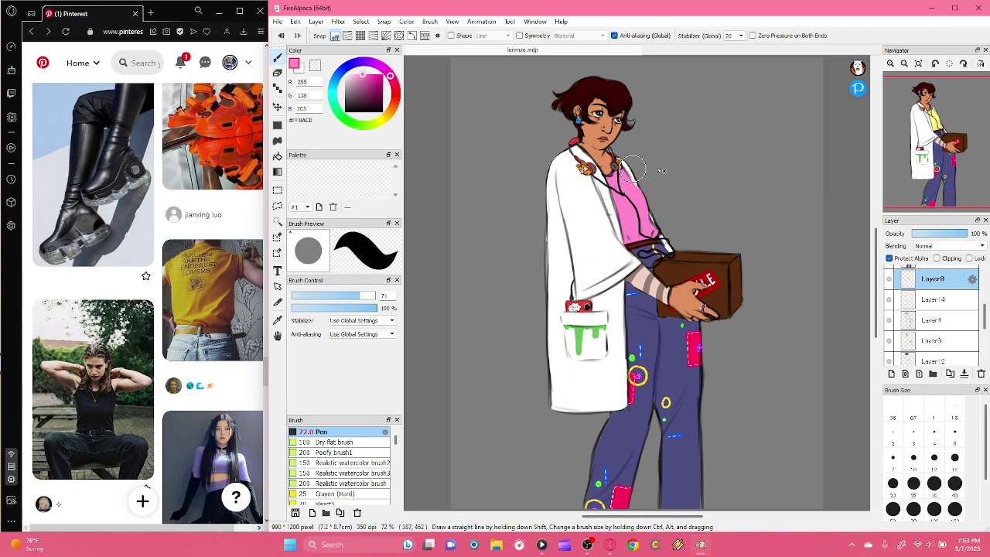
- Paint the darker stripes of the forearm sleeve pink (#FF8ACB) with the Pen at size 7.7
{"action": "double_click", "coordinate": [890, 63]}
{"action": "left_click_drag", "start_coordinate": [932, 165], "coordinate": [933, 171]}
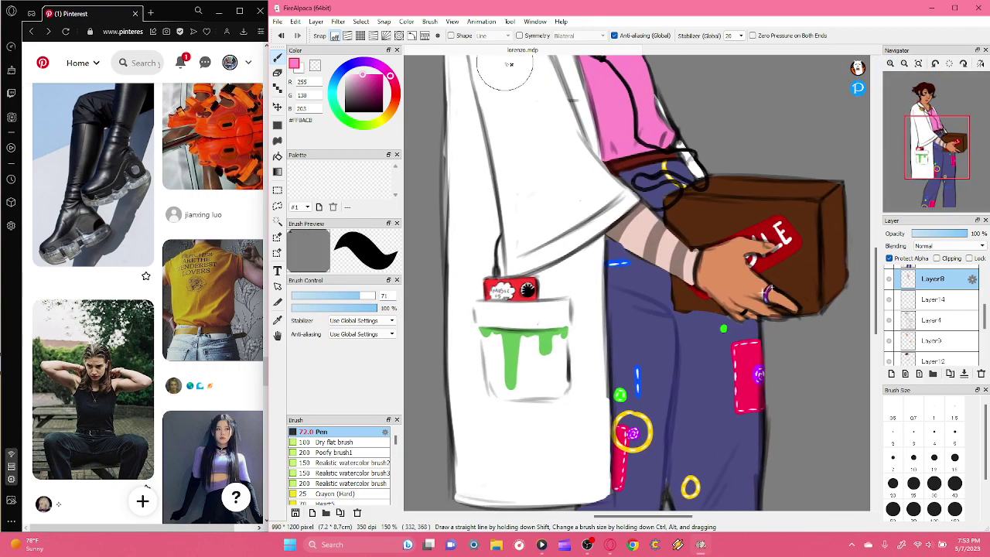
{"action": "left_click", "coordinate": [306, 299]}
{"action": "left_click_drag", "start_coordinate": [632, 211], "coordinate": [618, 241]}
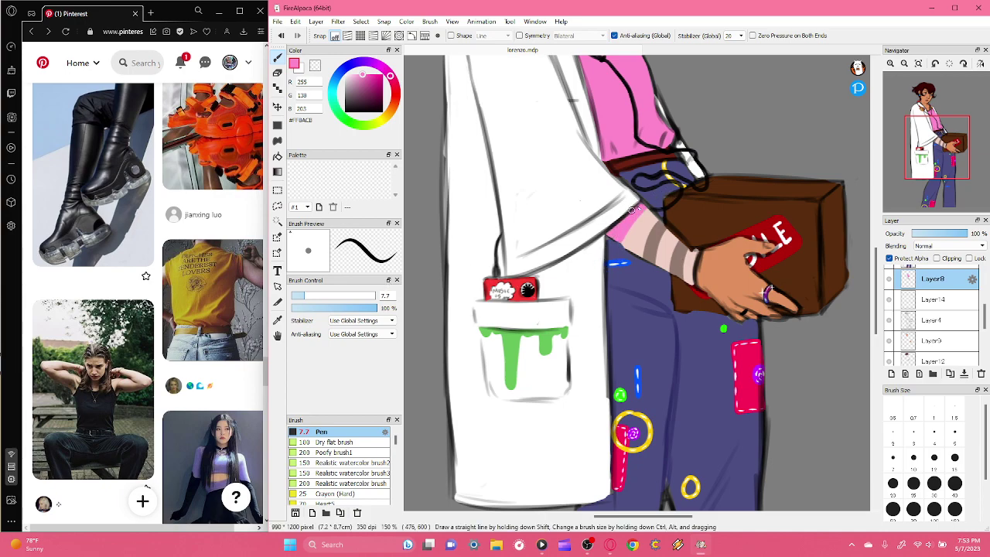
{"action": "left_click_drag", "start_coordinate": [664, 220], "coordinate": [644, 273]}
{"action": "left_click_drag", "start_coordinate": [688, 232], "coordinate": [675, 286]}
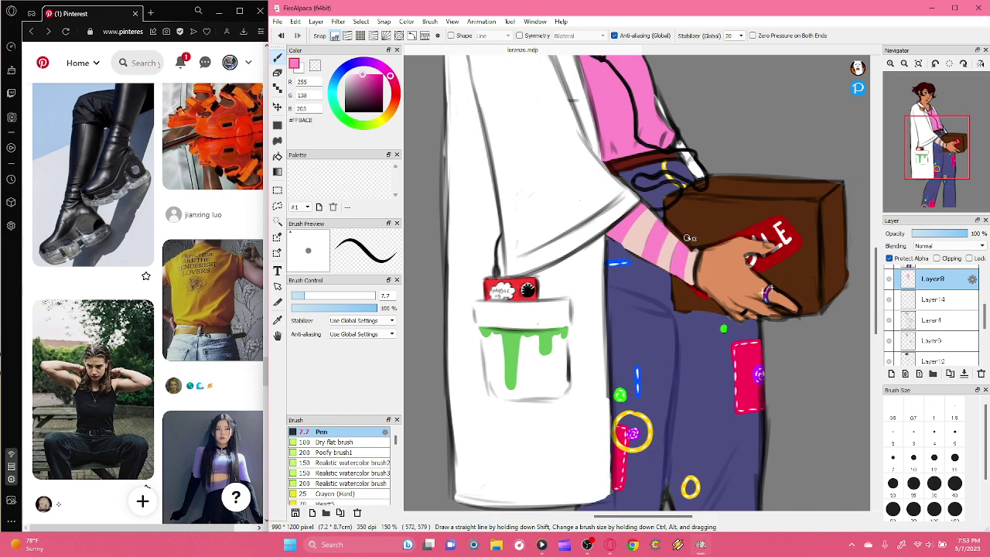
- Fill the lighter sleeve stripes with light yellow (#FFF98A) using the Pen at size 12.5
{"action": "left_click", "coordinate": [384, 123]}
{"action": "left_click", "coordinate": [314, 297]}
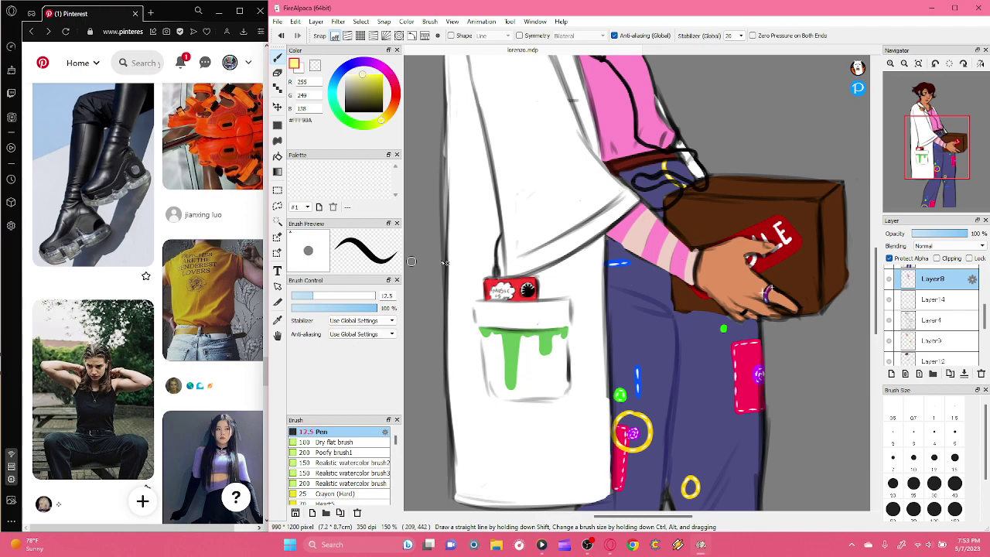
{"action": "mouse_move", "coordinate": [647, 206]}
{"action": "left_mouse_down"}
{"action": "mouse_move", "coordinate": [625, 241]}
{"action": "mouse_move", "coordinate": [639, 281]}
{"action": "left_mouse_up"}
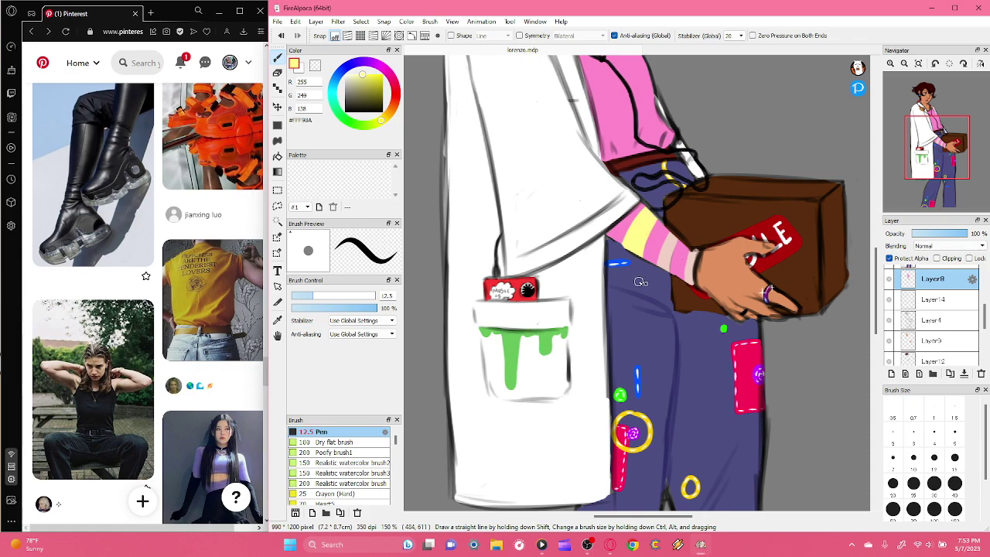
{"action": "mouse_move", "coordinate": [675, 232]}
{"action": "left_mouse_down"}
{"action": "mouse_move", "coordinate": [659, 285]}
{"action": "mouse_move", "coordinate": [683, 221]}
{"action": "mouse_move", "coordinate": [664, 292]}
{"action": "mouse_move", "coordinate": [699, 217]}
{"action": "mouse_move", "coordinate": [689, 299]}
{"action": "left_mouse_up"}
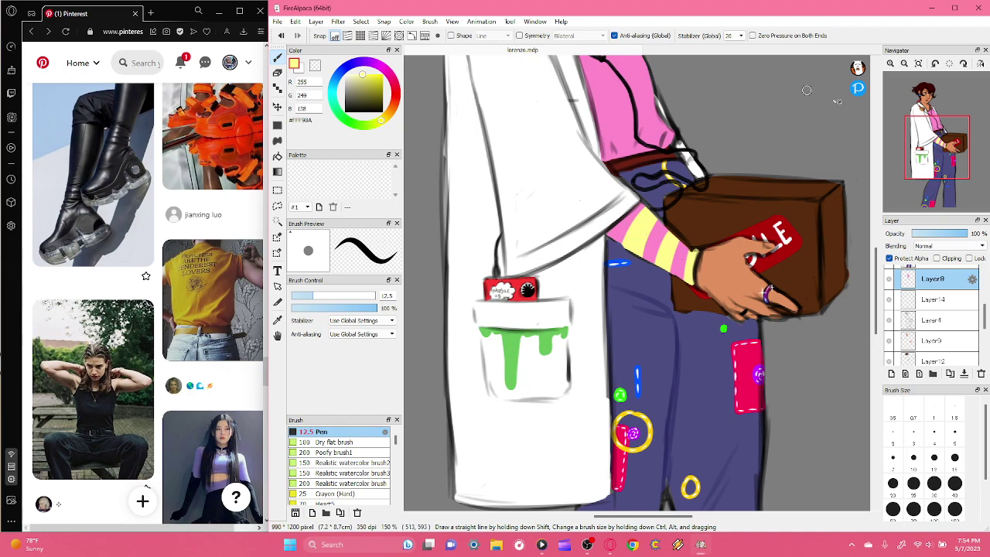
- Try a light yellow (#FFF98A) trim along the pink shirt's neckline, undo it, and compare the sleeve with and without its new stripes
{"action": "scroll", "coordinate": [644, 236], "scroll_direction": "up", "scroll_amount": 6}
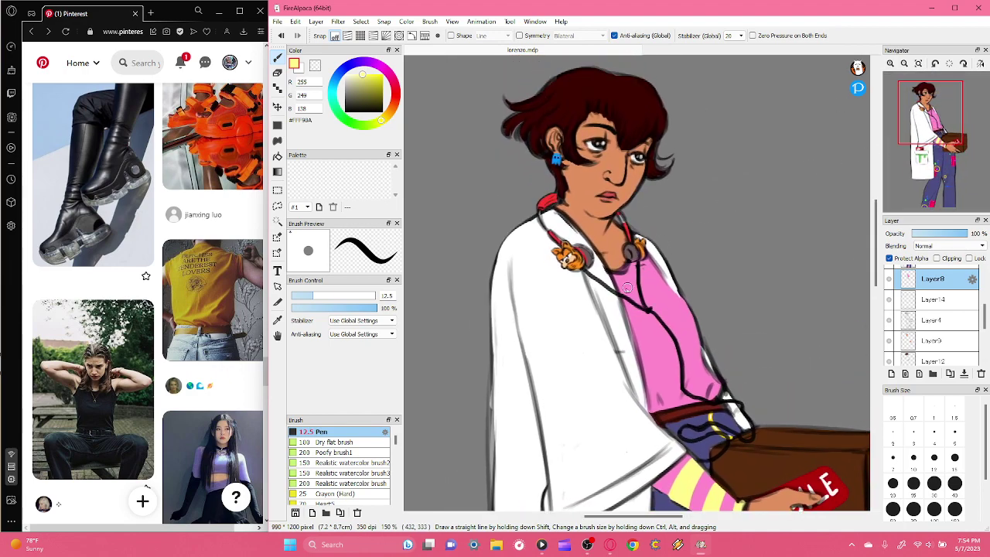
{"action": "left_click_drag", "start_coordinate": [630, 284], "coordinate": [647, 260]}
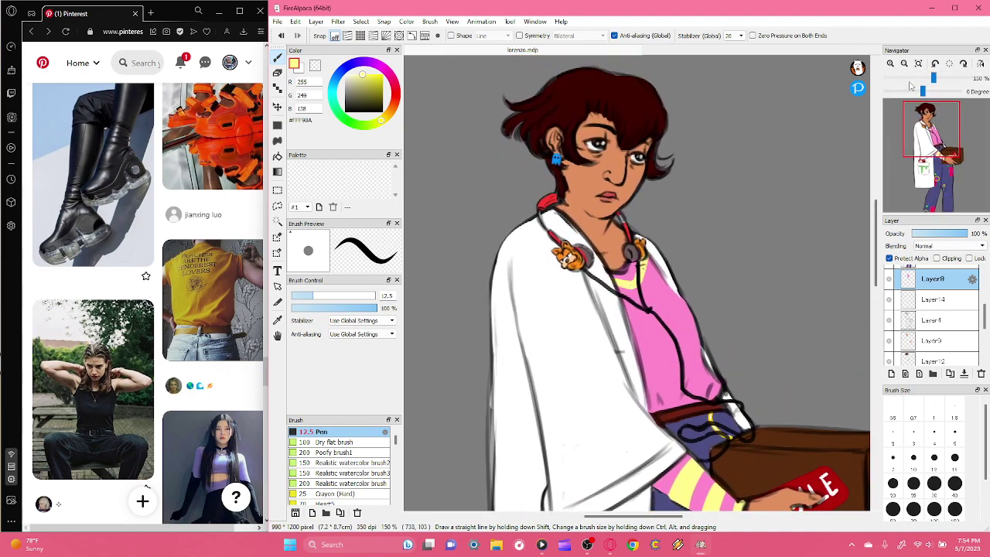
{"action": "left_click", "coordinate": [918, 63]}
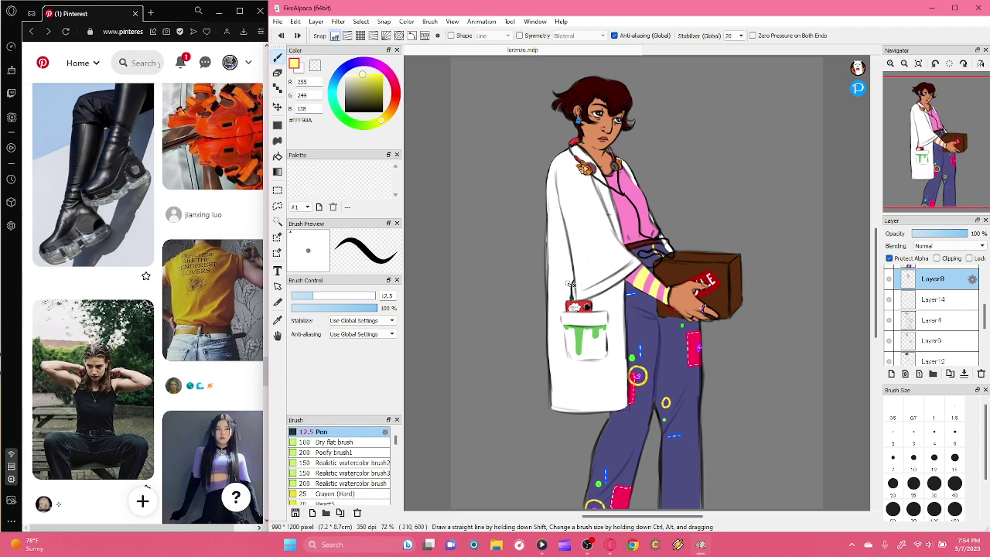
{"action": "key", "text": "ctrl+z"}
{"action": "key", "text": "ctrl+z"}
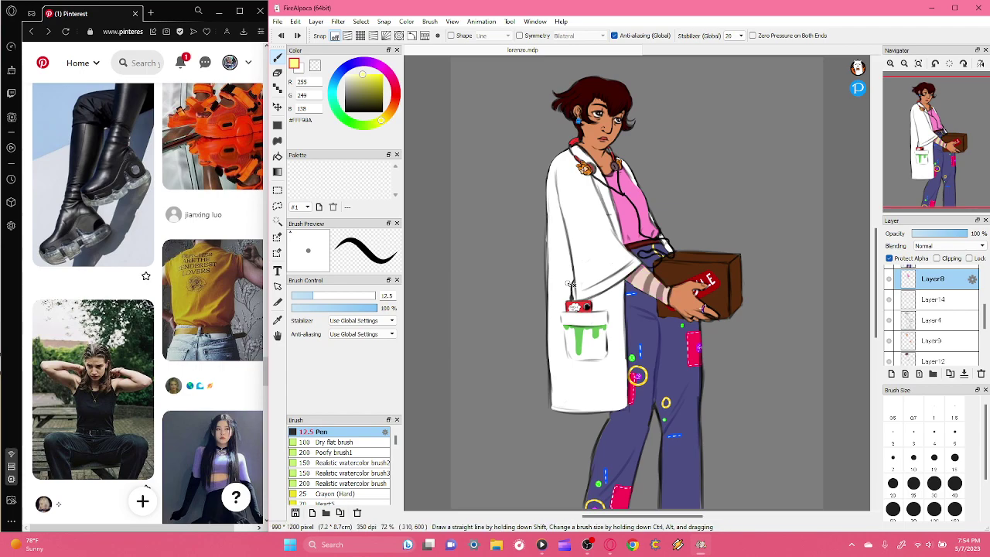
{"action": "key", "text": "ctrl+y"}
{"action": "key", "text": "ctrl+y"}
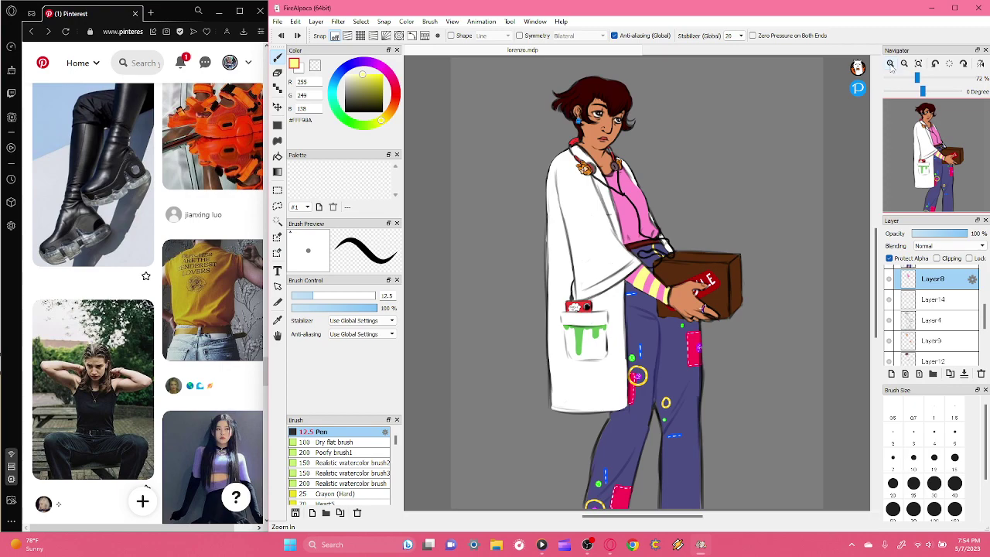
- Clean up the nose linework on Layer4 by erasing with the Pen in transparent colour at size 8.3
{"action": "scroll", "coordinate": [938, 155], "scroll_direction": "up", "scroll_amount": 6}
{"action": "left_click_drag", "start_coordinate": [938, 155], "coordinate": [925, 116]}
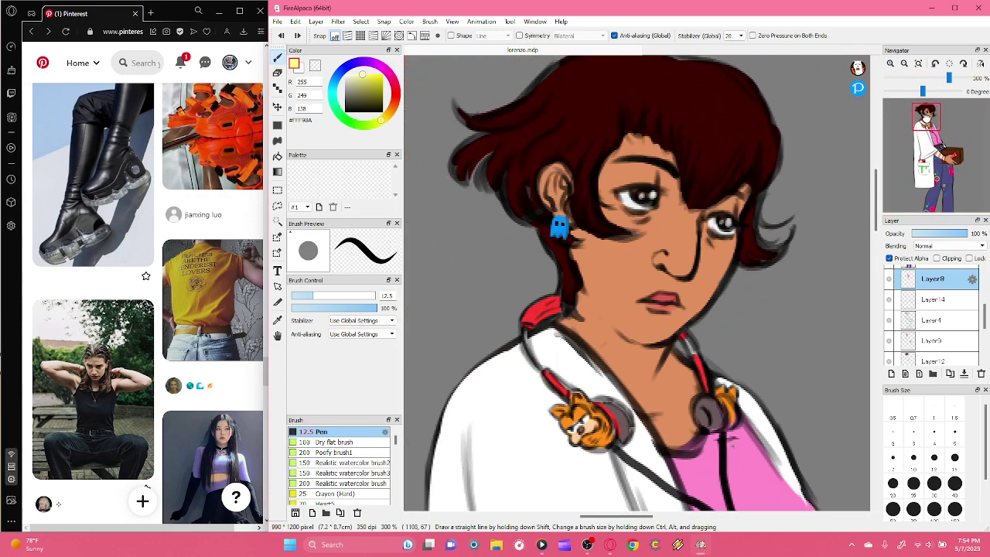
{"action": "left_click", "coordinate": [920, 322]}
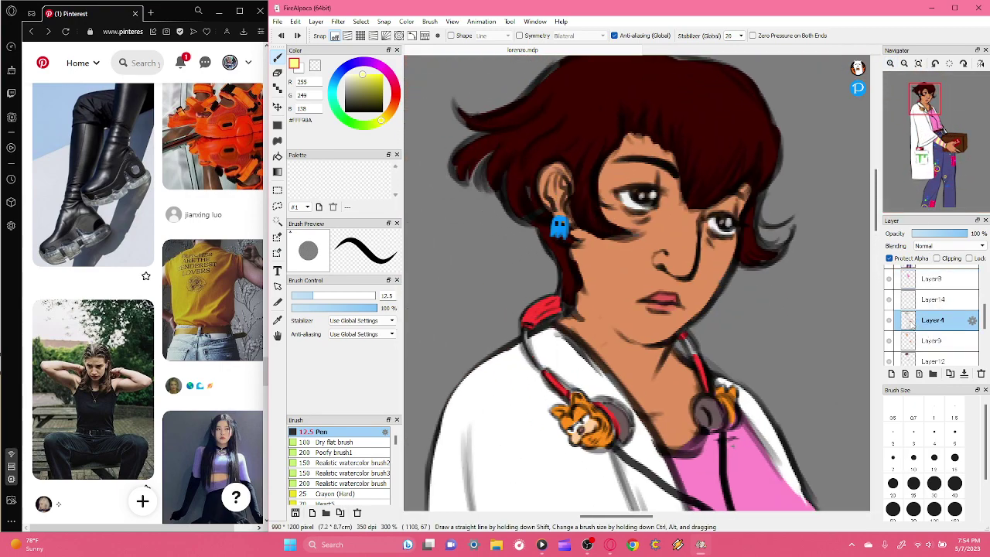
{"action": "left_click", "coordinate": [889, 320]}
{"action": "left_click", "coordinate": [889, 320]}
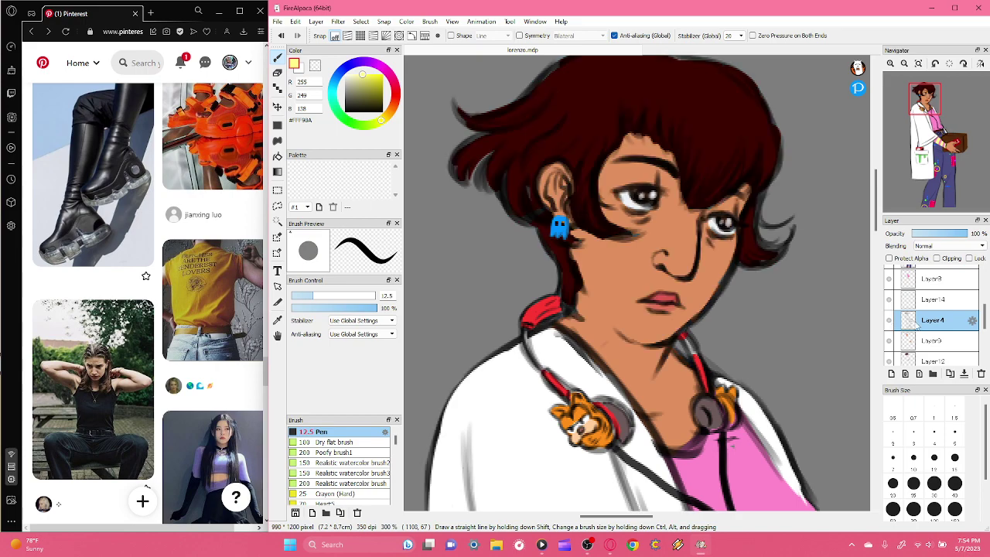
{"action": "left_click", "coordinate": [935, 64]}
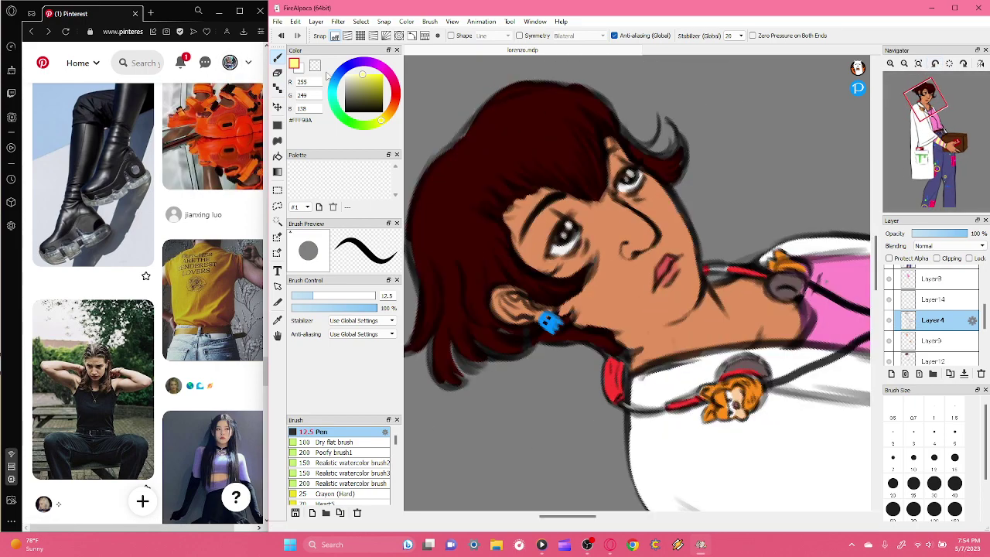
{"action": "left_click", "coordinate": [305, 296]}
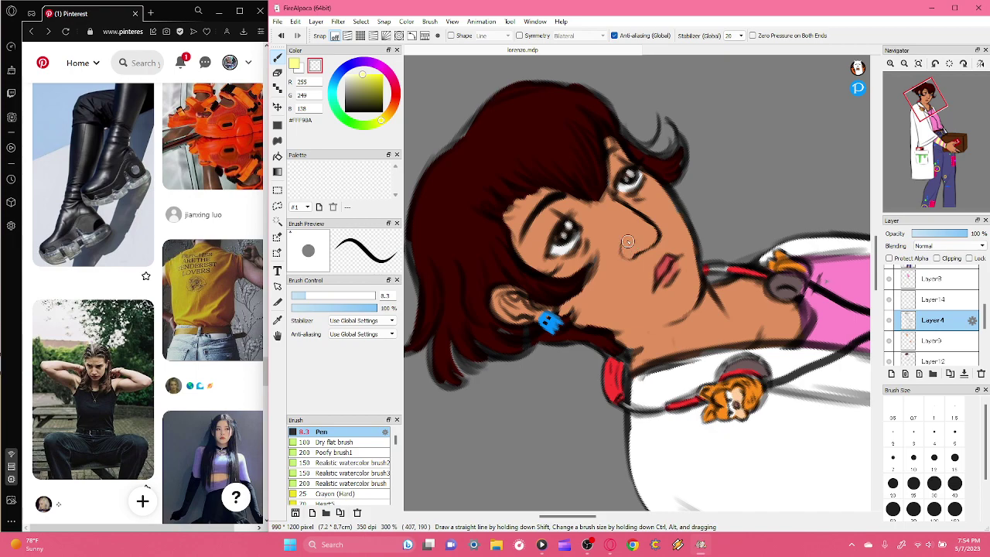
{"action": "left_click", "coordinate": [948, 64]}
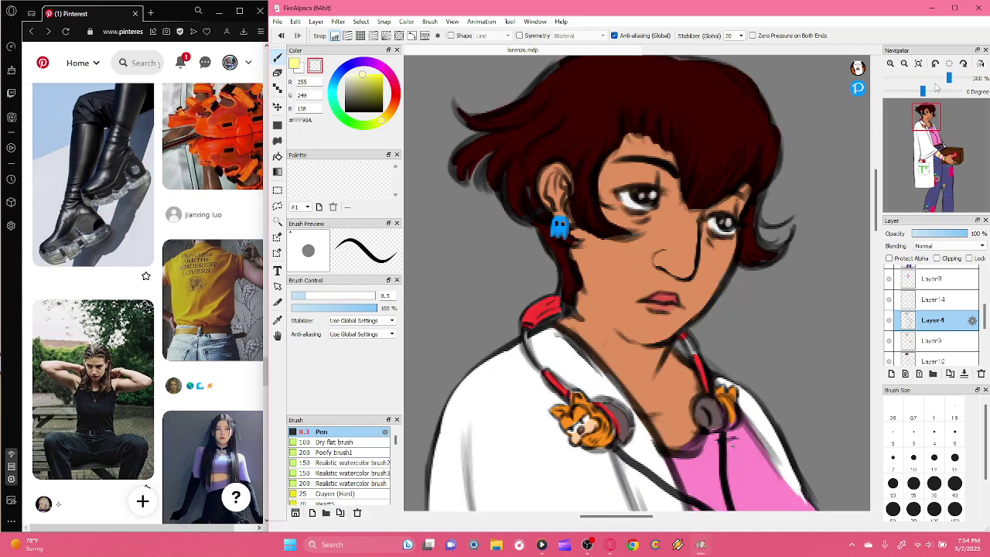
{"action": "left_click", "coordinate": [918, 65]}
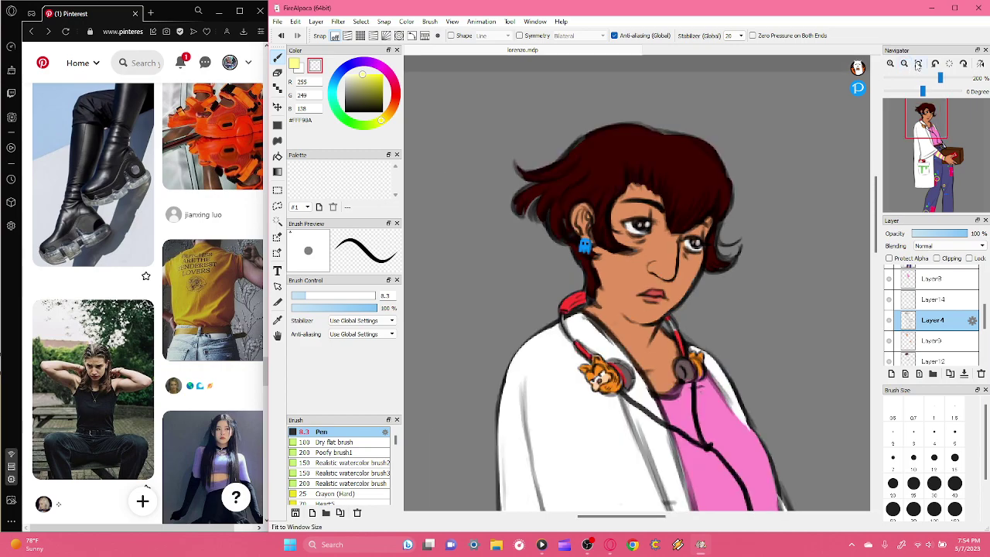
{"action": "left_click", "coordinate": [892, 65]}
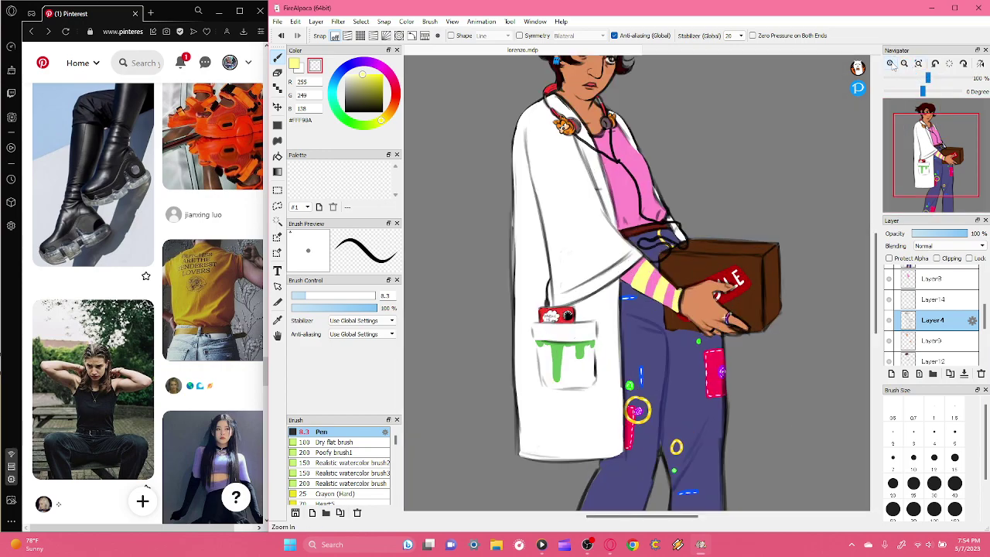
{"action": "left_click", "coordinate": [891, 65]}
{"action": "left_click", "coordinate": [892, 65]}
{"action": "left_click", "coordinate": [892, 65]}
{"action": "left_click_drag", "start_coordinate": [937, 139], "coordinate": [927, 102]}
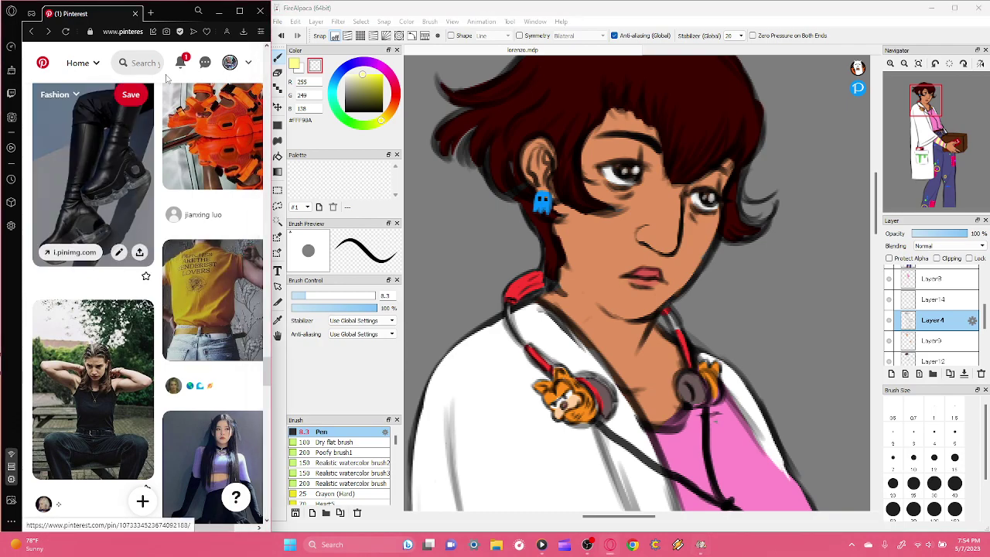
- Switch to Pinterest and browse the home feed for colourful outfit and accessory references
{"action": "scroll", "coordinate": [93, 294], "scroll_direction": "down", "scroll_amount": 2}
{"action": "scroll", "coordinate": [176, 126], "scroll_direction": "down", "scroll_amount": 6}
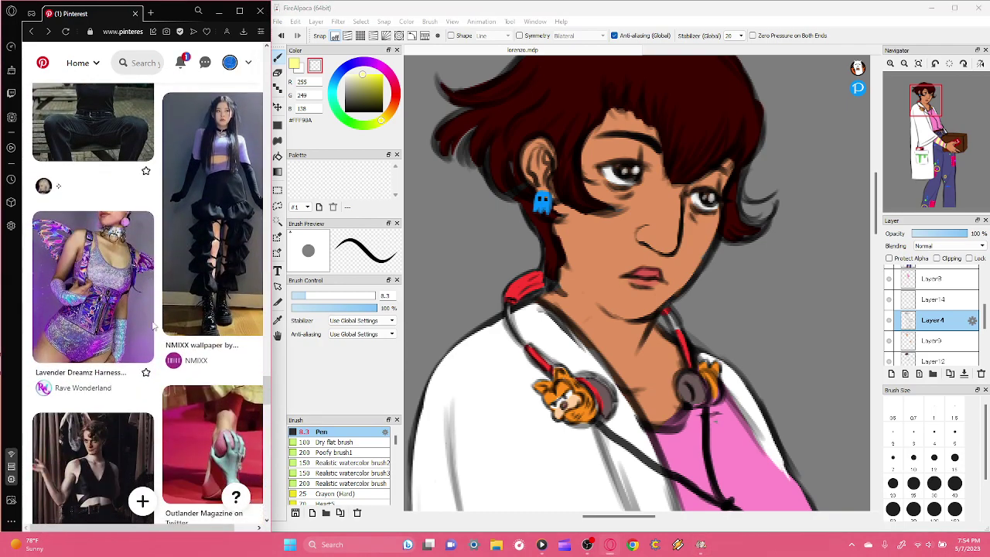
{"action": "scroll", "coordinate": [176, 126], "scroll_direction": "down", "scroll_amount": 5}
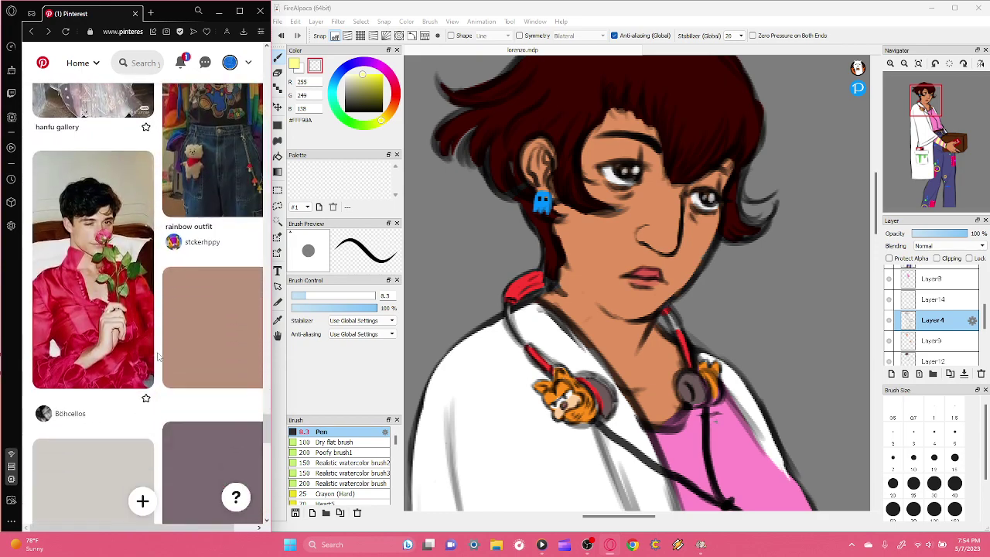
{"action": "scroll", "coordinate": [152, 282], "scroll_direction": "down", "scroll_amount": 4}
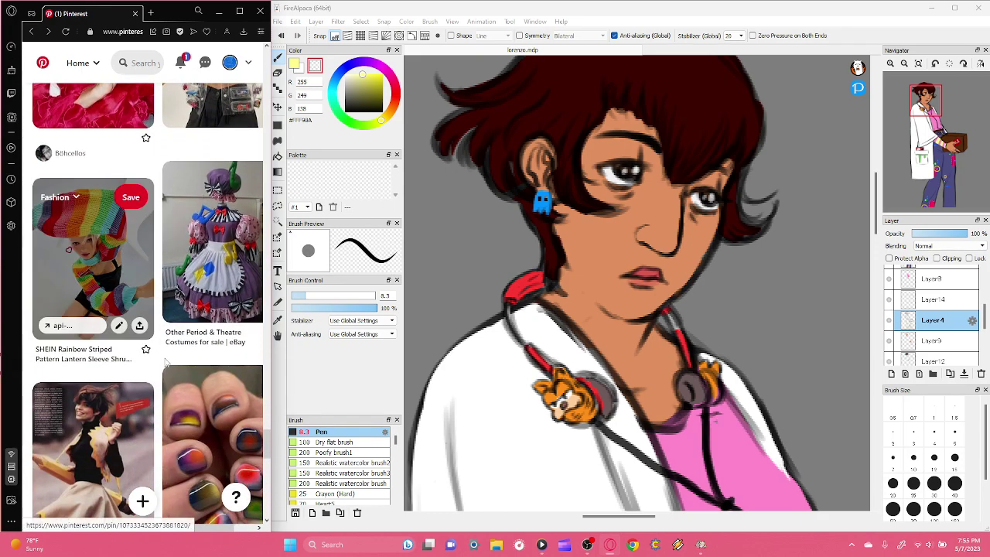
{"action": "scroll", "coordinate": [160, 337], "scroll_direction": "down", "scroll_amount": 4}
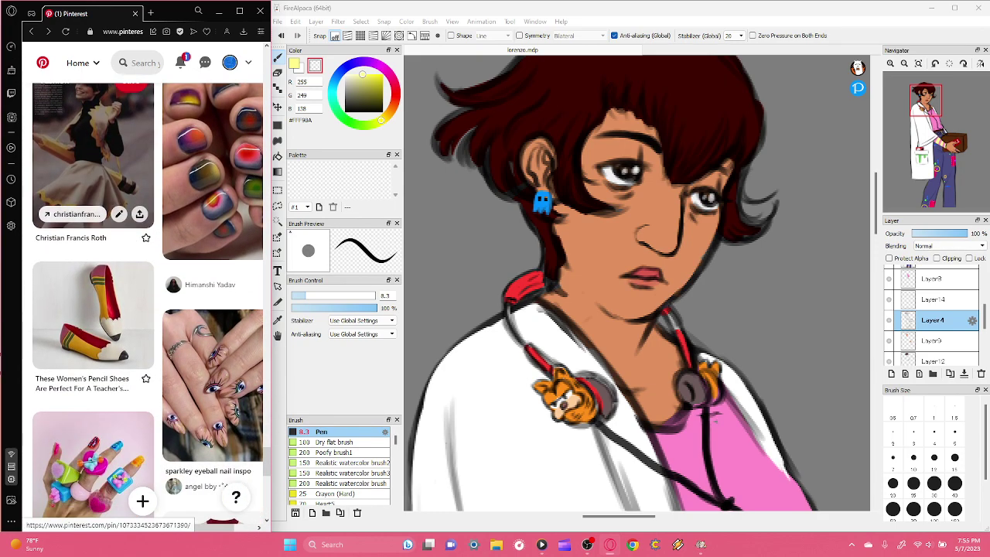
{"action": "scroll", "coordinate": [160, 294], "scroll_direction": "down", "scroll_amount": 3}
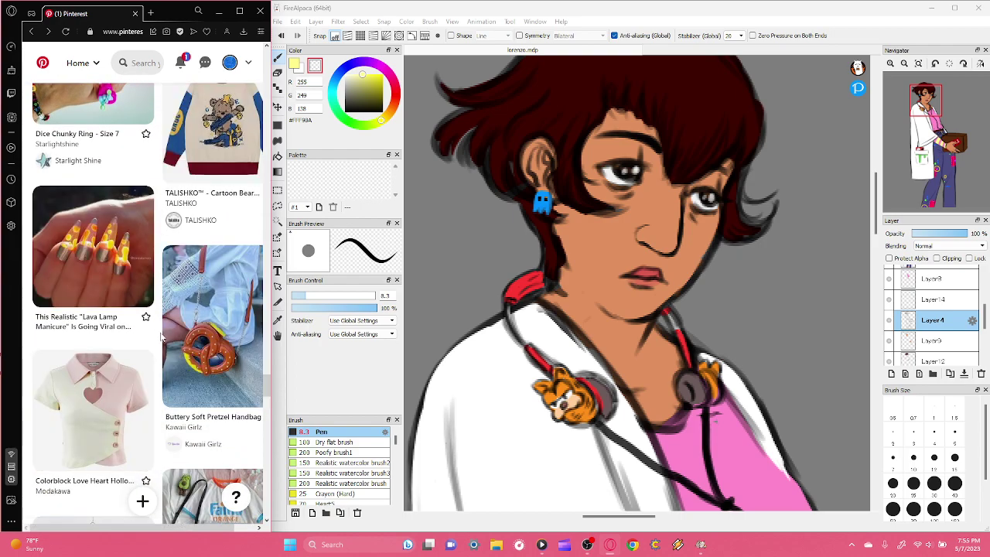
{"action": "scroll", "coordinate": [157, 326], "scroll_direction": "down", "scroll_amount": 3}
{"action": "scroll", "coordinate": [147, 303], "scroll_direction": "down", "scroll_amount": 4}
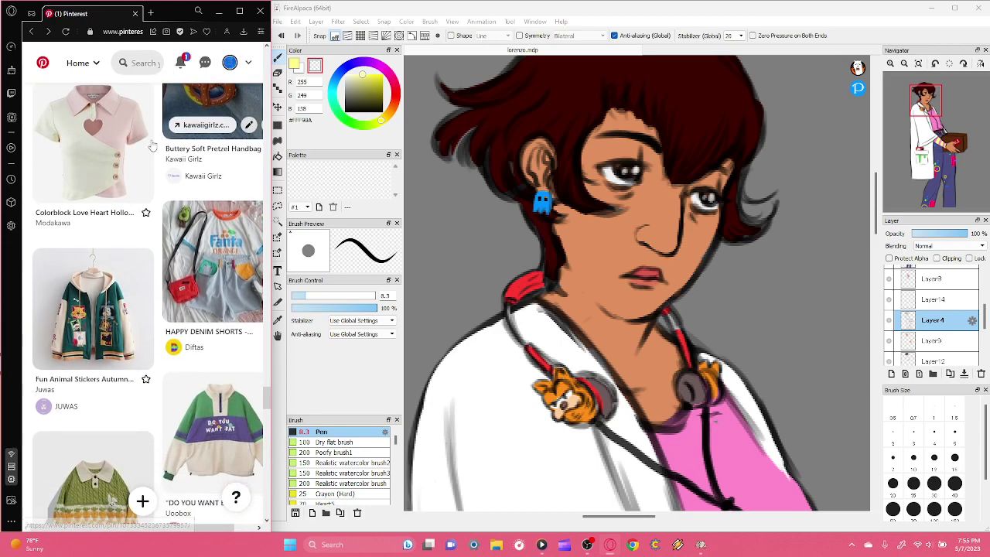
{"action": "scroll", "coordinate": [176, 296], "scroll_direction": "down", "scroll_amount": 6}
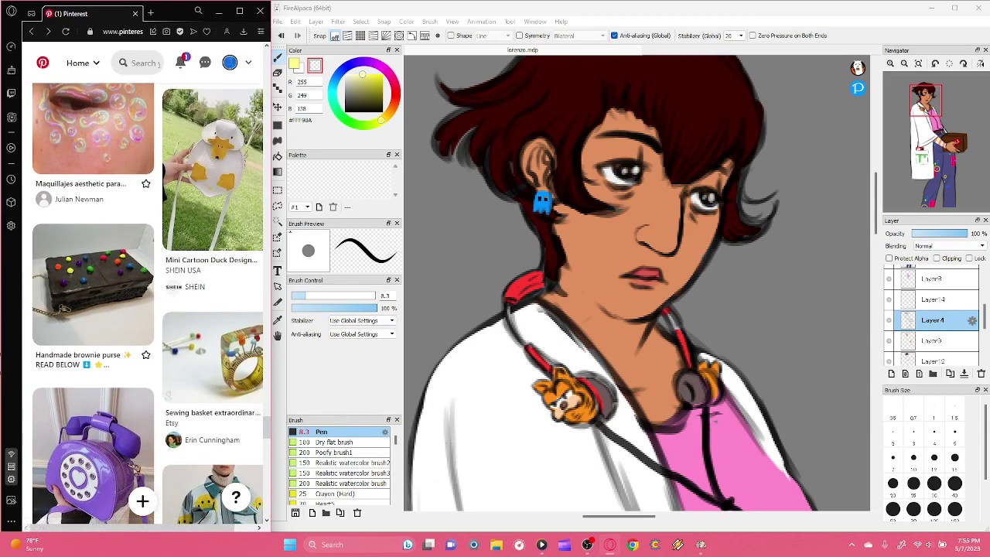
{"action": "scroll", "coordinate": [175, 296], "scroll_direction": "down", "scroll_amount": 1}
- Switch to Media Player and skip within the playing game songs video
{"action": "left_click", "coordinate": [551, 546]}
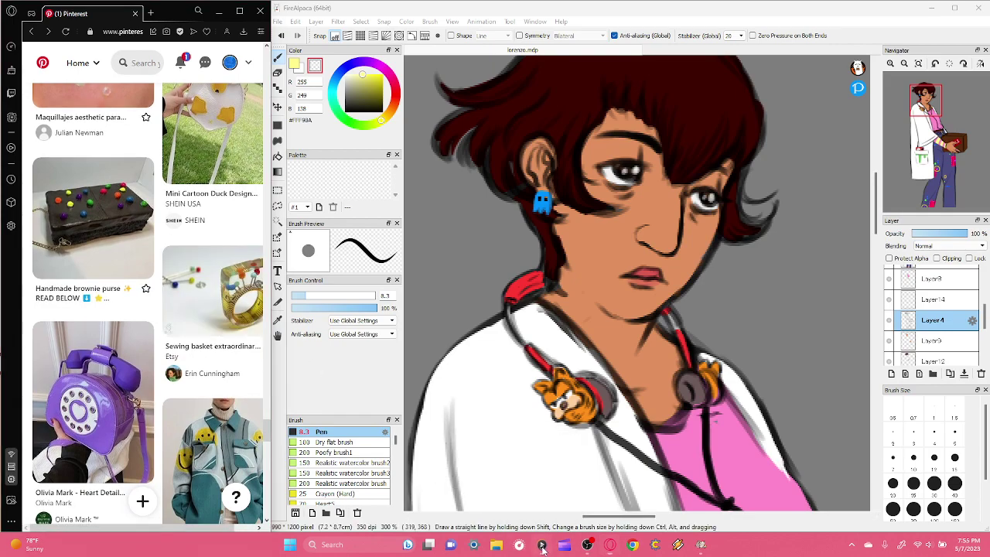
{"action": "key", "text": "ctrl+Right"}
{"action": "key", "text": "ctrl+Left"}
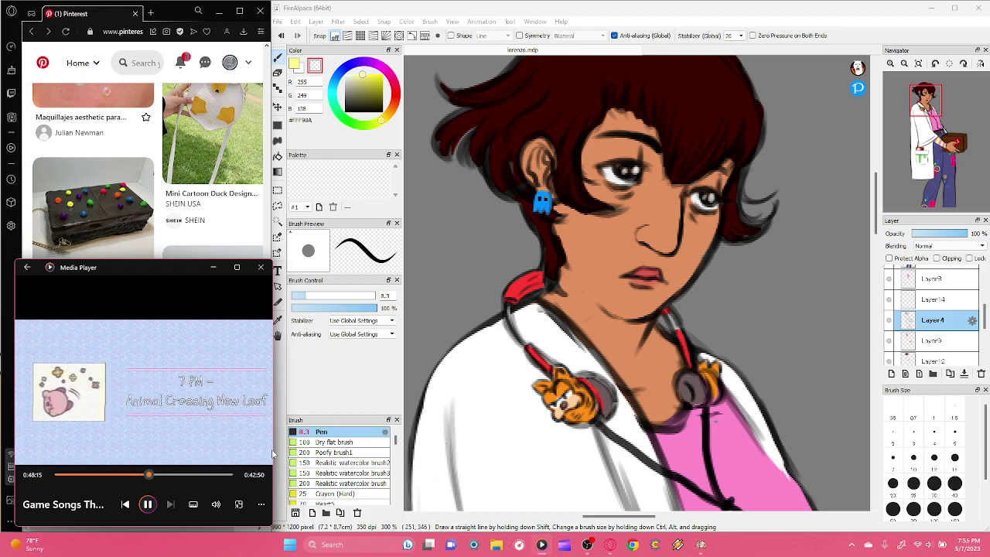
- Minimize Media Player and fit the whole lorenzo.mdp character in view to review the outfit and its layers
{"action": "left_click", "coordinate": [213, 267]}
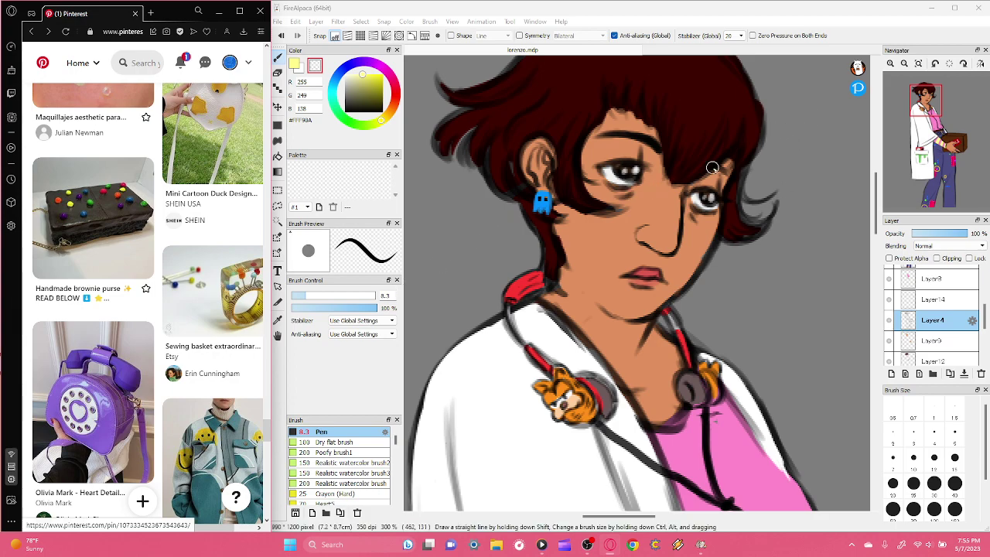
{"action": "left_click", "coordinate": [543, 547]}
{"action": "left_click", "coordinate": [542, 551]}
{"action": "left_click", "coordinate": [984, 311]}
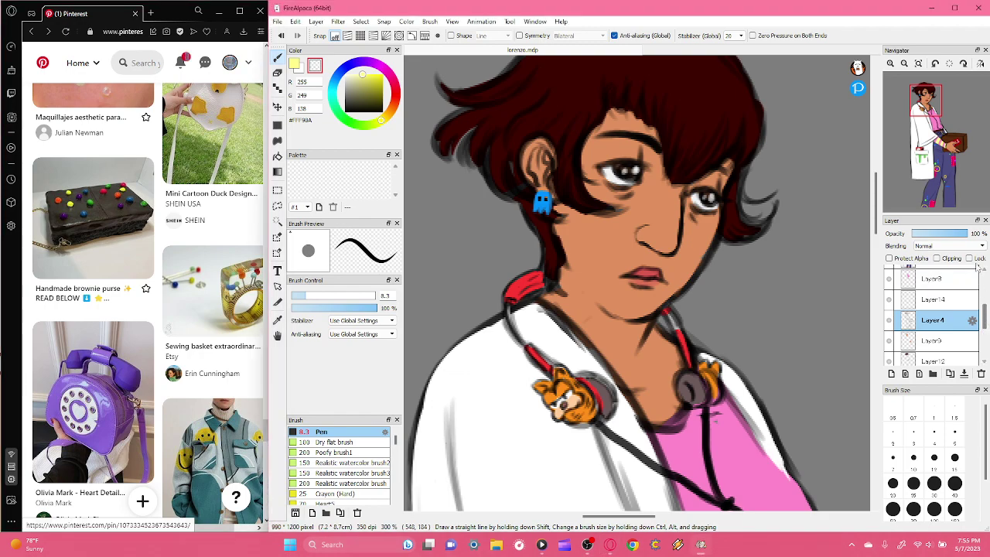
{"action": "left_click_drag", "start_coordinate": [985, 311], "coordinate": [984, 274]}
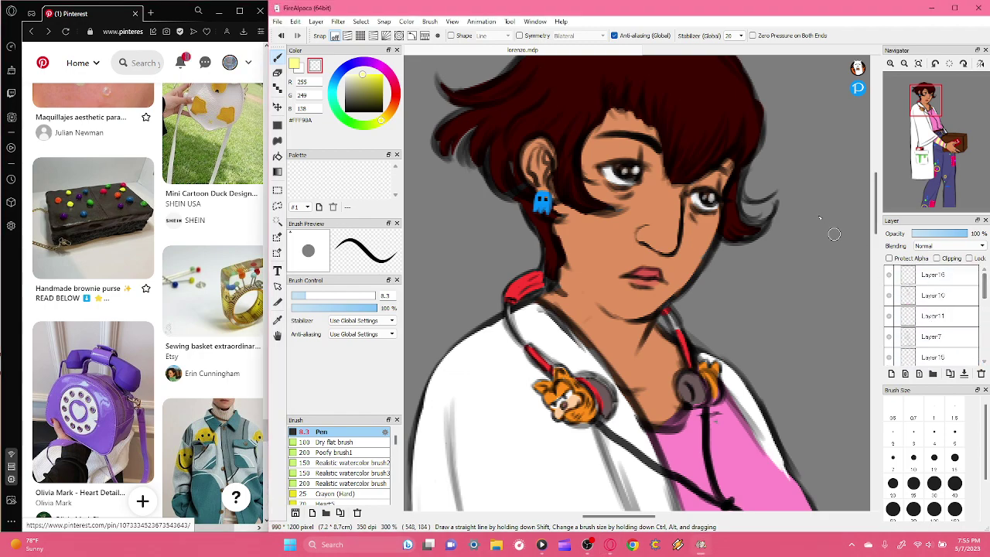
{"action": "left_click", "coordinate": [904, 64]}
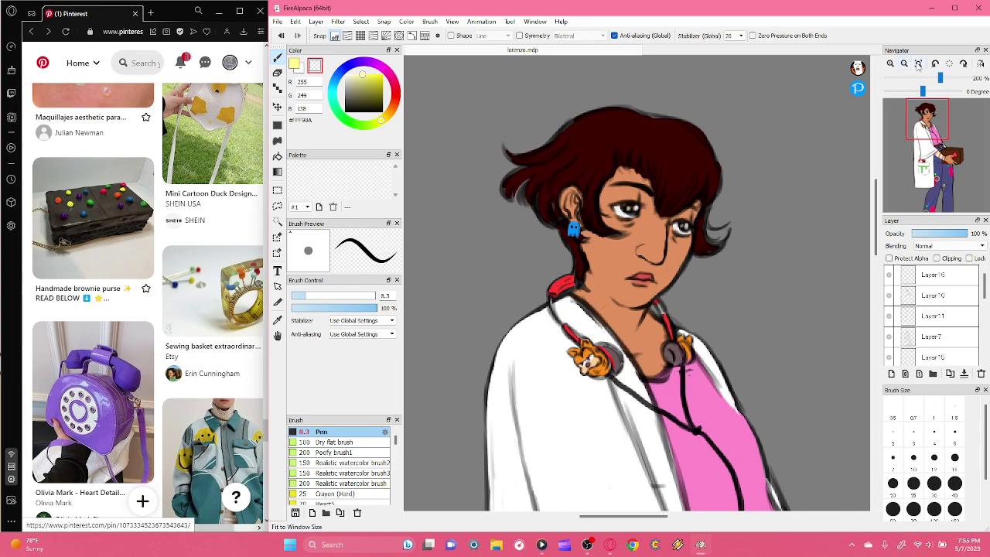
{"action": "left_click", "coordinate": [919, 64]}
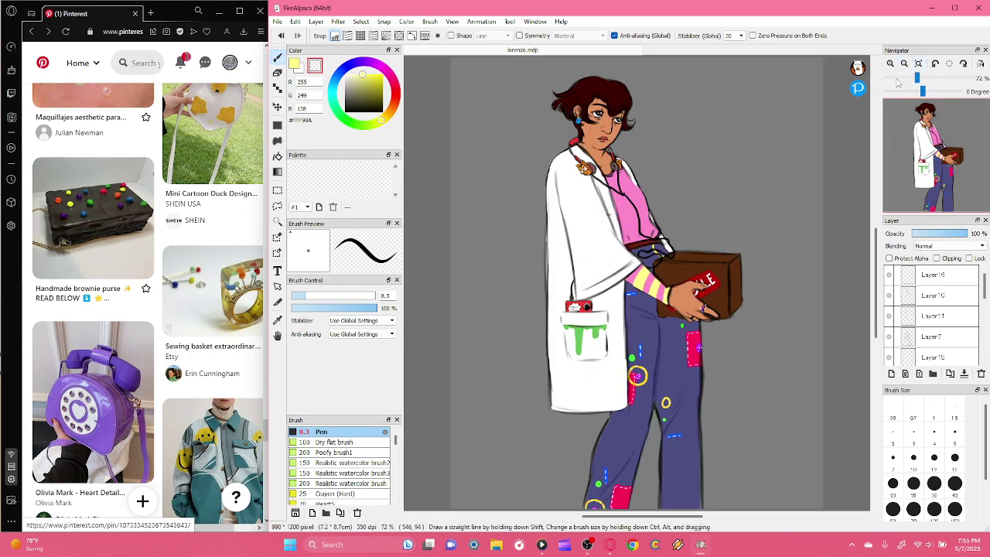
{"action": "left_click_drag", "start_coordinate": [984, 286], "coordinate": [984, 328]}
- Switch to Media Player, skip ahead in the game songs video, and minimize the player again
{"action": "left_click", "coordinate": [541, 545]}
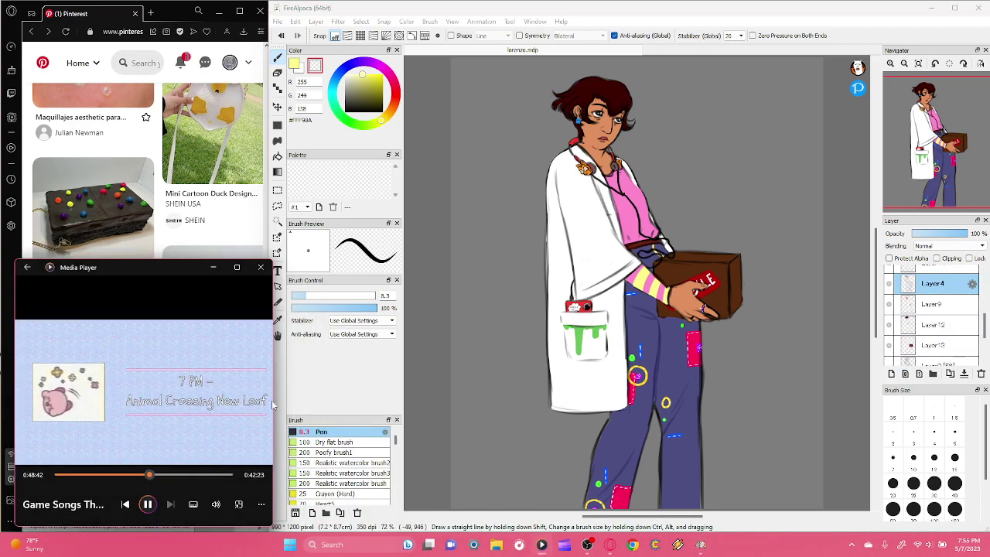
{"action": "right_click", "coordinate": [162, 332]}
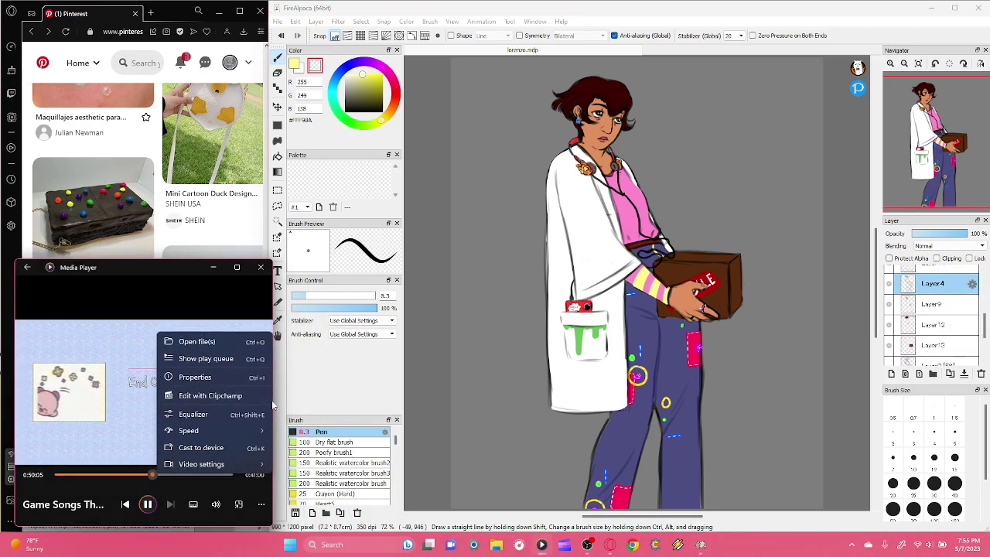
{"action": "left_click", "coordinate": [172, 279]}
{"action": "left_click", "coordinate": [214, 267]}
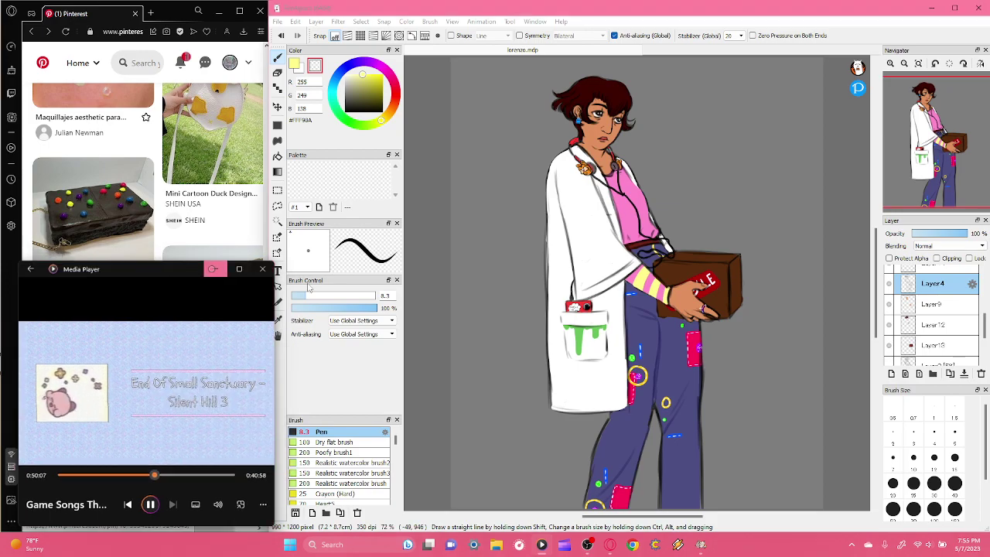
- Select Layer13 and hide and show it to check that it holds the cardboard box's colouring
{"action": "double_click", "coordinate": [890, 66]}
{"action": "left_click_drag", "start_coordinate": [937, 155], "coordinate": [949, 168]}
{"action": "left_click", "coordinate": [933, 345]}
{"action": "left_click", "coordinate": [890, 347]}
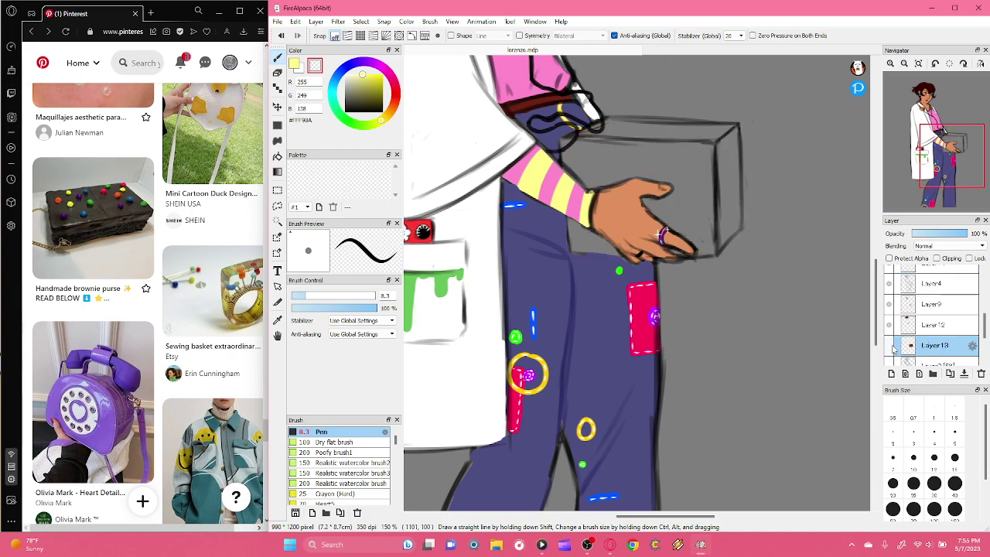
{"action": "left_click", "coordinate": [887, 346]}
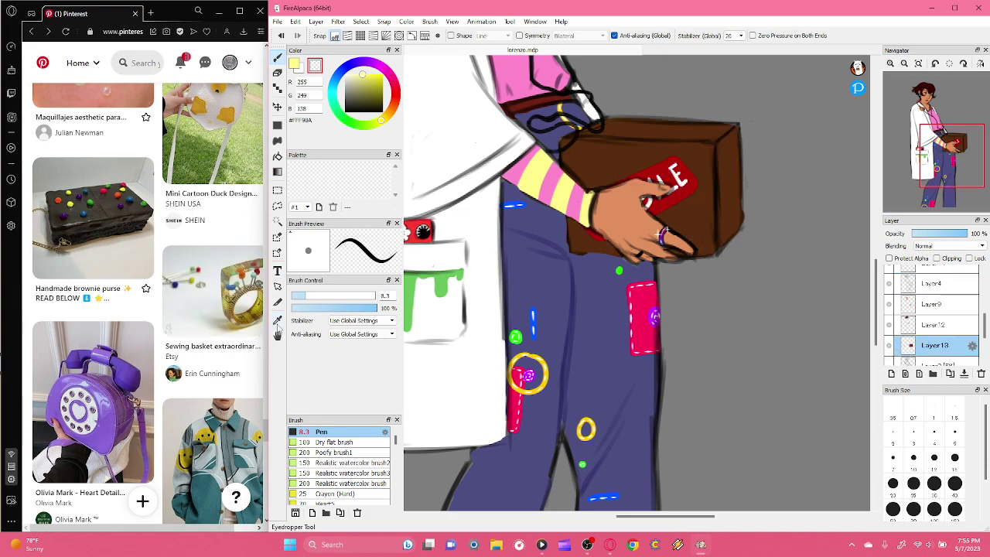
- Sample the box's brown and darken it to #311502 as the Pen colour
{"action": "left_click", "coordinate": [277, 321]}
{"action": "left_click", "coordinate": [611, 151]}
{"action": "left_click", "coordinate": [277, 58]}
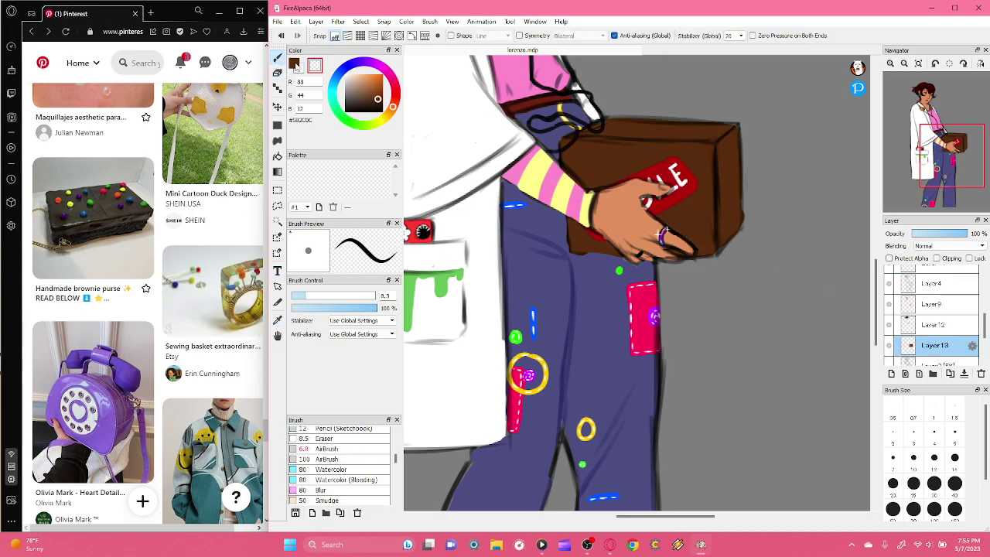
{"action": "left_click_drag", "start_coordinate": [382, 103], "coordinate": [381, 106]}
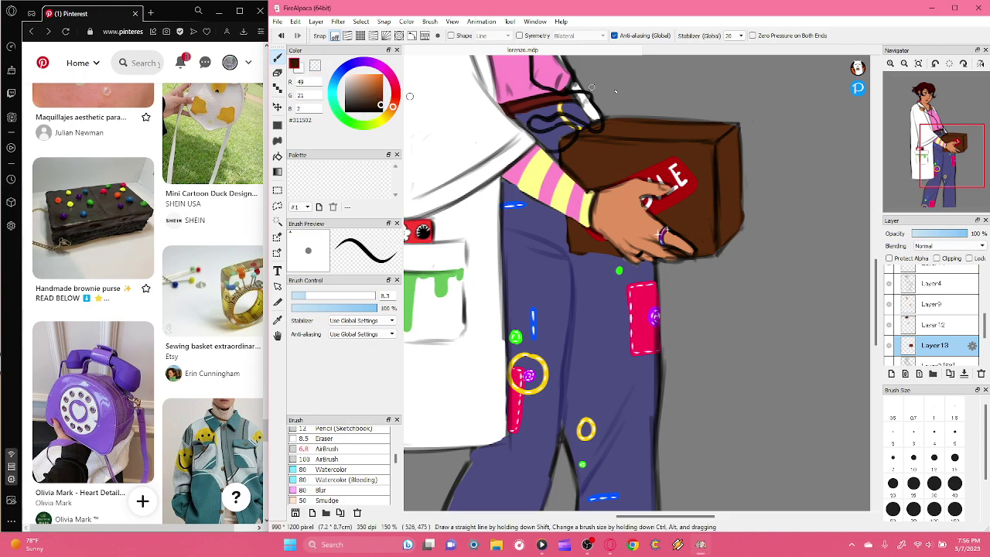
- With Protect Alpha on, shade the box's top face on Layer13 in dark brown #311502 using the Pen at size 19
{"action": "left_click_drag", "start_coordinate": [951, 169], "coordinate": [948, 145]}
{"action": "mouse_move", "coordinate": [889, 51]}
{"action": "left_mouse_down"}
{"action": "mouse_move", "coordinate": [892, 64]}
{"action": "mouse_move", "coordinate": [900, 52]}
{"action": "left_mouse_up"}
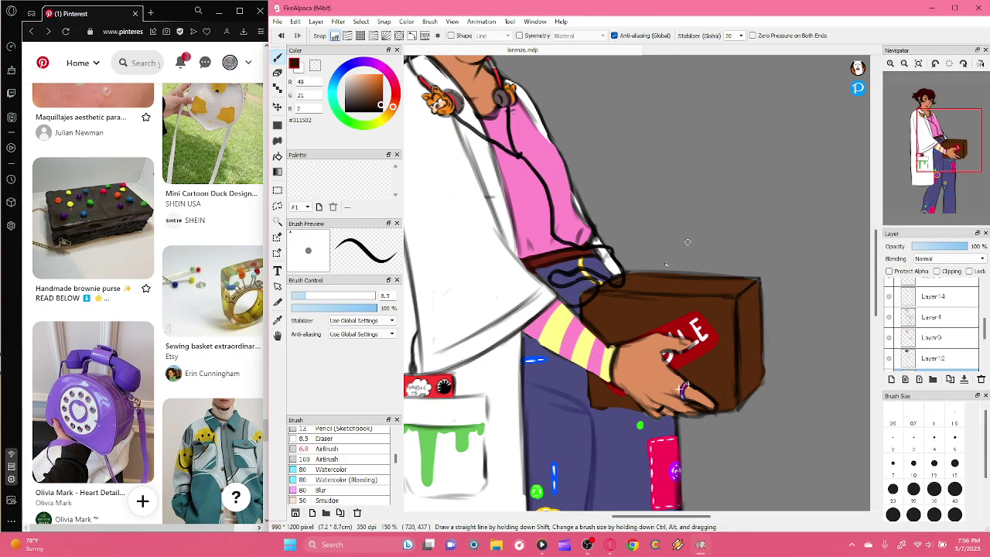
{"action": "left_click", "coordinate": [890, 64]}
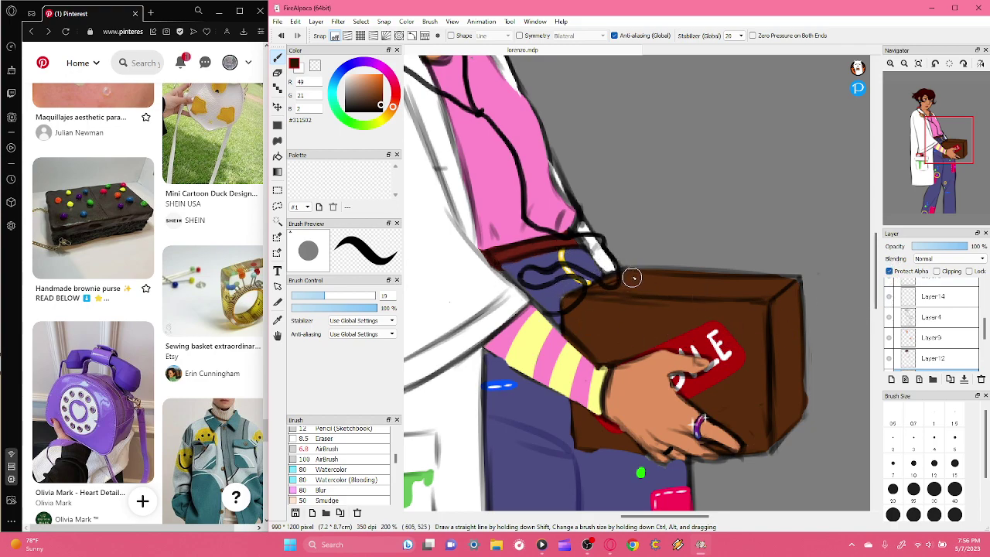
{"action": "mouse_move", "coordinate": [631, 267]}
{"action": "left_mouse_down"}
{"action": "mouse_move", "coordinate": [591, 290]}
{"action": "mouse_move", "coordinate": [685, 280]}
{"action": "mouse_move", "coordinate": [612, 287]}
{"action": "mouse_move", "coordinate": [777, 289]}
{"action": "mouse_move", "coordinate": [800, 268]}
{"action": "mouse_move", "coordinate": [752, 282]}
{"action": "mouse_move", "coordinate": [800, 270]}
{"action": "left_mouse_up"}
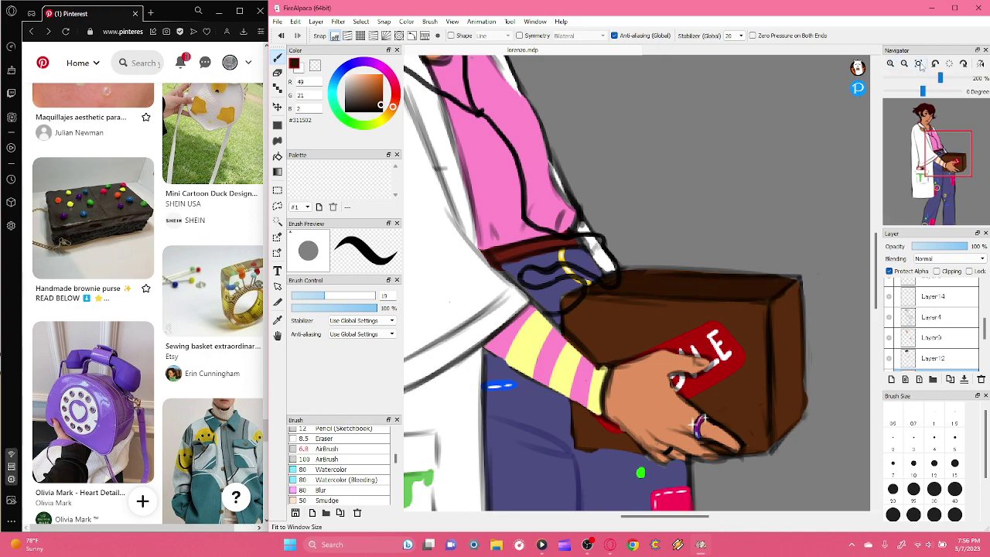
{"action": "left_click", "coordinate": [918, 64]}
{"action": "left_click", "coordinate": [890, 64]}
{"action": "left_click", "coordinate": [890, 63]}
{"action": "left_click_drag", "start_coordinate": [919, 157], "coordinate": [937, 132]}
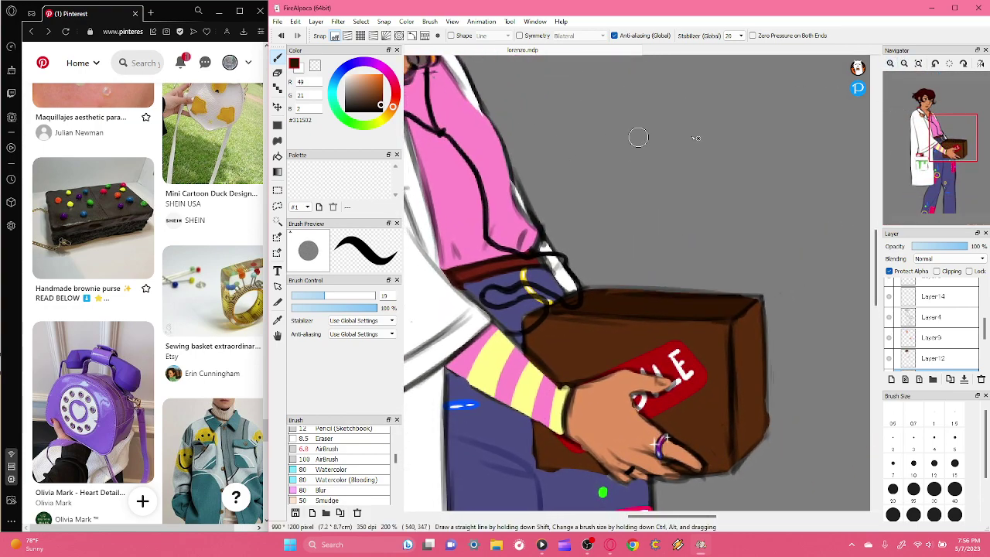
- Set the brush to a muted brown (RGB 133, 99, 75) at size 16 and lower the global stabilizer to 10
{"action": "key", "text": "ctrl+plus"}
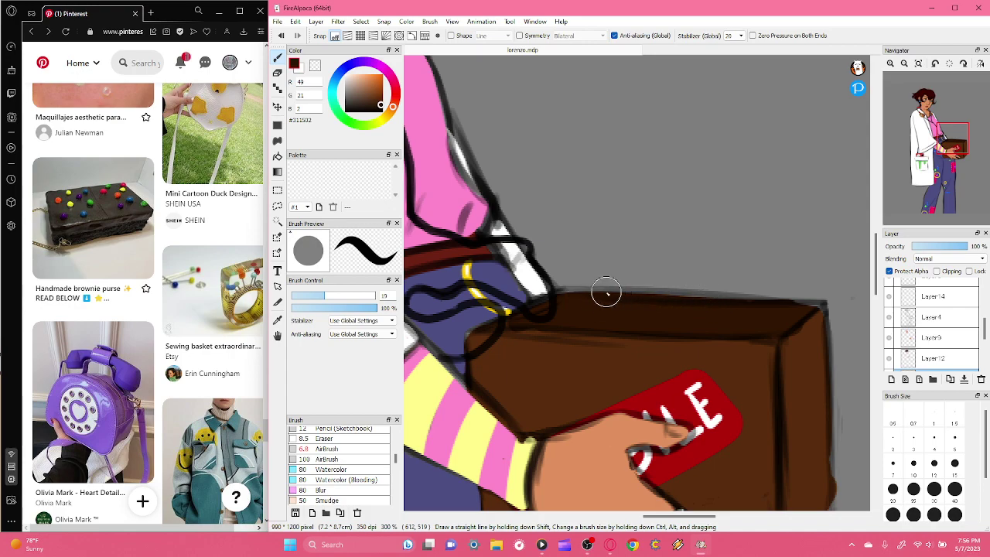
{"action": "left_click_drag", "start_coordinate": [370, 101], "coordinate": [367, 94]}
{"action": "left_click_drag", "start_coordinate": [334, 296], "coordinate": [319, 296]}
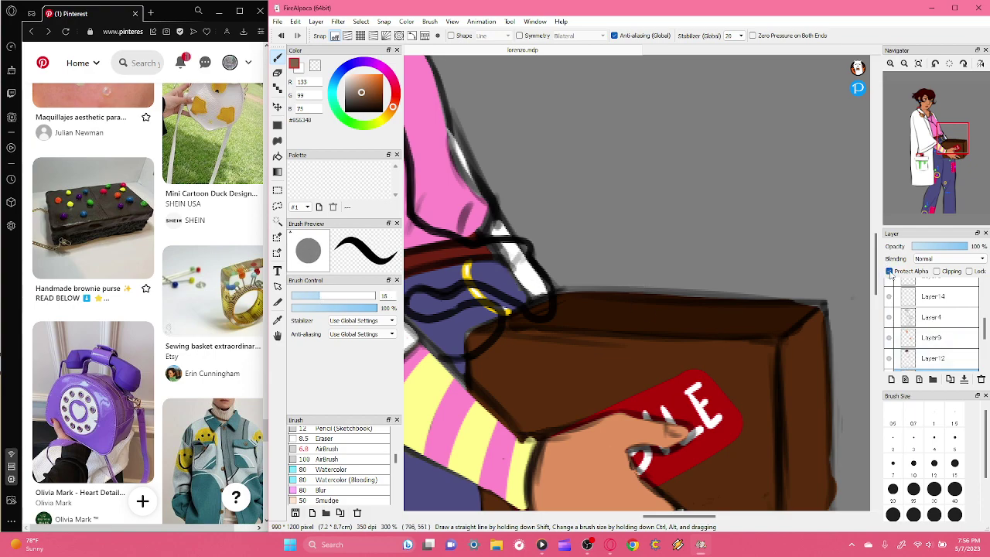
{"action": "mouse_move", "coordinate": [590, 308]}
{"action": "left_mouse_down"}
{"action": "mouse_move", "coordinate": [537, 316]}
{"action": "mouse_move", "coordinate": [616, 309]}
{"action": "mouse_move", "coordinate": [645, 325]}
{"action": "mouse_move", "coordinate": [738, 329]}
{"action": "left_mouse_up"}
{"action": "left_click", "coordinate": [280, 35]}
{"action": "left_click", "coordinate": [735, 36]}
{"action": "left_click", "coordinate": [735, 112]}
{"action": "mouse_move", "coordinate": [518, 323]}
{"action": "left_mouse_down"}
{"action": "mouse_move", "coordinate": [654, 313]}
{"action": "mouse_move", "coordinate": [677, 330]}
{"action": "mouse_move", "coordinate": [691, 320]}
{"action": "left_mouse_up"}
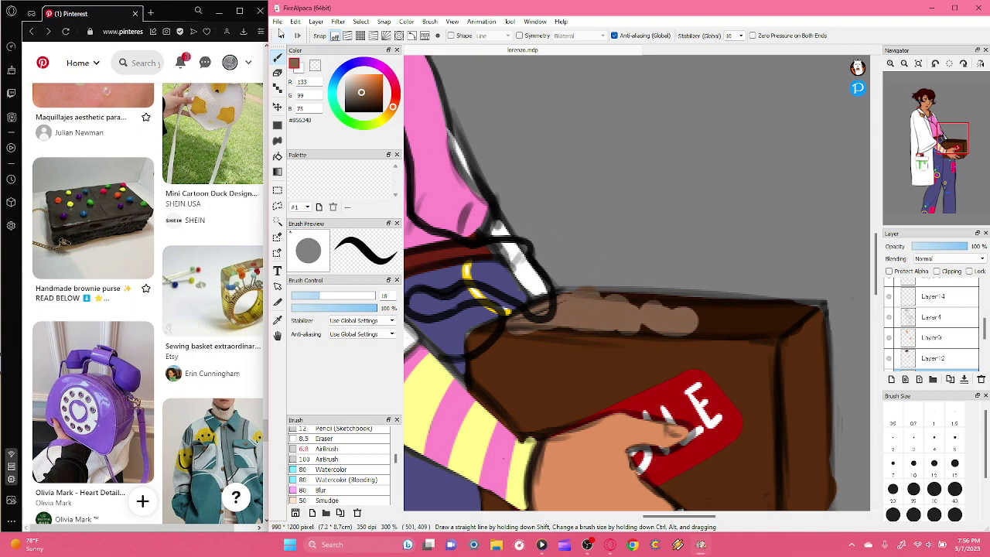
{"action": "left_click", "coordinate": [281, 36]}
- On Layer14, paint a bumpy soil mound across the box's open top and recolour it dark brown (RGB 77, 38, 11)
{"action": "mouse_move", "coordinate": [984, 331]}
{"action": "left_mouse_down"}
{"action": "mouse_move", "coordinate": [984, 286]}
{"action": "mouse_move", "coordinate": [985, 326]}
{"action": "left_mouse_up"}
{"action": "left_click_drag", "start_coordinate": [985, 335], "coordinate": [984, 332]}
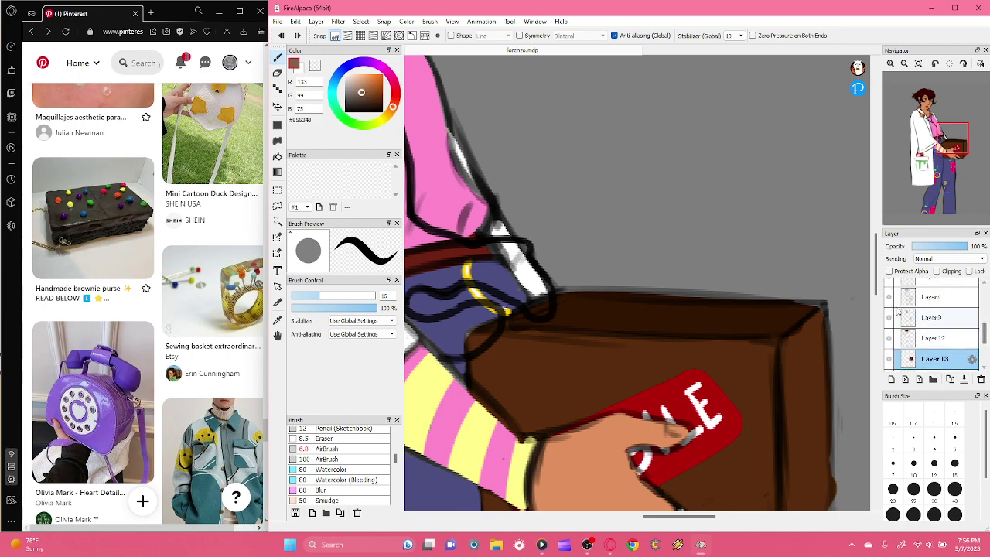
{"action": "left_click", "coordinate": [890, 298]}
{"action": "left_click", "coordinate": [890, 300]}
{"action": "left_click", "coordinate": [918, 285]}
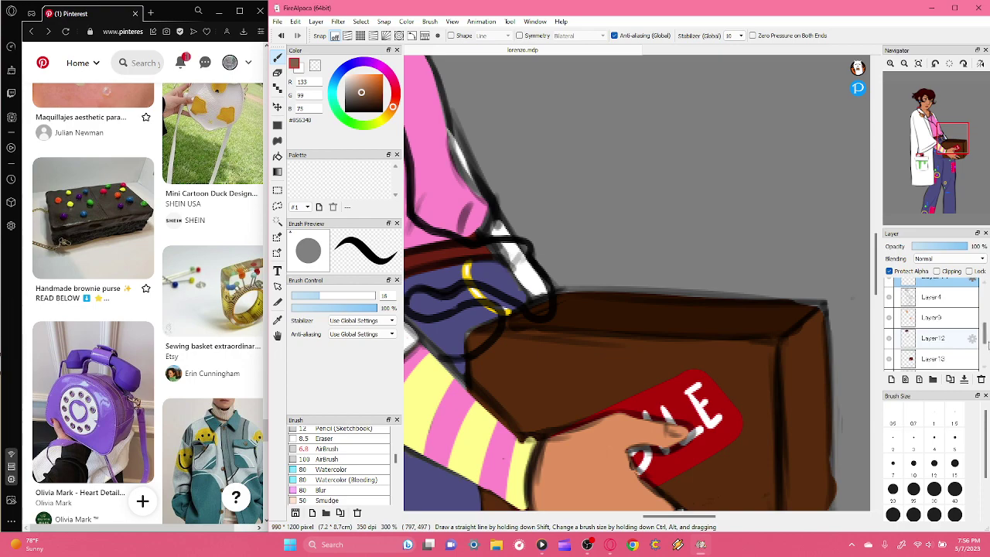
{"action": "scroll", "coordinate": [931, 325], "scroll_direction": "up", "scroll_amount": 2}
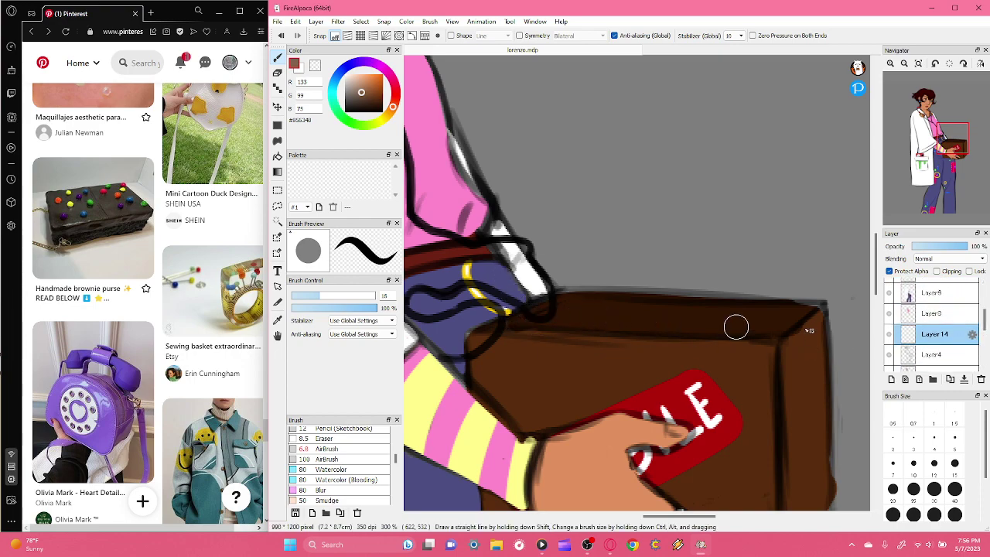
{"action": "mouse_move", "coordinate": [532, 325]}
{"action": "left_mouse_down"}
{"action": "mouse_move", "coordinate": [572, 322]}
{"action": "mouse_move", "coordinate": [574, 302]}
{"action": "mouse_move", "coordinate": [596, 322]}
{"action": "mouse_move", "coordinate": [702, 323]}
{"action": "mouse_move", "coordinate": [610, 299]}
{"action": "mouse_move", "coordinate": [640, 289]}
{"action": "mouse_move", "coordinate": [674, 319]}
{"action": "mouse_move", "coordinate": [659, 321]}
{"action": "mouse_move", "coordinate": [786, 322]}
{"action": "mouse_move", "coordinate": [708, 318]}
{"action": "mouse_move", "coordinate": [692, 304]}
{"action": "mouse_move", "coordinate": [750, 313]}
{"action": "mouse_move", "coordinate": [686, 304]}
{"action": "mouse_move", "coordinate": [653, 283]}
{"action": "mouse_move", "coordinate": [605, 304]}
{"action": "mouse_move", "coordinate": [583, 297]}
{"action": "mouse_move", "coordinate": [602, 300]}
{"action": "mouse_move", "coordinate": [544, 307]}
{"action": "left_mouse_up"}
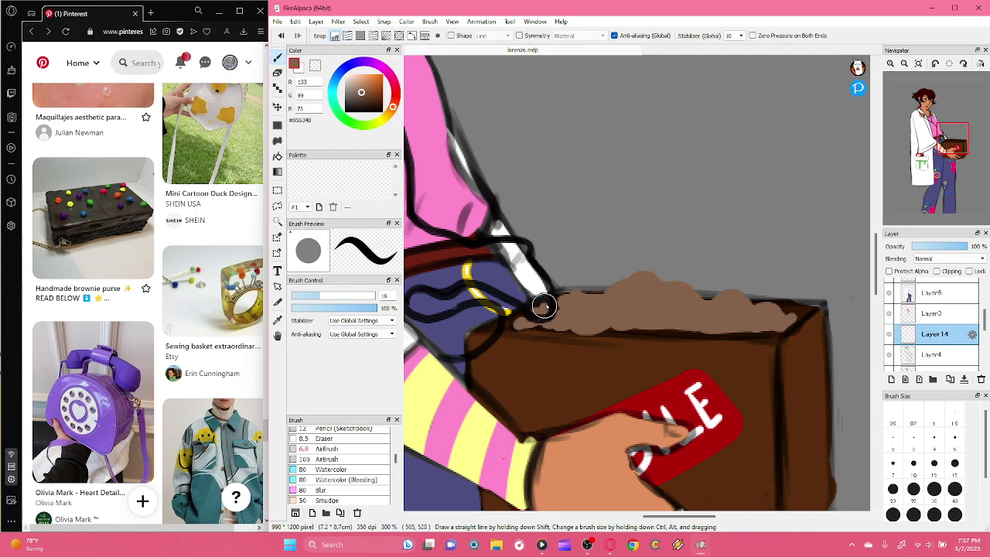
{"action": "mouse_move", "coordinate": [629, 312]}
{"action": "left_mouse_down"}
{"action": "mouse_move", "coordinate": [729, 309]}
{"action": "mouse_move", "coordinate": [776, 328]}
{"action": "mouse_move", "coordinate": [799, 309]}
{"action": "mouse_move", "coordinate": [795, 317]}
{"action": "left_mouse_up"}
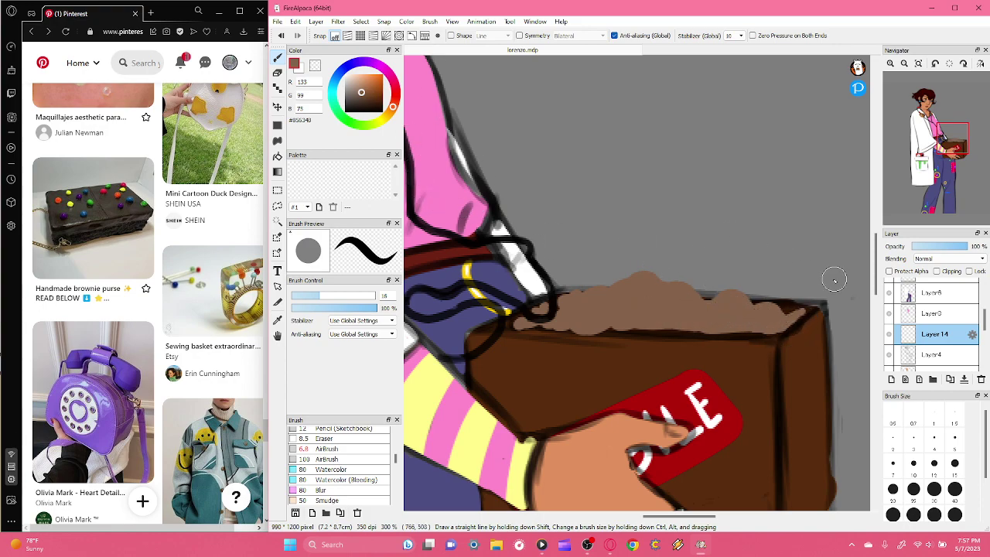
{"action": "left_click_drag", "start_coordinate": [367, 104], "coordinate": [377, 100]}
{"action": "mouse_move", "coordinate": [570, 296]}
{"action": "left_mouse_down"}
{"action": "mouse_move", "coordinate": [631, 242]}
{"action": "mouse_move", "coordinate": [653, 254]}
{"action": "mouse_move", "coordinate": [577, 325]}
{"action": "mouse_move", "coordinate": [579, 354]}
{"action": "mouse_move", "coordinate": [763, 249]}
{"action": "mouse_move", "coordinate": [742, 262]}
{"action": "mouse_move", "coordinate": [755, 272]}
{"action": "mouse_move", "coordinate": [690, 344]}
{"action": "mouse_move", "coordinate": [743, 293]}
{"action": "mouse_move", "coordinate": [709, 334]}
{"action": "mouse_move", "coordinate": [774, 294]}
{"action": "mouse_move", "coordinate": [818, 291]}
{"action": "mouse_move", "coordinate": [743, 307]}
{"action": "left_mouse_up"}
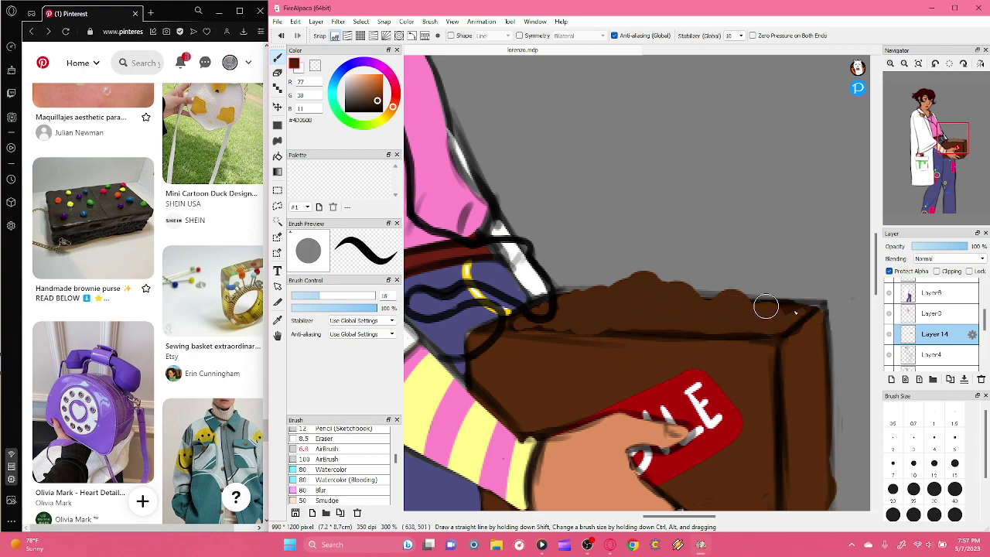
- Draw three pink worms (RGB 255, 83, 184) around the soil at brush size 7.7, with pale pink bands (RGB 255, 183, 225)
{"action": "left_click", "coordinate": [375, 65]}
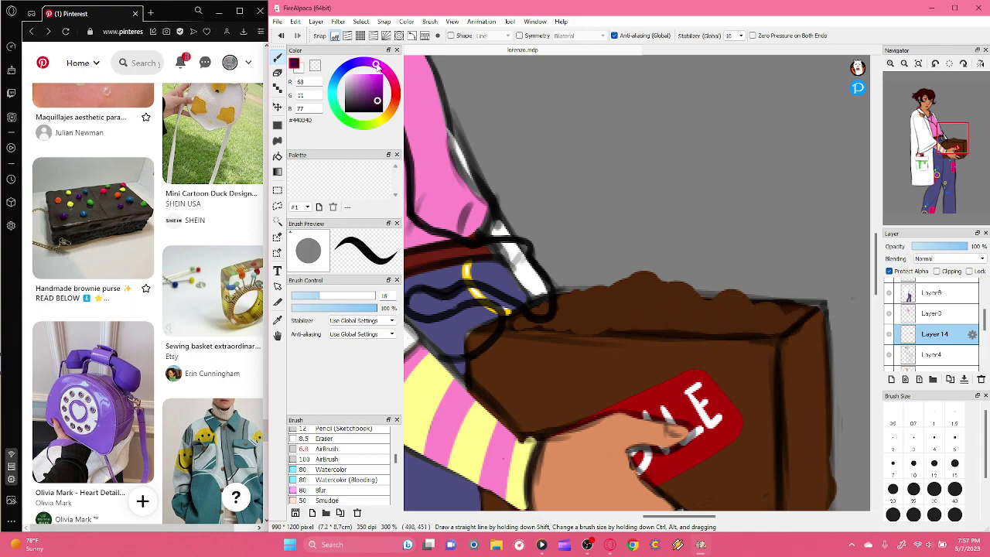
{"action": "left_click_drag", "start_coordinate": [379, 100], "coordinate": [371, 68]}
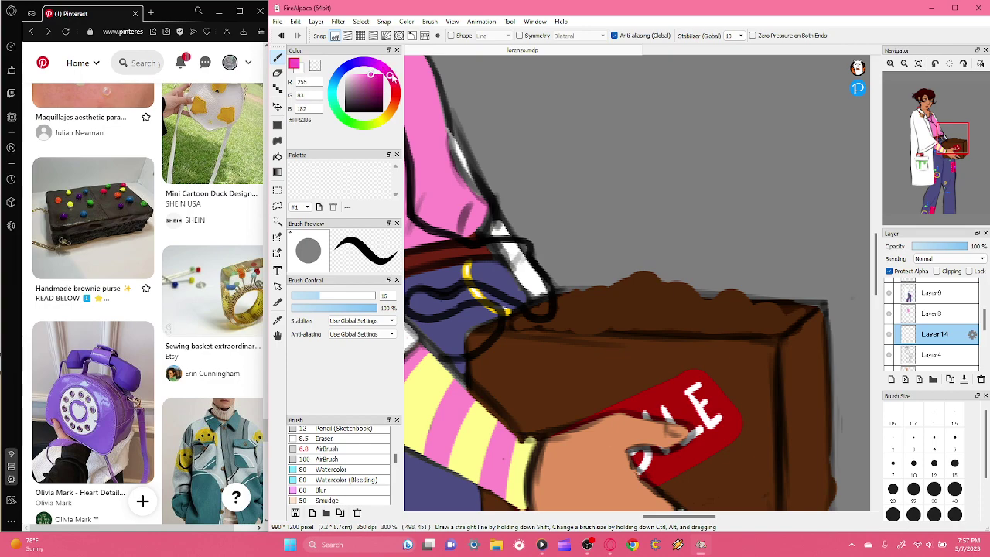
{"action": "left_click_drag", "start_coordinate": [315, 296], "coordinate": [303, 296]}
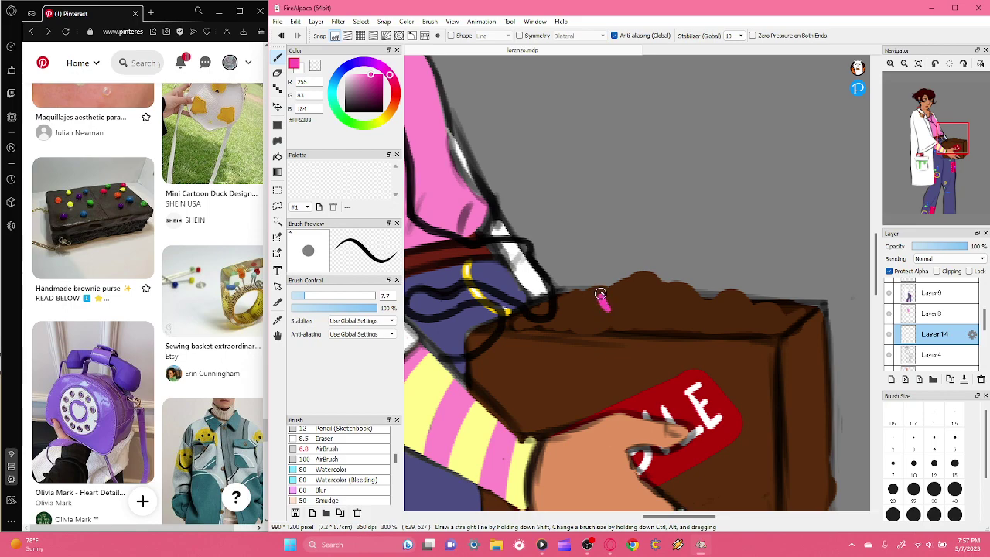
{"action": "key", "text": "ctrl+z"}
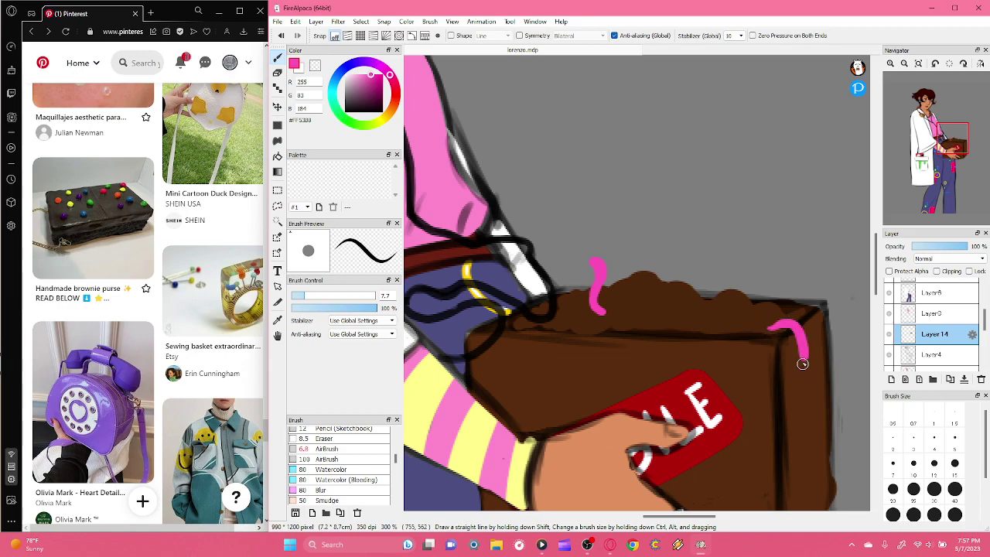
{"action": "left_click", "coordinate": [281, 37]}
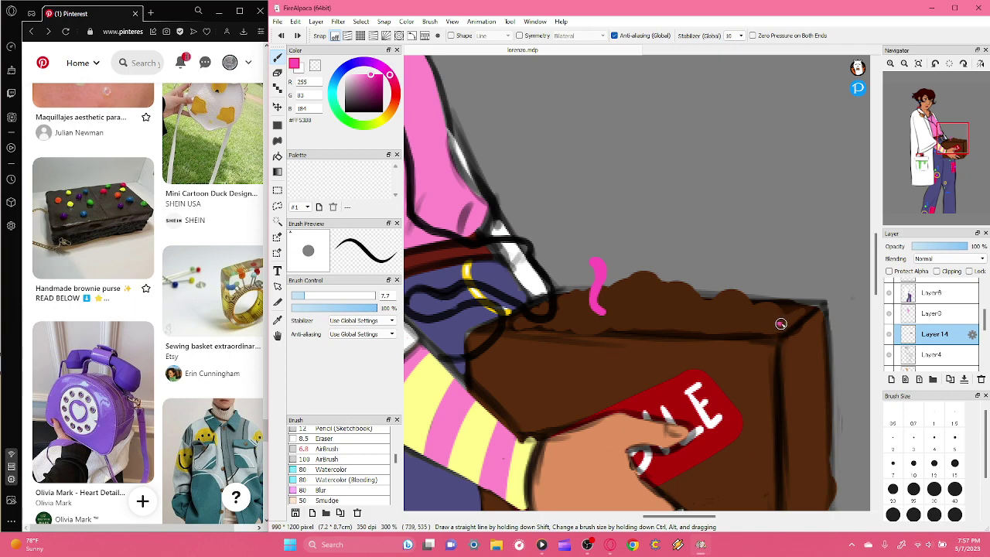
{"action": "left_click_drag", "start_coordinate": [806, 346], "coordinate": [808, 368]}
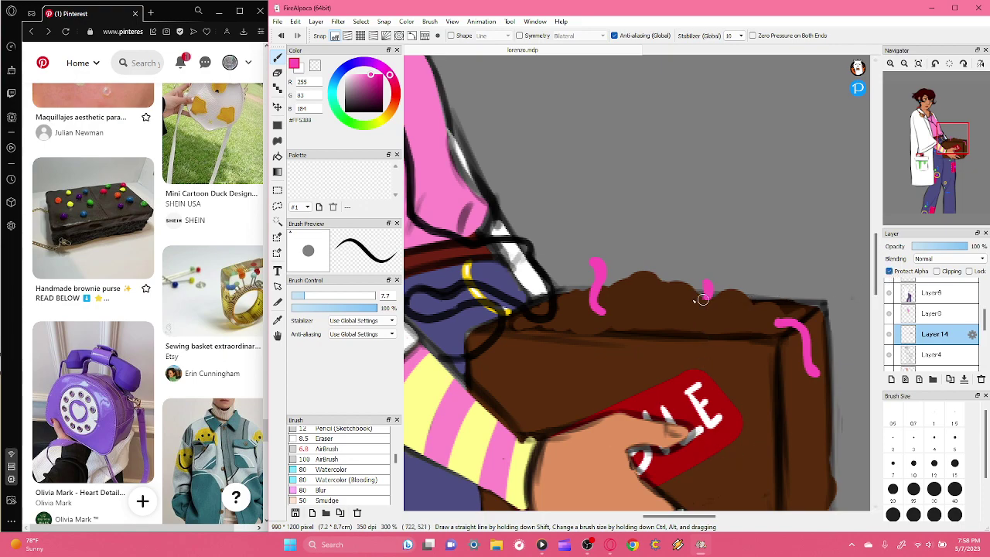
{"action": "left_click_drag", "start_coordinate": [366, 83], "coordinate": [357, 69]}
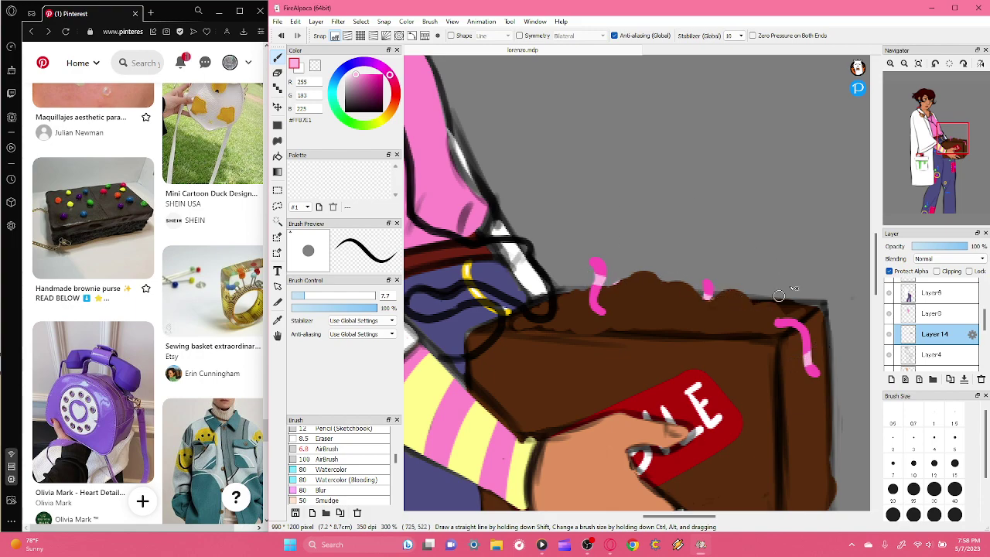
- Sample the soil's brown and darken the brush colour to RGB 56, 28, 10 for shading
{"action": "left_click", "coordinate": [903, 64]}
{"action": "left_click", "coordinate": [903, 63]}
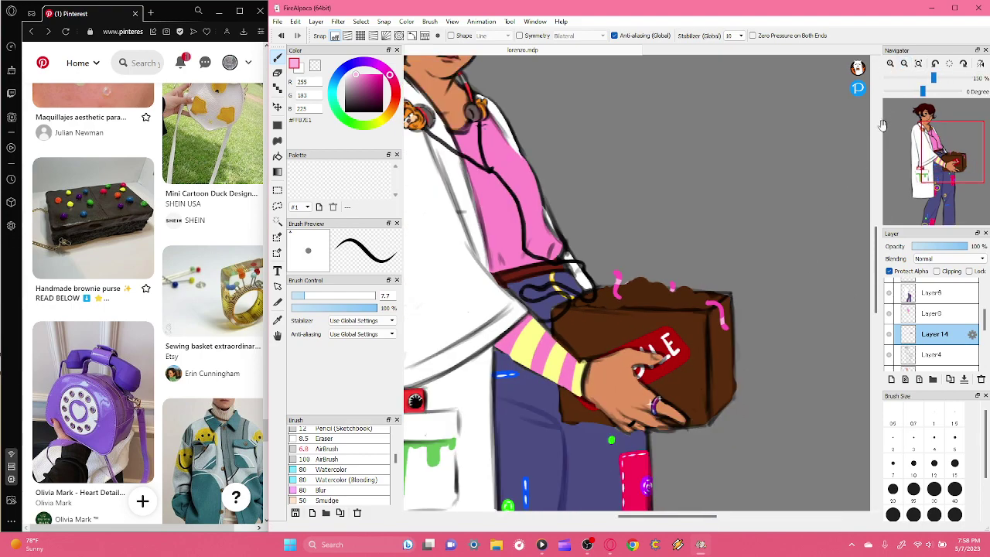
{"action": "left_click", "coordinate": [890, 63]}
{"action": "left_click", "coordinate": [890, 63]}
{"action": "left_click", "coordinate": [890, 64]}
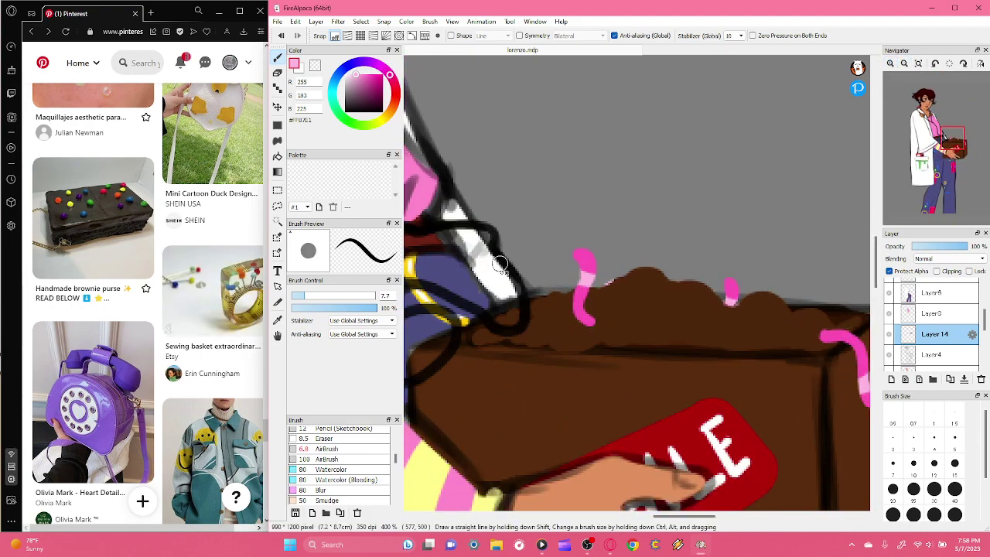
{"action": "left_click", "coordinate": [281, 317]}
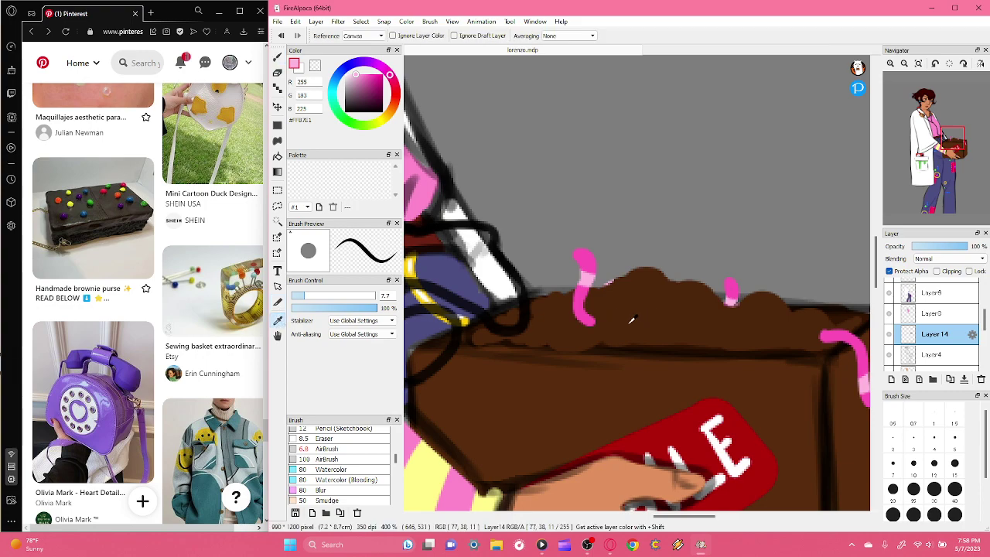
{"action": "left_click", "coordinate": [661, 292]}
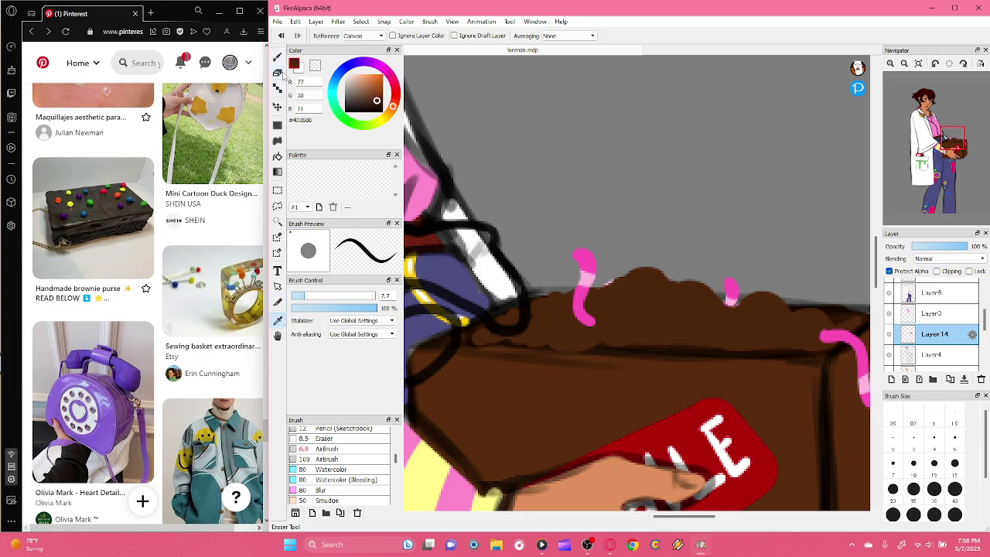
{"action": "left_click", "coordinate": [277, 57]}
{"action": "left_click", "coordinate": [377, 107]}
{"action": "left_click", "coordinate": [327, 295]}
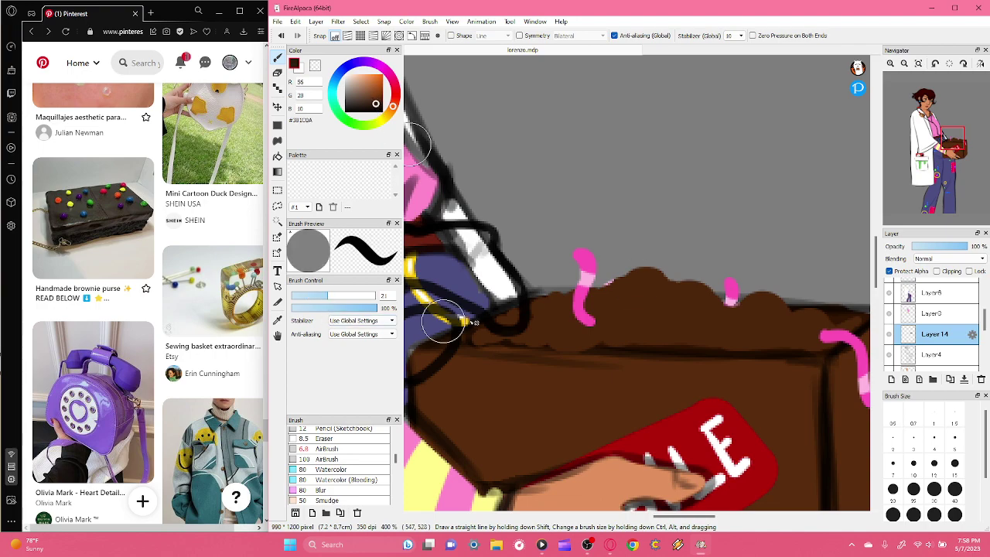
{"action": "left_click", "coordinate": [644, 315]}
{"action": "left_click", "coordinate": [281, 37]}
- Choose the Watercolor (Bleeding) brush and reduce its size to about 18
{"action": "left_click_drag", "start_coordinate": [394, 463], "coordinate": [395, 460]}
{"action": "left_click", "coordinate": [372, 494]}
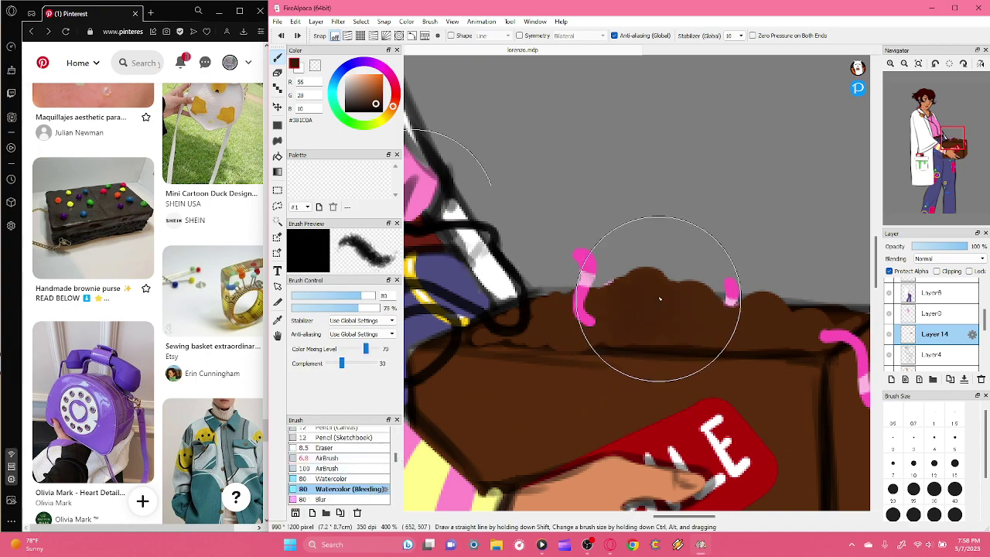
{"action": "left_click", "coordinate": [282, 34]}
{"action": "left_click_drag", "start_coordinate": [334, 297], "coordinate": [322, 297]}
- Try shading the soil mound around the worms with dark brown watercolour strokes
{"action": "mouse_move", "coordinate": [528, 320]}
{"action": "left_mouse_down"}
{"action": "mouse_move", "coordinate": [559, 310]}
{"action": "mouse_move", "coordinate": [562, 334]}
{"action": "mouse_move", "coordinate": [549, 321]}
{"action": "mouse_move", "coordinate": [562, 318]}
{"action": "mouse_move", "coordinate": [585, 340]}
{"action": "left_mouse_up"}
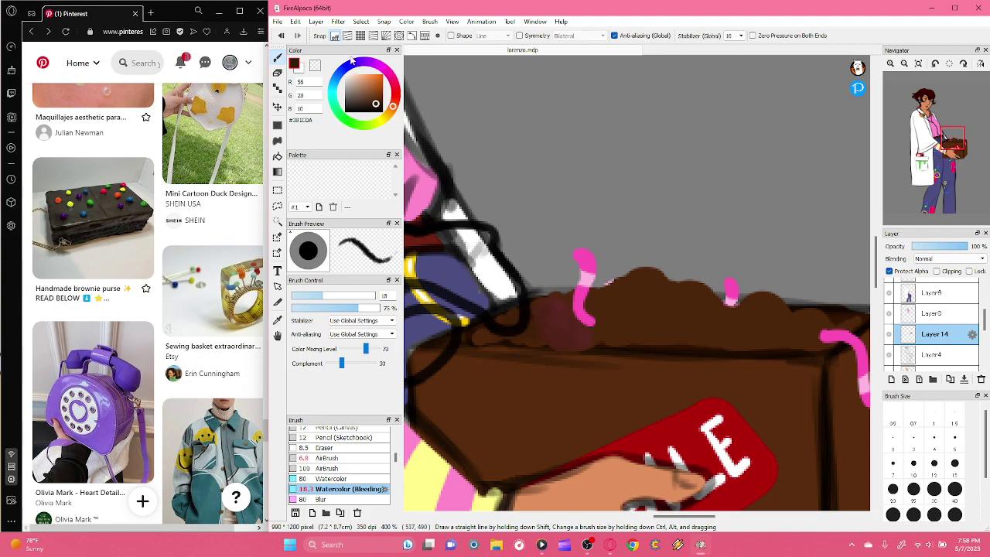
{"action": "mouse_move", "coordinate": [543, 336]}
{"action": "left_mouse_down"}
{"action": "mouse_move", "coordinate": [515, 315]}
{"action": "mouse_move", "coordinate": [528, 306]}
{"action": "mouse_move", "coordinate": [547, 322]}
{"action": "mouse_move", "coordinate": [639, 315]}
{"action": "mouse_move", "coordinate": [631, 286]}
{"action": "mouse_move", "coordinate": [657, 317]}
{"action": "mouse_move", "coordinate": [679, 285]}
{"action": "mouse_move", "coordinate": [725, 335]}
{"action": "mouse_move", "coordinate": [627, 334]}
{"action": "mouse_move", "coordinate": [773, 338]}
{"action": "mouse_move", "coordinate": [742, 321]}
{"action": "mouse_move", "coordinate": [684, 317]}
{"action": "left_mouse_up"}
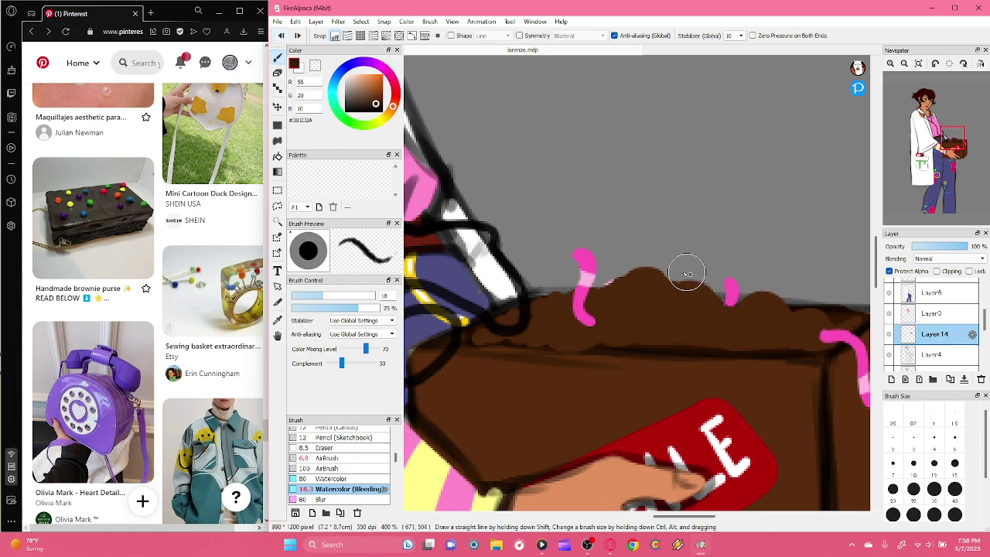
{"action": "mouse_move", "coordinate": [638, 288]}
{"action": "left_mouse_down"}
{"action": "mouse_move", "coordinate": [641, 325]}
{"action": "mouse_move", "coordinate": [673, 325]}
{"action": "left_mouse_up"}
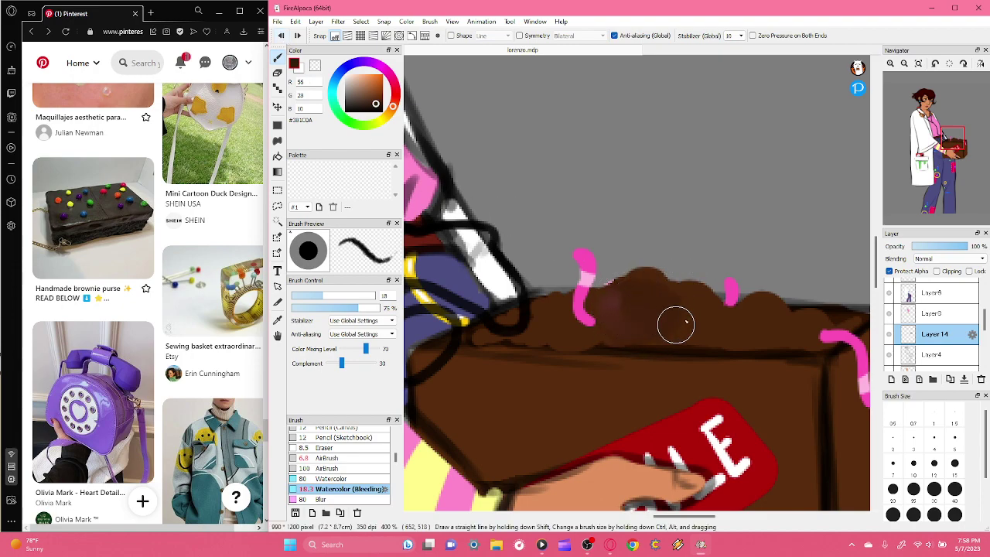
- Undo the watercolour shading and all the pink worm strokes on Layer14
{"action": "left_click", "coordinate": [281, 36]}
{"action": "left_click", "coordinate": [281, 36]}
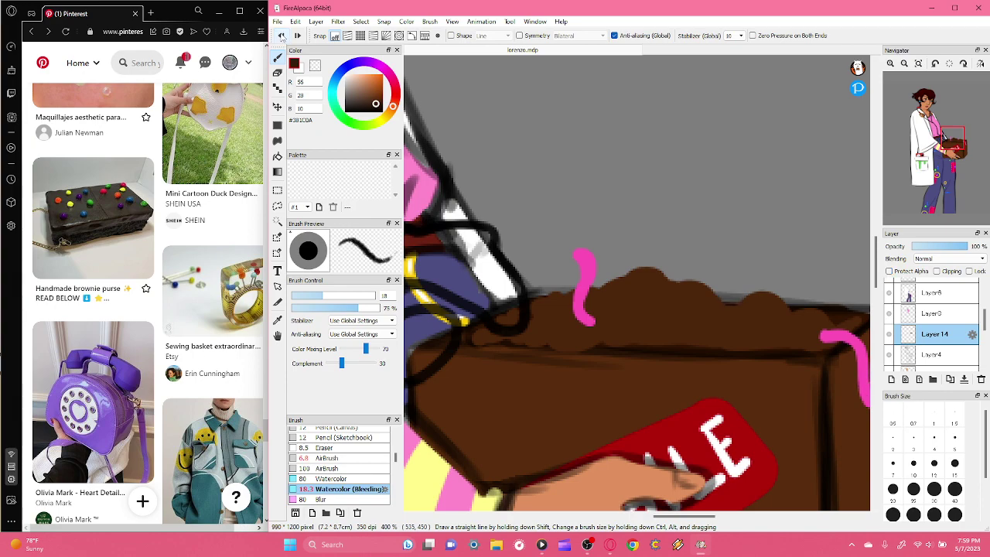
{"action": "left_click", "coordinate": [280, 36]}
{"action": "left_click", "coordinate": [280, 36]}
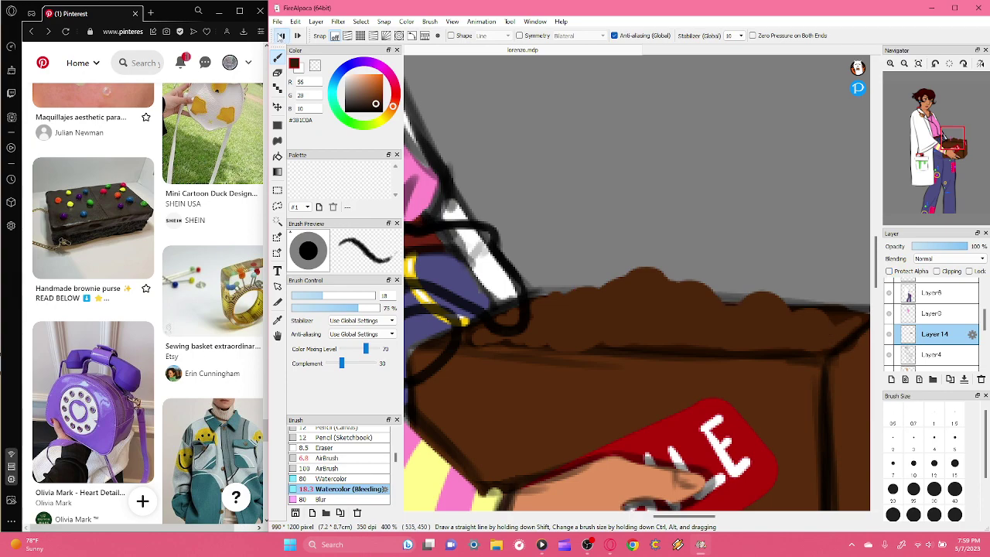
{"action": "left_click", "coordinate": [298, 36]}
{"action": "left_click", "coordinate": [281, 36]}
- Protect Layer14's alpha and shade the soil mound dark brown, setting the watercolour brush to 26% opacity and size 32
{"action": "left_click", "coordinate": [889, 271]}
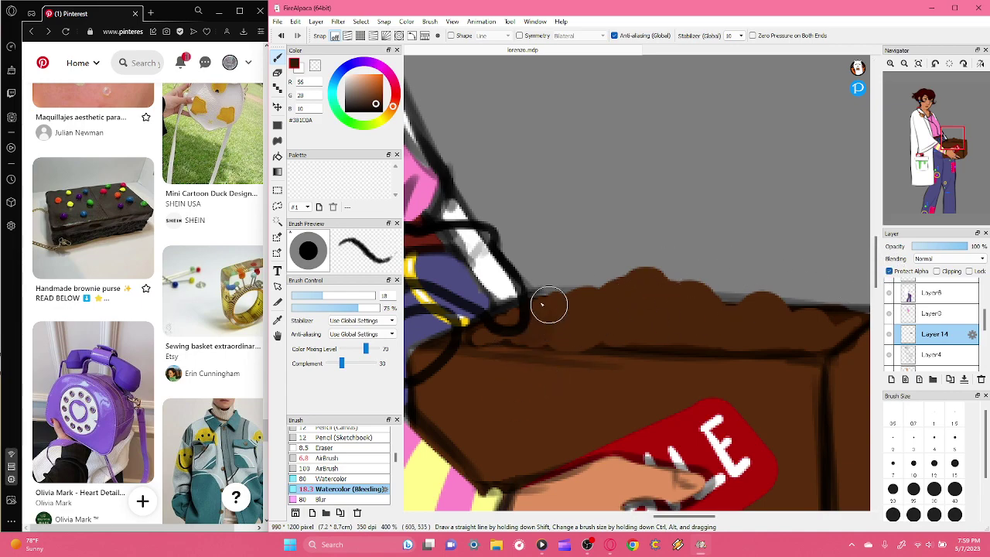
{"action": "mouse_move", "coordinate": [552, 324]}
{"action": "left_mouse_down"}
{"action": "mouse_move", "coordinate": [589, 335]}
{"action": "mouse_move", "coordinate": [611, 292]}
{"action": "mouse_move", "coordinate": [684, 307]}
{"action": "left_mouse_up"}
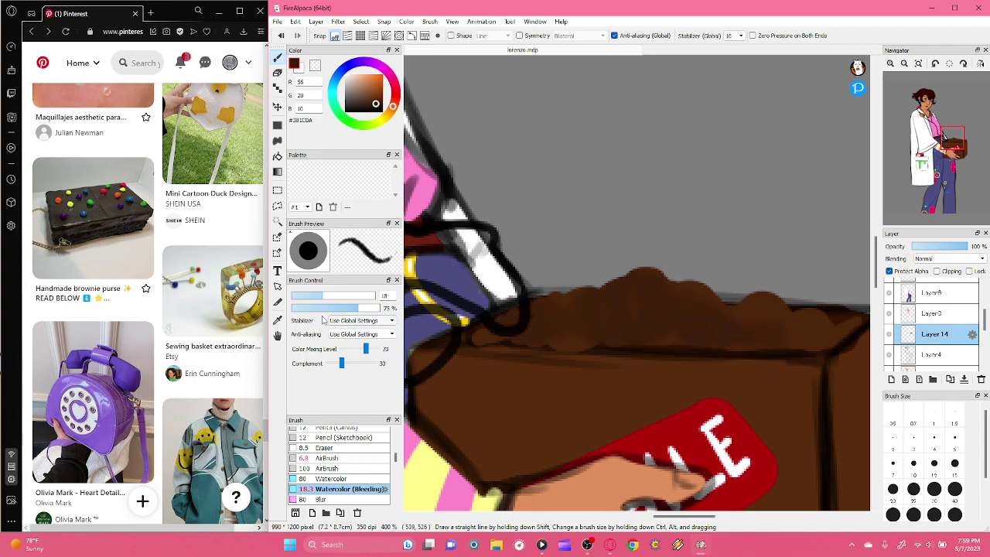
{"action": "left_click", "coordinate": [315, 308]}
{"action": "left_click", "coordinate": [340, 296]}
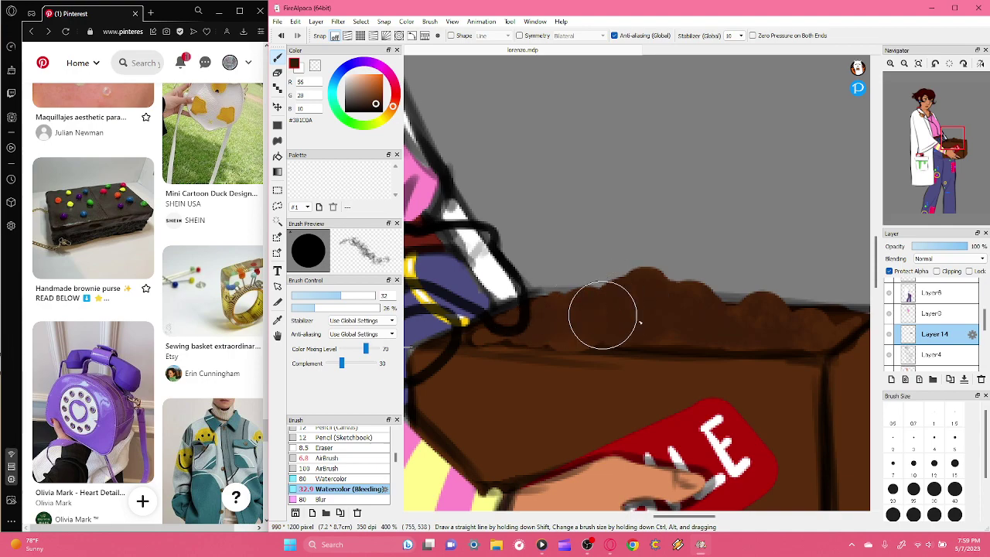
- Brush pale peach highlights (RGB 249, 219, 199) and near-black brown shadows (RGB 14, 5, 1) over the soil mound
{"action": "left_click", "coordinate": [354, 76]}
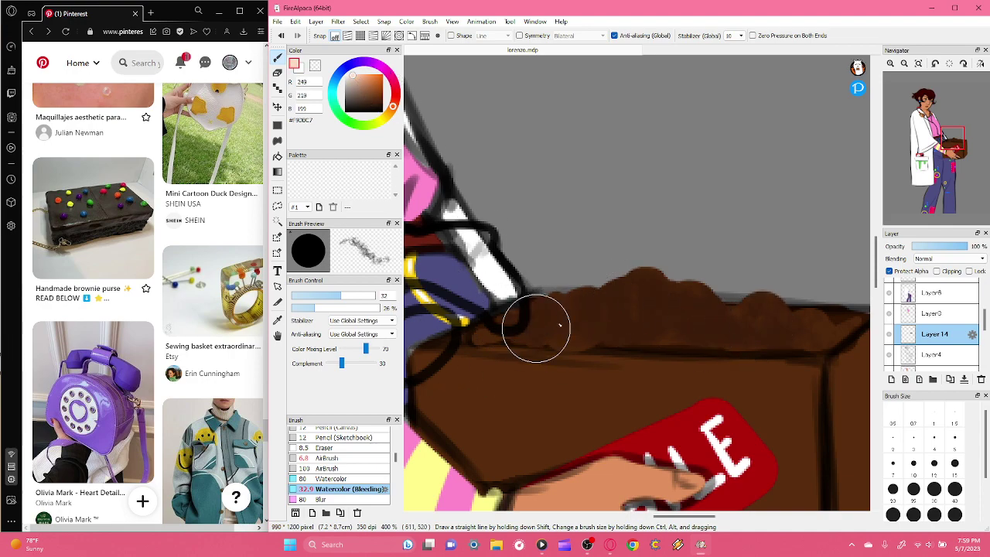
{"action": "mouse_move", "coordinate": [632, 288]}
{"action": "left_mouse_down"}
{"action": "mouse_move", "coordinate": [687, 311]}
{"action": "mouse_move", "coordinate": [818, 327]}
{"action": "mouse_move", "coordinate": [849, 345]}
{"action": "mouse_move", "coordinate": [809, 320]}
{"action": "mouse_move", "coordinate": [842, 323]}
{"action": "mouse_move", "coordinate": [752, 293]}
{"action": "mouse_move", "coordinate": [562, 335]}
{"action": "mouse_move", "coordinate": [563, 307]}
{"action": "mouse_move", "coordinate": [588, 335]}
{"action": "mouse_move", "coordinate": [513, 316]}
{"action": "mouse_move", "coordinate": [629, 335]}
{"action": "mouse_move", "coordinate": [581, 309]}
{"action": "mouse_move", "coordinate": [793, 336]}
{"action": "mouse_move", "coordinate": [848, 334]}
{"action": "left_mouse_up"}
{"action": "left_click", "coordinate": [563, 310], "text": "alt"}
{"action": "left_click", "coordinate": [379, 110]}
{"action": "mouse_move", "coordinate": [573, 331]}
{"action": "left_mouse_down"}
{"action": "mouse_move", "coordinate": [654, 303]}
{"action": "mouse_move", "coordinate": [662, 333]}
{"action": "mouse_move", "coordinate": [720, 339]}
{"action": "mouse_move", "coordinate": [786, 322]}
{"action": "mouse_move", "coordinate": [753, 307]}
{"action": "mouse_move", "coordinate": [826, 333]}
{"action": "left_mouse_up"}
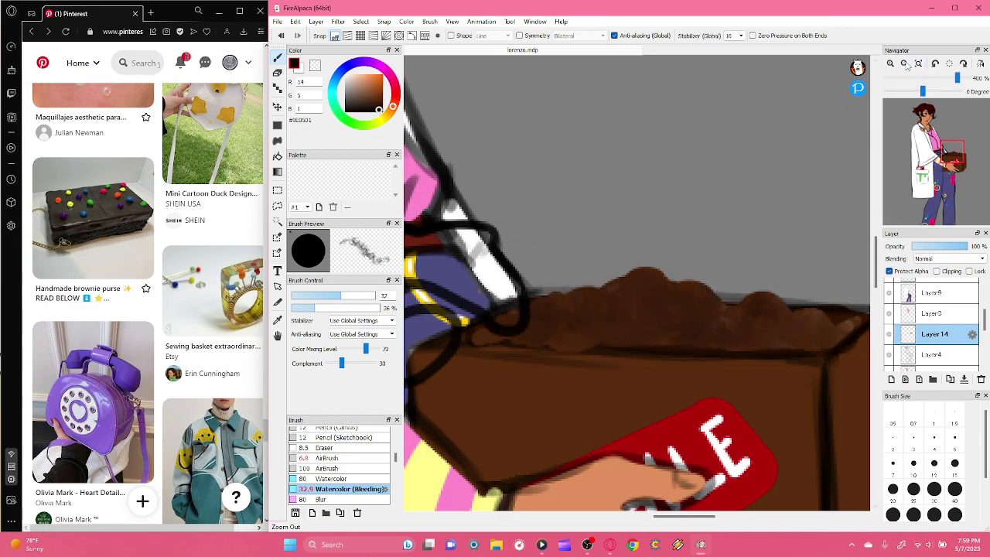
- Add a new layer above the soil mound's layer and set the brush colour to pink (RGB 255, 131, 210)
{"action": "left_click", "coordinate": [903, 64]}
{"action": "mouse_move", "coordinate": [942, 154]}
{"action": "left_mouse_down"}
{"action": "mouse_move", "coordinate": [945, 164]}
{"action": "mouse_move", "coordinate": [951, 155]}
{"action": "left_mouse_up"}
{"action": "left_click", "coordinate": [890, 63]}
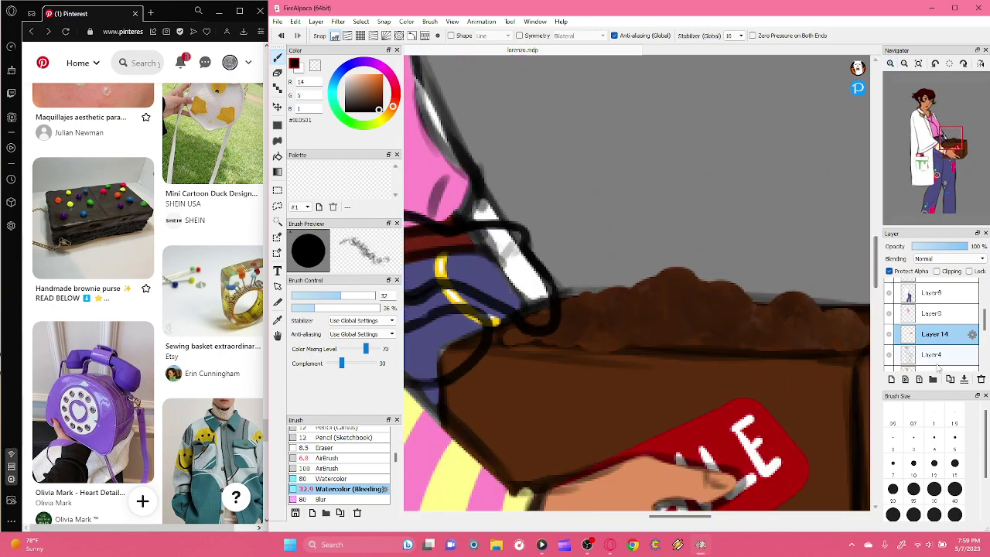
{"action": "left_click", "coordinate": [891, 378]}
{"action": "left_click", "coordinate": [890, 64]}
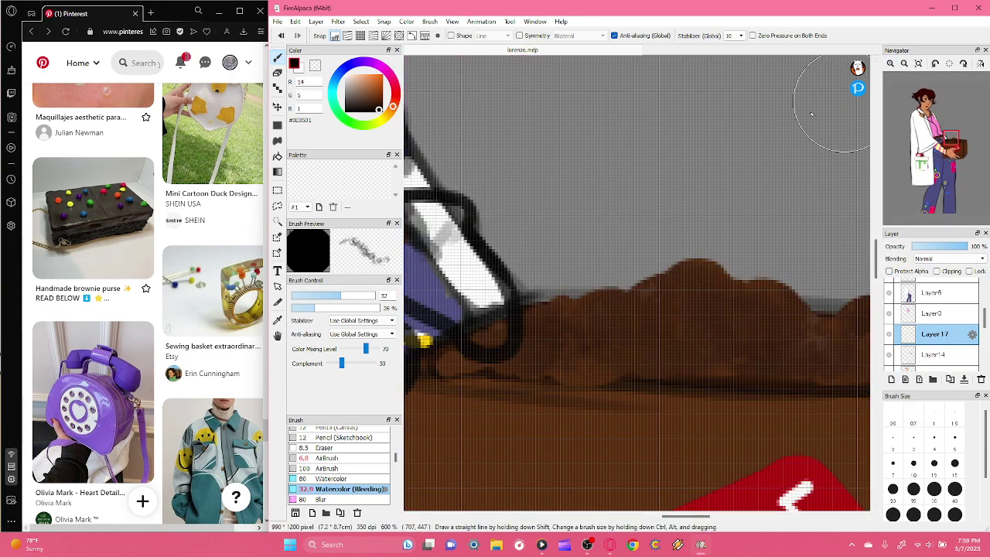
{"action": "left_click", "coordinate": [389, 75]}
{"action": "left_click_drag", "start_coordinate": [380, 94], "coordinate": [372, 71]}
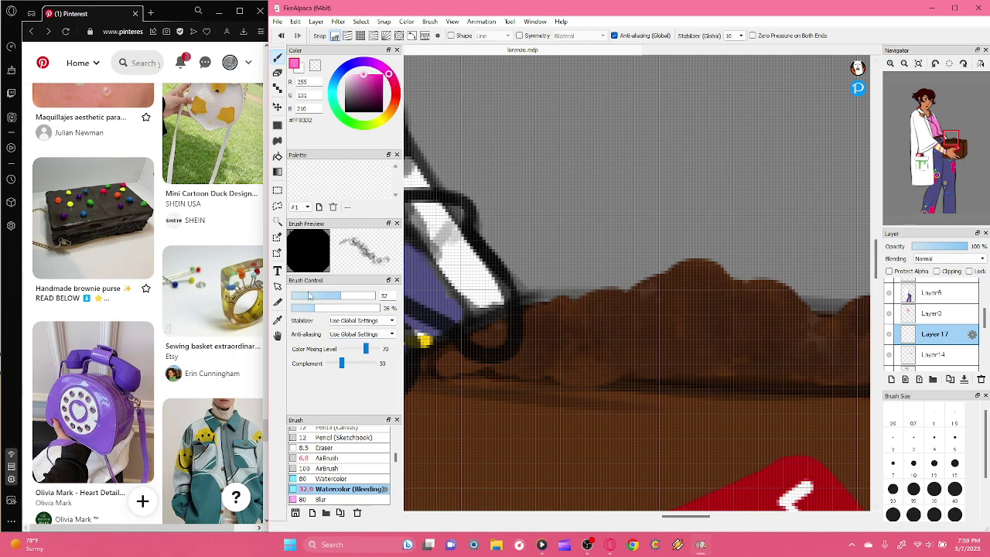
- Draw three worms with the Pen brush at size 4: two rising from the soil and one hanging over the box's corner
{"action": "left_click_drag", "start_coordinate": [312, 295], "coordinate": [303, 296]}
{"action": "left_click_drag", "start_coordinate": [395, 457], "coordinate": [395, 438]}
{"action": "left_click", "coordinate": [354, 432]}
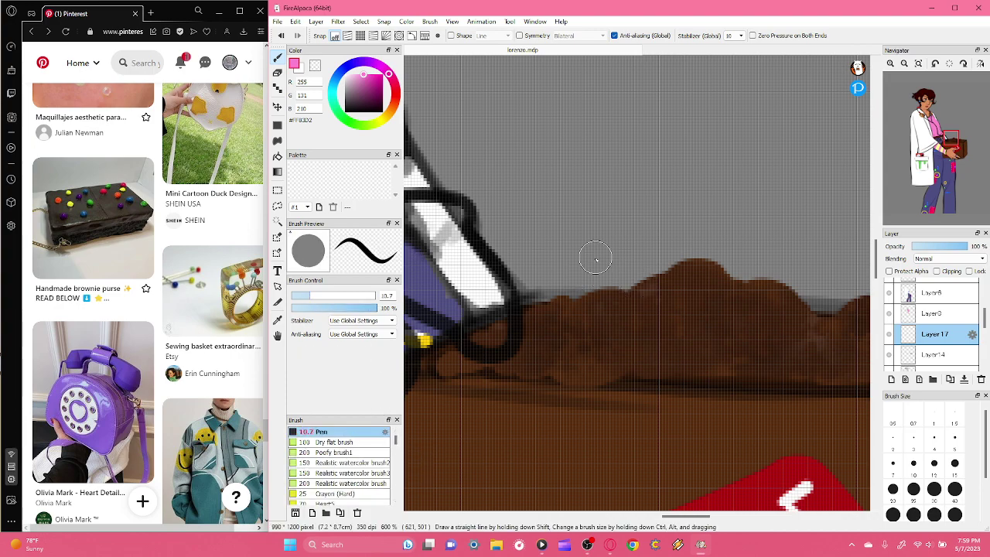
{"action": "left_click_drag", "start_coordinate": [299, 296], "coordinate": [295, 296]}
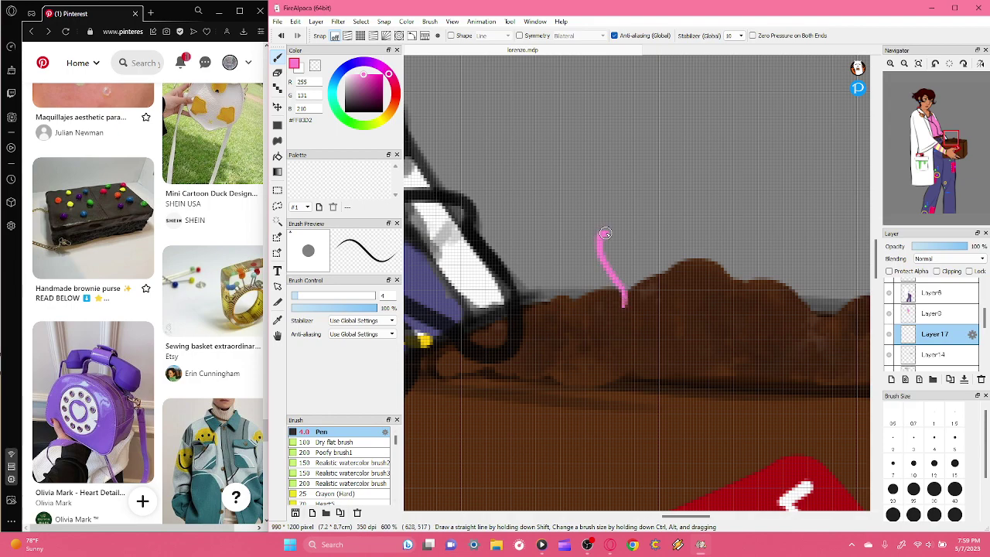
{"action": "mouse_move", "coordinate": [631, 294]}
{"action": "left_mouse_down"}
{"action": "mouse_move", "coordinate": [631, 311]}
{"action": "mouse_move", "coordinate": [605, 246]}
{"action": "left_mouse_up"}
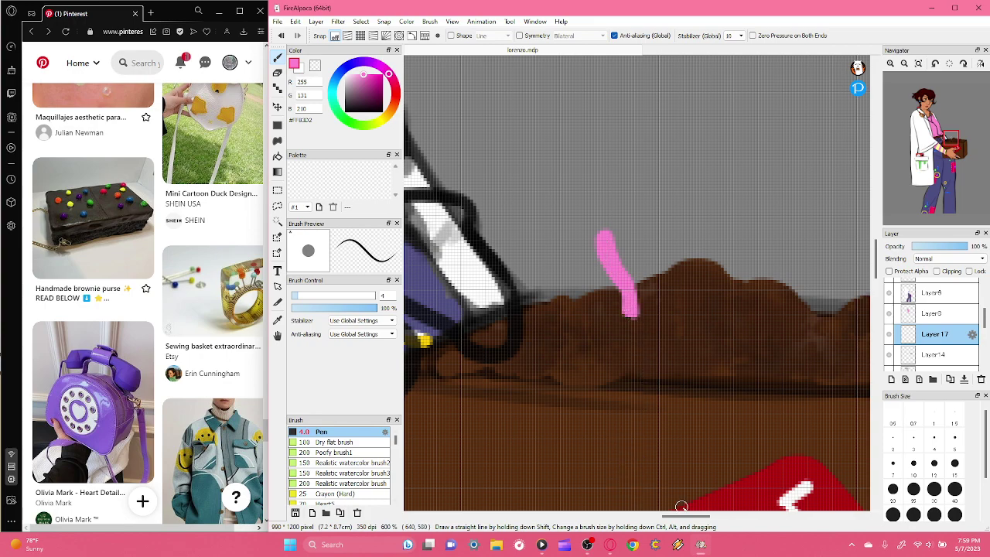
{"action": "left_click_drag", "start_coordinate": [682, 516], "coordinate": [707, 516]}
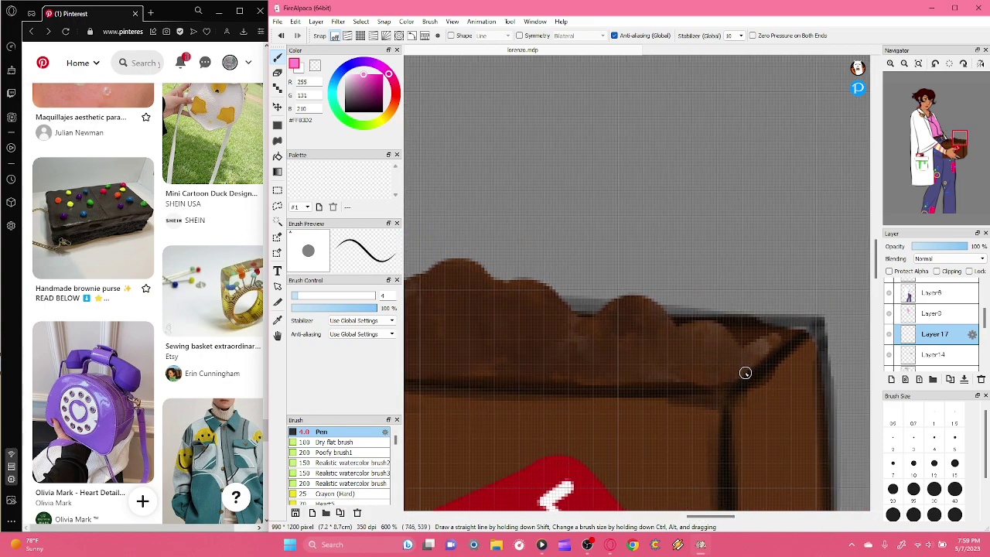
{"action": "mouse_move", "coordinate": [742, 371]}
{"action": "left_mouse_down"}
{"action": "mouse_move", "coordinate": [777, 373]}
{"action": "mouse_move", "coordinate": [786, 444]}
{"action": "mouse_move", "coordinate": [789, 410]}
{"action": "left_mouse_up"}
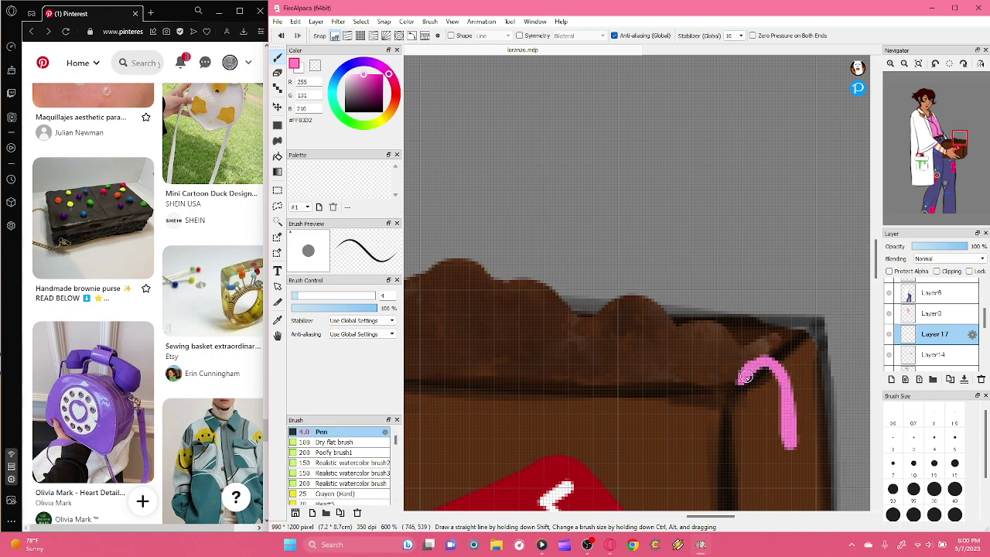
{"action": "mouse_move", "coordinate": [586, 306]}
{"action": "left_mouse_down"}
{"action": "mouse_move", "coordinate": [582, 252]}
{"action": "mouse_move", "coordinate": [594, 250]}
{"action": "mouse_move", "coordinate": [601, 288]}
{"action": "mouse_move", "coordinate": [582, 315]}
{"action": "mouse_move", "coordinate": [591, 304]}
{"action": "mouse_move", "coordinate": [590, 258]}
{"action": "left_mouse_up"}
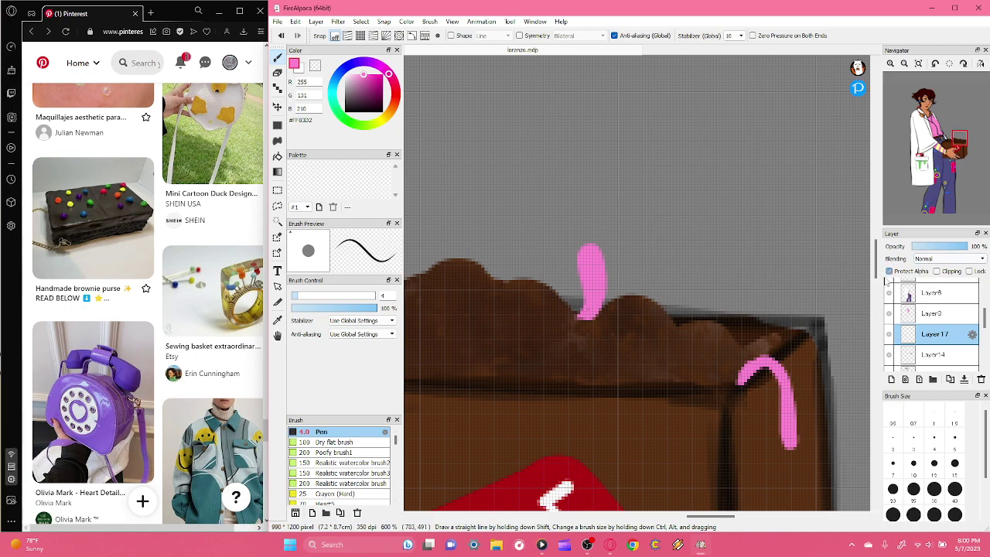
- Protect the worm layer's alpha and paint pale pink (RGB 255, 235, 247) bands across the worms with the Pen at size 7.7
{"action": "left_click", "coordinate": [309, 297]}
{"action": "left_click_drag", "start_coordinate": [592, 297], "coordinate": [595, 271]}
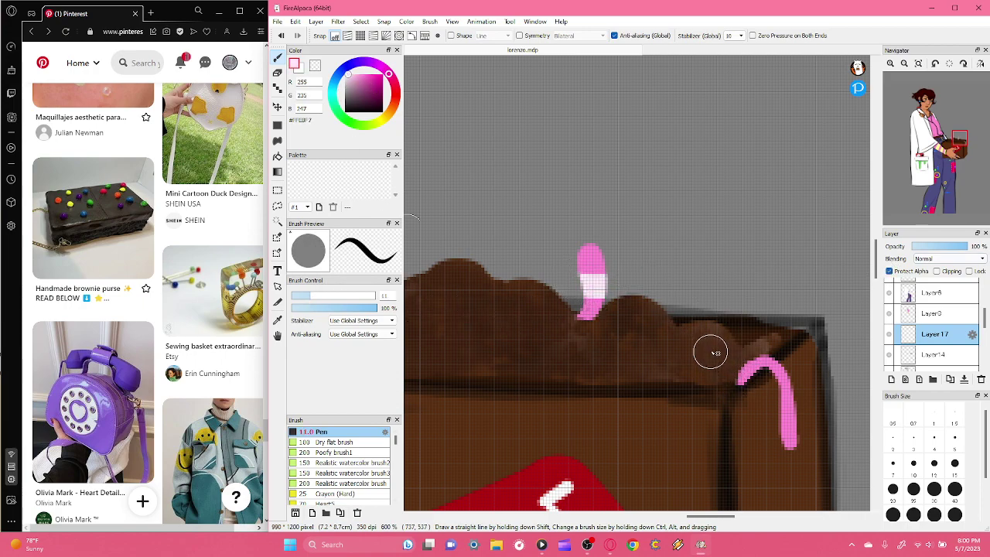
{"action": "left_click", "coordinate": [281, 36]}
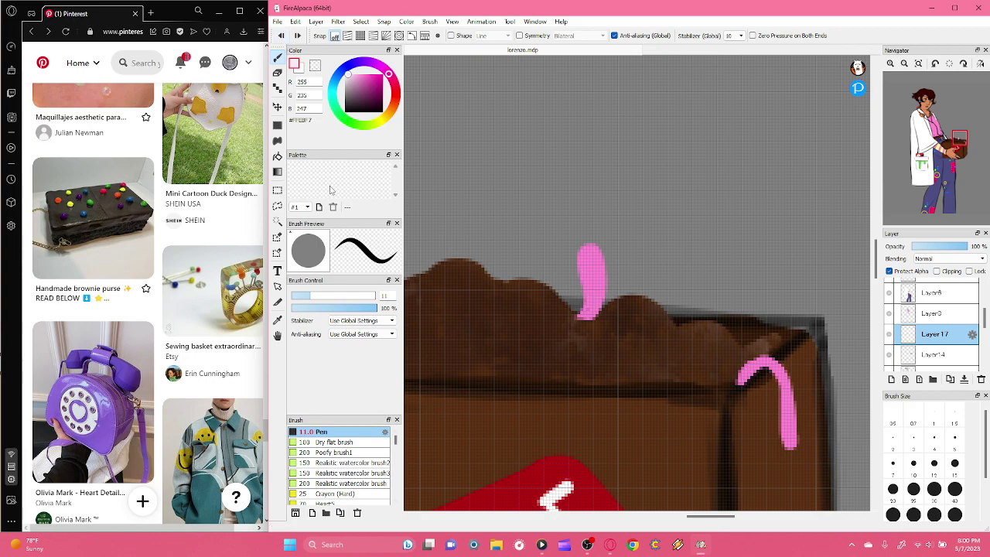
{"action": "left_click", "coordinate": [304, 296]}
{"action": "mouse_move", "coordinate": [599, 292]}
{"action": "left_mouse_down"}
{"action": "mouse_move", "coordinate": [577, 282]}
{"action": "mouse_move", "coordinate": [604, 278]}
{"action": "left_mouse_up"}
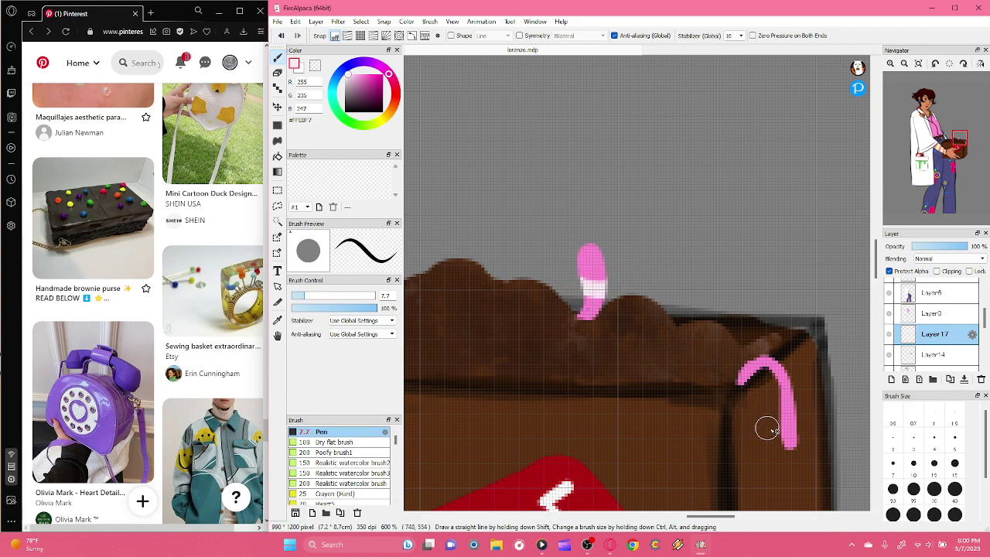
{"action": "left_click", "coordinate": [934, 164]}
{"action": "left_click_drag", "start_coordinate": [934, 165], "coordinate": [949, 149]}
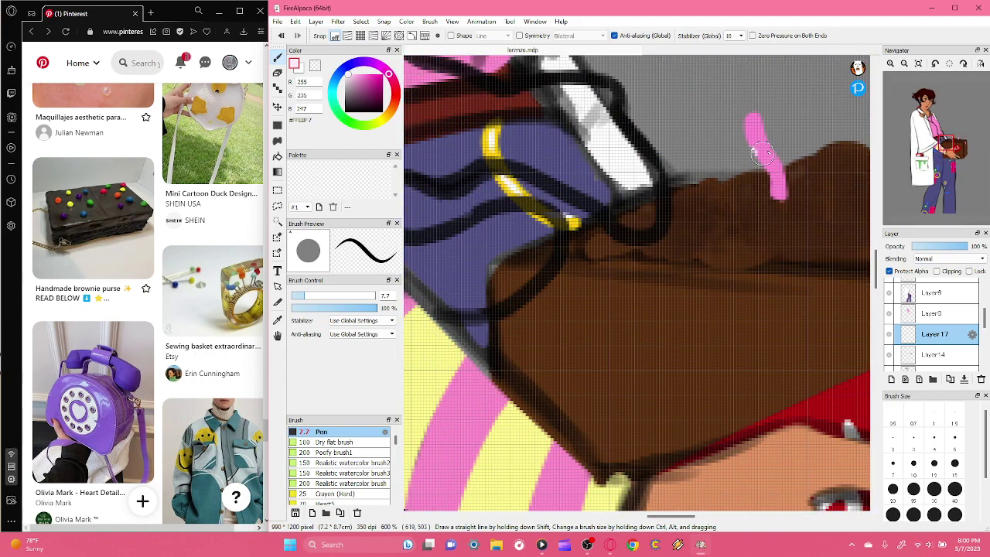
{"action": "left_click_drag", "start_coordinate": [754, 154], "coordinate": [776, 140]}
- Select Layer13 and toggle its visibility to check that it holds the box's base colour
{"action": "left_click", "coordinate": [905, 63]}
{"action": "left_click", "coordinate": [904, 64]}
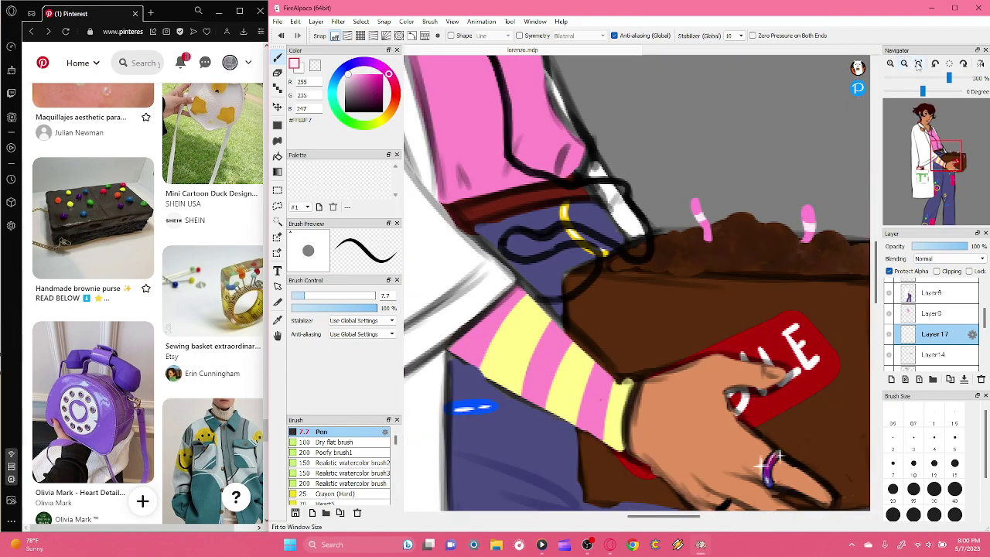
{"action": "left_click", "coordinate": [904, 63]}
{"action": "left_click", "coordinate": [904, 63]}
{"action": "left_click", "coordinate": [904, 63]}
{"action": "left_click_drag", "start_coordinate": [928, 137], "coordinate": [939, 161]}
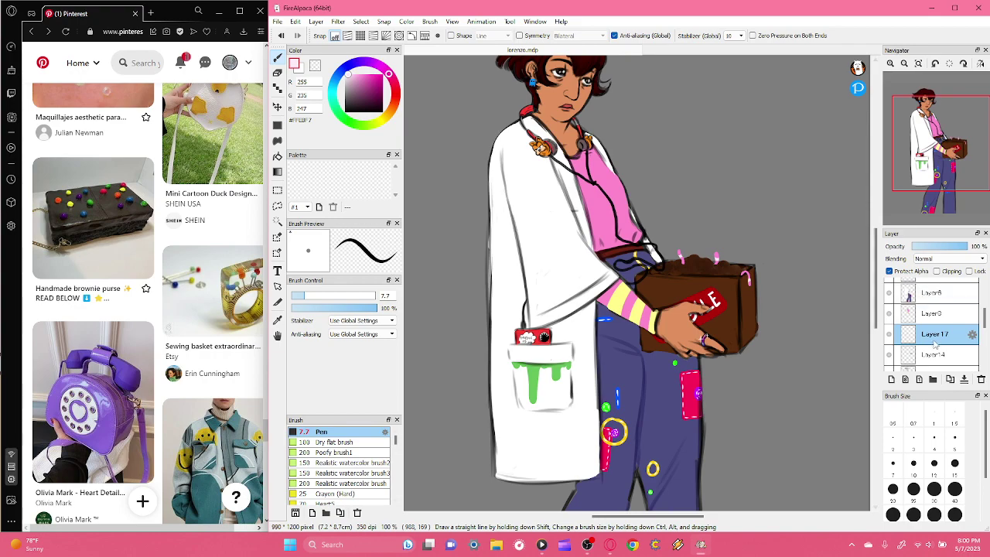
{"action": "scroll", "coordinate": [986, 314], "scroll_direction": "down", "scroll_amount": 3}
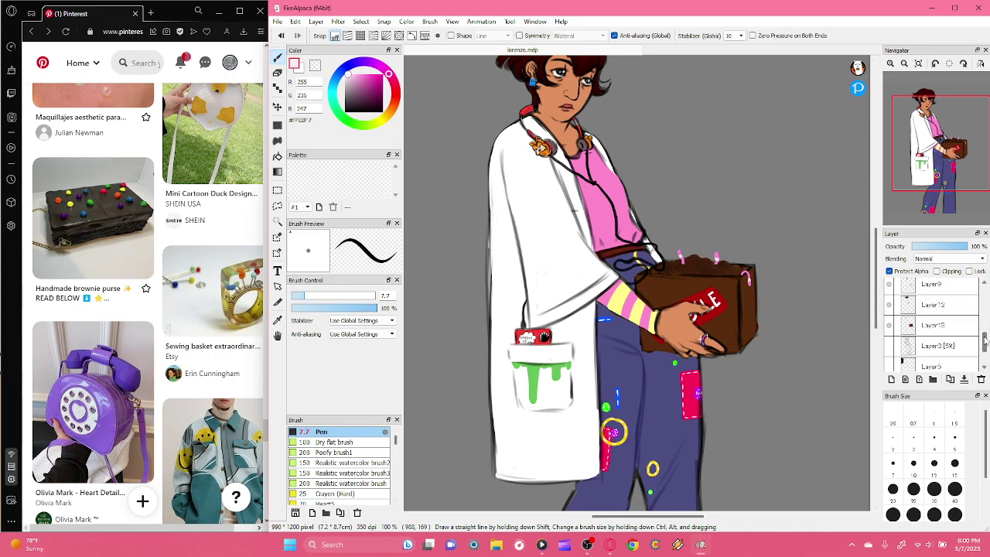
{"action": "left_click", "coordinate": [916, 318]}
{"action": "left_click", "coordinate": [889, 323]}
{"action": "left_click", "coordinate": [888, 323]}
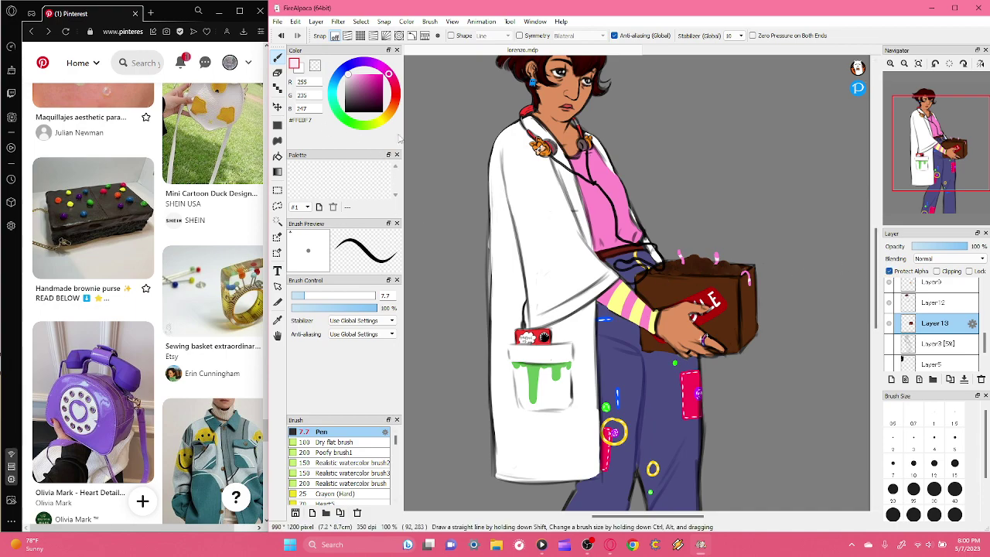
- Sample the box's brown, lighten it to RGB 165, 112, 76, and bucket-fill the front and side of the box
{"action": "left_click", "coordinate": [278, 319]}
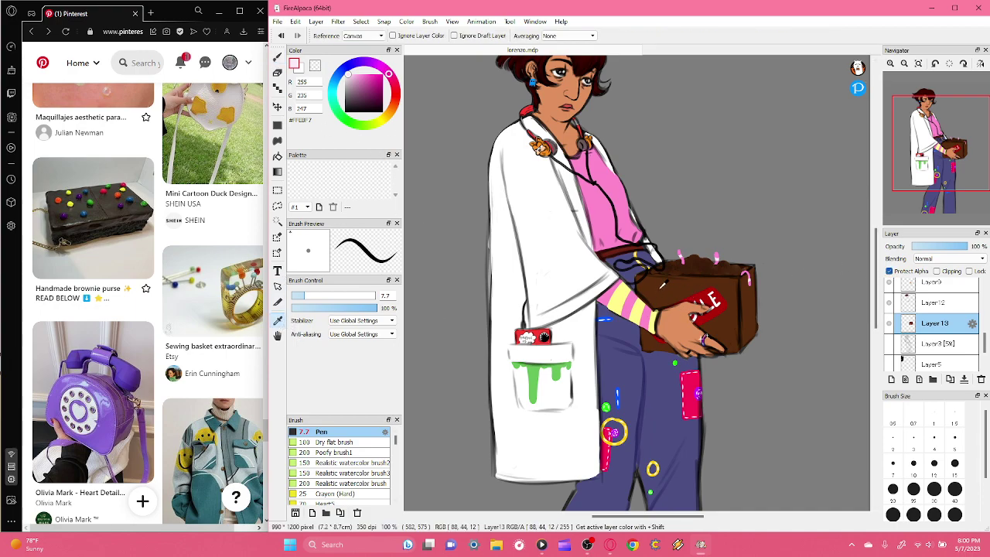
{"action": "left_click", "coordinate": [662, 286]}
{"action": "key", "text": "b"}
{"action": "left_click", "coordinate": [367, 90]}
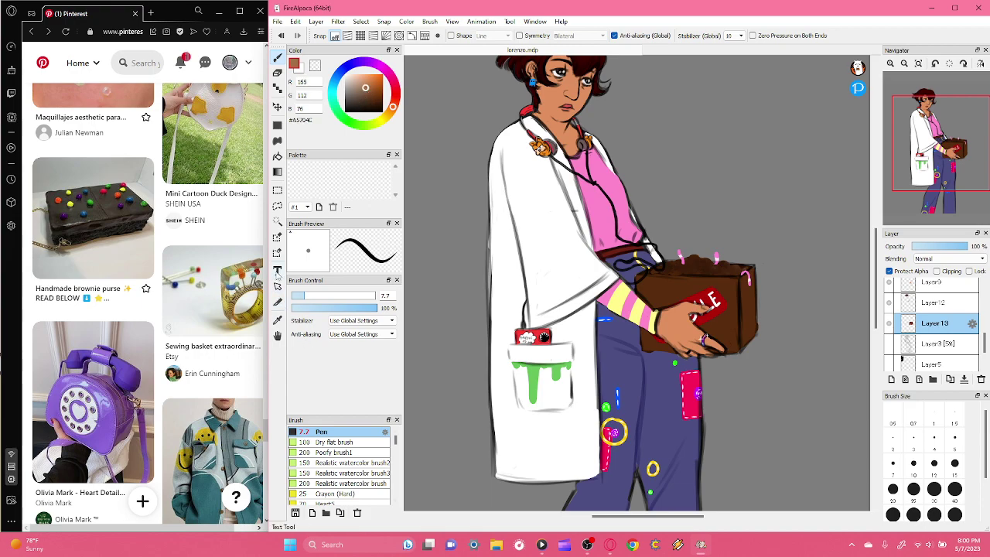
{"action": "left_click", "coordinate": [279, 159]}
{"action": "left_click", "coordinate": [661, 286]}
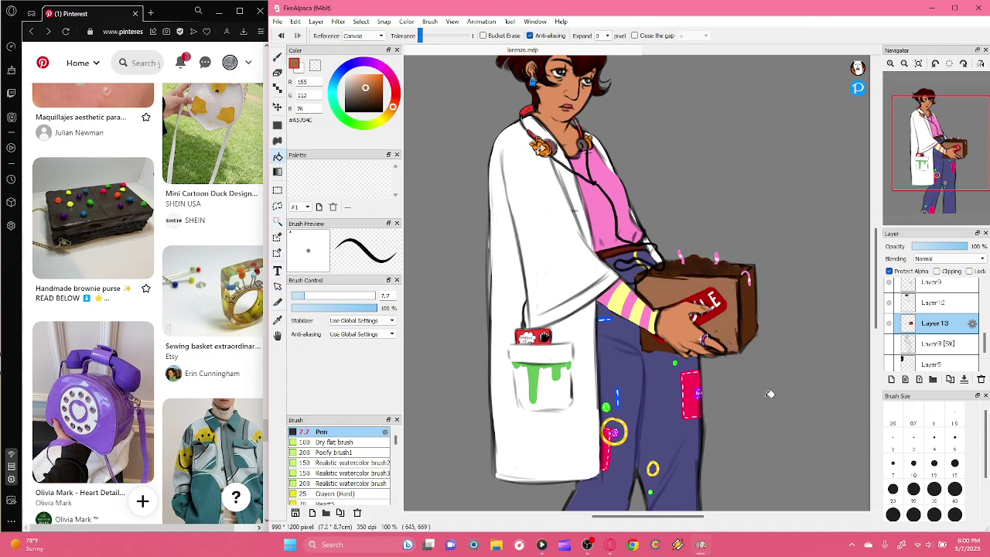
{"action": "left_click", "coordinate": [747, 313]}
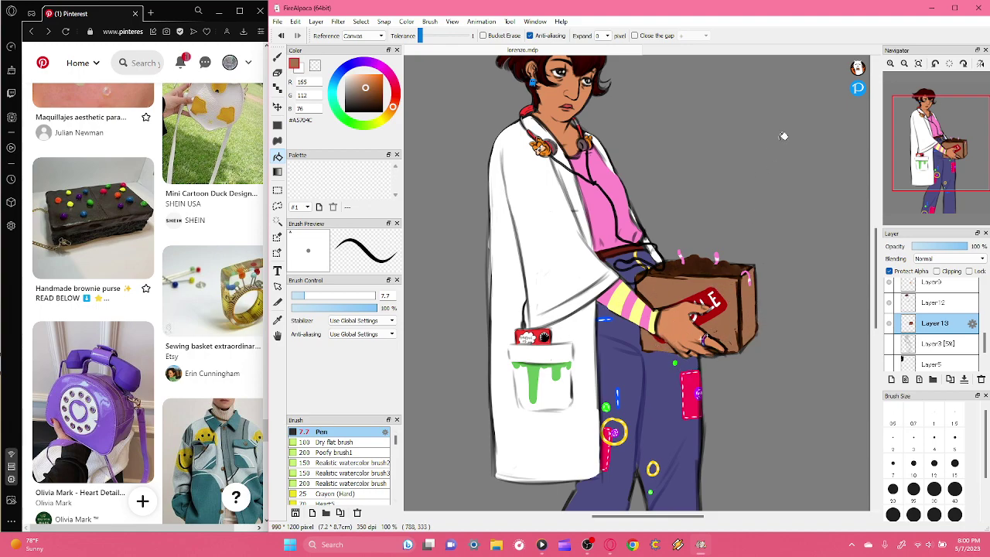
{"action": "left_click", "coordinate": [920, 64]}
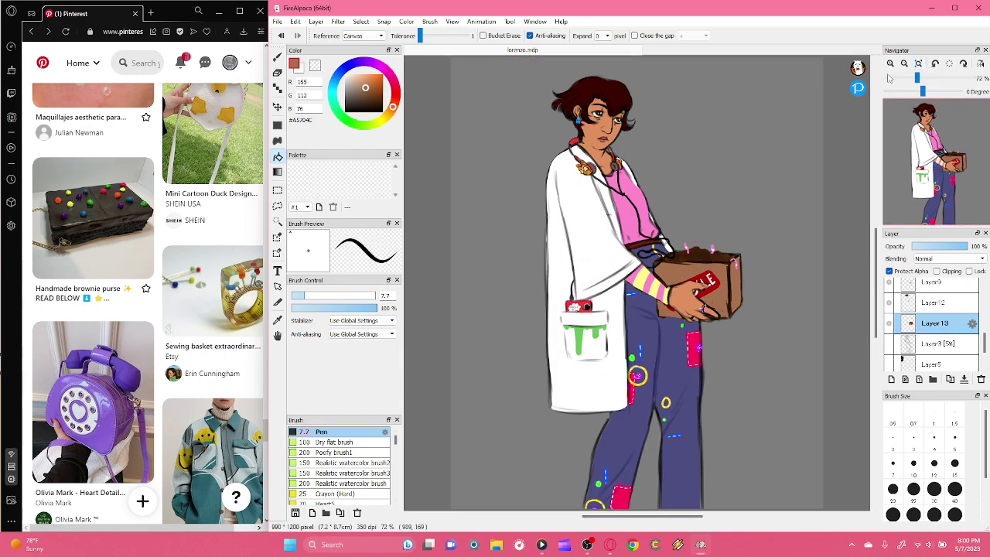
{"action": "double_click", "coordinate": [892, 63]}
{"action": "left_click_drag", "start_coordinate": [928, 158], "coordinate": [933, 186]}
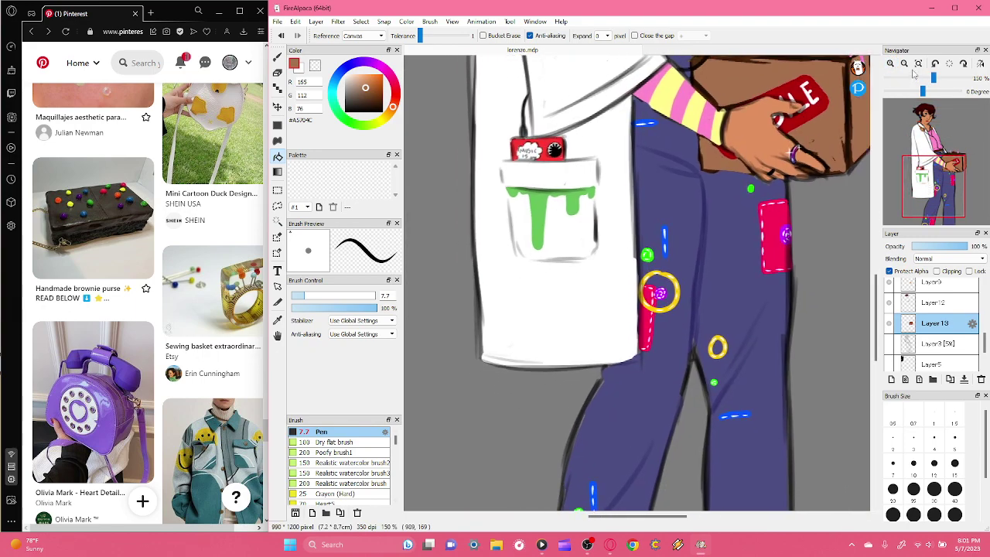
{"action": "left_click", "coordinate": [918, 63]}
- Switch to Pinterest and look through the Fashion board's pins for reference ideas, returning to the start of the board
{"action": "left_click_drag", "start_coordinate": [227, 389], "coordinate": [207, 384]}
{"action": "scroll", "coordinate": [207, 387], "scroll_direction": "down", "scroll_amount": 4}
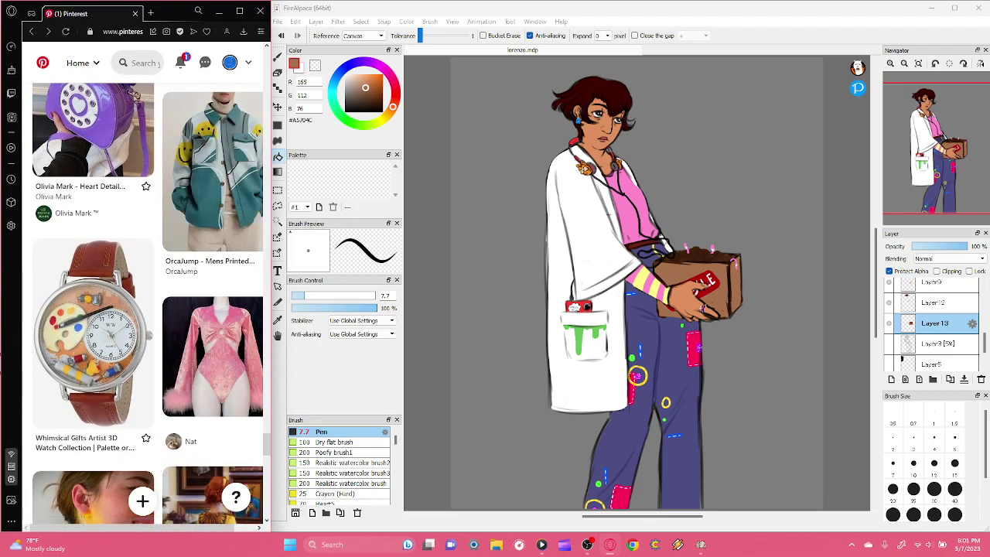
{"action": "scroll", "coordinate": [234, 352], "scroll_direction": "down", "scroll_amount": 3}
{"action": "scroll", "coordinate": [240, 223], "scroll_direction": "down", "scroll_amount": 1}
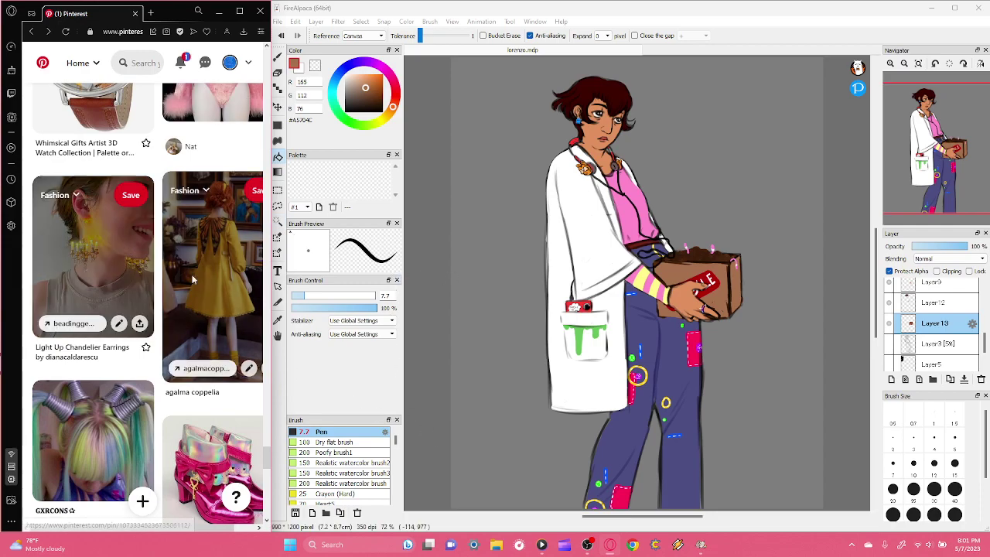
{"action": "scroll", "coordinate": [158, 198], "scroll_direction": "down", "scroll_amount": 4}
{"action": "scroll", "coordinate": [158, 199], "scroll_direction": "up", "scroll_amount": 5}
{"action": "scroll", "coordinate": [158, 199], "scroll_direction": "down", "scroll_amount": 10}
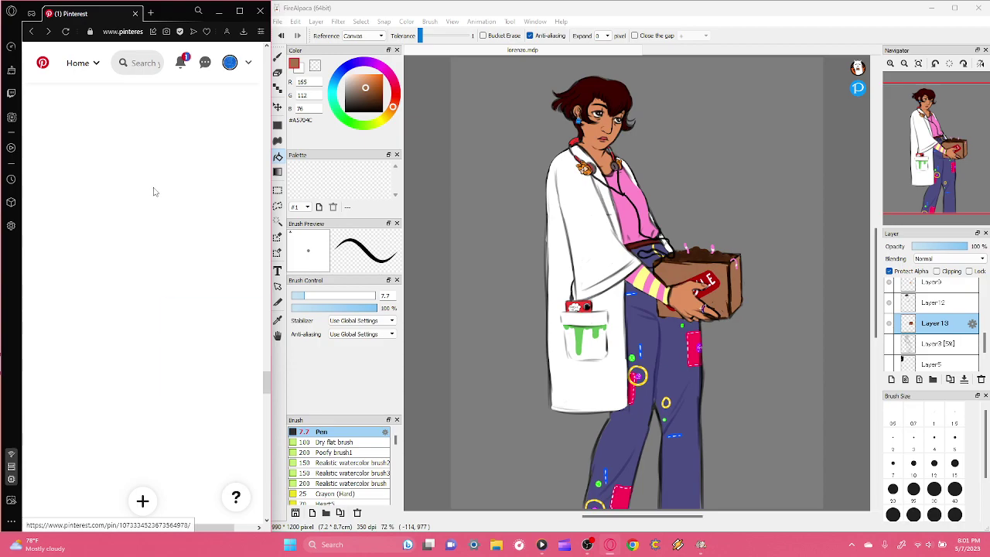
{"action": "left_click_drag", "start_coordinate": [266, 322], "coordinate": [266, 54]}
{"action": "right_click", "coordinate": [235, 122]}
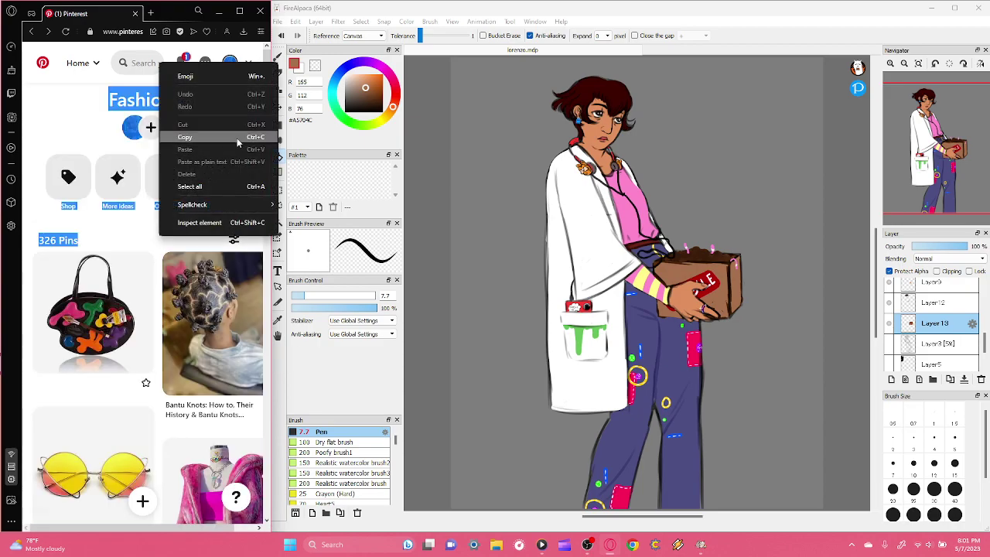
{"action": "left_click", "coordinate": [76, 113]}
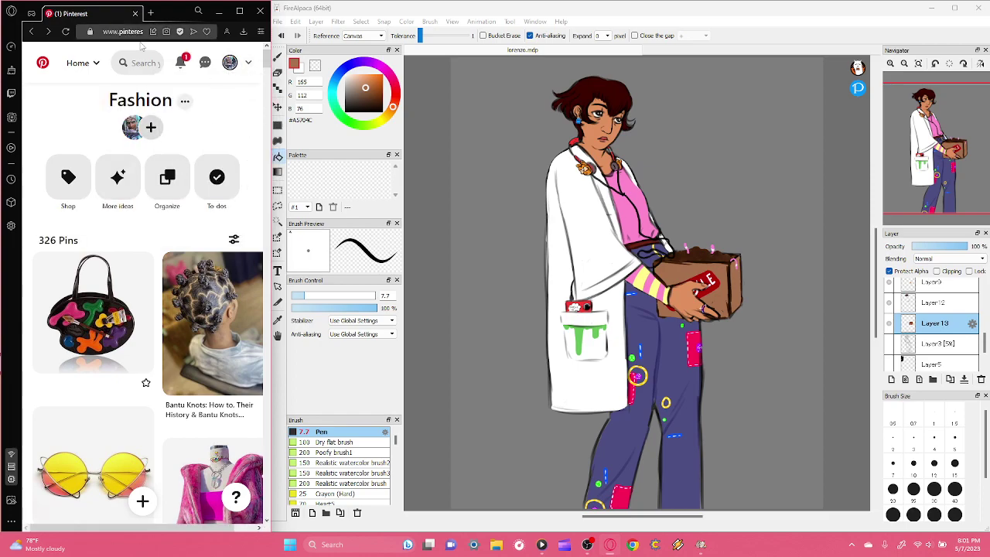
- Go to the profile's saved boards on Pinterest and open the OC: Lorenzo board
{"action": "left_click", "coordinate": [248, 63]}
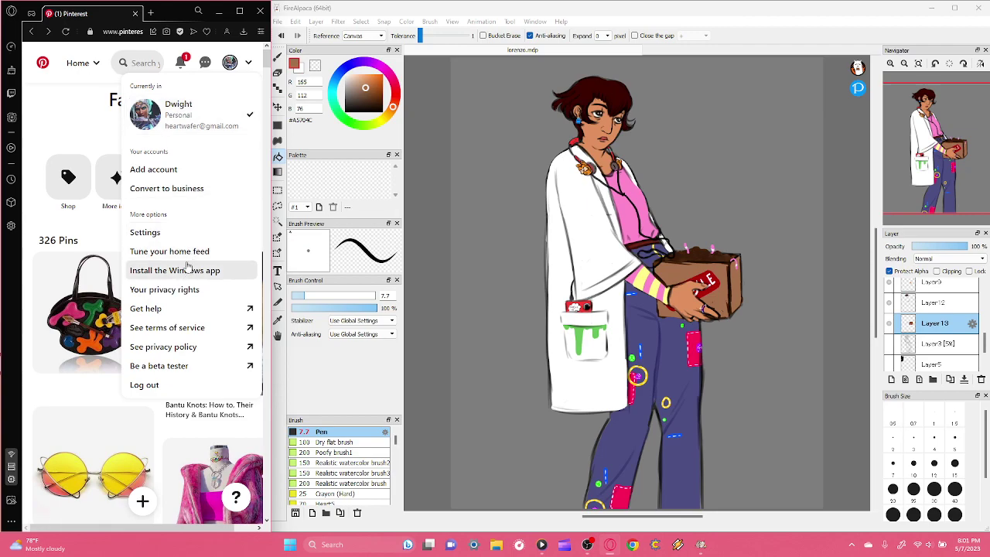
{"action": "left_click", "coordinate": [182, 118]}
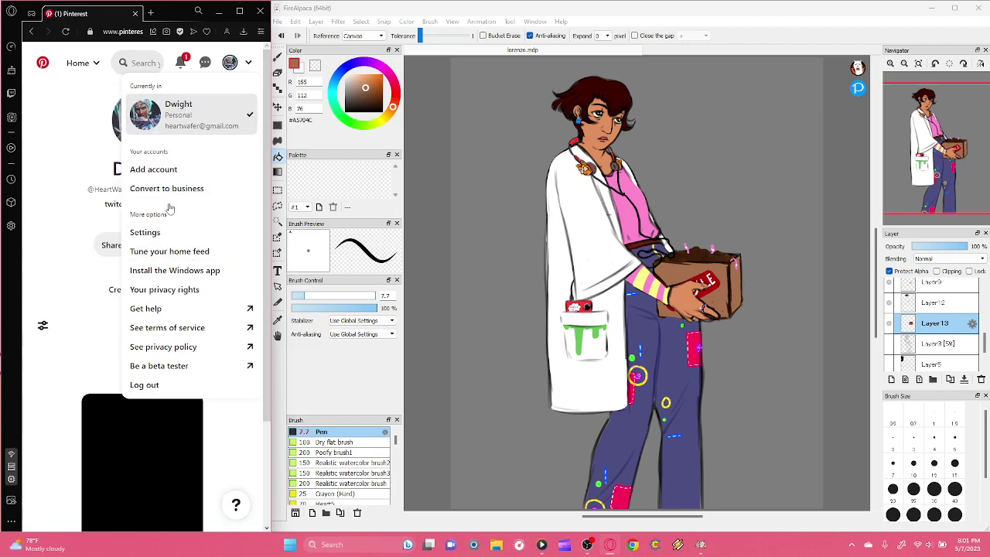
{"action": "scroll", "coordinate": [170, 199], "scroll_direction": "down", "scroll_amount": 2}
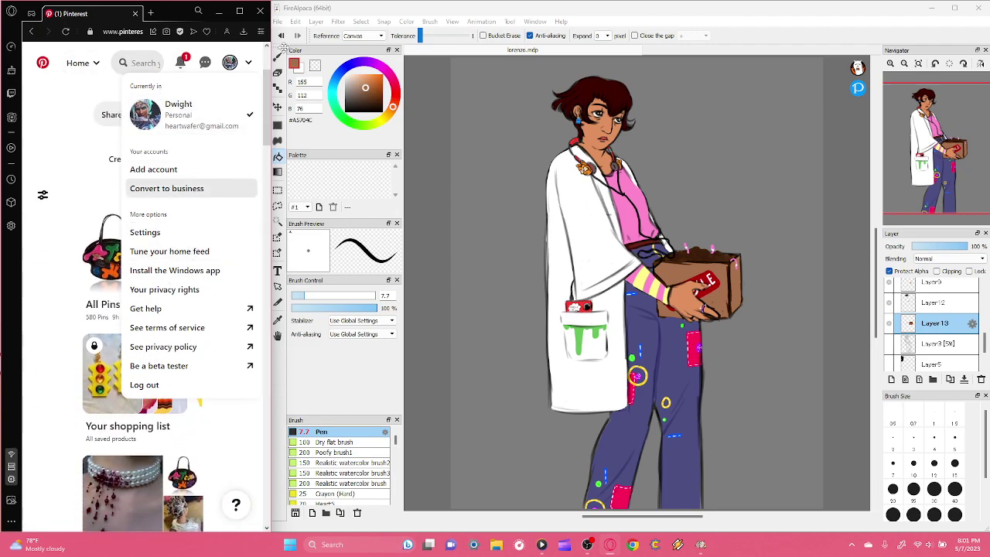
{"action": "left_click", "coordinate": [248, 65]}
{"action": "scroll", "coordinate": [228, 325], "scroll_direction": "down", "scroll_amount": 1}
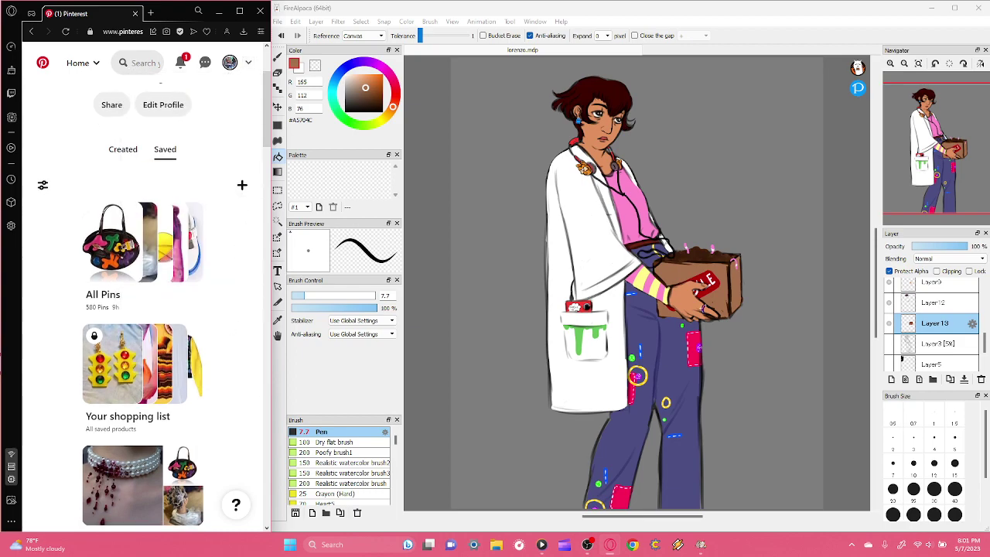
{"action": "scroll", "coordinate": [234, 183], "scroll_direction": "down", "scroll_amount": 1}
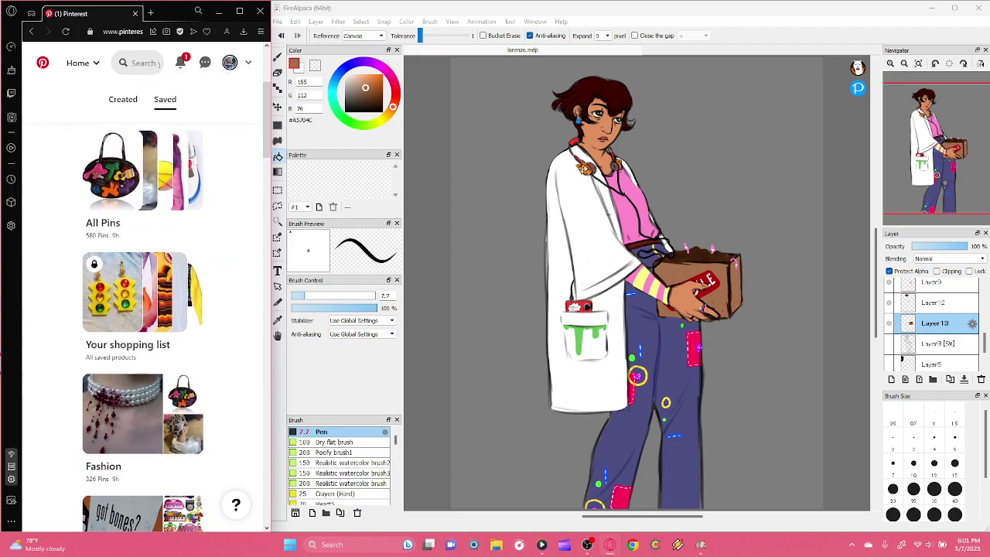
{"action": "scroll", "coordinate": [234, 184], "scroll_direction": "down", "scroll_amount": 1}
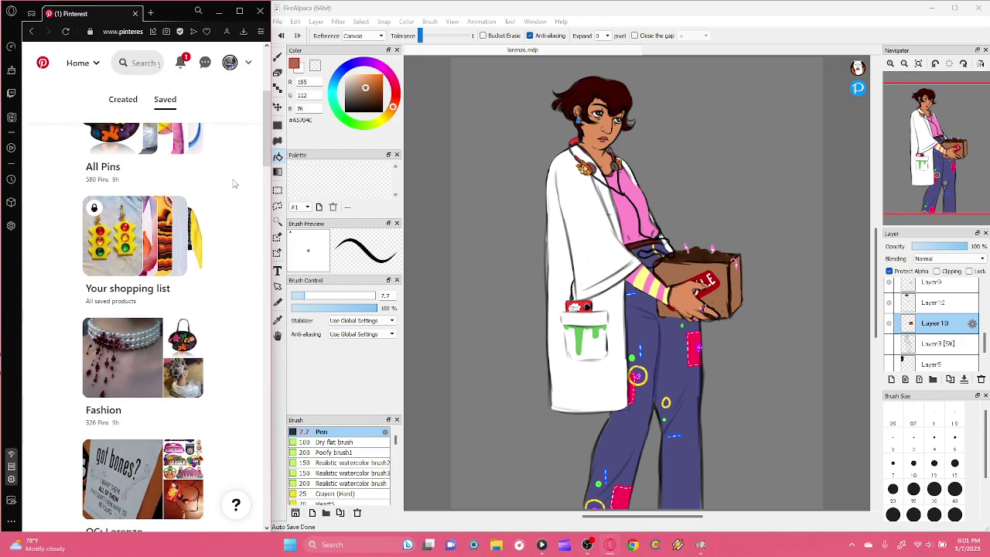
{"action": "left_click", "coordinate": [135, 471]}
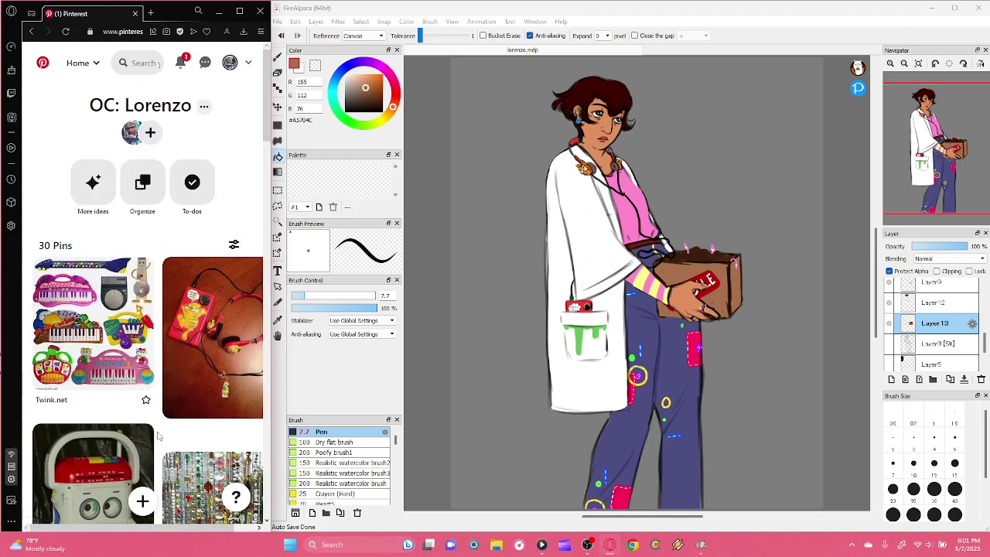
- Look through the pins of the OC: Lorenzo board to its end for reference ideas, returning to the upper pins
{"action": "scroll", "coordinate": [160, 442], "scroll_direction": "down", "scroll_amount": 3}
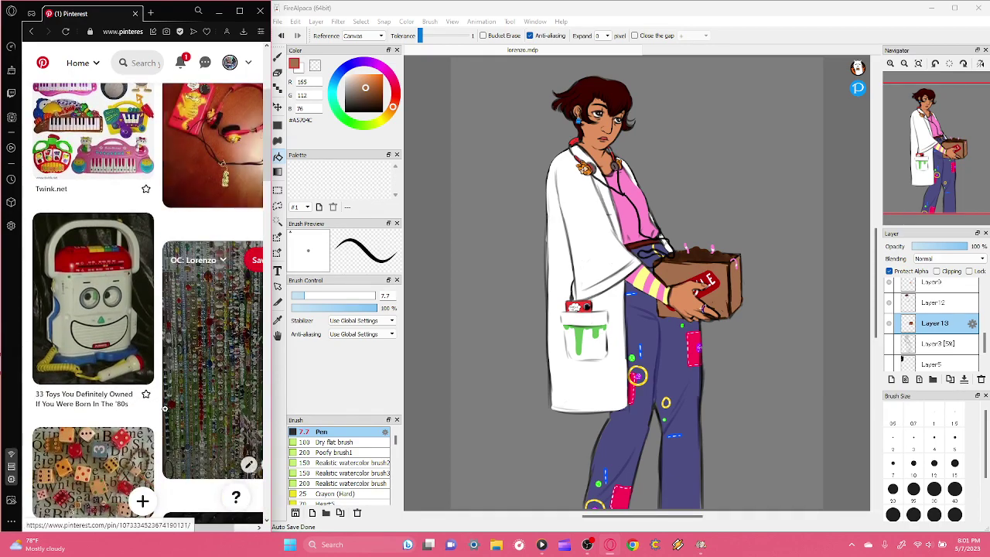
{"action": "scroll", "coordinate": [160, 423], "scroll_direction": "down", "scroll_amount": 1}
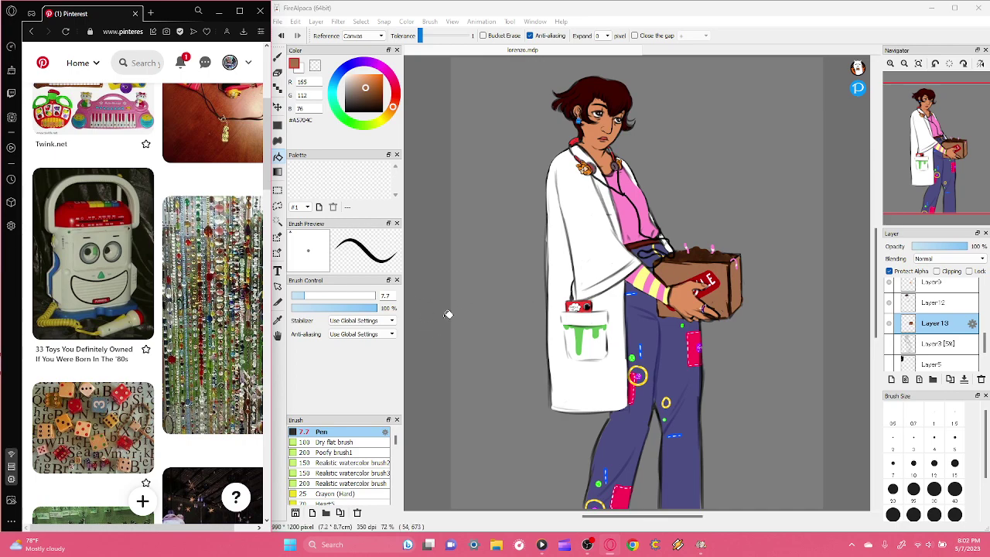
{"action": "scroll", "coordinate": [116, 348], "scroll_direction": "down", "scroll_amount": 2}
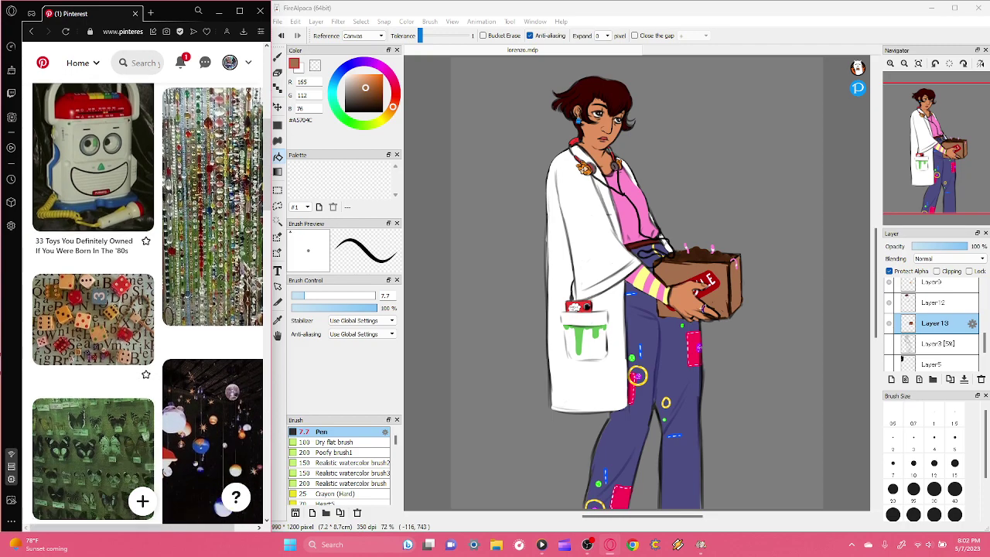
{"action": "scroll", "coordinate": [147, 301], "scroll_direction": "down", "scroll_amount": 2}
{"action": "scroll", "coordinate": [147, 302], "scroll_direction": "down", "scroll_amount": 1}
{"action": "scroll", "coordinate": [167, 325], "scroll_direction": "down", "scroll_amount": 3}
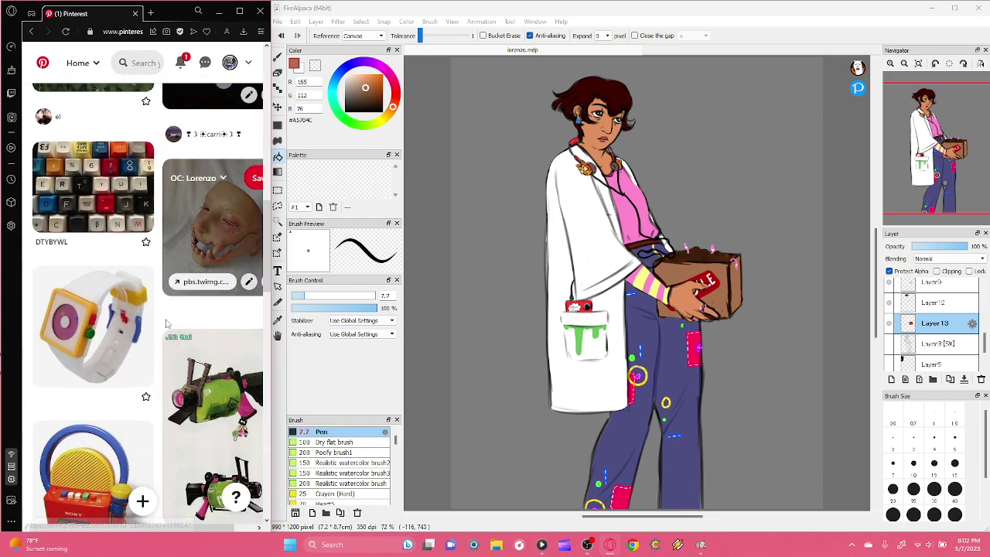
{"action": "scroll", "coordinate": [167, 324], "scroll_direction": "down", "scroll_amount": 3}
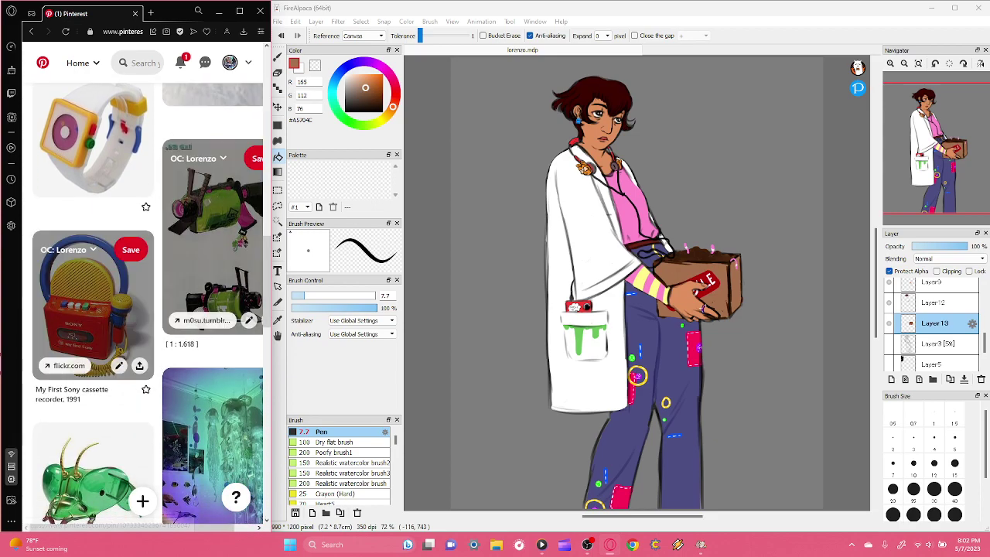
{"action": "scroll", "coordinate": [167, 325], "scroll_direction": "down", "scroll_amount": 2}
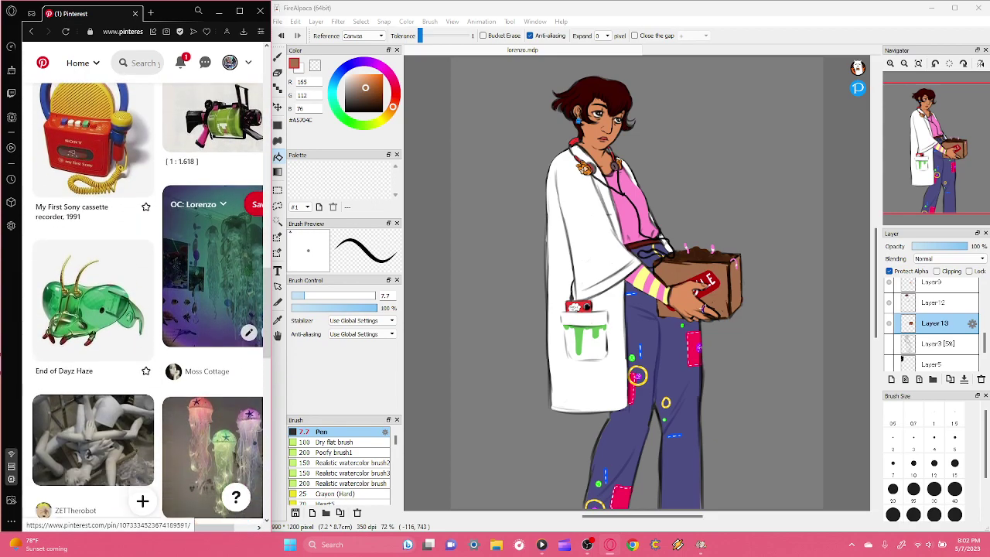
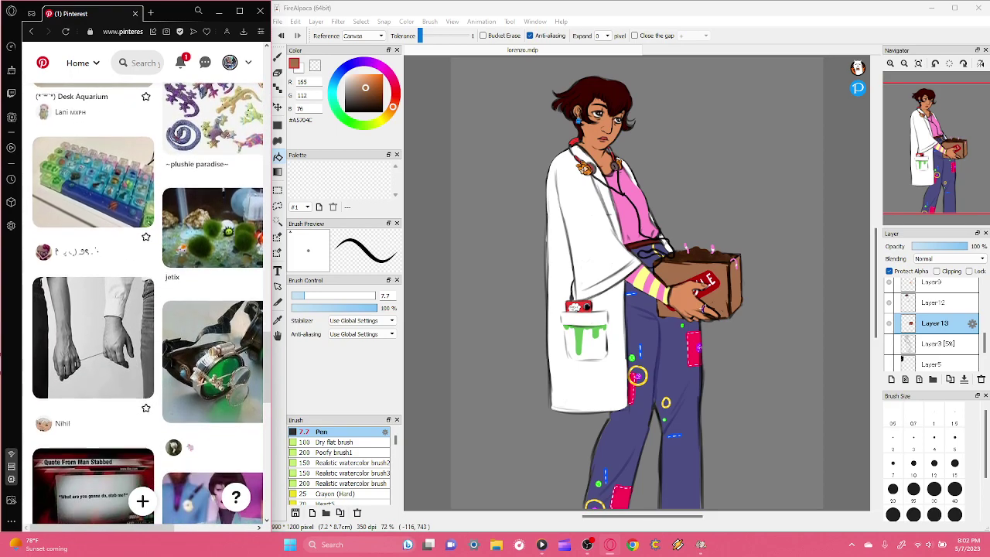
{"action": "scroll", "coordinate": [212, 139], "scroll_direction": "down", "scroll_amount": 3}
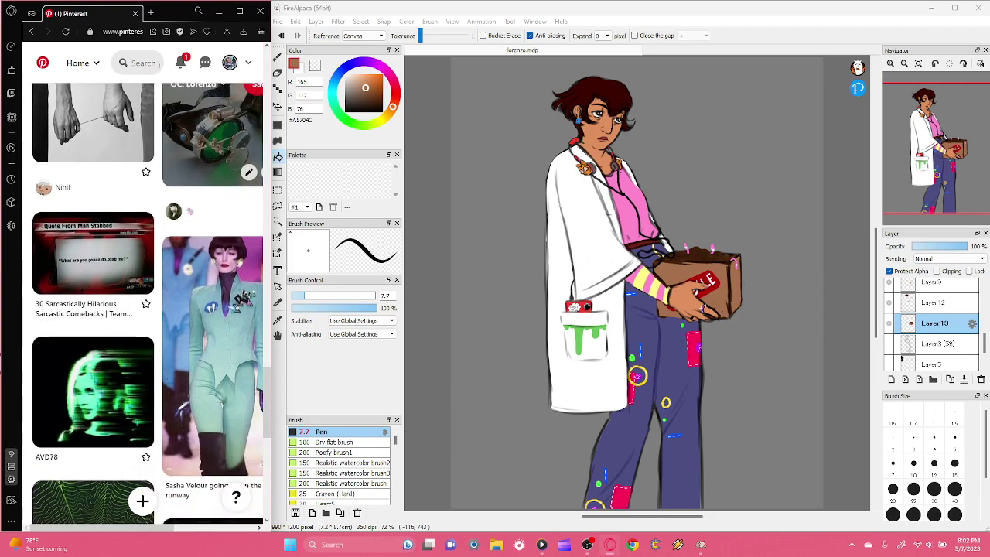
{"action": "scroll", "coordinate": [213, 155], "scroll_direction": "down", "scroll_amount": 5}
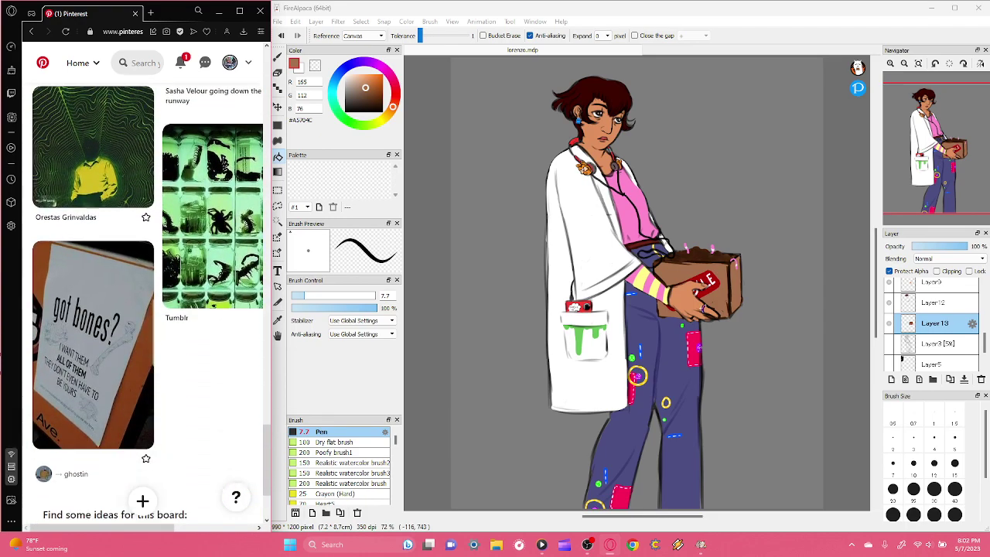
{"action": "scroll", "coordinate": [147, 302], "scroll_direction": "down", "scroll_amount": 10}
{"action": "scroll", "coordinate": [212, 410], "scroll_direction": "up", "scroll_amount": 3}
{"action": "scroll", "coordinate": [213, 410], "scroll_direction": "down", "scroll_amount": 2}
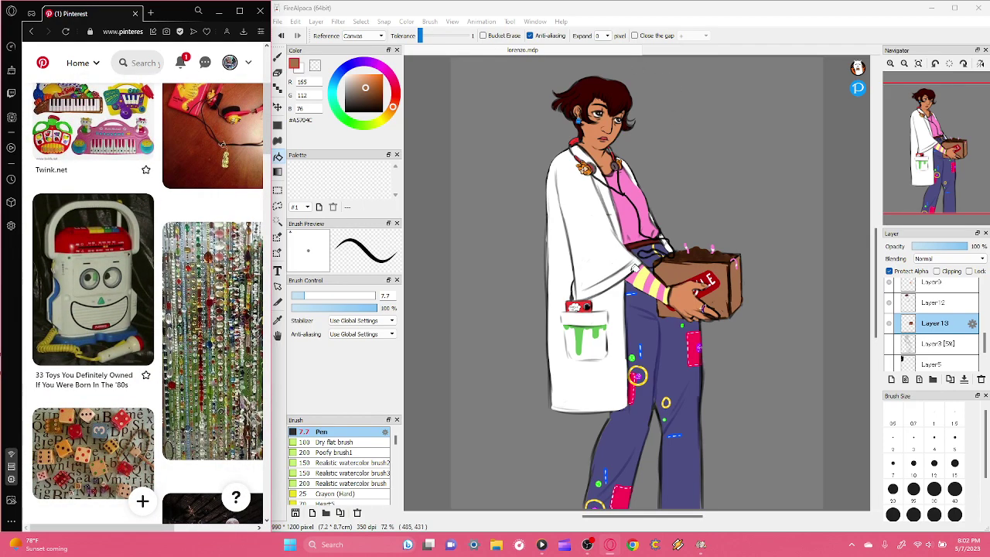
{"action": "left_click", "coordinate": [890, 63]}
{"action": "left_click_drag", "start_coordinate": [948, 158], "coordinate": [944, 151]}
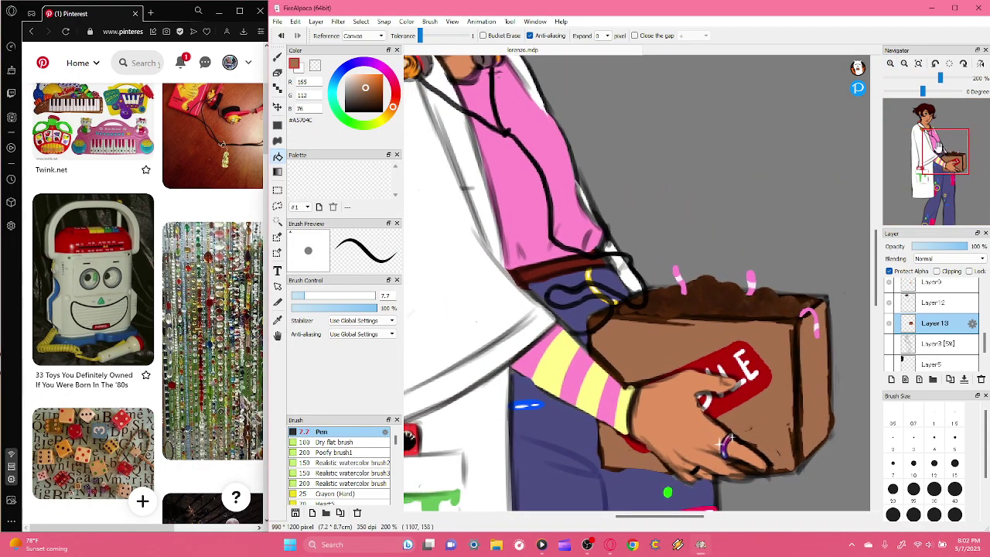
{"action": "left_click", "coordinate": [890, 63]}
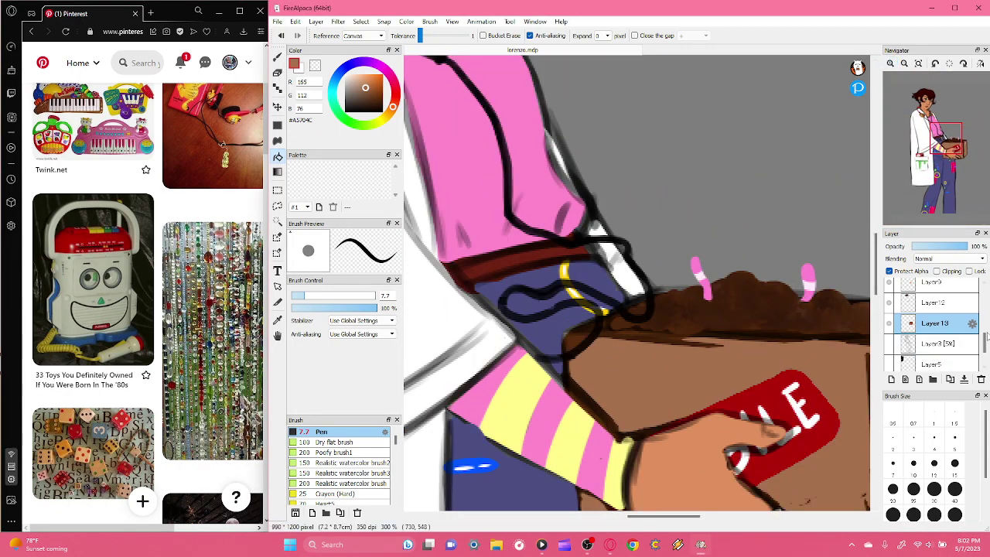
{"action": "scroll", "coordinate": [985, 343], "scroll_direction": "up", "scroll_amount": 2}
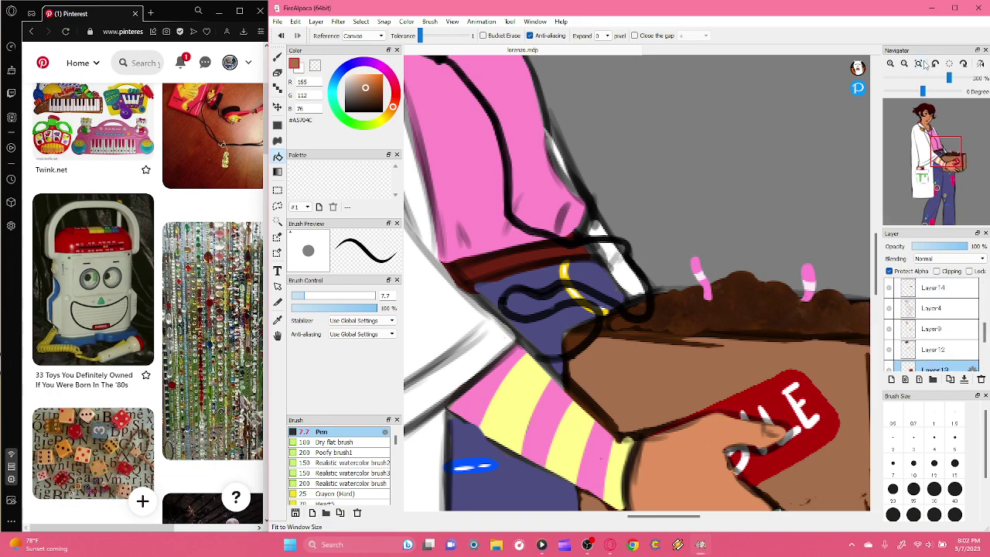
{"action": "left_click", "coordinate": [918, 64]}
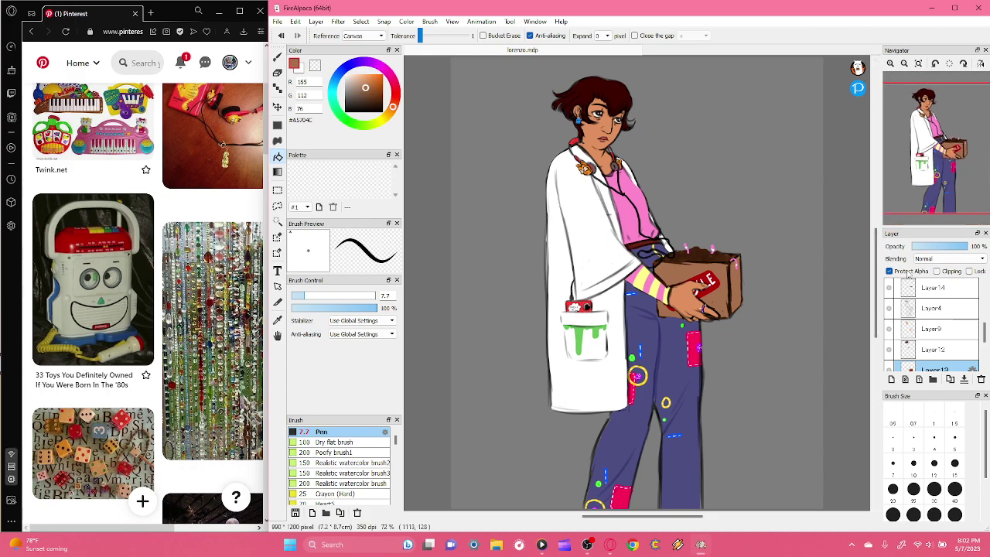
- Add a new layer above Layer16 and set the colour to a deep purple, RGB 83, 0, 151
{"action": "left_click_drag", "start_coordinate": [985, 334], "coordinate": [986, 298]}
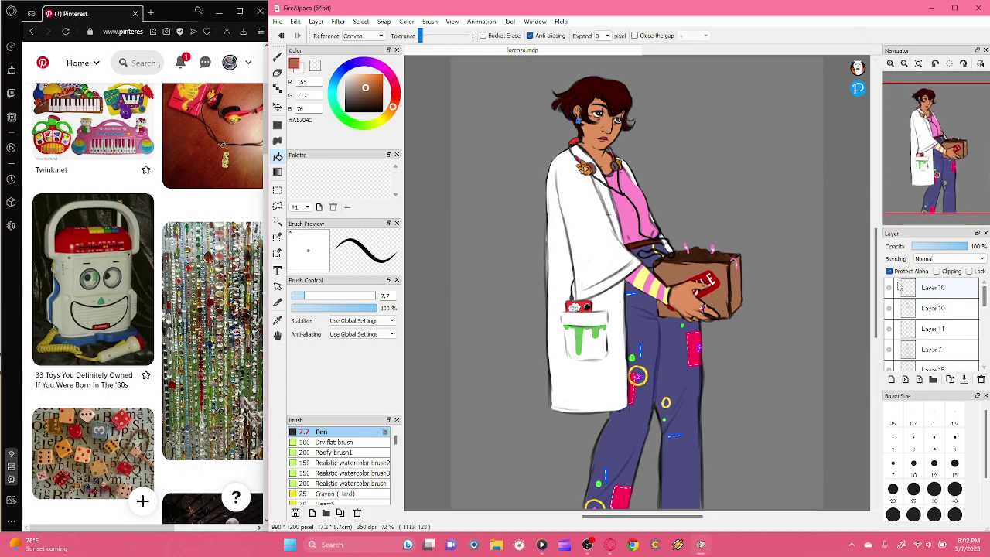
{"action": "left_click", "coordinate": [901, 288]}
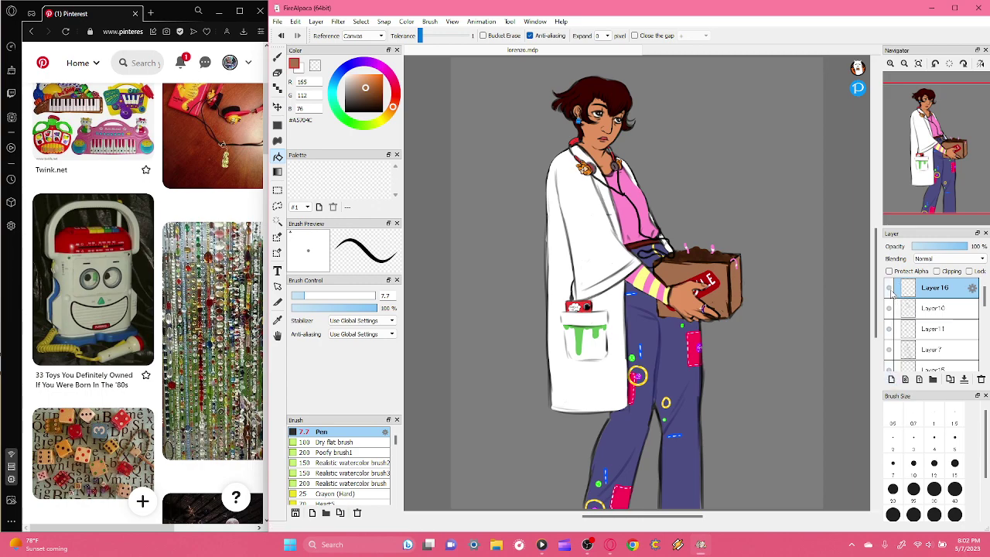
{"action": "left_click", "coordinate": [892, 379]}
{"action": "left_click", "coordinate": [365, 62]}
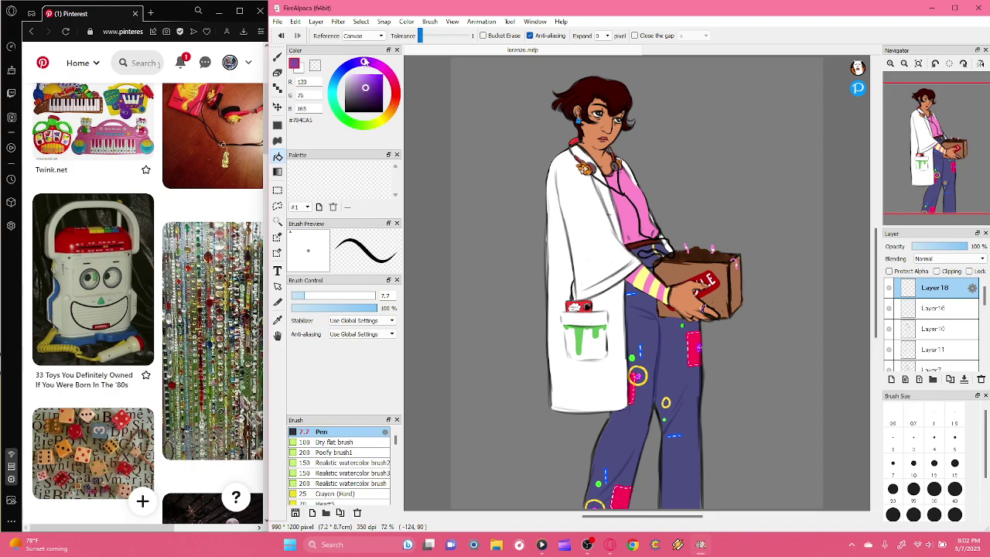
{"action": "left_click_drag", "start_coordinate": [370, 101], "coordinate": [388, 93]}
- Choose the AirBrush at size 23.8 and softly shade the back of the hair and the ear purple
{"action": "left_click_drag", "start_coordinate": [313, 299], "coordinate": [330, 298]}
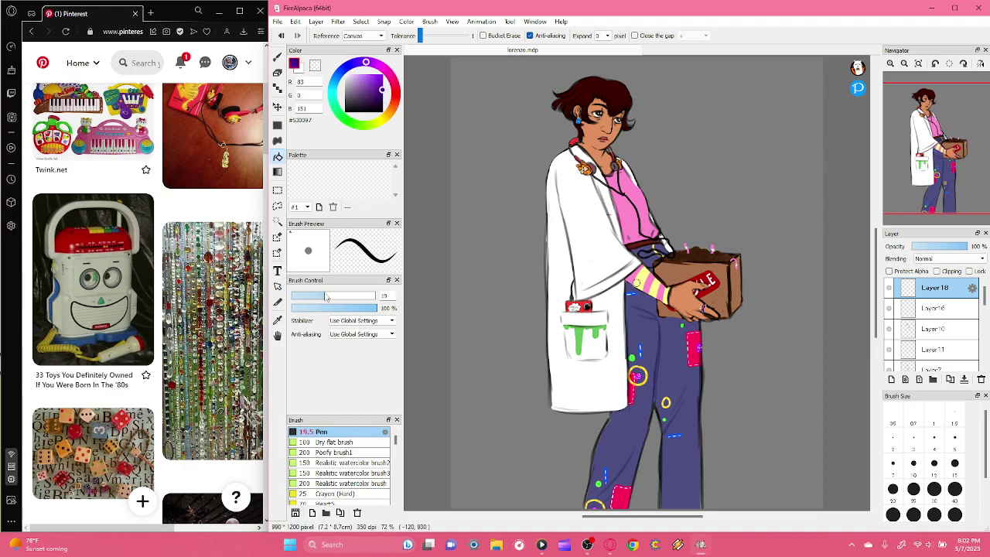
{"action": "left_click_drag", "start_coordinate": [396, 439], "coordinate": [401, 459]}
{"action": "left_click", "coordinate": [347, 457]}
{"action": "left_click_drag", "start_coordinate": [309, 298], "coordinate": [332, 298]}
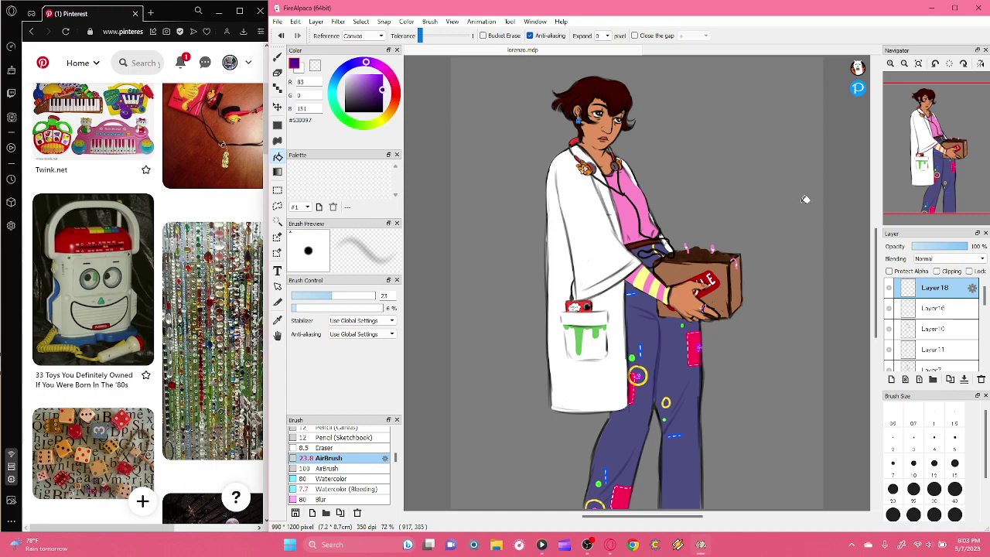
{"action": "left_click", "coordinate": [890, 63]}
{"action": "left_click", "coordinate": [890, 64]}
{"action": "left_click_drag", "start_coordinate": [928, 154], "coordinate": [928, 111]}
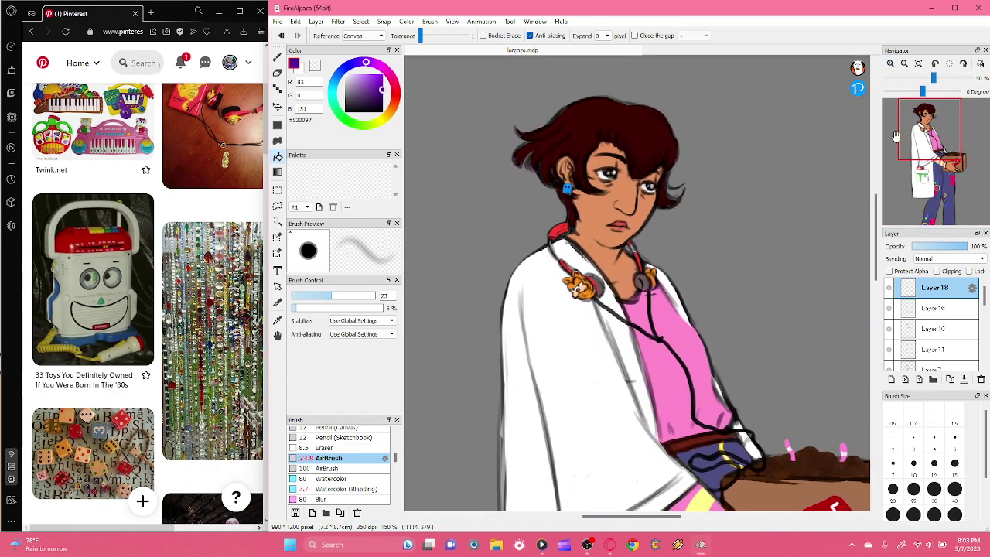
{"action": "left_click", "coordinate": [279, 60]}
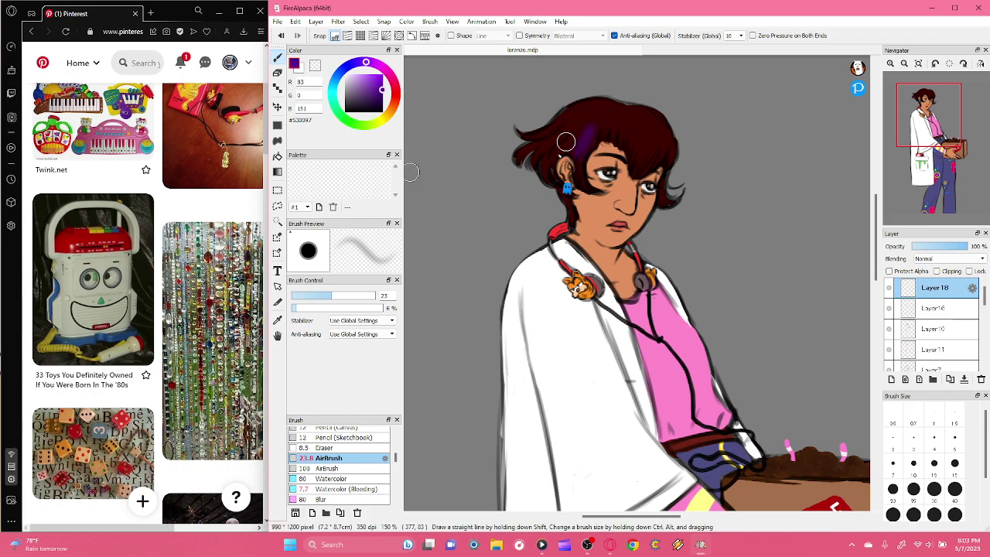
{"action": "mouse_move", "coordinate": [552, 136]}
{"action": "left_mouse_down"}
{"action": "mouse_move", "coordinate": [534, 161]}
{"action": "mouse_move", "coordinate": [576, 141]}
{"action": "mouse_move", "coordinate": [562, 177]}
{"action": "mouse_move", "coordinate": [585, 143]}
{"action": "mouse_move", "coordinate": [569, 186]}
{"action": "mouse_move", "coordinate": [582, 136]}
{"action": "left_mouse_up"}
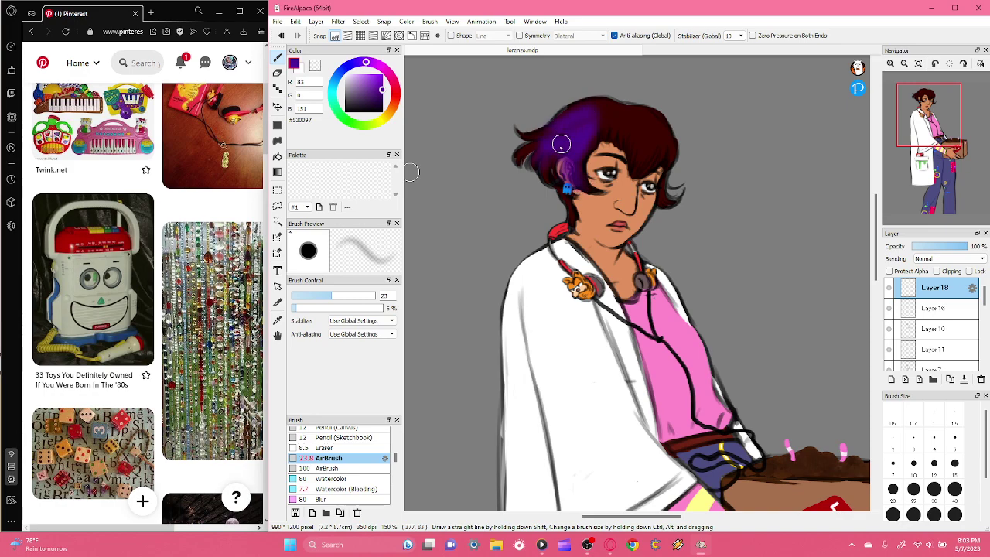
- With the AirBrush at 19% opacity, deepen the purple over the hair, ear and neck, undoing the strokes on the coat's shoulder
{"action": "left_click", "coordinate": [308, 308]}
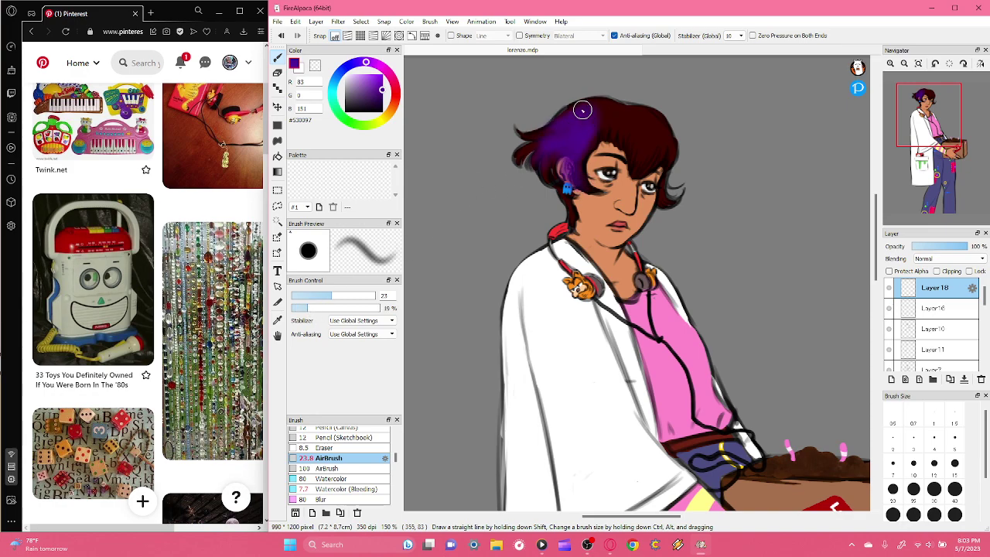
{"action": "mouse_move", "coordinate": [597, 110]}
{"action": "left_mouse_down"}
{"action": "mouse_move", "coordinate": [612, 136]}
{"action": "mouse_move", "coordinate": [614, 110]}
{"action": "mouse_move", "coordinate": [576, 113]}
{"action": "mouse_move", "coordinate": [614, 109]}
{"action": "mouse_move", "coordinate": [627, 173]}
{"action": "mouse_move", "coordinate": [635, 133]}
{"action": "mouse_move", "coordinate": [619, 127]}
{"action": "mouse_move", "coordinate": [616, 137]}
{"action": "mouse_move", "coordinate": [609, 124]}
{"action": "mouse_move", "coordinate": [576, 163]}
{"action": "mouse_move", "coordinate": [595, 166]}
{"action": "mouse_move", "coordinate": [593, 186]}
{"action": "mouse_move", "coordinate": [566, 146]}
{"action": "mouse_move", "coordinate": [566, 168]}
{"action": "mouse_move", "coordinate": [544, 161]}
{"action": "mouse_move", "coordinate": [556, 162]}
{"action": "mouse_move", "coordinate": [561, 185]}
{"action": "left_mouse_up"}
{"action": "mouse_move", "coordinate": [579, 183]}
{"action": "left_mouse_down"}
{"action": "mouse_move", "coordinate": [588, 217]}
{"action": "mouse_move", "coordinate": [574, 176]}
{"action": "mouse_move", "coordinate": [600, 198]}
{"action": "mouse_move", "coordinate": [576, 189]}
{"action": "left_mouse_up"}
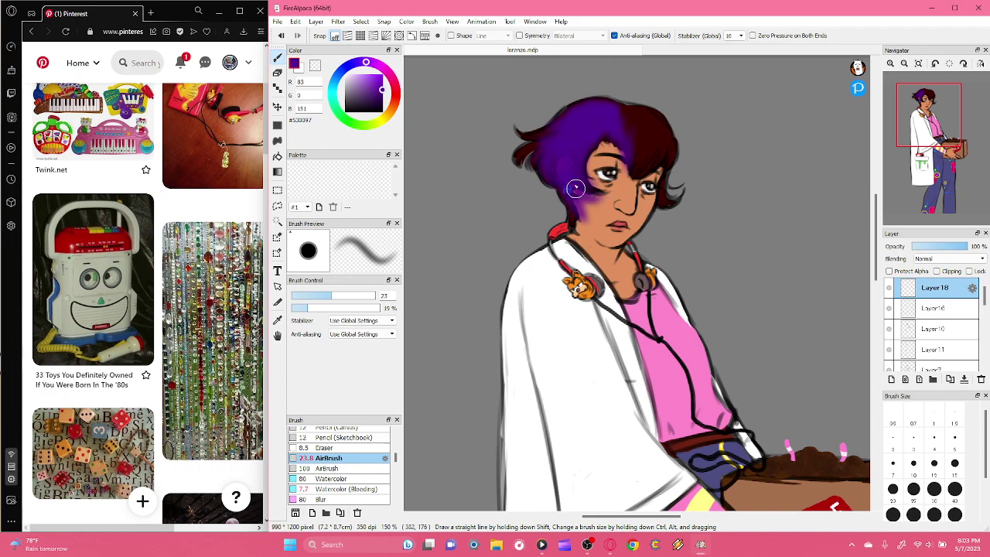
{"action": "mouse_move", "coordinate": [576, 218]}
{"action": "left_mouse_down"}
{"action": "mouse_move", "coordinate": [609, 252]}
{"action": "mouse_move", "coordinate": [583, 239]}
{"action": "mouse_move", "coordinate": [615, 250]}
{"action": "mouse_move", "coordinate": [574, 225]}
{"action": "mouse_move", "coordinate": [611, 258]}
{"action": "mouse_move", "coordinate": [574, 225]}
{"action": "mouse_move", "coordinate": [583, 251]}
{"action": "mouse_move", "coordinate": [562, 237]}
{"action": "mouse_move", "coordinate": [515, 277]}
{"action": "left_mouse_up"}
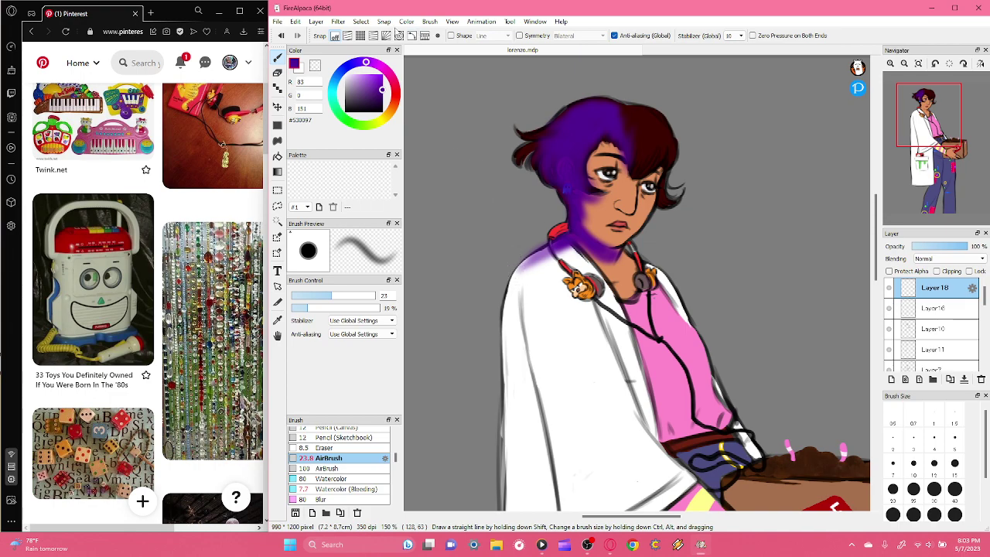
{"action": "left_click", "coordinate": [282, 36]}
{"action": "left_click", "coordinate": [282, 36]}
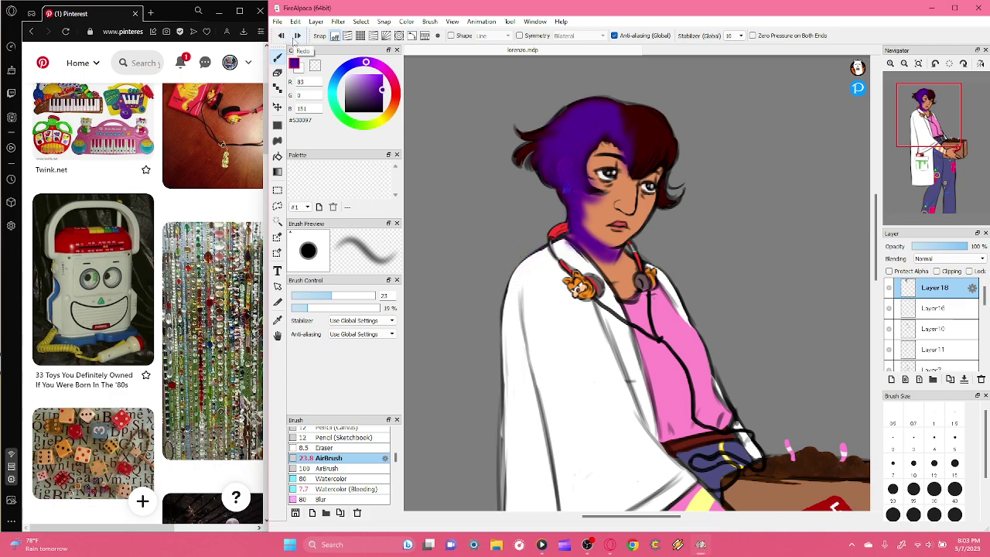
- Airbrush purple shading from the coat's shoulder down the back of the sleeve, enlarging the brush to 45.1
{"action": "mouse_move", "coordinate": [572, 241]}
{"action": "left_mouse_down"}
{"action": "mouse_move", "coordinate": [524, 269]}
{"action": "mouse_move", "coordinate": [571, 237]}
{"action": "mouse_move", "coordinate": [535, 261]}
{"action": "mouse_move", "coordinate": [547, 258]}
{"action": "mouse_move", "coordinate": [517, 301]}
{"action": "mouse_move", "coordinate": [514, 294]}
{"action": "mouse_move", "coordinate": [519, 278]}
{"action": "mouse_move", "coordinate": [513, 398]}
{"action": "mouse_move", "coordinate": [515, 292]}
{"action": "mouse_move", "coordinate": [508, 348]}
{"action": "mouse_move", "coordinate": [524, 344]}
{"action": "mouse_move", "coordinate": [519, 274]}
{"action": "mouse_move", "coordinate": [529, 408]}
{"action": "mouse_move", "coordinate": [521, 286]}
{"action": "mouse_move", "coordinate": [512, 355]}
{"action": "mouse_move", "coordinate": [525, 388]}
{"action": "mouse_move", "coordinate": [518, 307]}
{"action": "mouse_move", "coordinate": [521, 421]}
{"action": "mouse_move", "coordinate": [530, 453]}
{"action": "left_mouse_up"}
{"action": "left_click", "coordinate": [350, 296]}
{"action": "left_click_drag", "start_coordinate": [525, 391], "coordinate": [535, 469]}
{"action": "mouse_move", "coordinate": [535, 468]}
{"action": "left_mouse_down"}
{"action": "mouse_move", "coordinate": [526, 390]}
{"action": "mouse_move", "coordinate": [542, 491]}
{"action": "mouse_move", "coordinate": [518, 361]}
{"action": "mouse_move", "coordinate": [529, 440]}
{"action": "mouse_move", "coordinate": [535, 283]}
{"action": "mouse_move", "coordinate": [523, 284]}
{"action": "mouse_move", "coordinate": [576, 261]}
{"action": "mouse_move", "coordinate": [553, 251]}
{"action": "mouse_move", "coordinate": [545, 261]}
{"action": "mouse_move", "coordinate": [579, 250]}
{"action": "mouse_move", "coordinate": [609, 270]}
{"action": "left_mouse_up"}
- Airbrush purple over the lower part of the pink shirt and the coat's front edge, and extend the shading on the sleeve's back
{"action": "mouse_move", "coordinate": [940, 132]}
{"action": "left_mouse_down"}
{"action": "mouse_move", "coordinate": [939, 149]}
{"action": "mouse_move", "coordinate": [936, 129]}
{"action": "left_mouse_up"}
{"action": "mouse_move", "coordinate": [631, 296]}
{"action": "left_mouse_down"}
{"action": "mouse_move", "coordinate": [651, 322]}
{"action": "mouse_move", "coordinate": [669, 309]}
{"action": "mouse_move", "coordinate": [622, 326]}
{"action": "mouse_move", "coordinate": [648, 321]}
{"action": "mouse_move", "coordinate": [622, 301]}
{"action": "mouse_move", "coordinate": [641, 287]}
{"action": "mouse_move", "coordinate": [645, 303]}
{"action": "mouse_move", "coordinate": [660, 292]}
{"action": "mouse_move", "coordinate": [672, 309]}
{"action": "mouse_move", "coordinate": [627, 329]}
{"action": "left_mouse_up"}
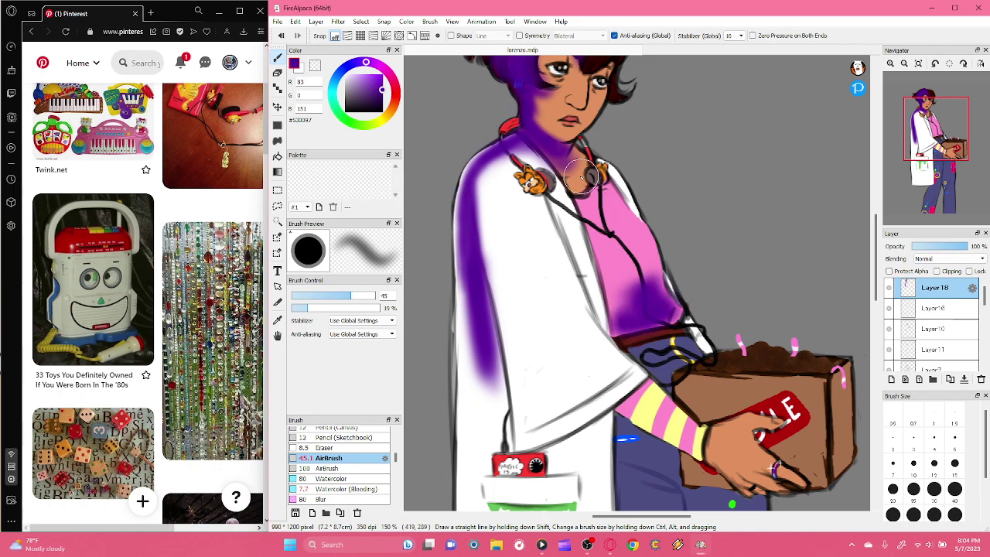
{"action": "mouse_move", "coordinate": [571, 283]}
{"action": "left_mouse_down"}
{"action": "mouse_move", "coordinate": [603, 301]}
{"action": "mouse_move", "coordinate": [590, 287]}
{"action": "mouse_move", "coordinate": [605, 328]}
{"action": "mouse_move", "coordinate": [595, 297]}
{"action": "mouse_move", "coordinate": [625, 327]}
{"action": "left_mouse_up"}
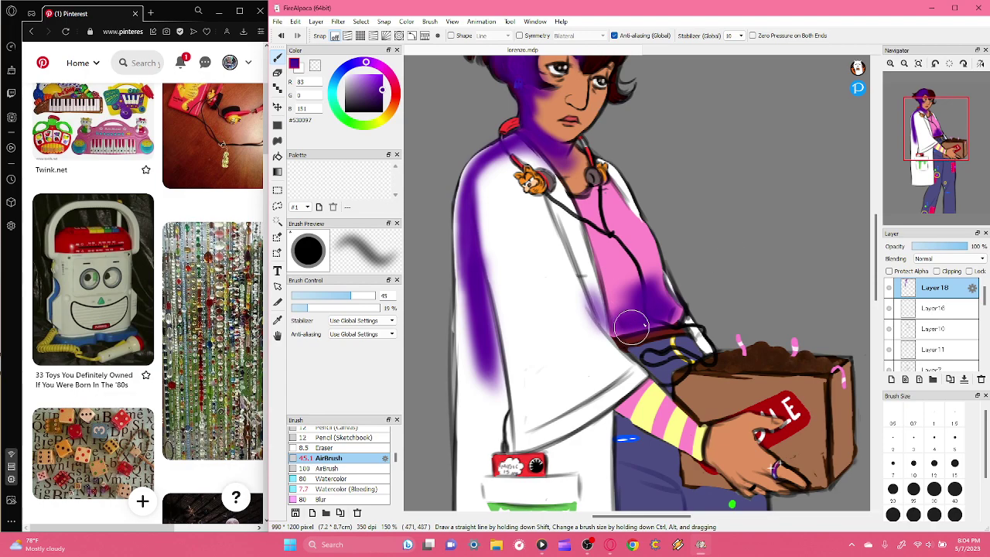
{"action": "left_click", "coordinate": [904, 64]}
{"action": "mouse_move", "coordinate": [532, 333]}
{"action": "left_mouse_down"}
{"action": "mouse_move", "coordinate": [546, 381]}
{"action": "mouse_move", "coordinate": [543, 315]}
{"action": "mouse_move", "coordinate": [535, 345]}
{"action": "left_mouse_up"}
- Switch to Media Player to check the playing track, then minimize it
{"action": "left_click", "coordinate": [542, 546]}
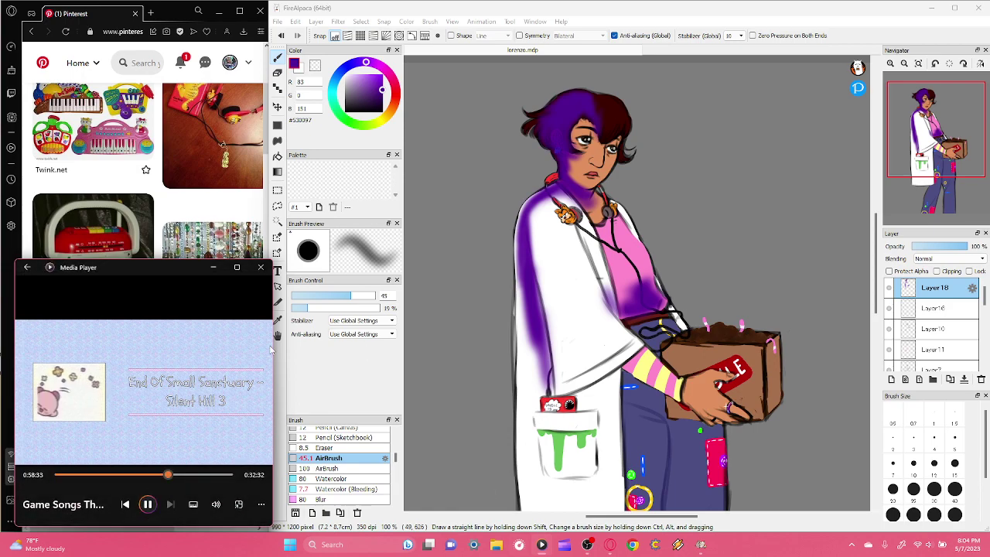
{"action": "right_click", "coordinate": [271, 350]}
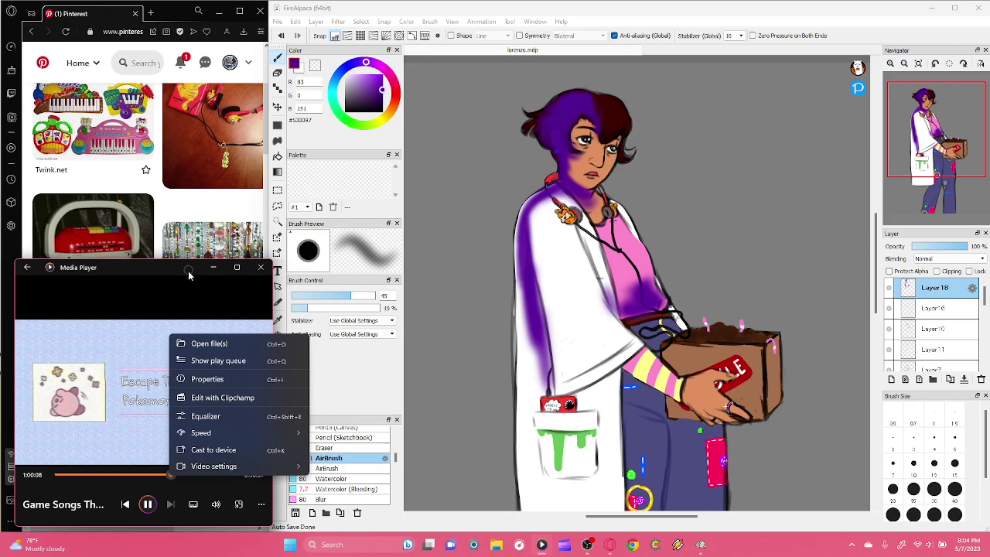
{"action": "left_click", "coordinate": [232, 313]}
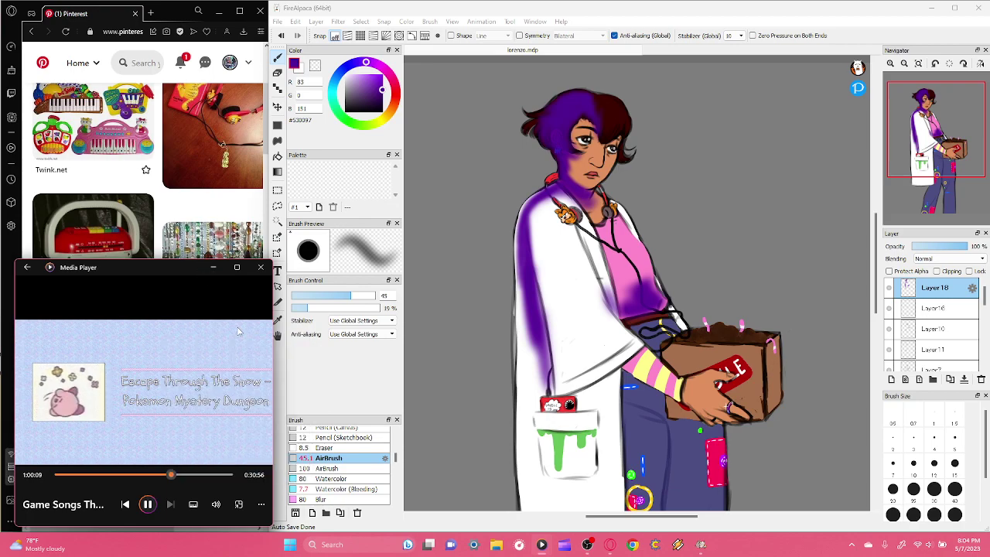
{"action": "left_click", "coordinate": [213, 266]}
{"action": "left_click", "coordinate": [245, 293]}
- Airbrush purple shadows beneath the coat sleeve's opening, onto the upper striped sleeve and over the red player in the pocket
{"action": "left_click", "coordinate": [904, 63]}
{"action": "left_click", "coordinate": [890, 64]}
{"action": "left_click_drag", "start_coordinate": [940, 137], "coordinate": [950, 169]}
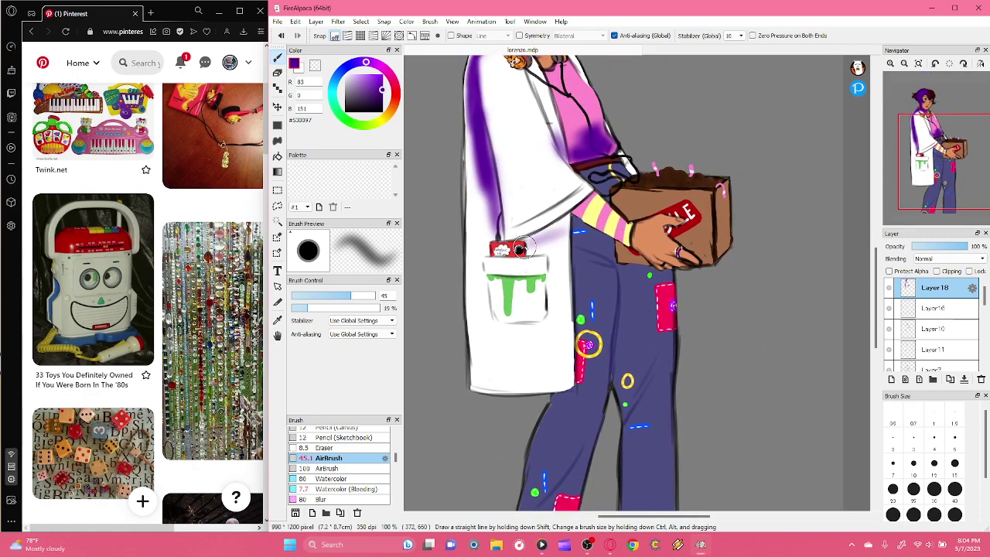
{"action": "mouse_move", "coordinate": [541, 234]}
{"action": "left_mouse_down"}
{"action": "mouse_move", "coordinate": [563, 220]}
{"action": "mouse_move", "coordinate": [522, 241]}
{"action": "mouse_move", "coordinate": [595, 217]}
{"action": "left_mouse_up"}
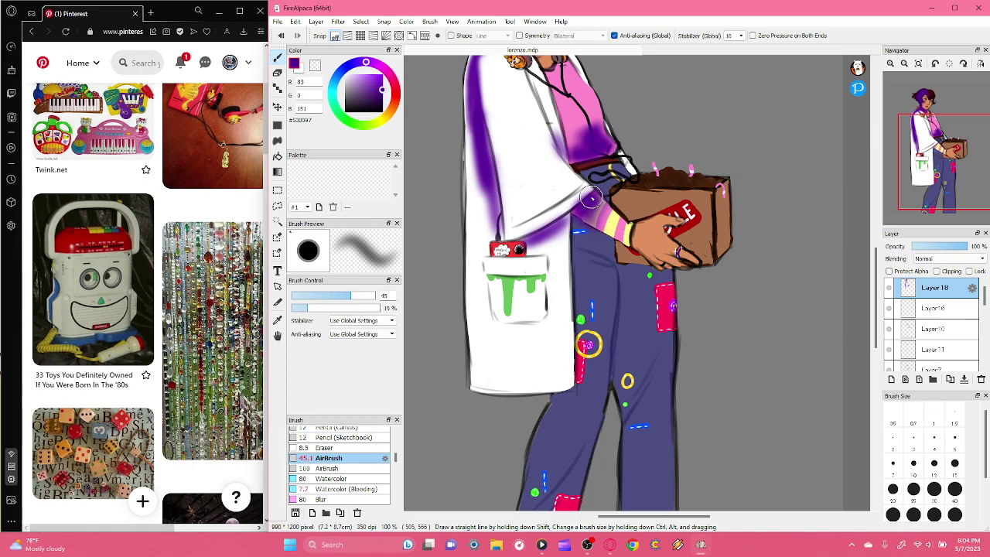
{"action": "mouse_move", "coordinate": [509, 222]}
{"action": "left_mouse_down"}
{"action": "mouse_move", "coordinate": [573, 190]}
{"action": "mouse_move", "coordinate": [504, 233]}
{"action": "mouse_move", "coordinate": [556, 203]}
{"action": "left_mouse_up"}
{"action": "mouse_move", "coordinate": [502, 239]}
{"action": "left_mouse_down"}
{"action": "mouse_move", "coordinate": [553, 228]}
{"action": "mouse_move", "coordinate": [517, 246]}
{"action": "mouse_move", "coordinate": [562, 220]}
{"action": "mouse_move", "coordinate": [502, 249]}
{"action": "left_mouse_up"}
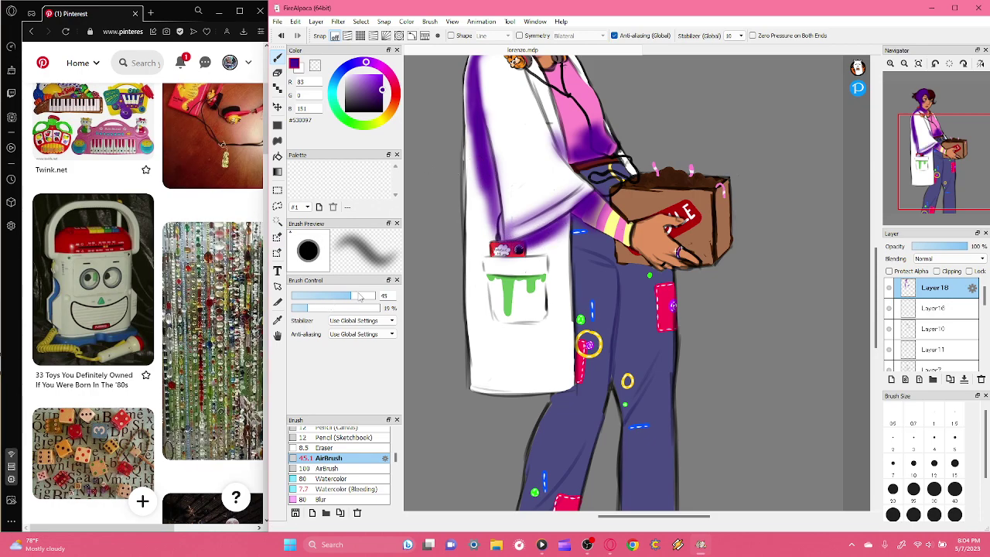
- Set the AirBrush to size 59.8 and 9% opacity and lightly shade the coat's back edge down past the pocket
{"action": "left_click_drag", "start_coordinate": [336, 301], "coordinate": [343, 303]}
{"action": "left_click", "coordinate": [299, 309]}
{"action": "mouse_move", "coordinate": [472, 119]}
{"action": "left_mouse_down"}
{"action": "mouse_move", "coordinate": [482, 263]}
{"action": "mouse_move", "coordinate": [482, 190]}
{"action": "mouse_move", "coordinate": [481, 234]}
{"action": "mouse_move", "coordinate": [495, 268]}
{"action": "mouse_move", "coordinate": [491, 196]}
{"action": "mouse_move", "coordinate": [496, 262]}
{"action": "mouse_move", "coordinate": [481, 144]}
{"action": "mouse_move", "coordinate": [478, 284]}
{"action": "mouse_move", "coordinate": [482, 128]}
{"action": "mouse_move", "coordinate": [484, 342]}
{"action": "left_mouse_up"}
{"action": "mouse_move", "coordinate": [480, 247]}
{"action": "left_mouse_down"}
{"action": "mouse_move", "coordinate": [478, 346]}
{"action": "mouse_move", "coordinate": [484, 124]}
{"action": "mouse_move", "coordinate": [478, 295]}
{"action": "mouse_move", "coordinate": [473, 186]}
{"action": "mouse_move", "coordinate": [472, 199]}
{"action": "mouse_move", "coordinate": [472, 361]}
{"action": "mouse_move", "coordinate": [482, 218]}
{"action": "mouse_move", "coordinate": [483, 350]}
{"action": "mouse_move", "coordinate": [477, 247]}
{"action": "mouse_move", "coordinate": [490, 321]}
{"action": "mouse_move", "coordinate": [478, 276]}
{"action": "mouse_move", "coordinate": [505, 331]}
{"action": "mouse_move", "coordinate": [480, 315]}
{"action": "mouse_move", "coordinate": [499, 332]}
{"action": "left_mouse_up"}
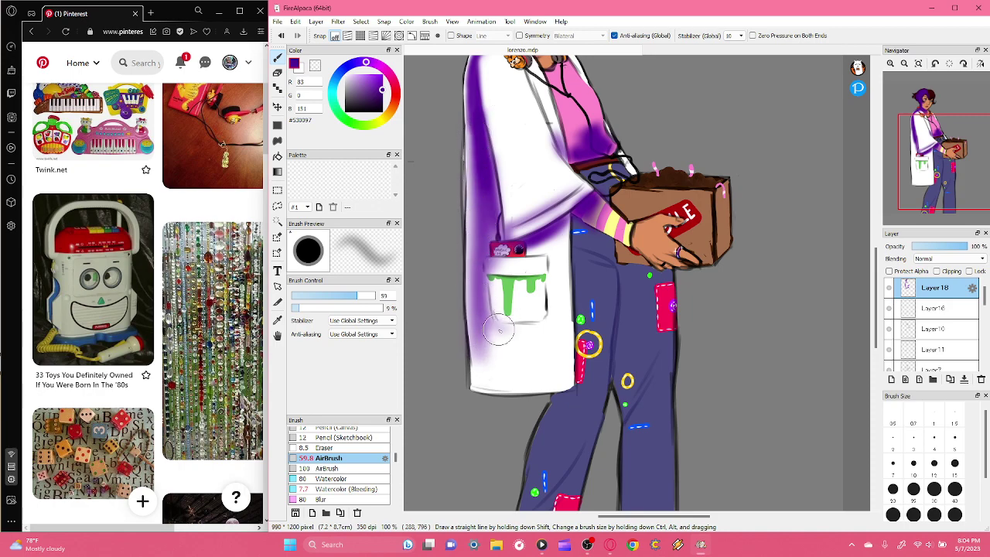
- Reduce the AirBrush to size 34.8 and shade the upper trousers beneath the coat sleeve and the leg under the coat's hem in purple
{"action": "mouse_move", "coordinate": [529, 248]}
{"action": "left_mouse_down"}
{"action": "mouse_move", "coordinate": [558, 229]}
{"action": "mouse_move", "coordinate": [535, 248]}
{"action": "mouse_move", "coordinate": [554, 242]}
{"action": "mouse_move", "coordinate": [550, 252]}
{"action": "mouse_move", "coordinate": [533, 250]}
{"action": "mouse_move", "coordinate": [561, 247]}
{"action": "mouse_move", "coordinate": [566, 223]}
{"action": "mouse_move", "coordinate": [548, 250]}
{"action": "mouse_move", "coordinate": [531, 251]}
{"action": "mouse_move", "coordinate": [566, 244]}
{"action": "mouse_move", "coordinate": [562, 230]}
{"action": "mouse_move", "coordinate": [564, 273]}
{"action": "left_mouse_up"}
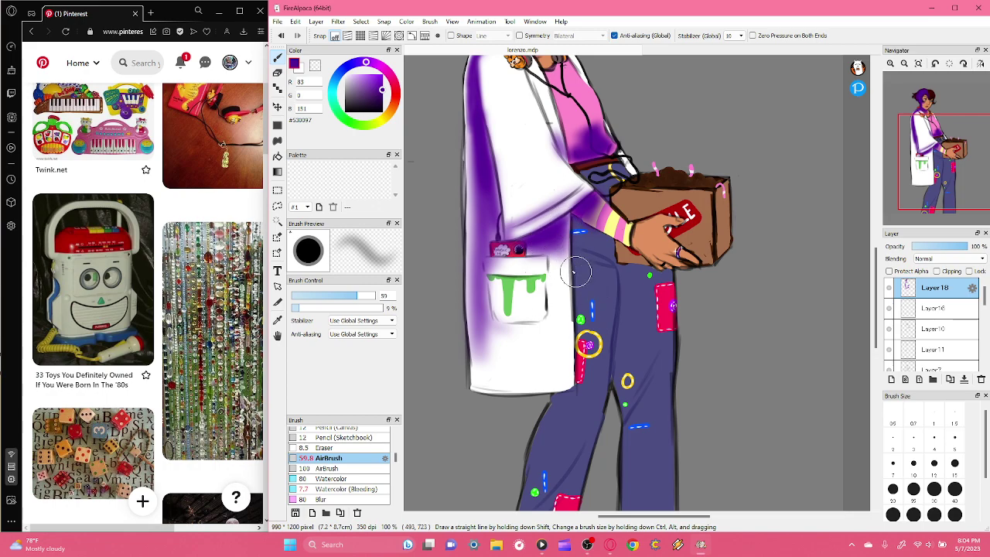
{"action": "left_click_drag", "start_coordinate": [347, 298], "coordinate": [341, 299]}
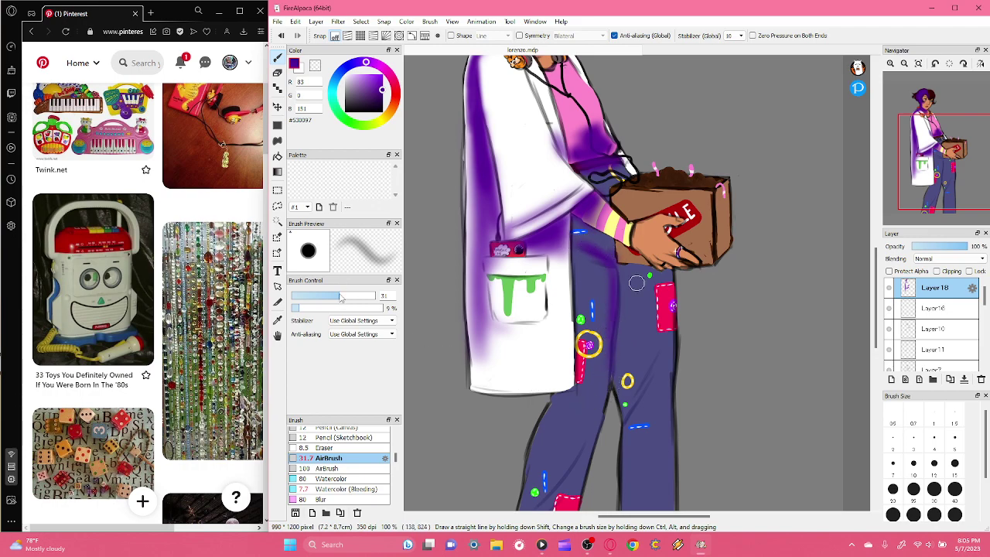
{"action": "left_click_drag", "start_coordinate": [338, 296], "coordinate": [343, 296]}
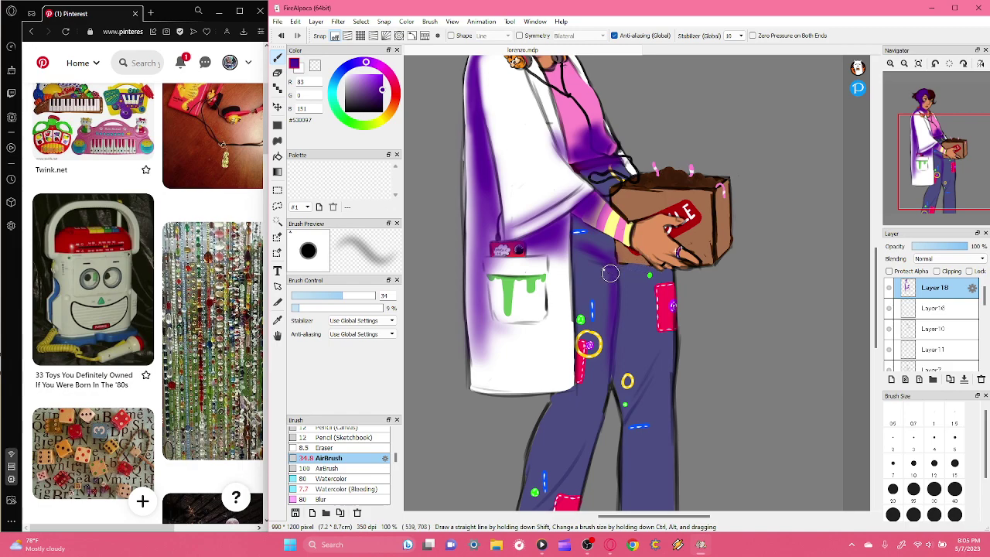
{"action": "mouse_move", "coordinate": [578, 258]}
{"action": "left_mouse_down"}
{"action": "mouse_move", "coordinate": [574, 232]}
{"action": "mouse_move", "coordinate": [580, 220]}
{"action": "mouse_move", "coordinate": [593, 229]}
{"action": "left_mouse_up"}
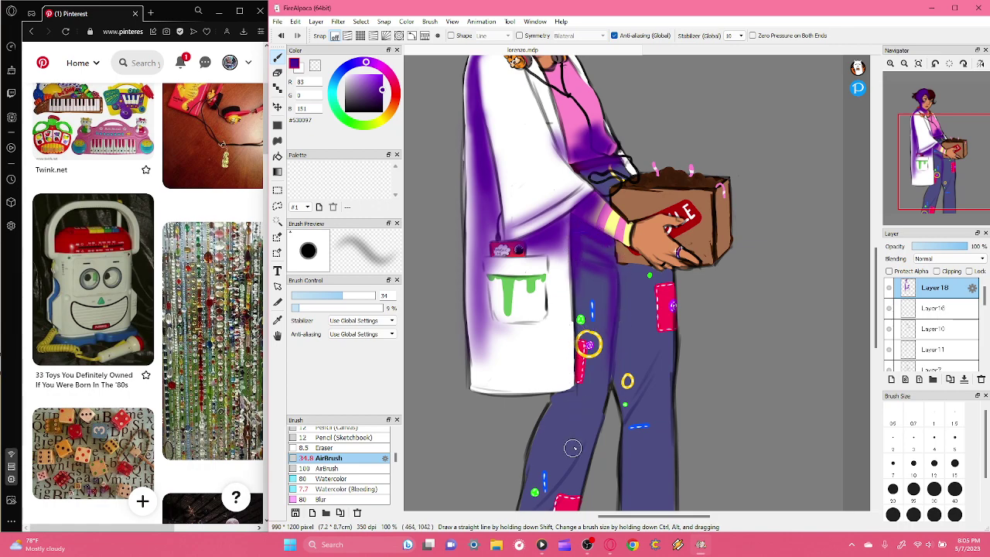
{"action": "left_click_drag", "start_coordinate": [549, 398], "coordinate": [554, 394]}
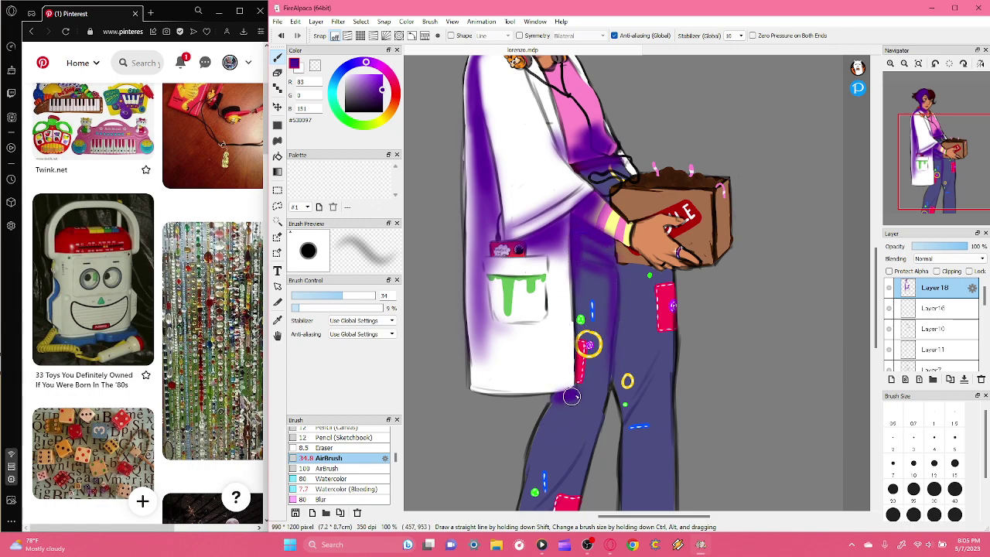
- Airbrush purple down the rear trouser leg, then shade the upper part of the front leg with the AirBrush at size 43.9
{"action": "mouse_move", "coordinate": [922, 82]}
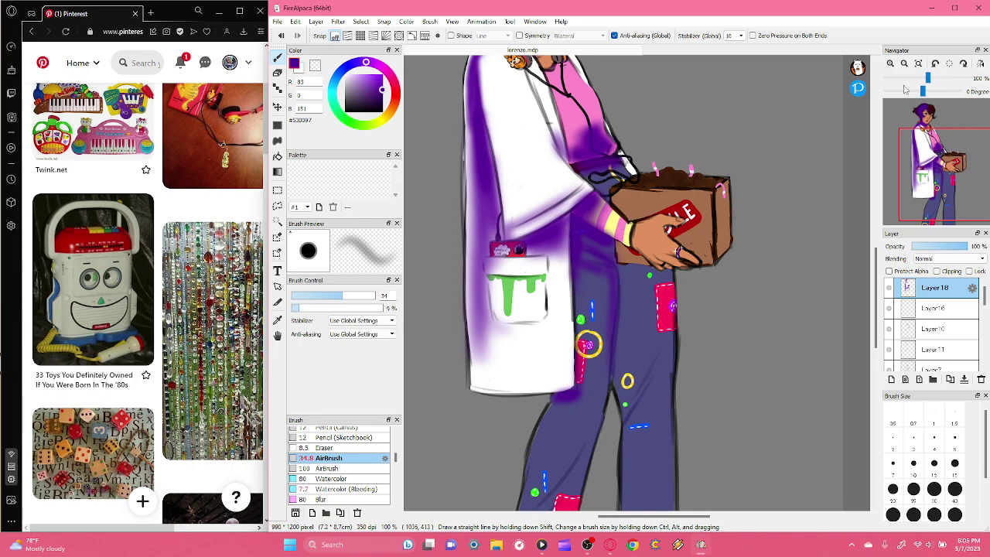
{"action": "left_click_drag", "start_coordinate": [950, 168], "coordinate": [947, 187]}
{"action": "mouse_move", "coordinate": [547, 370]}
{"action": "left_mouse_down"}
{"action": "mouse_move", "coordinate": [571, 316]}
{"action": "mouse_move", "coordinate": [534, 409]}
{"action": "mouse_move", "coordinate": [536, 431]}
{"action": "mouse_move", "coordinate": [582, 311]}
{"action": "mouse_move", "coordinate": [558, 386]}
{"action": "mouse_move", "coordinate": [566, 393]}
{"action": "left_mouse_up"}
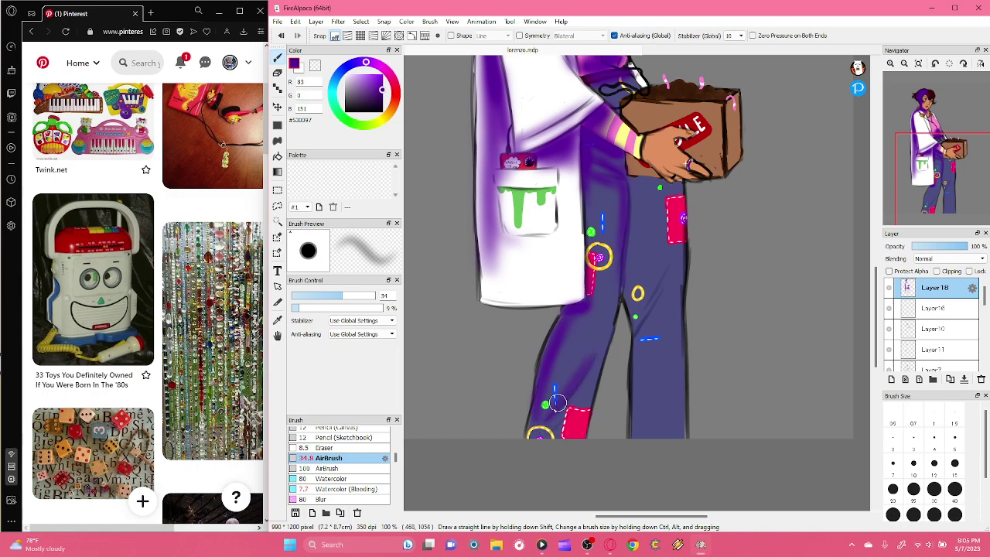
{"action": "mouse_move", "coordinate": [587, 361]}
{"action": "left_mouse_down"}
{"action": "mouse_move", "coordinate": [604, 317]}
{"action": "mouse_move", "coordinate": [532, 428]}
{"action": "mouse_move", "coordinate": [603, 312]}
{"action": "mouse_move", "coordinate": [545, 413]}
{"action": "mouse_move", "coordinate": [574, 313]}
{"action": "mouse_move", "coordinate": [549, 375]}
{"action": "mouse_move", "coordinate": [572, 337]}
{"action": "left_mouse_up"}
{"action": "left_click", "coordinate": [348, 296]}
{"action": "mouse_move", "coordinate": [641, 310]}
{"action": "left_mouse_down"}
{"action": "mouse_move", "coordinate": [661, 272]}
{"action": "mouse_move", "coordinate": [634, 326]}
{"action": "mouse_move", "coordinate": [674, 252]}
{"action": "mouse_move", "coordinate": [640, 326]}
{"action": "mouse_move", "coordinate": [641, 240]}
{"action": "mouse_move", "coordinate": [636, 301]}
{"action": "mouse_move", "coordinate": [637, 210]}
{"action": "mouse_move", "coordinate": [631, 307]}
{"action": "mouse_move", "coordinate": [627, 175]}
{"action": "mouse_move", "coordinate": [658, 182]}
{"action": "mouse_move", "coordinate": [631, 186]}
{"action": "mouse_move", "coordinate": [671, 186]}
{"action": "mouse_move", "coordinate": [637, 194]}
{"action": "left_mouse_up"}
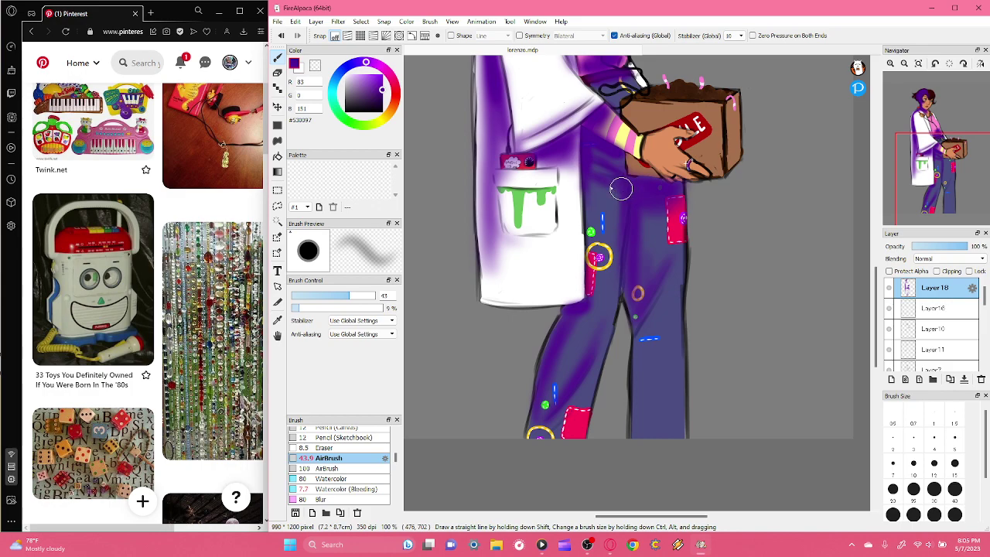
- Set the AirBrush to size 42.1 and shade the striped cuff, the hand and the lower edges of the box in purple
{"action": "scroll", "coordinate": [713, 202], "scroll_direction": "up", "scroll_amount": 5}
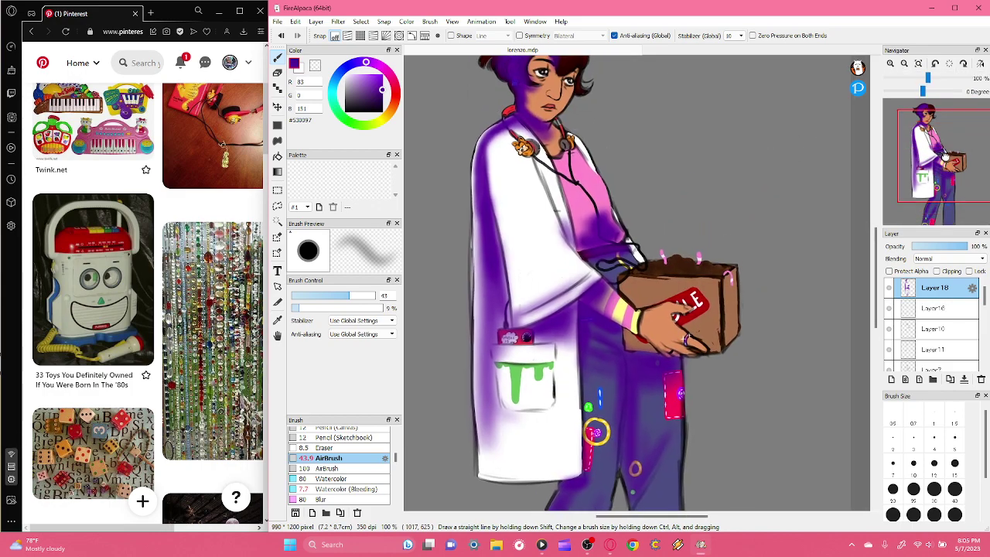
{"action": "left_click", "coordinate": [361, 296]}
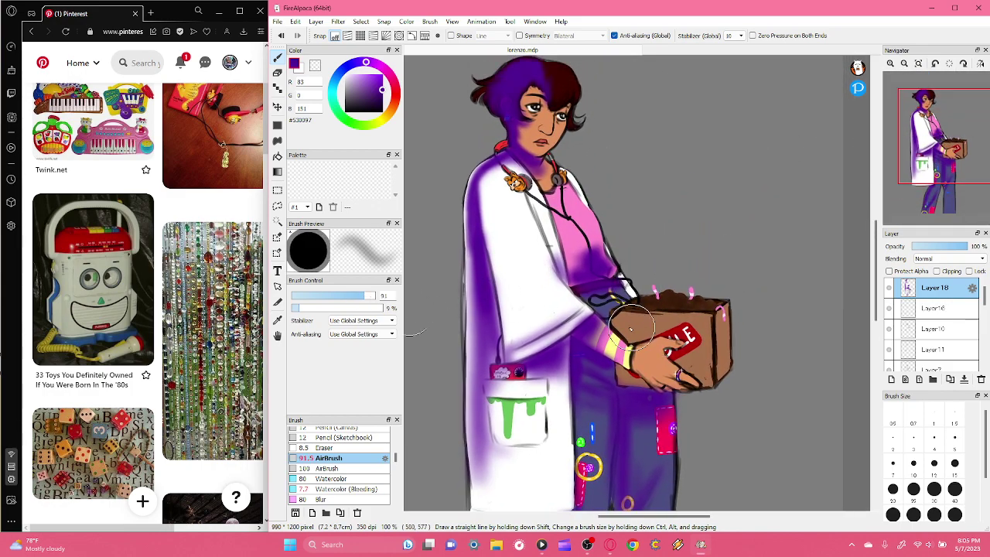
{"action": "left_click", "coordinate": [351, 296]}
{"action": "left_click_drag", "start_coordinate": [349, 299], "coordinate": [348, 298]}
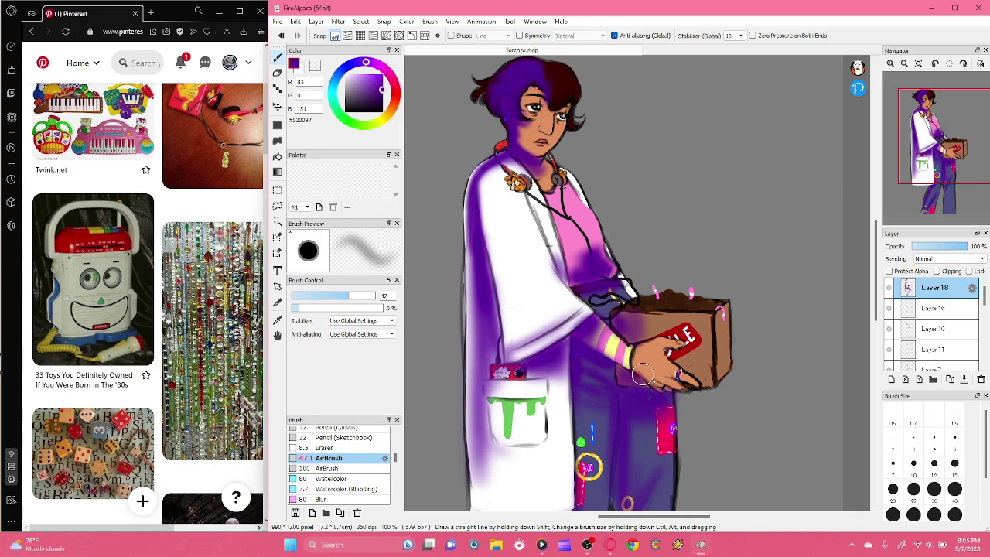
{"action": "mouse_move", "coordinate": [641, 369]}
{"action": "left_mouse_down"}
{"action": "mouse_move", "coordinate": [677, 392]}
{"action": "mouse_move", "coordinate": [681, 385]}
{"action": "mouse_move", "coordinate": [629, 362]}
{"action": "mouse_move", "coordinate": [690, 385]}
{"action": "mouse_move", "coordinate": [655, 362]}
{"action": "mouse_move", "coordinate": [730, 361]}
{"action": "mouse_move", "coordinate": [716, 375]}
{"action": "mouse_move", "coordinate": [685, 367]}
{"action": "mouse_move", "coordinate": [708, 380]}
{"action": "left_mouse_up"}
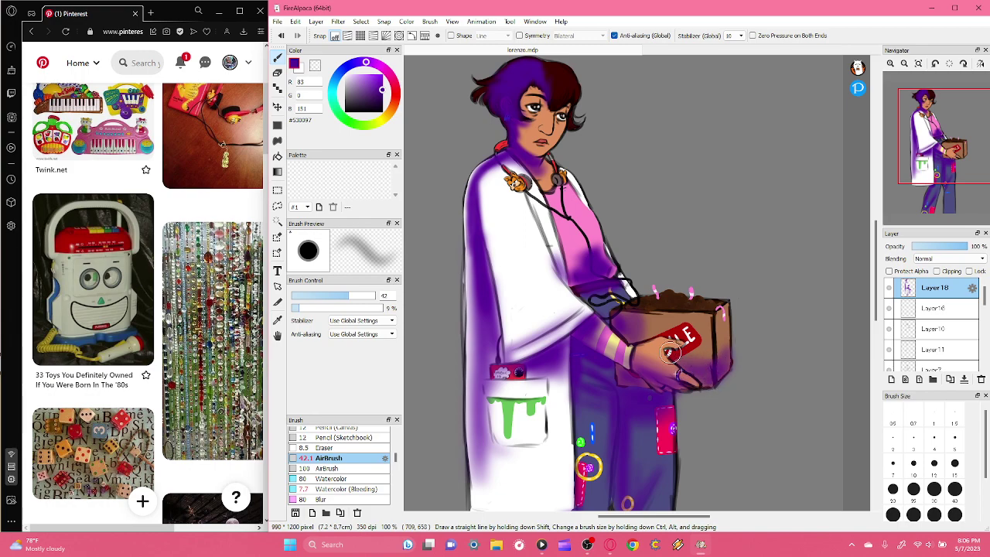
- Set the AirBrush to size 62.2 and lightly extend the purple over the face, pink shirt and back of the coat down to its hem
{"action": "left_click_drag", "start_coordinate": [366, 300], "coordinate": [387, 297]}
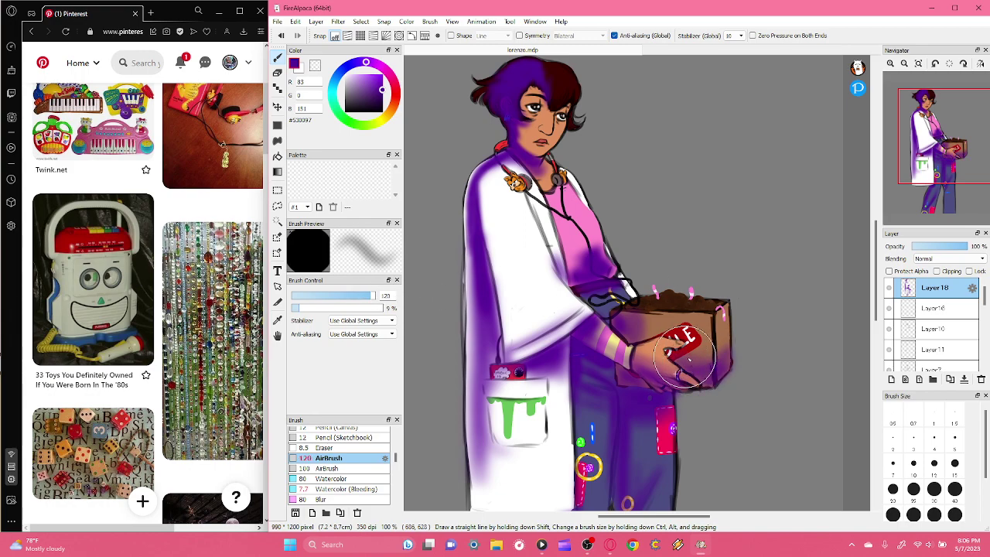
{"action": "left_click_drag", "start_coordinate": [369, 295], "coordinate": [357, 296]}
{"action": "mouse_move", "coordinate": [585, 231]}
{"action": "left_mouse_down"}
{"action": "mouse_move", "coordinate": [580, 266]}
{"action": "mouse_move", "coordinate": [582, 243]}
{"action": "mouse_move", "coordinate": [575, 255]}
{"action": "mouse_move", "coordinate": [597, 233]}
{"action": "mouse_move", "coordinate": [575, 274]}
{"action": "mouse_move", "coordinate": [570, 259]}
{"action": "mouse_move", "coordinate": [598, 228]}
{"action": "mouse_move", "coordinate": [581, 250]}
{"action": "mouse_move", "coordinate": [554, 228]}
{"action": "left_mouse_up"}
{"action": "mouse_move", "coordinate": [508, 176]}
{"action": "left_mouse_down"}
{"action": "mouse_move", "coordinate": [526, 174]}
{"action": "mouse_move", "coordinate": [509, 165]}
{"action": "mouse_move", "coordinate": [481, 185]}
{"action": "mouse_move", "coordinate": [523, 180]}
{"action": "mouse_move", "coordinate": [534, 77]}
{"action": "mouse_move", "coordinate": [544, 77]}
{"action": "mouse_move", "coordinate": [531, 97]}
{"action": "mouse_move", "coordinate": [532, 71]}
{"action": "mouse_move", "coordinate": [524, 144]}
{"action": "mouse_move", "coordinate": [542, 101]}
{"action": "mouse_move", "coordinate": [540, 152]}
{"action": "mouse_move", "coordinate": [493, 263]}
{"action": "mouse_move", "coordinate": [486, 162]}
{"action": "mouse_move", "coordinate": [488, 258]}
{"action": "mouse_move", "coordinate": [492, 169]}
{"action": "mouse_move", "coordinate": [530, 375]}
{"action": "mouse_move", "coordinate": [495, 291]}
{"action": "mouse_move", "coordinate": [484, 186]}
{"action": "mouse_move", "coordinate": [492, 155]}
{"action": "mouse_move", "coordinate": [537, 369]}
{"action": "mouse_move", "coordinate": [495, 159]}
{"action": "mouse_move", "coordinate": [480, 224]}
{"action": "mouse_move", "coordinate": [498, 344]}
{"action": "mouse_move", "coordinate": [507, 283]}
{"action": "mouse_move", "coordinate": [516, 340]}
{"action": "mouse_move", "coordinate": [494, 337]}
{"action": "mouse_move", "coordinate": [473, 433]}
{"action": "left_mouse_up"}
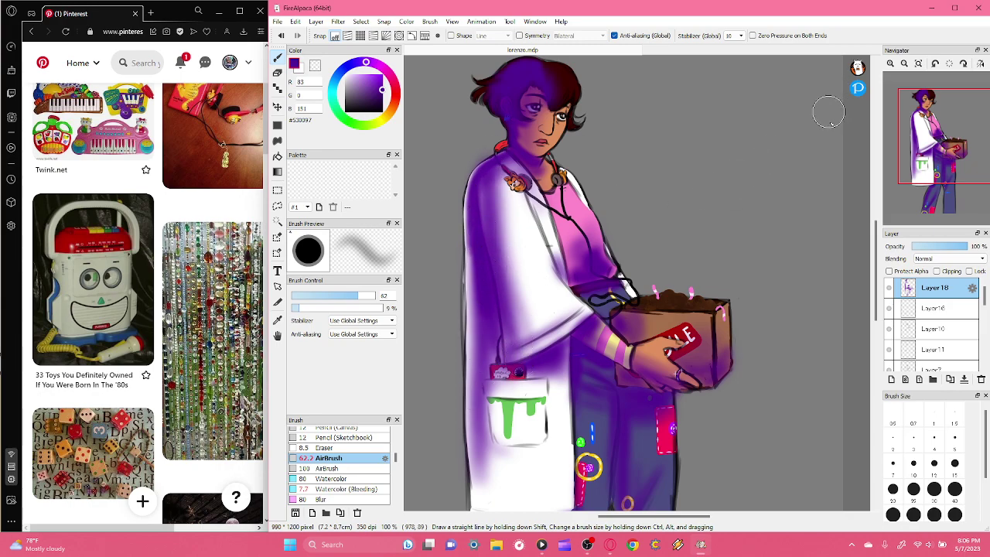
{"action": "left_click_drag", "start_coordinate": [946, 139], "coordinate": [938, 177]}
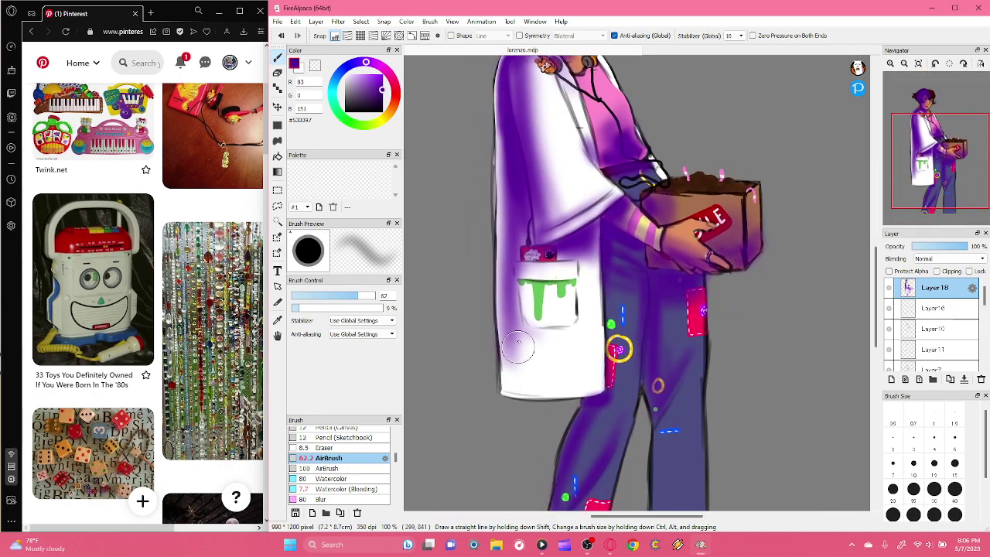
{"action": "mouse_move", "coordinate": [510, 341]}
{"action": "left_mouse_down"}
{"action": "mouse_move", "coordinate": [512, 383]}
{"action": "mouse_move", "coordinate": [530, 389]}
{"action": "left_mouse_up"}
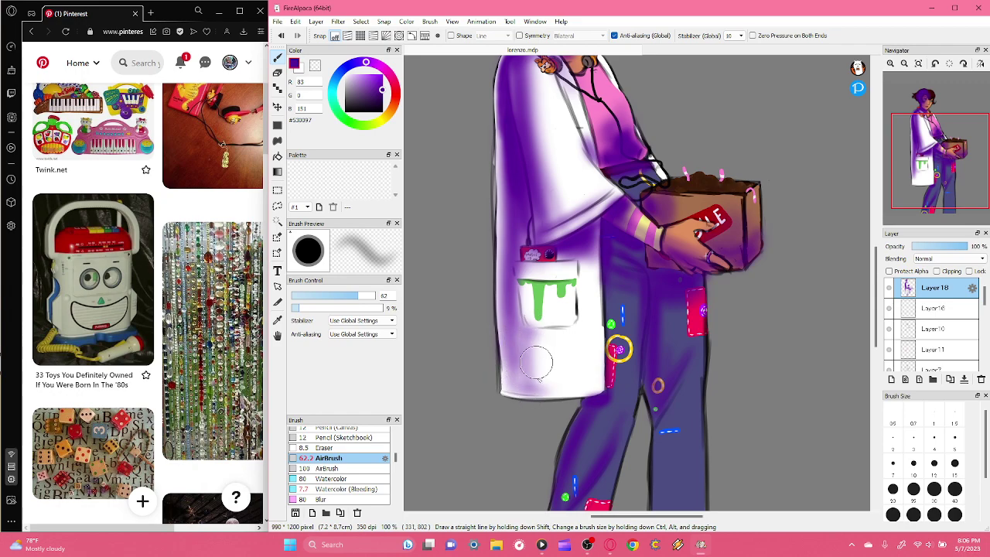
- Shade the coat pocket and lower coat with the AirBrush at size 101, and reduce the brush to 40.9 for the hair
{"action": "left_click", "coordinate": [372, 296]}
{"action": "mouse_move", "coordinate": [526, 219]}
{"action": "left_mouse_down"}
{"action": "mouse_move", "coordinate": [537, 391]}
{"action": "mouse_move", "coordinate": [549, 255]}
{"action": "mouse_move", "coordinate": [529, 237]}
{"action": "mouse_move", "coordinate": [567, 267]}
{"action": "left_mouse_up"}
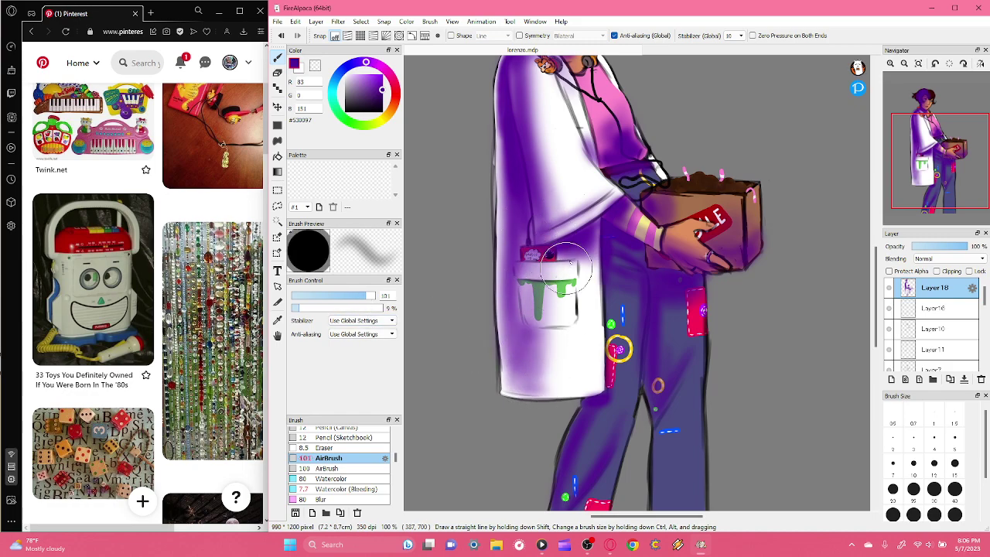
{"action": "left_click_drag", "start_coordinate": [545, 347], "coordinate": [557, 377]}
{"action": "mouse_move", "coordinate": [576, 362]}
{"action": "left_mouse_down"}
{"action": "mouse_move", "coordinate": [585, 291]}
{"action": "mouse_move", "coordinate": [580, 269]}
{"action": "mouse_move", "coordinate": [567, 273]}
{"action": "mouse_move", "coordinate": [584, 257]}
{"action": "mouse_move", "coordinate": [579, 281]}
{"action": "mouse_move", "coordinate": [562, 288]}
{"action": "mouse_move", "coordinate": [527, 247]}
{"action": "mouse_move", "coordinate": [522, 363]}
{"action": "left_mouse_up"}
{"action": "scroll", "coordinate": [929, 157], "scroll_direction": "down", "scroll_amount": 3}
{"action": "left_click_drag", "start_coordinate": [928, 156], "coordinate": [936, 120]}
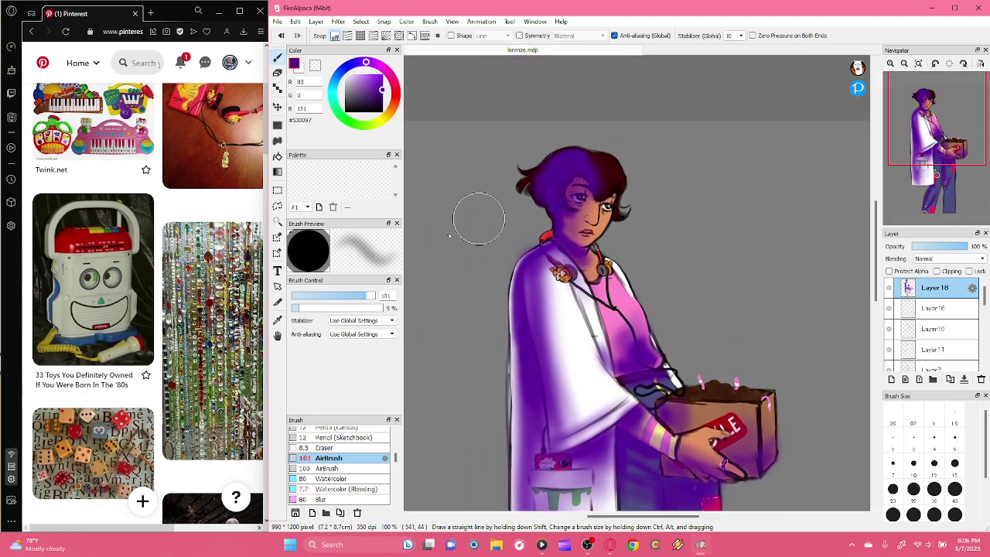
{"action": "left_click", "coordinate": [348, 295]}
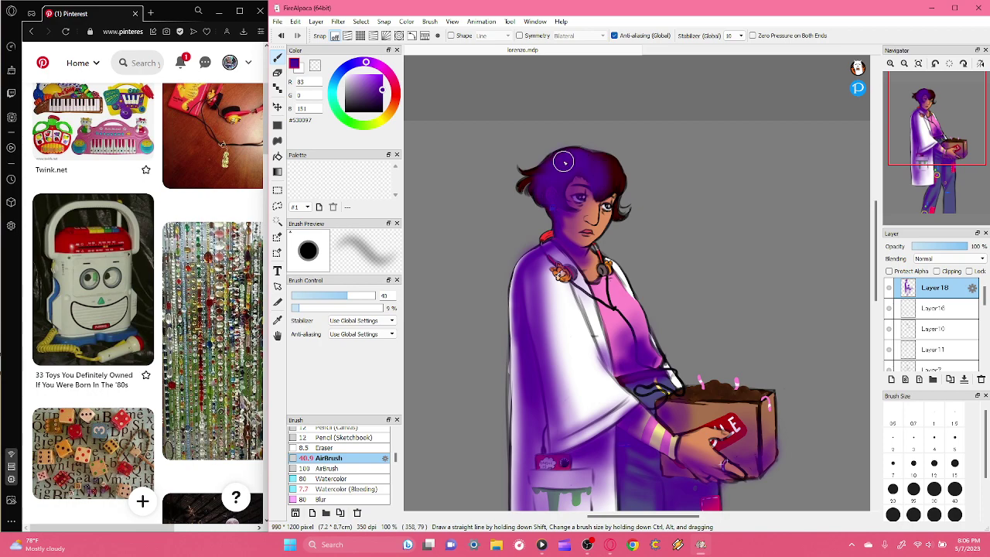
- Try opacities of 46%, 37% and 24% on the purple shading layer and compare them on the face and whole figure
{"action": "left_click", "coordinate": [918, 63]}
{"action": "left_click", "coordinate": [939, 246]}
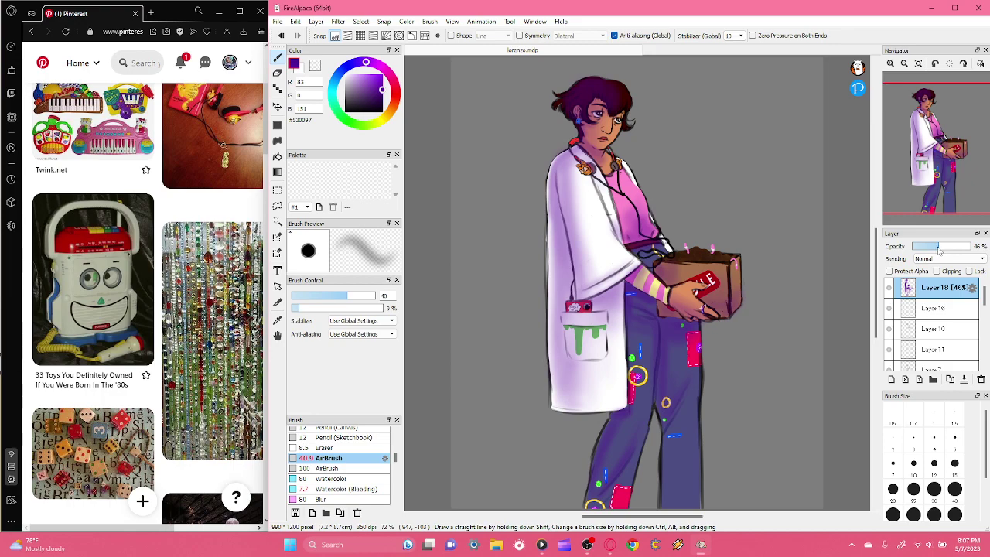
{"action": "left_click_drag", "start_coordinate": [936, 249], "coordinate": [934, 247]}
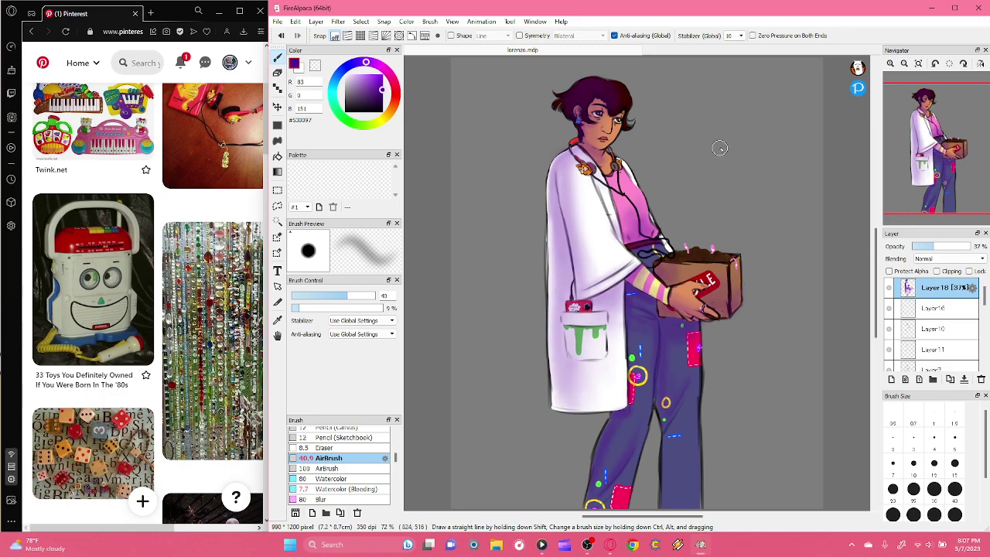
{"action": "scroll", "coordinate": [944, 132], "scroll_direction": "up", "scroll_amount": 5}
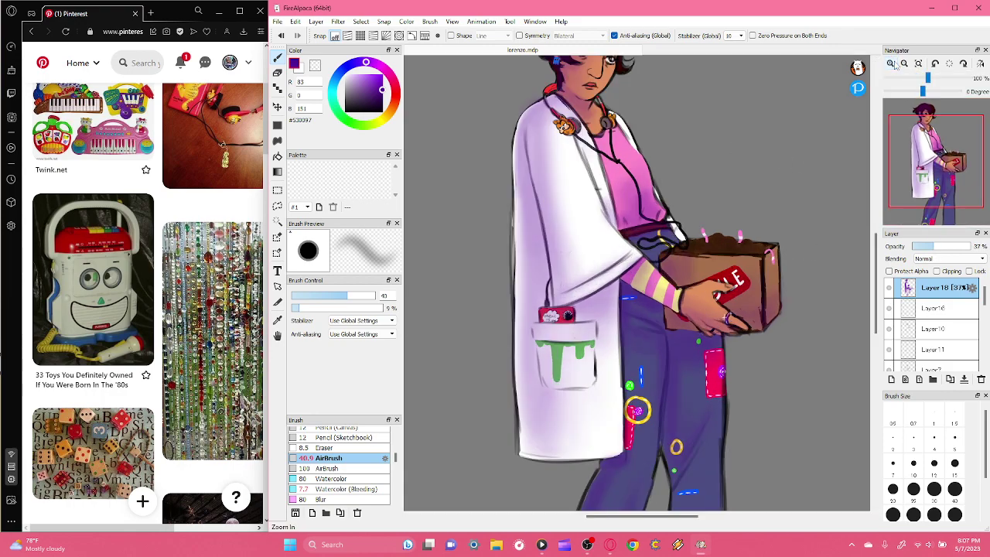
{"action": "left_click_drag", "start_coordinate": [944, 132], "coordinate": [935, 127]}
{"action": "left_click_drag", "start_coordinate": [927, 249], "coordinate": [925, 249]}
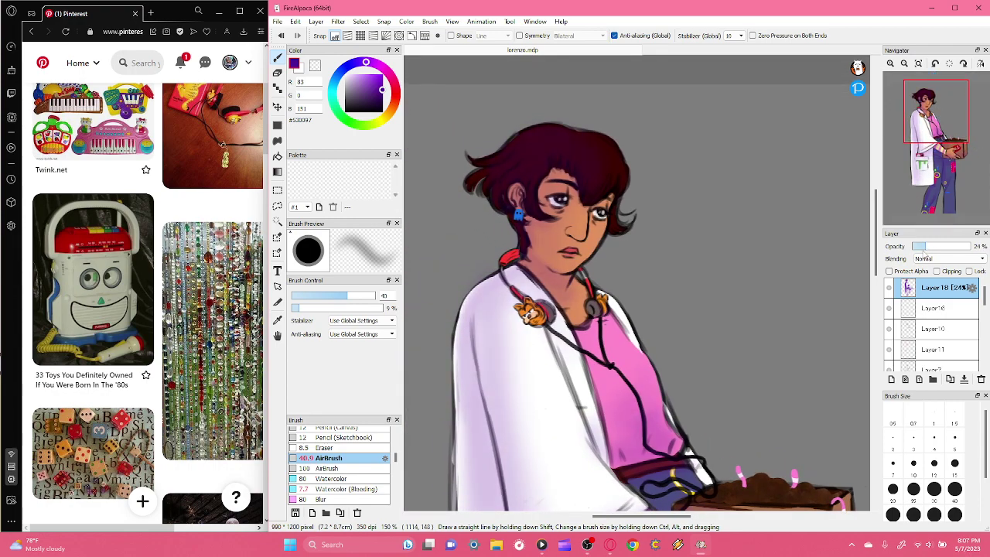
{"action": "mouse_move", "coordinate": [943, 80]}
{"action": "left_click", "coordinate": [918, 63]}
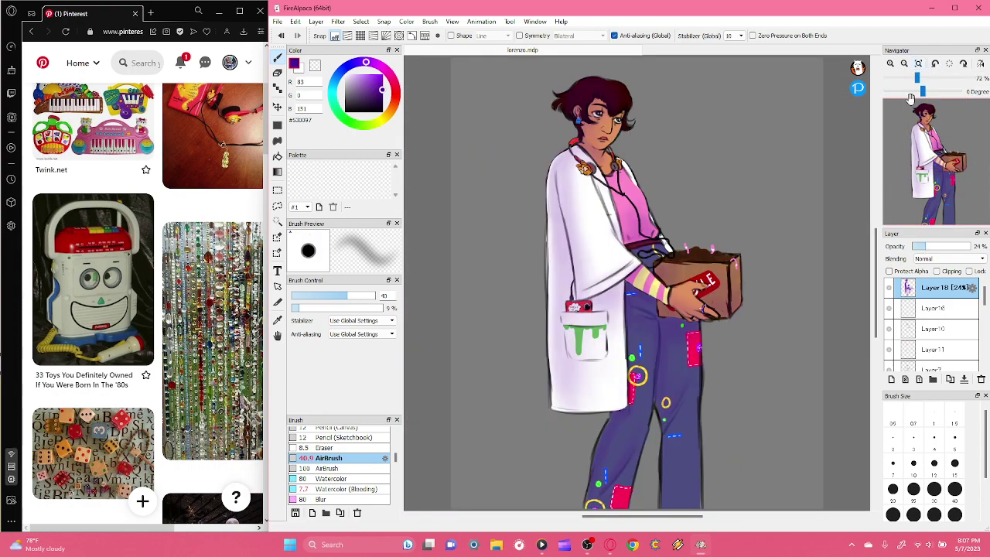
- Protect the shading layer's alpha, recolour it in RGB 73, 21, 112 with the Pen at size 573, and set its opacity to 55%
{"action": "left_click_drag", "start_coordinate": [920, 246], "coordinate": [976, 245]}
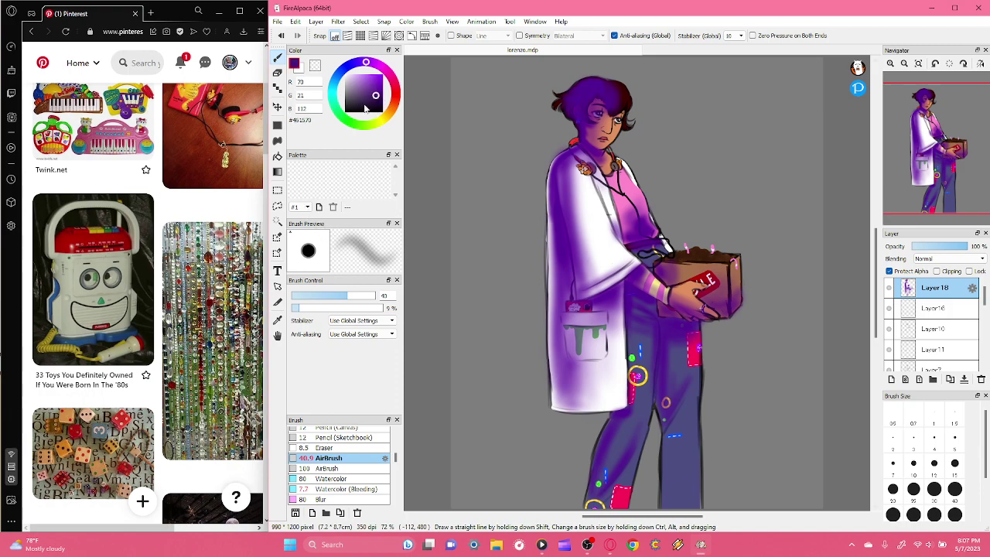
{"action": "scroll", "coordinate": [396, 462], "scroll_direction": "up", "scroll_amount": 5}
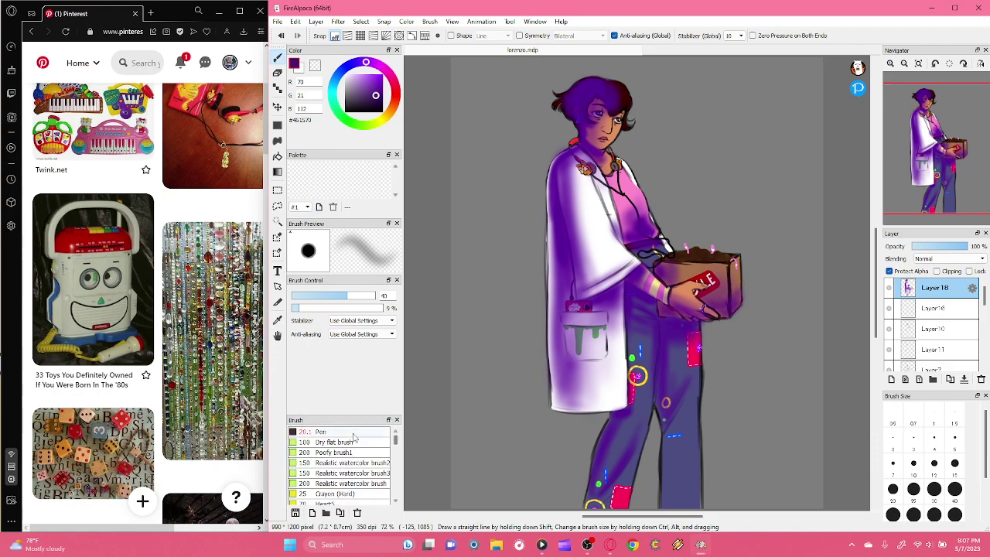
{"action": "left_click", "coordinate": [354, 432]}
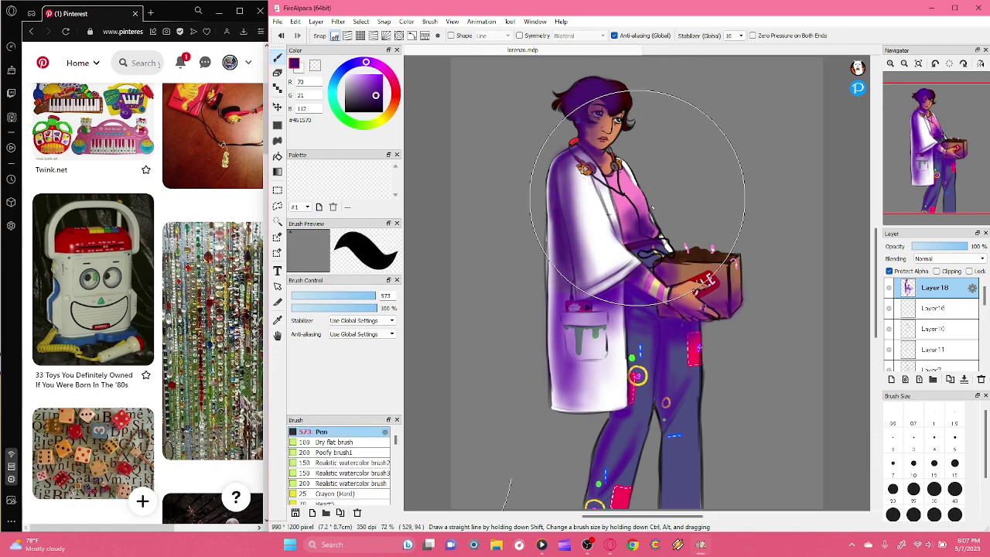
{"action": "left_click_drag", "start_coordinate": [965, 246], "coordinate": [944, 247]}
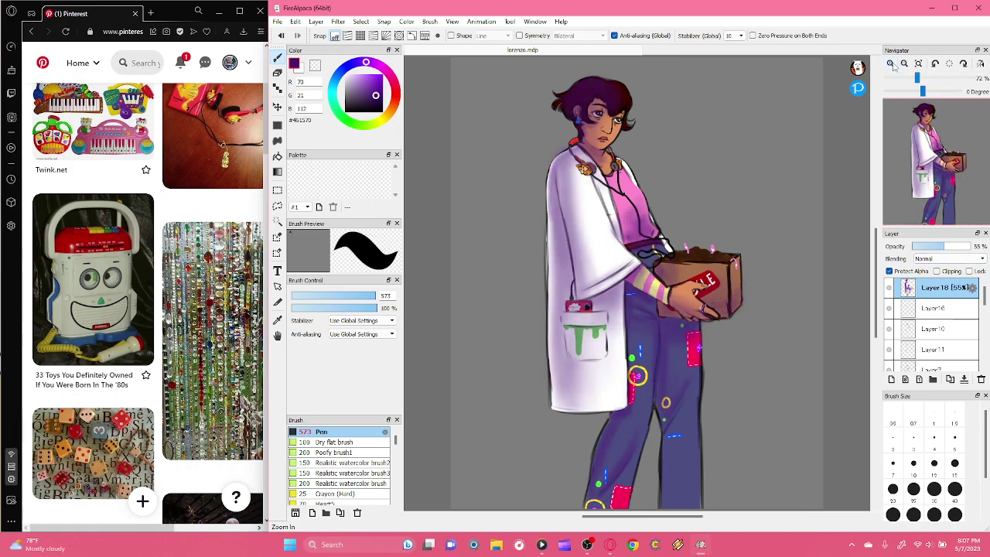
- Erase the shading over the near eye and the cheek beside the nose using the Pen at size 18.3 with transparent colour
{"action": "scroll", "coordinate": [966, 140], "scroll_direction": "up", "scroll_amount": 5}
{"action": "left_click_drag", "start_coordinate": [966, 140], "coordinate": [930, 105]}
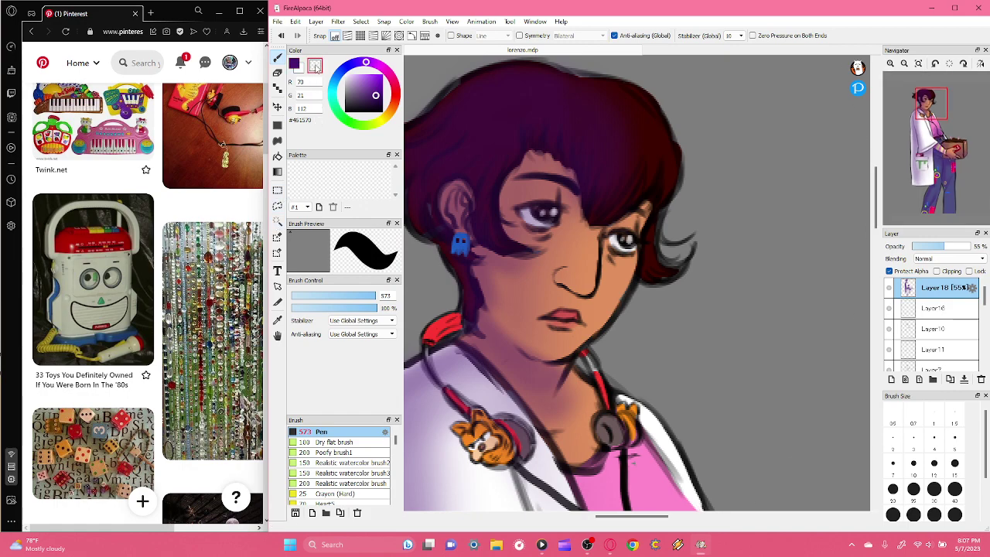
{"action": "left_click", "coordinate": [317, 295]}
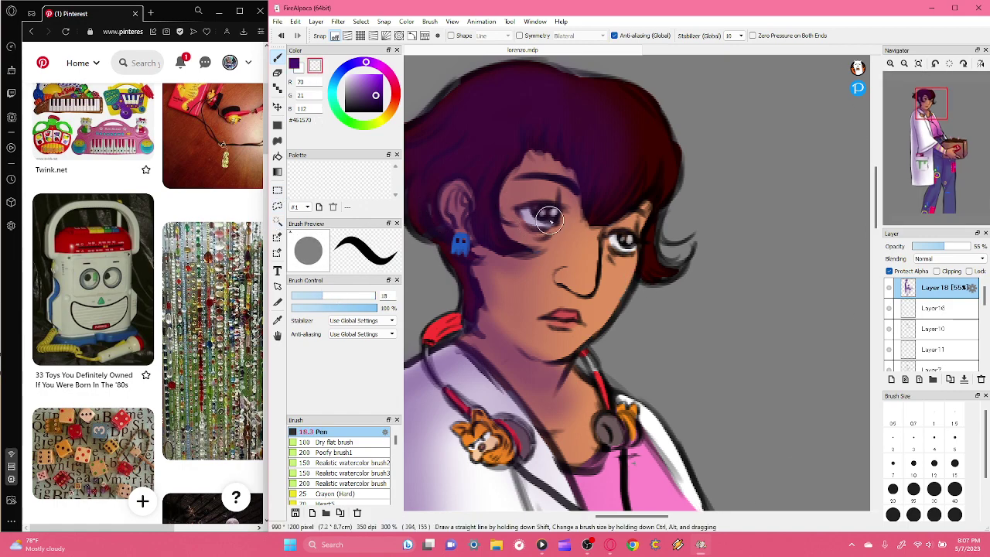
{"action": "mouse_move", "coordinate": [537, 236]}
{"action": "left_mouse_down"}
{"action": "mouse_move", "coordinate": [542, 189]}
{"action": "mouse_move", "coordinate": [569, 231]}
{"action": "mouse_move", "coordinate": [509, 232]}
{"action": "mouse_move", "coordinate": [515, 191]}
{"action": "mouse_move", "coordinate": [529, 183]}
{"action": "mouse_move", "coordinate": [513, 183]}
{"action": "mouse_move", "coordinate": [507, 199]}
{"action": "mouse_move", "coordinate": [531, 158]}
{"action": "mouse_move", "coordinate": [548, 163]}
{"action": "mouse_move", "coordinate": [567, 226]}
{"action": "mouse_move", "coordinate": [557, 175]}
{"action": "mouse_move", "coordinate": [574, 224]}
{"action": "mouse_move", "coordinate": [565, 183]}
{"action": "mouse_move", "coordinate": [563, 246]}
{"action": "mouse_move", "coordinate": [559, 230]}
{"action": "mouse_move", "coordinate": [571, 236]}
{"action": "mouse_move", "coordinate": [574, 226]}
{"action": "mouse_move", "coordinate": [566, 267]}
{"action": "left_mouse_up"}
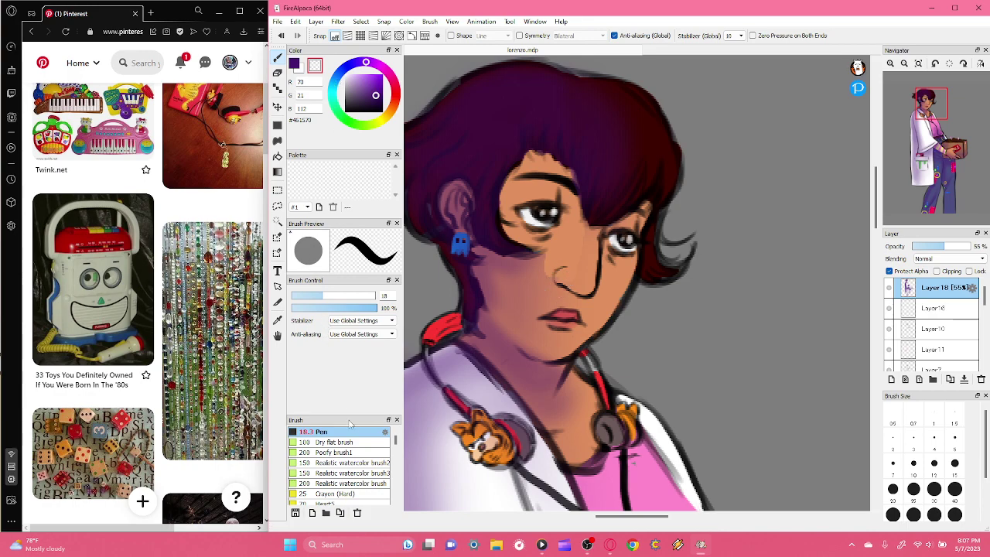
- Soften the shading around the eye, cheek and neck using the AirBrush at size 24.1 with transparent colour
{"action": "left_click_drag", "start_coordinate": [396, 440], "coordinate": [396, 463]}
{"action": "left_click", "coordinate": [358, 454]}
{"action": "left_click_drag", "start_coordinate": [348, 296], "coordinate": [333, 296]}
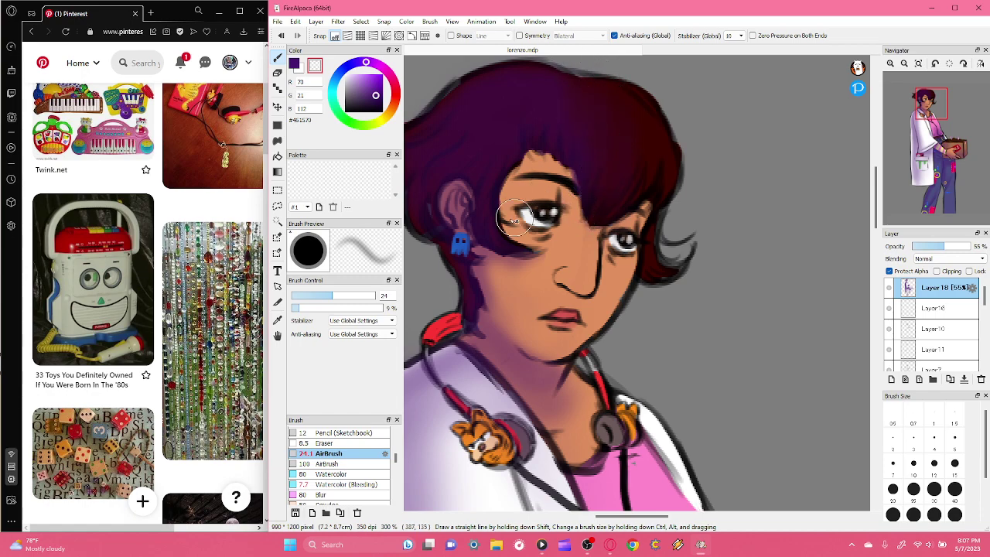
{"action": "left_click", "coordinate": [903, 63]}
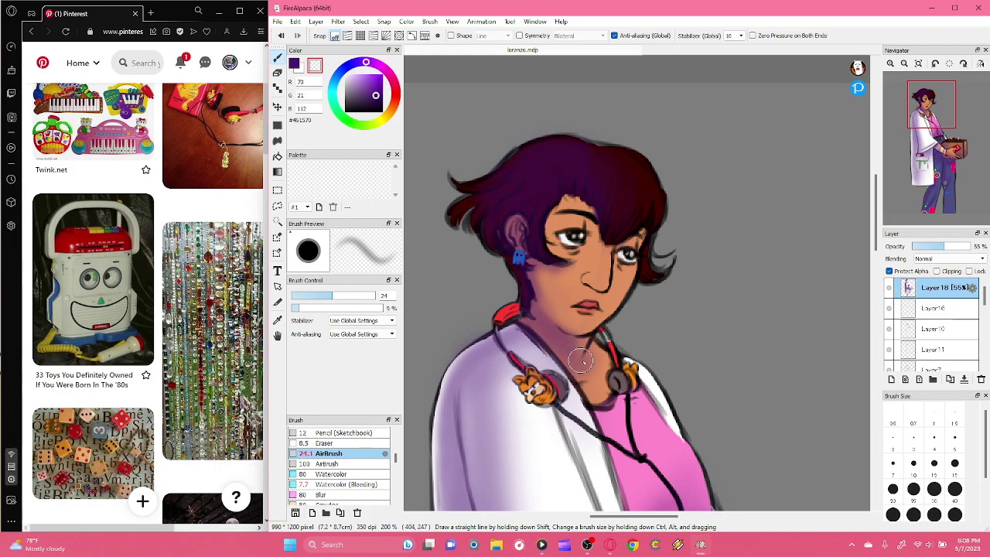
- Turn off the shading layer's alpha protection and airbrush purple shadows around and under both eyes at size 15.9
{"action": "left_click_drag", "start_coordinate": [932, 107], "coordinate": [898, 119]}
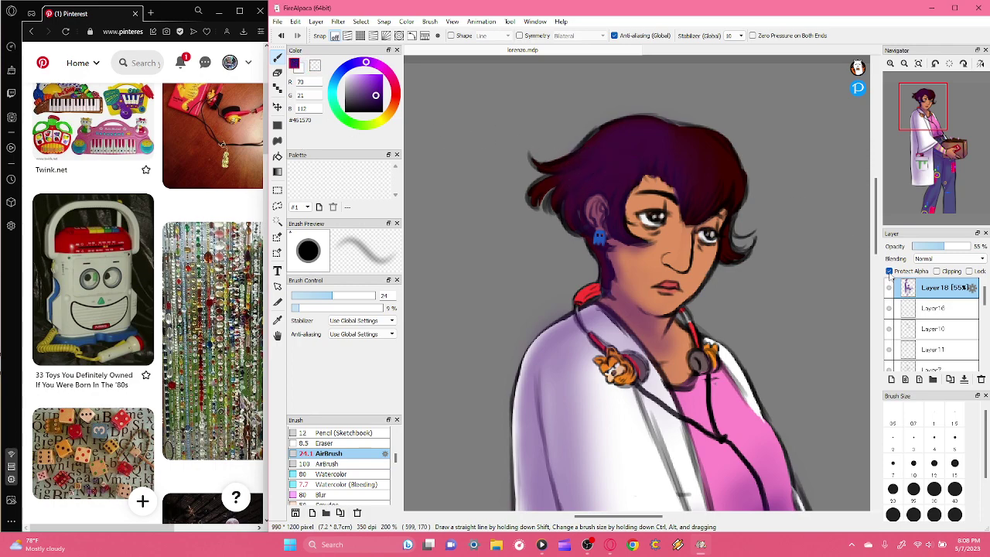
{"action": "left_click", "coordinate": [318, 297]}
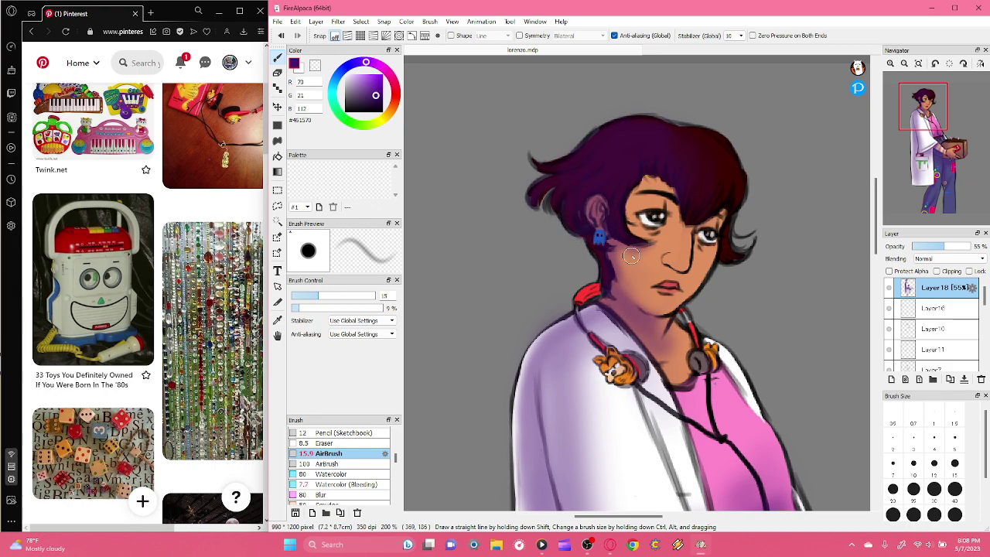
{"action": "left_click_drag", "start_coordinate": [923, 121], "coordinate": [928, 121]}
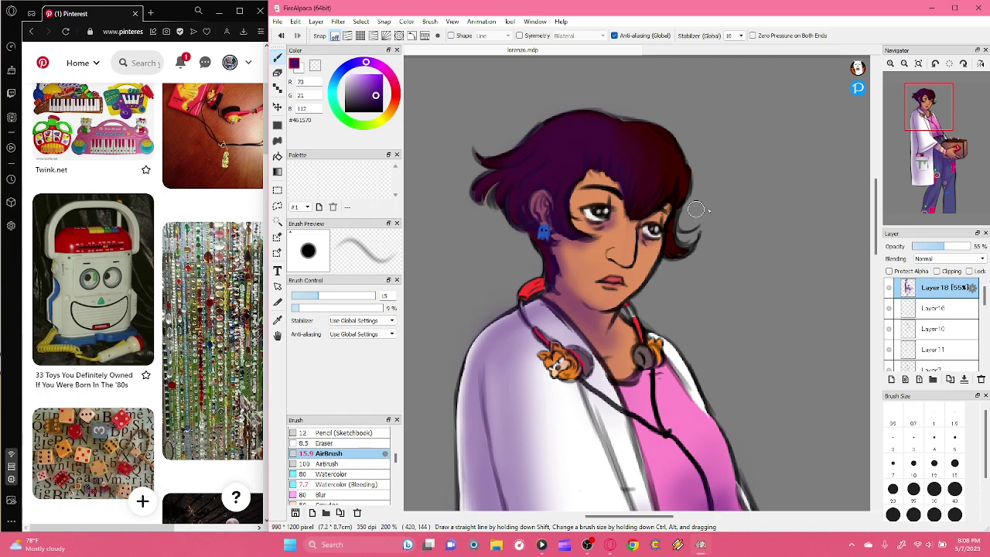
{"action": "left_click", "coordinate": [904, 63]}
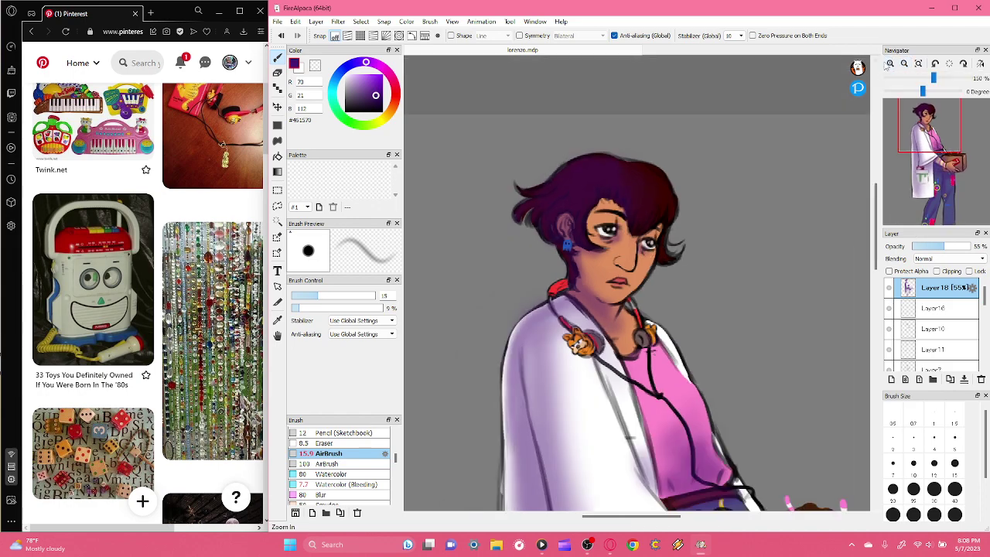
- Airbrush purple shadow over the red headphone band behind the neck, the ear cups and the neckline
{"action": "left_click", "coordinate": [888, 65]}
{"action": "left_click_drag", "start_coordinate": [466, 310], "coordinate": [488, 280]}
{"action": "mouse_move", "coordinate": [532, 403]}
{"action": "left_mouse_down"}
{"action": "mouse_move", "coordinate": [528, 387]}
{"action": "mouse_move", "coordinate": [552, 394]}
{"action": "left_mouse_up"}
{"action": "left_click_drag", "start_coordinate": [642, 385], "coordinate": [644, 392]}
{"action": "mouse_move", "coordinate": [464, 312]}
{"action": "left_mouse_down"}
{"action": "mouse_move", "coordinate": [508, 283]}
{"action": "mouse_move", "coordinate": [473, 303]}
{"action": "mouse_move", "coordinate": [482, 284]}
{"action": "mouse_move", "coordinate": [461, 308]}
{"action": "left_mouse_up"}
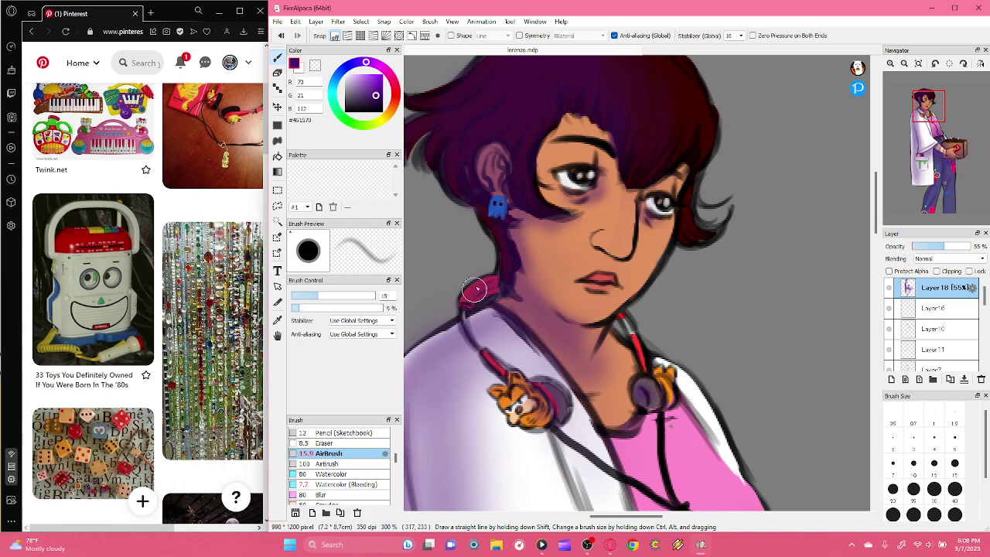
{"action": "left_click", "coordinate": [904, 62]}
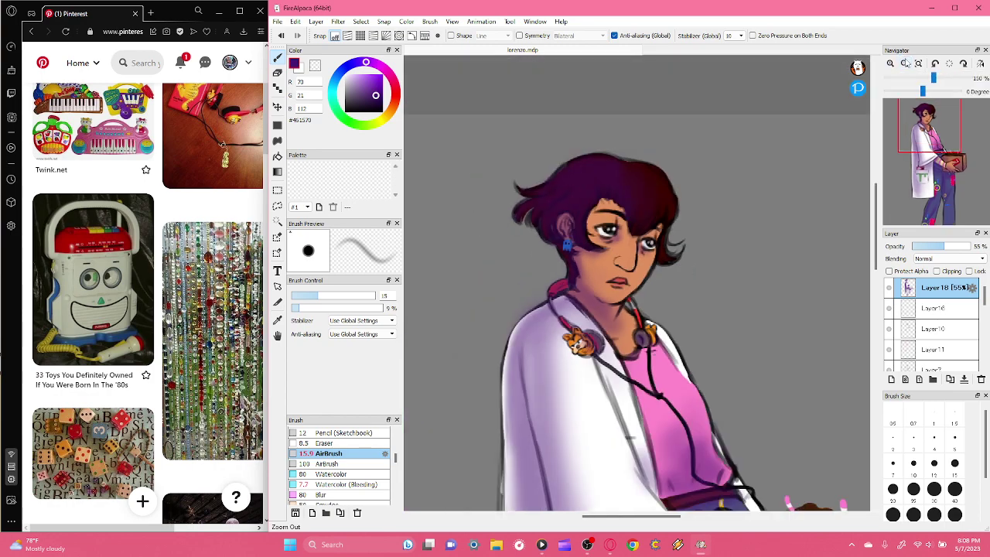
{"action": "left_click", "coordinate": [911, 72]}
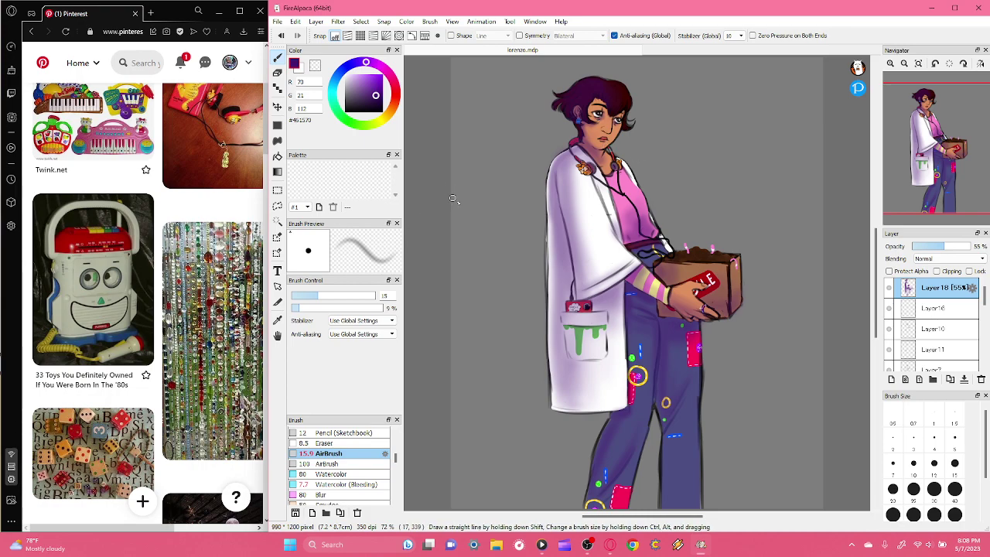
- Lighten the coat front's shading using the AirBrush at size 84.1 with transparent colour, and check the whole figure in a mirrored view
{"action": "left_click_drag", "start_coordinate": [337, 298], "coordinate": [341, 297]}
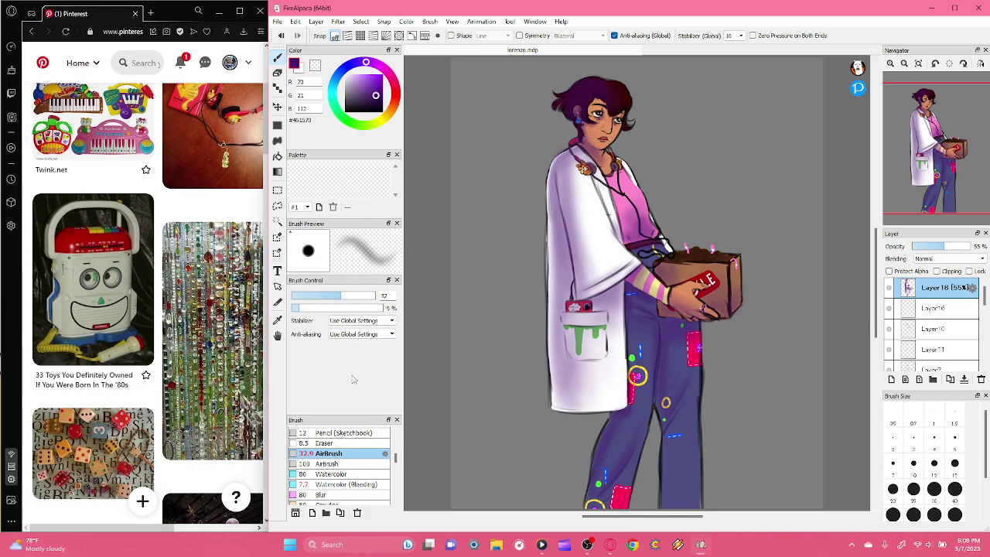
{"action": "left_click", "coordinate": [313, 70]}
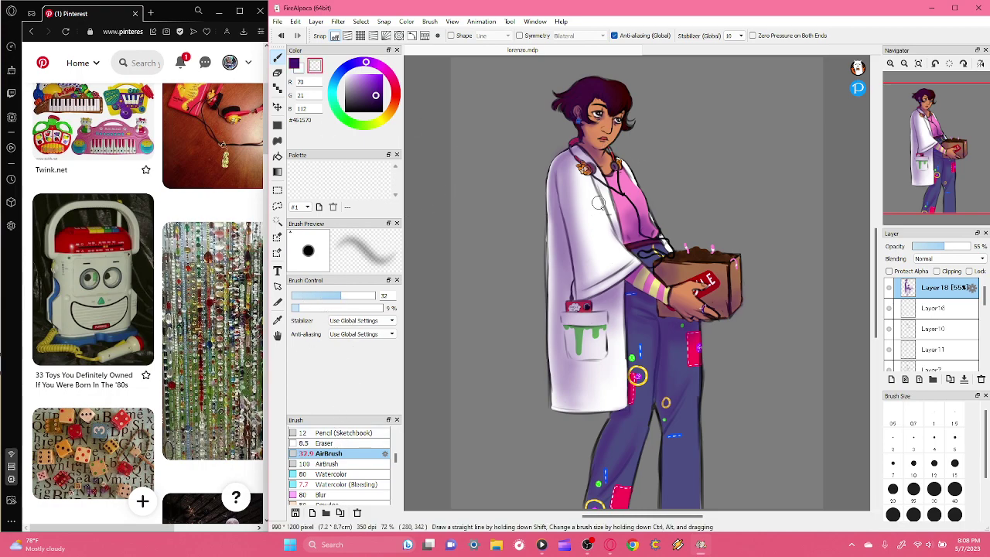
{"action": "left_click", "coordinate": [364, 295]}
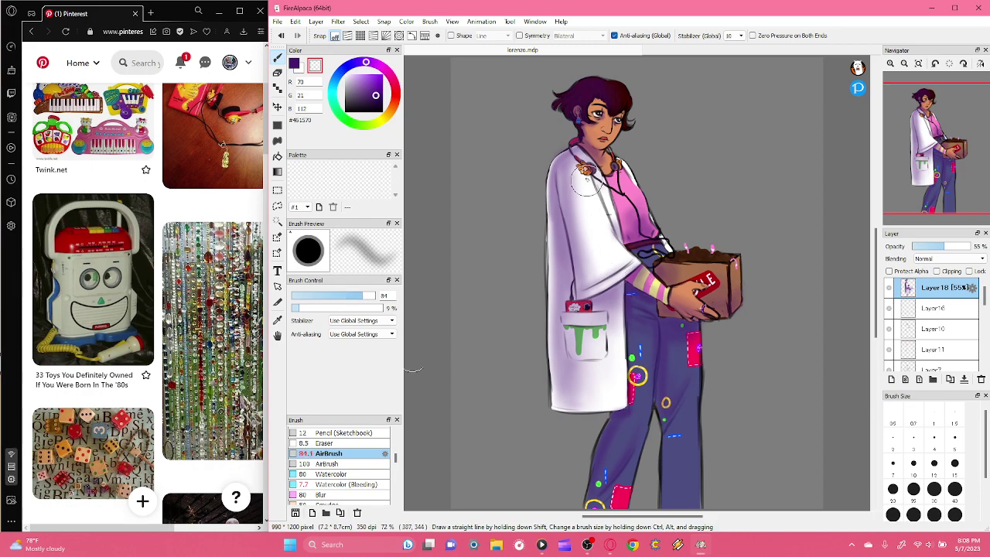
{"action": "mouse_move", "coordinate": [578, 169]}
{"action": "left_mouse_down"}
{"action": "mouse_move", "coordinate": [583, 234]}
{"action": "mouse_move", "coordinate": [580, 200]}
{"action": "left_mouse_up"}
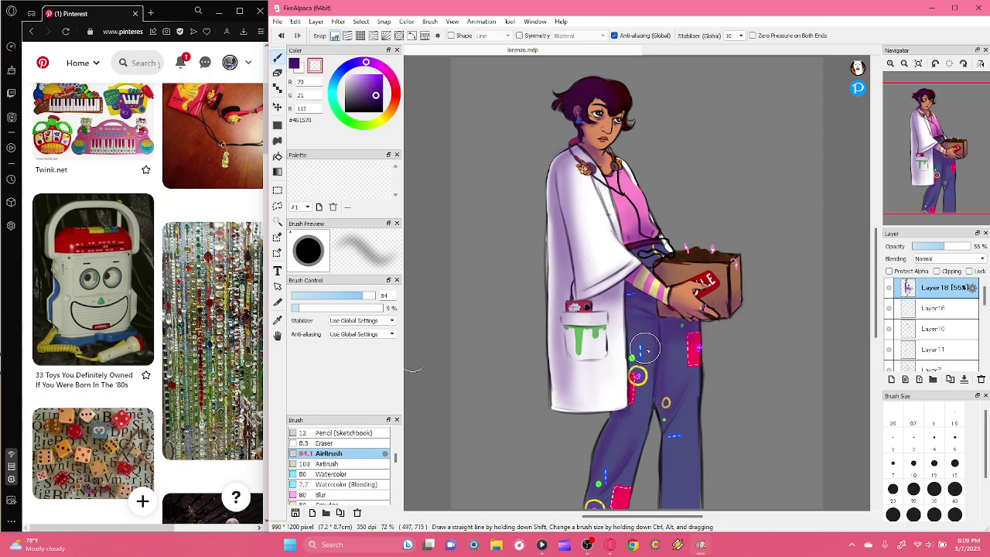
{"action": "mouse_move", "coordinate": [931, 95]}
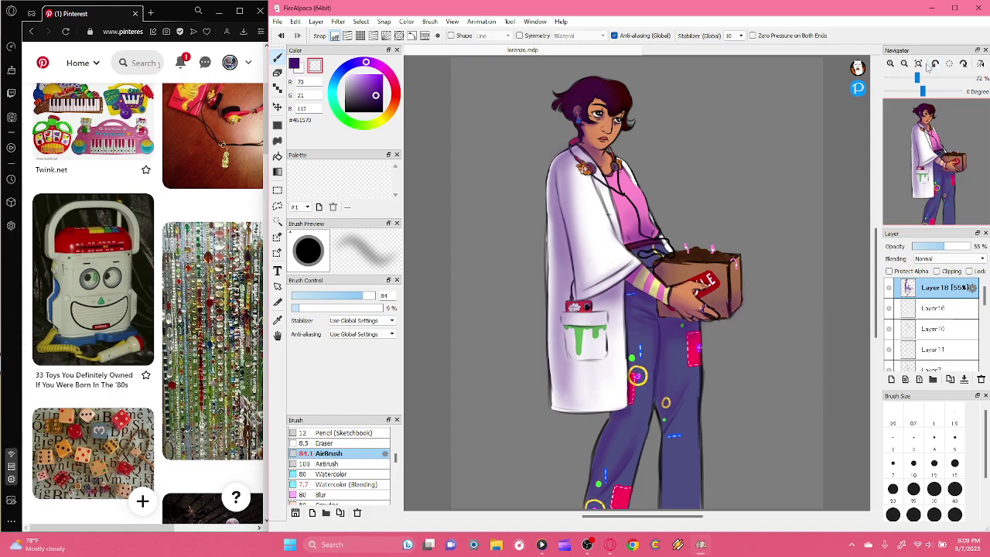
{"action": "left_click", "coordinate": [890, 65]}
{"action": "left_click", "coordinate": [904, 64]}
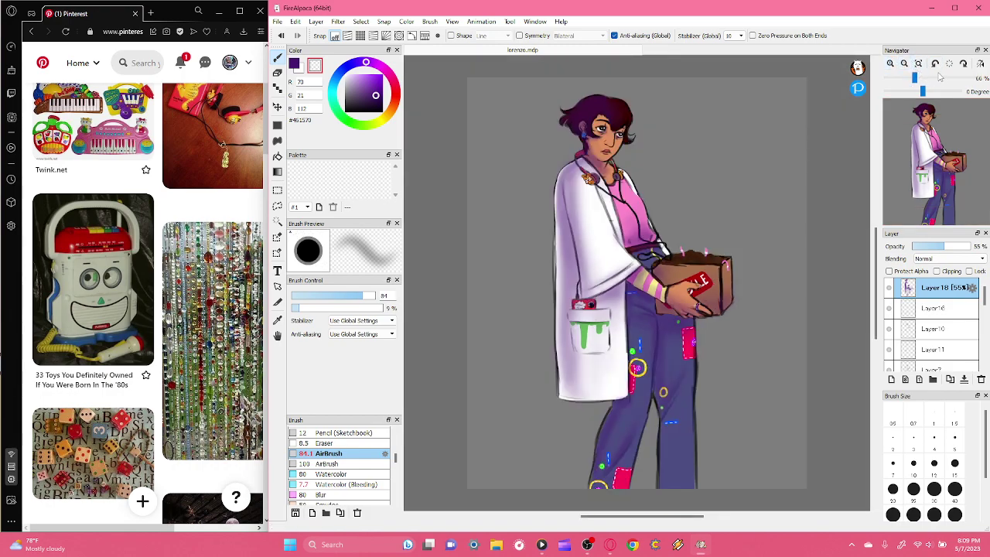
{"action": "left_click", "coordinate": [981, 65]}
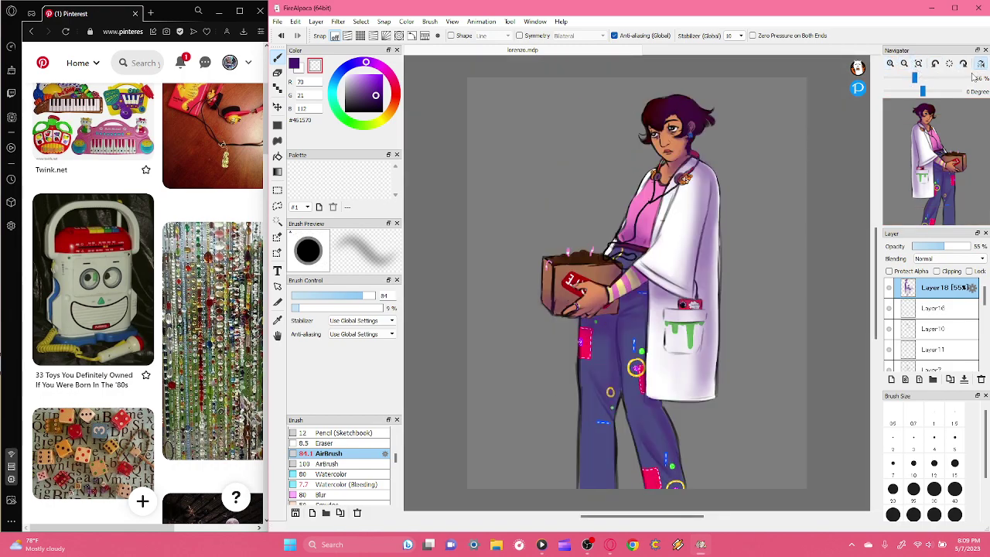
{"action": "left_click", "coordinate": [981, 65]}
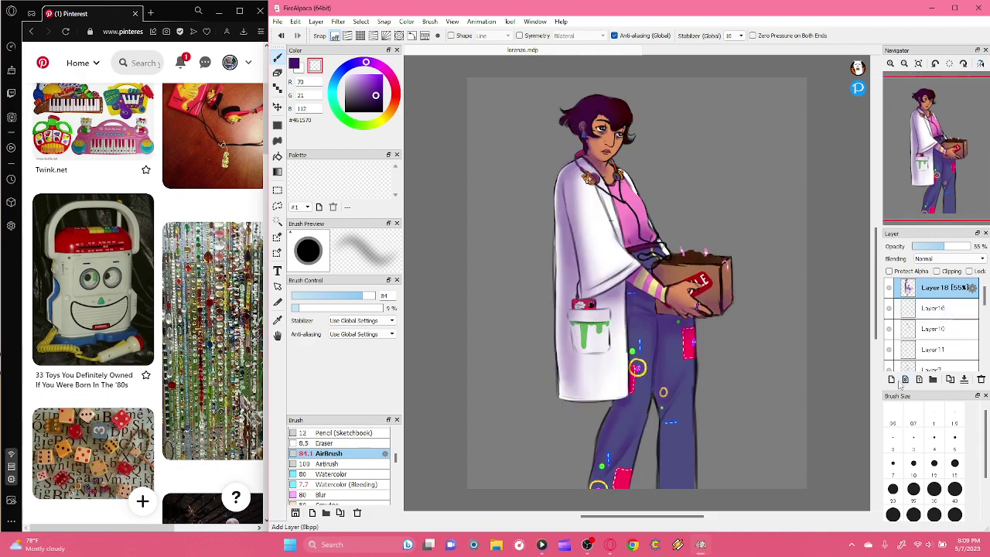
- Add a new layer above the purple shading layer and set the brush colour to yellow, RGB 255, 229, 52
{"action": "left_click", "coordinate": [891, 379]}
{"action": "left_click", "coordinate": [891, 64]}
{"action": "left_click", "coordinate": [892, 65]}
{"action": "left_click", "coordinate": [892, 64]}
{"action": "left_click_drag", "start_coordinate": [956, 139], "coordinate": [928, 124]}
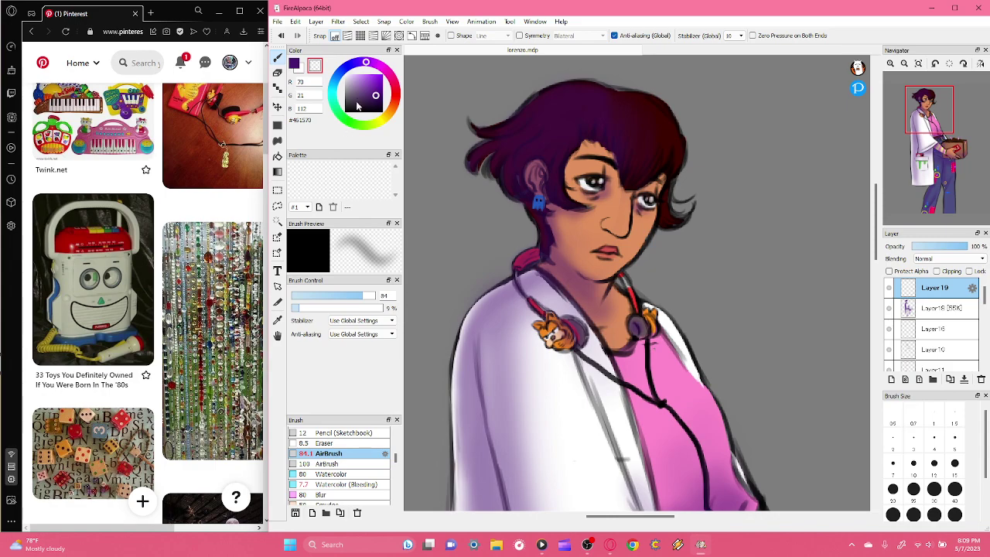
{"action": "left_click", "coordinate": [370, 127]}
{"action": "left_click_drag", "start_coordinate": [381, 121], "coordinate": [382, 118]}
{"action": "left_click_drag", "start_coordinate": [376, 95], "coordinate": [378, 62]}
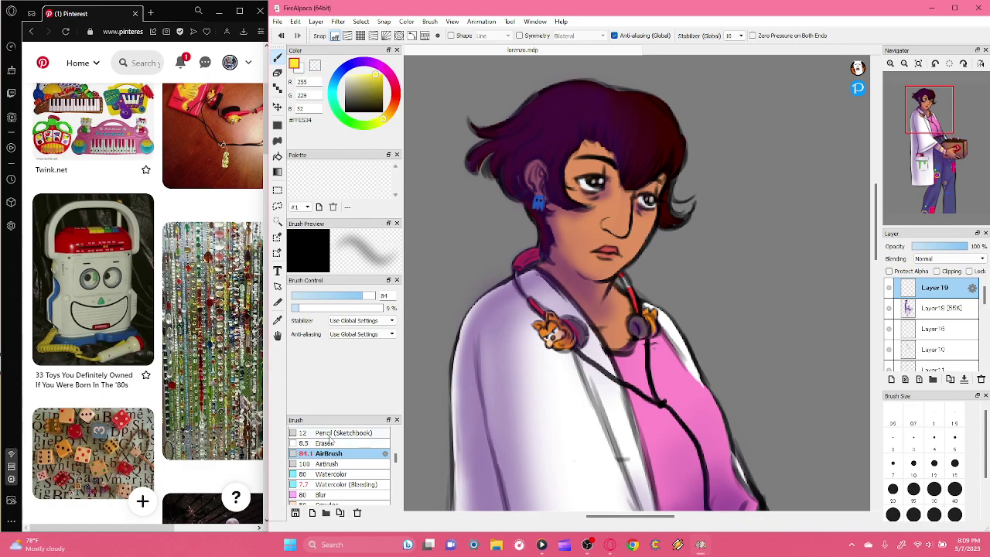
- Airbrush yellow light at size 15.3 over the far side of the face, the front hair, neck and far collar
{"action": "left_click_drag", "start_coordinate": [334, 298], "coordinate": [317, 298]}
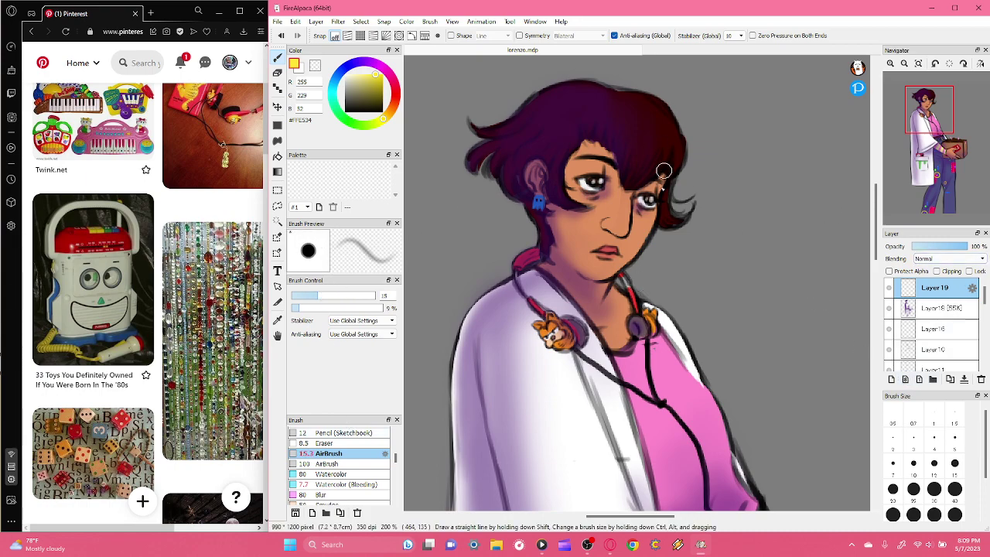
{"action": "left_click_drag", "start_coordinate": [652, 210], "coordinate": [627, 245]}
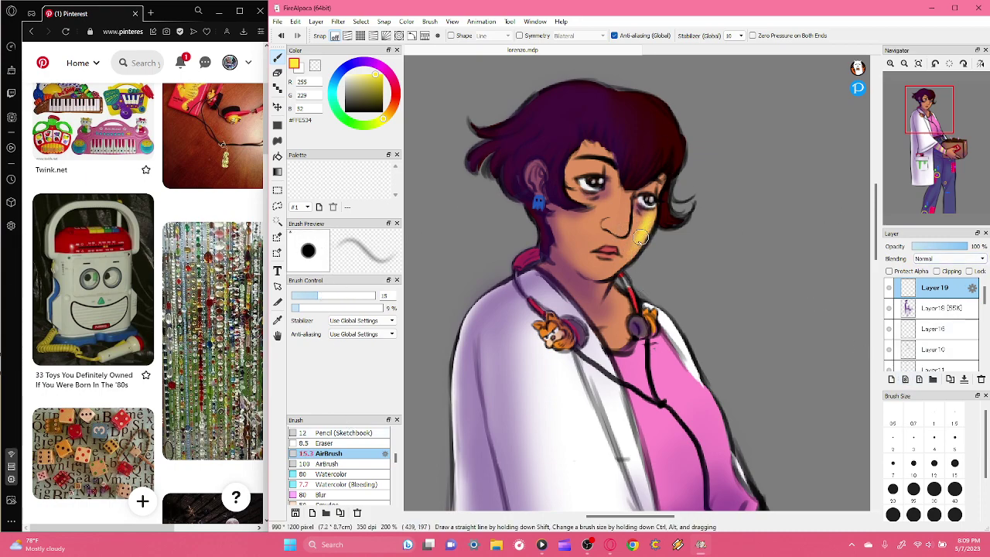
{"action": "mouse_move", "coordinate": [648, 204]}
{"action": "left_mouse_down"}
{"action": "mouse_move", "coordinate": [657, 179]}
{"action": "mouse_move", "coordinate": [646, 201]}
{"action": "mouse_move", "coordinate": [630, 190]}
{"action": "mouse_move", "coordinate": [667, 129]}
{"action": "mouse_move", "coordinate": [677, 144]}
{"action": "mouse_move", "coordinate": [658, 187]}
{"action": "mouse_move", "coordinate": [665, 113]}
{"action": "mouse_move", "coordinate": [625, 193]}
{"action": "mouse_move", "coordinate": [636, 146]}
{"action": "mouse_move", "coordinate": [650, 145]}
{"action": "mouse_move", "coordinate": [629, 183]}
{"action": "mouse_move", "coordinate": [647, 123]}
{"action": "mouse_move", "coordinate": [670, 118]}
{"action": "mouse_move", "coordinate": [671, 127]}
{"action": "mouse_move", "coordinate": [659, 102]}
{"action": "mouse_move", "coordinate": [677, 163]}
{"action": "mouse_move", "coordinate": [678, 139]}
{"action": "mouse_move", "coordinate": [666, 219]}
{"action": "mouse_move", "coordinate": [666, 192]}
{"action": "mouse_move", "coordinate": [691, 211]}
{"action": "mouse_move", "coordinate": [693, 237]}
{"action": "left_mouse_up"}
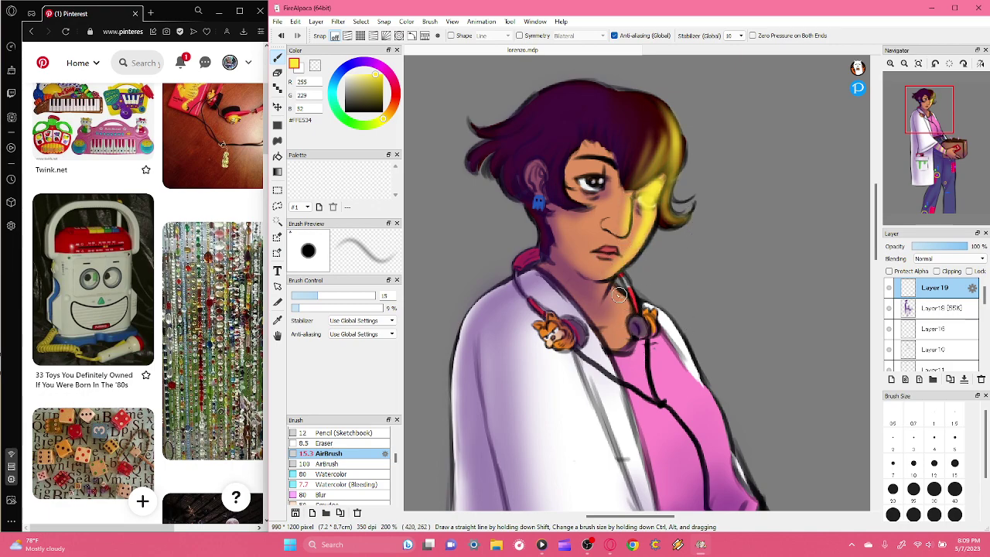
{"action": "mouse_move", "coordinate": [647, 312]}
{"action": "left_mouse_down"}
{"action": "mouse_move", "coordinate": [653, 328]}
{"action": "mouse_move", "coordinate": [651, 310]}
{"action": "left_mouse_up"}
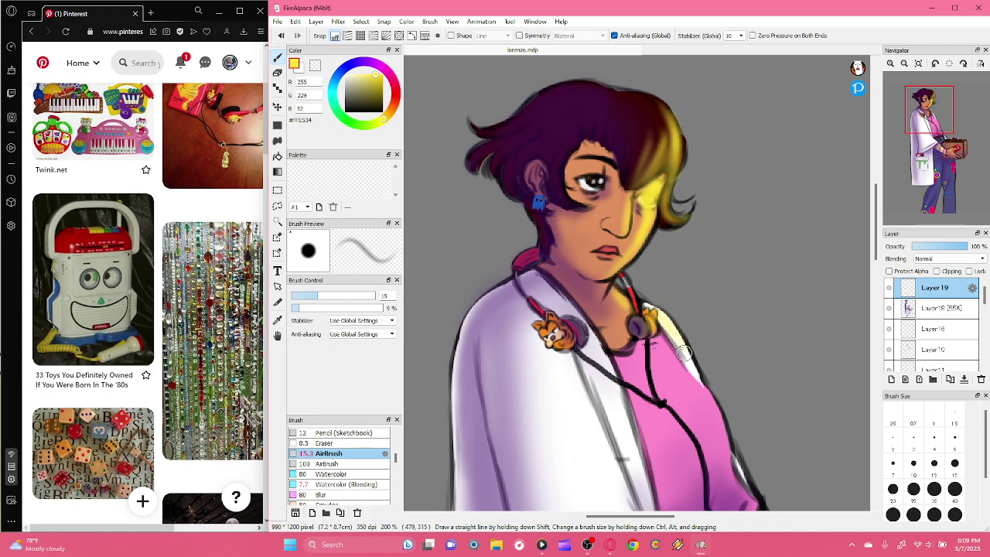
- Airbrush yellow light along the front edge of the pink shirt and down the far coat edge to the cuff
{"action": "mouse_move", "coordinate": [930, 116]}
{"action": "left_mouse_down"}
{"action": "mouse_move", "coordinate": [945, 134]}
{"action": "mouse_move", "coordinate": [943, 126]}
{"action": "left_mouse_up"}
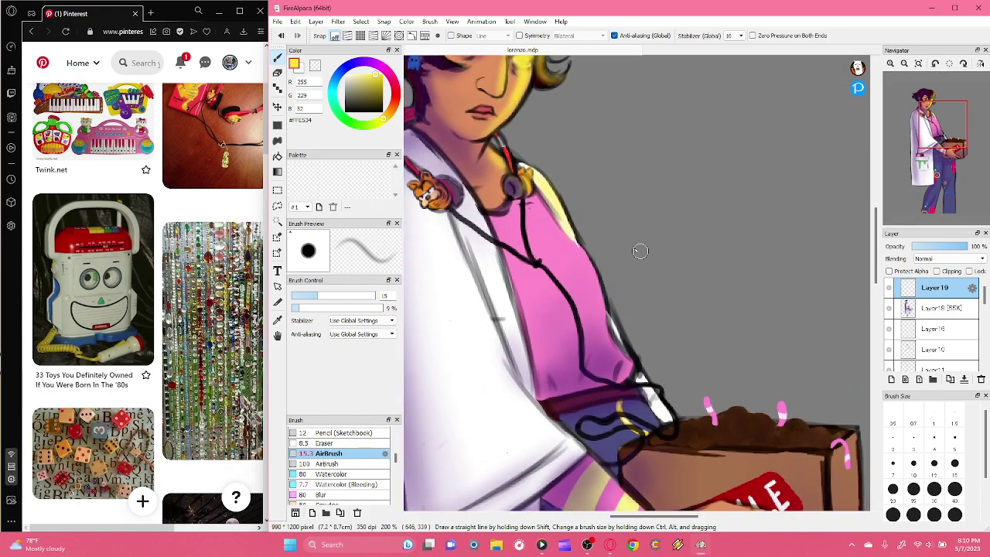
{"action": "mouse_move", "coordinate": [573, 240]}
{"action": "left_mouse_down"}
{"action": "mouse_move", "coordinate": [599, 298]}
{"action": "mouse_move", "coordinate": [585, 287]}
{"action": "left_mouse_up"}
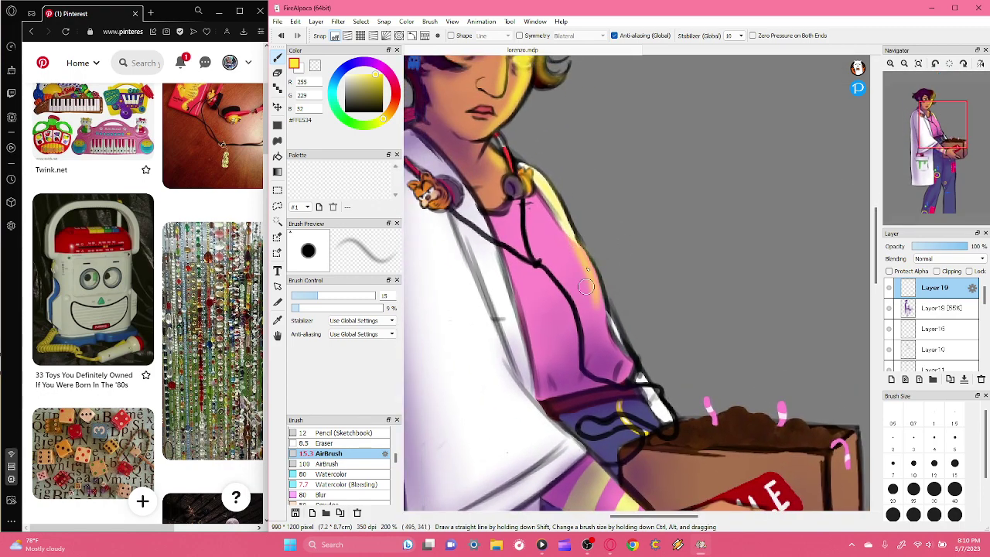
{"action": "mouse_move", "coordinate": [605, 328]}
{"action": "left_mouse_down"}
{"action": "mouse_move", "coordinate": [621, 360]}
{"action": "mouse_move", "coordinate": [593, 296]}
{"action": "left_mouse_up"}
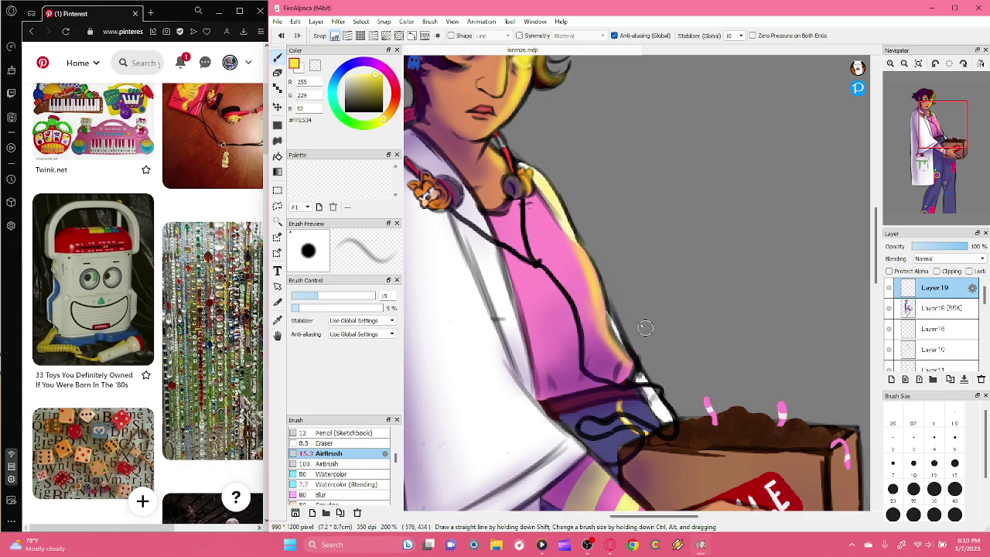
{"action": "left_click_drag", "start_coordinate": [625, 354], "coordinate": [638, 371]}
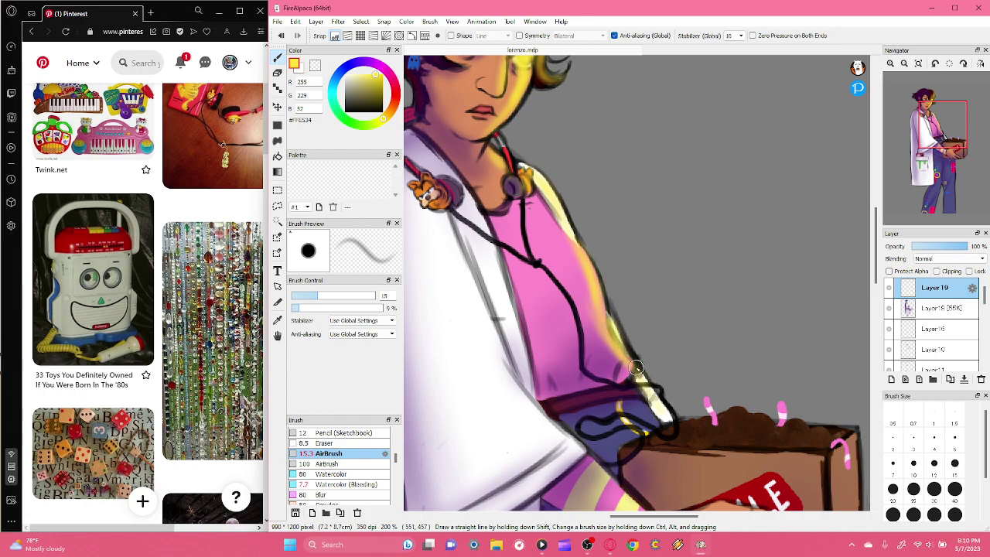
- Airbrush yellow highlights on the box's outer side and rim and on the tops of the dirt mounds
{"action": "scroll", "coordinate": [857, 182], "scroll_direction": "down", "scroll_amount": 5}
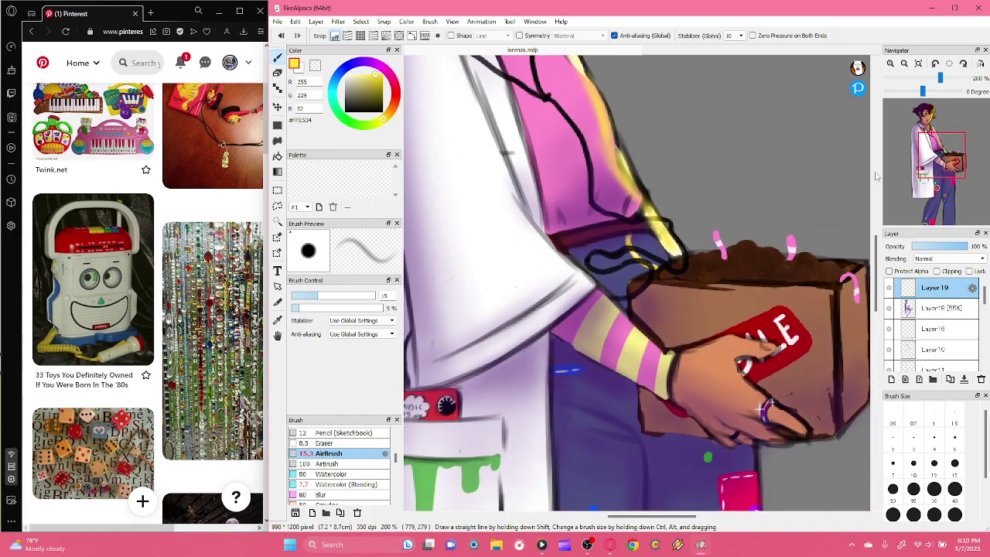
{"action": "scroll", "coordinate": [696, 404], "scroll_direction": "right", "scroll_amount": 5}
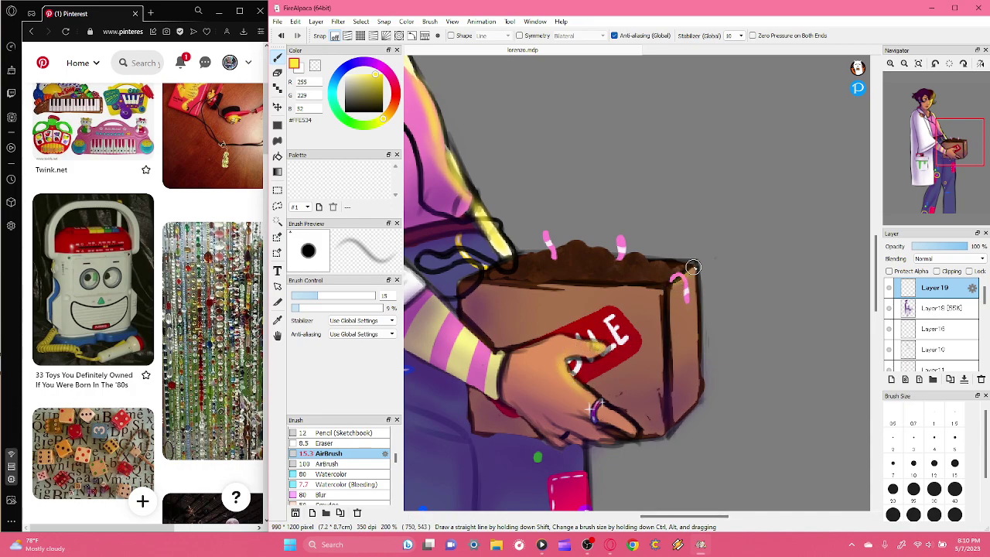
{"action": "left_click_drag", "start_coordinate": [690, 291], "coordinate": [693, 346]}
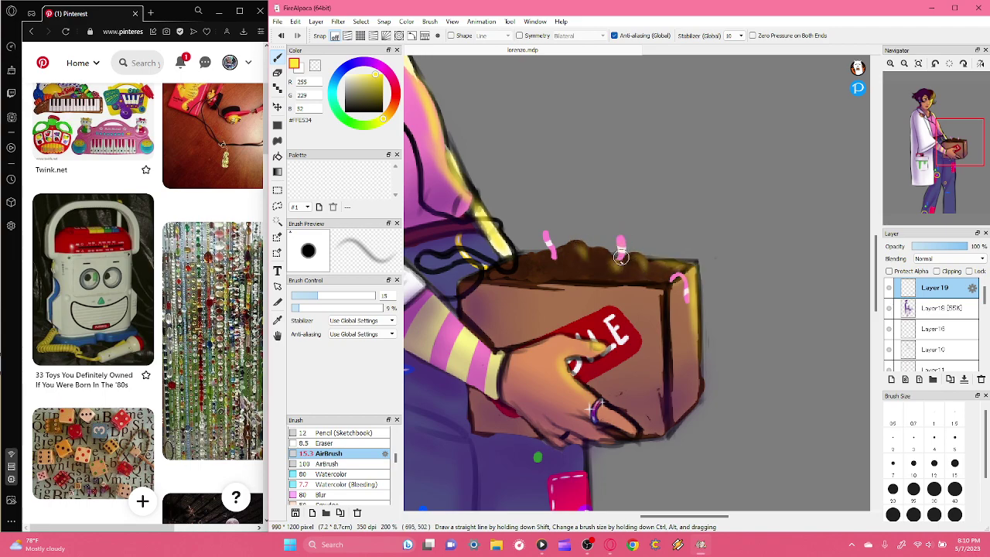
{"action": "left_click", "coordinate": [541, 545]}
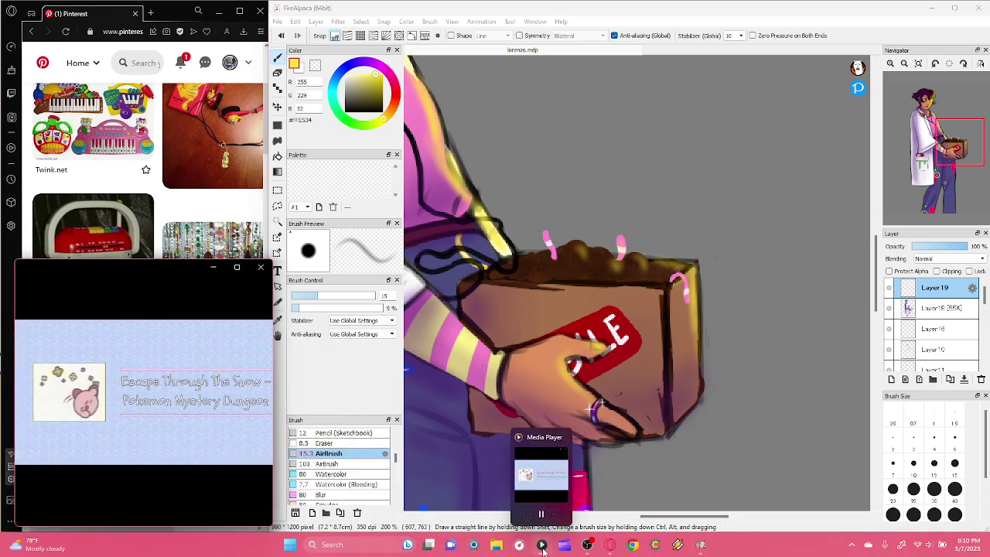
{"action": "left_click", "coordinate": [541, 545]}
- Airbrush yellow light down the outer edge of the trouser leg below the box, first at size 15.3 and again at 32.3
{"action": "left_click_drag", "start_coordinate": [956, 155], "coordinate": [953, 177]}
{"action": "left_click", "coordinate": [903, 63]}
{"action": "mouse_move", "coordinate": [634, 281]}
{"action": "left_mouse_down"}
{"action": "mouse_move", "coordinate": [639, 336]}
{"action": "mouse_move", "coordinate": [632, 222]}
{"action": "mouse_move", "coordinate": [636, 455]}
{"action": "left_mouse_up"}
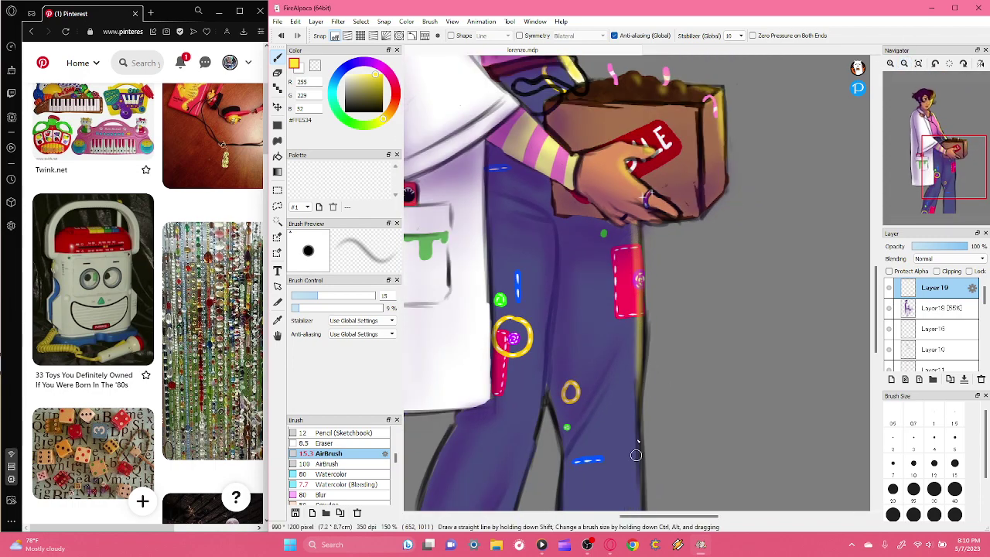
{"action": "left_click_drag", "start_coordinate": [333, 295], "coordinate": [340, 296]}
{"action": "mouse_move", "coordinate": [632, 225]}
{"action": "left_mouse_down"}
{"action": "mouse_move", "coordinate": [639, 347]}
{"action": "mouse_move", "coordinate": [632, 214]}
{"action": "mouse_move", "coordinate": [624, 478]}
{"action": "mouse_move", "coordinate": [625, 322]}
{"action": "mouse_move", "coordinate": [633, 425]}
{"action": "mouse_move", "coordinate": [637, 339]}
{"action": "mouse_move", "coordinate": [636, 454]}
{"action": "left_mouse_up"}
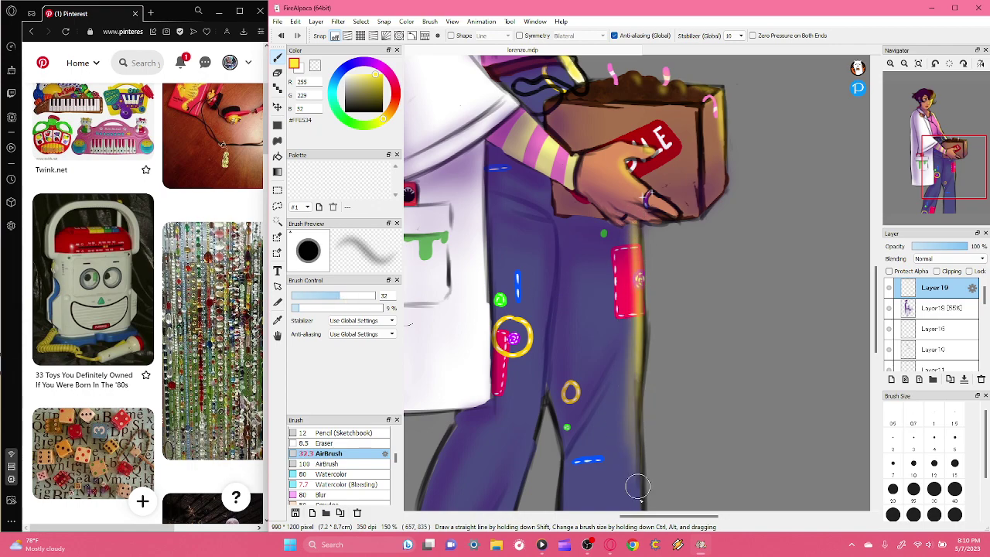
- Airbrush yellow highlights along both lower trouser legs and on the thigh beside the coat at size 32.3
{"action": "left_click_drag", "start_coordinate": [954, 167], "coordinate": [948, 197]}
{"action": "mouse_move", "coordinate": [682, 274]}
{"action": "left_mouse_down"}
{"action": "mouse_move", "coordinate": [678, 430]}
{"action": "mouse_move", "coordinate": [673, 306]}
{"action": "mouse_move", "coordinate": [668, 446]}
{"action": "mouse_move", "coordinate": [672, 285]}
{"action": "mouse_move", "coordinate": [647, 335]}
{"action": "left_mouse_up"}
{"action": "mouse_move", "coordinate": [664, 399]}
{"action": "left_mouse_down"}
{"action": "mouse_move", "coordinate": [670, 277]}
{"action": "mouse_move", "coordinate": [681, 384]}
{"action": "mouse_move", "coordinate": [674, 236]}
{"action": "left_mouse_up"}
{"action": "mouse_move", "coordinate": [482, 355]}
{"action": "left_mouse_down"}
{"action": "mouse_move", "coordinate": [530, 310]}
{"action": "mouse_move", "coordinate": [477, 381]}
{"action": "mouse_move", "coordinate": [541, 292]}
{"action": "mouse_move", "coordinate": [514, 341]}
{"action": "mouse_move", "coordinate": [561, 249]}
{"action": "mouse_move", "coordinate": [540, 299]}
{"action": "mouse_move", "coordinate": [572, 169]}
{"action": "left_mouse_up"}
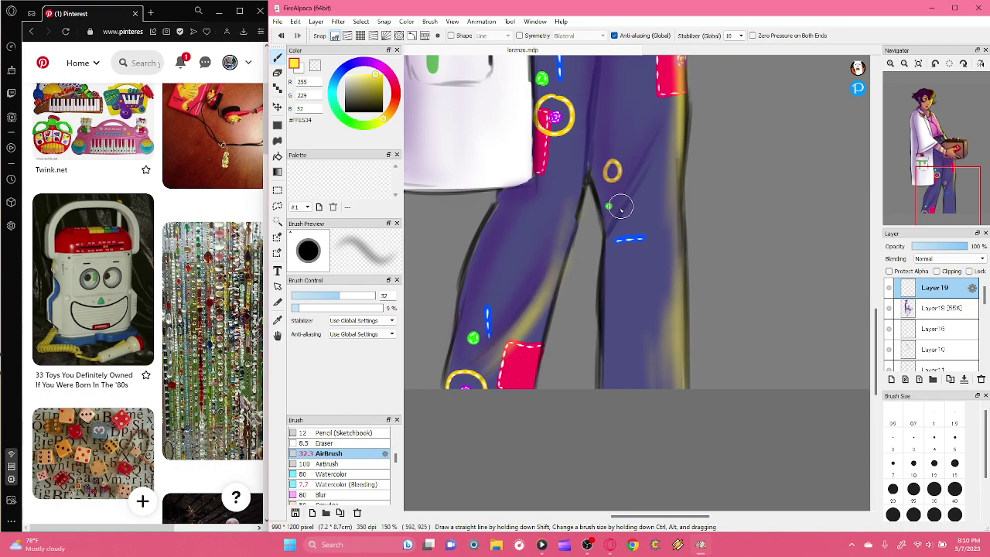
{"action": "left_click", "coordinate": [950, 164]}
{"action": "left_click_drag", "start_coordinate": [950, 165], "coordinate": [942, 176]}
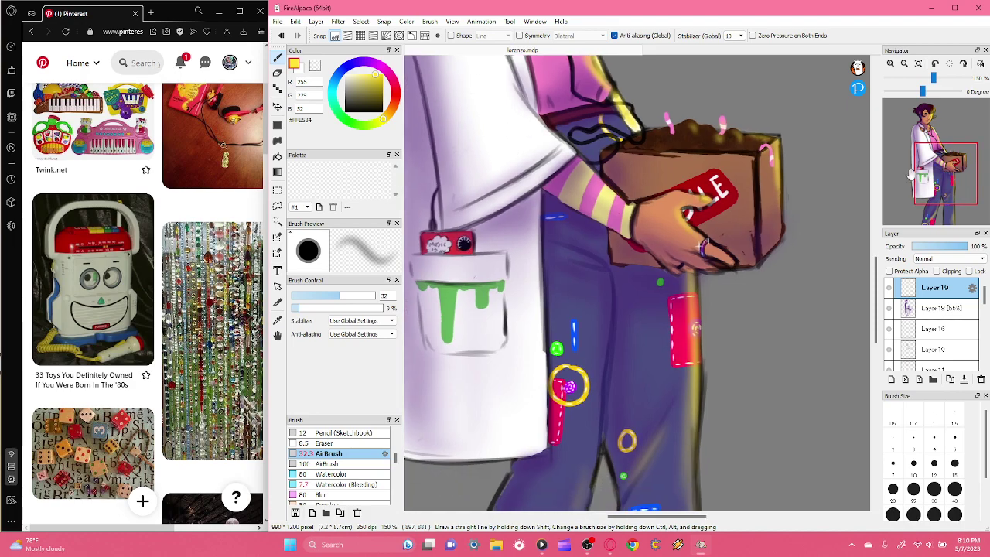
{"action": "mouse_move", "coordinate": [595, 297]}
{"action": "left_mouse_down"}
{"action": "mouse_move", "coordinate": [608, 283]}
{"action": "mouse_move", "coordinate": [597, 379]}
{"action": "left_mouse_up"}
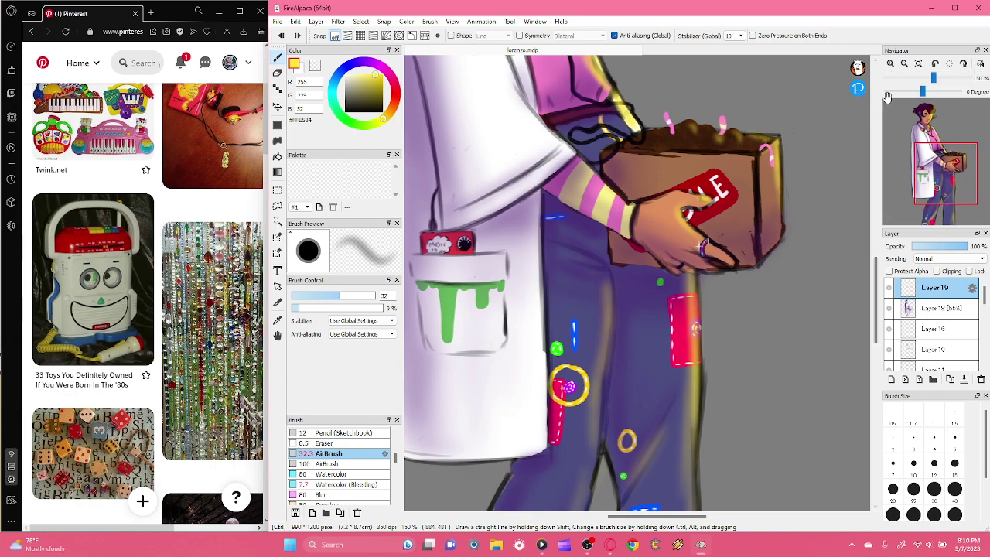
- Set the yellow highlight layer's opacity to 40% while viewing the whole figure
{"action": "left_click", "coordinate": [918, 63]}
{"action": "left_click", "coordinate": [941, 245]}
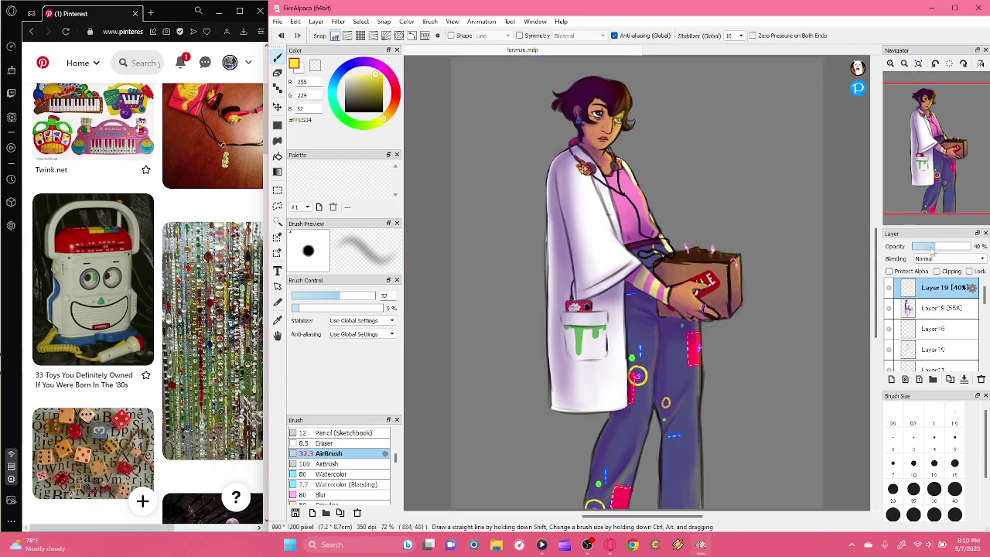
- Erase the yellow airbrushing from over the eye on the lit side of the face with the transparent colour
{"action": "left_click", "coordinate": [890, 63]}
{"action": "left_click", "coordinate": [890, 64]}
{"action": "left_click", "coordinate": [891, 64]}
{"action": "left_click_drag", "start_coordinate": [946, 176], "coordinate": [932, 118]}
{"action": "scroll", "coordinate": [691, 300], "scroll_direction": "up", "scroll_amount": 1}
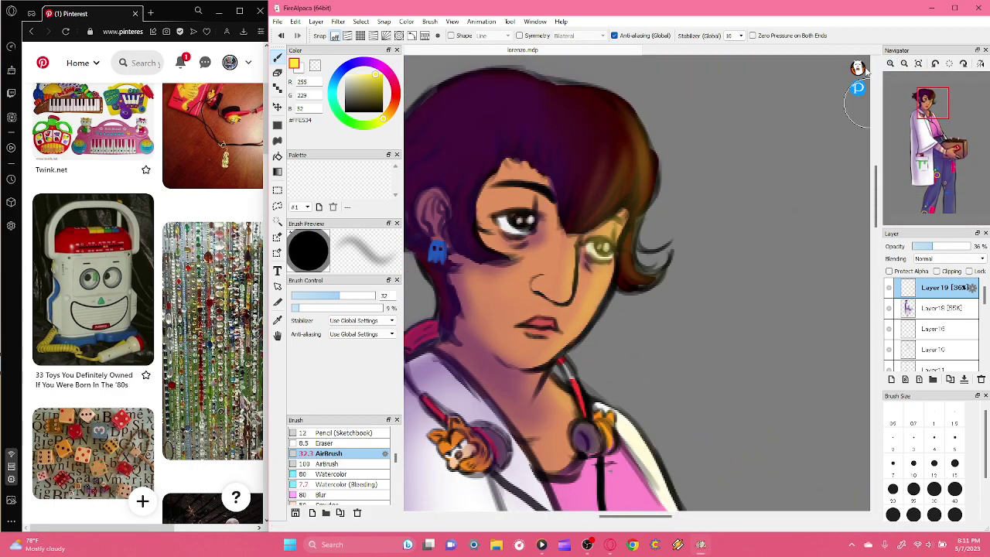
{"action": "mouse_move", "coordinate": [605, 241]}
{"action": "left_mouse_down"}
{"action": "mouse_move", "coordinate": [589, 259]}
{"action": "mouse_move", "coordinate": [602, 233]}
{"action": "left_mouse_up"}
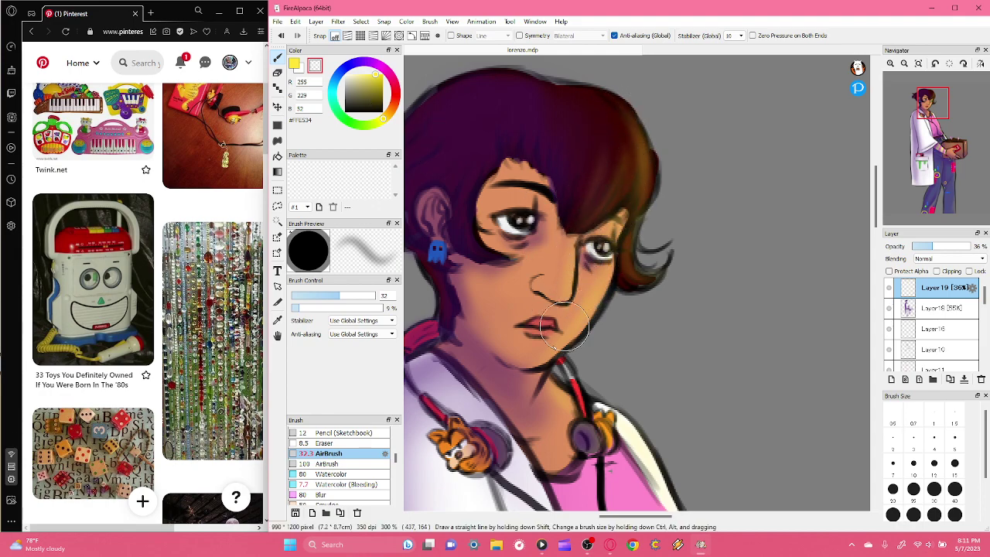
{"action": "left_click", "coordinate": [919, 63]}
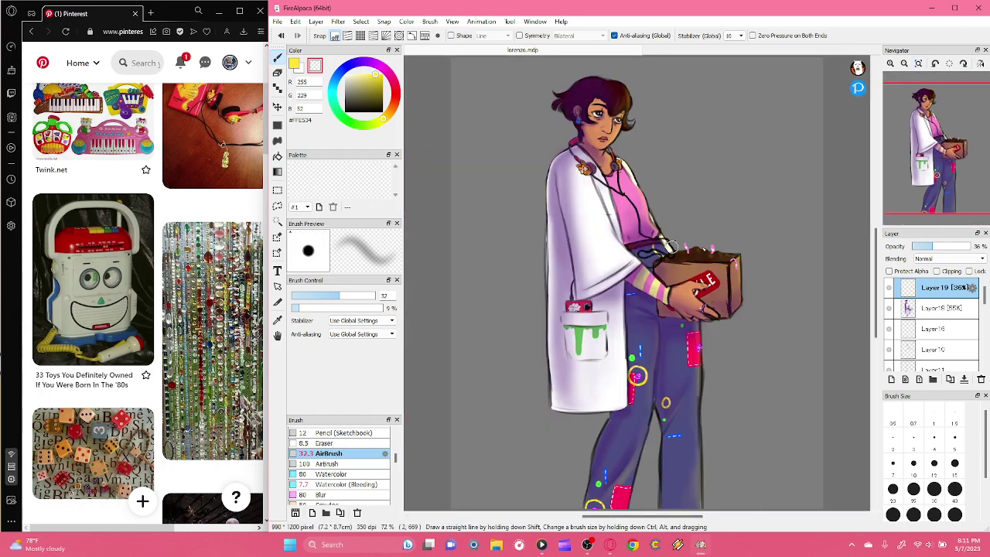
- Select the grey background layer, Layer2, beneath all the figure's layers
{"action": "mouse_move", "coordinate": [911, 204]}
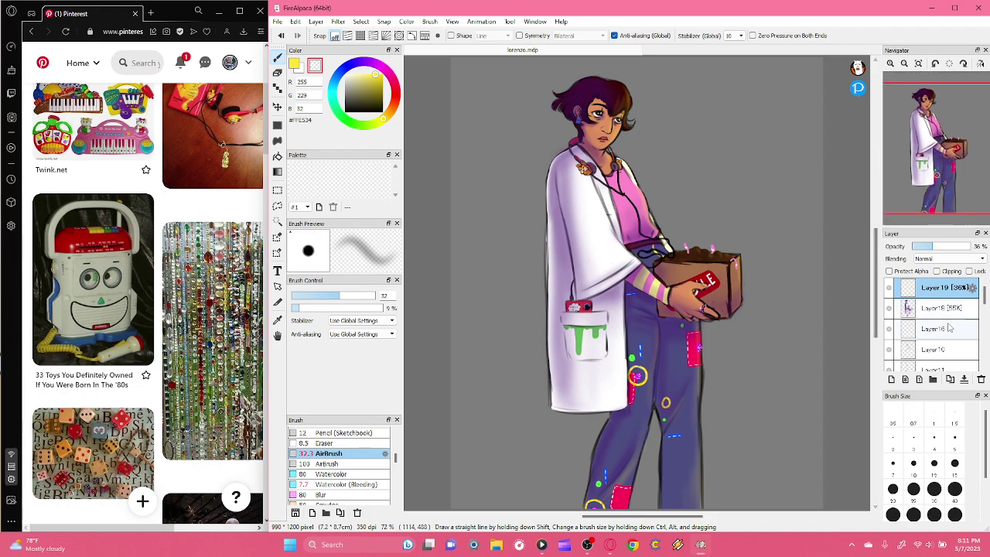
{"action": "left_click_drag", "start_coordinate": [984, 294], "coordinate": [982, 369]}
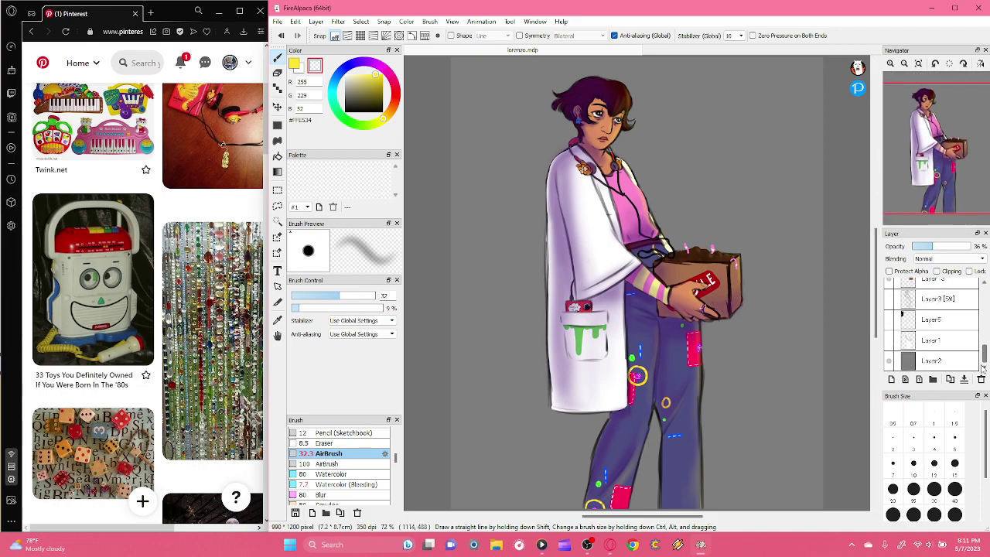
{"action": "left_click", "coordinate": [909, 367]}
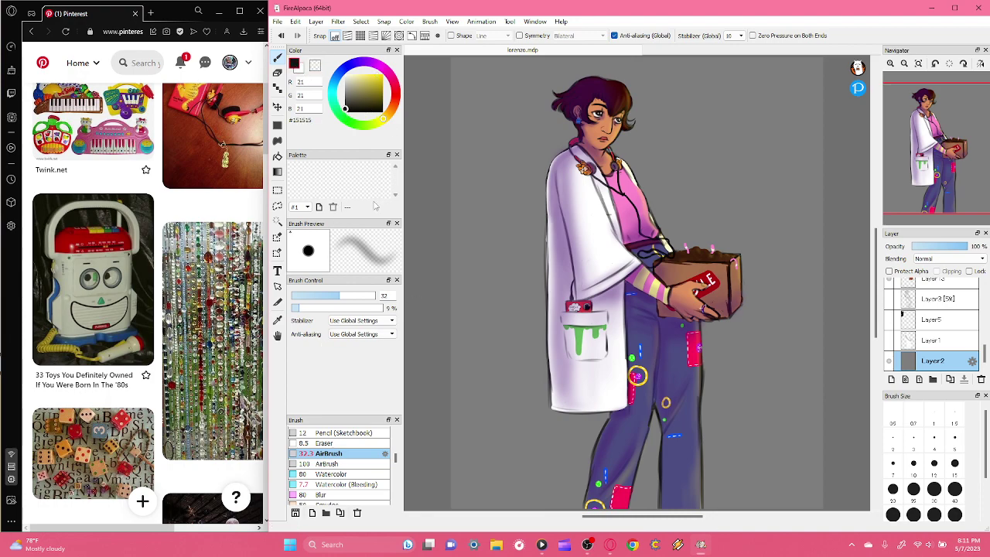
- Switch to the browser and run a Google image search for "garden background" in a new tab
{"action": "left_click", "coordinate": [150, 14]}
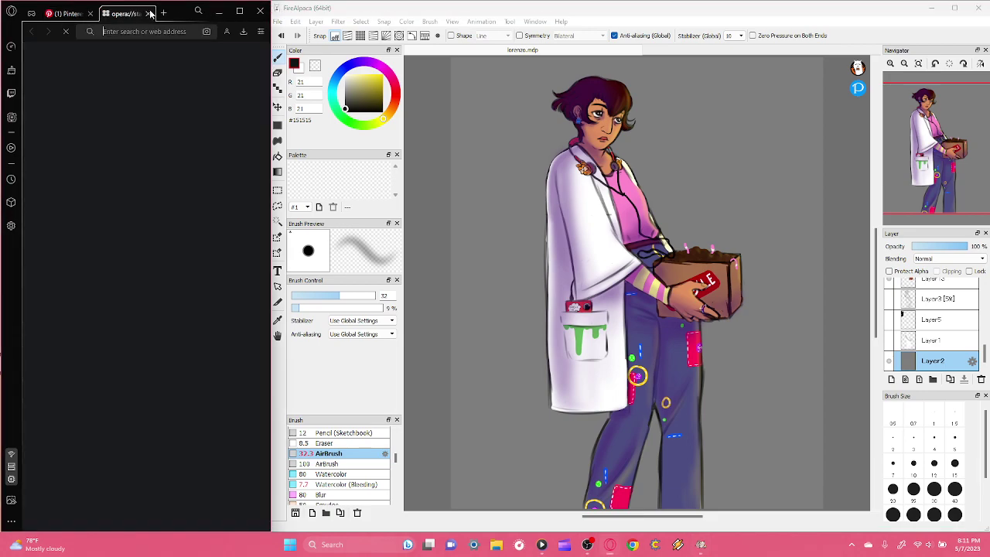
{"action": "type", "text": "garden"}
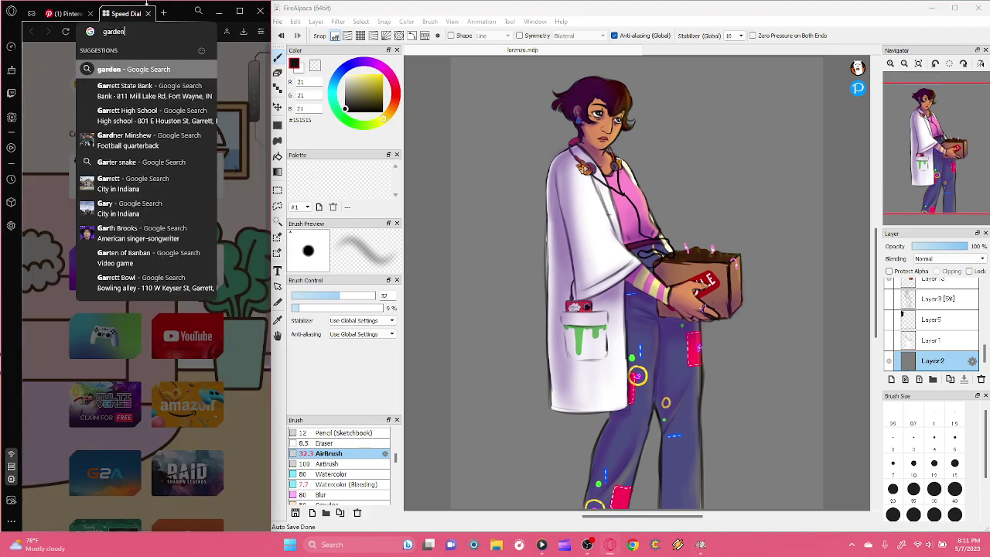
{"action": "type", "text": " background"}
{"action": "key", "text": "Return"}
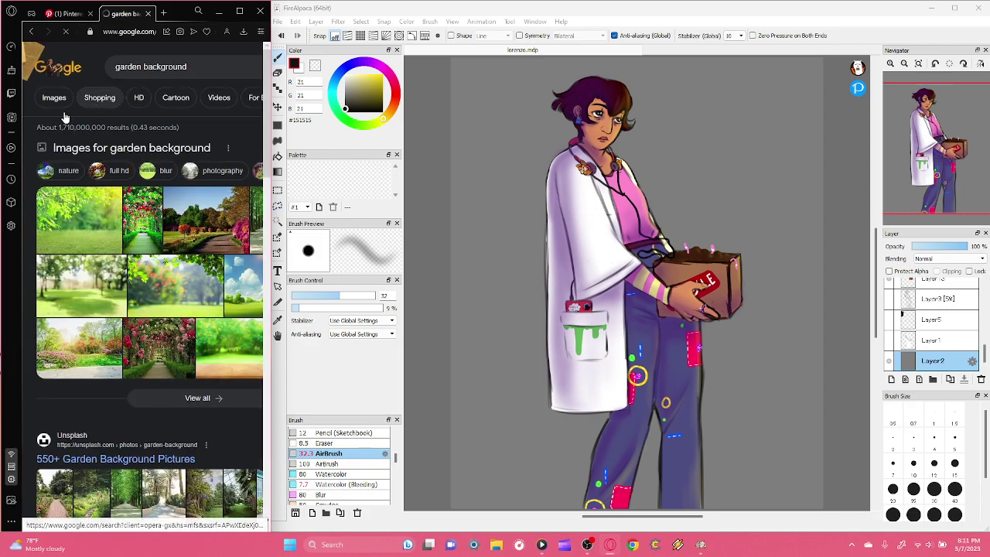
{"action": "left_click", "coordinate": [55, 101]}
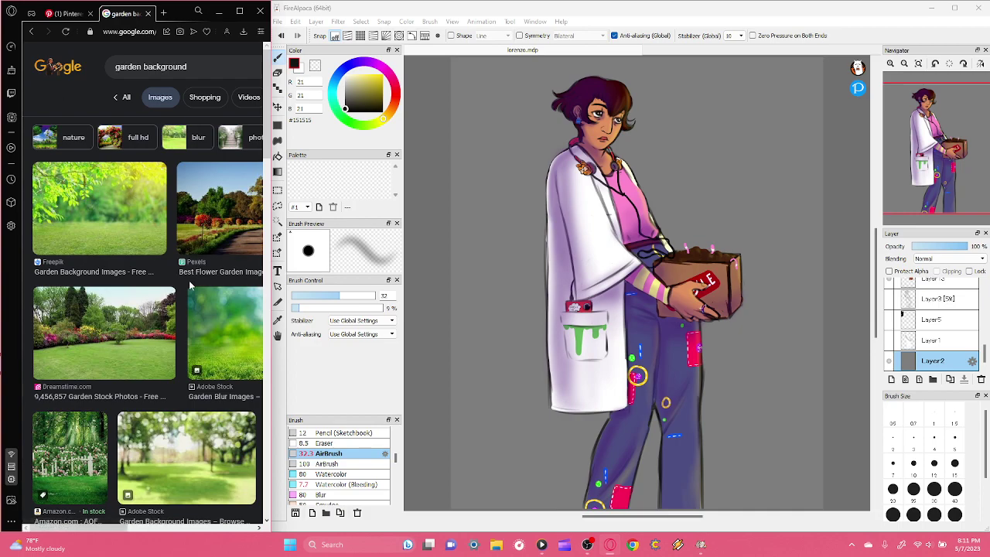
- Look through the garden background image results for a photo that suits the figure
{"action": "scroll", "coordinate": [190, 286], "scroll_direction": "right", "scroll_amount": 5}
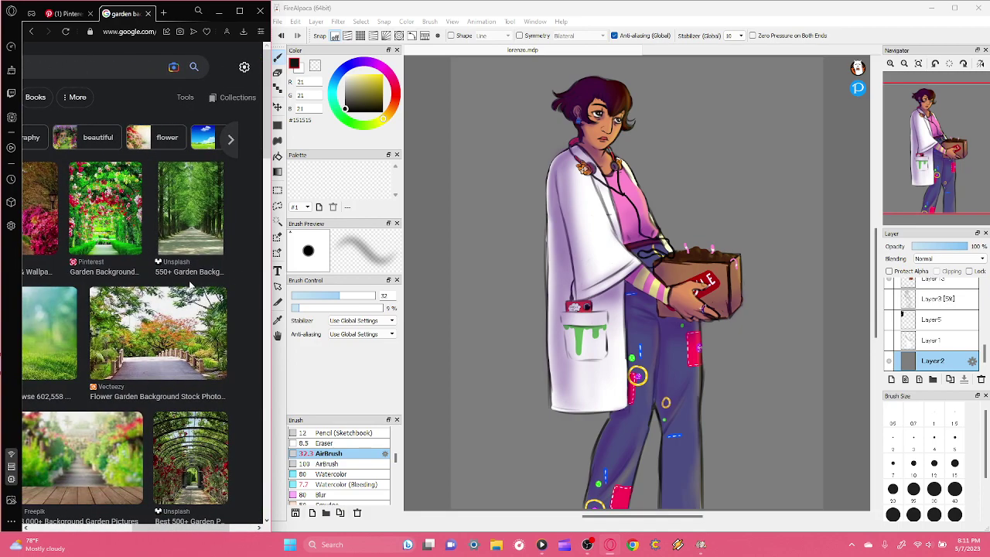
{"action": "scroll", "coordinate": [190, 286], "scroll_direction": "left", "scroll_amount": 5}
{"action": "scroll", "coordinate": [190, 287], "scroll_direction": "down", "scroll_amount": 5}
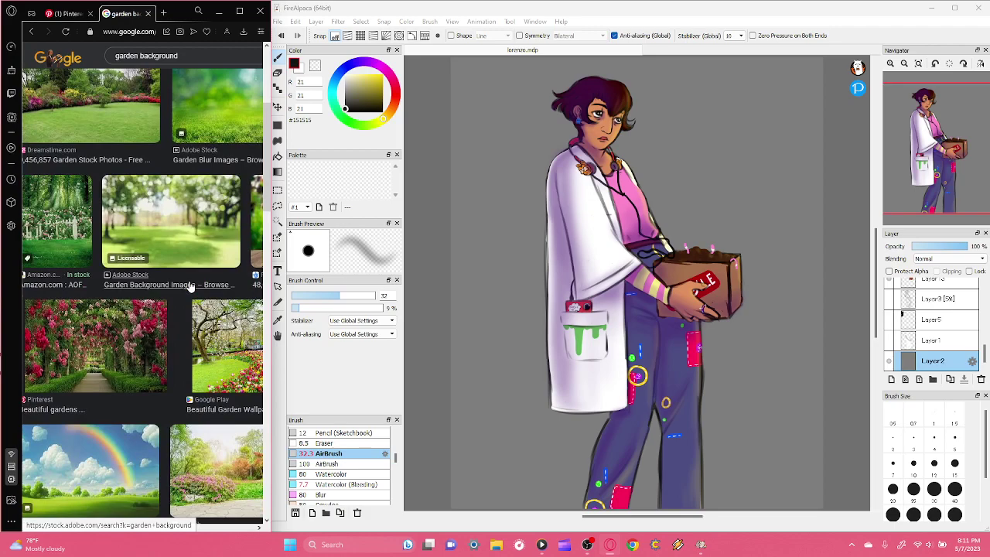
{"action": "scroll", "coordinate": [191, 286], "scroll_direction": "down", "scroll_amount": 3}
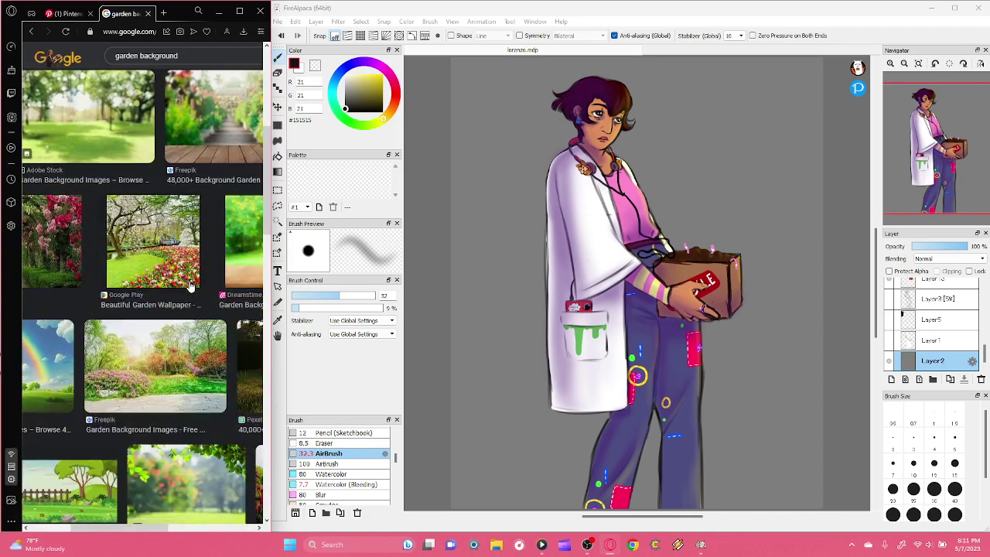
{"action": "scroll", "coordinate": [190, 286], "scroll_direction": "right", "scroll_amount": 3}
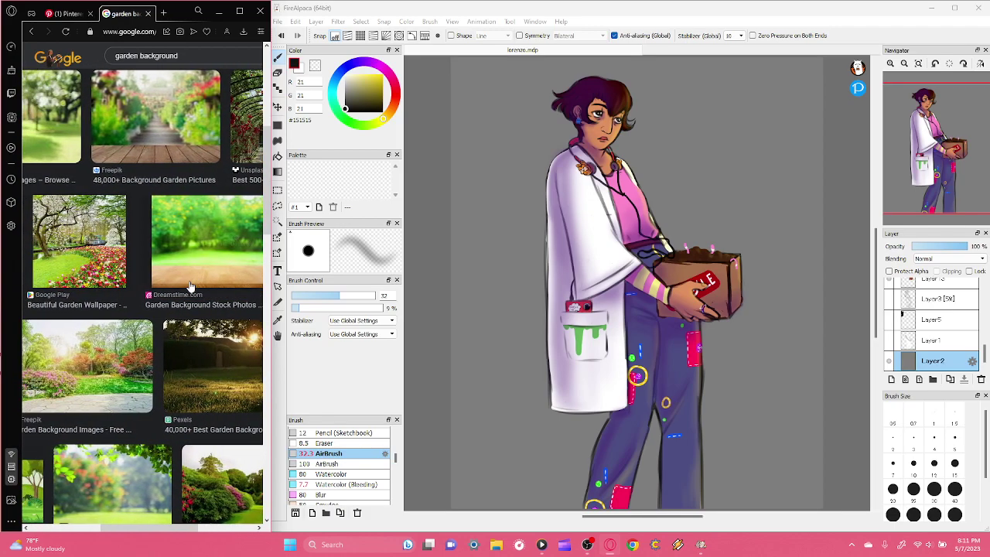
{"action": "scroll", "coordinate": [190, 286], "scroll_direction": "down", "scroll_amount": 5}
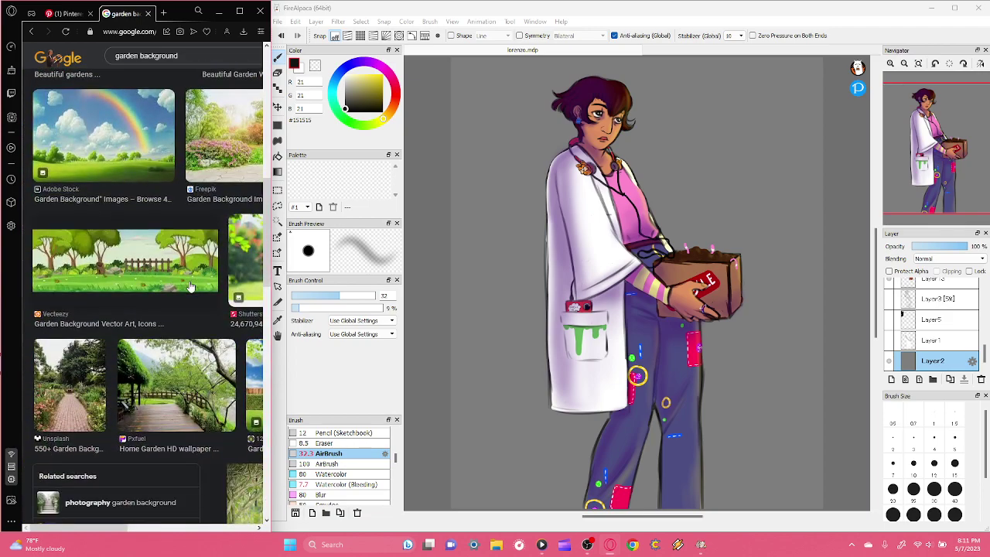
{"action": "scroll", "coordinate": [191, 286], "scroll_direction": "right", "scroll_amount": 4}
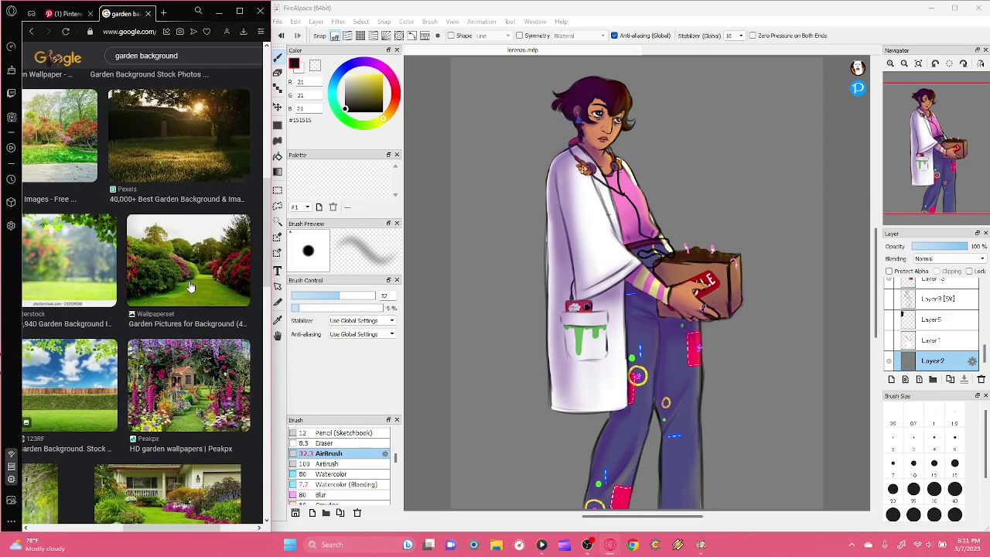
{"action": "scroll", "coordinate": [190, 286], "scroll_direction": "down", "scroll_amount": 10}
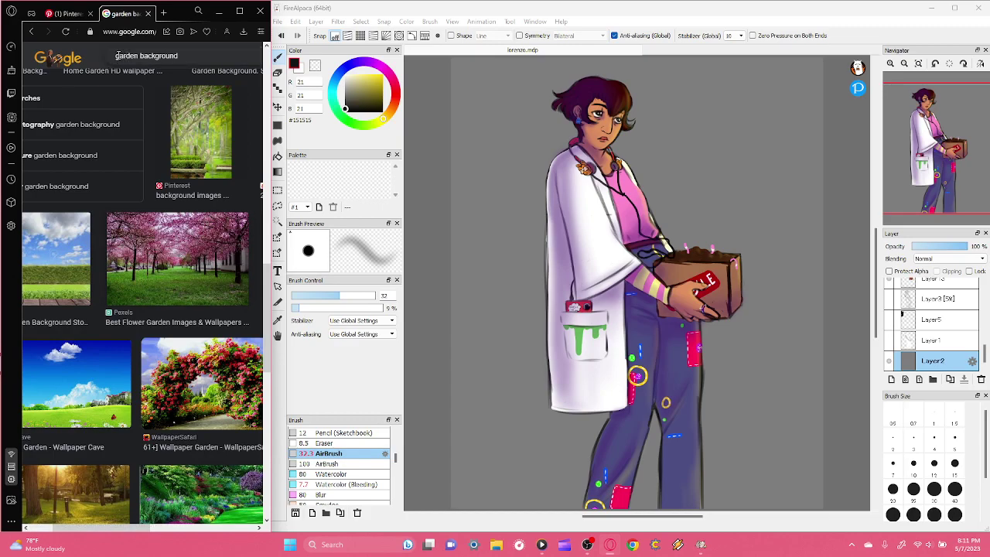
- Change the image search to "community garden background" and look over the results
{"action": "left_click", "coordinate": [118, 56]}
{"action": "type", "text": "communit"}
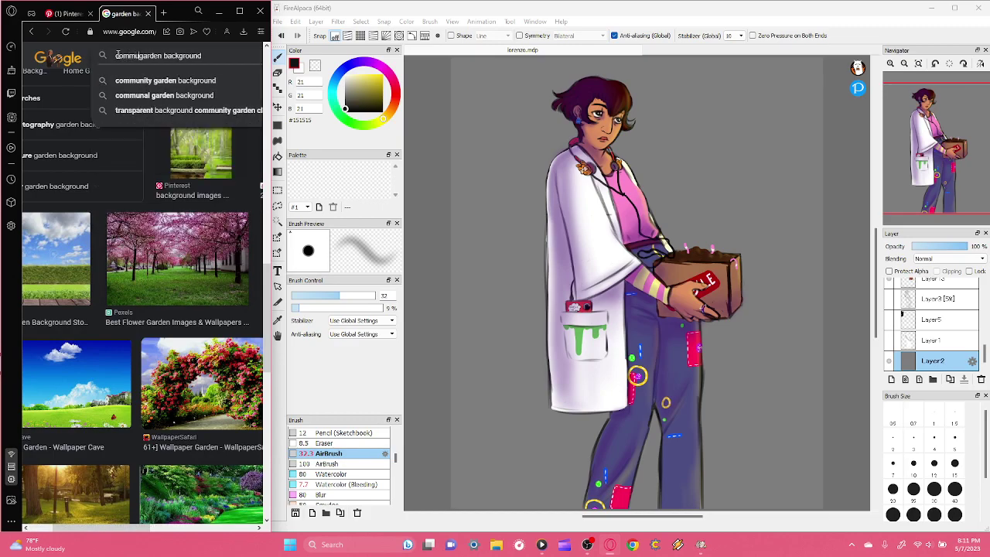
{"action": "type", "text": "y"}
{"action": "key", "text": "Return"}
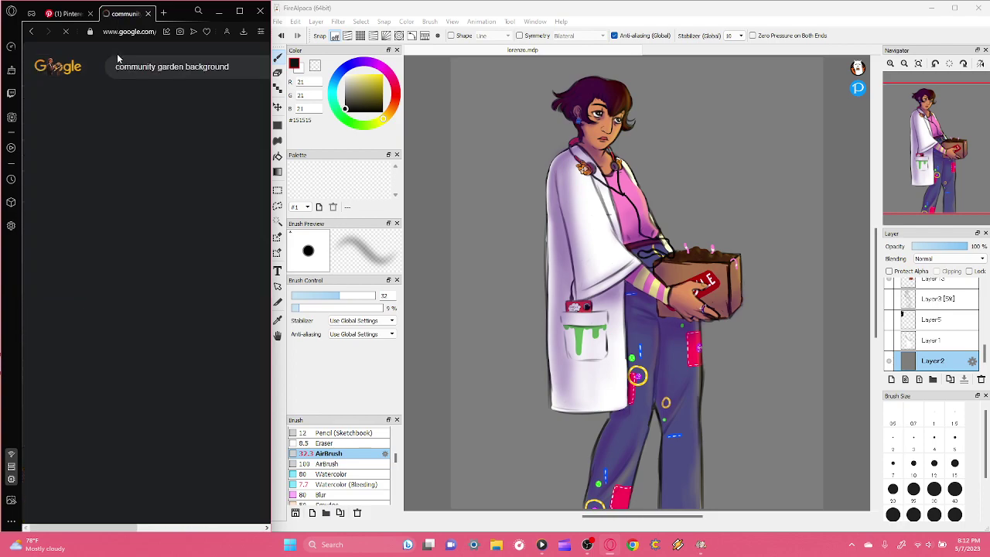
{"action": "scroll", "coordinate": [199, 277], "scroll_direction": "down", "scroll_amount": 5}
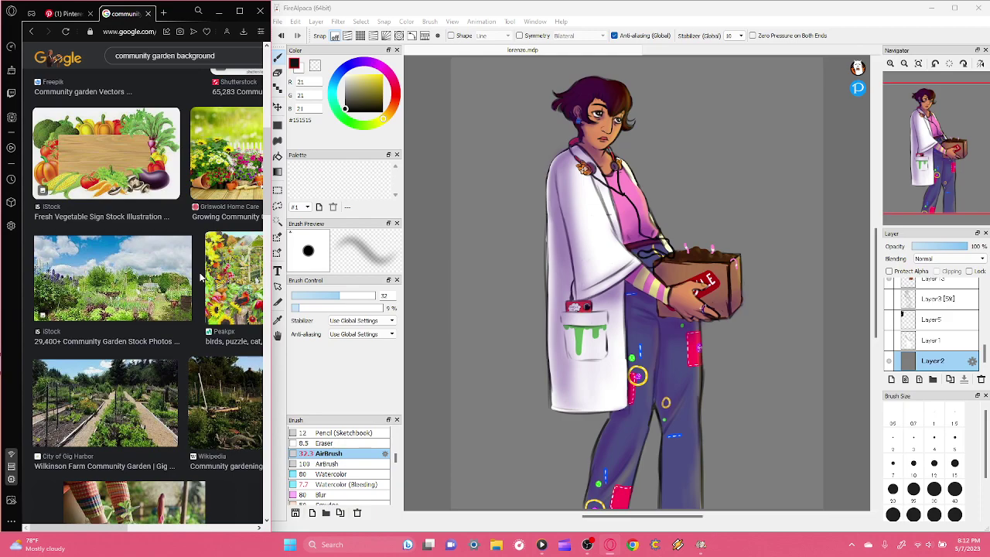
{"action": "scroll", "coordinate": [199, 277], "scroll_direction": "up", "scroll_amount": 5}
- Shorten the image search to "community garden" and browse the results for a backdrop photo
{"action": "double_click", "coordinate": [207, 67]}
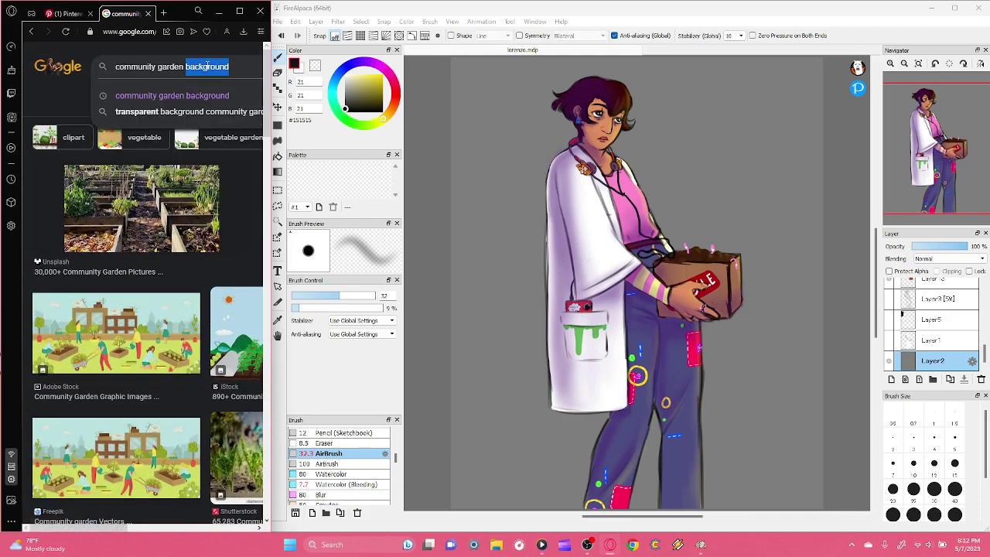
{"action": "key", "text": "BackSpace"}
{"action": "key", "text": "Return"}
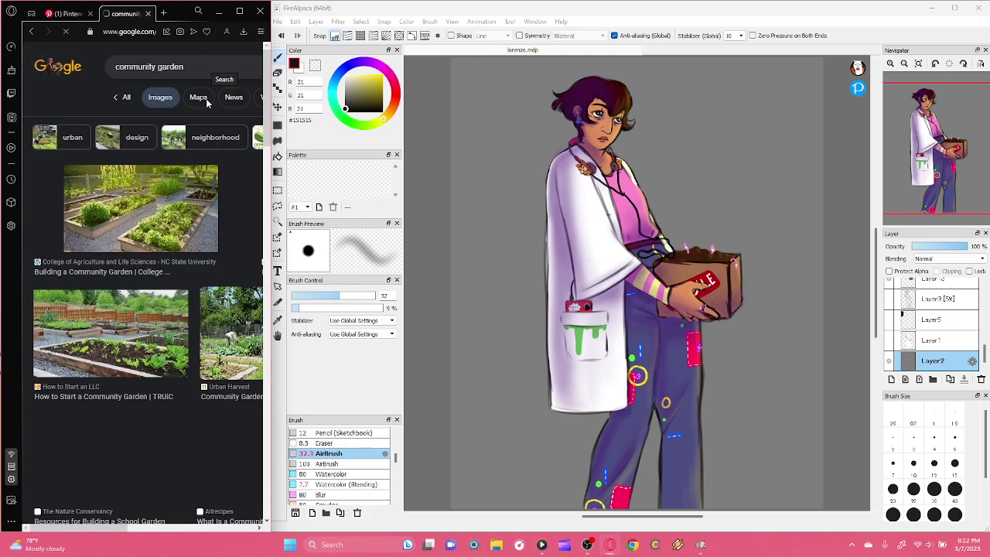
{"action": "scroll", "coordinate": [201, 325], "scroll_direction": "down", "scroll_amount": 15}
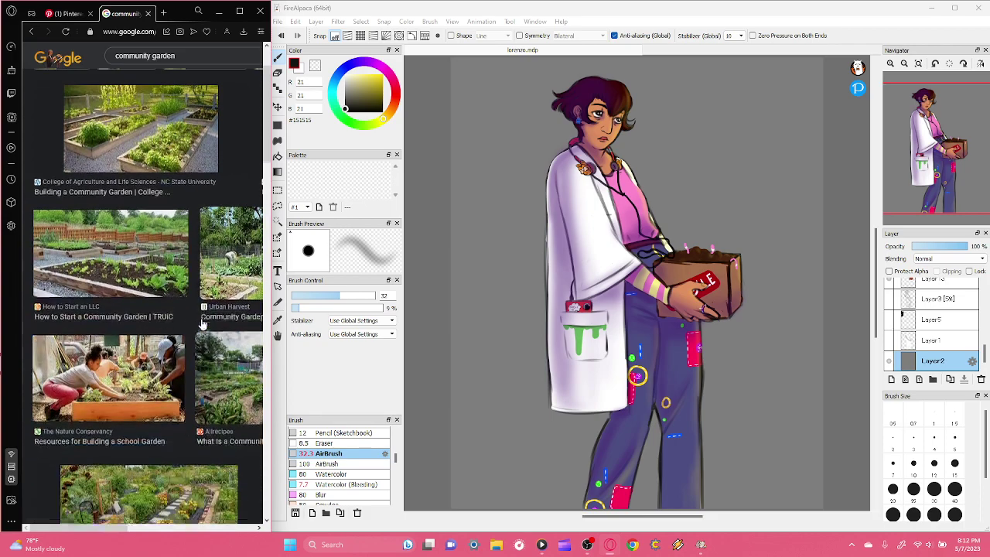
{"action": "scroll", "coordinate": [201, 325], "scroll_direction": "down", "scroll_amount": 10}
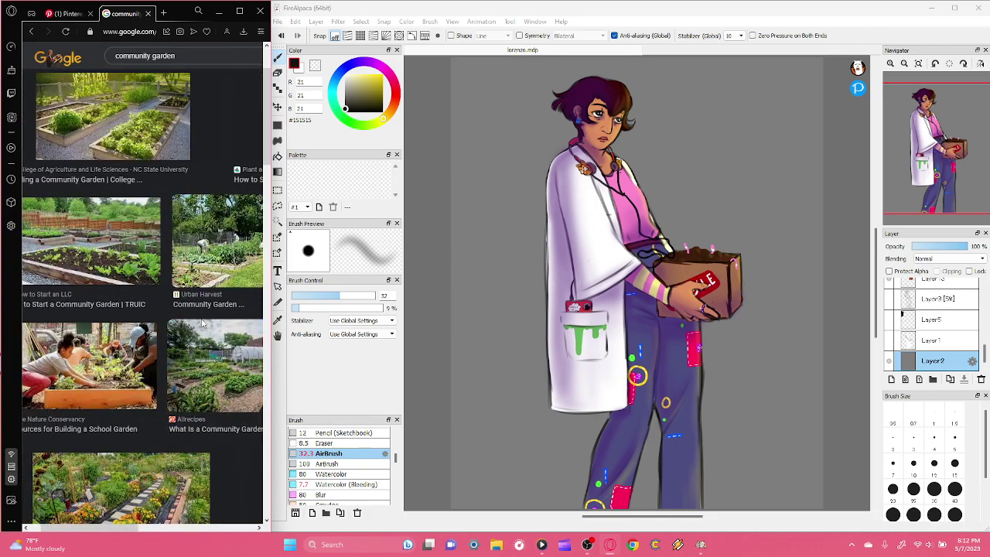
{"action": "scroll", "coordinate": [201, 324], "scroll_direction": "down", "scroll_amount": 10}
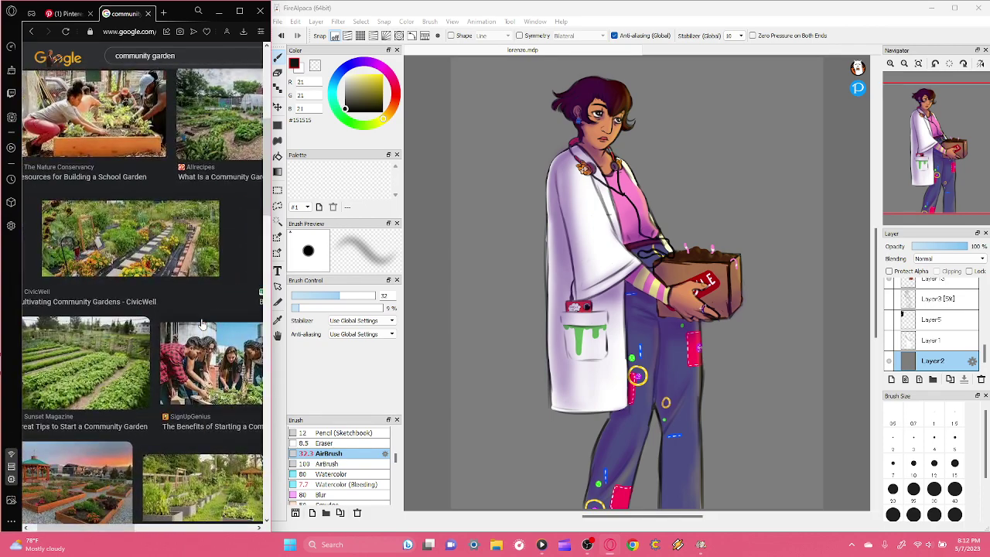
{"action": "scroll", "coordinate": [166, 251], "scroll_direction": "right", "scroll_amount": 3}
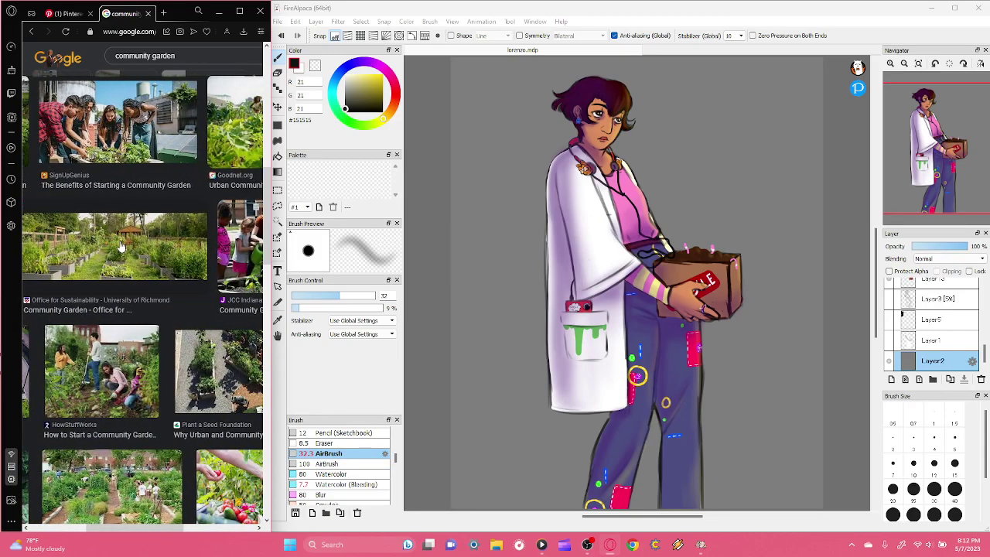
- Copy the community garden photo with the wooden pavilion and paste it into the FireAlpaca drawing just above the grey background layer
{"action": "right_click", "coordinate": [120, 246]}
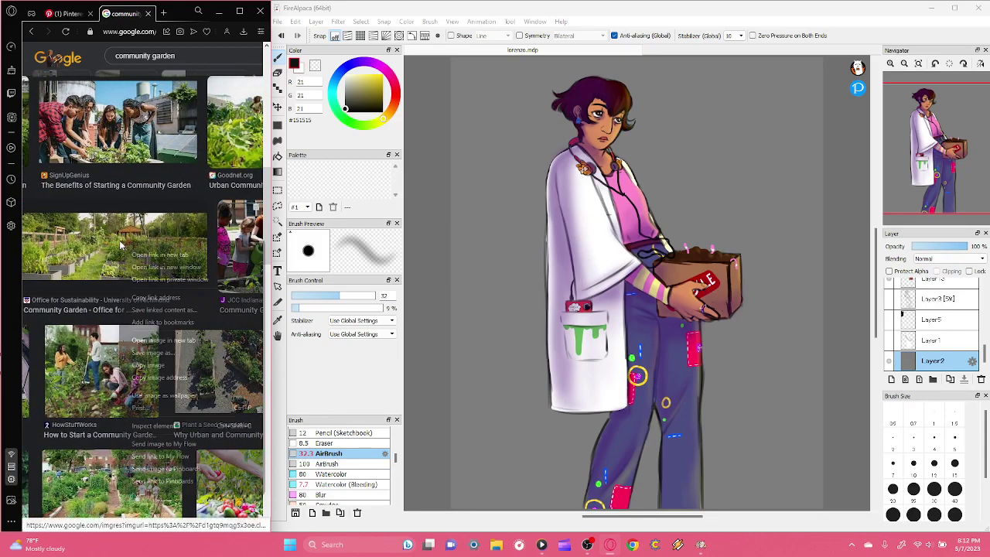
{"action": "left_click", "coordinate": [176, 366]}
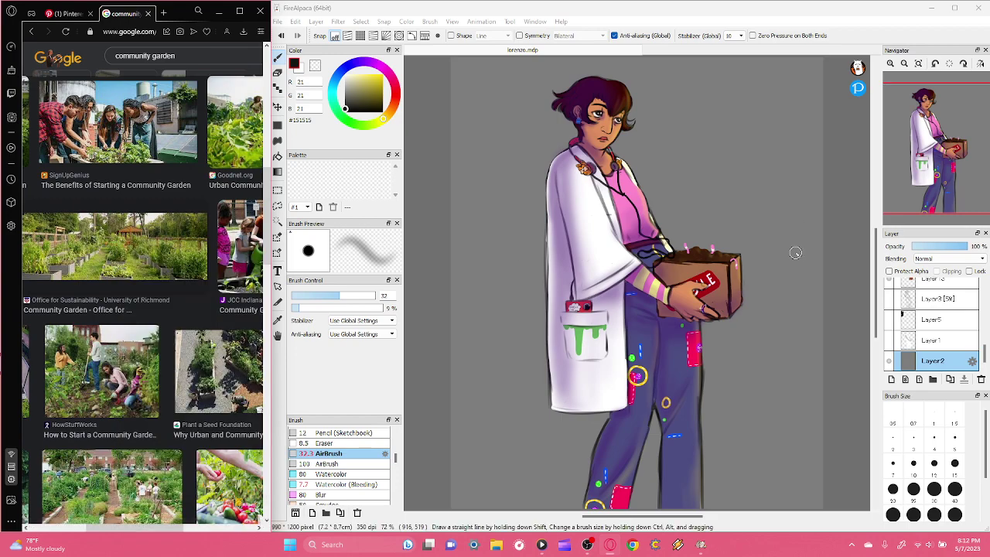
{"action": "key", "text": "ctrl+v"}
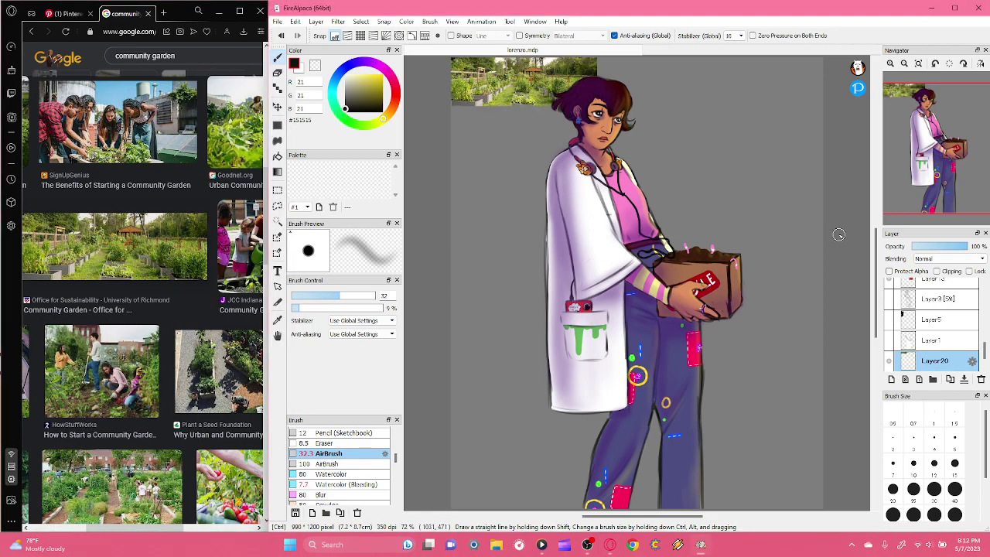
- Enlarge the pasted garden photo with Transform so that it fills the canvas behind the figure, with the pavilion beside the head
{"action": "key", "text": "ctrl+t"}
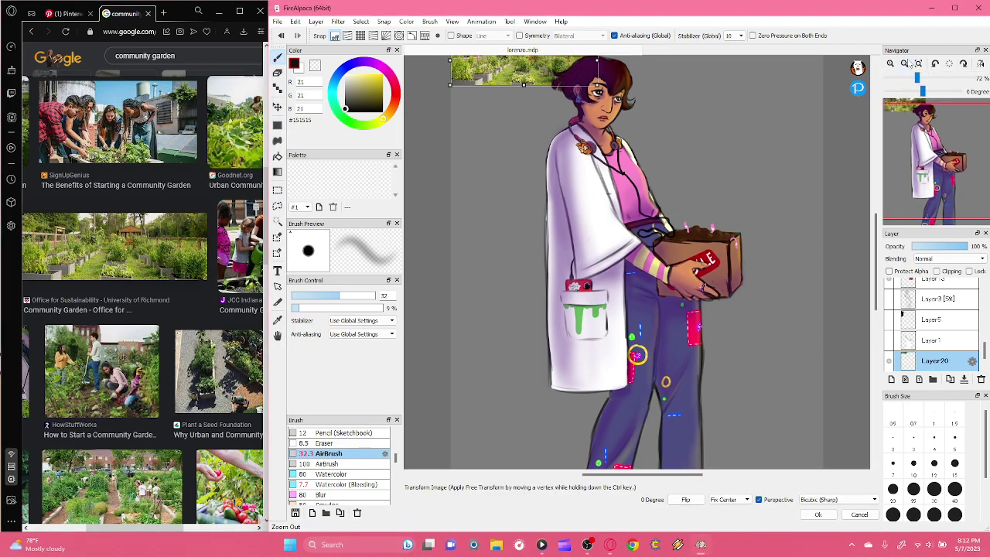
{"action": "left_click", "coordinate": [904, 63]}
{"action": "left_click_drag", "start_coordinate": [610, 142], "coordinate": [777, 197]}
{"action": "left_click_drag", "start_coordinate": [700, 150], "coordinate": [736, 253]}
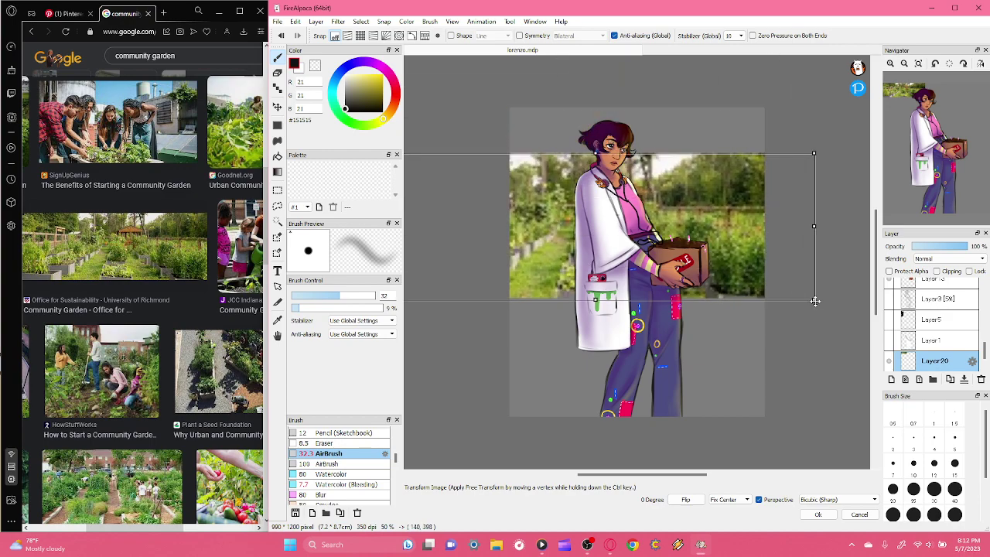
{"action": "left_click_drag", "start_coordinate": [812, 298], "coordinate": [977, 452]}
{"action": "left_click_drag", "start_coordinate": [824, 361], "coordinate": [830, 383]}
{"action": "key", "text": "Return"}
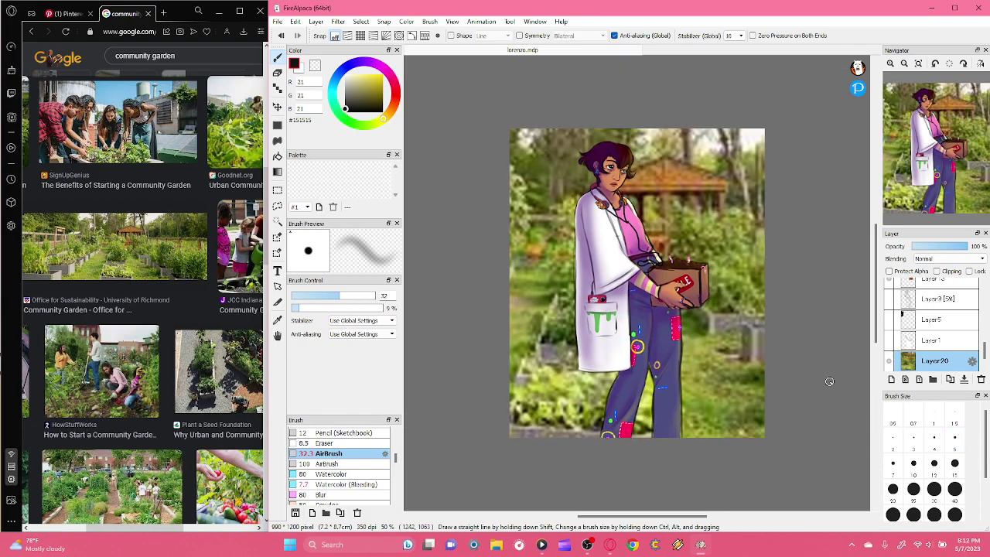
- Try to transform the garden photo further, then undo its enlargement
{"action": "key", "text": "ctrl"}
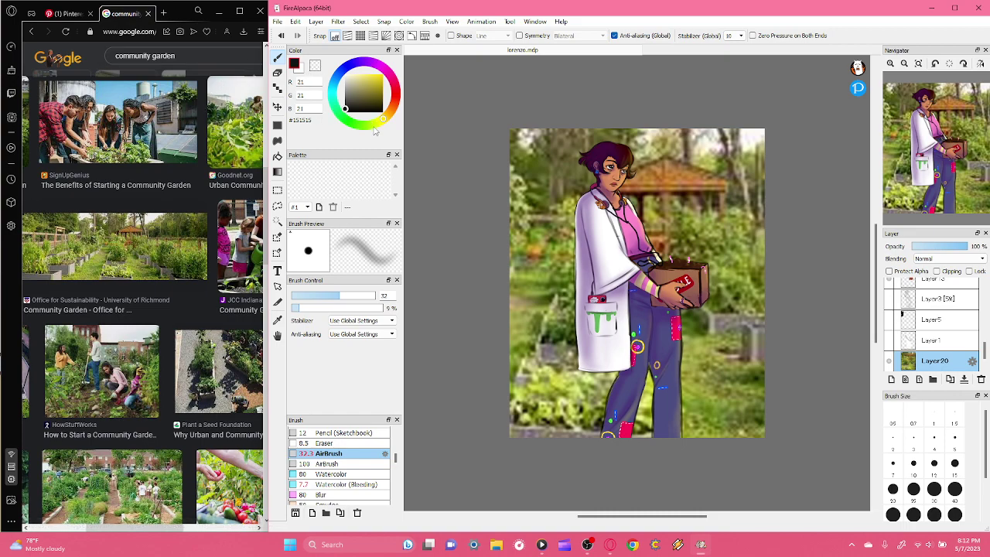
{"action": "key", "text": "ctrl+t"}
{"action": "left_click_drag", "start_coordinate": [610, 232], "coordinate": [628, 242]}
{"action": "key", "text": "ctrl+z"}
{"action": "key", "text": "ctrl+z"}
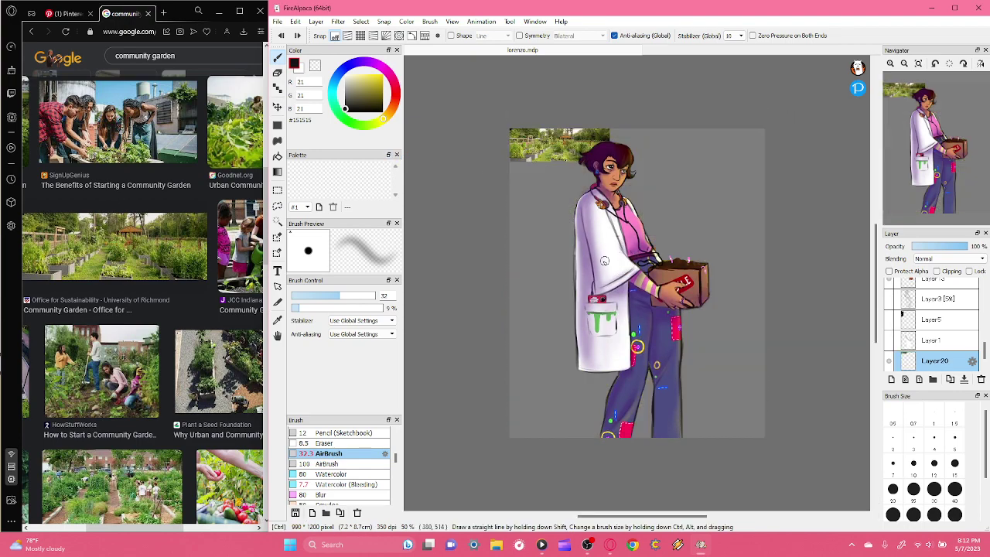
- Enlarge the garden photo with Transform and reposition it so it fills the canvas behind the figure, with the pavilion beside the box
{"action": "key", "text": "ctrl+t"}
{"action": "left_click", "coordinate": [904, 64]}
{"action": "left_click", "coordinate": [904, 64]}
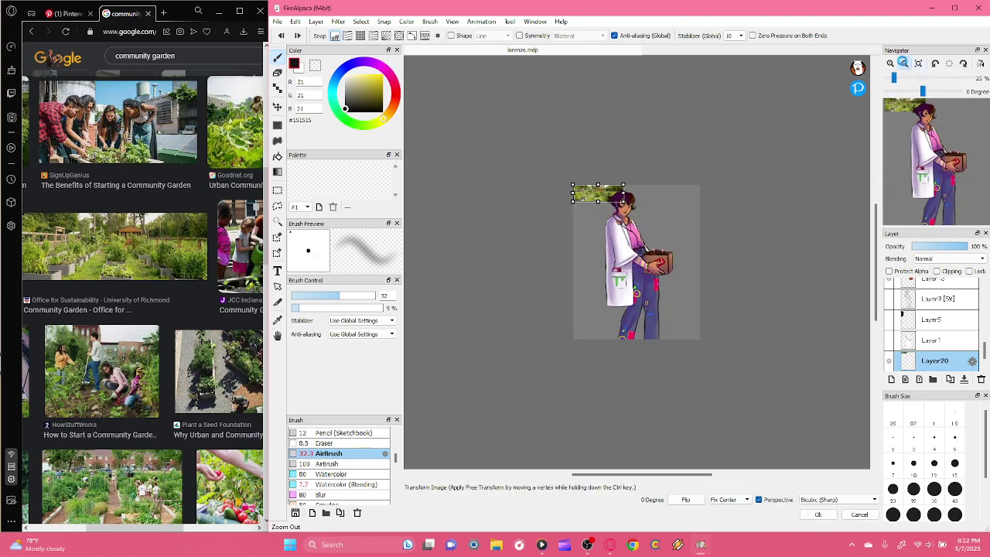
{"action": "left_click", "coordinate": [904, 64]}
{"action": "left_click_drag", "start_coordinate": [628, 210], "coordinate": [771, 217]}
{"action": "left_click_drag", "start_coordinate": [635, 271], "coordinate": [682, 277]}
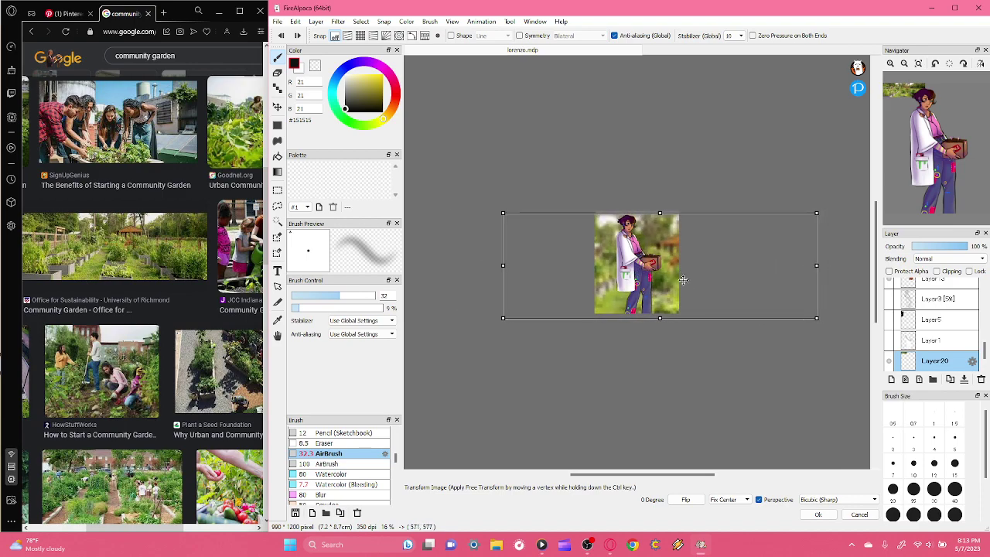
{"action": "left_click", "coordinate": [818, 514]}
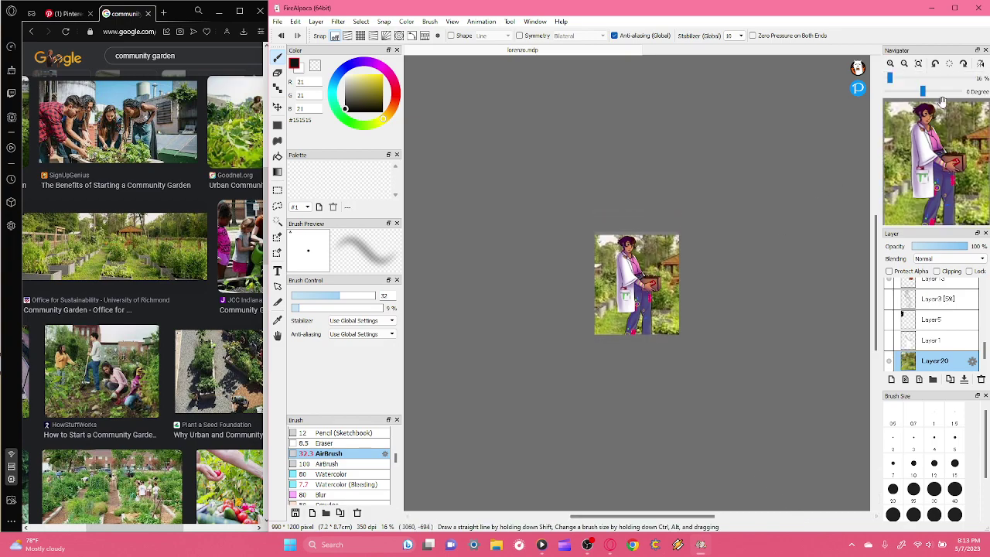
- Crop the canvas with a rectangular selection that excludes the bare grey strip above the garden photo
{"action": "left_click", "coordinate": [893, 66]}
{"action": "left_click", "coordinate": [893, 66]}
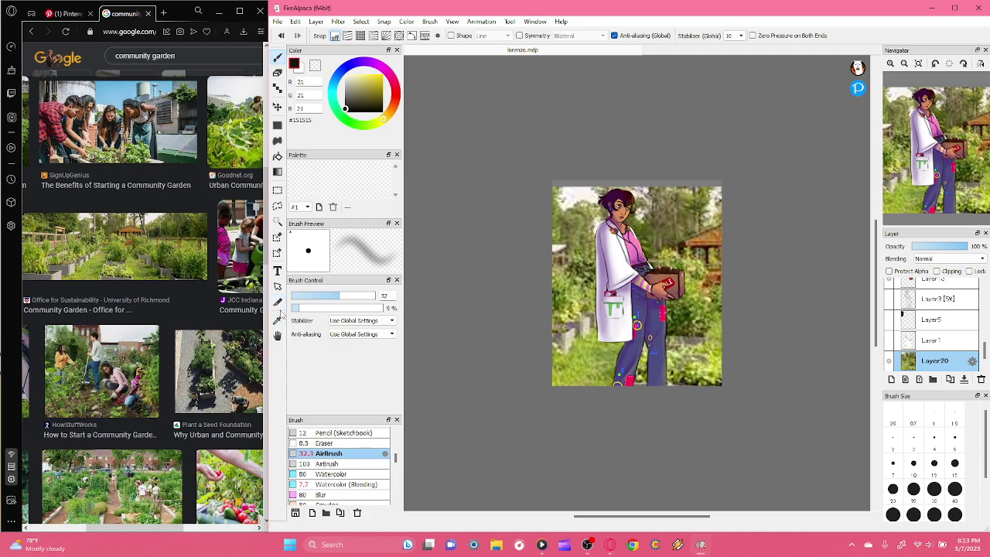
{"action": "left_click", "coordinate": [278, 190]}
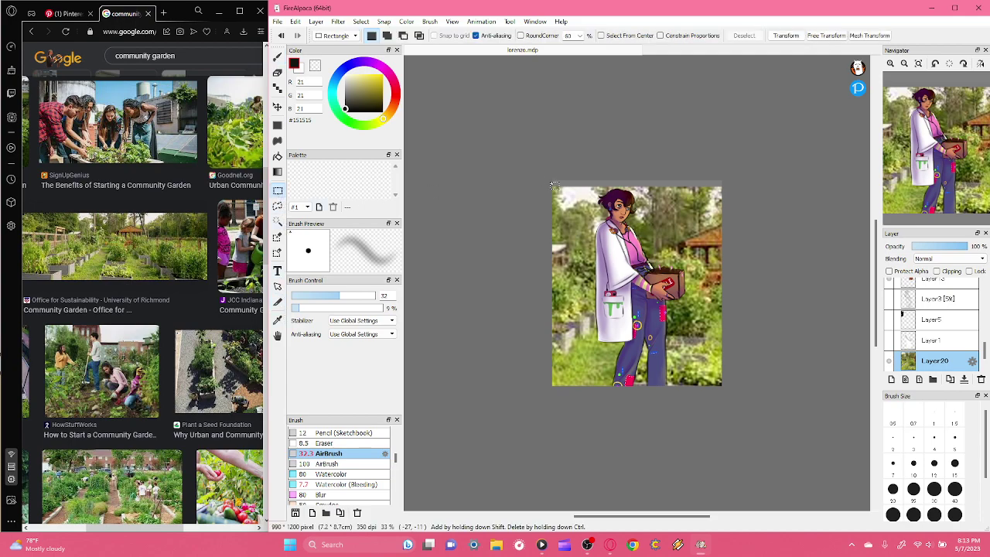
{"action": "left_click_drag", "start_coordinate": [555, 188], "coordinate": [727, 402]}
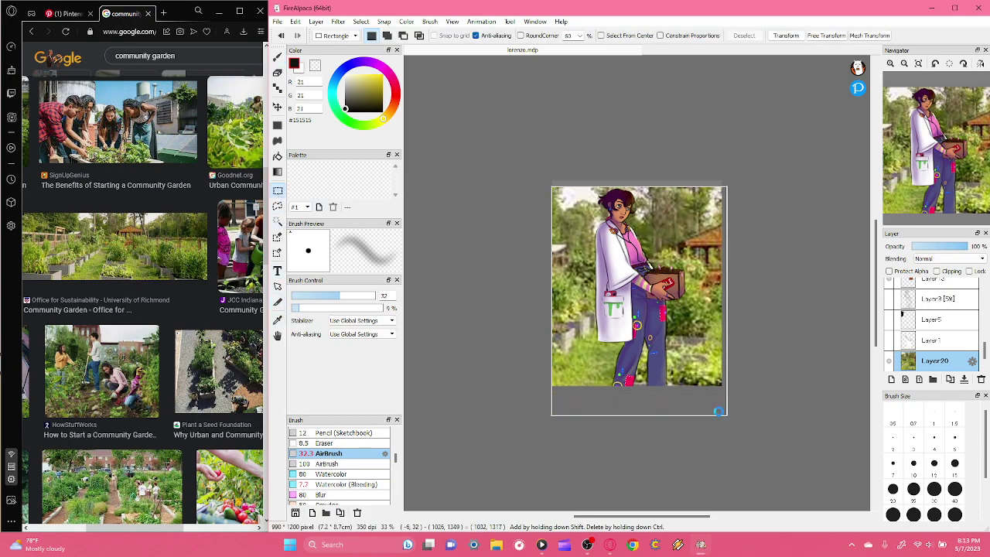
{"action": "left_click", "coordinate": [294, 20]}
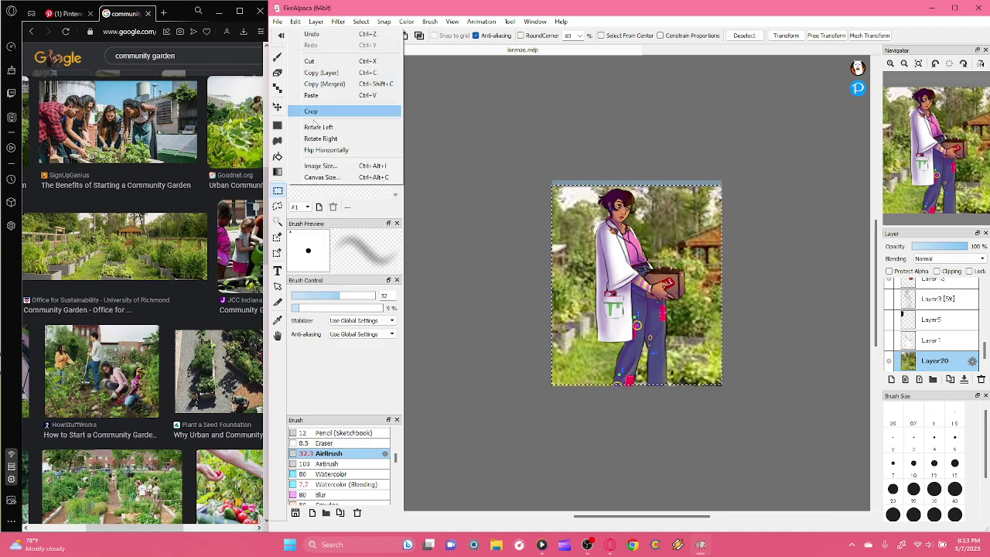
{"action": "left_click", "coordinate": [318, 116]}
{"action": "left_click", "coordinate": [588, 286]}
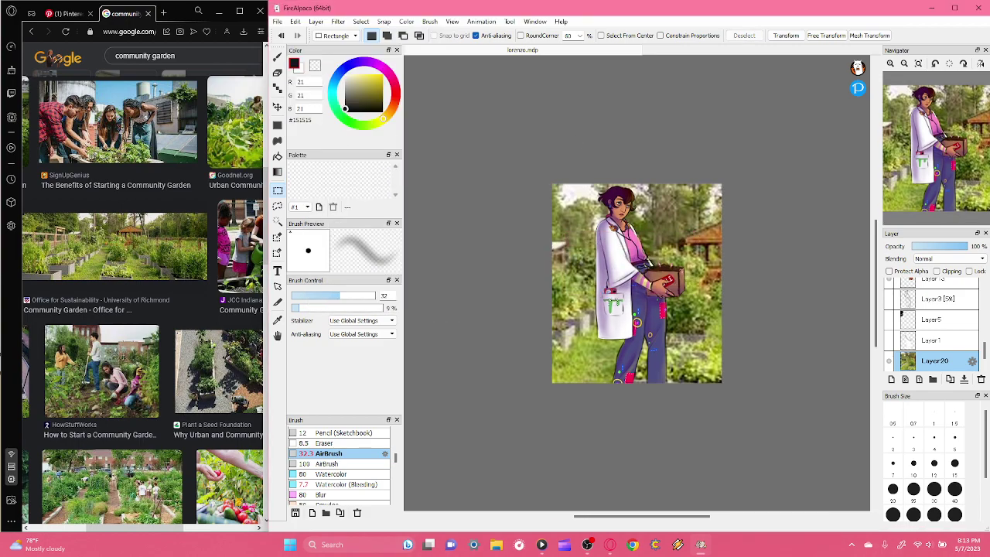
- Try to soften the garden photo by hand with the Blur brush at size 243, then undo the stroke
{"action": "mouse_move", "coordinate": [939, 145]}
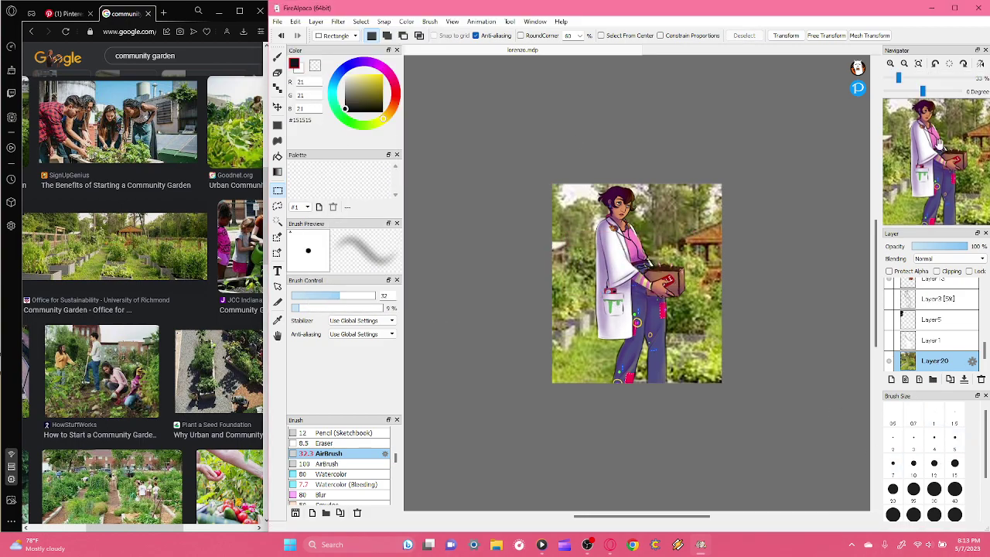
{"action": "left_click", "coordinate": [919, 65]}
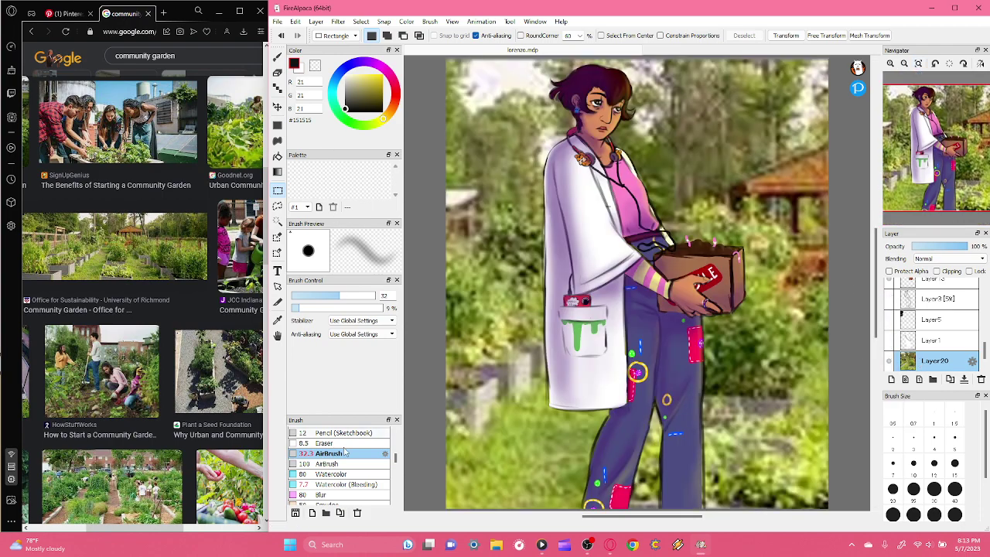
{"action": "left_click_drag", "start_coordinate": [395, 462], "coordinate": [398, 466]}
{"action": "scroll", "coordinate": [397, 468], "scroll_direction": "up", "scroll_amount": 1}
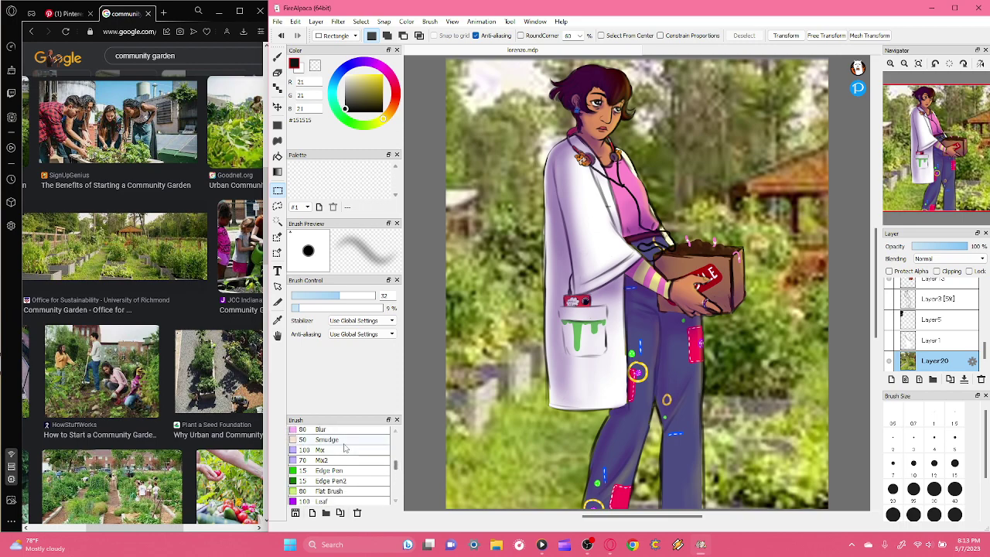
{"action": "left_click", "coordinate": [336, 431]}
{"action": "mouse_move", "coordinate": [364, 296]}
{"action": "left_mouse_down"}
{"action": "mouse_move", "coordinate": [433, 304]}
{"action": "mouse_move", "coordinate": [376, 313]}
{"action": "mouse_move", "coordinate": [386, 309]}
{"action": "left_mouse_up"}
{"action": "left_click_drag", "start_coordinate": [500, 163], "coordinate": [596, 228]}
{"action": "left_click", "coordinate": [494, 219]}
{"action": "left_click", "coordinate": [277, 58]}
{"action": "mouse_move", "coordinate": [532, 166]}
{"action": "left_mouse_down"}
{"action": "mouse_move", "coordinate": [494, 219]}
{"action": "mouse_move", "coordinate": [493, 160]}
{"action": "mouse_move", "coordinate": [519, 135]}
{"action": "mouse_move", "coordinate": [457, 77]}
{"action": "mouse_move", "coordinate": [472, 121]}
{"action": "left_mouse_up"}
{"action": "key", "text": "ctrl+z"}
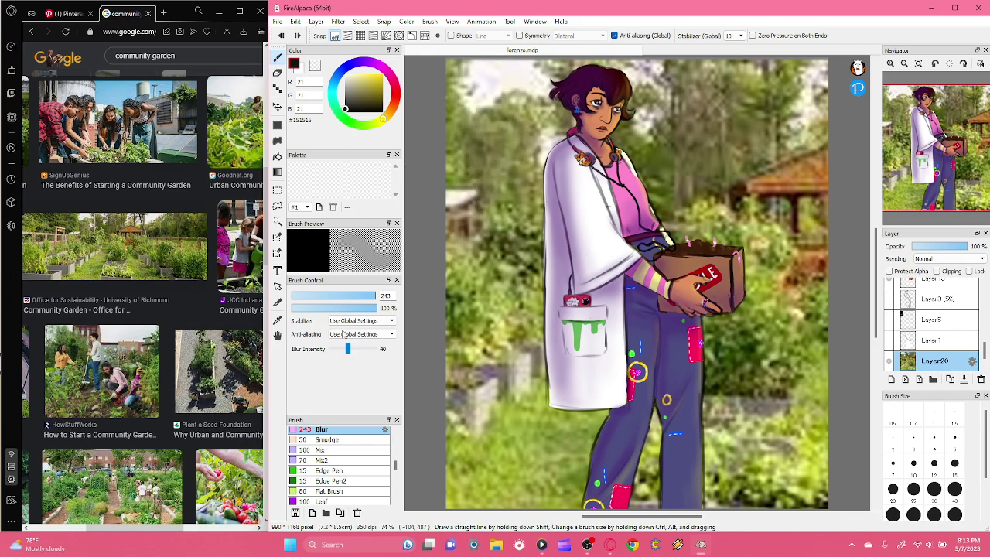
- Apply a Gaussian Blur of about 8.8 to the garden photo layer
{"action": "left_click", "coordinate": [338, 22]}
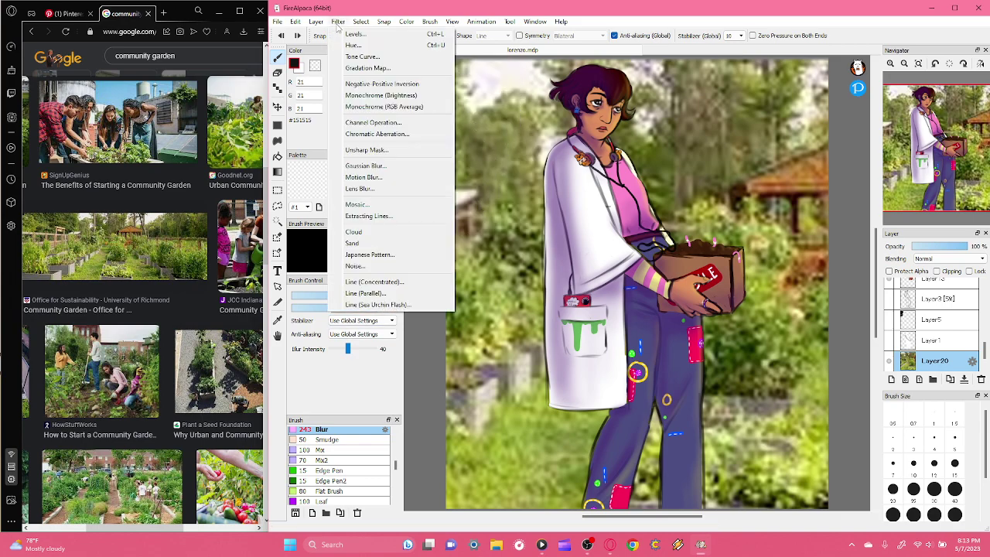
{"action": "mouse_move", "coordinate": [366, 28]}
{"action": "mouse_move", "coordinate": [317, 21]}
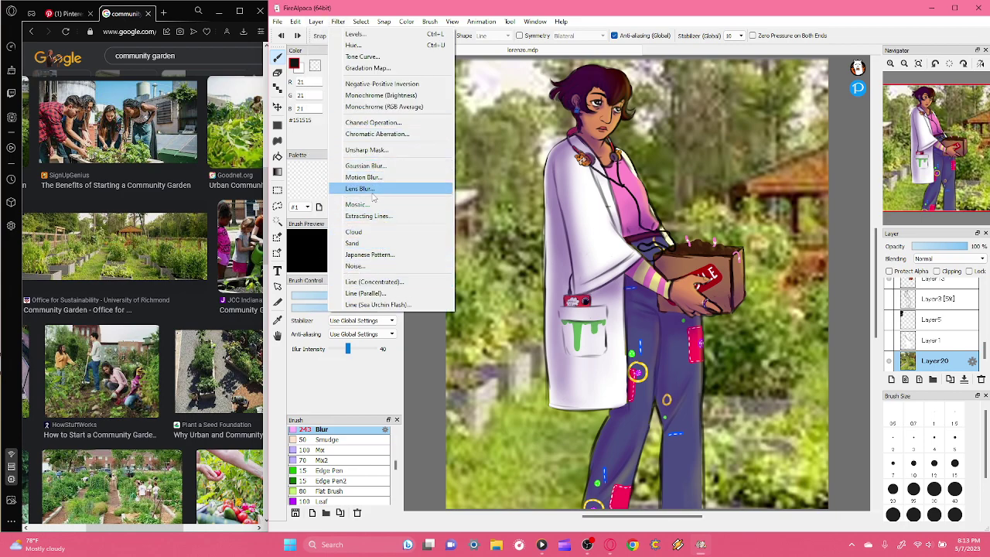
{"action": "left_click", "coordinate": [376, 167]}
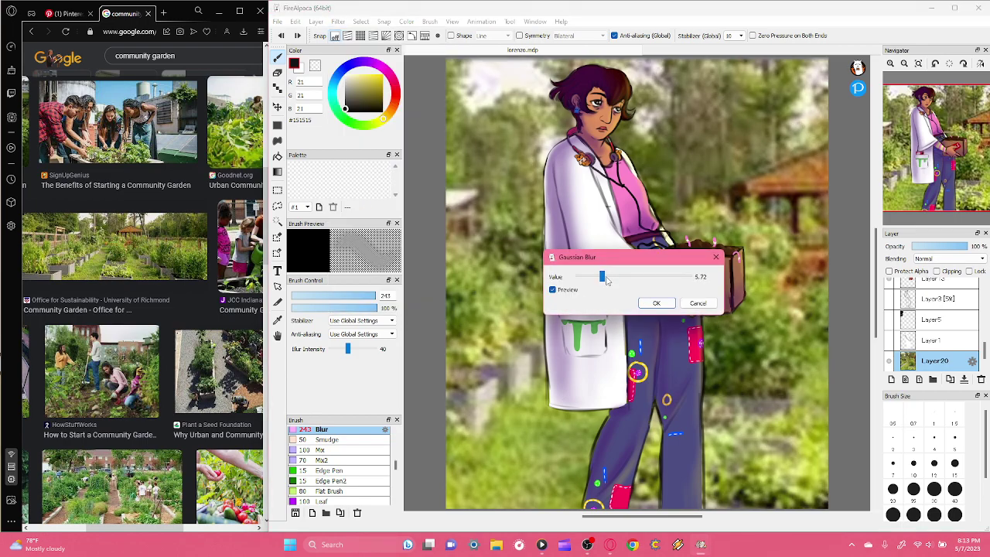
{"action": "left_click_drag", "start_coordinate": [621, 279], "coordinate": [639, 280]}
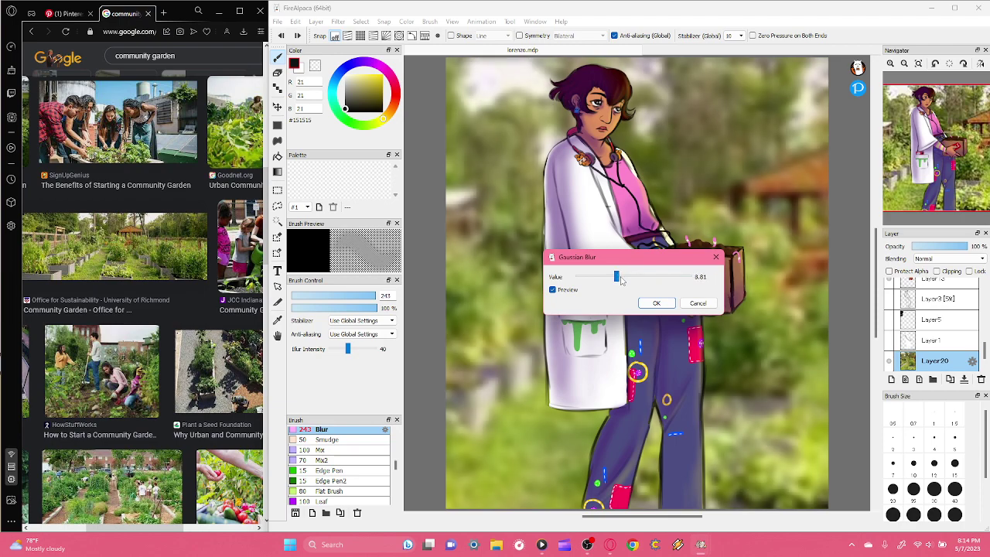
{"action": "left_click", "coordinate": [655, 303]}
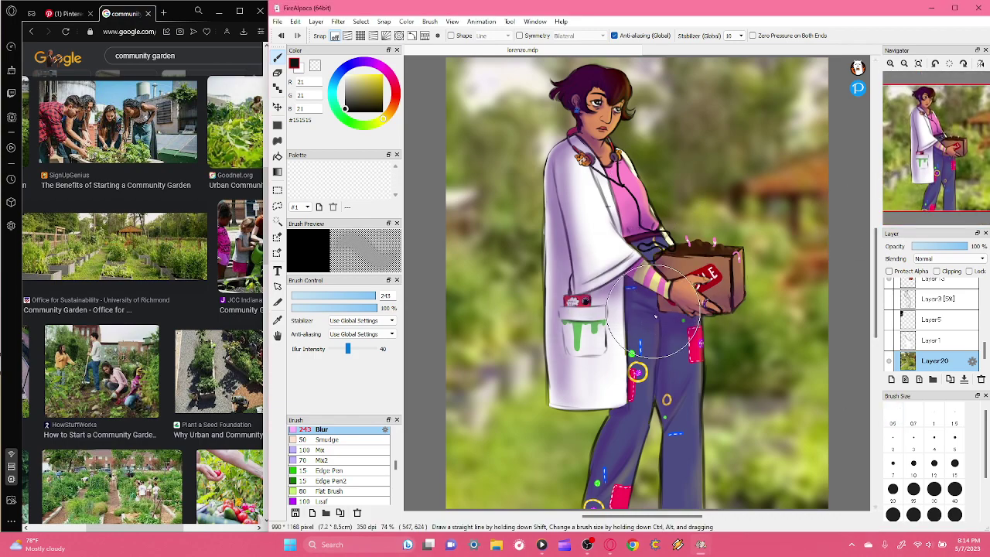
- On a new layer above the garden photo, paint scalloped bushes in both lower corners using green #1D771F and the Pen at size 93
{"action": "left_click", "coordinate": [891, 379]}
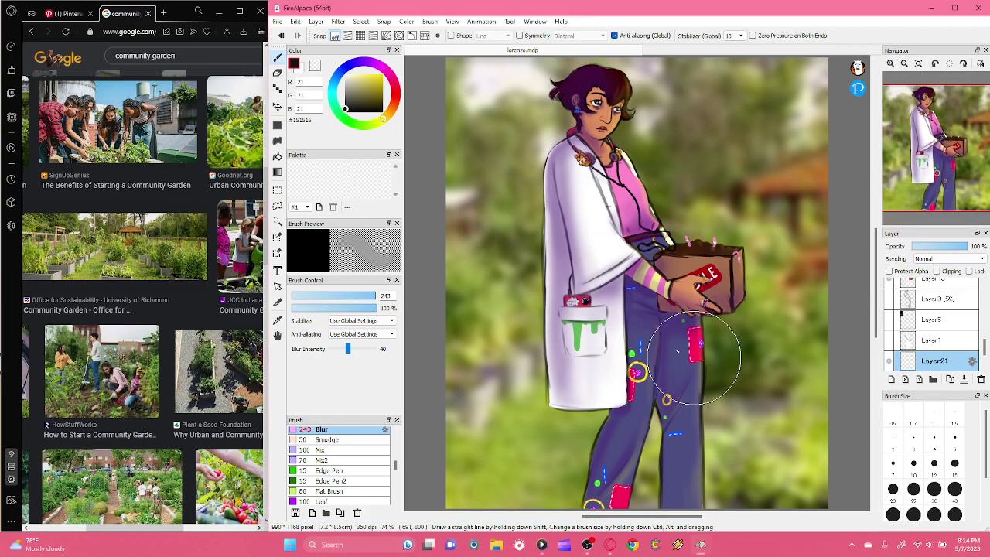
{"action": "left_click_drag", "start_coordinate": [354, 129], "coordinate": [344, 110]}
{"action": "left_click", "coordinate": [376, 98]}
{"action": "mouse_move", "coordinate": [353, 294]}
{"action": "left_mouse_down"}
{"action": "mouse_move", "coordinate": [332, 295]}
{"action": "mouse_move", "coordinate": [372, 296]}
{"action": "mouse_move", "coordinate": [361, 296]}
{"action": "left_mouse_up"}
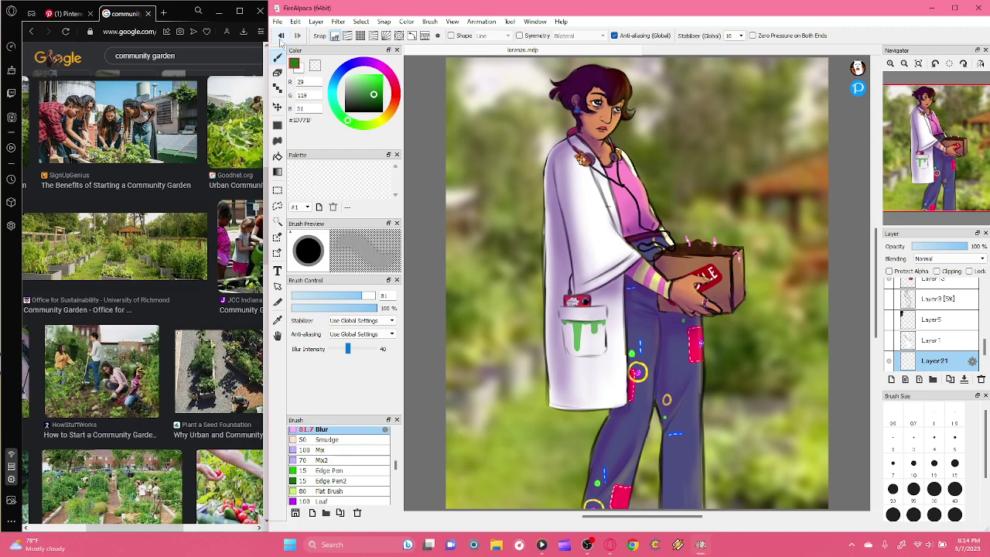
{"action": "left_click_drag", "start_coordinate": [396, 466], "coordinate": [379, 429]}
{"action": "left_click", "coordinate": [355, 435]}
{"action": "mouse_move", "coordinate": [500, 438]}
{"action": "left_mouse_down"}
{"action": "mouse_move", "coordinate": [469, 468]}
{"action": "mouse_move", "coordinate": [452, 441]}
{"action": "left_mouse_up"}
{"action": "key", "text": "ctrl+z"}
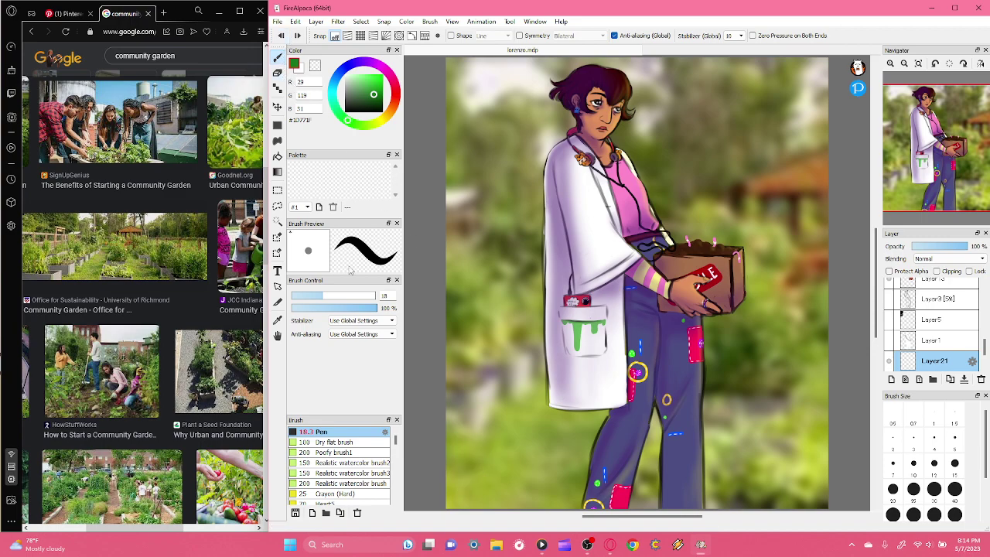
{"action": "left_click_drag", "start_coordinate": [349, 296], "coordinate": [372, 296]}
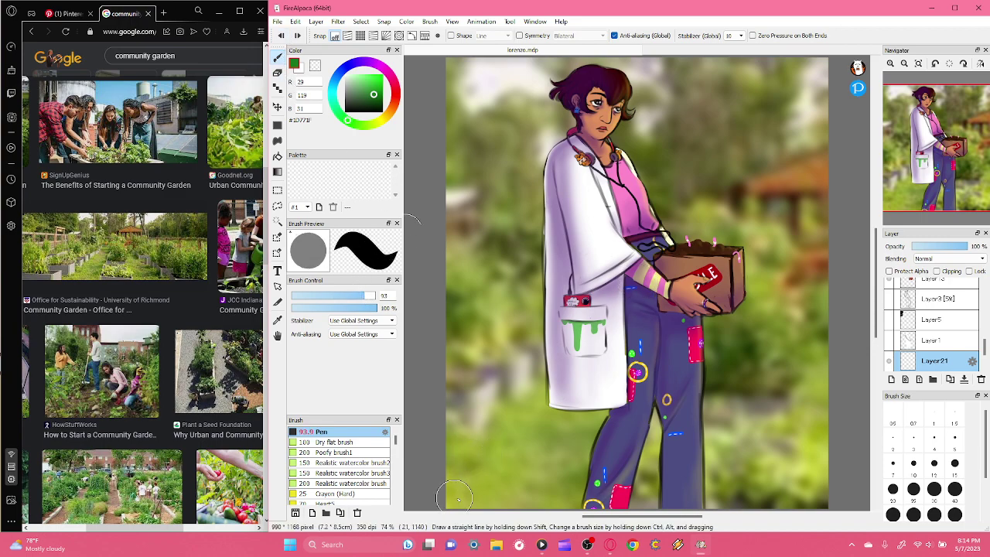
{"action": "mouse_move", "coordinate": [800, 501]}
{"action": "left_mouse_down"}
{"action": "mouse_move", "coordinate": [818, 466]}
{"action": "mouse_move", "coordinate": [768, 487]}
{"action": "mouse_move", "coordinate": [764, 500]}
{"action": "mouse_move", "coordinate": [779, 467]}
{"action": "mouse_move", "coordinate": [806, 440]}
{"action": "mouse_move", "coordinate": [826, 455]}
{"action": "mouse_move", "coordinate": [751, 502]}
{"action": "mouse_move", "coordinate": [771, 450]}
{"action": "mouse_move", "coordinate": [828, 409]}
{"action": "mouse_move", "coordinate": [824, 431]}
{"action": "mouse_move", "coordinate": [801, 418]}
{"action": "mouse_move", "coordinate": [771, 478]}
{"action": "mouse_move", "coordinate": [745, 497]}
{"action": "mouse_move", "coordinate": [779, 481]}
{"action": "left_mouse_up"}
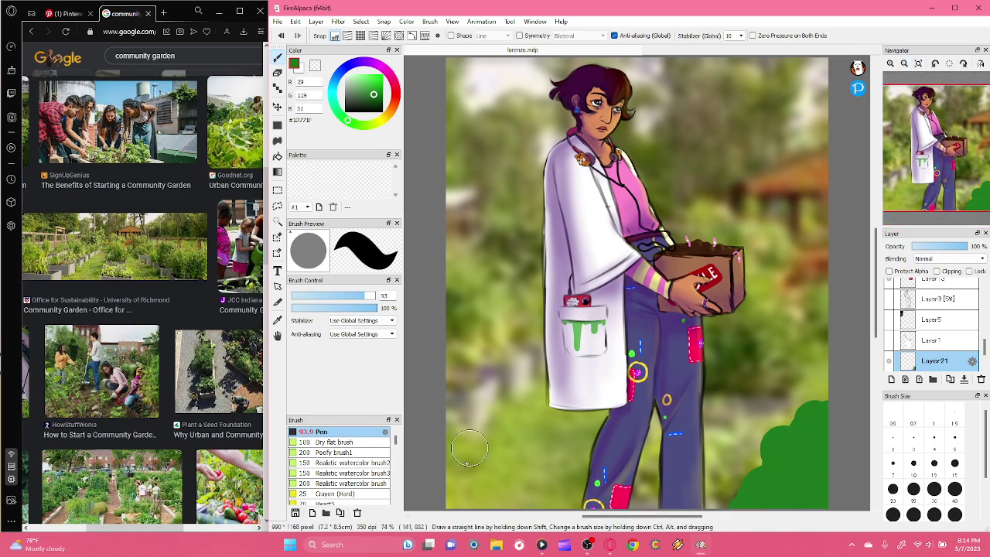
{"action": "mouse_move", "coordinate": [441, 484]}
{"action": "left_mouse_down"}
{"action": "mouse_move", "coordinate": [477, 516]}
{"action": "mouse_move", "coordinate": [449, 488]}
{"action": "mouse_move", "coordinate": [440, 454]}
{"action": "mouse_move", "coordinate": [493, 511]}
{"action": "mouse_move", "coordinate": [481, 497]}
{"action": "mouse_move", "coordinate": [503, 500]}
{"action": "mouse_move", "coordinate": [444, 450]}
{"action": "mouse_move", "coordinate": [472, 466]}
{"action": "mouse_move", "coordinate": [438, 437]}
{"action": "left_mouse_up"}
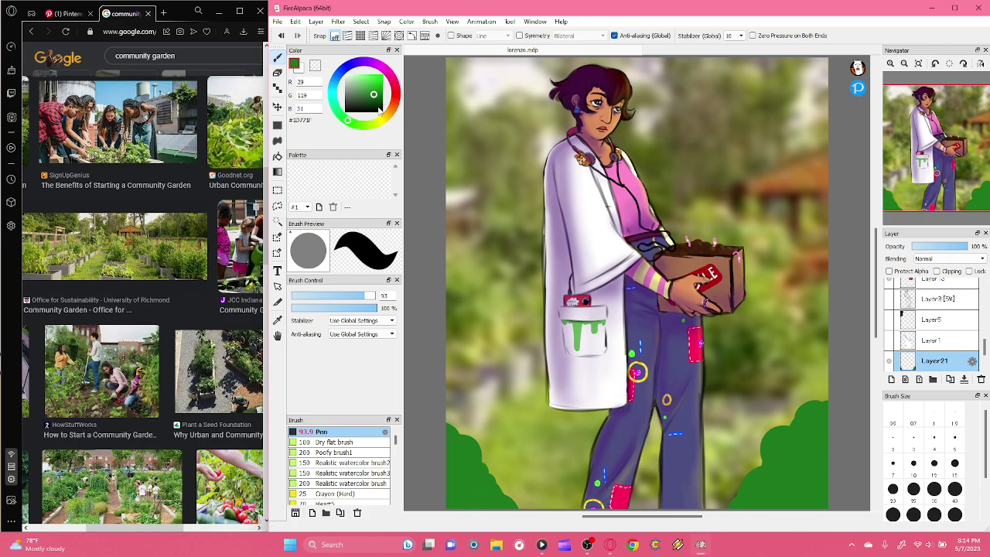
- Protect the bush layer's alpha and paint darker green (RGB 15, 88, 17) shading over both bushes with the Pen
{"action": "left_click", "coordinate": [376, 100]}
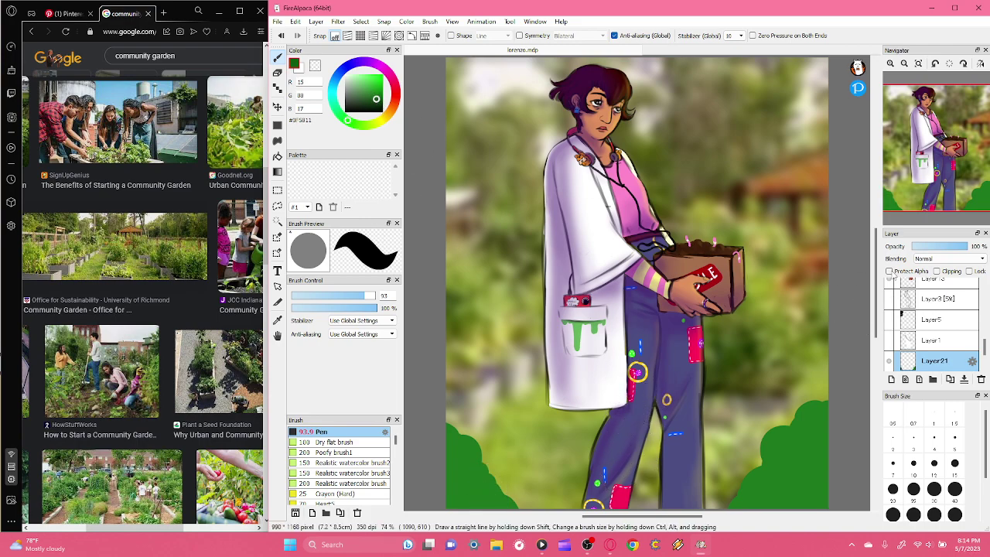
{"action": "left_click", "coordinate": [888, 270]}
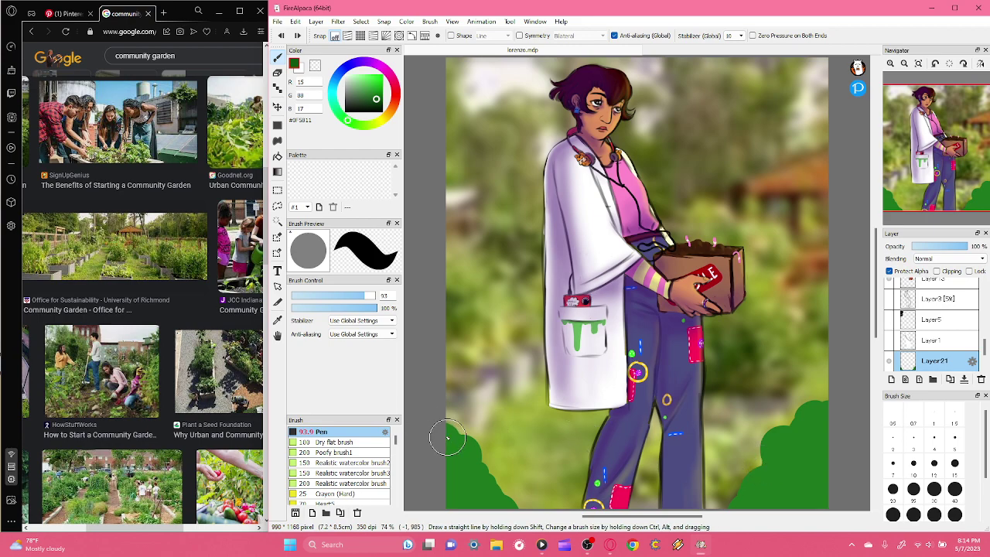
{"action": "mouse_move", "coordinate": [438, 415]}
{"action": "left_mouse_down"}
{"action": "mouse_move", "coordinate": [437, 439]}
{"action": "mouse_move", "coordinate": [451, 441]}
{"action": "mouse_move", "coordinate": [453, 492]}
{"action": "mouse_move", "coordinate": [477, 513]}
{"action": "mouse_move", "coordinate": [469, 517]}
{"action": "mouse_move", "coordinate": [443, 428]}
{"action": "left_mouse_up"}
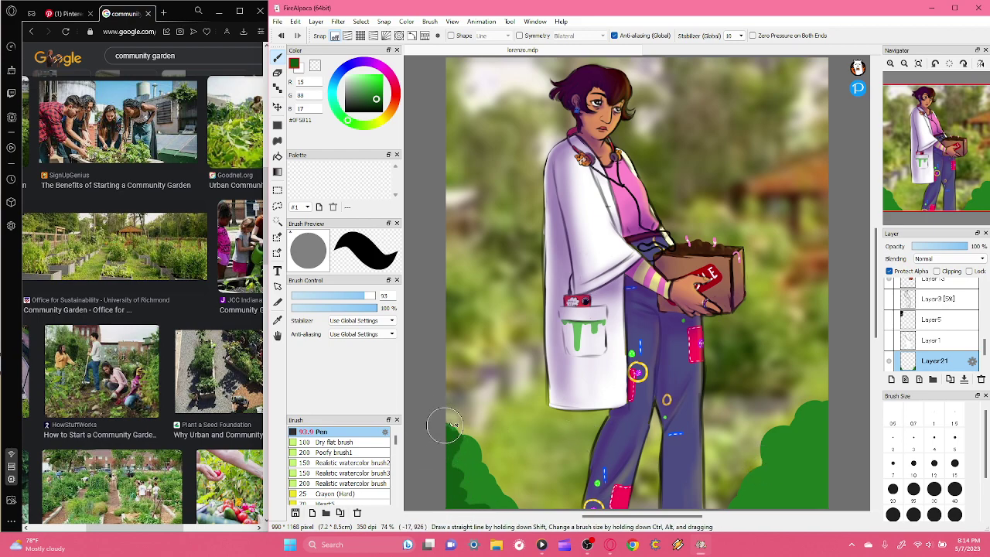
{"action": "mouse_move", "coordinate": [746, 503]}
{"action": "left_mouse_down"}
{"action": "mouse_move", "coordinate": [765, 483]}
{"action": "mouse_move", "coordinate": [764, 440]}
{"action": "mouse_move", "coordinate": [788, 435]}
{"action": "mouse_move", "coordinate": [811, 407]}
{"action": "mouse_move", "coordinate": [725, 507]}
{"action": "mouse_move", "coordinate": [735, 518]}
{"action": "mouse_move", "coordinate": [724, 502]}
{"action": "mouse_move", "coordinate": [750, 486]}
{"action": "mouse_move", "coordinate": [748, 514]}
{"action": "mouse_move", "coordinate": [800, 424]}
{"action": "left_mouse_up"}
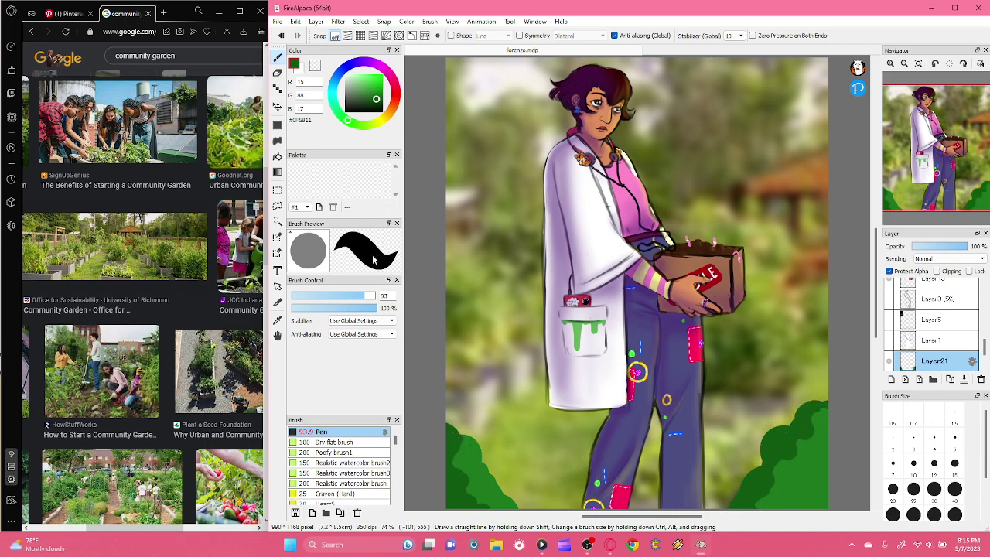
- Soften the bush shading with the AirBrush at size 46, using the bushes' sampled green and darker greens #0D5F0D and #083C08
{"action": "left_click_drag", "start_coordinate": [396, 440], "coordinate": [396, 457]}
{"action": "left_click", "coordinate": [374, 469]}
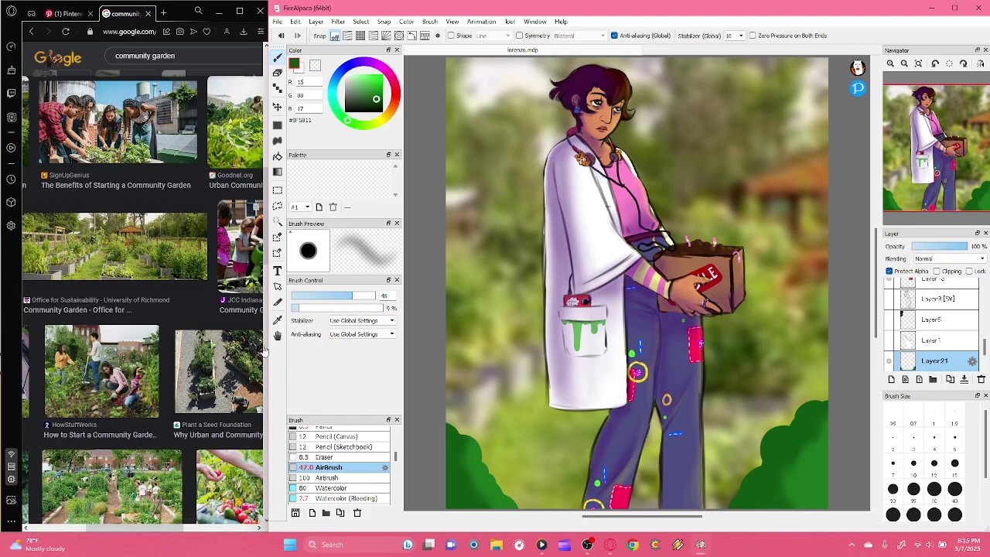
{"action": "left_click", "coordinate": [279, 322]}
{"action": "left_click", "coordinate": [472, 456]}
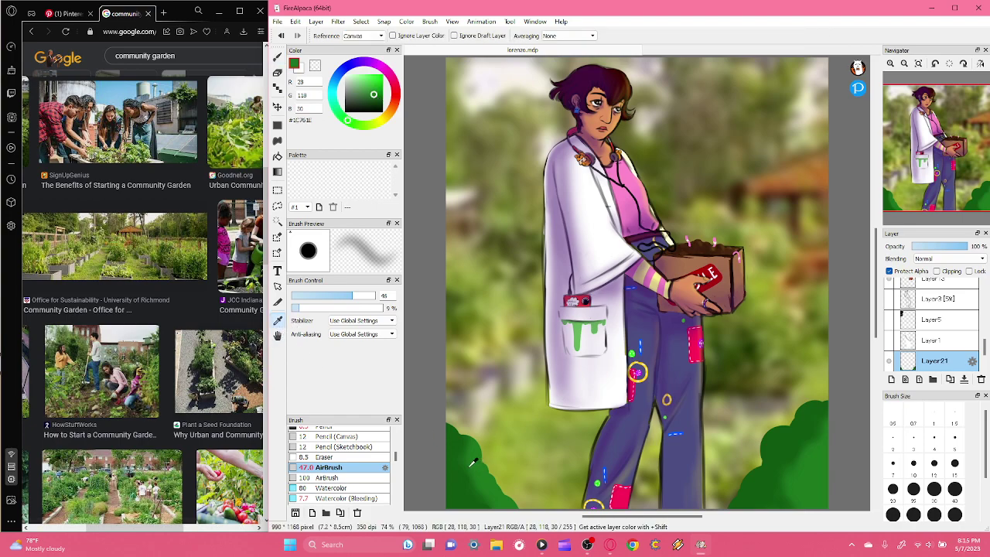
{"action": "left_click", "coordinate": [276, 58]}
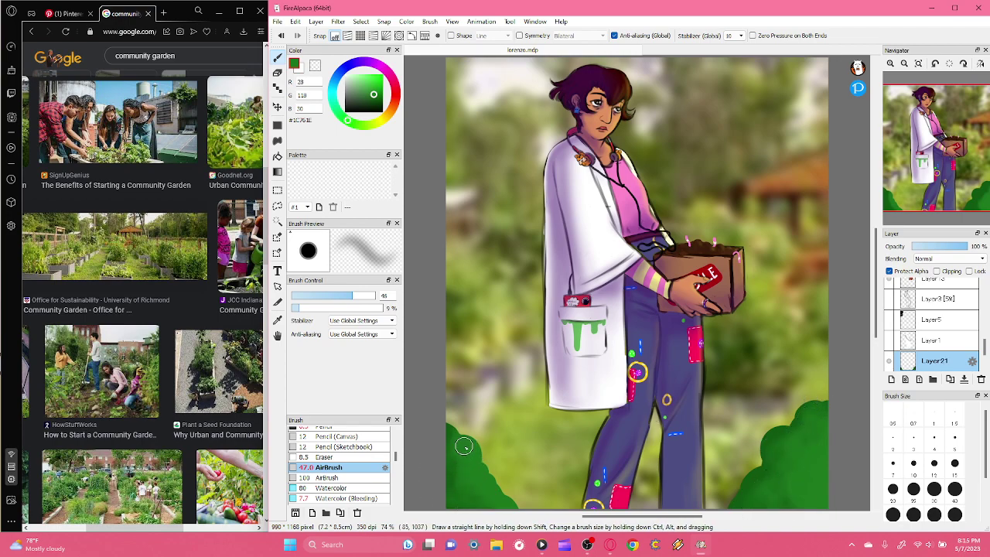
{"action": "left_click", "coordinate": [375, 102]}
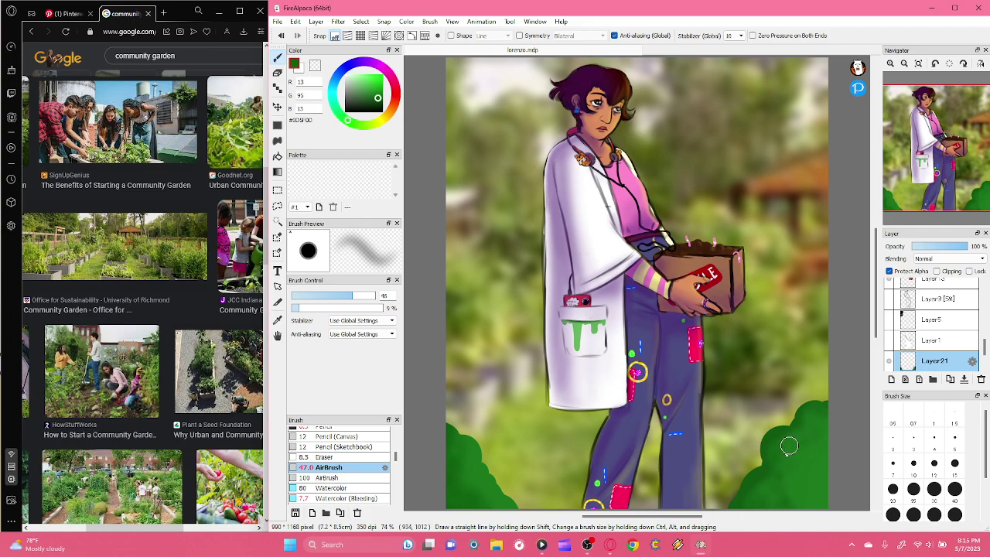
{"action": "left_click", "coordinate": [378, 106]}
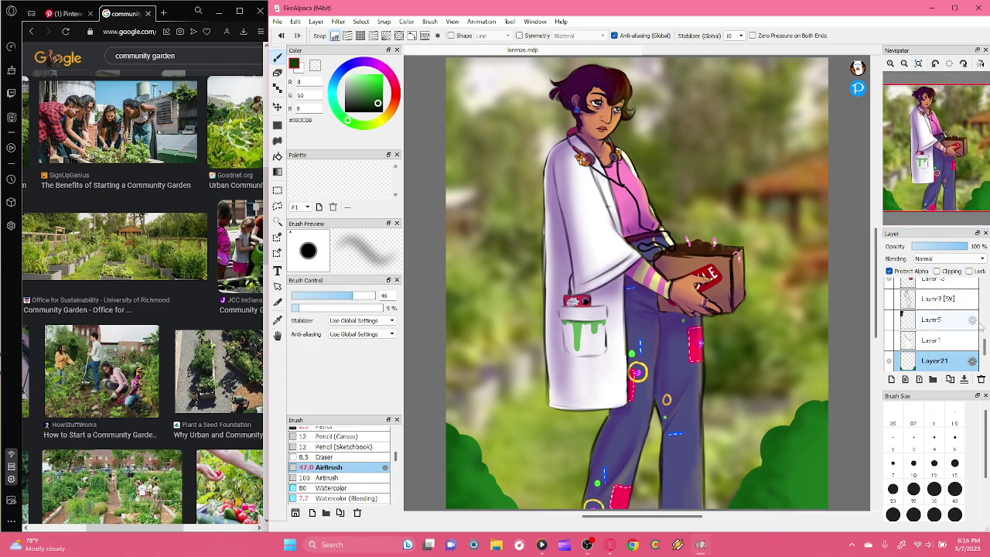
- Raise the opacity of the purple shadow layer, Layer18, to 100%
{"action": "left_click_drag", "start_coordinate": [984, 346], "coordinate": [984, 290]}
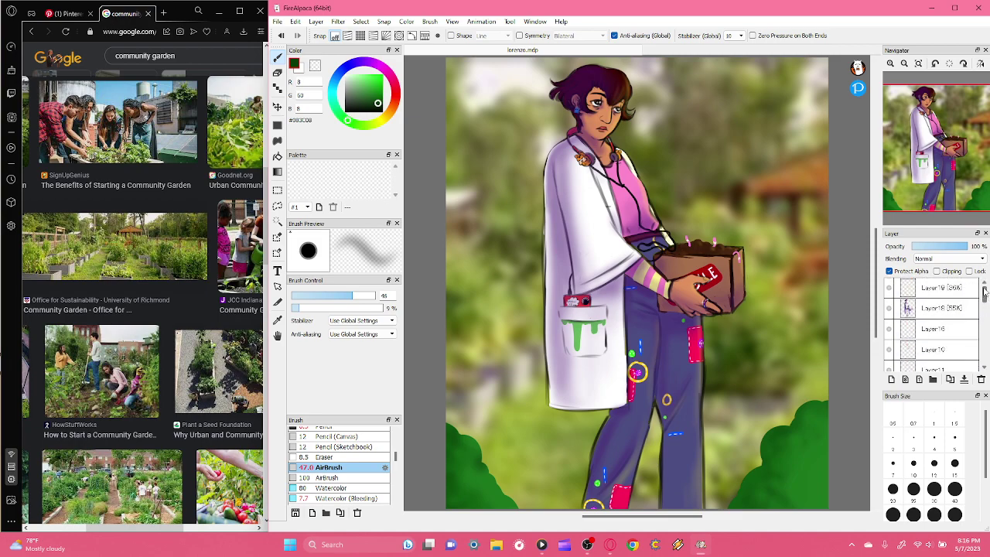
{"action": "left_click", "coordinate": [917, 291]}
{"action": "left_click", "coordinate": [934, 308]}
{"action": "left_click_drag", "start_coordinate": [945, 246], "coordinate": [976, 246]}
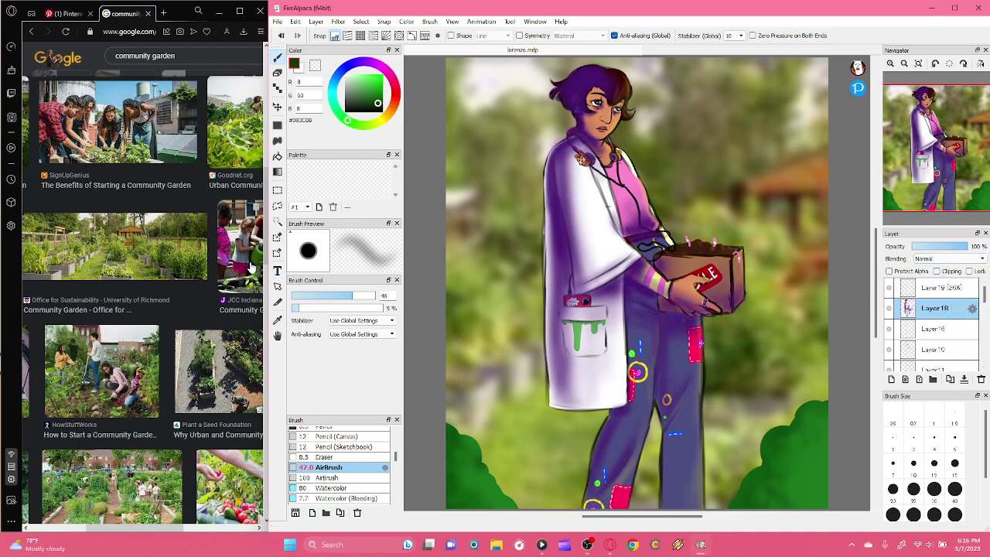
- On Layer18, airbrush shadows over both bushes with the hair's sampled purple #45146C, and reduce the layer's opacity to 55%
{"action": "left_click", "coordinate": [277, 320]}
{"action": "left_click", "coordinate": [574, 91]}
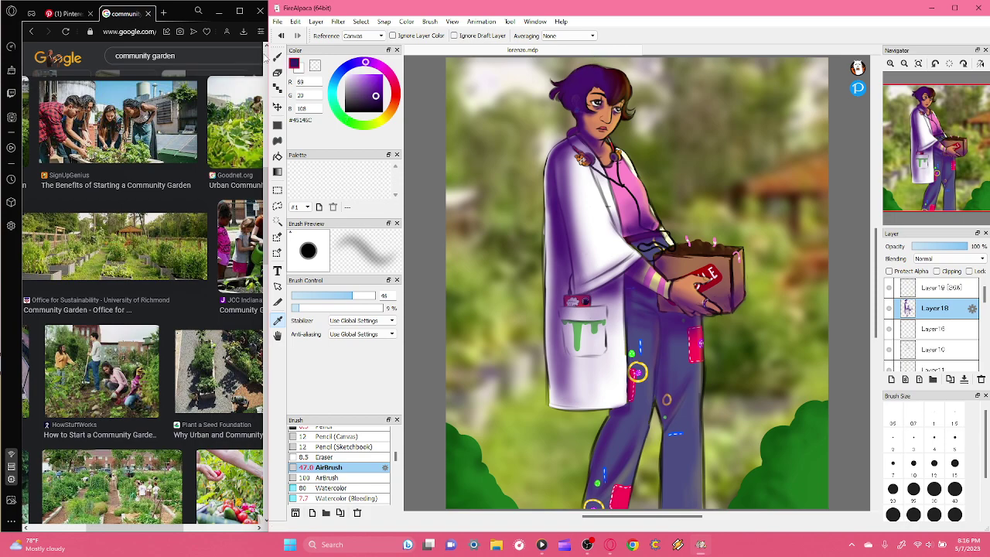
{"action": "left_click", "coordinate": [276, 57]}
{"action": "left_click_drag", "start_coordinate": [457, 418], "coordinate": [440, 451]}
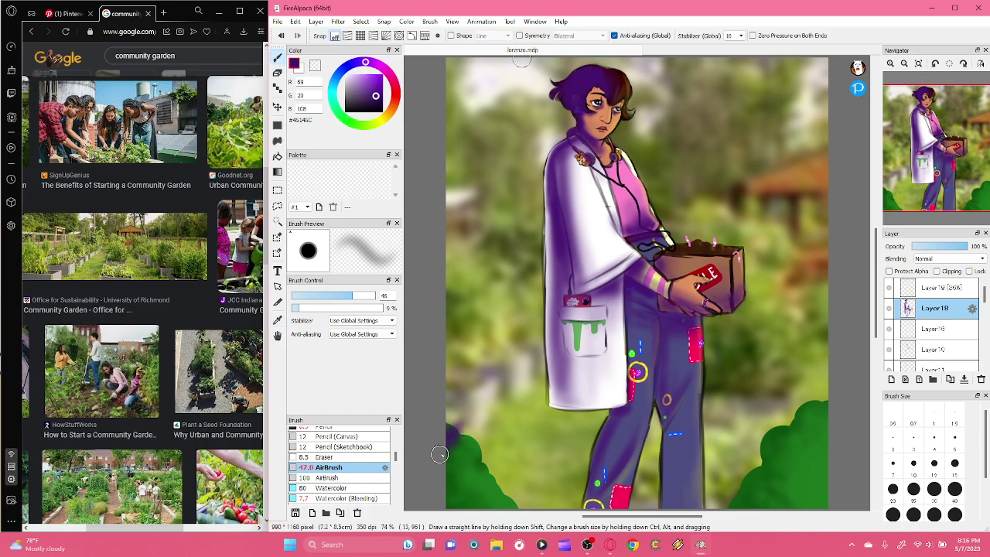
{"action": "left_click", "coordinate": [281, 37]}
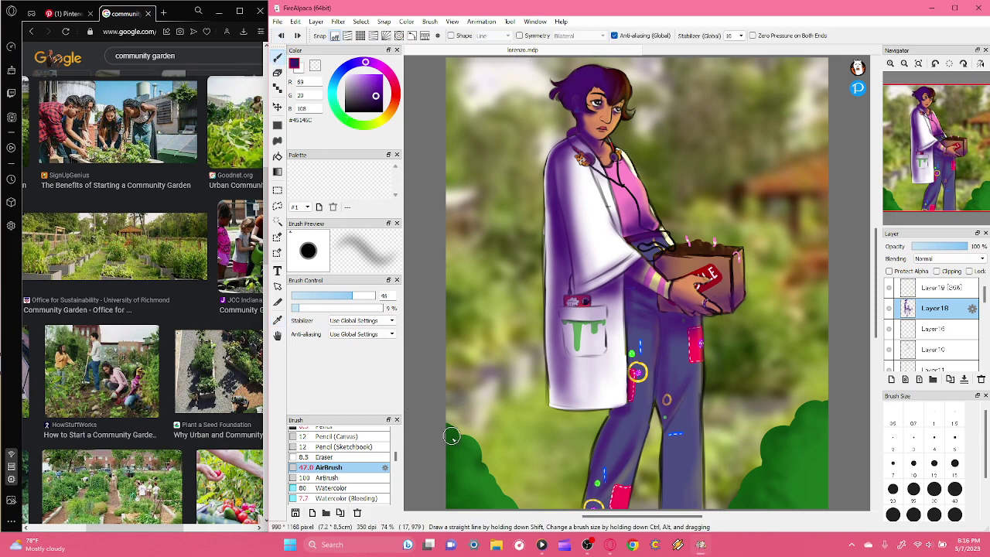
{"action": "mouse_move", "coordinate": [450, 449]}
{"action": "left_mouse_down"}
{"action": "mouse_move", "coordinate": [469, 499]}
{"action": "mouse_move", "coordinate": [457, 472]}
{"action": "mouse_move", "coordinate": [469, 444]}
{"action": "mouse_move", "coordinate": [460, 498]}
{"action": "mouse_move", "coordinate": [446, 501]}
{"action": "mouse_move", "coordinate": [448, 512]}
{"action": "mouse_move", "coordinate": [478, 489]}
{"action": "mouse_move", "coordinate": [477, 463]}
{"action": "left_mouse_up"}
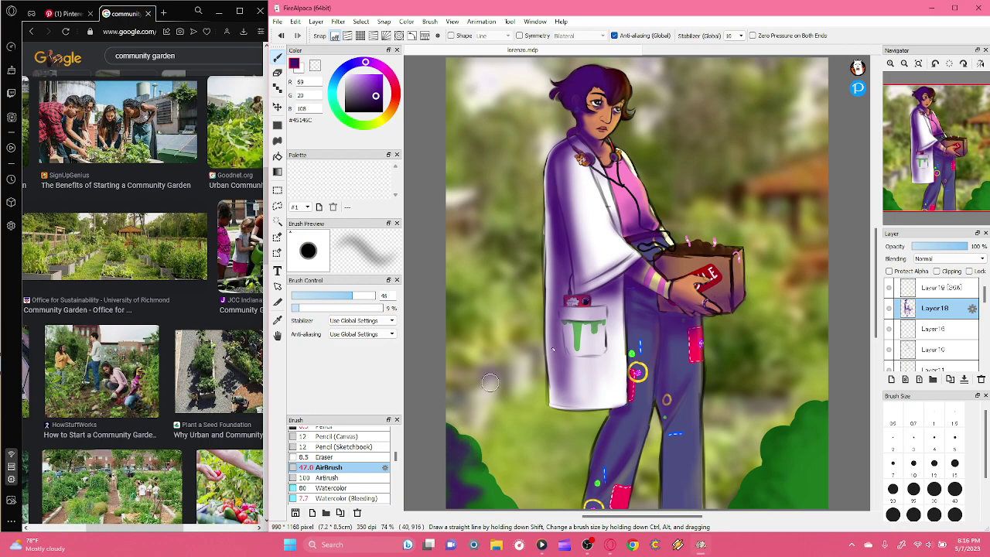
{"action": "mouse_move", "coordinate": [770, 480]}
{"action": "left_mouse_down"}
{"action": "mouse_move", "coordinate": [741, 500]}
{"action": "mouse_move", "coordinate": [772, 473]}
{"action": "mouse_move", "coordinate": [769, 451]}
{"action": "mouse_move", "coordinate": [791, 464]}
{"action": "mouse_move", "coordinate": [779, 488]}
{"action": "mouse_move", "coordinate": [808, 486]}
{"action": "left_mouse_up"}
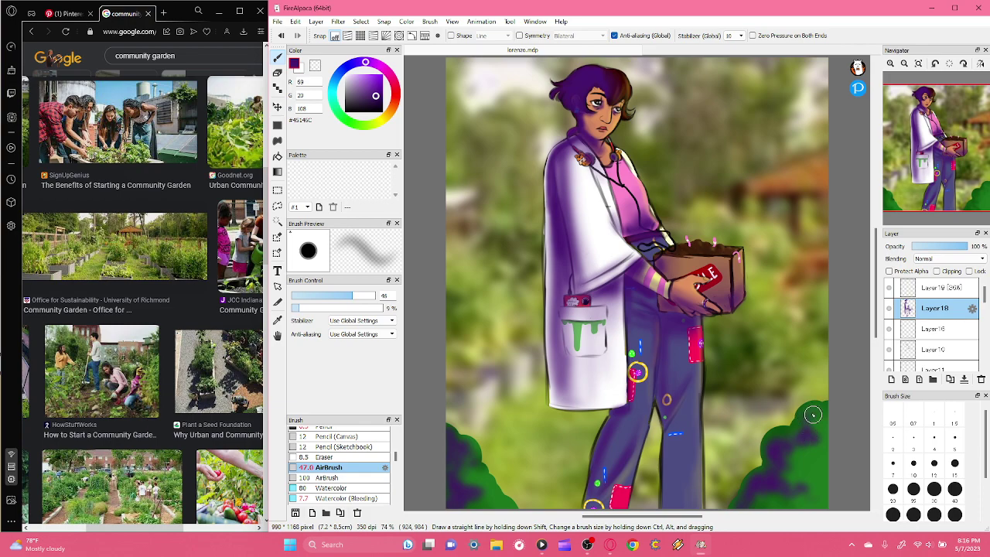
{"action": "left_click_drag", "start_coordinate": [928, 250], "coordinate": [941, 248]}
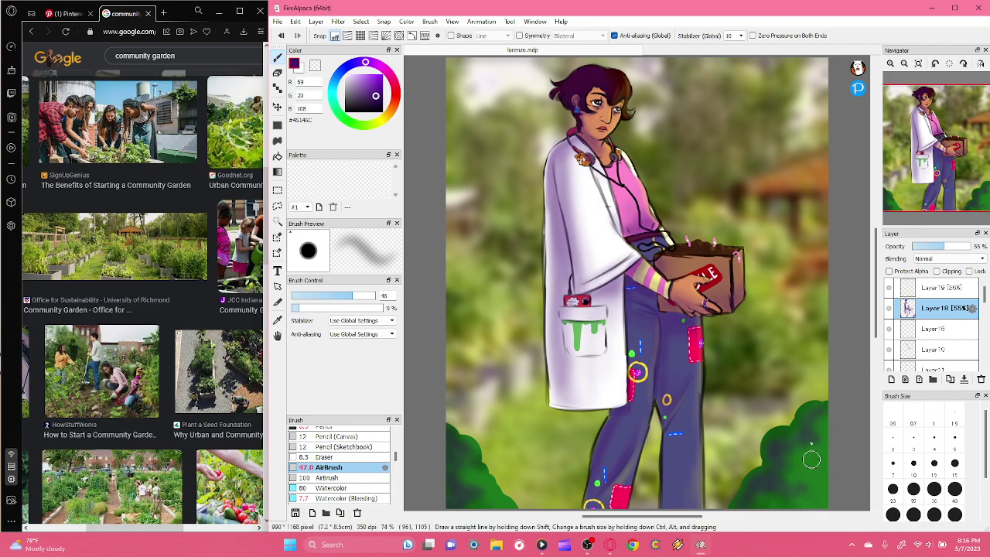
- Airbrush golden-yellow highlights over both bushes on the lighting layer, Layer19, at 100% opacity, and lower the layer's opacity to 36%
{"action": "mouse_move", "coordinate": [926, 70]}
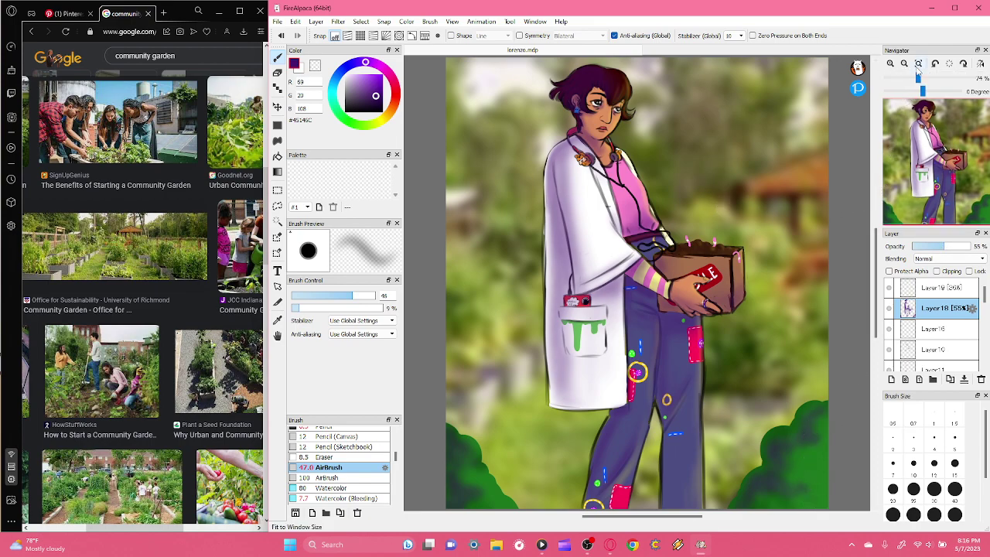
{"action": "left_click", "coordinate": [914, 334]}
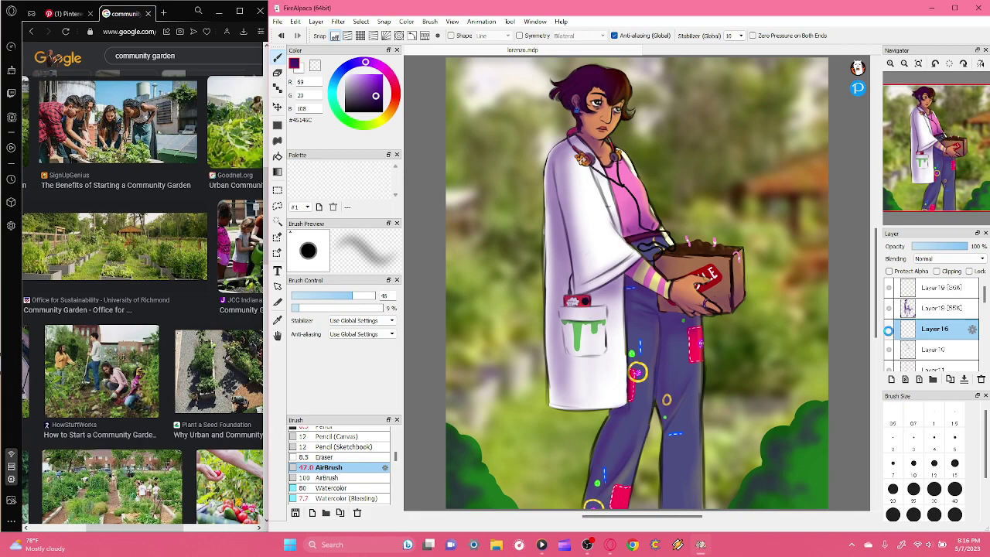
{"action": "left_click", "coordinate": [889, 288]}
{"action": "left_click", "coordinate": [889, 287]}
{"action": "left_click", "coordinate": [930, 288]}
{"action": "left_click_drag", "start_coordinate": [950, 248], "coordinate": [968, 248]}
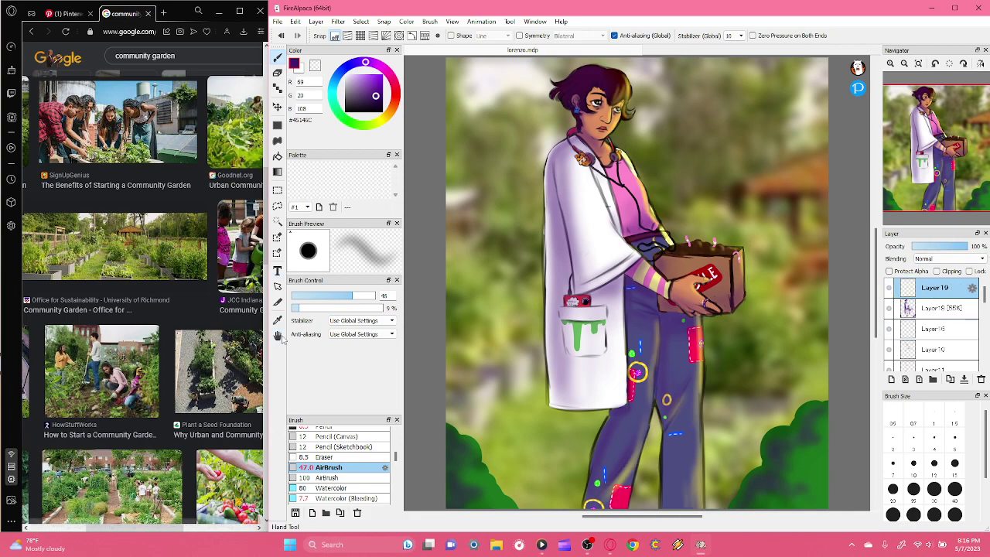
{"action": "left_click", "coordinate": [278, 320]}
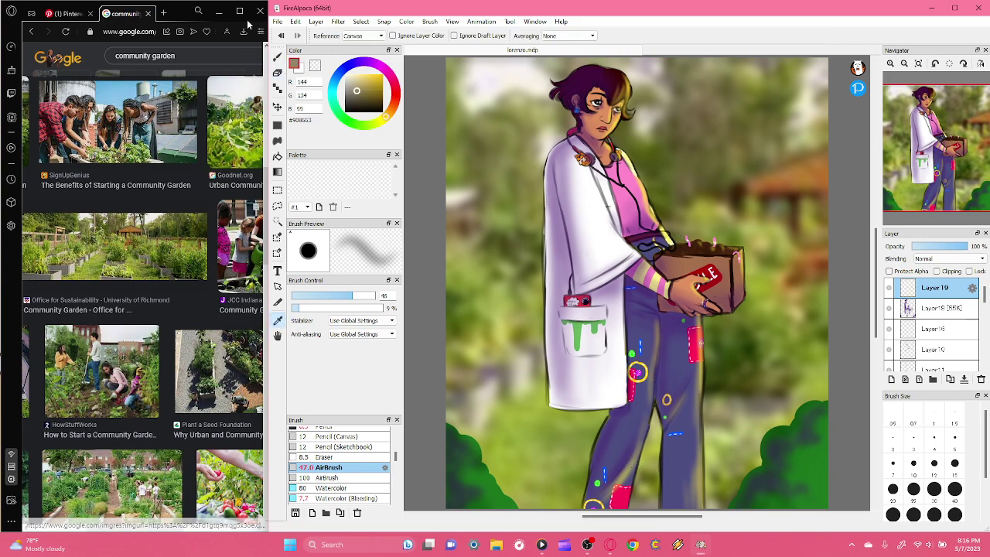
{"action": "left_click", "coordinate": [276, 57]}
{"action": "left_click", "coordinate": [380, 77]}
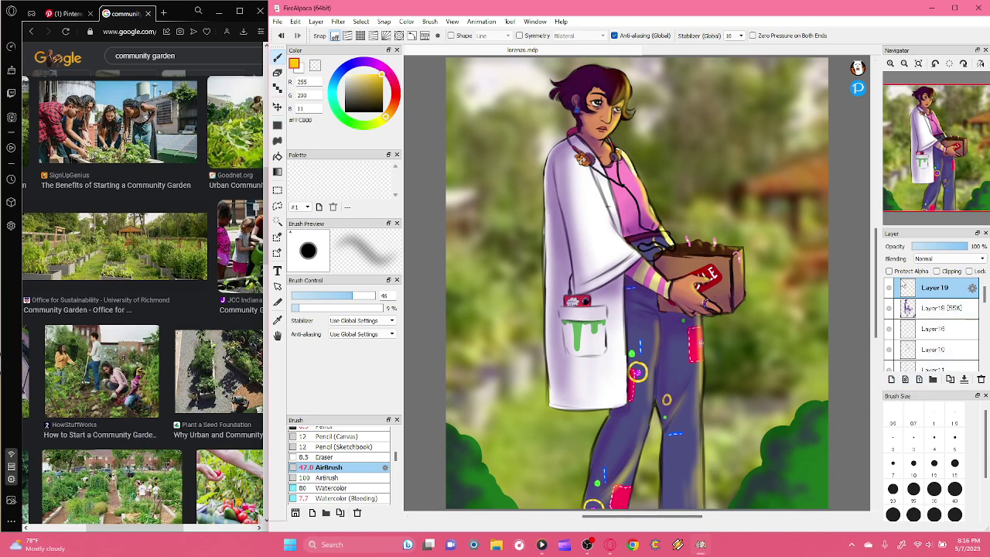
{"action": "mouse_move", "coordinate": [817, 426]}
{"action": "left_mouse_down"}
{"action": "mouse_move", "coordinate": [826, 413]}
{"action": "mouse_move", "coordinate": [804, 416]}
{"action": "mouse_move", "coordinate": [800, 452]}
{"action": "mouse_move", "coordinate": [751, 508]}
{"action": "left_mouse_up"}
{"action": "mouse_move", "coordinate": [467, 448]}
{"action": "left_mouse_down"}
{"action": "mouse_move", "coordinate": [459, 482]}
{"action": "mouse_move", "coordinate": [493, 503]}
{"action": "mouse_move", "coordinate": [488, 491]}
{"action": "left_mouse_up"}
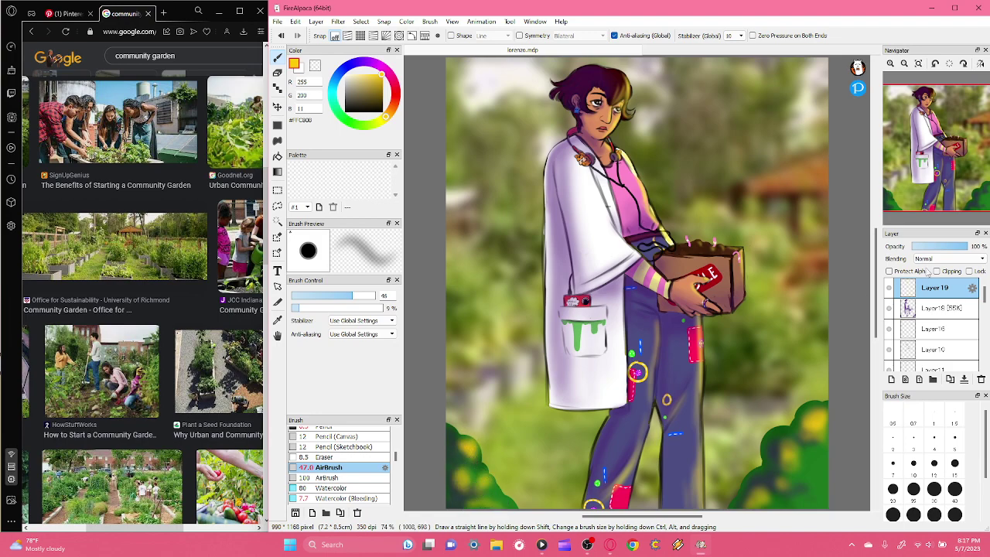
{"action": "left_click", "coordinate": [934, 247]}
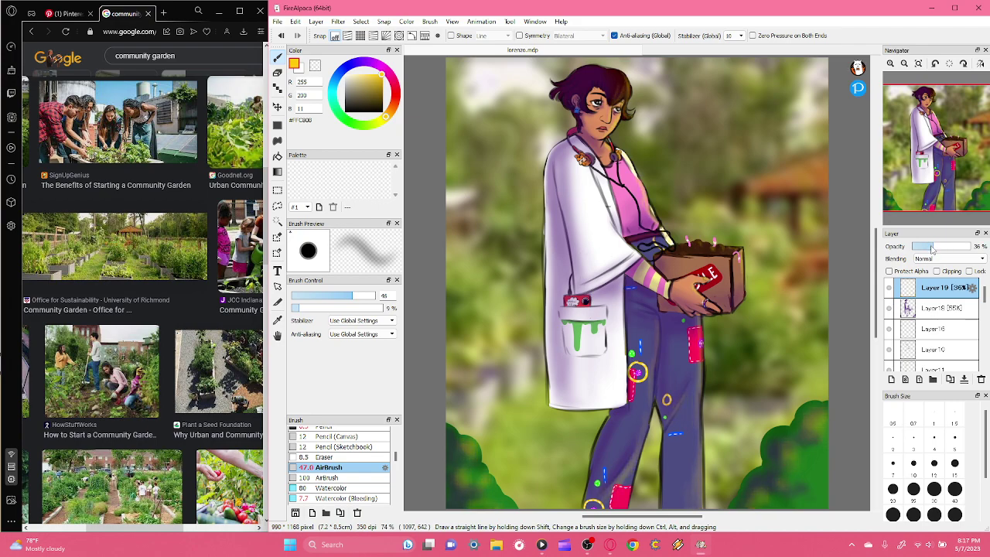
- On the bush layer, Layer21, paint five scattered white flowers over the right-hand bush with the Pen at size 13.2
{"action": "mouse_move", "coordinate": [918, 69]}
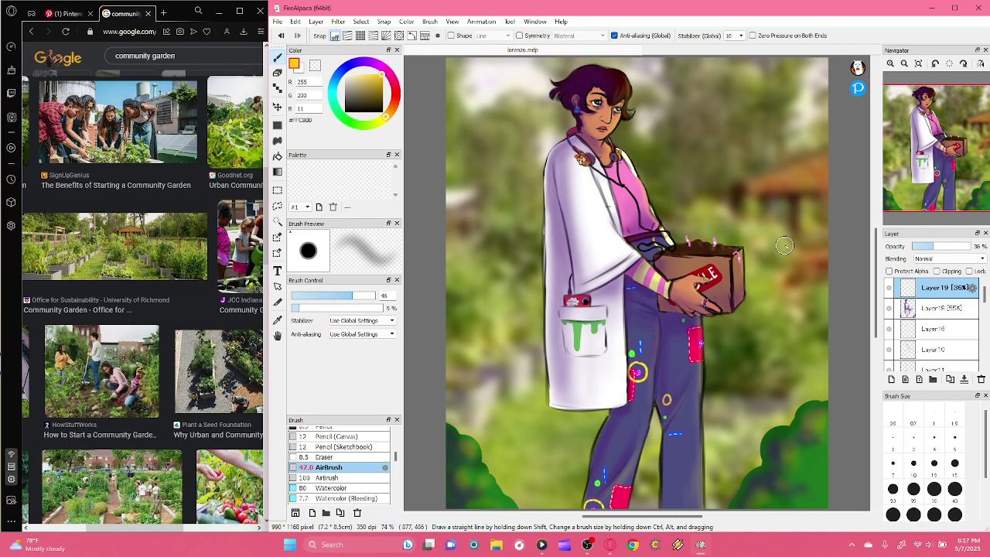
{"action": "left_click_drag", "start_coordinate": [983, 295], "coordinate": [982, 357]}
{"action": "left_click", "coordinate": [913, 320]}
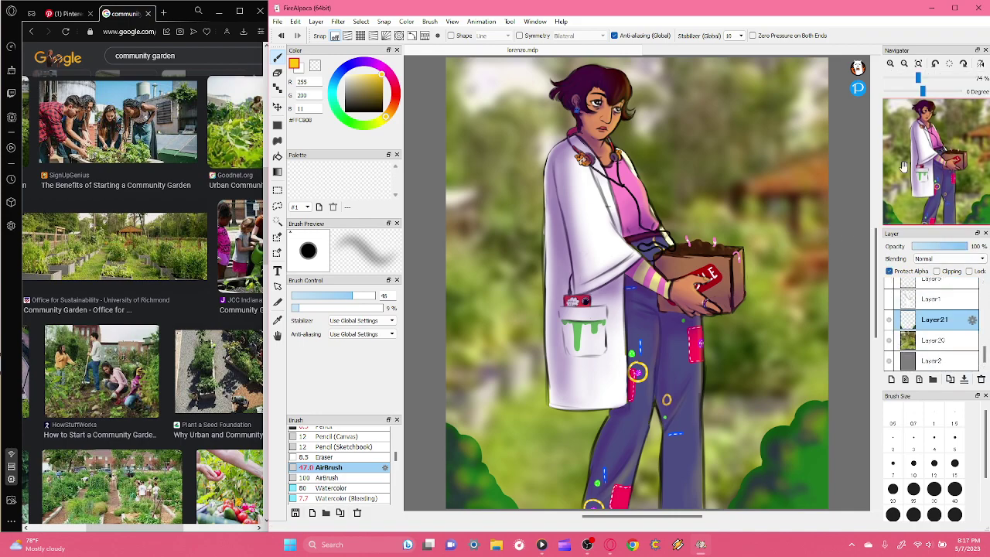
{"action": "left_click", "coordinate": [891, 63]}
{"action": "left_click", "coordinate": [891, 63]}
{"action": "left_click", "coordinate": [891, 63]}
{"action": "left_click_drag", "start_coordinate": [930, 180], "coordinate": [978, 220]}
{"action": "left_click", "coordinate": [345, 76]}
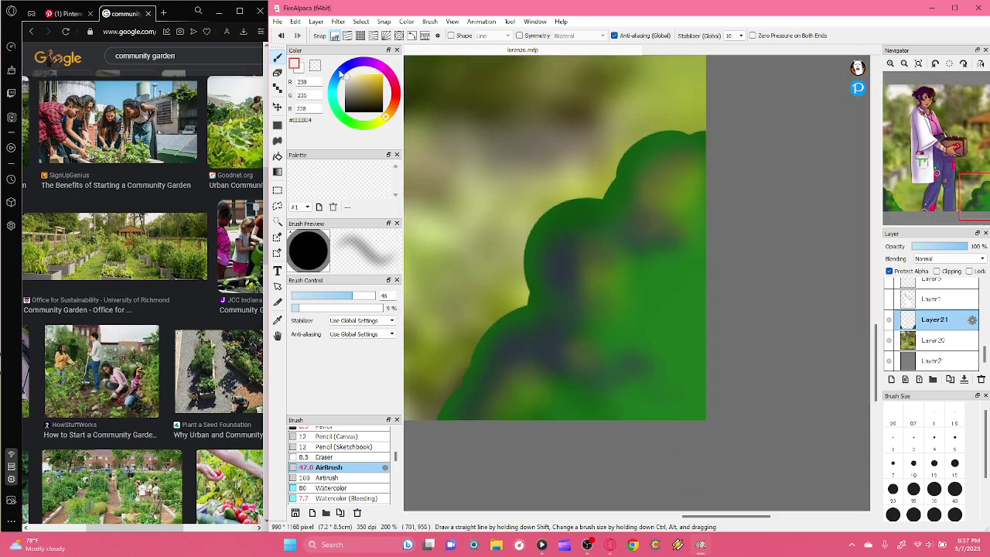
{"action": "left_click", "coordinate": [310, 298]}
{"action": "left_click_drag", "start_coordinate": [396, 458], "coordinate": [396, 433]}
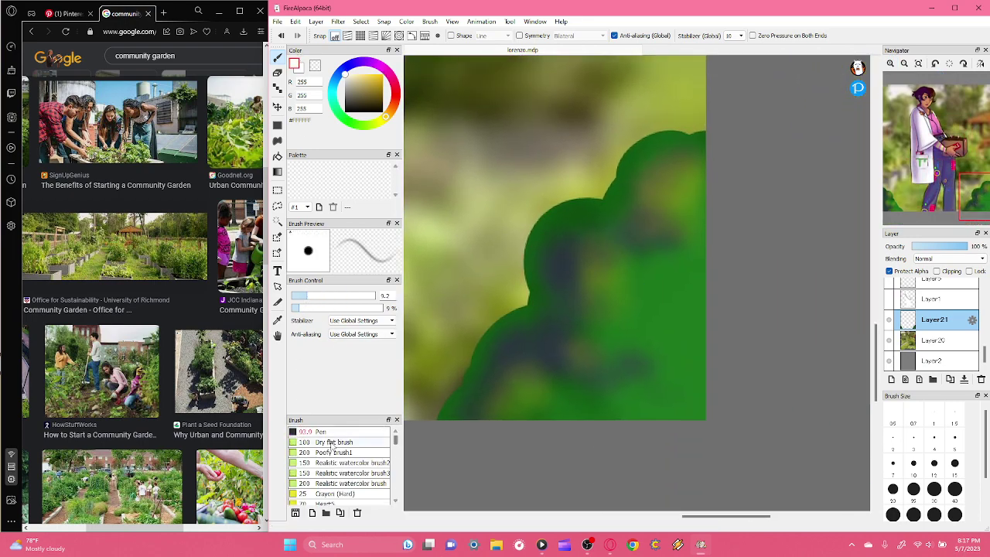
{"action": "left_click", "coordinate": [319, 431]}
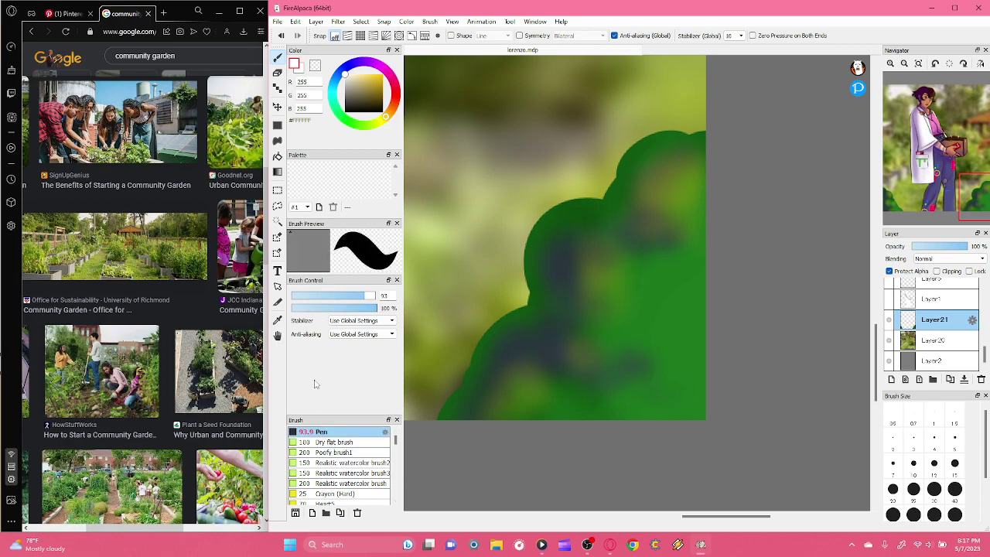
{"action": "left_click", "coordinate": [313, 296]}
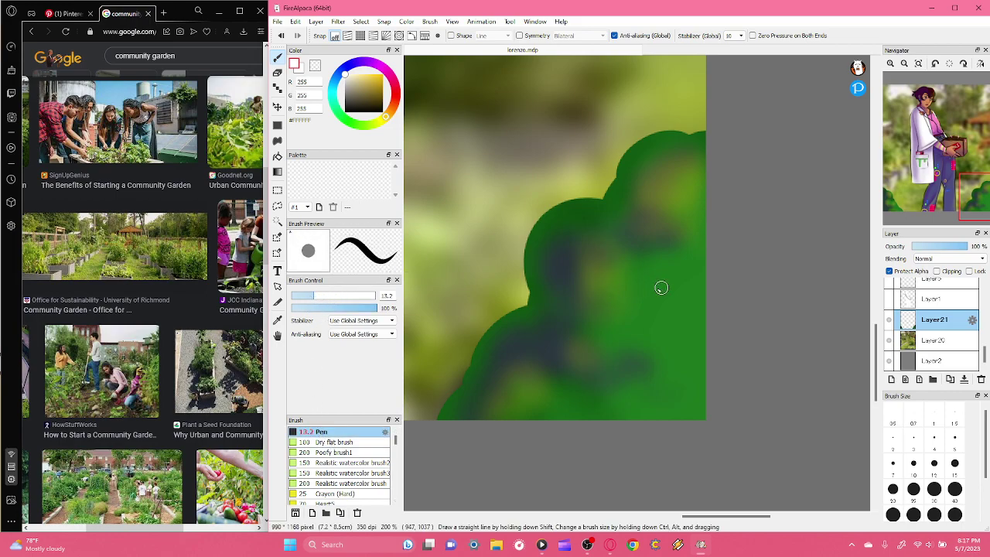
{"action": "mouse_move", "coordinate": [647, 278]}
{"action": "left_mouse_down"}
{"action": "mouse_move", "coordinate": [655, 303]}
{"action": "mouse_move", "coordinate": [670, 294]}
{"action": "left_mouse_up"}
{"action": "mouse_move", "coordinate": [699, 182]}
{"action": "left_mouse_down"}
{"action": "mouse_move", "coordinate": [693, 200]}
{"action": "mouse_move", "coordinate": [698, 211]}
{"action": "mouse_move", "coordinate": [706, 204]}
{"action": "left_mouse_up"}
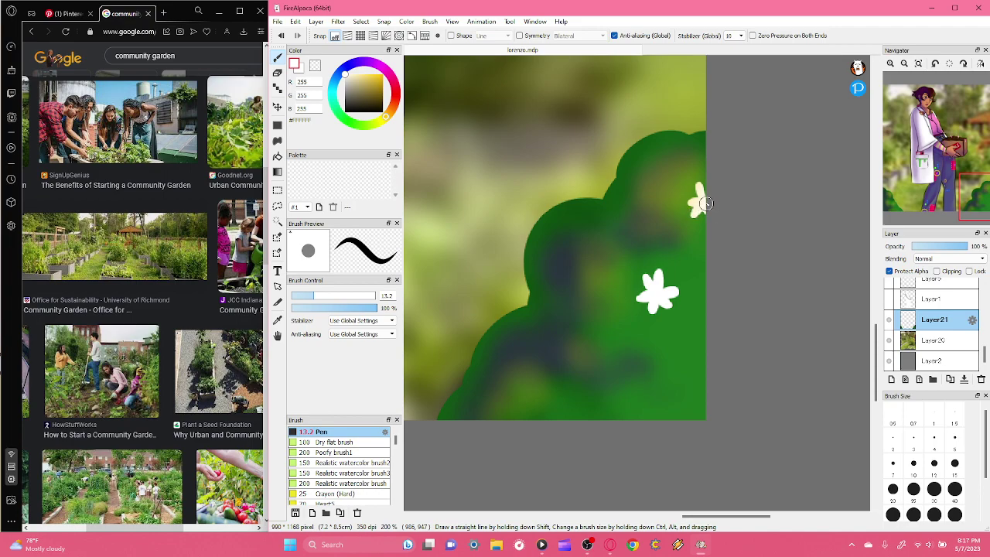
{"action": "mouse_move", "coordinate": [513, 399]}
{"action": "left_mouse_down"}
{"action": "mouse_move", "coordinate": [516, 383]}
{"action": "mouse_move", "coordinate": [522, 396]}
{"action": "mouse_move", "coordinate": [509, 415]}
{"action": "mouse_move", "coordinate": [509, 390]}
{"action": "mouse_move", "coordinate": [525, 402]}
{"action": "left_mouse_up"}
{"action": "mouse_move", "coordinate": [674, 422]}
{"action": "left_mouse_down"}
{"action": "mouse_move", "coordinate": [691, 409]}
{"action": "mouse_move", "coordinate": [693, 417]}
{"action": "left_mouse_up"}
{"action": "mouse_move", "coordinate": [559, 305]}
{"action": "left_mouse_down"}
{"action": "mouse_move", "coordinate": [562, 289]}
{"action": "mouse_move", "coordinate": [565, 325]}
{"action": "mouse_move", "coordinate": [566, 308]}
{"action": "mouse_move", "coordinate": [545, 310]}
{"action": "mouse_move", "coordinate": [564, 310]}
{"action": "left_mouse_up"}
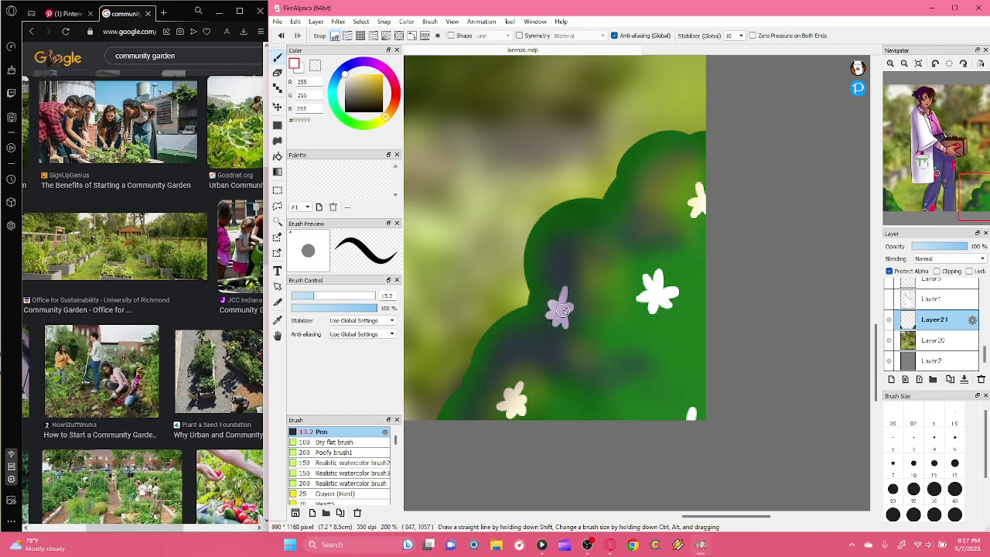
- Paint three white flowers on the bush in the artwork's lower-left corner with the same Pen
{"action": "left_click", "coordinate": [917, 64]}
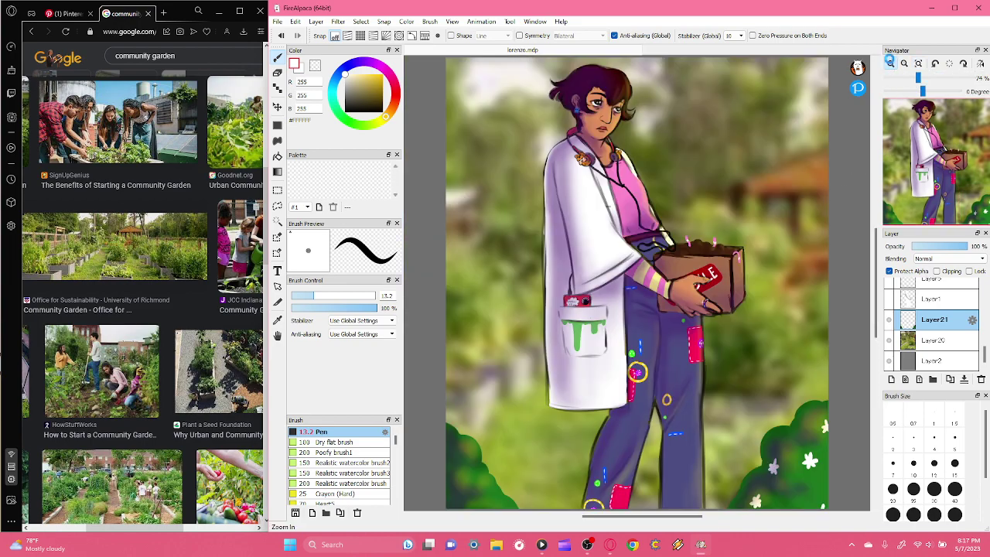
{"action": "left_click", "coordinate": [890, 63]}
{"action": "left_click", "coordinate": [890, 64]}
{"action": "left_click", "coordinate": [890, 63]}
{"action": "left_click", "coordinate": [890, 63]}
{"action": "left_click_drag", "start_coordinate": [930, 156], "coordinate": [884, 219]}
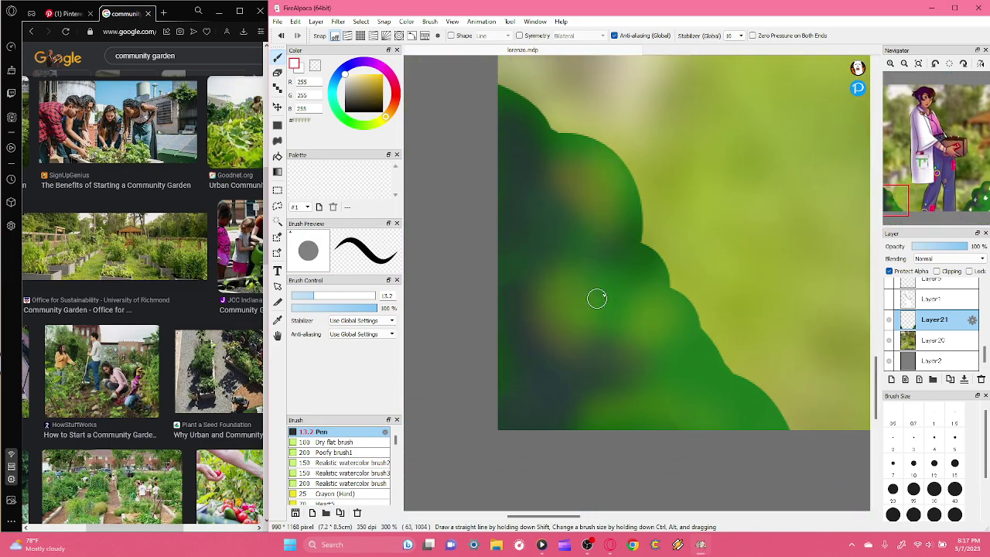
{"action": "mouse_move", "coordinate": [612, 289]}
{"action": "left_mouse_down"}
{"action": "mouse_move", "coordinate": [618, 299]}
{"action": "mouse_move", "coordinate": [621, 319]}
{"action": "mouse_move", "coordinate": [614, 300]}
{"action": "mouse_move", "coordinate": [607, 315]}
{"action": "mouse_move", "coordinate": [612, 296]}
{"action": "mouse_move", "coordinate": [597, 288]}
{"action": "mouse_move", "coordinate": [627, 289]}
{"action": "left_mouse_up"}
{"action": "mouse_move", "coordinate": [540, 411]}
{"action": "left_mouse_down"}
{"action": "mouse_move", "coordinate": [534, 397]}
{"action": "mouse_move", "coordinate": [543, 426]}
{"action": "mouse_move", "coordinate": [533, 428]}
{"action": "mouse_move", "coordinate": [524, 405]}
{"action": "mouse_move", "coordinate": [543, 407]}
{"action": "left_mouse_up"}
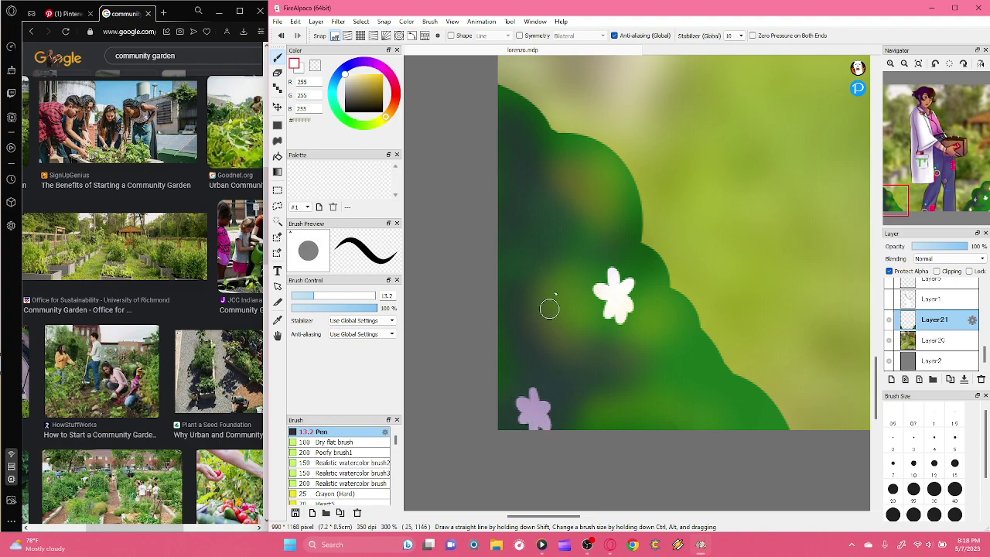
{"action": "mouse_move", "coordinate": [513, 142]}
{"action": "left_mouse_down"}
{"action": "mouse_move", "coordinate": [519, 127]}
{"action": "mouse_move", "coordinate": [532, 146]}
{"action": "mouse_move", "coordinate": [525, 162]}
{"action": "mouse_move", "coordinate": [508, 136]}
{"action": "mouse_move", "coordinate": [523, 136]}
{"action": "left_mouse_up"}
- Dot yellow #FFF300 centres into the three flowers on the left-hand bush
{"action": "left_click", "coordinate": [381, 120]}
{"action": "left_click_drag", "start_coordinate": [377, 83], "coordinate": [406, 40]}
{"action": "left_click_drag", "start_coordinate": [520, 139], "coordinate": [524, 145]}
{"action": "left_click_drag", "start_coordinate": [618, 297], "coordinate": [616, 299]}
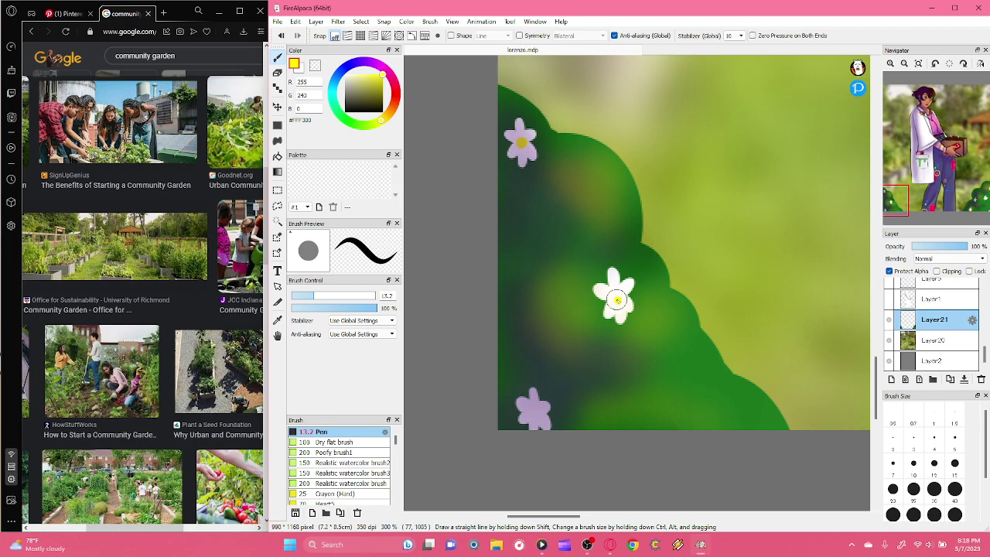
{"action": "left_click_drag", "start_coordinate": [532, 411], "coordinate": [534, 414]}
- Add the same yellow centres to the four fuller flowers on the right-hand bush
{"action": "mouse_move", "coordinate": [919, 170]}
{"action": "left_mouse_down"}
{"action": "mouse_move", "coordinate": [934, 162]}
{"action": "mouse_move", "coordinate": [985, 202]}
{"action": "left_mouse_up"}
{"action": "left_click", "coordinate": [505, 302]}
{"action": "left_click", "coordinate": [652, 277]}
{"action": "left_click", "coordinate": [720, 139]}
{"action": "left_click", "coordinate": [435, 440]}
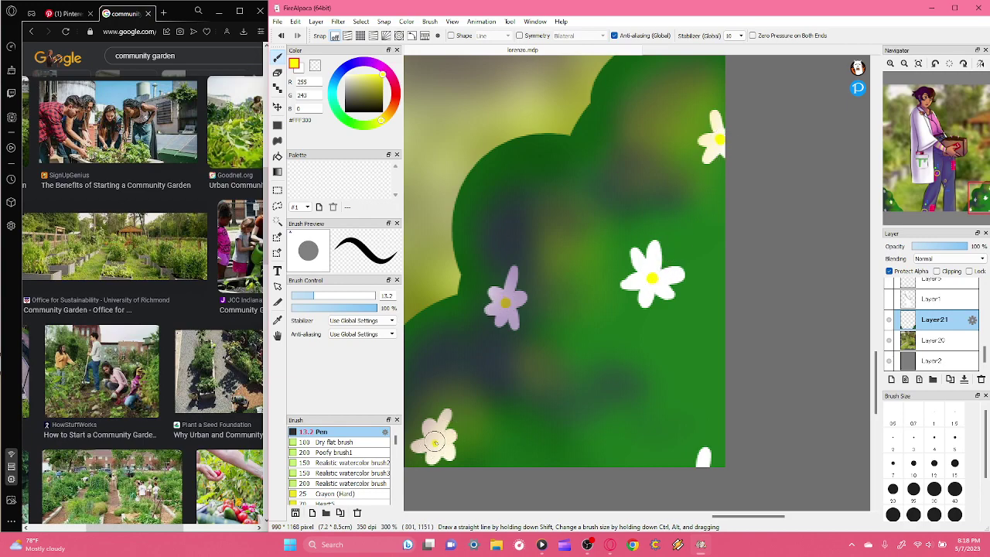
{"action": "left_click", "coordinate": [917, 63]}
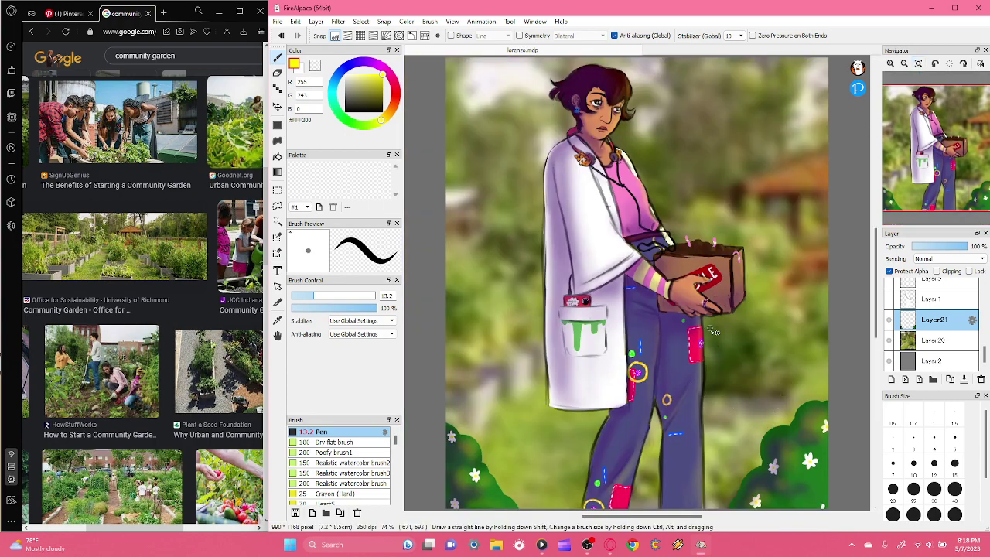
- Save the finished illustration file
{"action": "left_click", "coordinate": [276, 21]}
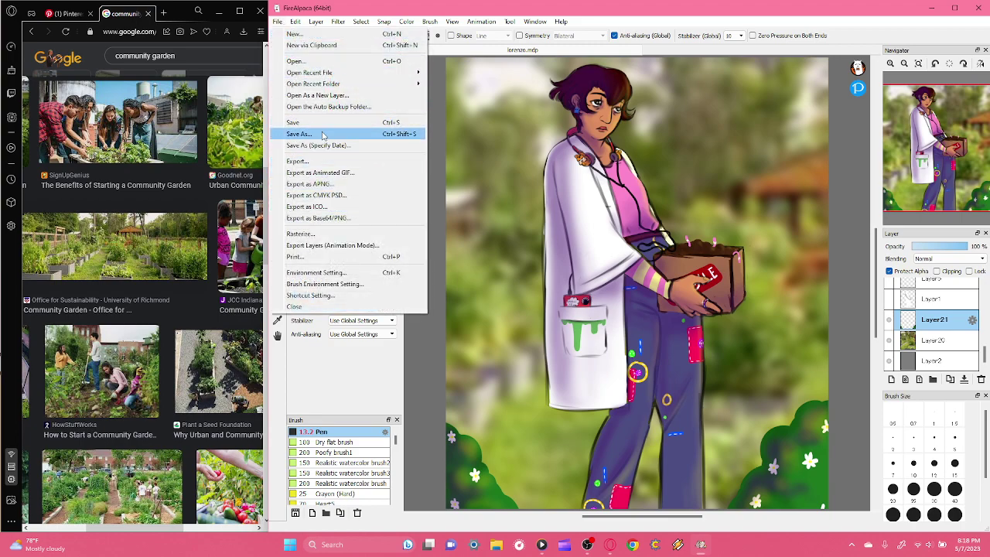
{"action": "left_click", "coordinate": [321, 133]}
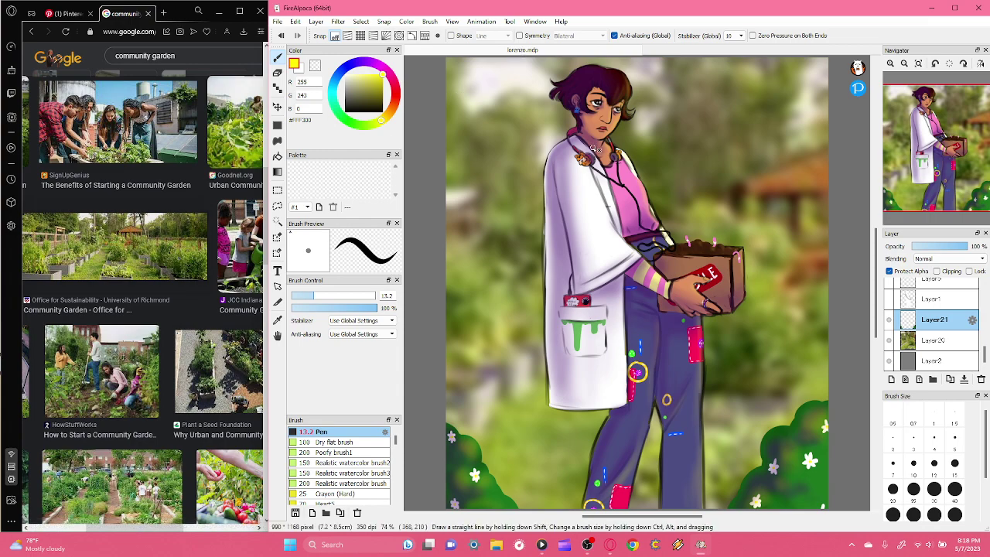
{"action": "left_click", "coordinate": [277, 21]}
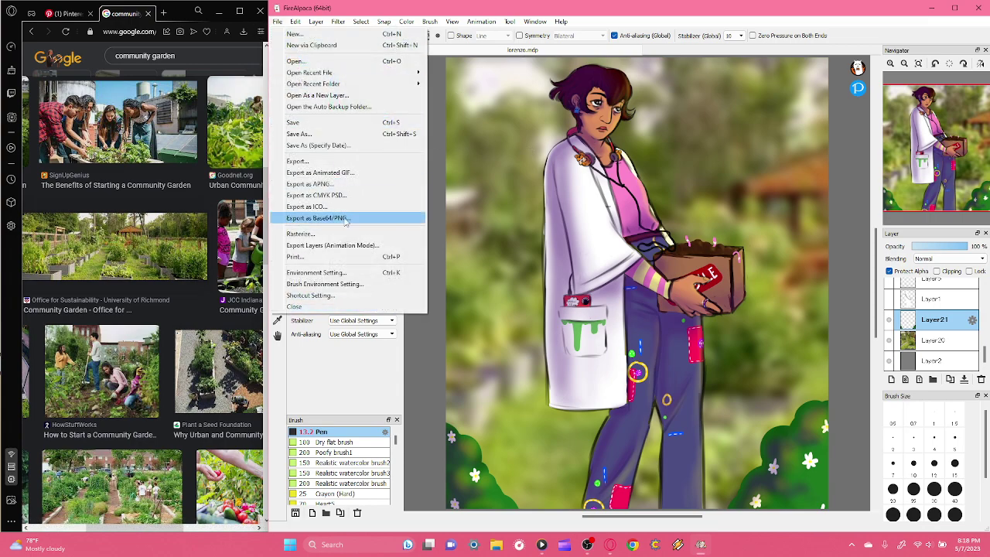
{"action": "left_click", "coordinate": [300, 122]}
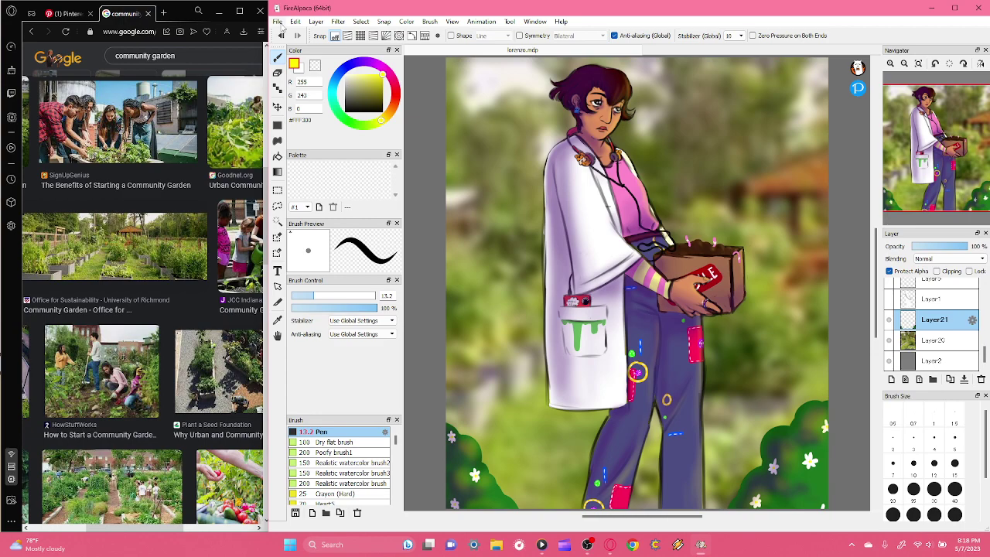
- Save a copy of the illustration as lorenzo in PNG format with the Transparent PNG setting in the Arts folder
{"action": "left_click", "coordinate": [279, 23]}
{"action": "left_click", "coordinate": [302, 133]}
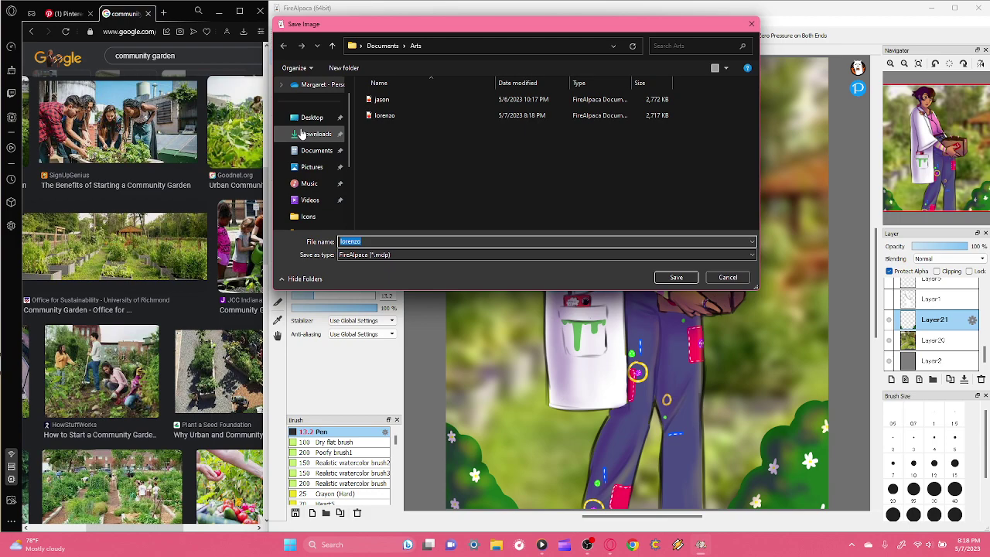
{"action": "left_click", "coordinate": [530, 259]}
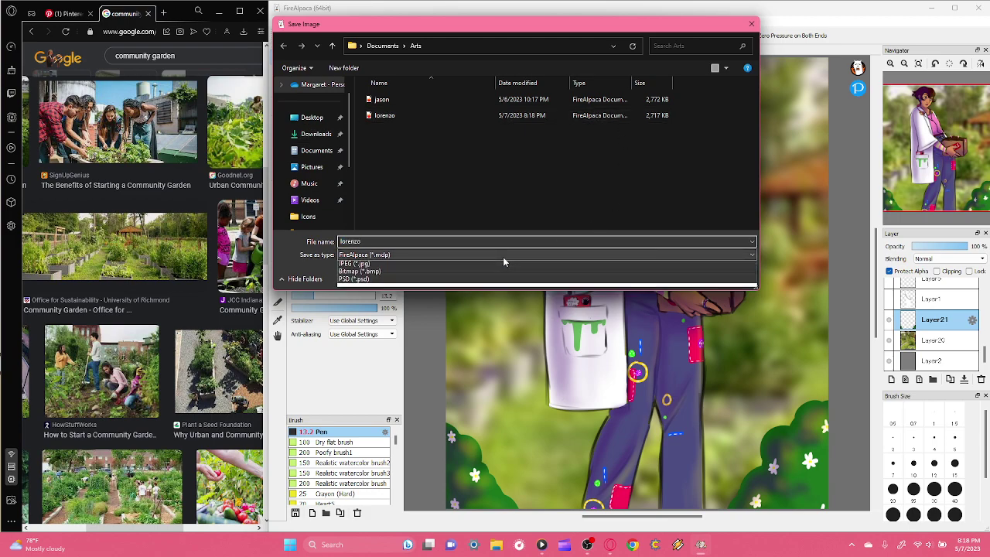
{"action": "left_click", "coordinate": [466, 274]}
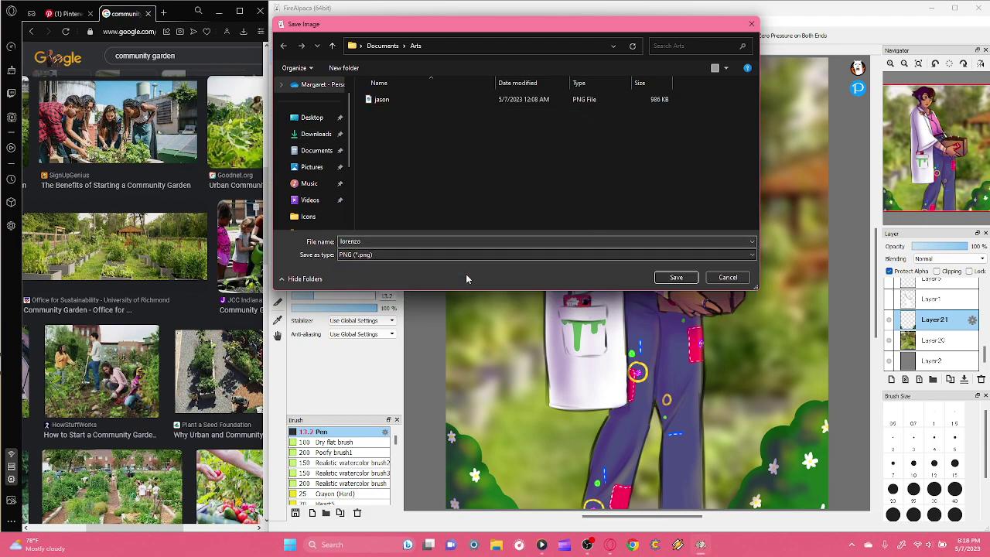
{"action": "key", "text": "Return"}
{"action": "key", "text": "Return"}
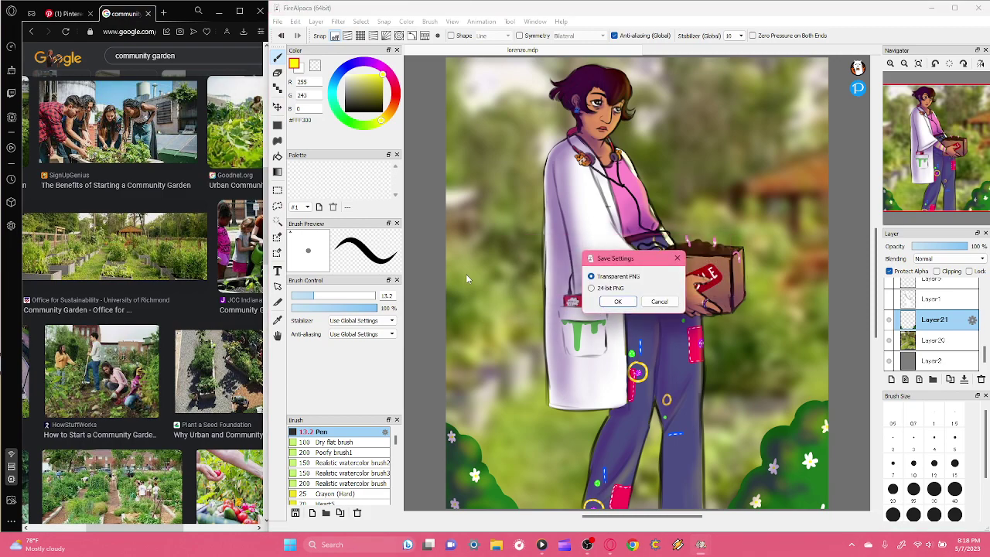
{"action": "key", "text": "Return"}
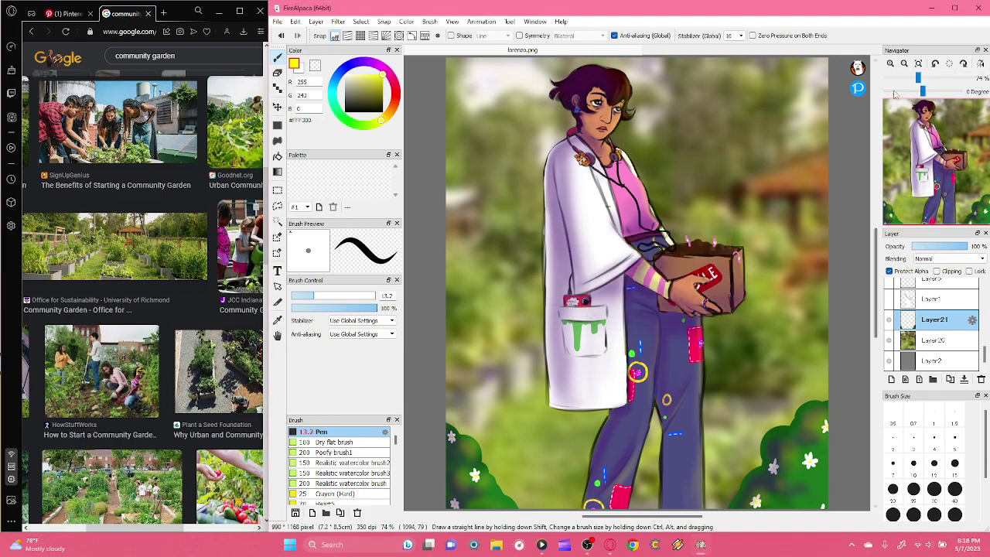
{"action": "left_click", "coordinate": [920, 64]}
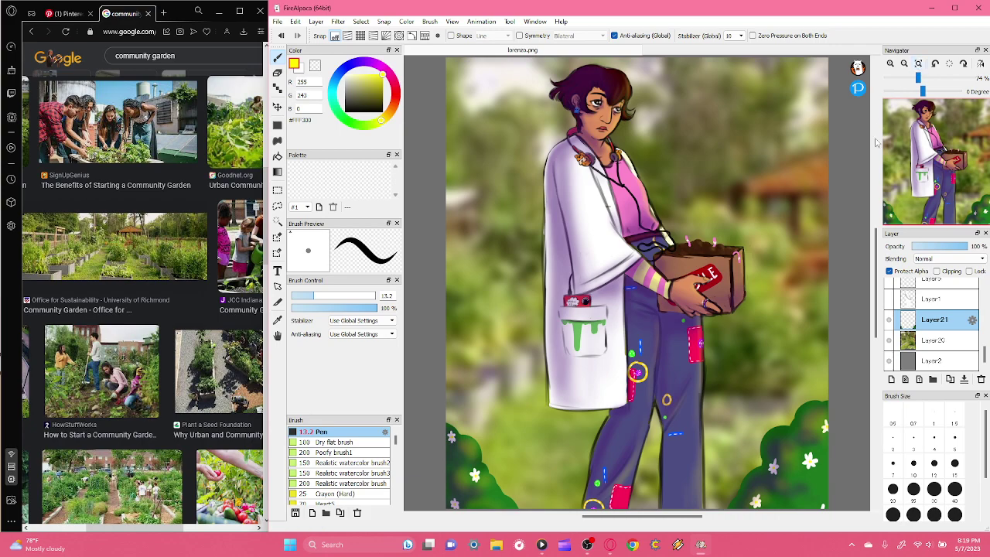
{"action": "left_click", "coordinate": [278, 21]}
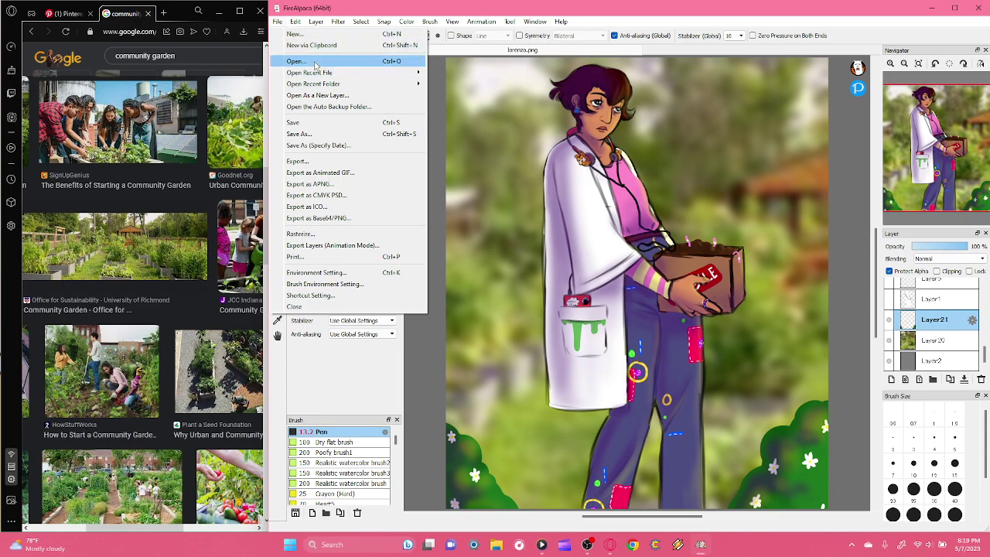
{"action": "mouse_move", "coordinate": [298, 76]}
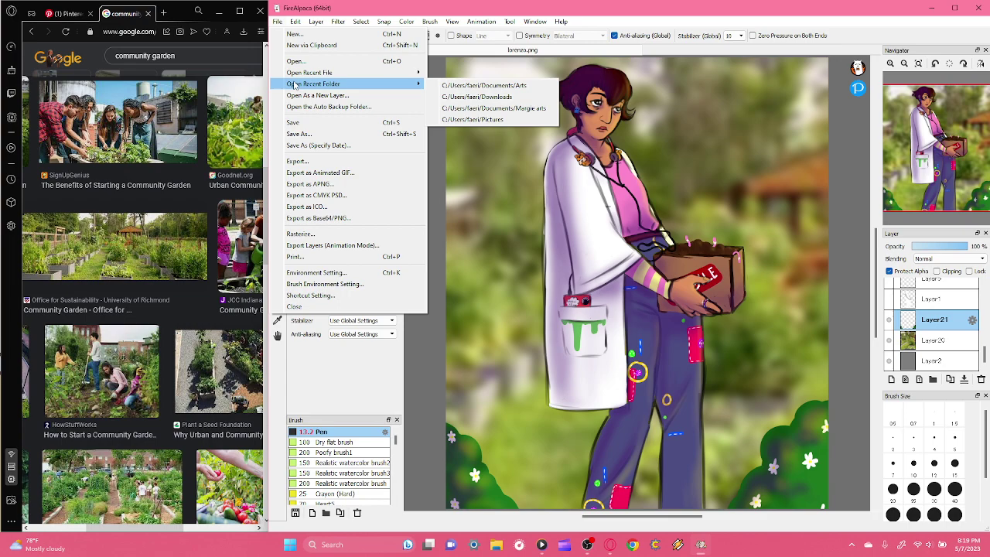
{"action": "key", "text": "Escape"}
{"action": "key", "text": "Escape"}
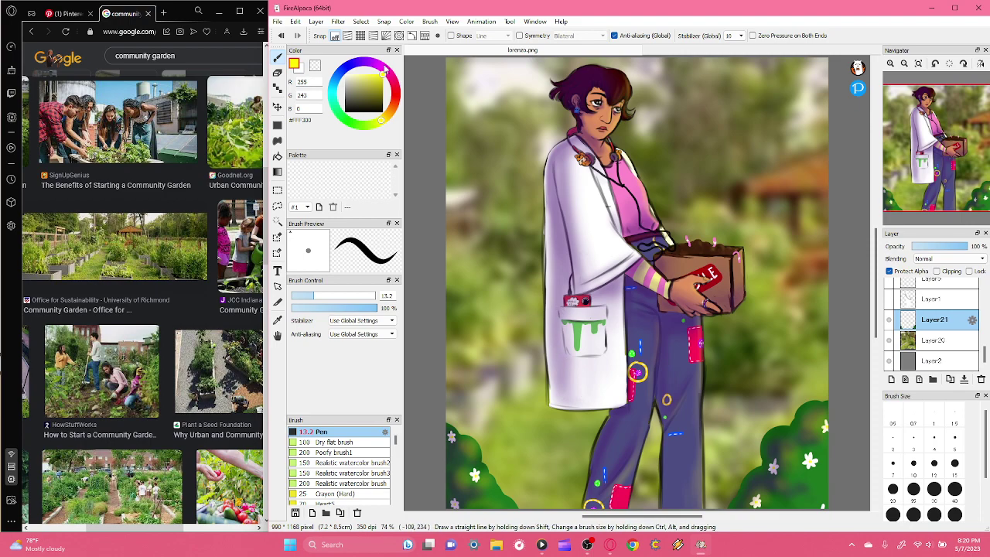
{"action": "left_click", "coordinate": [276, 21]}
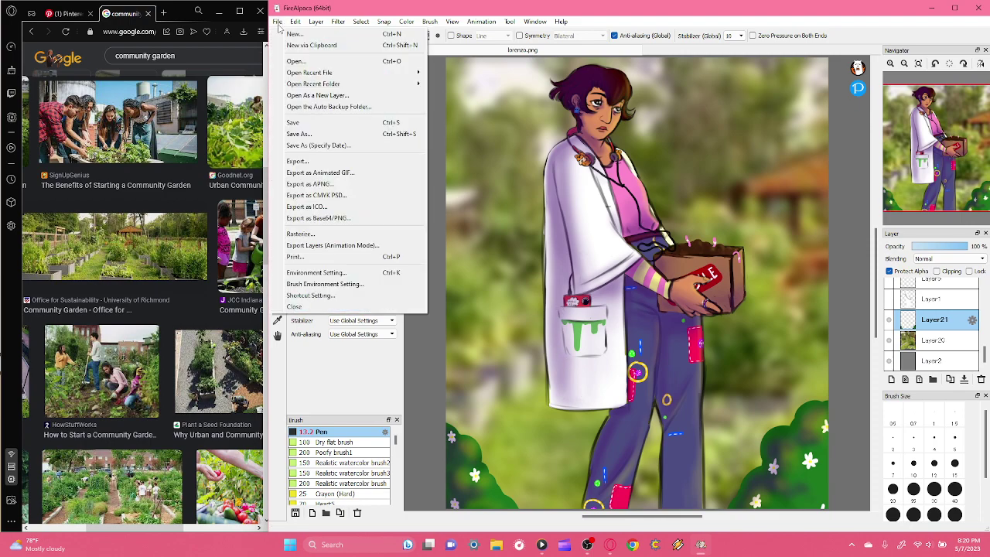
{"action": "left_click", "coordinate": [295, 34]}
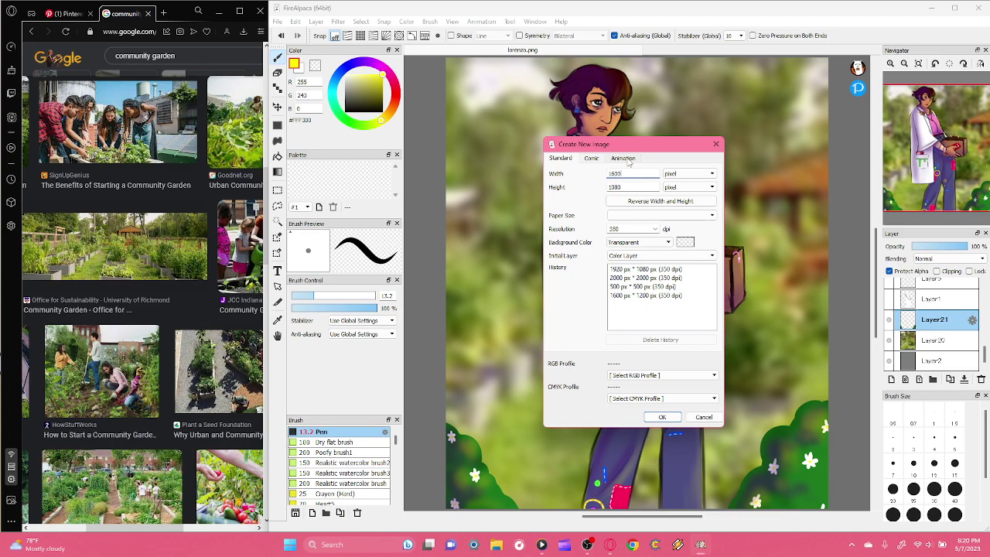
{"action": "key", "text": "Tab"}
{"action": "left_click", "coordinate": [659, 418]}
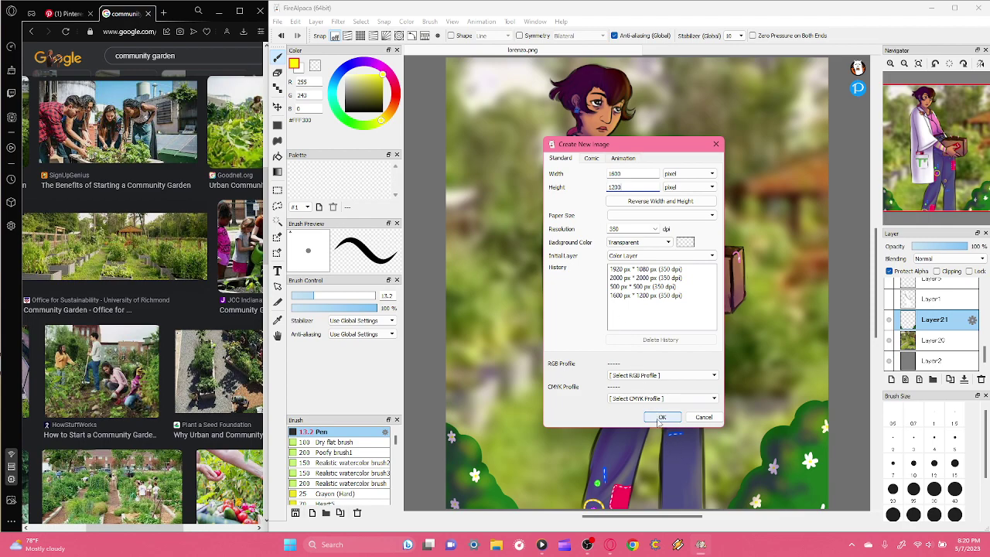
{"action": "left_click", "coordinate": [700, 418]}
- Create a new 1600 × 1200 pixel image at 350 dpi with a transparent background, add Layer2 and make Layer1 active
{"action": "left_click", "coordinate": [278, 21]}
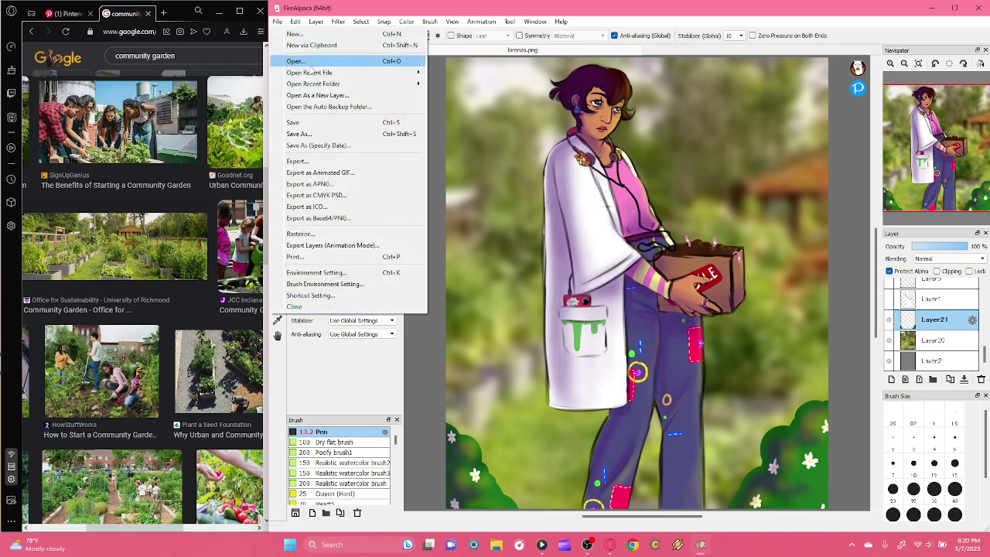
{"action": "left_click", "coordinate": [303, 34]}
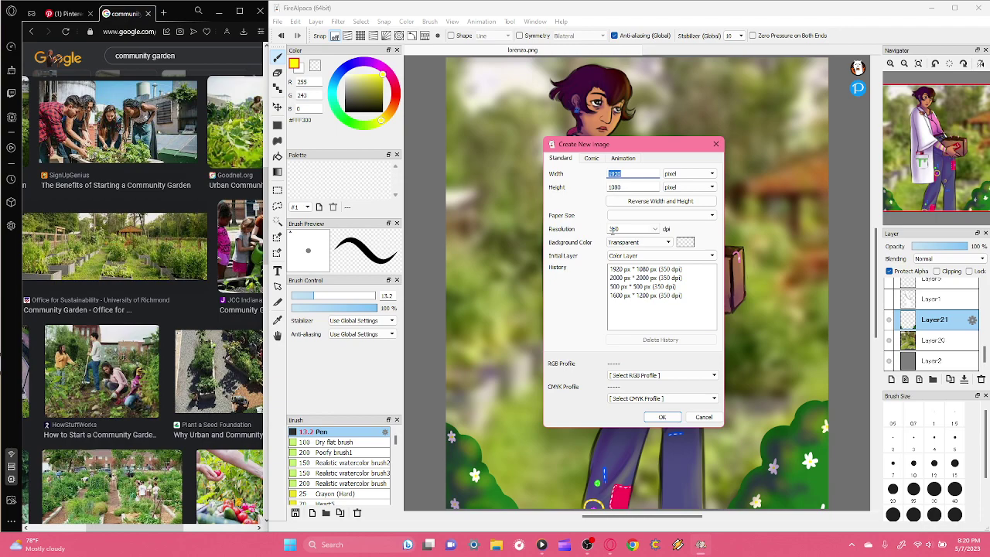
{"action": "key", "text": "Tab"}
{"action": "key", "text": "Return"}
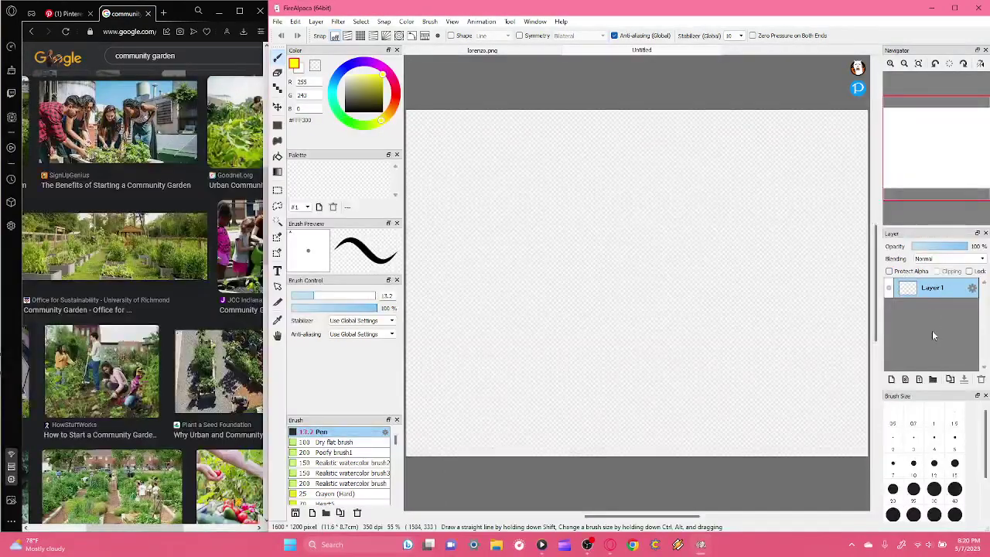
{"action": "left_click", "coordinate": [891, 379]}
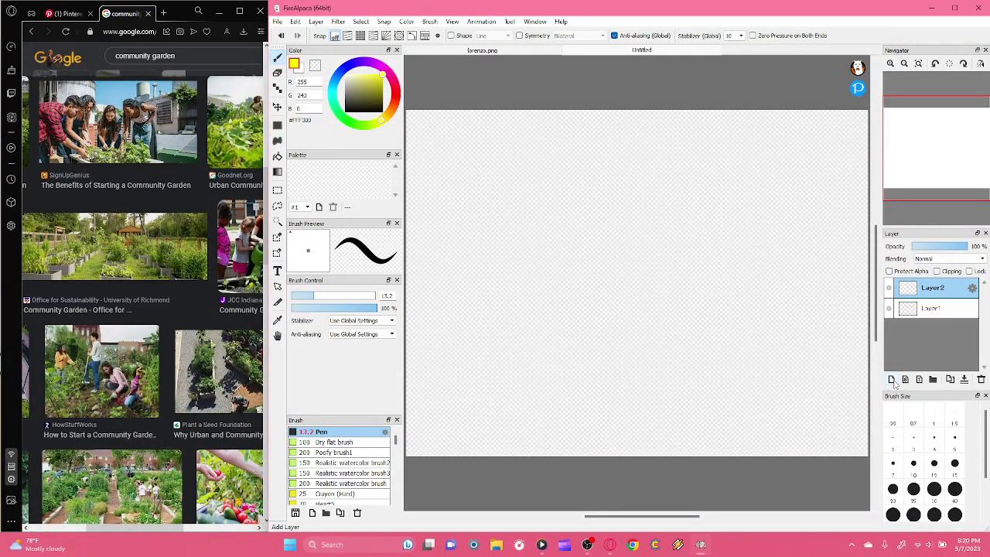
{"action": "left_click", "coordinate": [928, 309]}
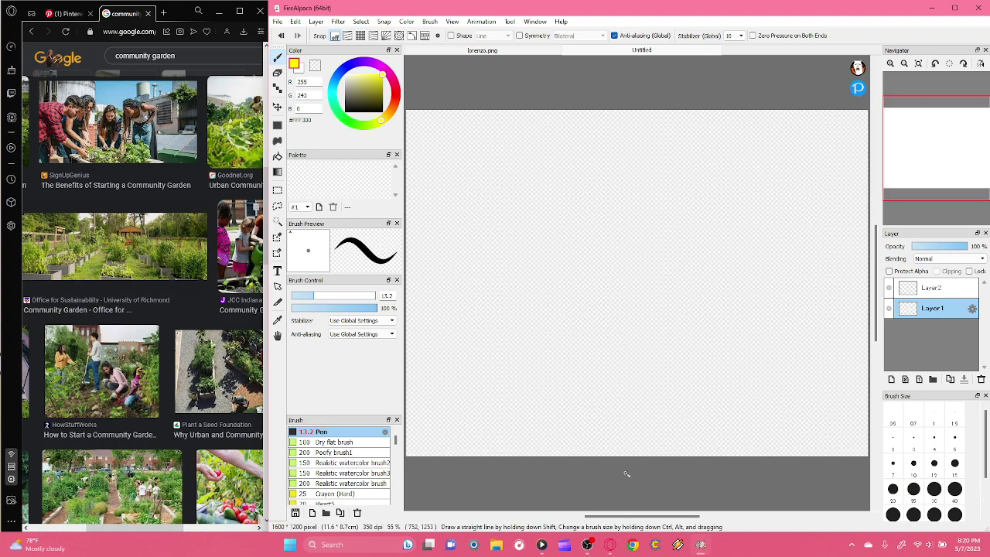
{"action": "left_click", "coordinate": [587, 545]}
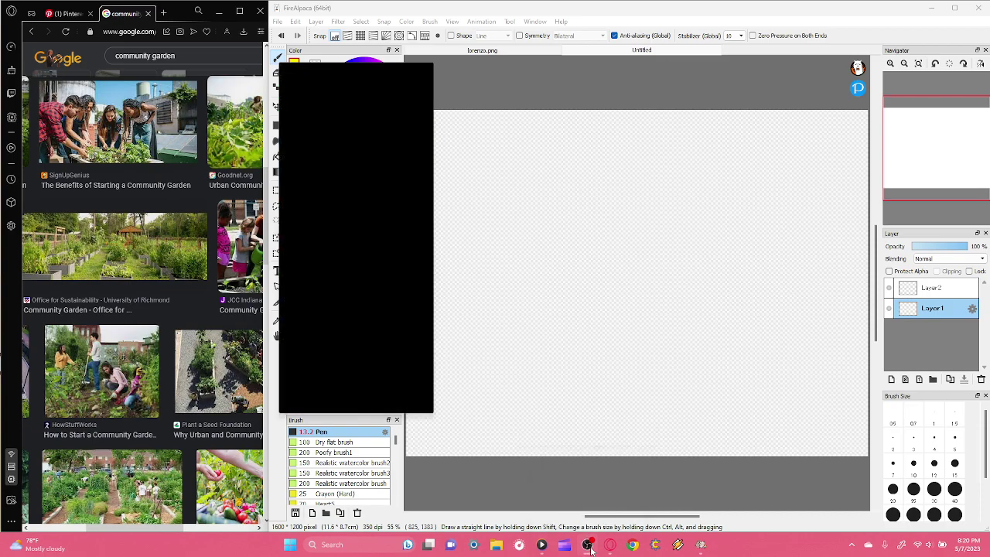
{"action": "left_click", "coordinate": [589, 546]}
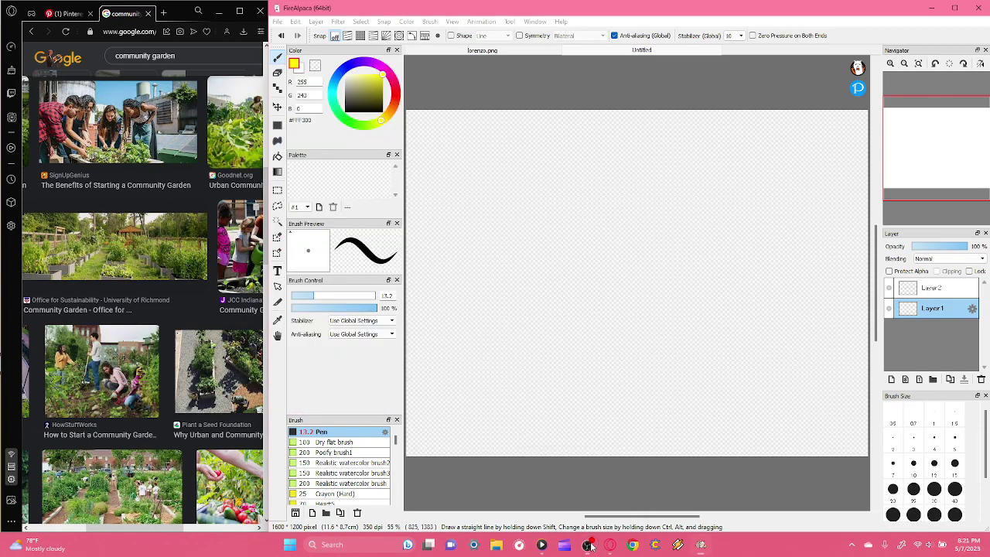
- Switch to Pinterest in the browser, open the saved board OC: Kazima and examine its reference pins
{"action": "left_click", "coordinate": [80, 13]}
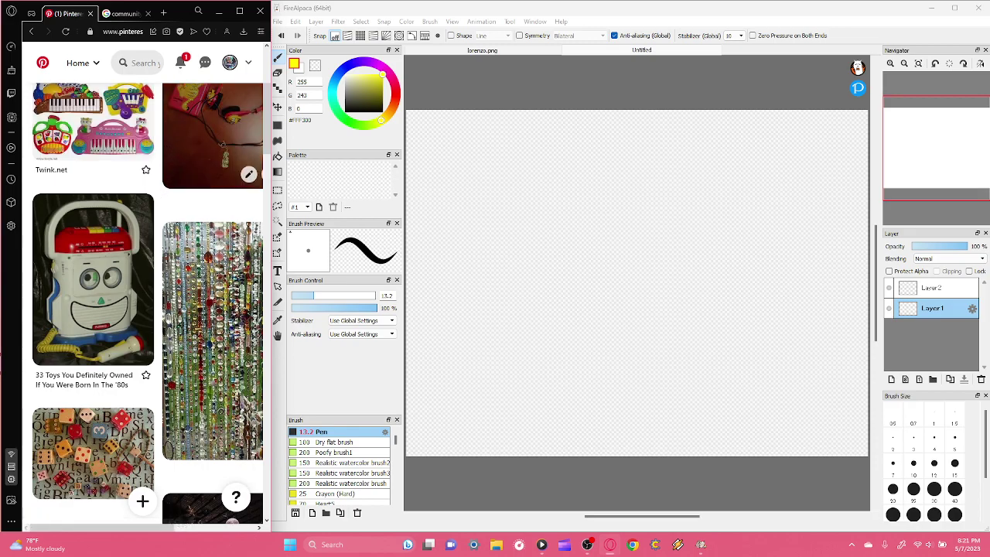
{"action": "scroll", "coordinate": [161, 198], "scroll_direction": "up", "scroll_amount": 3}
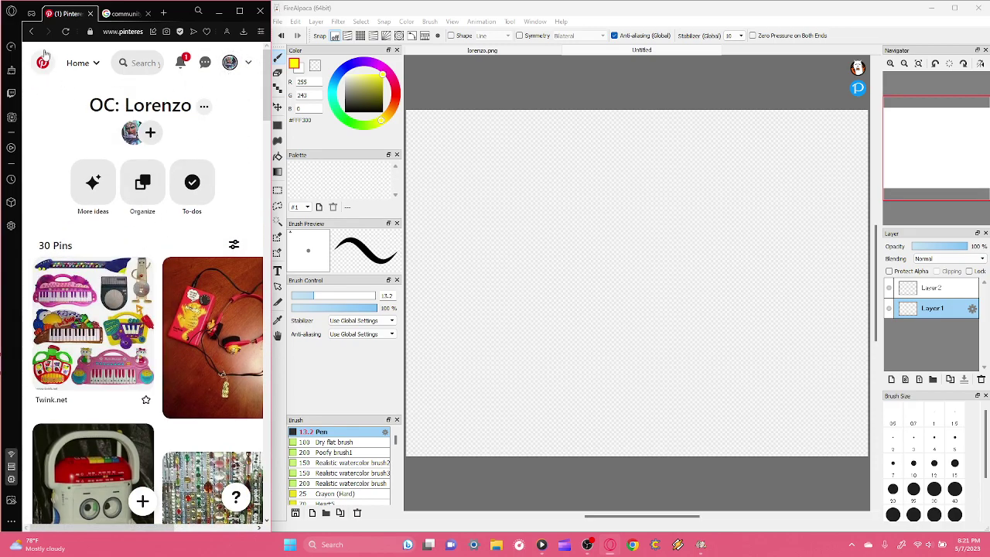
{"action": "key", "text": "alt+Left"}
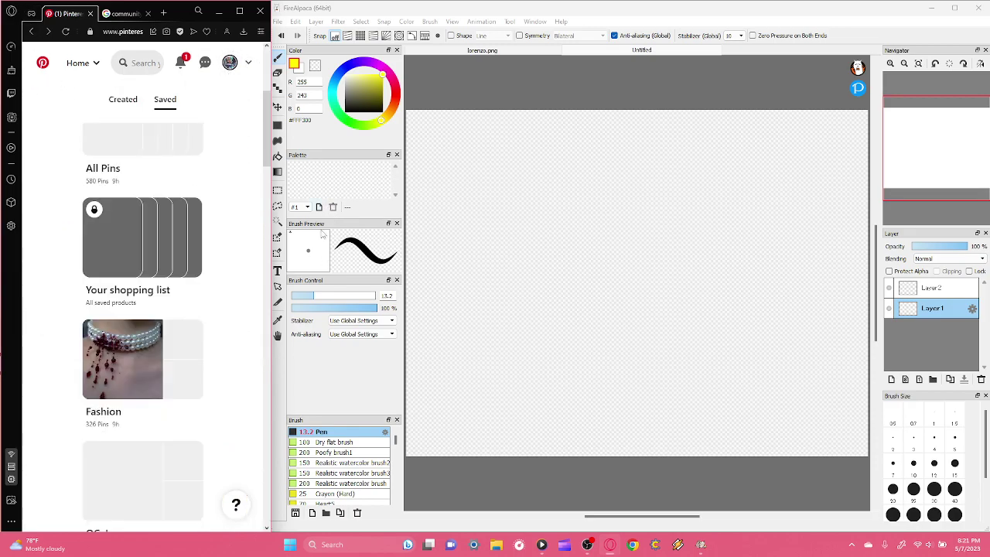
{"action": "scroll", "coordinate": [237, 342], "scroll_direction": "down", "scroll_amount": 4}
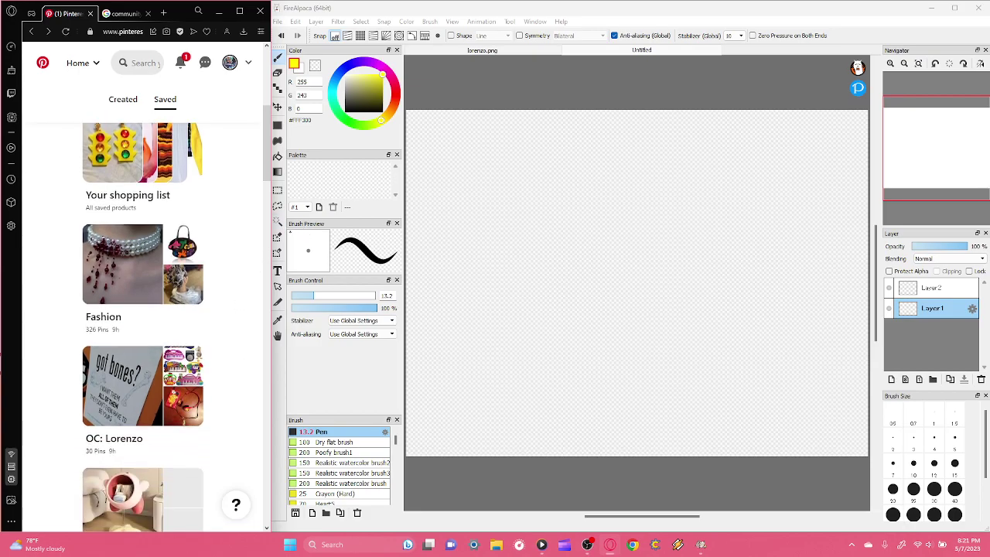
{"action": "scroll", "coordinate": [237, 343], "scroll_direction": "up", "scroll_amount": 4}
{"action": "scroll", "coordinate": [143, 325], "scroll_direction": "down", "scroll_amount": 10}
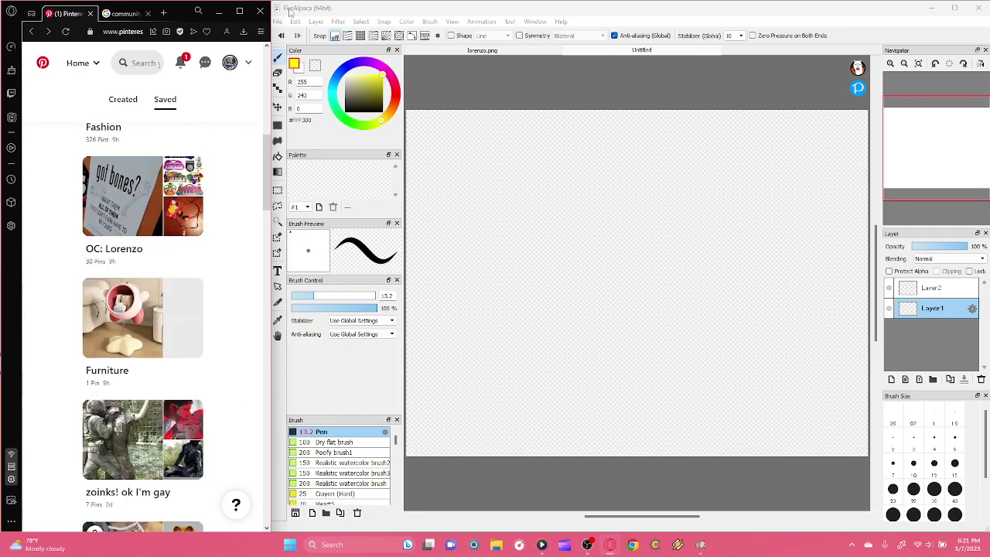
{"action": "scroll", "coordinate": [143, 324], "scroll_direction": "up", "scroll_amount": 2}
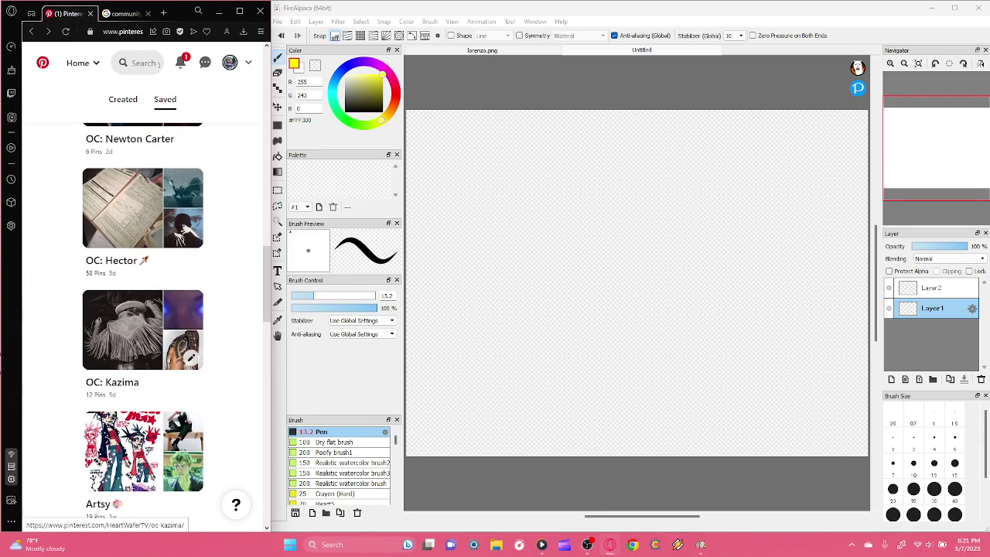
{"action": "left_click", "coordinate": [143, 334]}
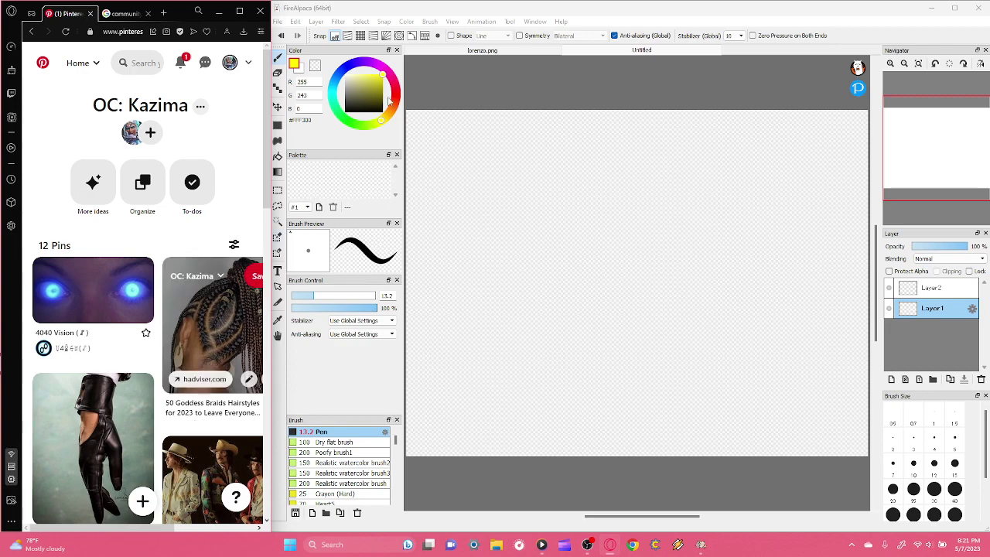
{"action": "scroll", "coordinate": [219, 231], "scroll_direction": "down", "scroll_amount": 3}
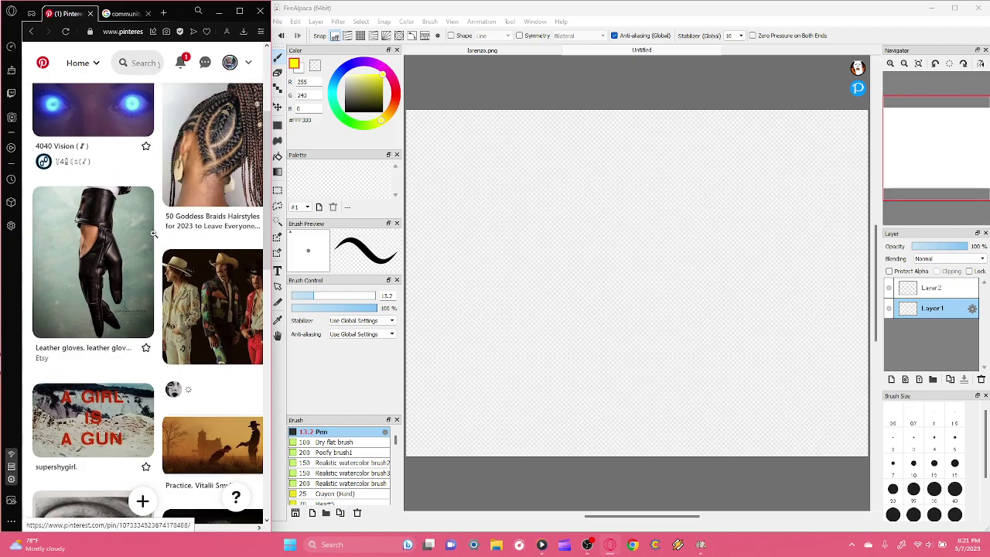
{"action": "mouse_move", "coordinate": [150, 236]}
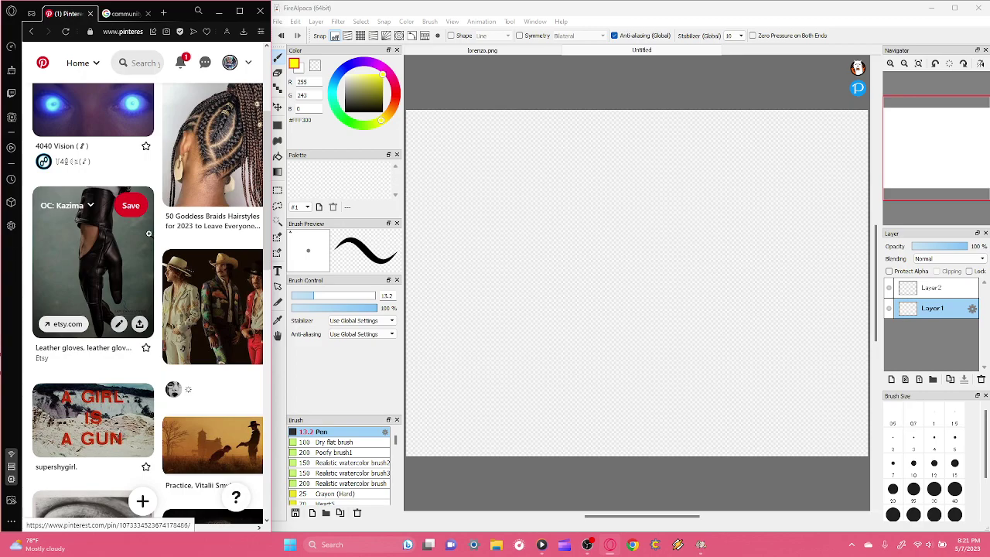
- Fill the whole of Layer1 with dark grey #5B5B5B as a backdrop using the Bucket tool
{"action": "left_click", "coordinate": [361, 103]}
{"action": "mouse_move", "coordinate": [346, 74]}
{"action": "left_mouse_down"}
{"action": "mouse_move", "coordinate": [373, 64]}
{"action": "mouse_move", "coordinate": [393, 98]}
{"action": "mouse_move", "coordinate": [333, 99]}
{"action": "left_mouse_up"}
{"action": "left_click", "coordinate": [278, 157]}
{"action": "left_click", "coordinate": [505, 194]}
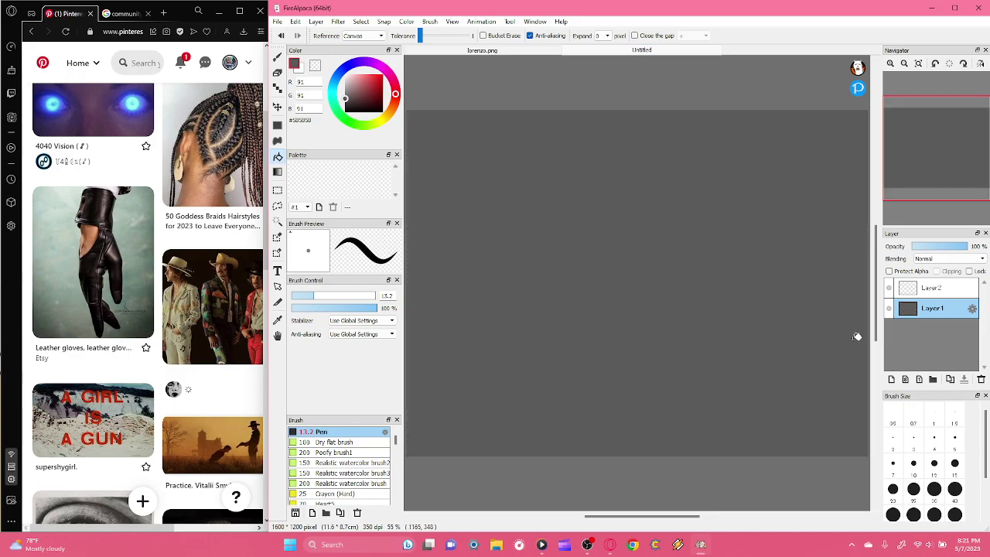
- Make Layer2 active and set up the Brush tool with the coral red colour #FF6C6B
{"action": "left_click", "coordinate": [909, 294]}
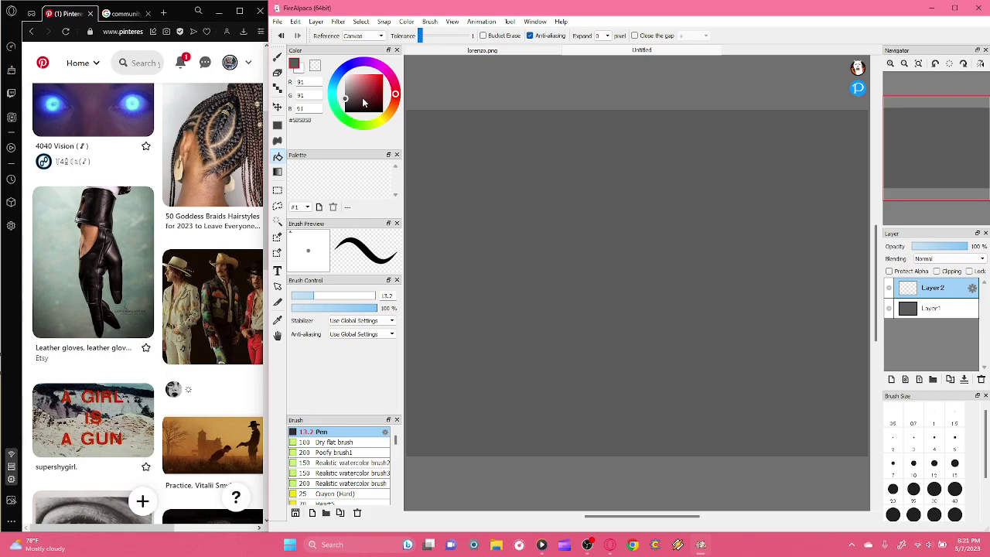
{"action": "left_click_drag", "start_coordinate": [345, 87], "coordinate": [367, 74]}
{"action": "left_click", "coordinate": [277, 58]}
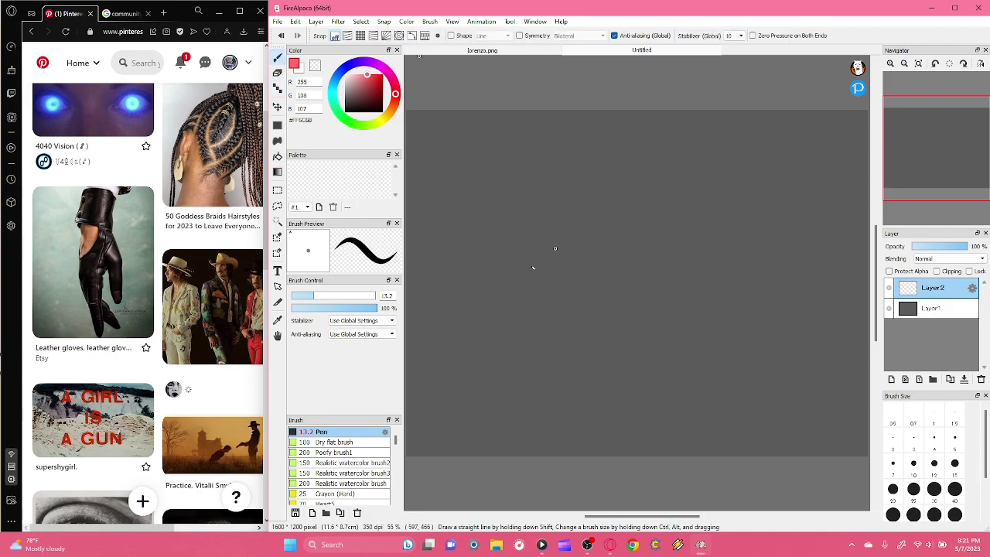
- Choose the Pencil brush, undo a short test stroke near the canvas's upper edge and set the brush size to 20.7
{"action": "left_click", "coordinate": [334, 295]}
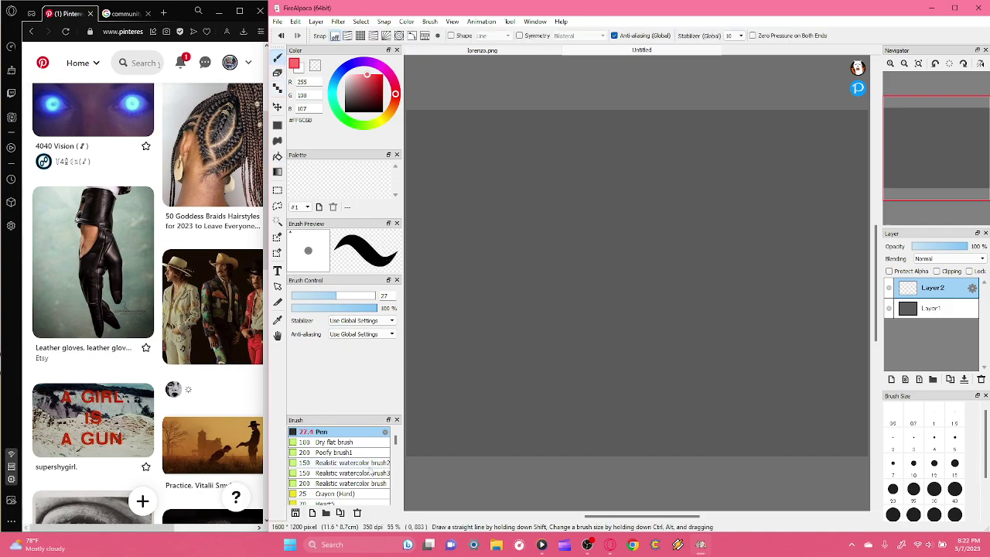
{"action": "scroll", "coordinate": [397, 501], "scroll_direction": "down", "scroll_amount": 2}
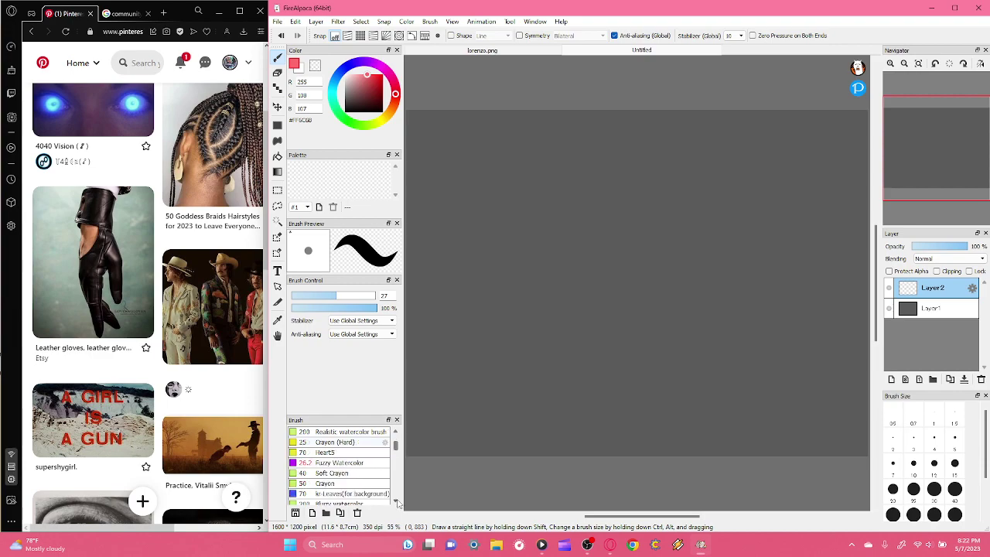
{"action": "scroll", "coordinate": [399, 502], "scroll_direction": "down", "scroll_amount": 3}
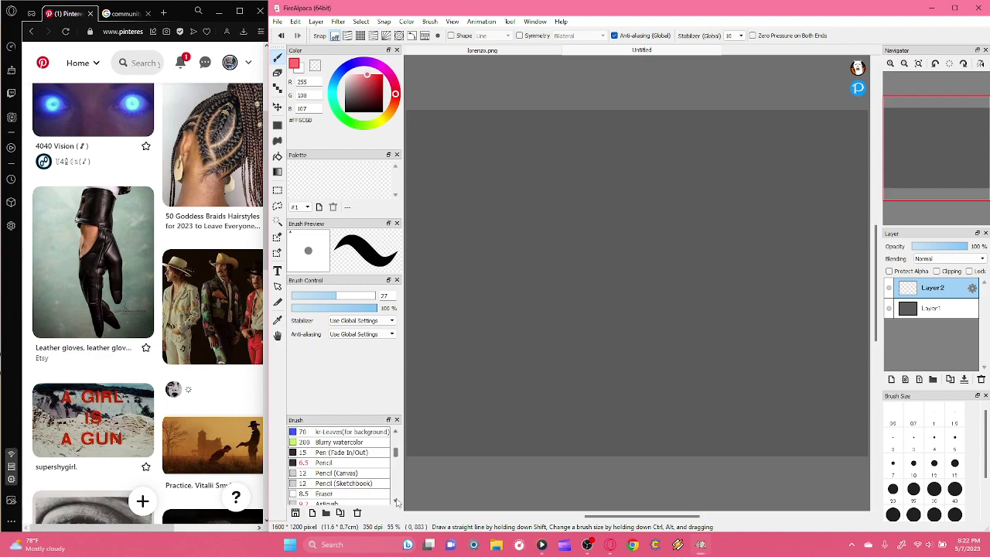
{"action": "left_click", "coordinate": [358, 451]}
{"action": "left_click_drag", "start_coordinate": [616, 146], "coordinate": [662, 141]}
{"action": "left_click", "coordinate": [281, 35]}
{"action": "left_click", "coordinate": [325, 296]}
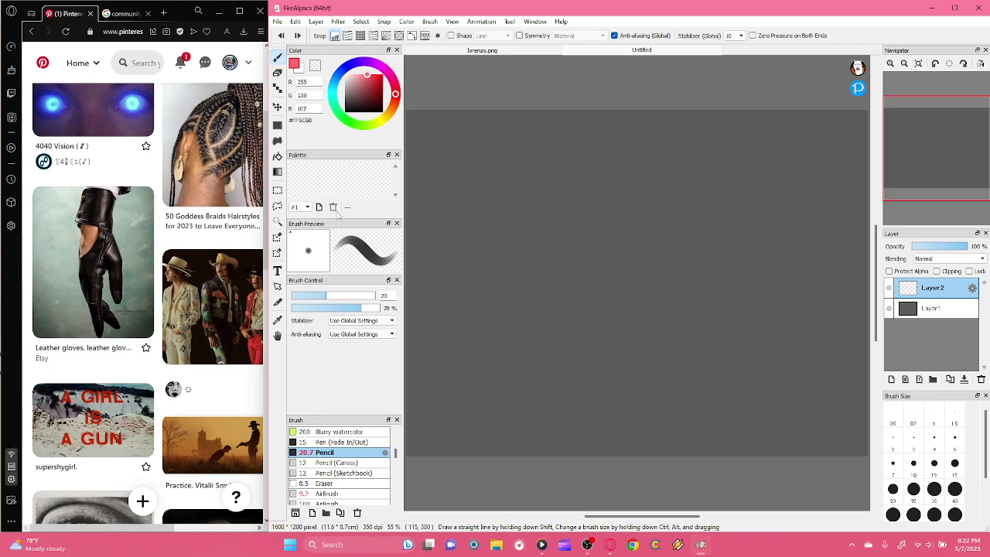
- Look through the reference pins of the OC: Kazima board, from the leather gloves to the western outfits
{"action": "scroll", "coordinate": [163, 277], "scroll_direction": "down", "scroll_amount": 3}
{"action": "scroll", "coordinate": [162, 276], "scroll_direction": "down", "scroll_amount": 4}
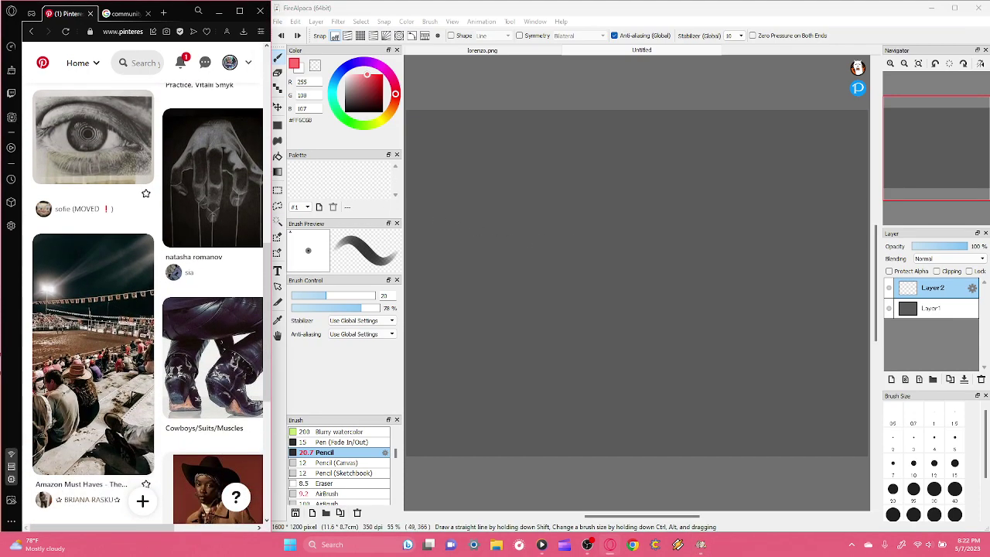
{"action": "scroll", "coordinate": [163, 277], "scroll_direction": "down", "scroll_amount": 1}
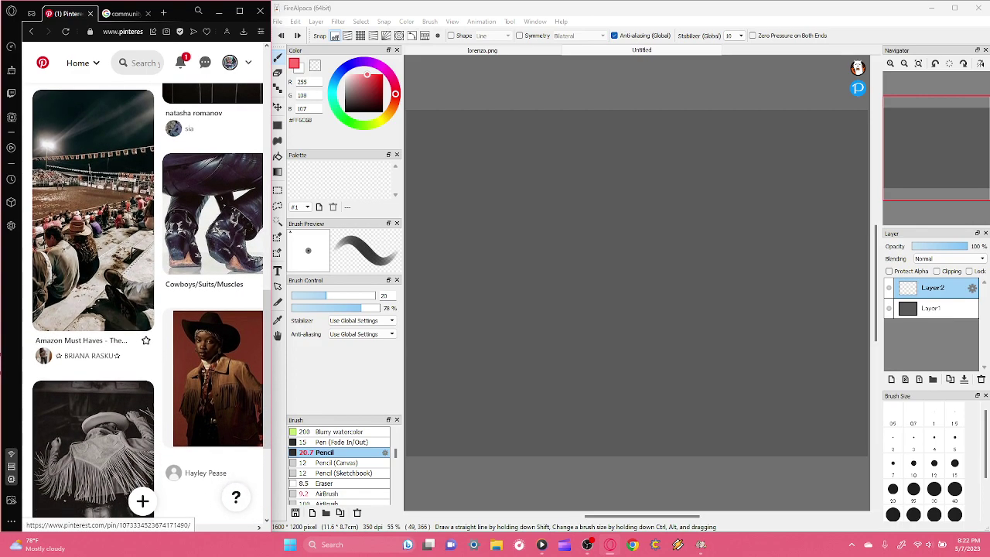
{"action": "scroll", "coordinate": [152, 301], "scroll_direction": "down", "scroll_amount": 1}
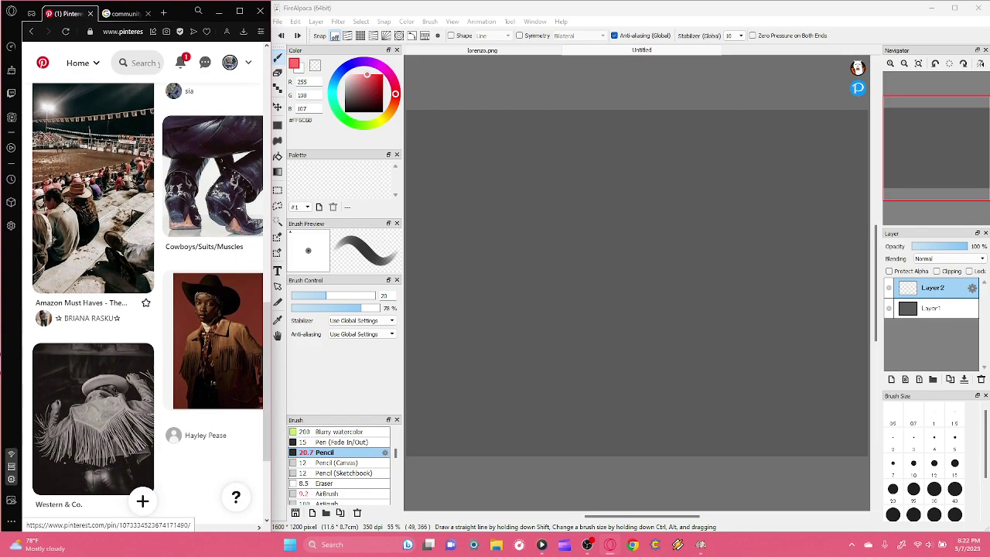
{"action": "scroll", "coordinate": [212, 201], "scroll_direction": "down", "scroll_amount": 3}
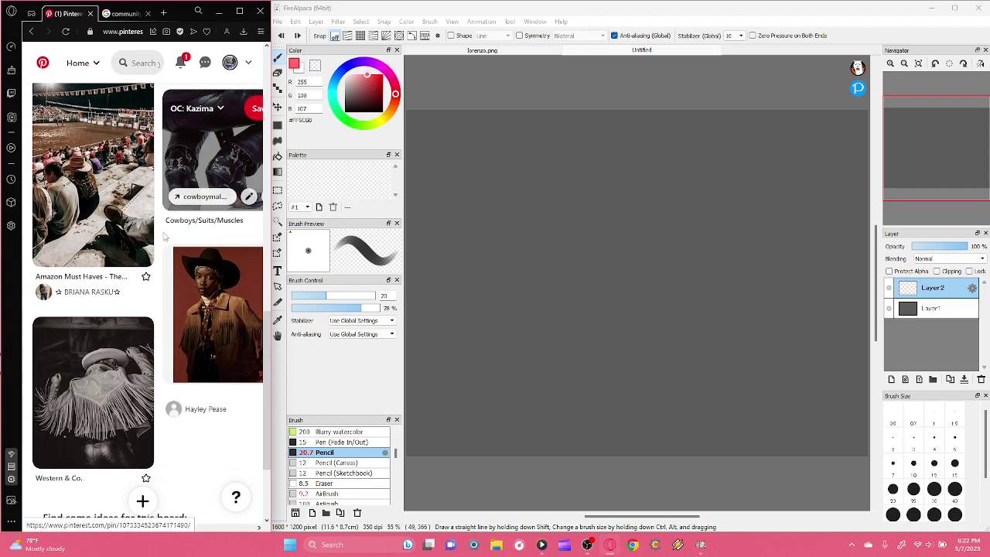
{"action": "scroll", "coordinate": [147, 309], "scroll_direction": "up", "scroll_amount": 10}
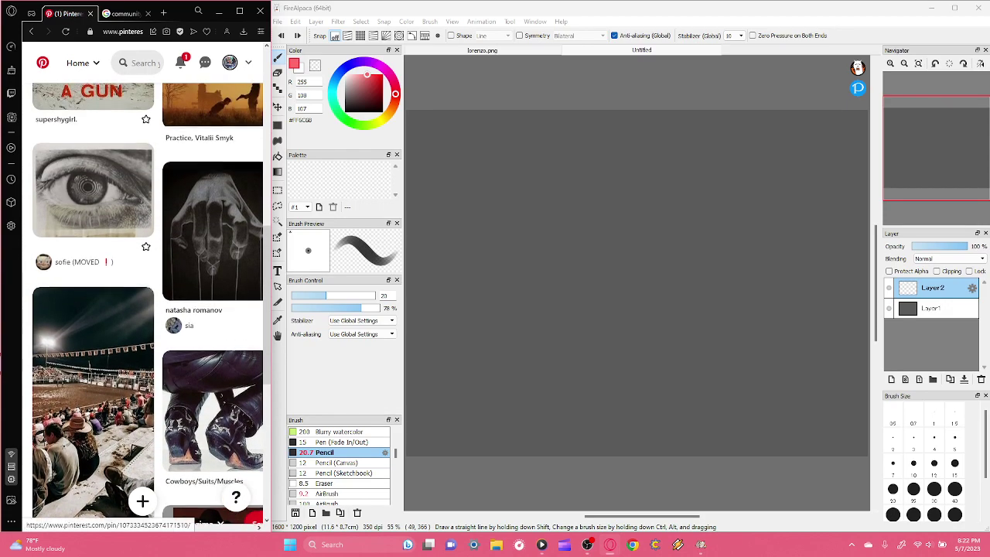
{"action": "scroll", "coordinate": [147, 309], "scroll_direction": "up", "scroll_amount": 5}
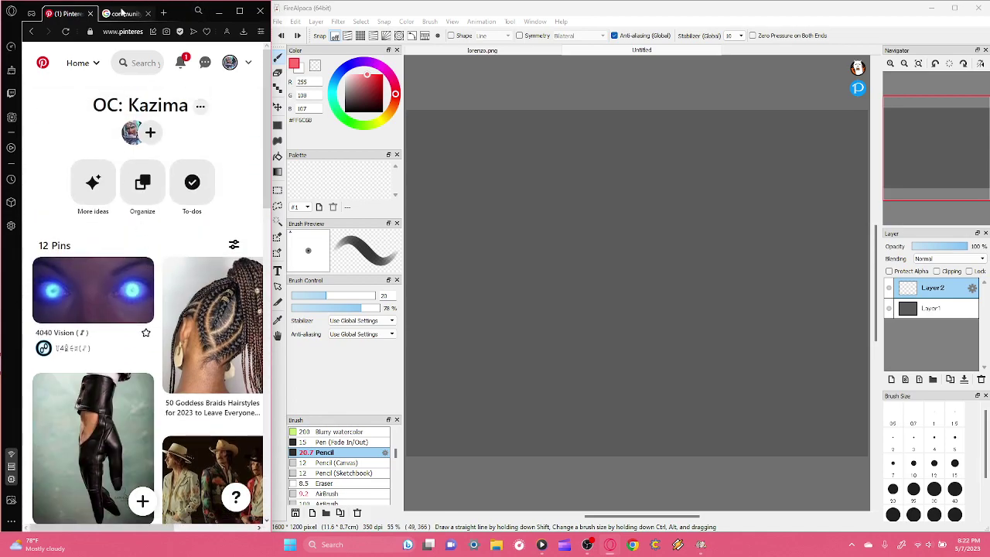
- Close the community garden image search in the browser and open a new blank tab
{"action": "left_click", "coordinate": [123, 13]}
{"action": "scroll", "coordinate": [191, 64], "scroll_direction": "right", "scroll_amount": 3}
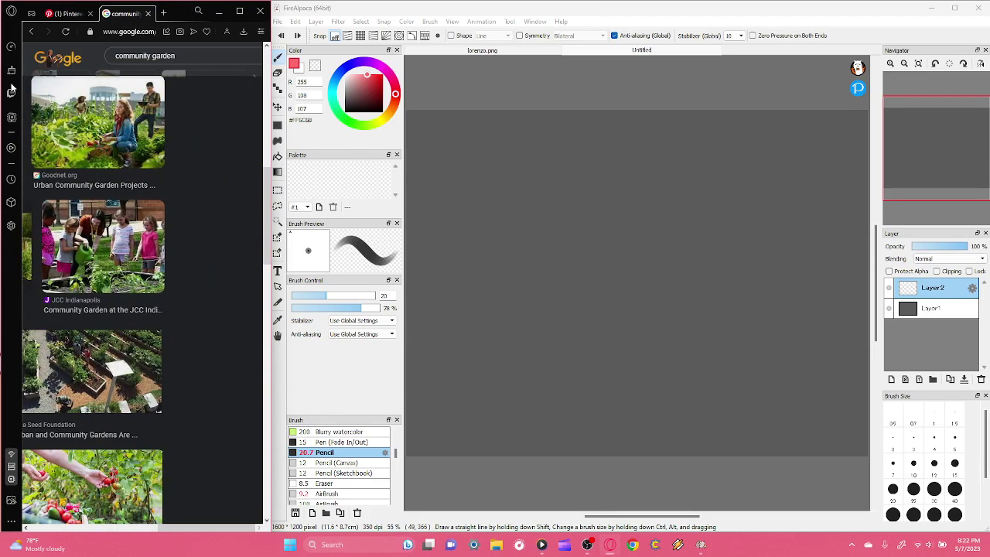
{"action": "left_click", "coordinate": [149, 13]}
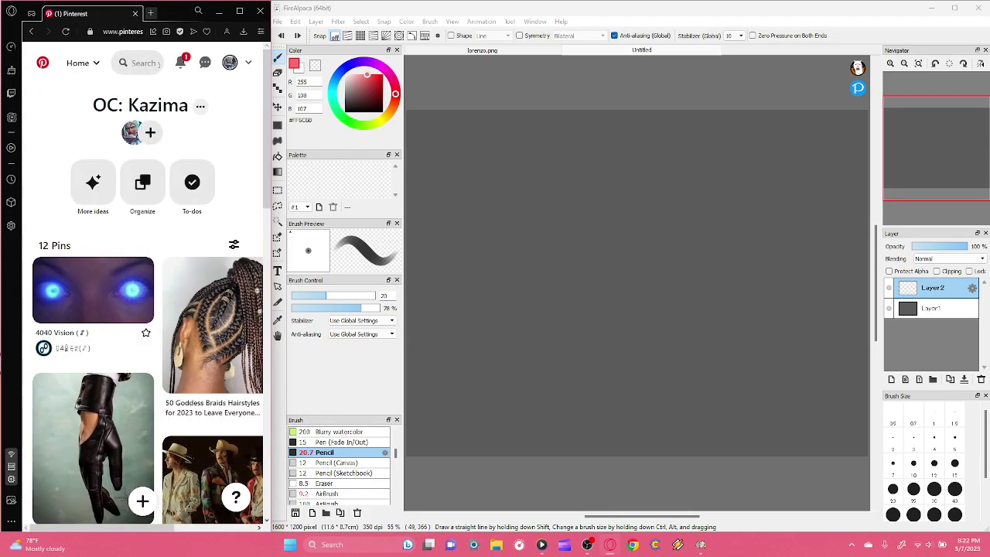
{"action": "left_click", "coordinate": [151, 14]}
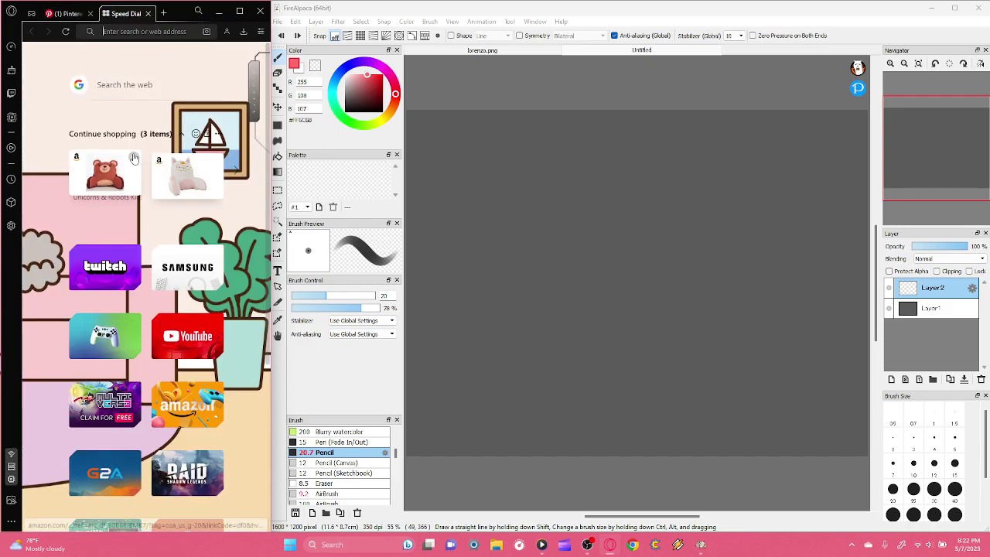
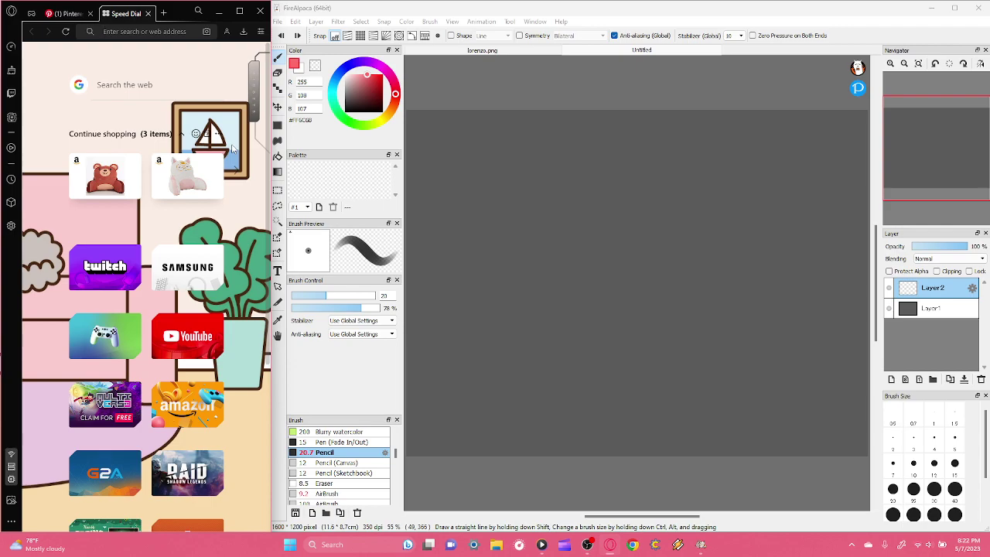
- Return to the OC: Kazima board and review its braids, leather gloves and cowboy suit pins
{"action": "left_click", "coordinate": [69, 13]}
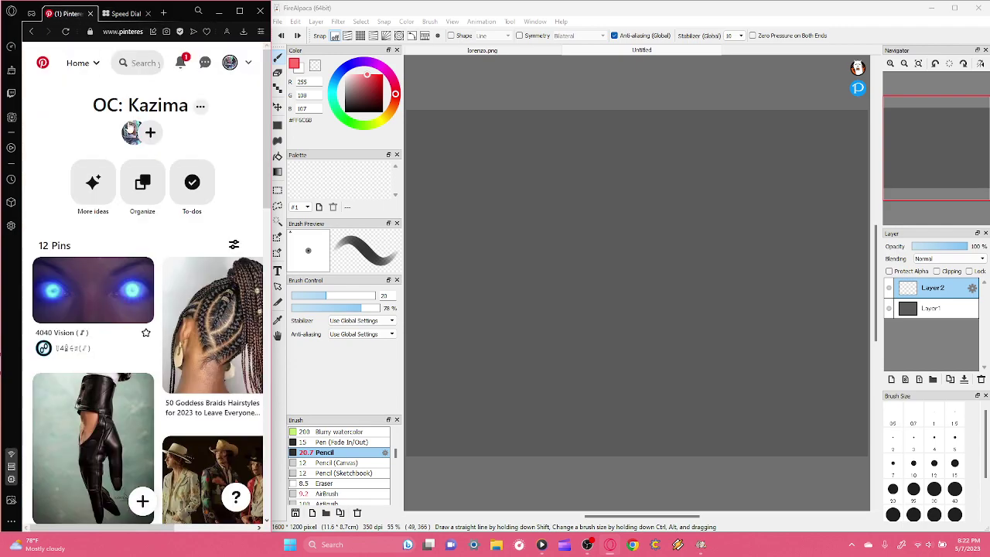
{"action": "scroll", "coordinate": [252, 180], "scroll_direction": "down", "scroll_amount": 1}
{"action": "scroll", "coordinate": [252, 180], "scroll_direction": "down", "scroll_amount": 1}
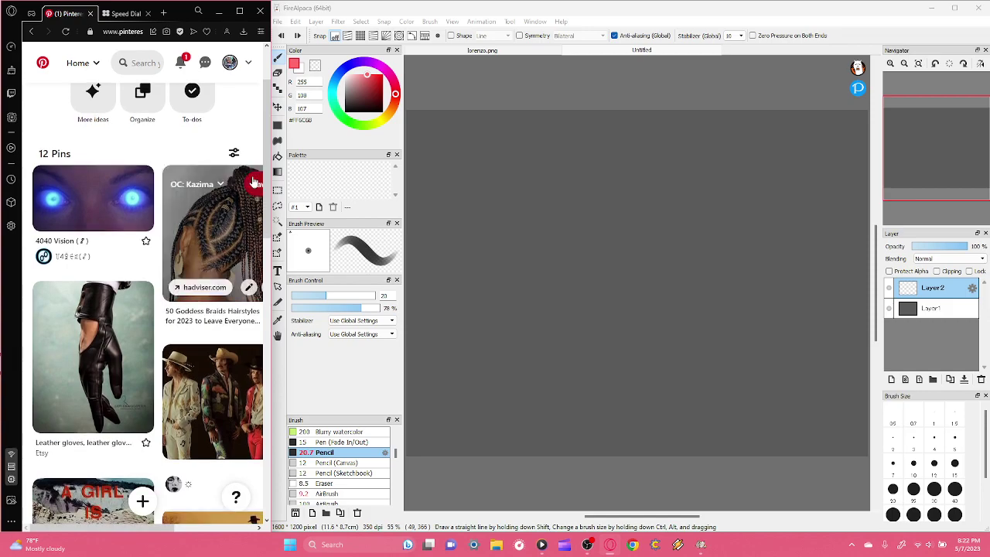
{"action": "scroll", "coordinate": [252, 176], "scroll_direction": "down", "scroll_amount": 1}
{"action": "scroll", "coordinate": [251, 177], "scroll_direction": "down", "scroll_amount": 2}
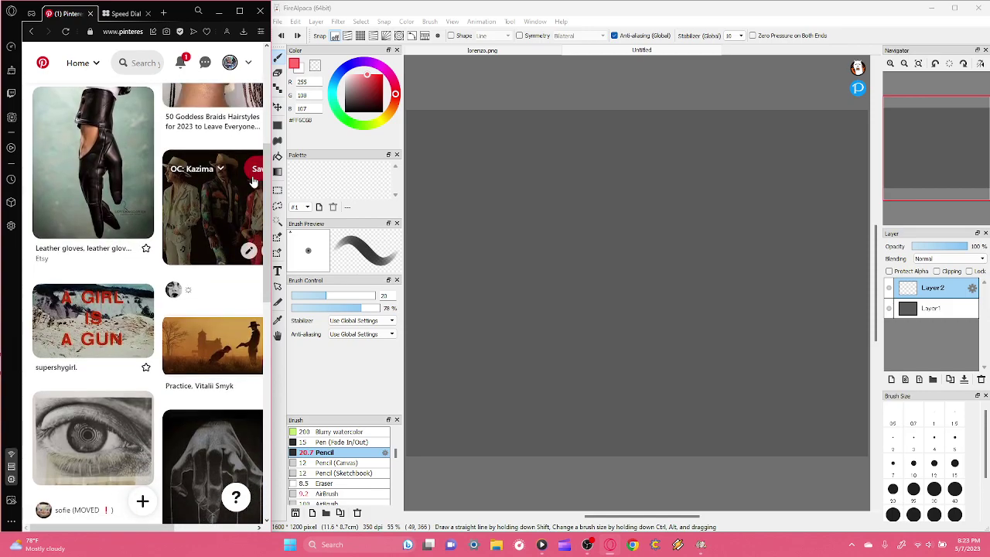
{"action": "scroll", "coordinate": [253, 181], "scroll_direction": "down", "scroll_amount": 1}
{"action": "scroll", "coordinate": [253, 181], "scroll_direction": "up", "scroll_amount": 2}
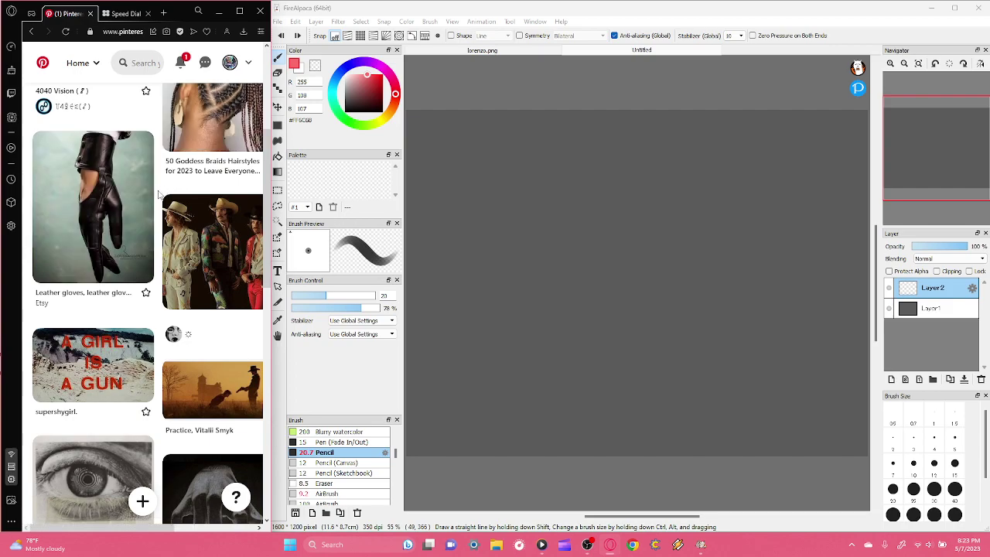
{"action": "scroll", "coordinate": [158, 193], "scroll_direction": "down", "scroll_amount": 1}
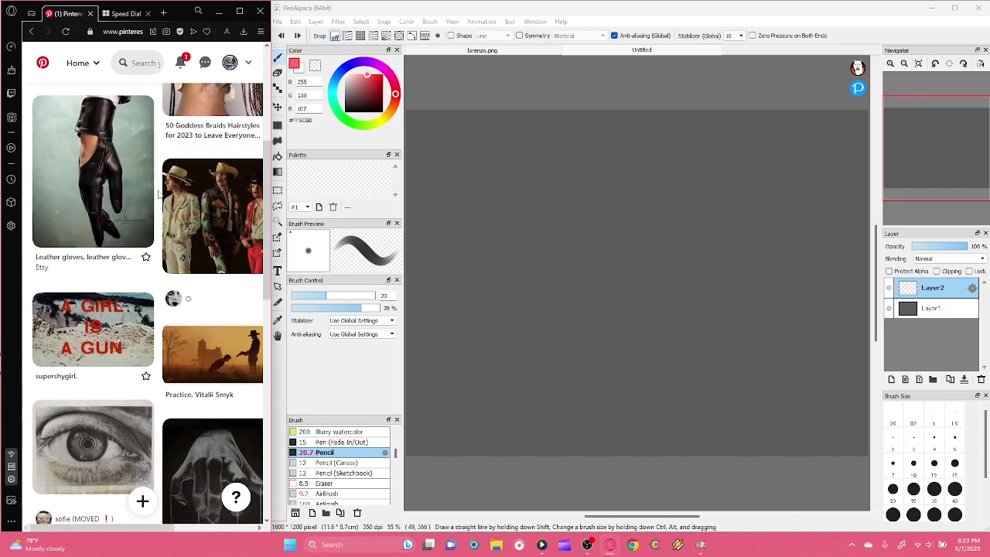
{"action": "scroll", "coordinate": [158, 193], "scroll_direction": "up", "scroll_amount": 3}
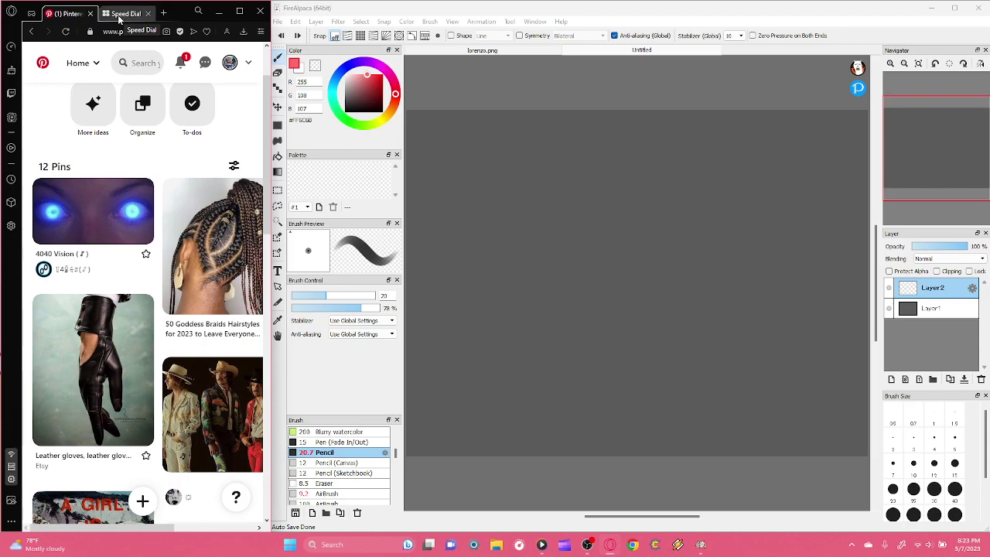
- Search Google for "cowboy poses" in the blank tab and show the image results
{"action": "left_click", "coordinate": [119, 14]}
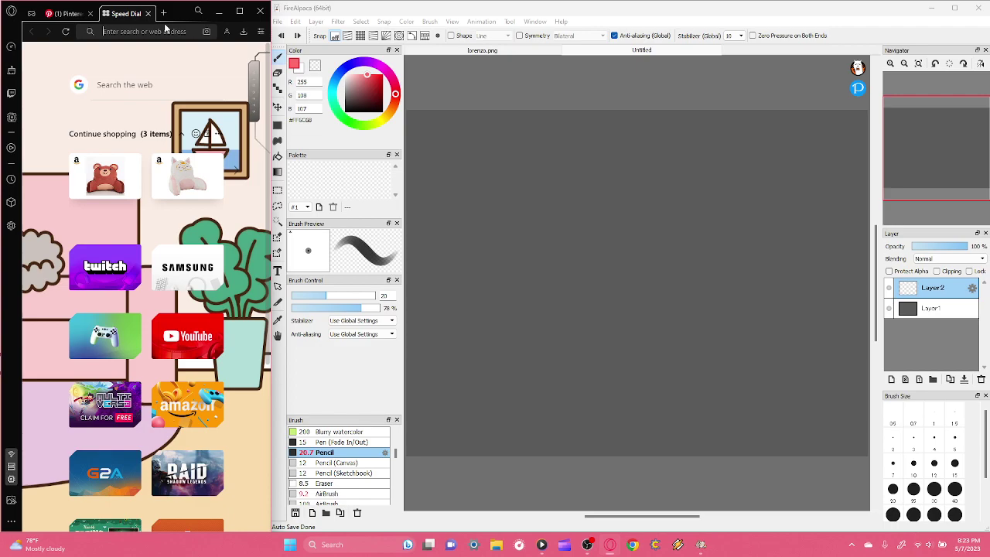
{"action": "type", "text": "cowboy poses"}
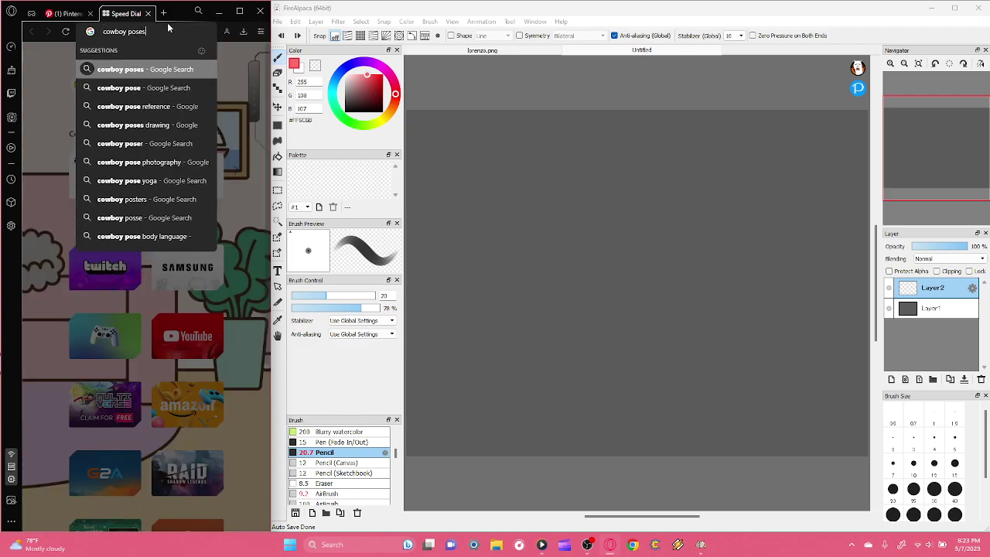
{"action": "key", "text": "Return"}
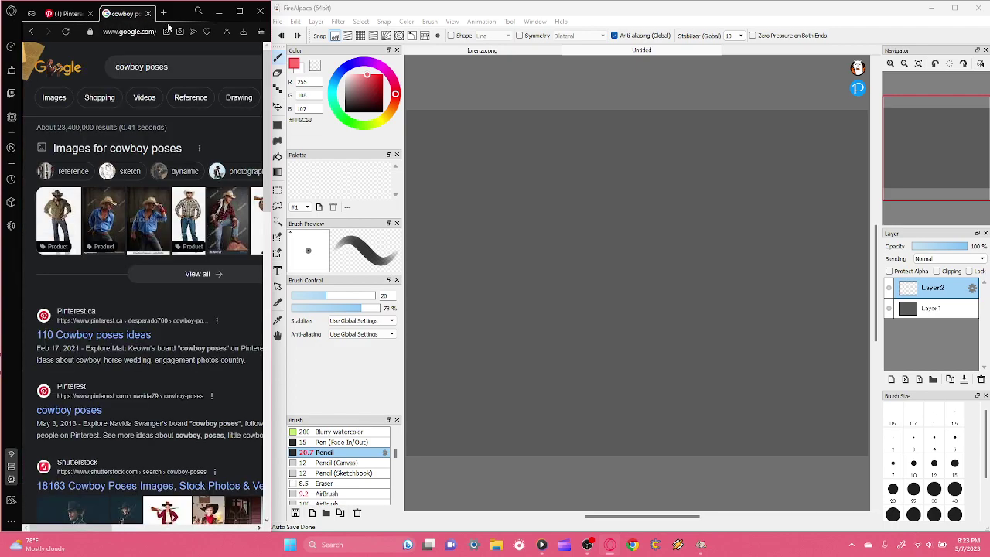
{"action": "left_click", "coordinate": [108, 149]}
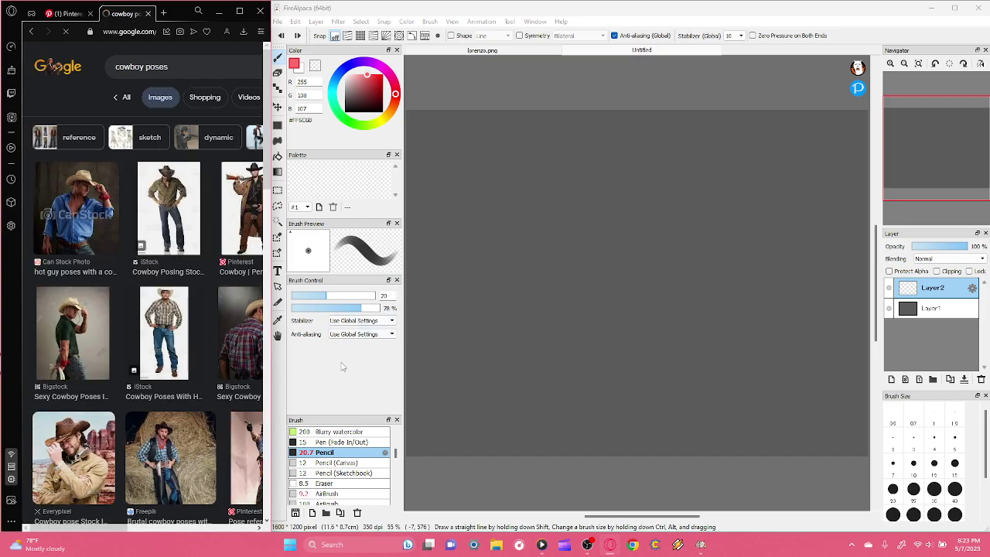
- Browse the cowboy poses image results for a suitable pose reference for the character sketch
{"action": "scroll", "coordinate": [89, 390], "scroll_direction": "right", "scroll_amount": 3}
{"action": "scroll", "coordinate": [89, 348], "scroll_direction": "right", "scroll_amount": 3}
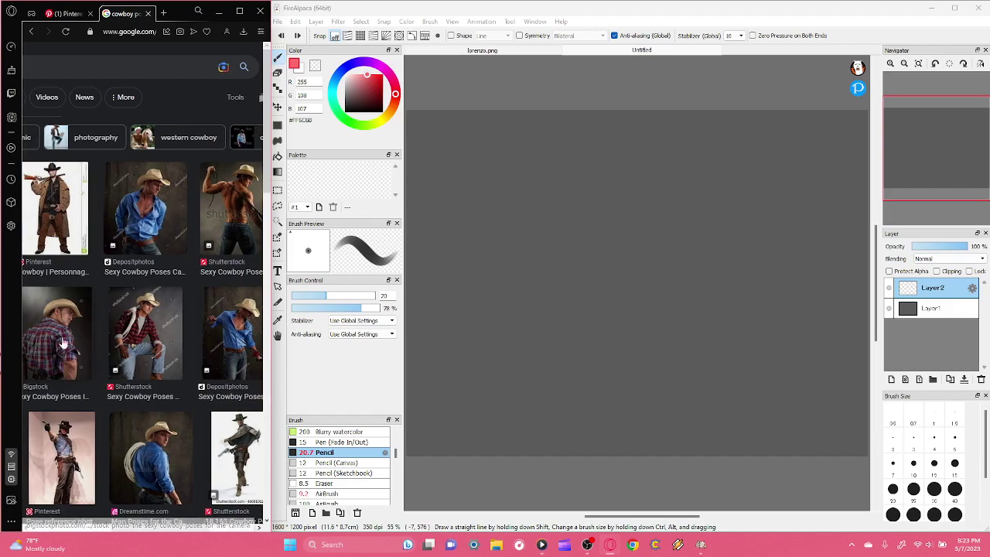
{"action": "scroll", "coordinate": [89, 348], "scroll_direction": "left", "scroll_amount": 3}
{"action": "scroll", "coordinate": [57, 58], "scroll_direction": "down", "scroll_amount": 5}
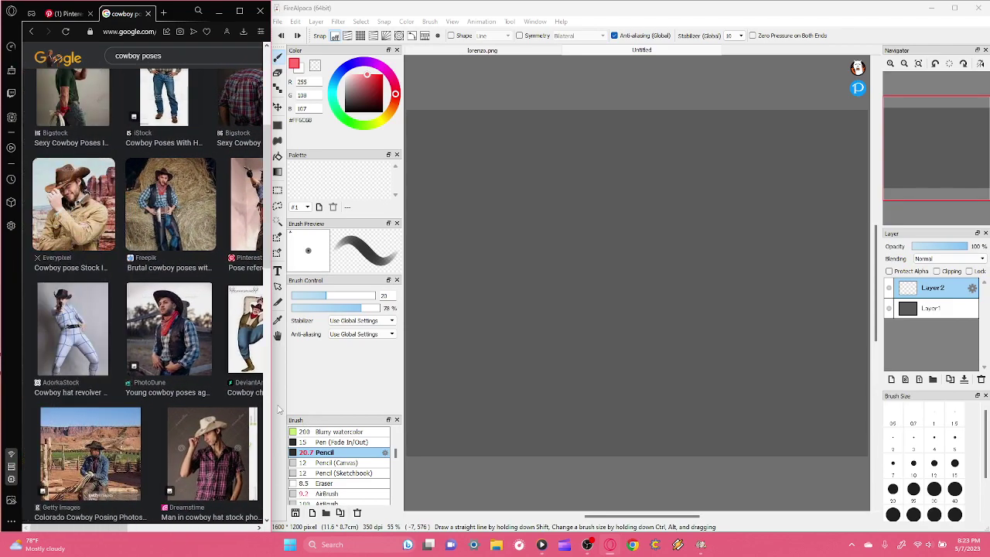
{"action": "scroll", "coordinate": [209, 314], "scroll_direction": "down", "scroll_amount": 5}
{"action": "scroll", "coordinate": [214, 330], "scroll_direction": "up", "scroll_amount": 5}
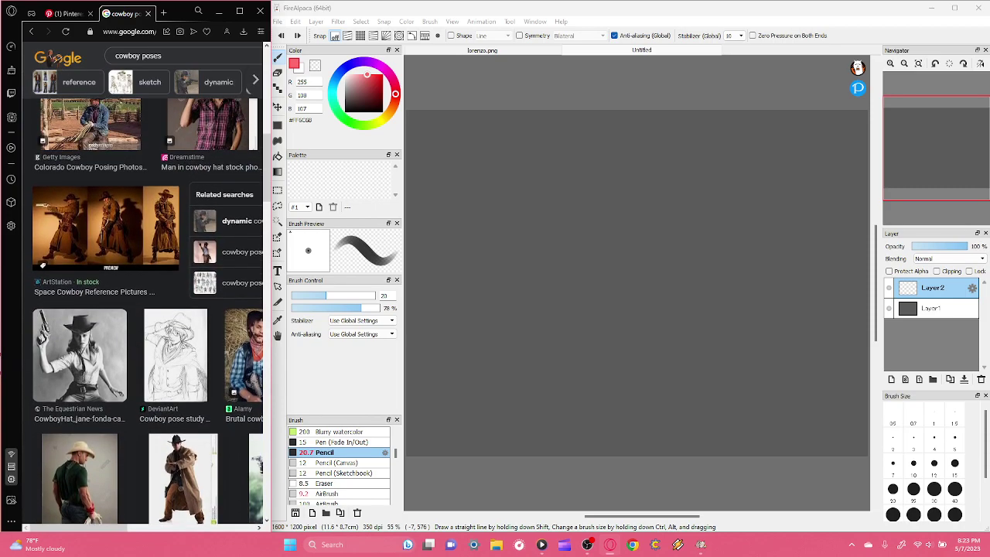
{"action": "scroll", "coordinate": [217, 328], "scroll_direction": "up", "scroll_amount": 2}
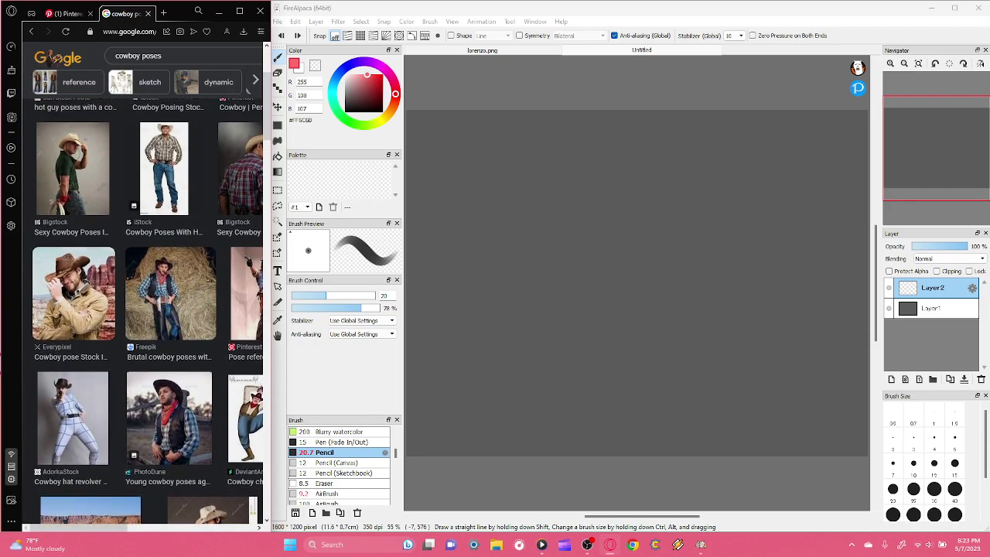
{"action": "scroll", "coordinate": [146, 297], "scroll_direction": "down", "scroll_amount": 2}
{"action": "scroll", "coordinate": [143, 293], "scroll_direction": "down", "scroll_amount": 6}
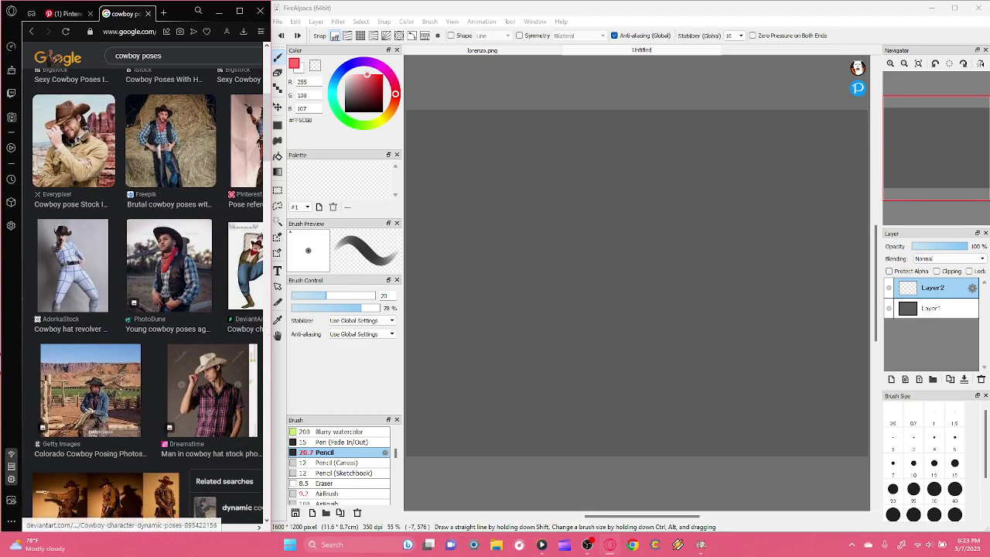
{"action": "scroll", "coordinate": [217, 348], "scroll_direction": "right", "scroll_amount": 2}
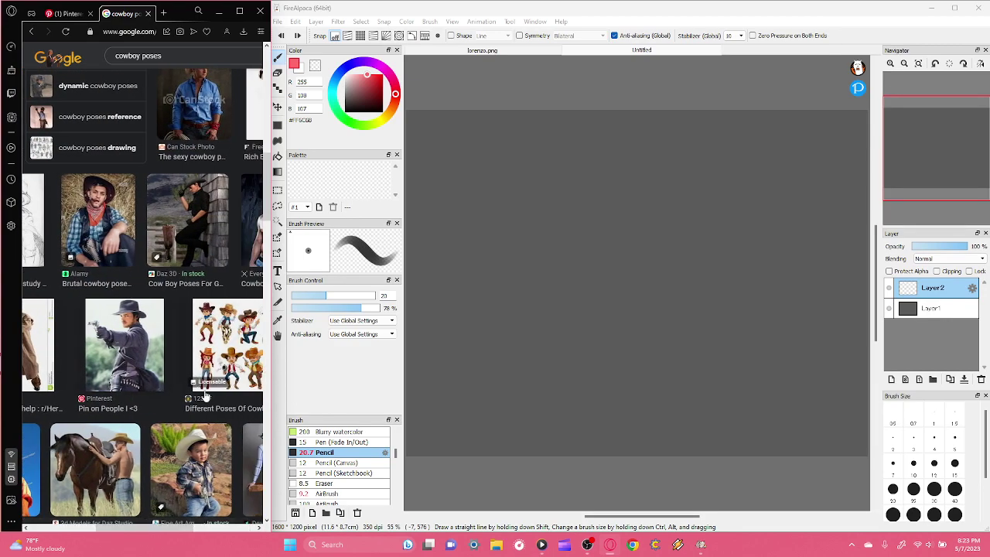
{"action": "scroll", "coordinate": [218, 348], "scroll_direction": "left", "scroll_amount": 2}
{"action": "scroll", "coordinate": [218, 348], "scroll_direction": "left", "scroll_amount": 2}
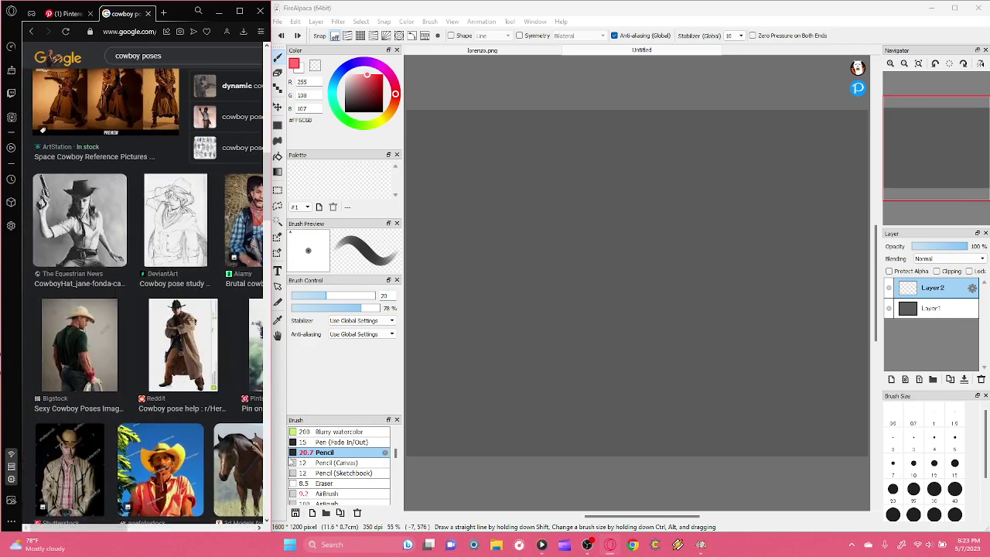
{"action": "scroll", "coordinate": [56, 58], "scroll_direction": "down", "scroll_amount": 5}
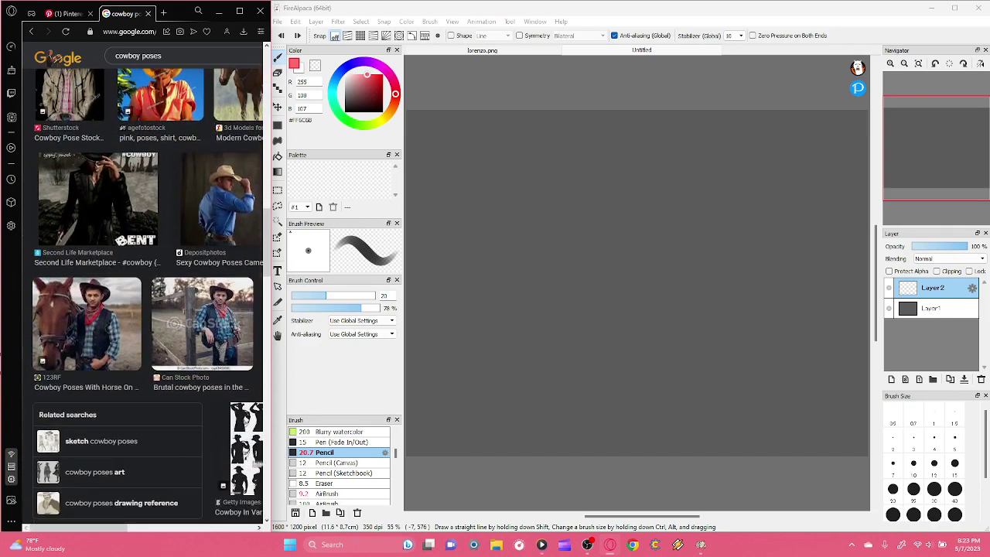
{"action": "scroll", "coordinate": [56, 58], "scroll_direction": "up", "scroll_amount": 4}
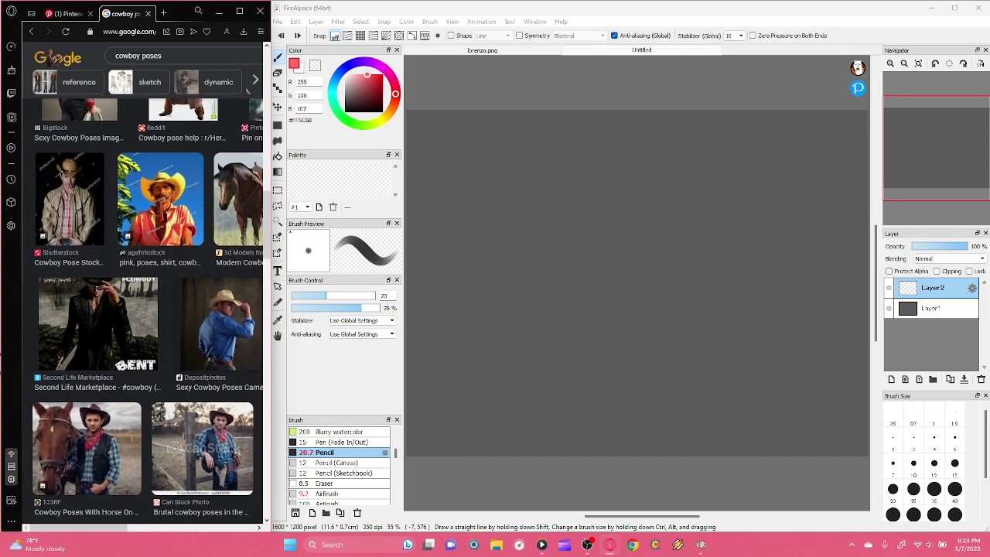
{"action": "scroll", "coordinate": [237, 491], "scroll_direction": "up", "scroll_amount": 1}
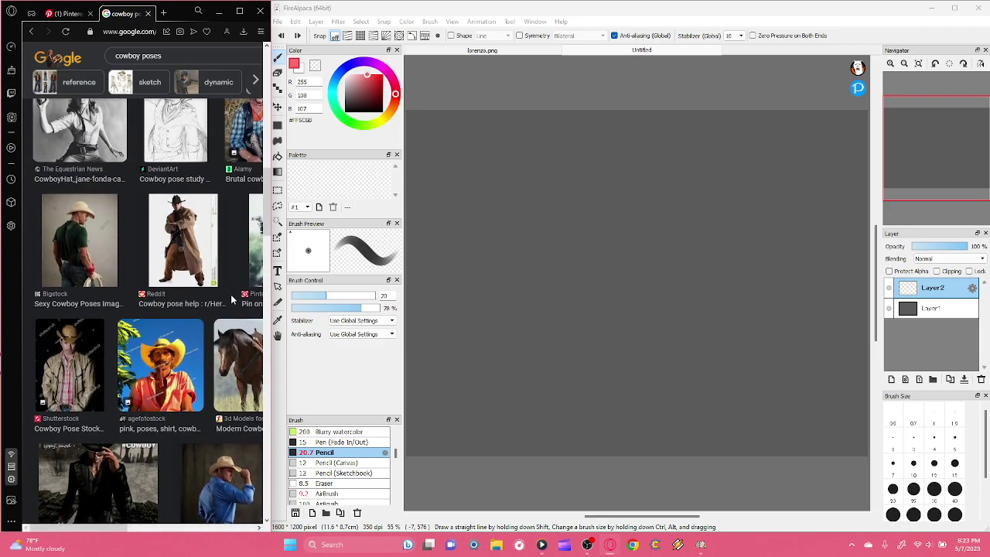
{"action": "scroll", "coordinate": [232, 309], "scroll_direction": "down", "scroll_amount": 5}
{"action": "scroll", "coordinate": [252, 384], "scroll_direction": "up", "scroll_amount": 3}
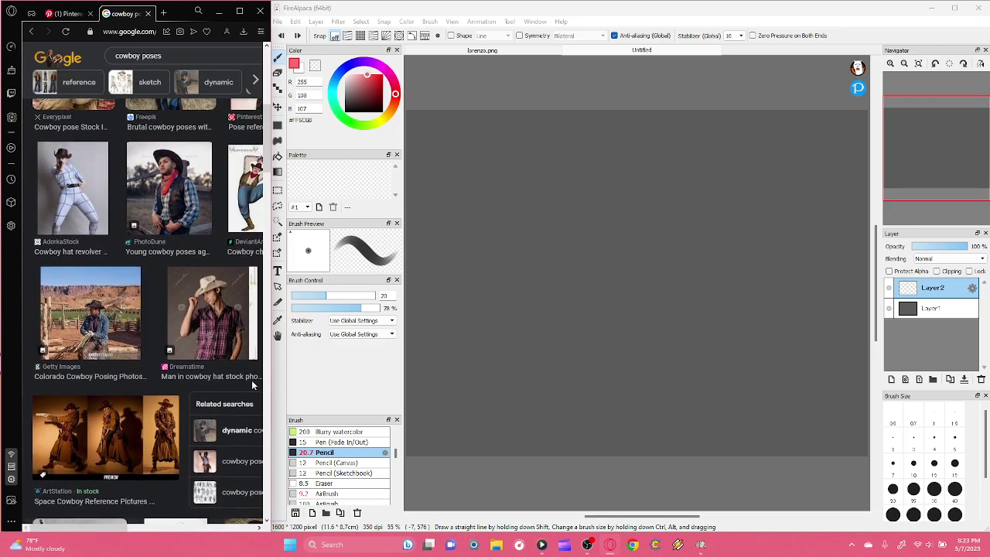
{"action": "scroll", "coordinate": [164, 263], "scroll_direction": "up", "scroll_amount": 3}
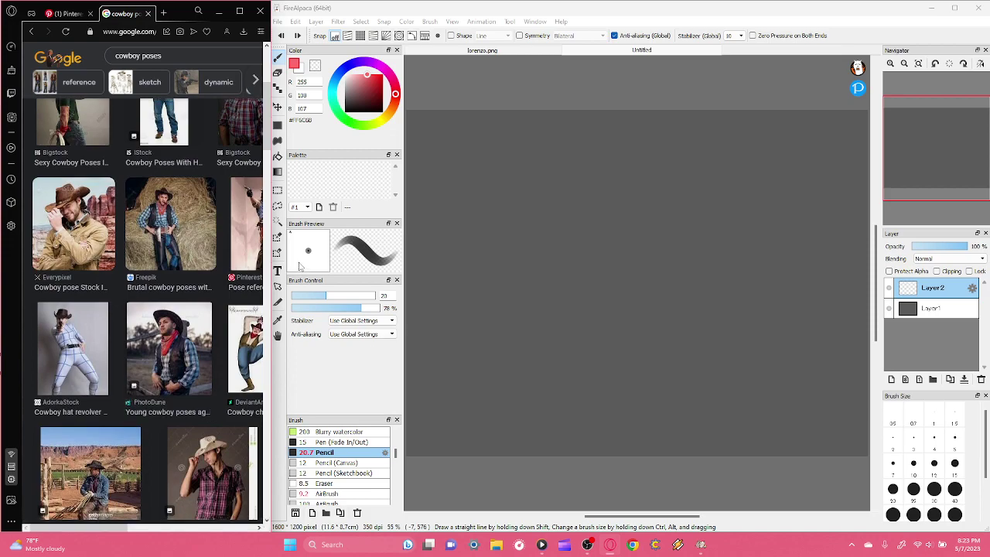
{"action": "scroll", "coordinate": [203, 331], "scroll_direction": "up", "scroll_amount": 4}
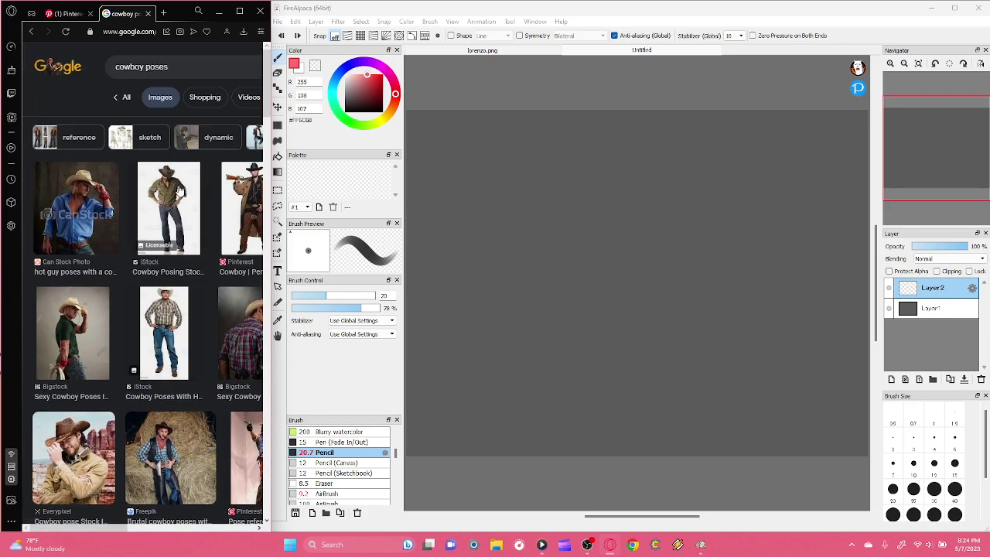
{"action": "scroll", "coordinate": [205, 313], "scroll_direction": "right", "scroll_amount": 3}
{"action": "scroll", "coordinate": [193, 309], "scroll_direction": "left", "scroll_amount": 4}
{"action": "scroll", "coordinate": [121, 296], "scroll_direction": "right", "scroll_amount": 1}
{"action": "scroll", "coordinate": [121, 297], "scroll_direction": "down", "scroll_amount": 3}
{"action": "scroll", "coordinate": [122, 296], "scroll_direction": "left", "scroll_amount": 2}
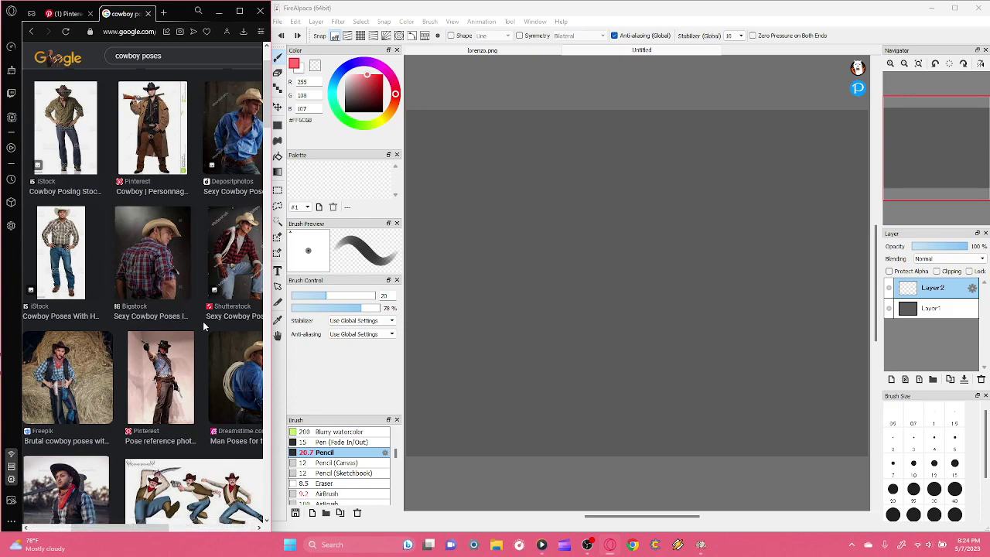
{"action": "scroll", "coordinate": [203, 321], "scroll_direction": "down", "scroll_amount": 2}
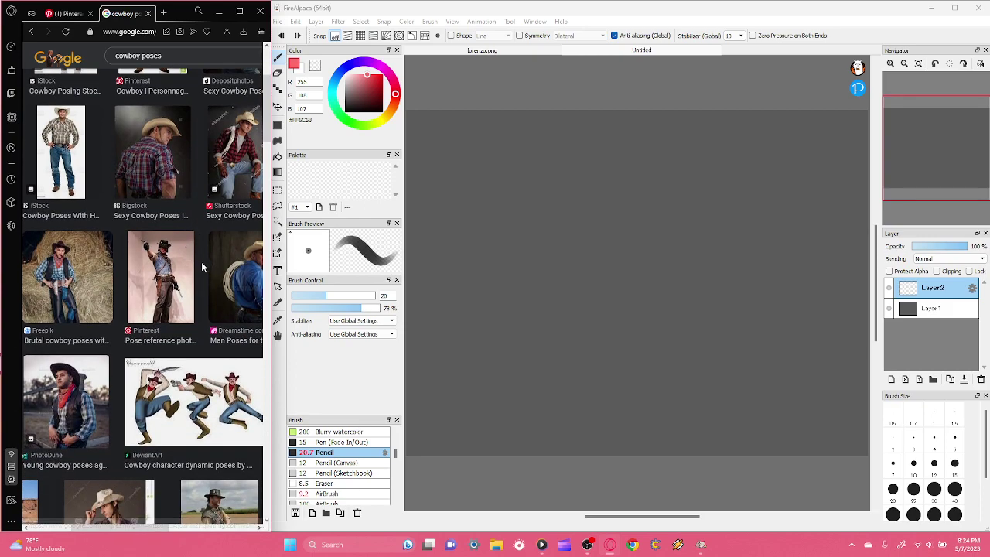
- Look through the cowboy poses results and open the Bigstock green-shirt cowboy holding a rope as the pose reference
{"action": "scroll", "coordinate": [201, 245], "scroll_direction": "down", "scroll_amount": 3}
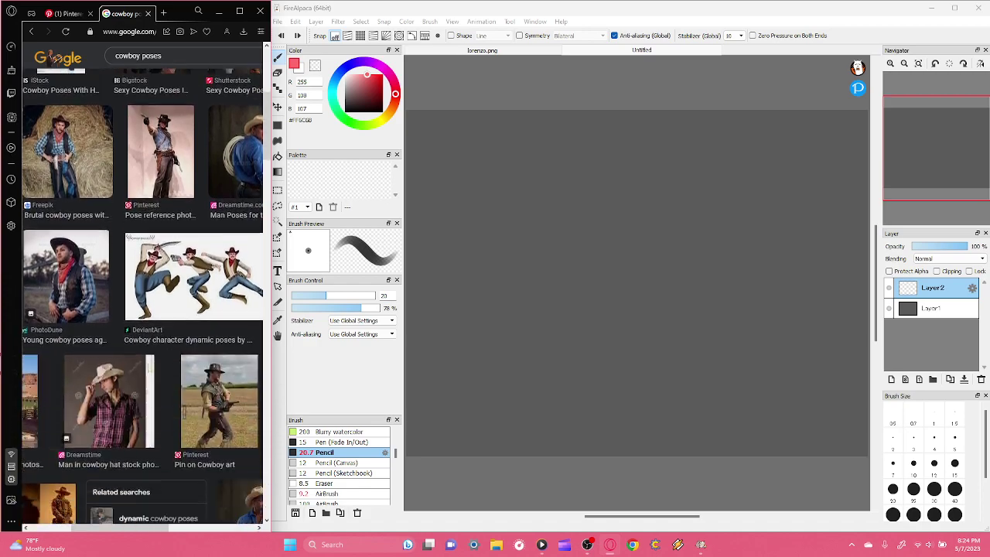
{"action": "scroll", "coordinate": [174, 309], "scroll_direction": "left", "scroll_amount": 2}
{"action": "scroll", "coordinate": [130, 328], "scroll_direction": "left", "scroll_amount": 1}
{"action": "scroll", "coordinate": [130, 327], "scroll_direction": "up", "scroll_amount": 3}
{"action": "scroll", "coordinate": [124, 309], "scroll_direction": "up", "scroll_amount": 1}
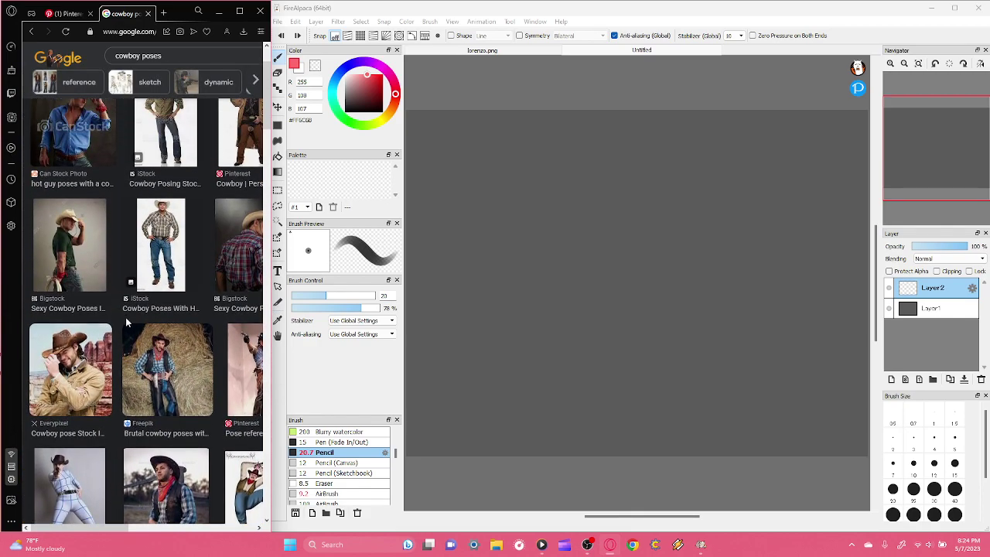
{"action": "scroll", "coordinate": [131, 313], "scroll_direction": "up", "scroll_amount": 2}
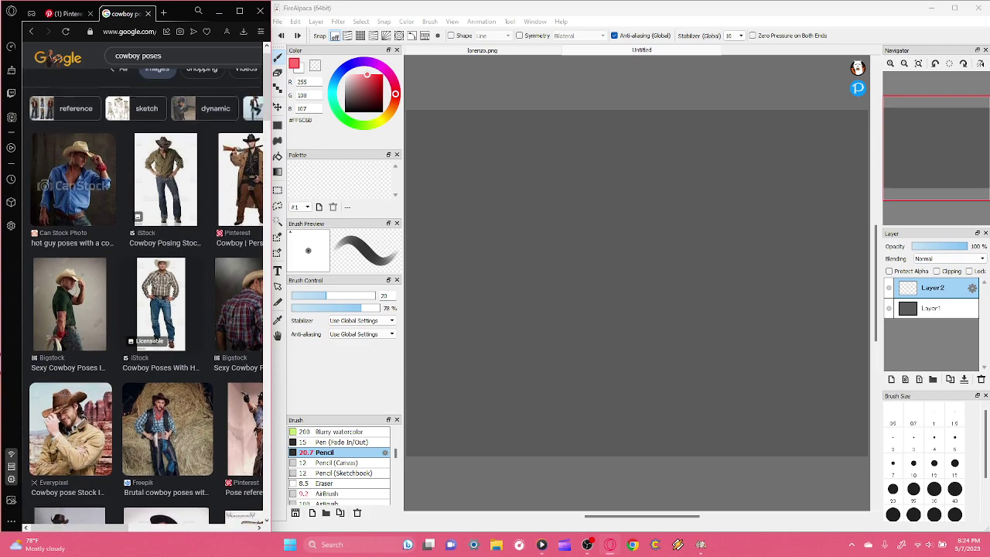
{"action": "left_click", "coordinate": [69, 318]}
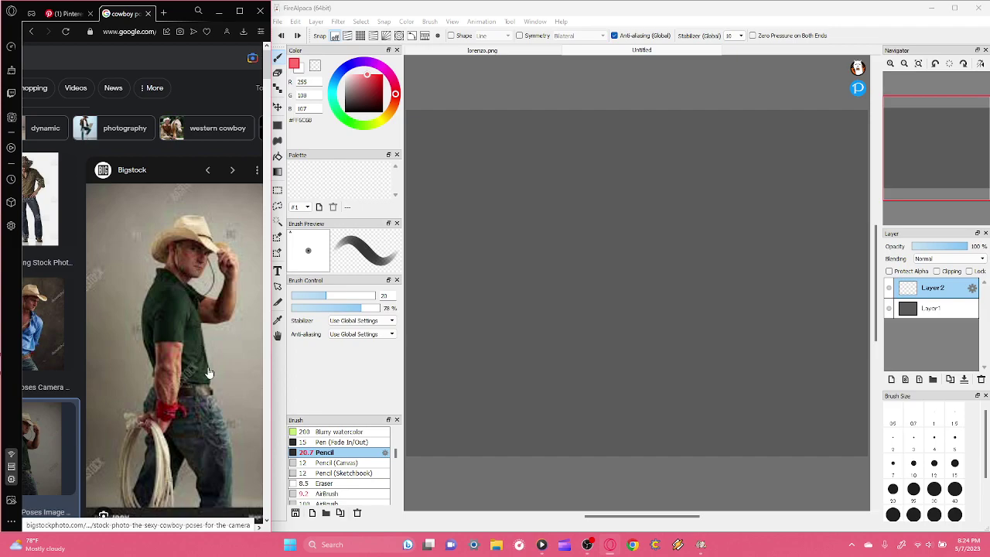
{"action": "scroll", "coordinate": [236, 356], "scroll_direction": "down", "scroll_amount": 1}
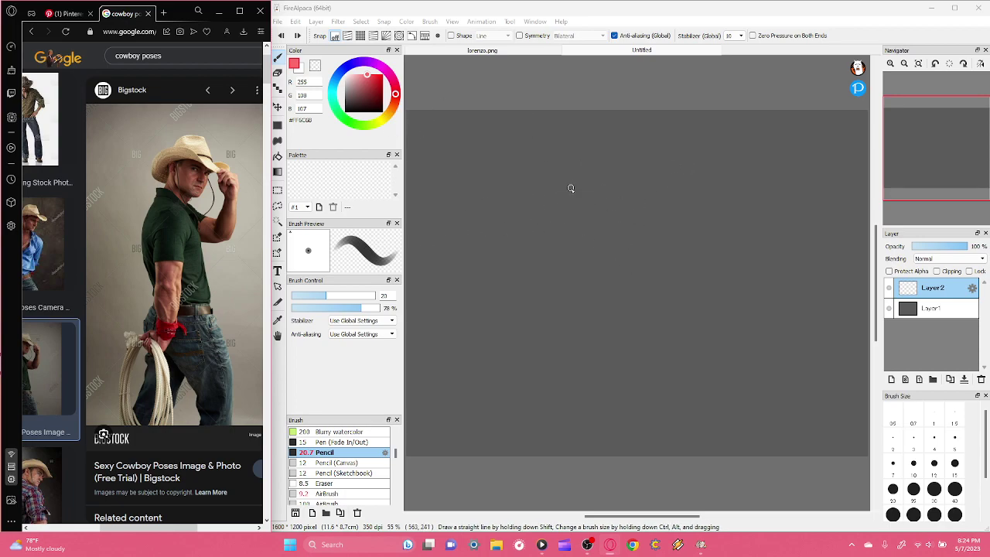
- Rough in the head, curved back and hip lines of the green-shirt cowboy pose in red pencil on Layer2
{"action": "mouse_move", "coordinate": [590, 201]}
{"action": "left_mouse_down"}
{"action": "mouse_move", "coordinate": [595, 169]}
{"action": "mouse_move", "coordinate": [608, 207]}
{"action": "mouse_move", "coordinate": [622, 220]}
{"action": "mouse_move", "coordinate": [631, 218]}
{"action": "mouse_move", "coordinate": [619, 212]}
{"action": "mouse_move", "coordinate": [639, 210]}
{"action": "mouse_move", "coordinate": [636, 218]}
{"action": "mouse_move", "coordinate": [646, 171]}
{"action": "left_mouse_up"}
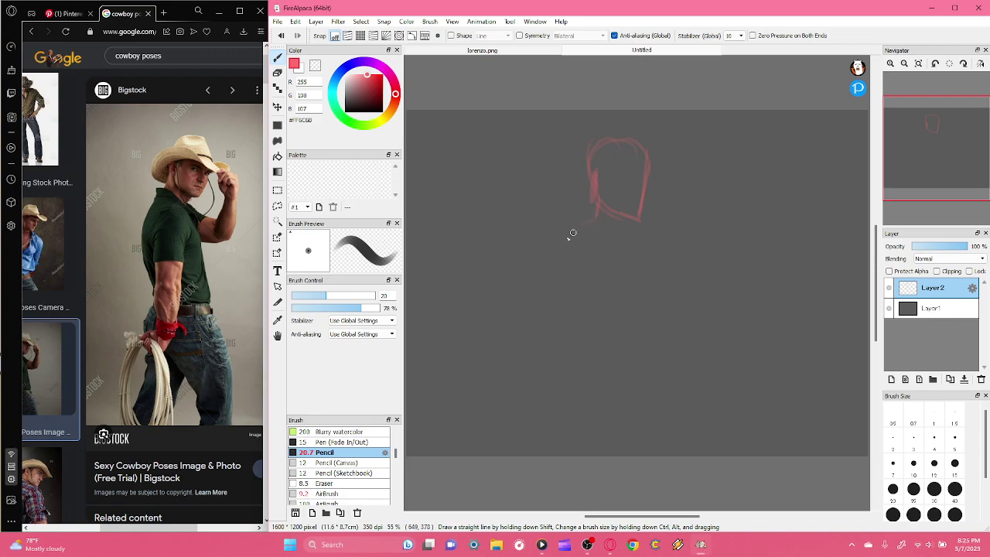
{"action": "mouse_move", "coordinate": [565, 247]}
{"action": "left_mouse_down"}
{"action": "mouse_move", "coordinate": [576, 324]}
{"action": "mouse_move", "coordinate": [574, 312]}
{"action": "left_mouse_up"}
{"action": "mouse_move", "coordinate": [567, 270]}
{"action": "left_mouse_down"}
{"action": "mouse_move", "coordinate": [603, 196]}
{"action": "mouse_move", "coordinate": [565, 273]}
{"action": "mouse_move", "coordinate": [572, 239]}
{"action": "mouse_move", "coordinate": [565, 271]}
{"action": "mouse_move", "coordinate": [597, 350]}
{"action": "mouse_move", "coordinate": [568, 276]}
{"action": "mouse_move", "coordinate": [587, 382]}
{"action": "left_mouse_up"}
{"action": "left_click_drag", "start_coordinate": [591, 384], "coordinate": [598, 408]}
{"action": "left_click_drag", "start_coordinate": [602, 380], "coordinate": [596, 436]}
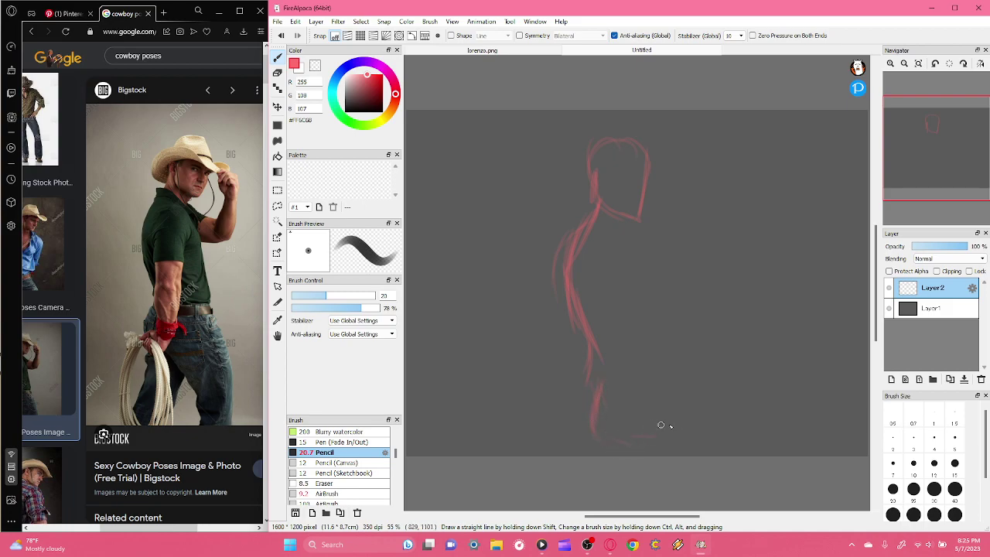
{"action": "left_click_drag", "start_coordinate": [669, 420], "coordinate": [659, 361]}
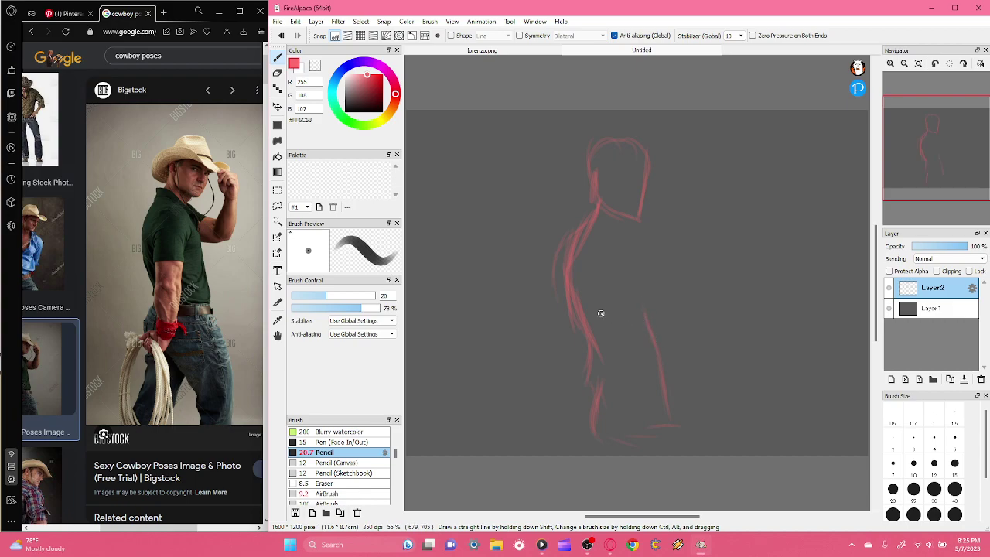
- Undo the body lines and the upper strokes of the head sketch
{"action": "key", "text": "ctrl"}
{"action": "key", "text": "ctrl+z"}
{"action": "key", "text": "ctrl+z"}
{"action": "key", "text": "ctrl+z"}
{"action": "key", "text": "ctrl+z"}
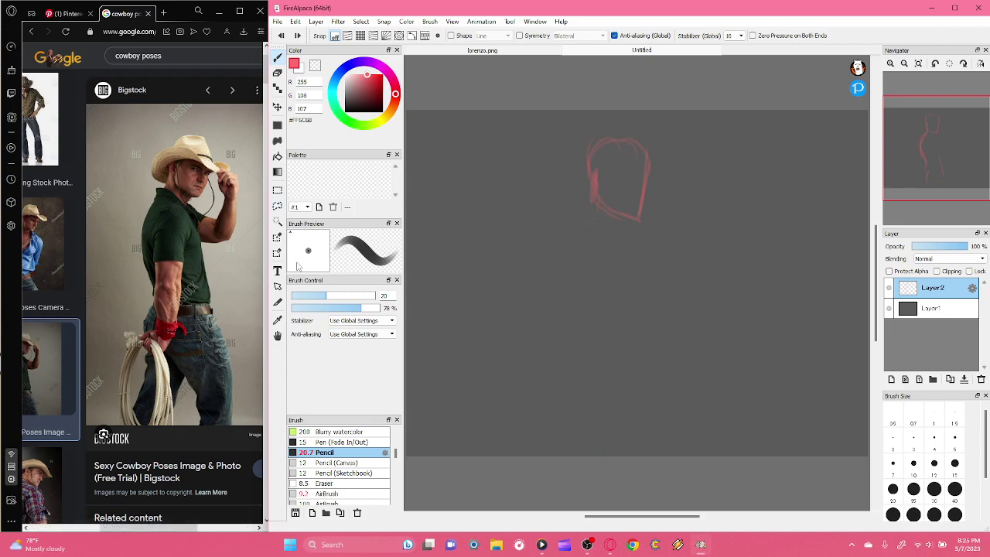
{"action": "key", "text": "ctrl+z"}
{"action": "key", "text": "ctrl+z"}
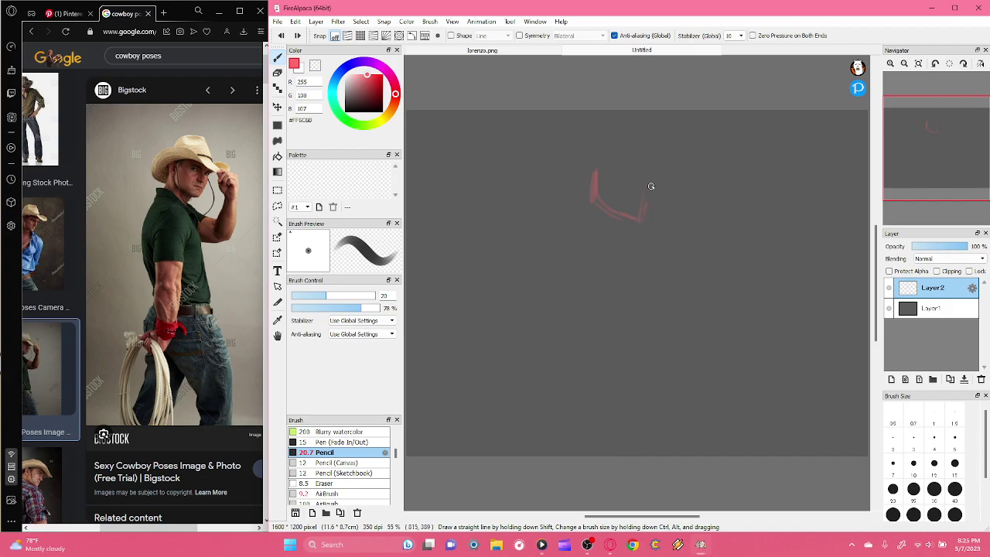
- Redraw the head with an eye guideline, then sketch the neck, round shoulder, hanging arm and back contour
{"action": "mouse_move", "coordinate": [652, 192]}
{"action": "left_mouse_down"}
{"action": "mouse_move", "coordinate": [621, 162]}
{"action": "mouse_move", "coordinate": [595, 168]}
{"action": "left_mouse_up"}
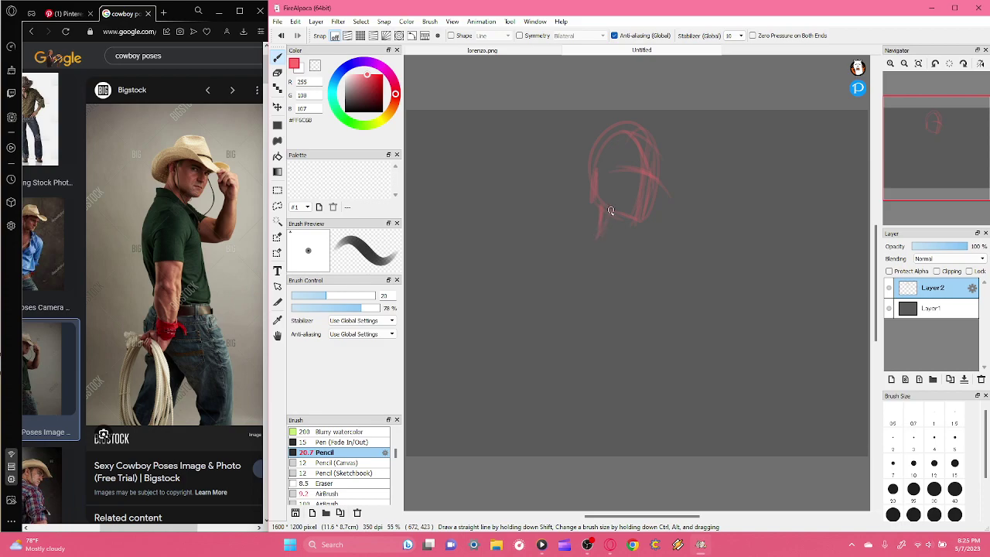
{"action": "left_click_drag", "start_coordinate": [610, 237], "coordinate": [615, 261]}
{"action": "mouse_move", "coordinate": [571, 270]}
{"action": "left_mouse_down"}
{"action": "mouse_move", "coordinate": [604, 244]}
{"action": "mouse_move", "coordinate": [593, 282]}
{"action": "left_mouse_up"}
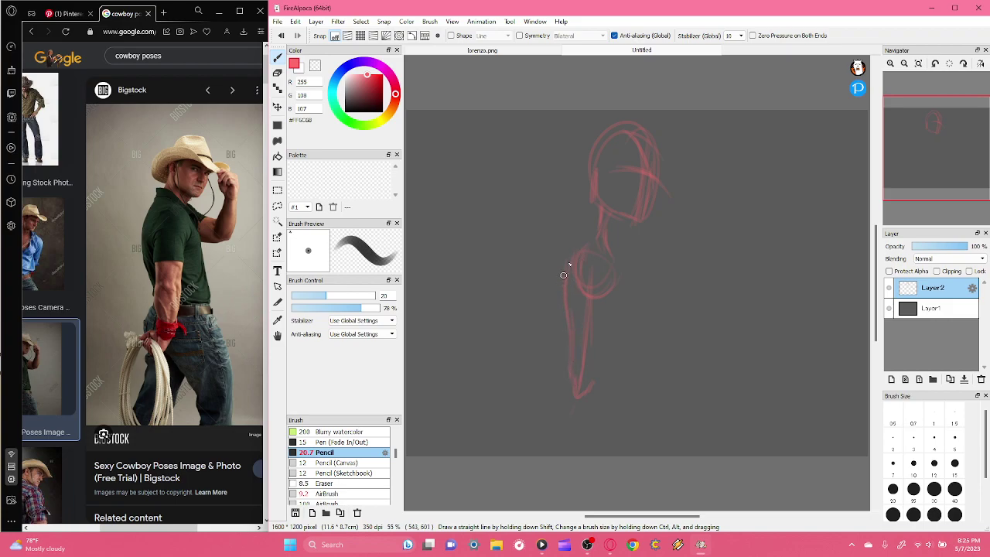
{"action": "mouse_move", "coordinate": [593, 409]}
{"action": "left_mouse_down"}
{"action": "mouse_move", "coordinate": [578, 410]}
{"action": "mouse_move", "coordinate": [596, 405]}
{"action": "mouse_move", "coordinate": [572, 393]}
{"action": "mouse_move", "coordinate": [606, 395]}
{"action": "left_mouse_up"}
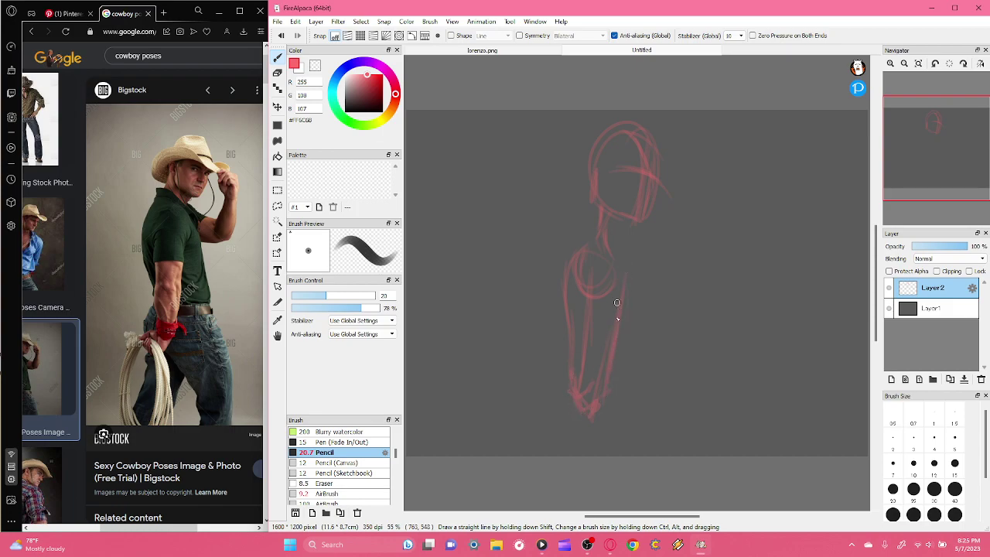
{"action": "mouse_move", "coordinate": [557, 272]}
{"action": "left_mouse_down"}
{"action": "mouse_move", "coordinate": [559, 338]}
{"action": "mouse_move", "coordinate": [551, 264]}
{"action": "mouse_move", "coordinate": [556, 293]}
{"action": "mouse_move", "coordinate": [589, 219]}
{"action": "mouse_move", "coordinate": [576, 243]}
{"action": "mouse_move", "coordinate": [589, 185]}
{"action": "mouse_move", "coordinate": [635, 133]}
{"action": "mouse_move", "coordinate": [646, 215]}
{"action": "left_mouse_up"}
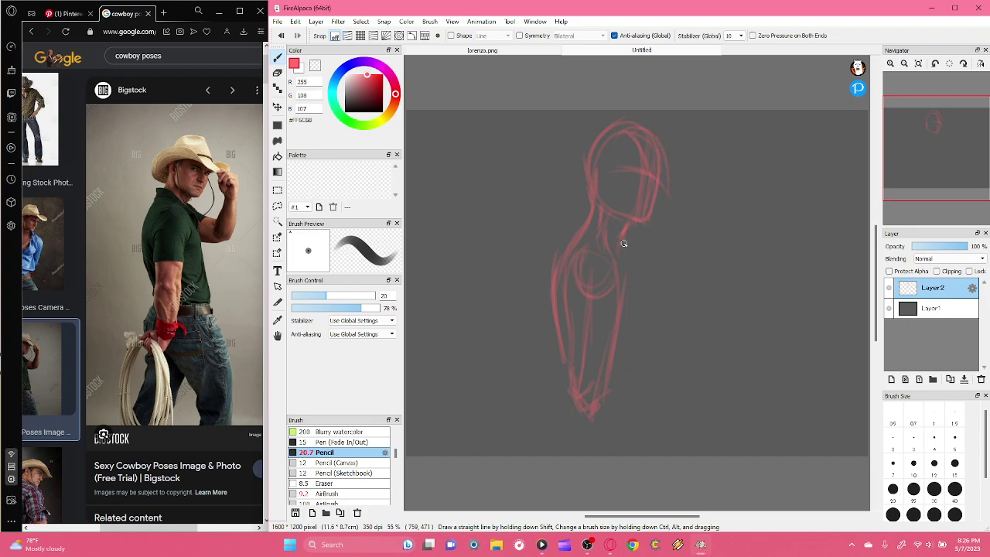
- Sketch the chest, waist and hip contour and the bent far arm extending forward from the torso
{"action": "left_click_drag", "start_coordinate": [639, 287], "coordinate": [661, 319]}
{"action": "left_click_drag", "start_coordinate": [646, 379], "coordinate": [661, 416]}
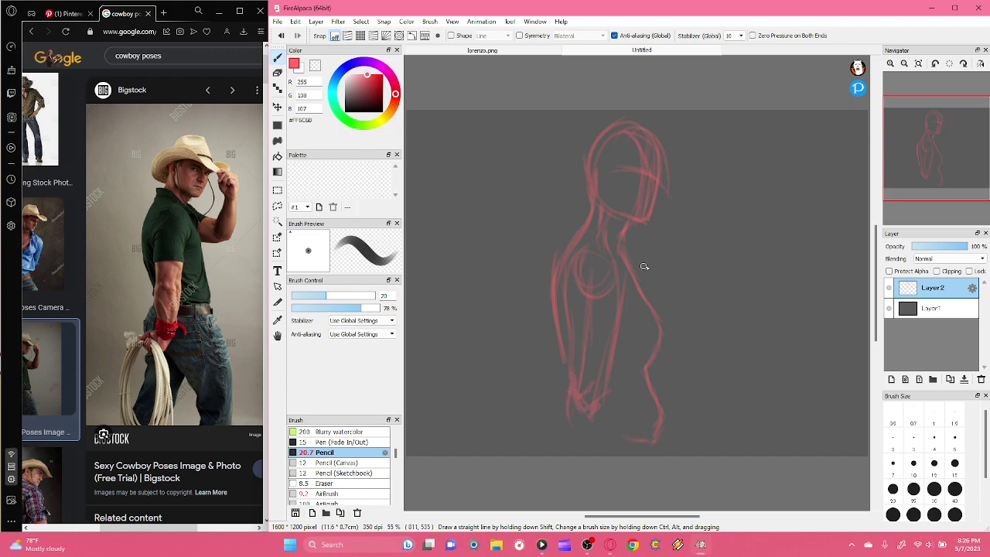
{"action": "mouse_move", "coordinate": [644, 265]}
{"action": "left_mouse_down"}
{"action": "mouse_move", "coordinate": [702, 290]}
{"action": "mouse_move", "coordinate": [703, 300]}
{"action": "mouse_move", "coordinate": [658, 315]}
{"action": "mouse_move", "coordinate": [711, 317]}
{"action": "mouse_move", "coordinate": [719, 227]}
{"action": "left_mouse_up"}
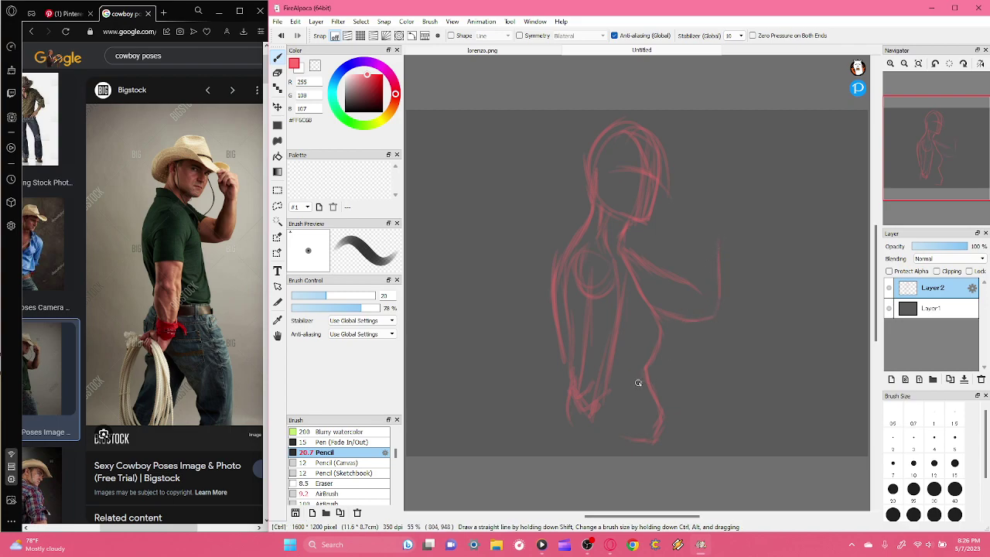
- Undo the far arm, torso, near arm and shoulder strokes back to the head sketch
{"action": "key", "text": "ctrl+z"}
{"action": "key", "text": "ctrl+z"}
{"action": "key", "text": "ctrl+z"}
{"action": "key", "text": "ctrl+z"}
{"action": "key", "text": "ctrl+z"}
{"action": "key", "text": "ctrl+z"}
{"action": "key", "text": "ctrl+z"}
{"action": "key", "text": "ctrl+z"}
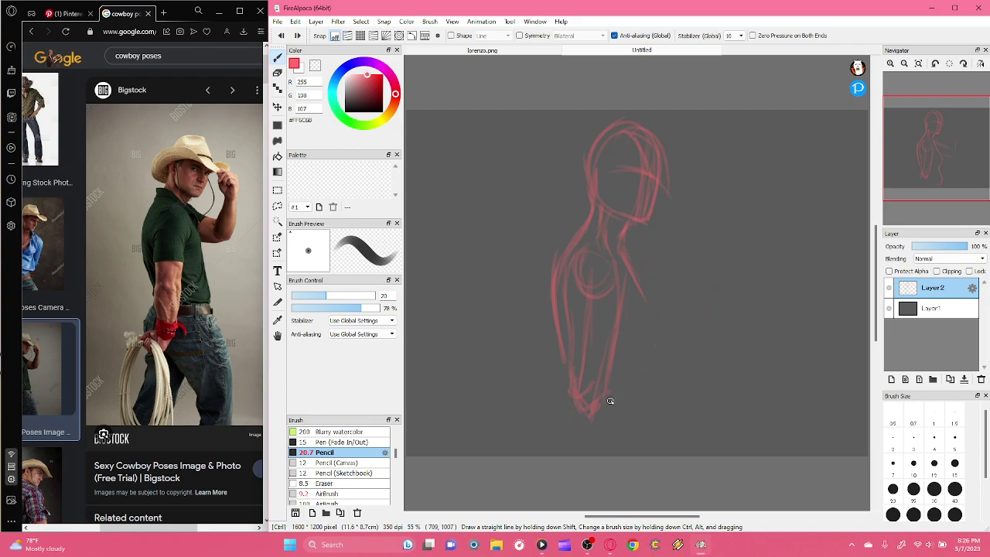
{"action": "key", "text": "ctrl+z"}
{"action": "key", "text": "ctrl+z"}
{"action": "key", "text": "ctrl+z"}
{"action": "key", "text": "ctrl+z"}
{"action": "key", "text": "ctrl+z"}
{"action": "key", "text": "ctrl+z"}
{"action": "key", "text": "ctrl+z"}
{"action": "key", "text": "ctrl+z"}
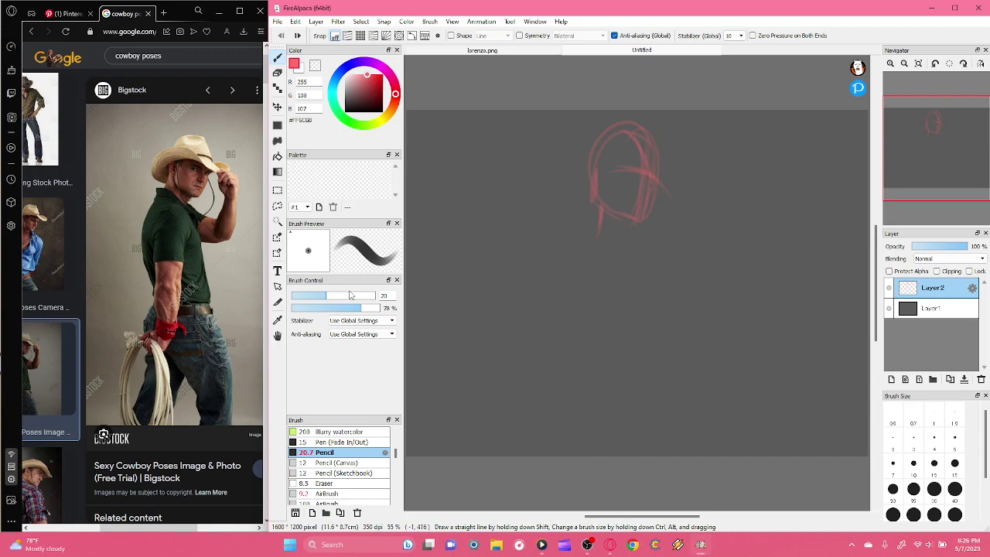
- Clear the remaining head sketch from the canvas and set the Pencil to transparent colour with a brush size of 43
{"action": "left_click", "coordinate": [315, 66]}
{"action": "left_click", "coordinate": [348, 296]}
{"action": "key", "text": "ctrl+z"}
{"action": "key", "text": "ctrl+z"}
{"action": "key", "text": "ctrl+z"}
{"action": "mouse_move", "coordinate": [522, 282]}
{"action": "left_mouse_down"}
{"action": "mouse_move", "coordinate": [604, 149]}
{"action": "mouse_move", "coordinate": [660, 86]}
{"action": "mouse_move", "coordinate": [650, 84]}
{"action": "mouse_move", "coordinate": [681, 91]}
{"action": "mouse_move", "coordinate": [662, 170]}
{"action": "mouse_move", "coordinate": [522, 308]}
{"action": "left_mouse_up"}
- View the Shutterstock back-facing cowboy pose, then return to the image results and clear the accidental page selection
{"action": "left_click_drag", "start_coordinate": [86, 128], "coordinate": [308, 170]}
{"action": "left_click", "coordinate": [139, 90]}
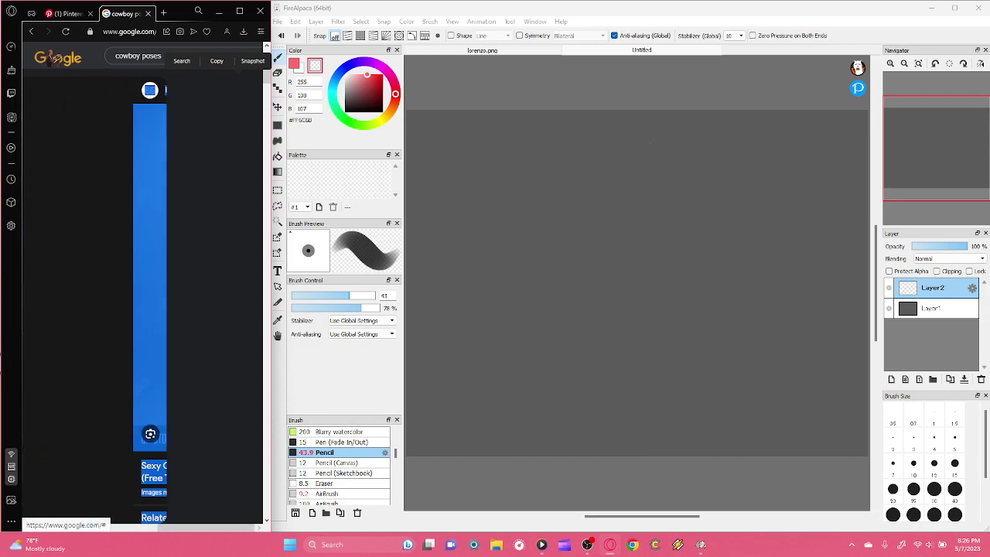
{"action": "scroll", "coordinate": [212, 191], "scroll_direction": "left", "scroll_amount": 2}
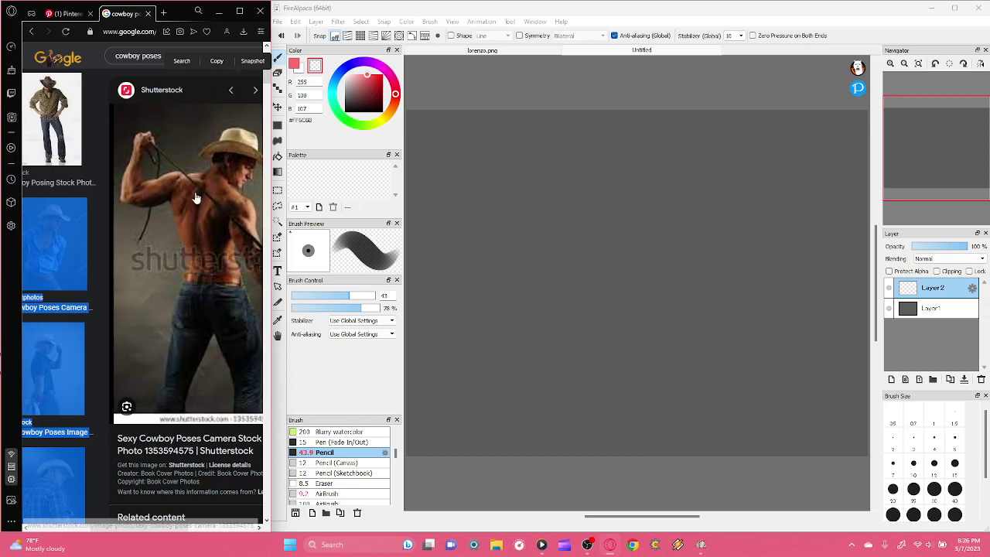
{"action": "scroll", "coordinate": [113, 214], "scroll_direction": "left", "scroll_amount": 2}
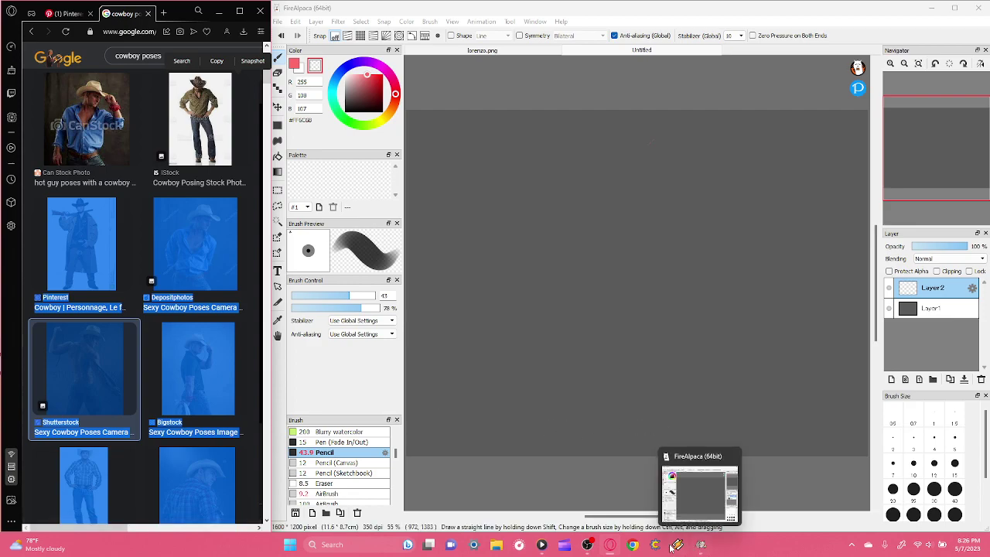
{"action": "left_click", "coordinate": [30, 157]}
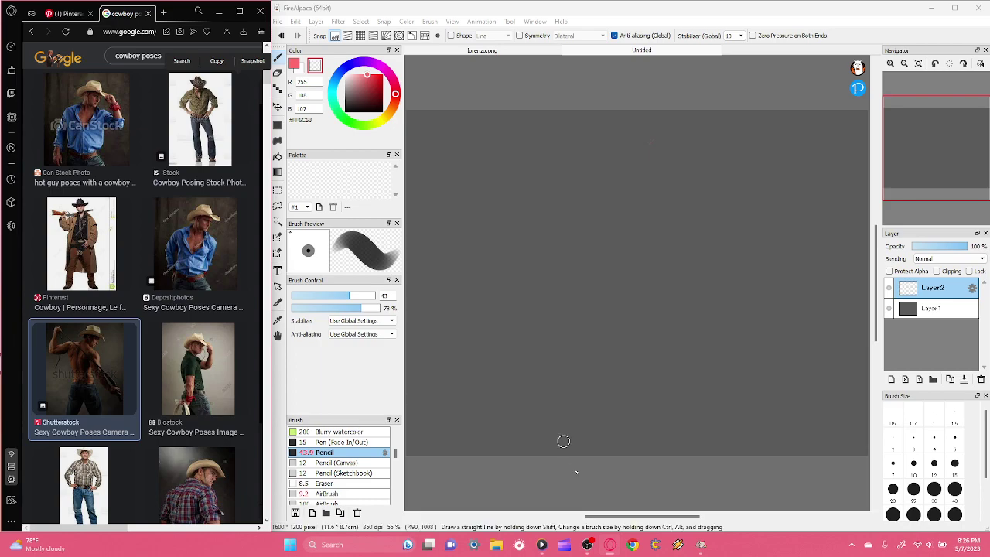
{"action": "mouse_move", "coordinate": [587, 544]}
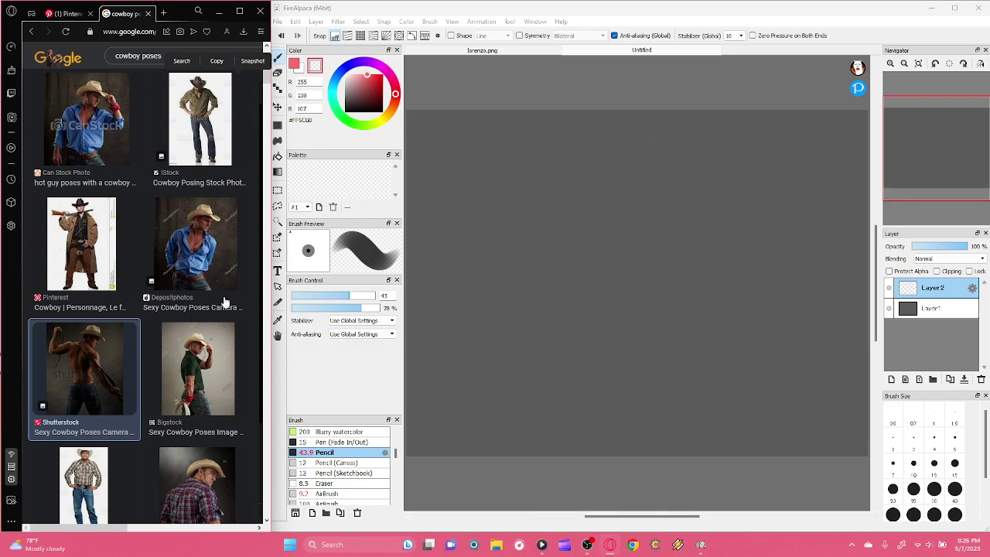
{"action": "scroll", "coordinate": [78, 155], "scroll_direction": "up", "scroll_amount": 2}
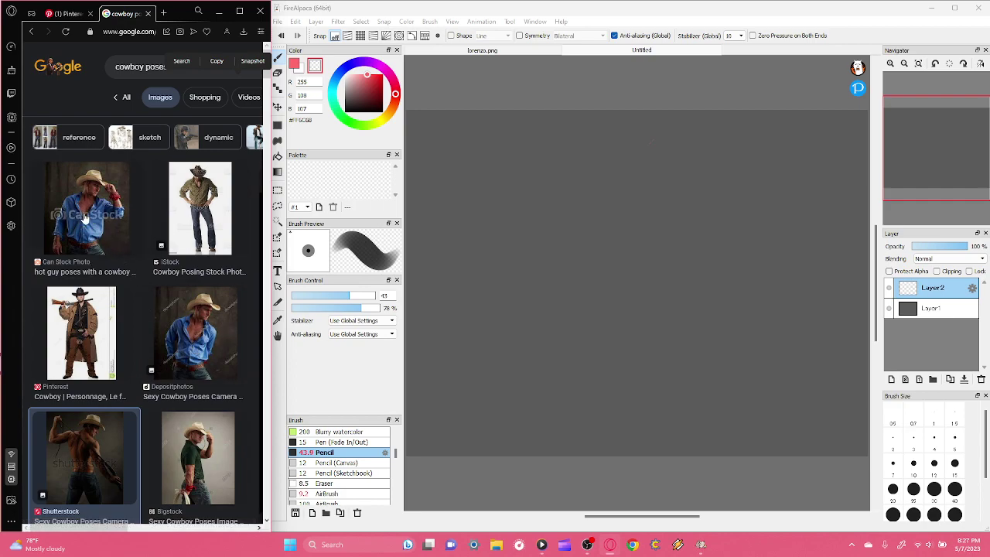
- Preview the Depositphotos blue-shirt cowboy pose, then reopen the Bigstock green-shirt pose to compare them
{"action": "left_click", "coordinate": [201, 386]}
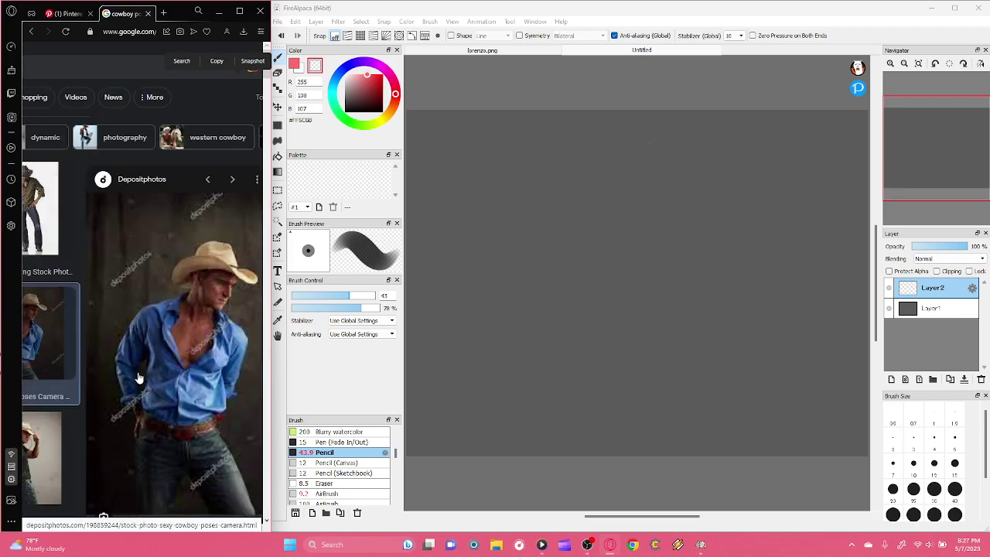
{"action": "scroll", "coordinate": [219, 418], "scroll_direction": "down", "scroll_amount": 1}
{"action": "scroll", "coordinate": [197, 343], "scroll_direction": "up", "scroll_amount": 1}
{"action": "left_click_drag", "start_coordinate": [196, 343], "coordinate": [367, 340]}
{"action": "scroll", "coordinate": [159, 476], "scroll_direction": "left", "scroll_amount": 2}
{"action": "scroll", "coordinate": [159, 476], "scroll_direction": "right", "scroll_amount": 1}
{"action": "scroll", "coordinate": [165, 479], "scroll_direction": "down", "scroll_amount": 1}
{"action": "left_click", "coordinate": [187, 375]}
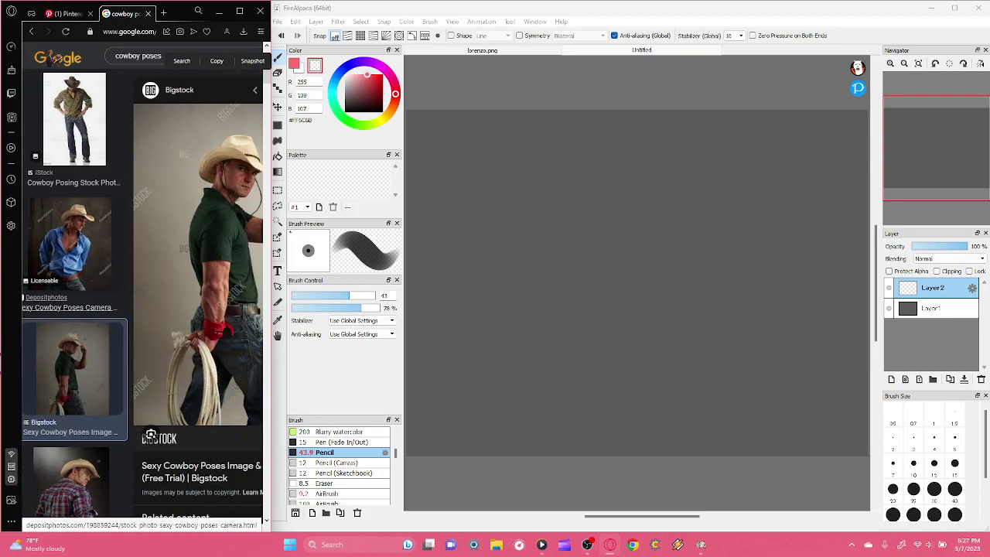
- Browse further down the cowboy pose results and preview the Pinterest gunslinger aiming a revolver, then close the preview
{"action": "scroll", "coordinate": [114, 242], "scroll_direction": "left", "scroll_amount": 2}
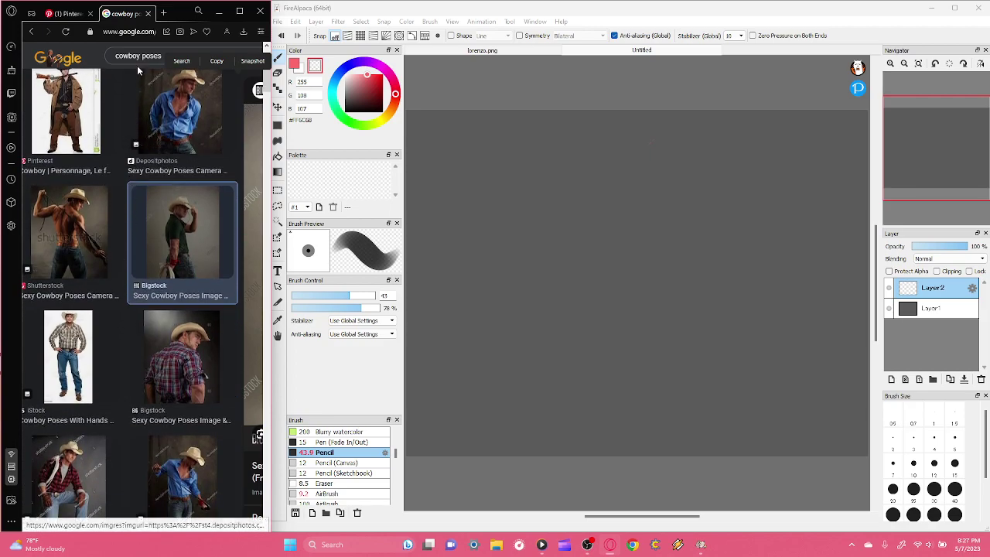
{"action": "scroll", "coordinate": [125, 334], "scroll_direction": "down", "scroll_amount": 3}
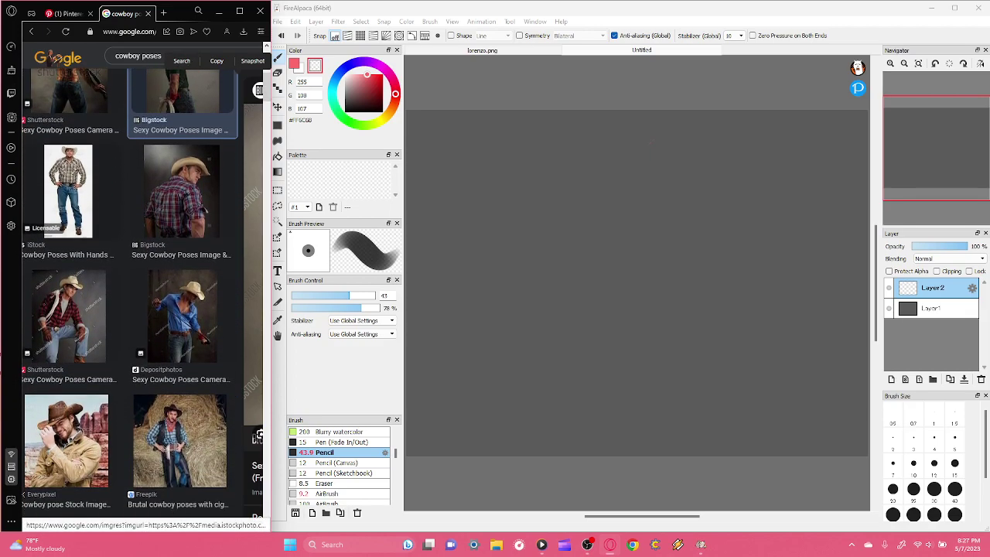
{"action": "scroll", "coordinate": [118, 255], "scroll_direction": "down", "scroll_amount": 4}
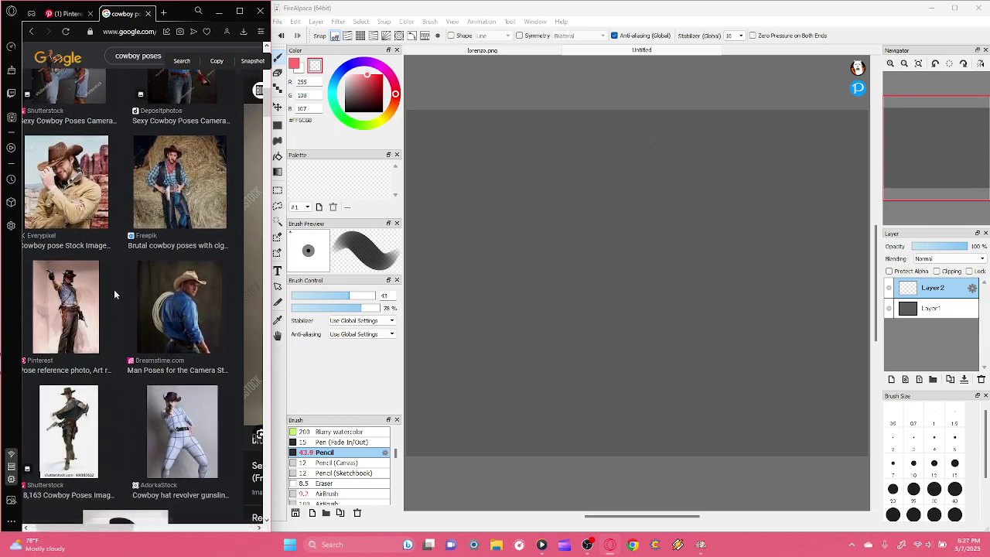
{"action": "scroll", "coordinate": [70, 232], "scroll_direction": "down", "scroll_amount": 3}
{"action": "scroll", "coordinate": [65, 203], "scroll_direction": "up", "scroll_amount": 2}
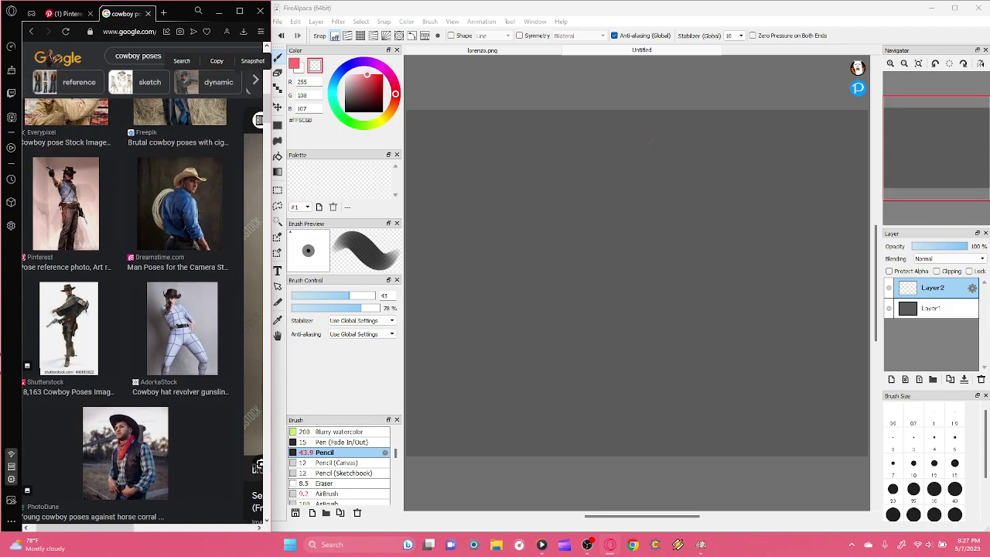
{"action": "left_click", "coordinate": [68, 225]}
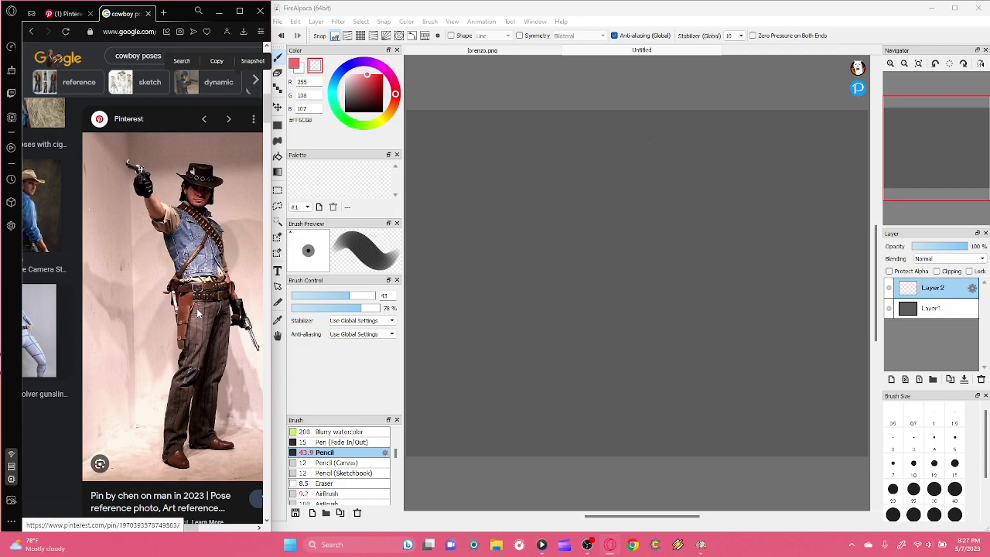
{"action": "key", "text": "Escape"}
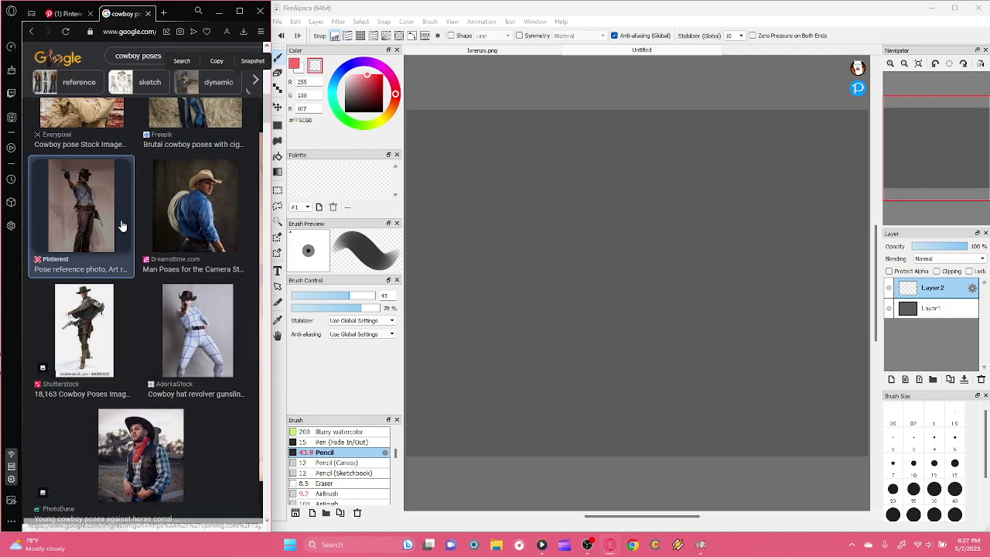
- Return to the first results and open the Depositphotos blue-shirt cowboy with hands behind his back as the pose reference
{"action": "scroll", "coordinate": [124, 224], "scroll_direction": "up", "scroll_amount": 10}
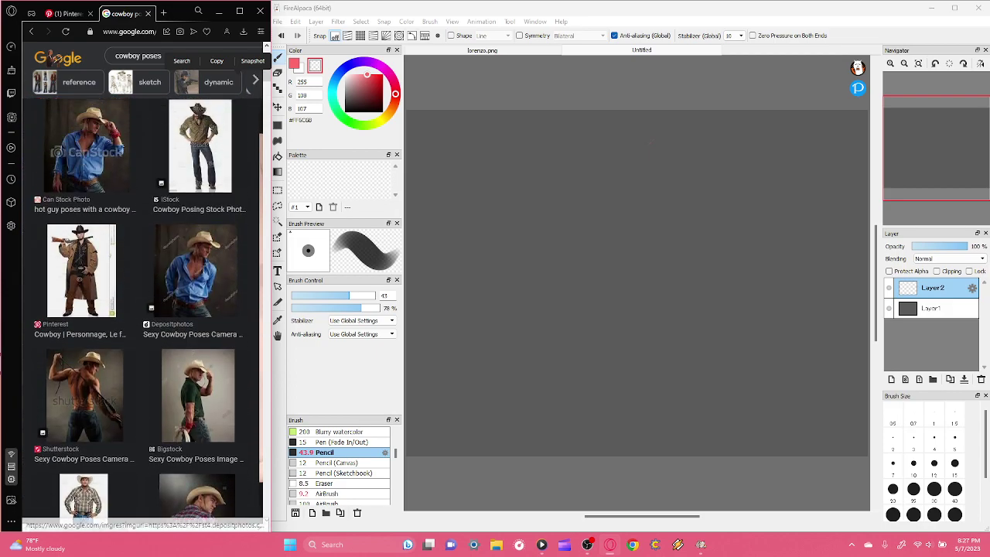
{"action": "scroll", "coordinate": [126, 341], "scroll_direction": "up", "scroll_amount": 2}
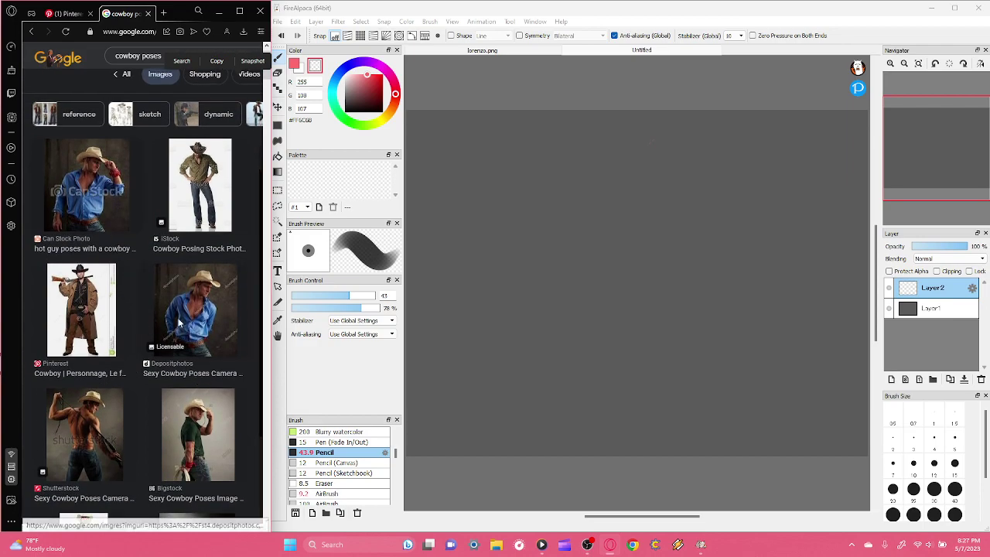
{"action": "left_click", "coordinate": [93, 188]}
{"action": "left_click", "coordinate": [46, 299]}
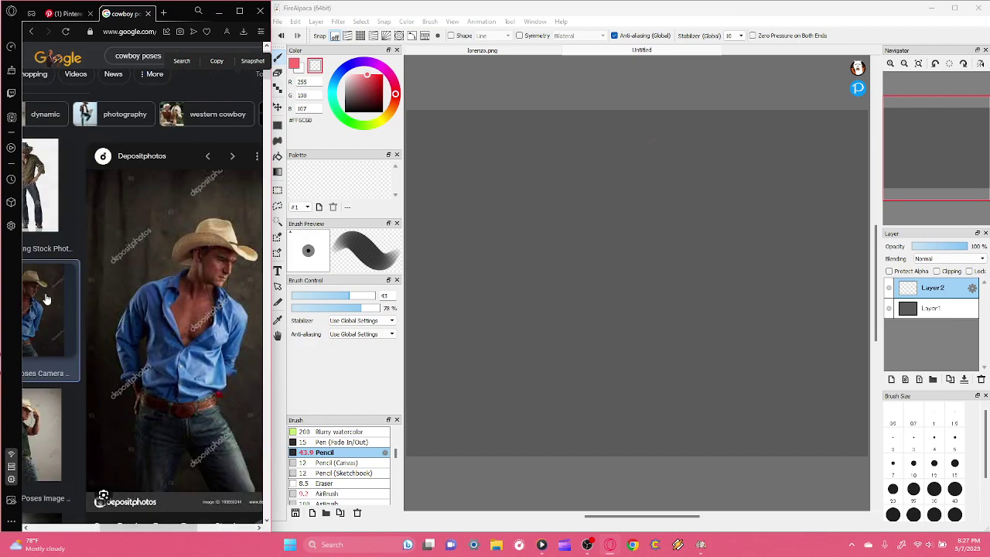
- Compare the Can Stock Photo and Depositphotos blue-shirt cowboy poses in a maximized browser, then close the preview and restore the browser beside the canvas
{"action": "left_click", "coordinate": [239, 11]}
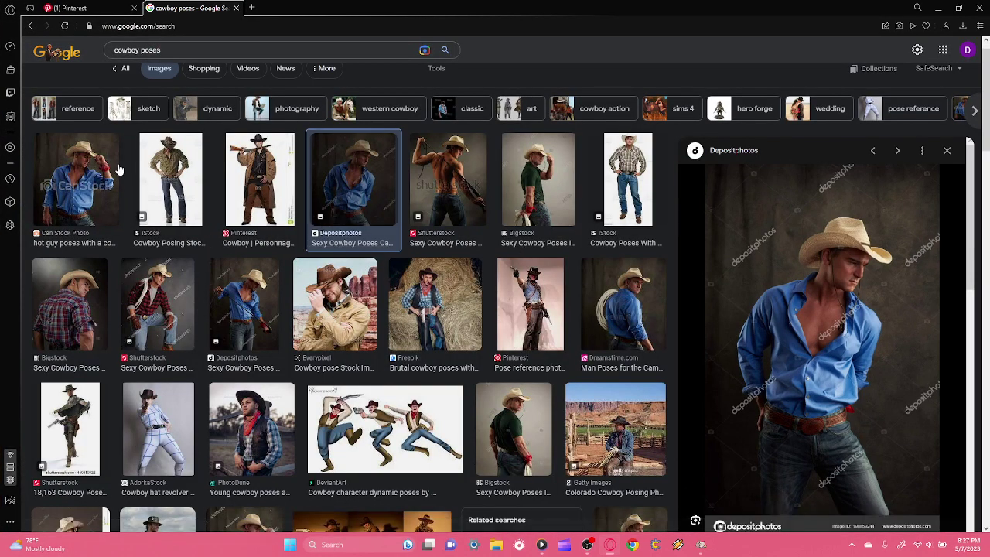
{"action": "left_click", "coordinate": [349, 228]}
{"action": "left_click", "coordinate": [111, 173]}
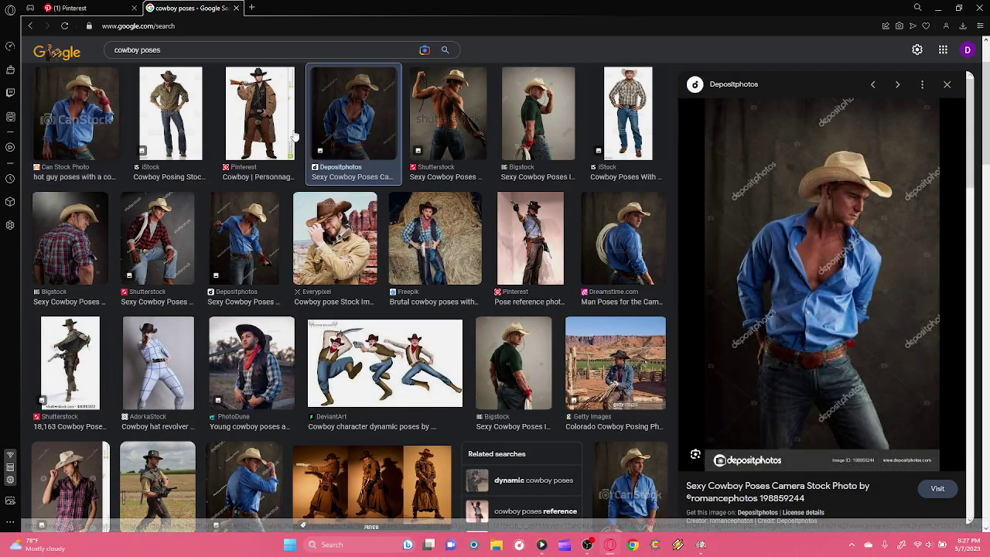
{"action": "left_click", "coordinate": [84, 128]}
{"action": "left_click", "coordinate": [353, 137]}
{"action": "left_click", "coordinate": [116, 128]}
{"action": "left_click", "coordinate": [356, 126]}
{"action": "left_click", "coordinate": [113, 124]}
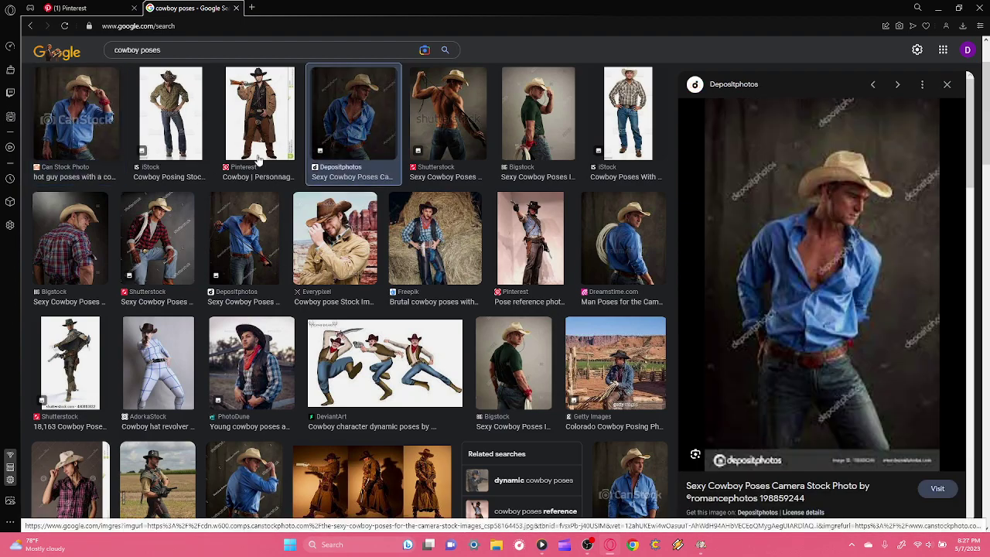
{"action": "left_click", "coordinate": [359, 136]}
{"action": "left_click", "coordinate": [87, 132]}
{"action": "left_click", "coordinate": [359, 136]}
{"action": "left_click", "coordinate": [88, 132]}
{"action": "key", "text": "Escape"}
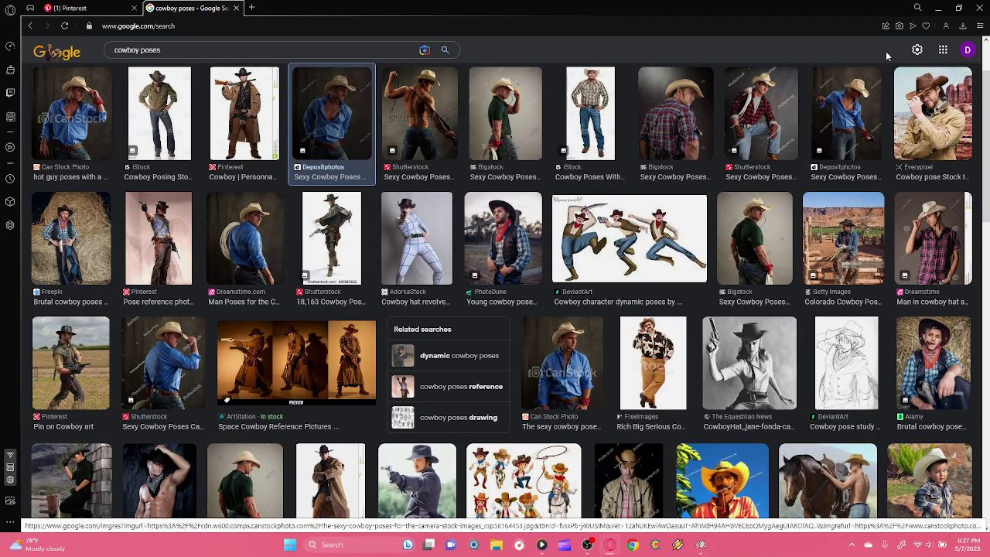
{"action": "left_click", "coordinate": [957, 10]}
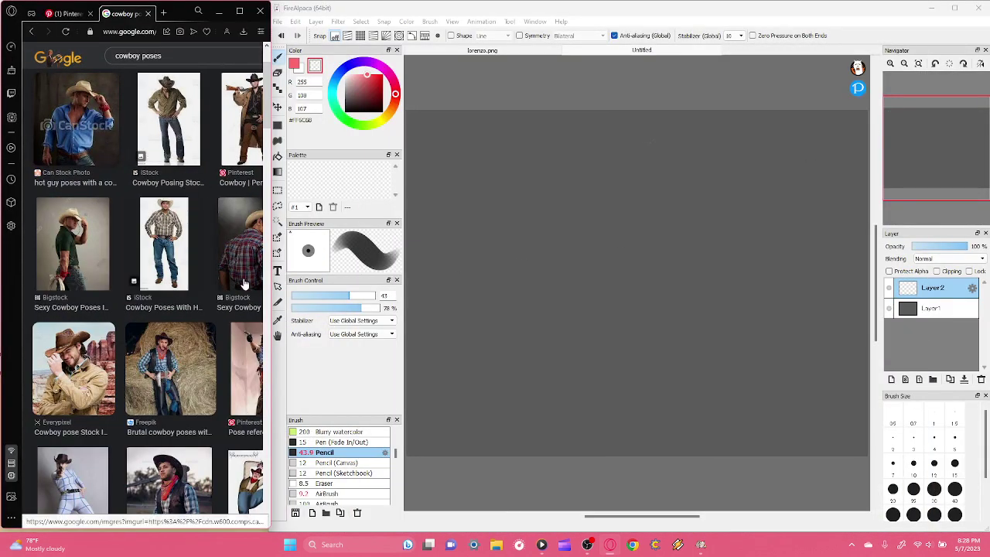
- Browse further down the cowboy pose image results for alternative pose references
{"action": "scroll", "coordinate": [197, 294], "scroll_direction": "down", "scroll_amount": 3}
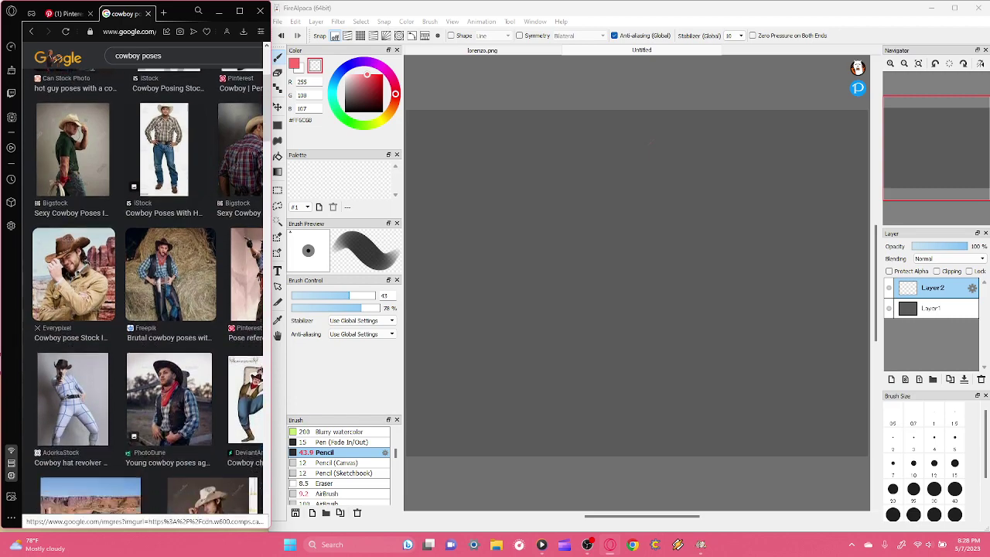
{"action": "scroll", "coordinate": [193, 294], "scroll_direction": "down", "scroll_amount": 4}
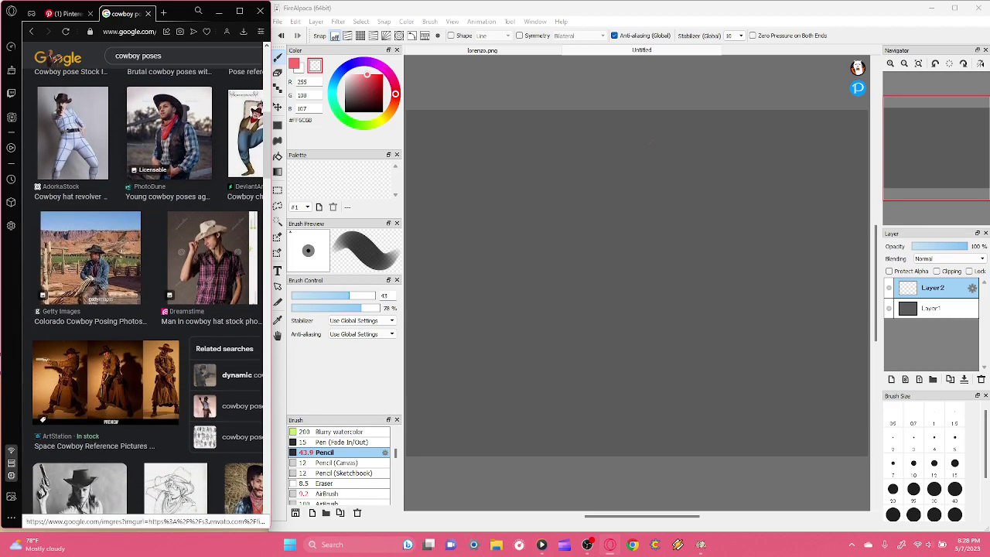
{"action": "scroll", "coordinate": [232, 201], "scroll_direction": "down", "scroll_amount": 1}
{"action": "scroll", "coordinate": [232, 201], "scroll_direction": "right", "scroll_amount": 2}
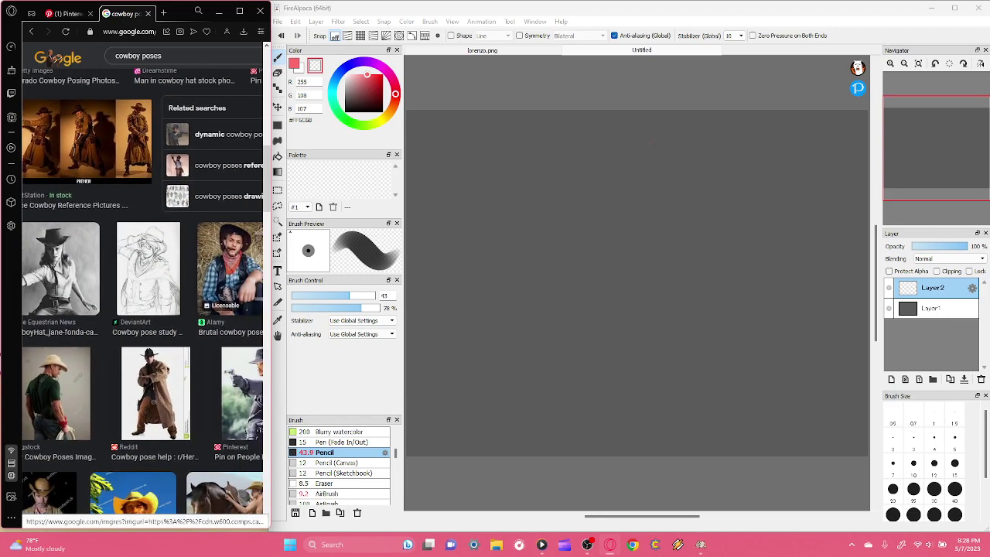
{"action": "scroll", "coordinate": [208, 341], "scroll_direction": "left", "scroll_amount": 2}
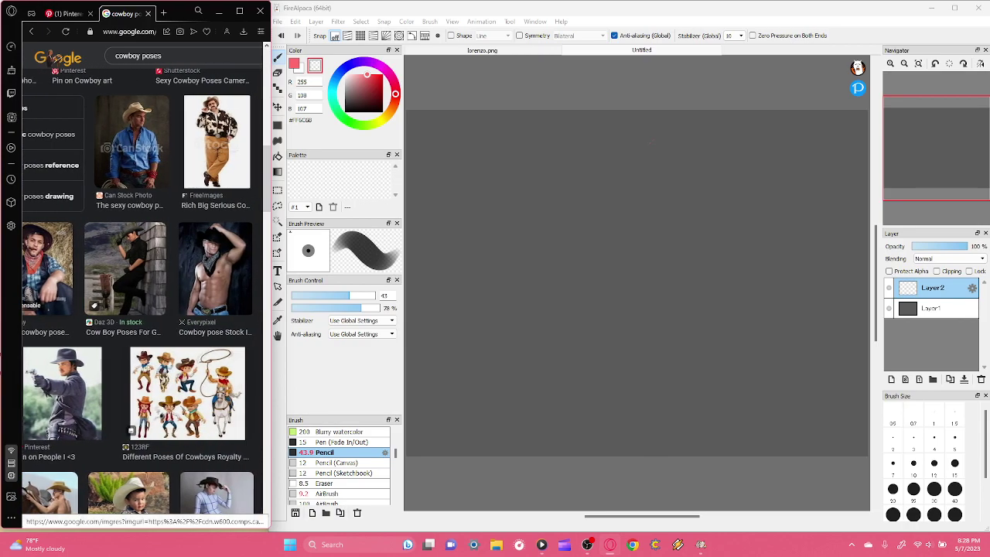
{"action": "scroll", "coordinate": [207, 341], "scroll_direction": "down", "scroll_amount": 5}
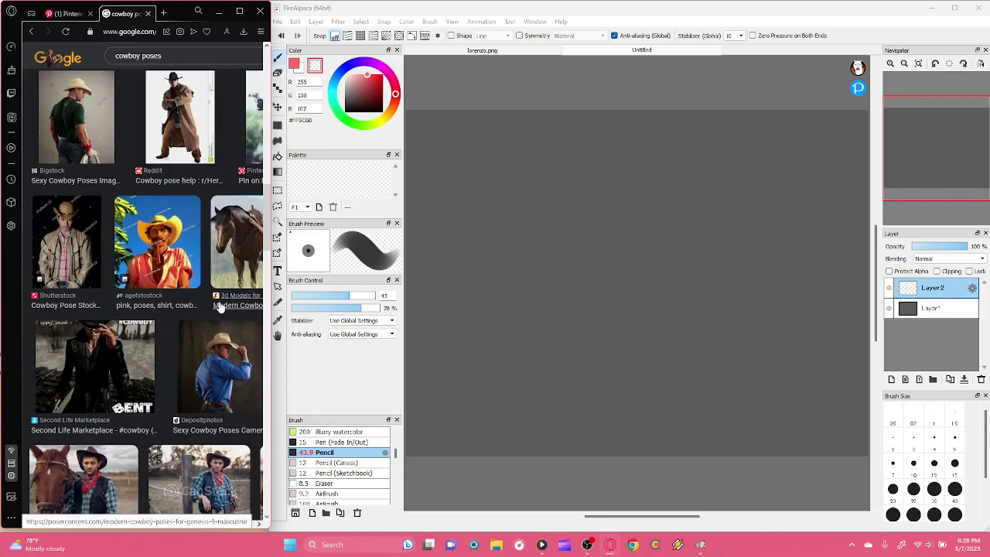
{"action": "scroll", "coordinate": [236, 208], "scroll_direction": "right", "scroll_amount": 3}
{"action": "scroll", "coordinate": [235, 209], "scroll_direction": "left", "scroll_amount": 2}
{"action": "scroll", "coordinate": [236, 209], "scroll_direction": "down", "scroll_amount": 1}
{"action": "scroll", "coordinate": [93, 203], "scroll_direction": "down", "scroll_amount": 3}
{"action": "scroll", "coordinate": [93, 203], "scroll_direction": "right", "scroll_amount": 2}
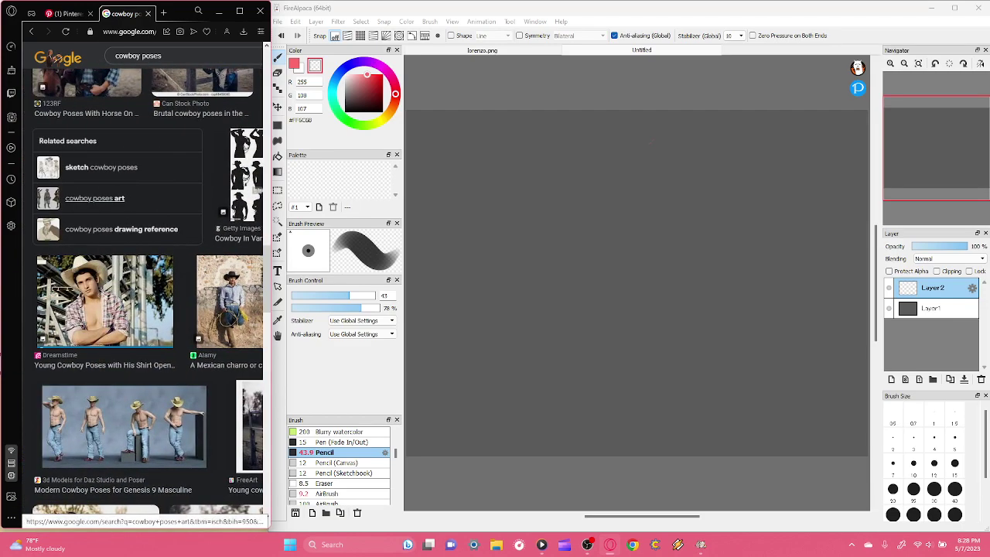
- Preview the Bigstock back-view cowboy with his blue shirt lowered, then look through the results below it for more poses
{"action": "scroll", "coordinate": [140, 167], "scroll_direction": "down", "scroll_amount": 3}
{"action": "scroll", "coordinate": [141, 167], "scroll_direction": "left", "scroll_amount": 2}
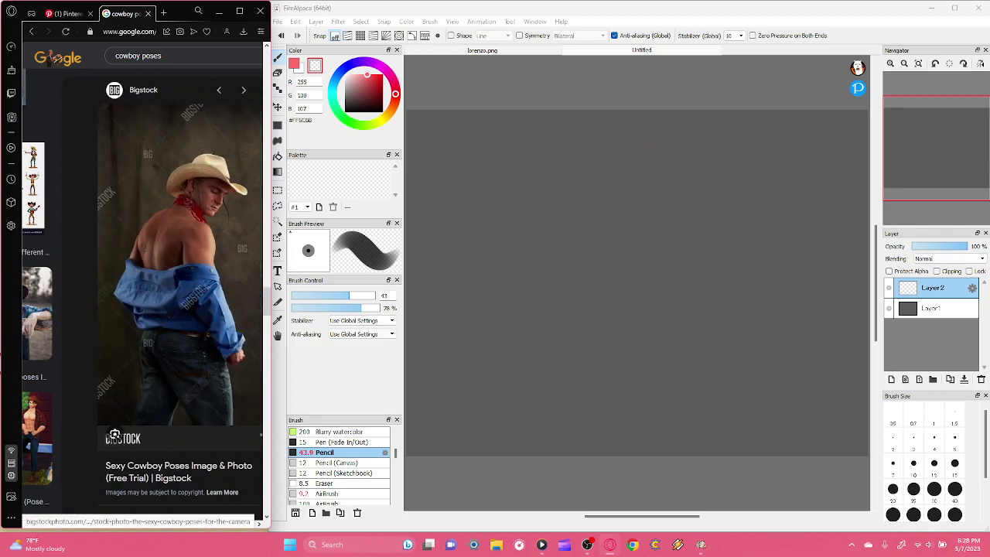
{"action": "scroll", "coordinate": [198, 201], "scroll_direction": "left", "scroll_amount": 2}
{"action": "scroll", "coordinate": [161, 116], "scroll_direction": "down", "scroll_amount": 4}
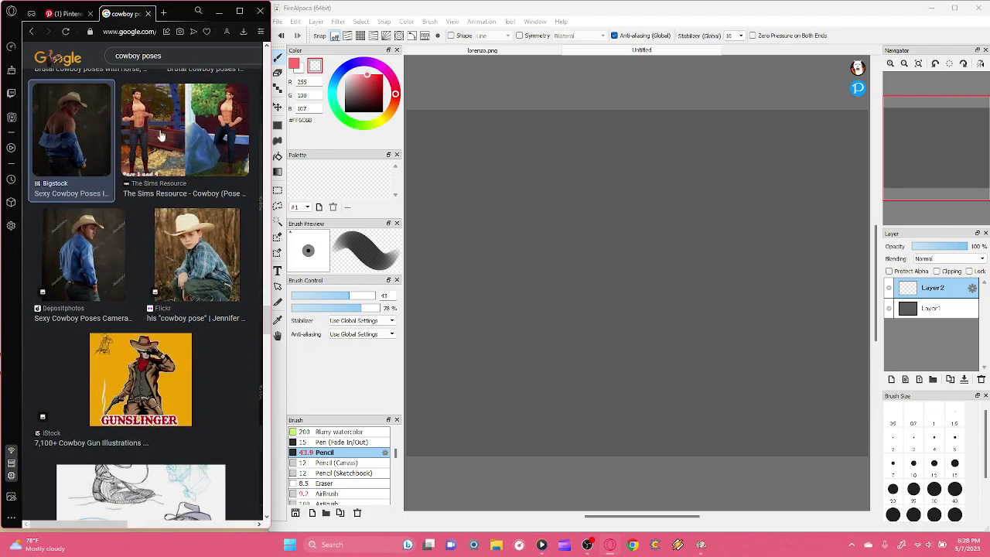
{"action": "scroll", "coordinate": [190, 319], "scroll_direction": "down", "scroll_amount": 7}
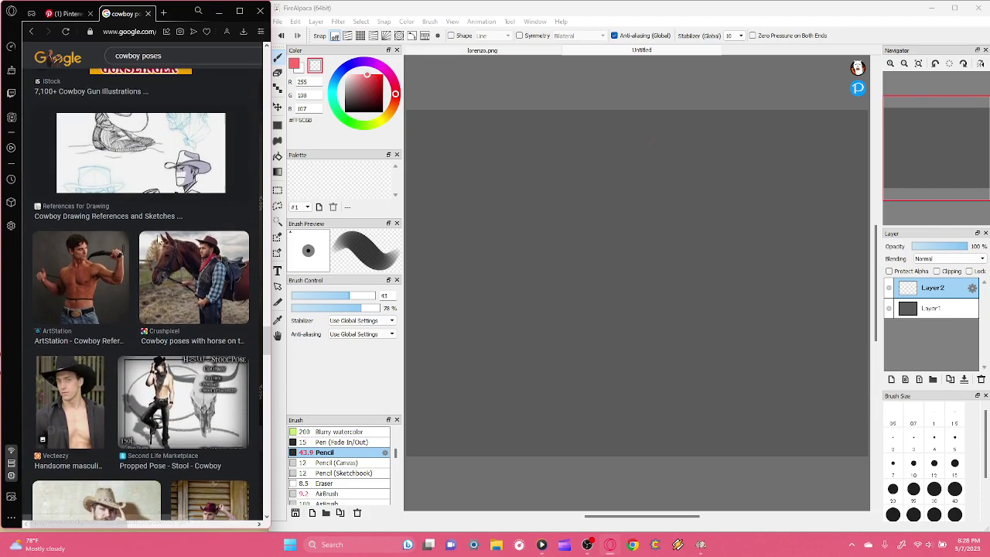
{"action": "scroll", "coordinate": [170, 232], "scroll_direction": "down", "scroll_amount": 2}
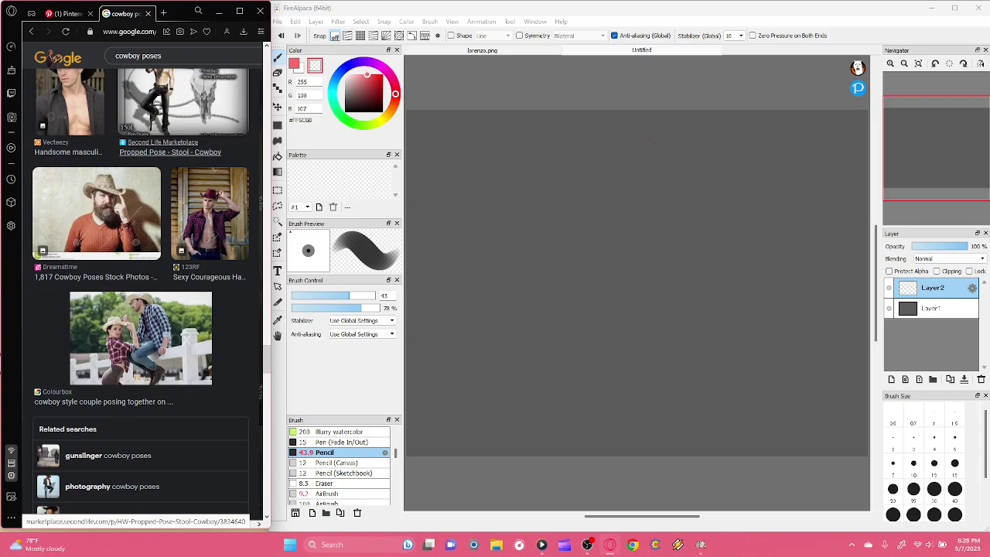
{"action": "scroll", "coordinate": [56, 58], "scroll_direction": "down", "scroll_amount": 3}
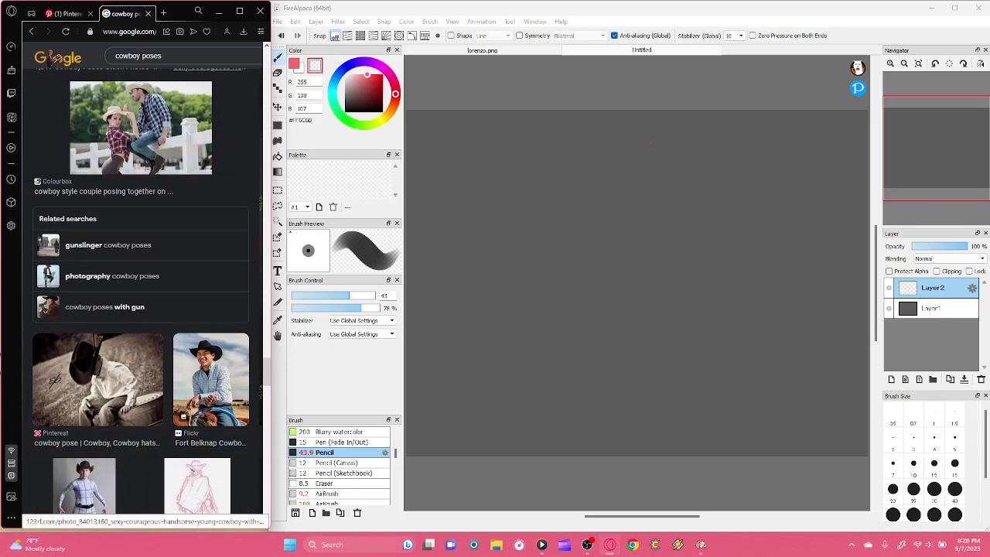
- Narrow the cowboy poses image results to the dynamic category
{"action": "scroll", "coordinate": [56, 58], "scroll_direction": "down", "scroll_amount": 1}
{"action": "scroll", "coordinate": [116, 232], "scroll_direction": "up", "scroll_amount": 2}
{"action": "scroll", "coordinate": [220, 441], "scroll_direction": "down", "scroll_amount": 8}
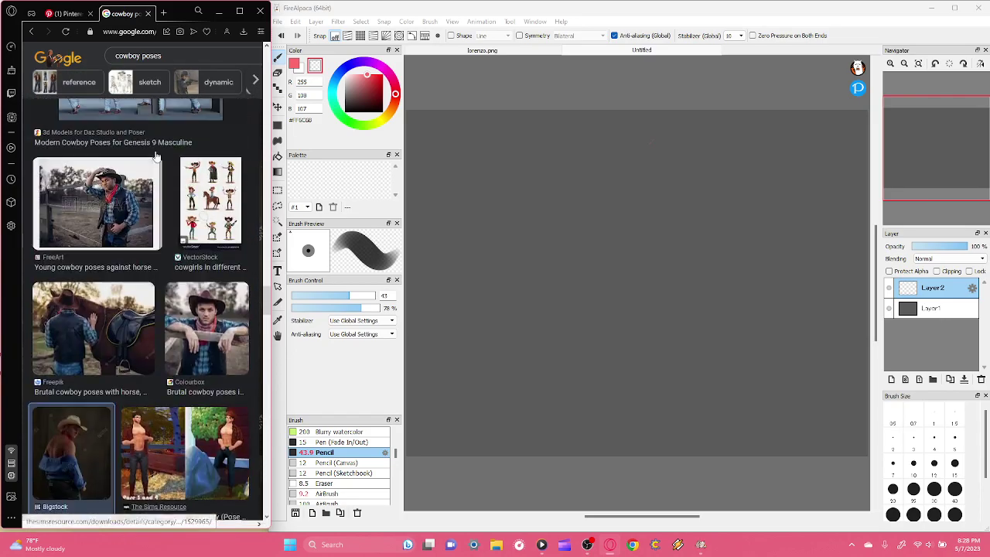
{"action": "scroll", "coordinate": [181, 137], "scroll_direction": "up", "scroll_amount": 15}
{"action": "left_click", "coordinate": [214, 91]}
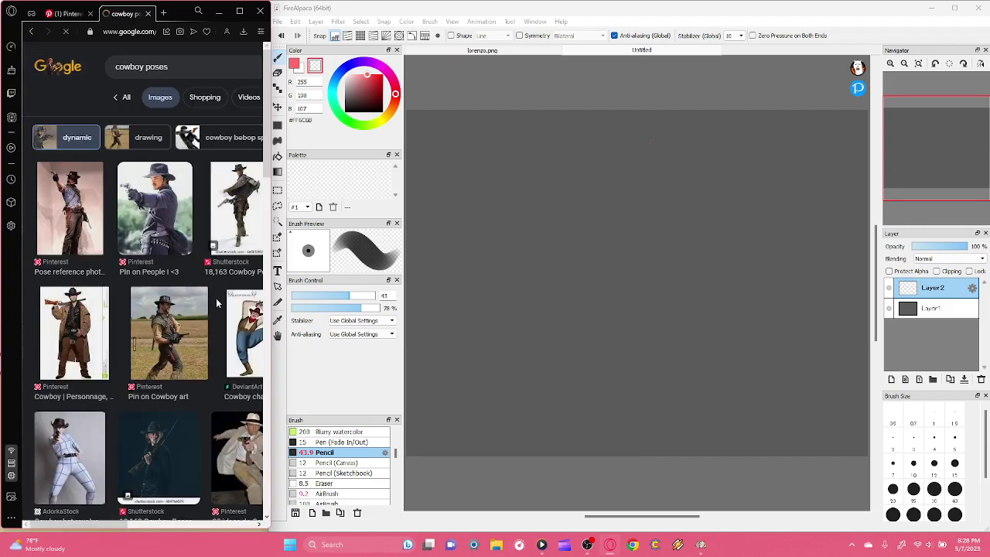
- Look through the dynamic cowboy pose images for a suitable drawing reference
{"action": "scroll", "coordinate": [235, 313], "scroll_direction": "right", "scroll_amount": 6}
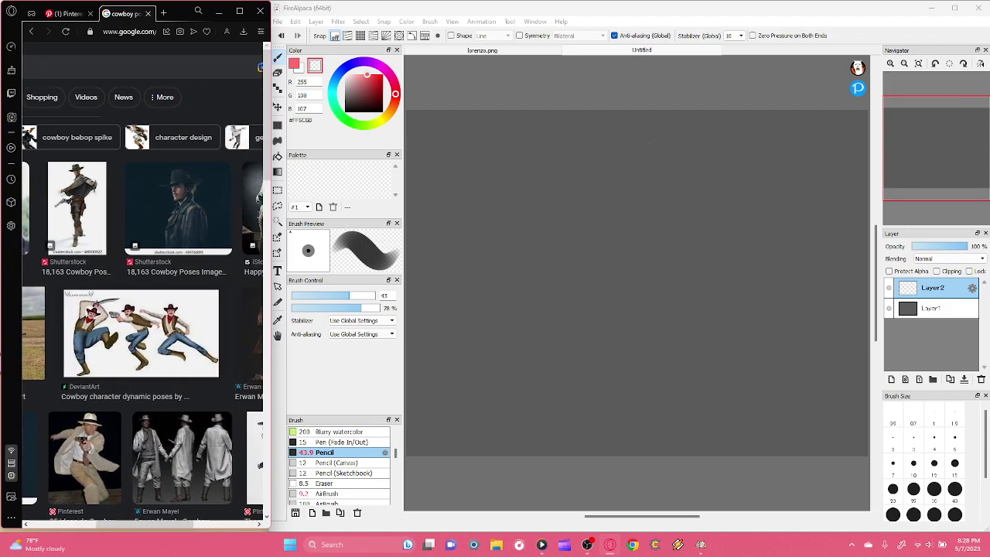
{"action": "scroll", "coordinate": [158, 396], "scroll_direction": "left", "scroll_amount": 6}
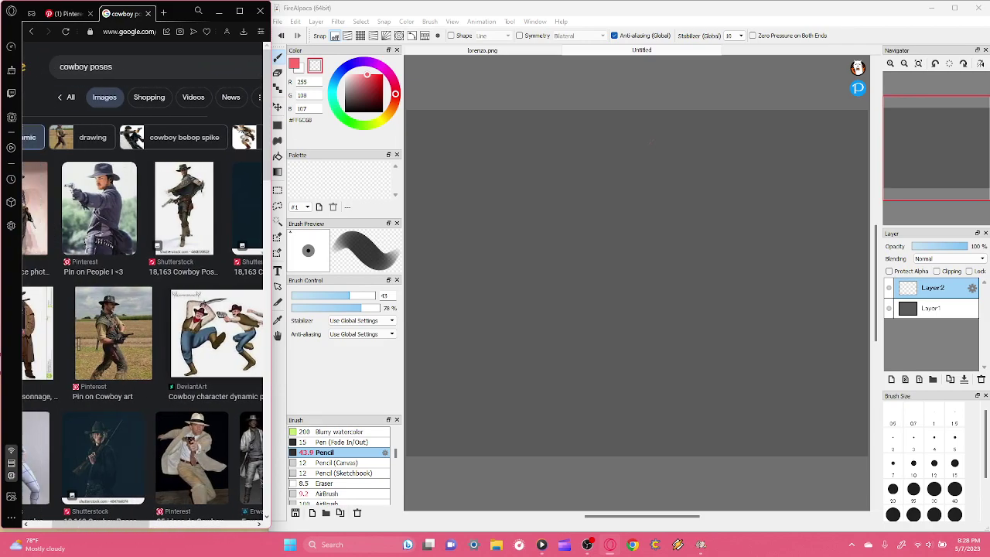
{"action": "scroll", "coordinate": [158, 348], "scroll_direction": "down", "scroll_amount": 4}
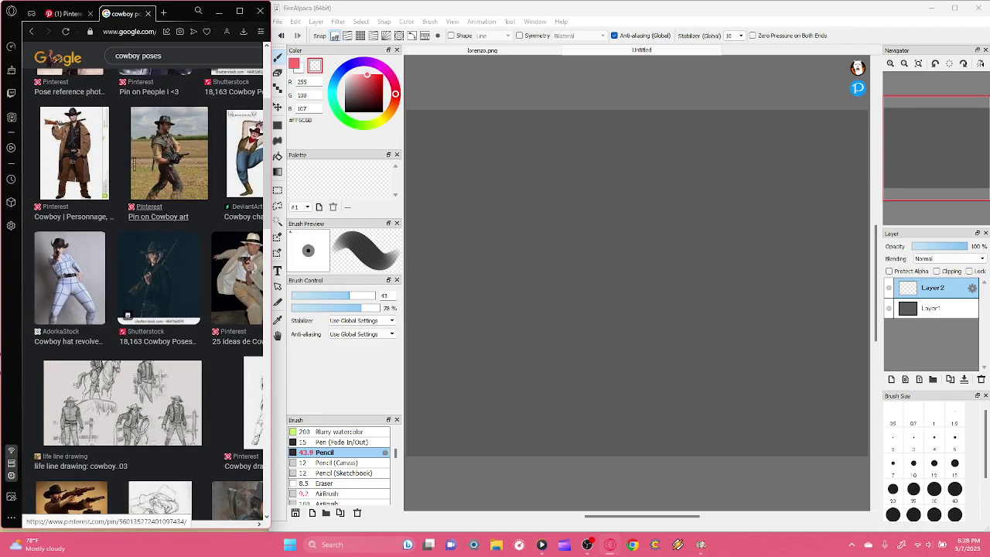
{"action": "scroll", "coordinate": [56, 58], "scroll_direction": "down", "scroll_amount": 3}
{"action": "scroll", "coordinate": [56, 58], "scroll_direction": "right", "scroll_amount": 3}
{"action": "scroll", "coordinate": [55, 58], "scroll_direction": "down", "scroll_amount": 3}
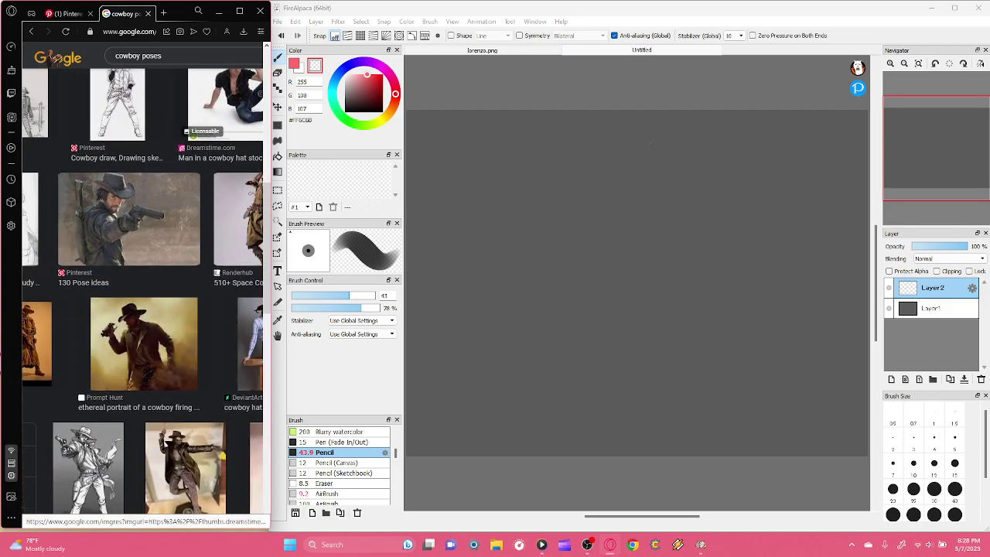
{"action": "scroll", "coordinate": [157, 289], "scroll_direction": "left", "scroll_amount": 3}
{"action": "scroll", "coordinate": [157, 289], "scroll_direction": "right", "scroll_amount": 3}
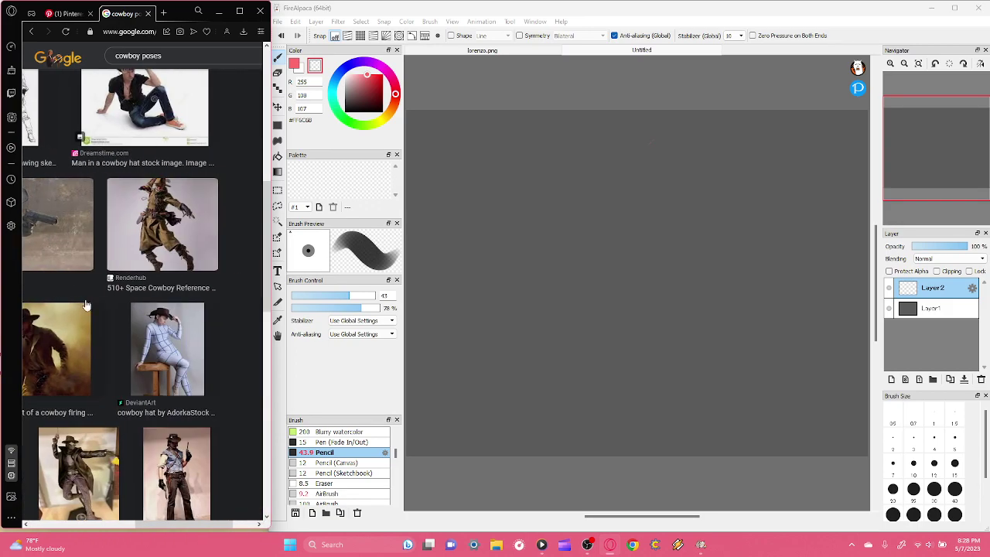
{"action": "scroll", "coordinate": [56, 58], "scroll_direction": "left", "scroll_amount": 1}
{"action": "scroll", "coordinate": [56, 58], "scroll_direction": "down", "scroll_amount": 5}
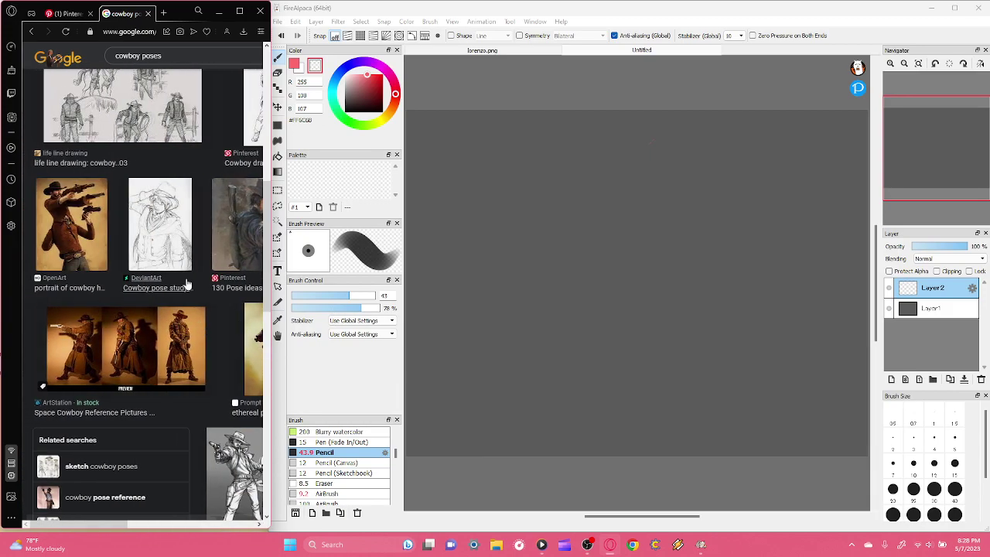
{"action": "scroll", "coordinate": [55, 58], "scroll_direction": "down", "scroll_amount": 1}
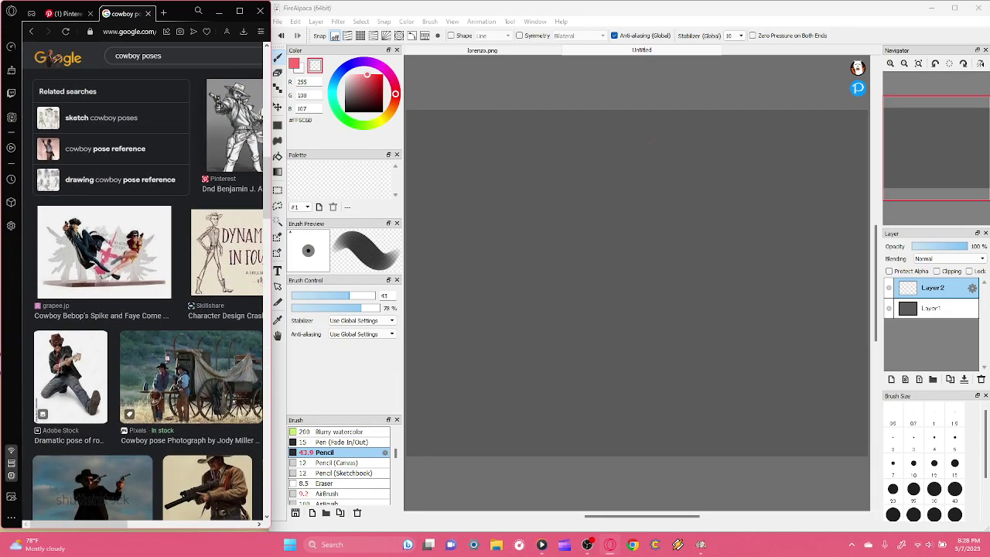
- Preview the Adobe Stock photo of the kneeling rock guitarist in a dramatic pose
{"action": "left_click", "coordinate": [97, 379]}
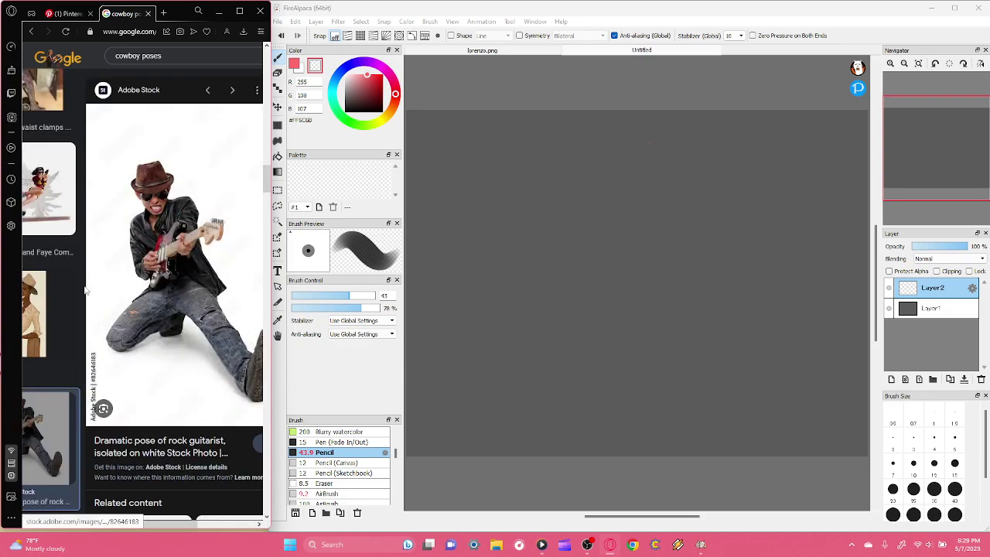
{"action": "scroll", "coordinate": [67, 287], "scroll_direction": "left", "scroll_amount": 2}
{"action": "scroll", "coordinate": [174, 250], "scroll_direction": "up", "scroll_amount": 4}
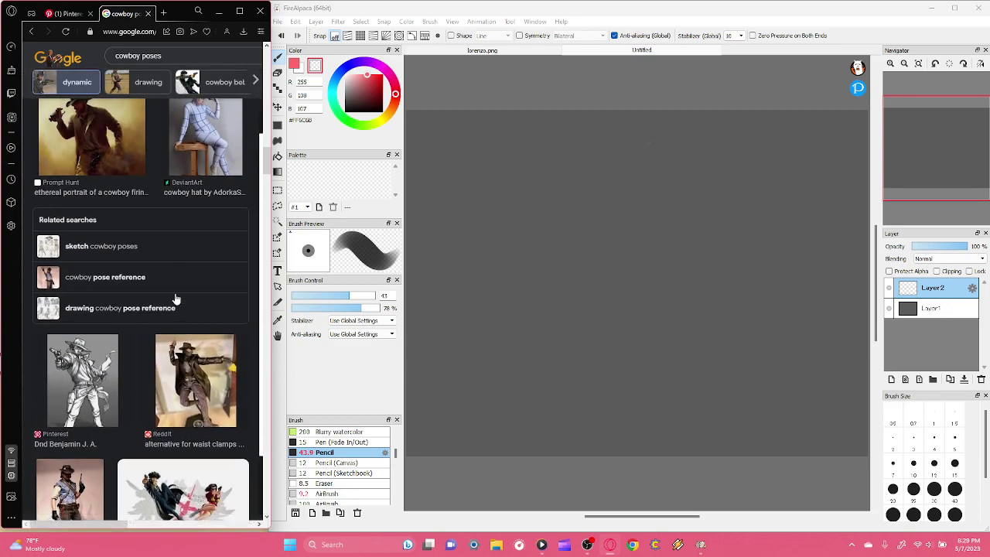
- Replace the cowboy poses query and run an image search for "john marston"
{"action": "scroll", "coordinate": [176, 318], "scroll_direction": "up", "scroll_amount": 10}
{"action": "scroll", "coordinate": [174, 64], "scroll_direction": "right", "scroll_amount": 2}
{"action": "scroll", "coordinate": [170, 74], "scroll_direction": "left", "scroll_amount": 1}
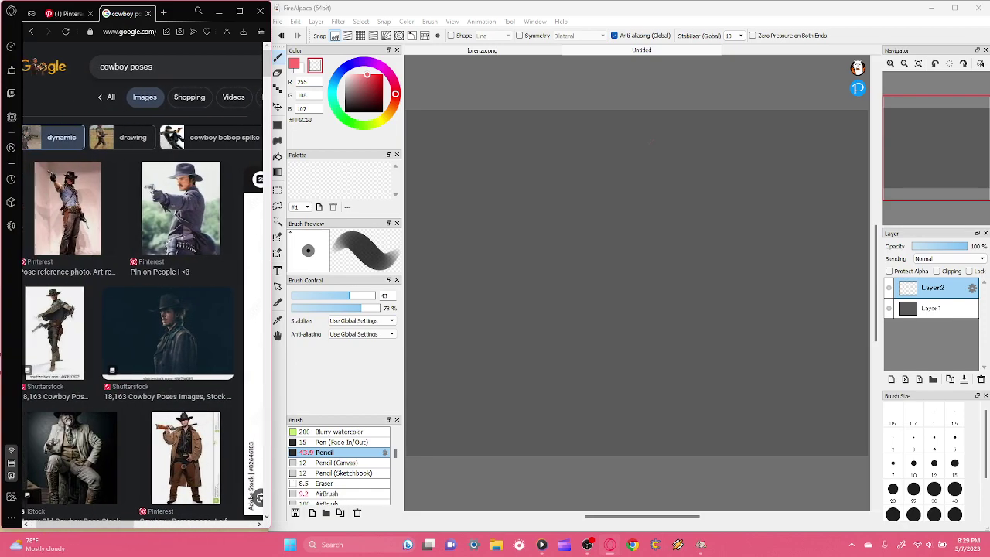
{"action": "left_click", "coordinate": [163, 74]}
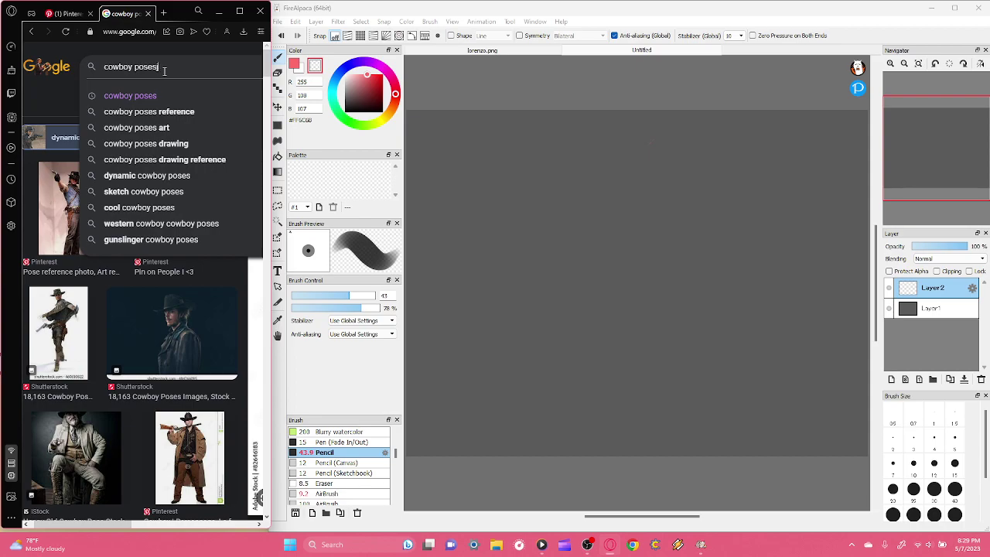
{"action": "type", "text": "jon mar"}
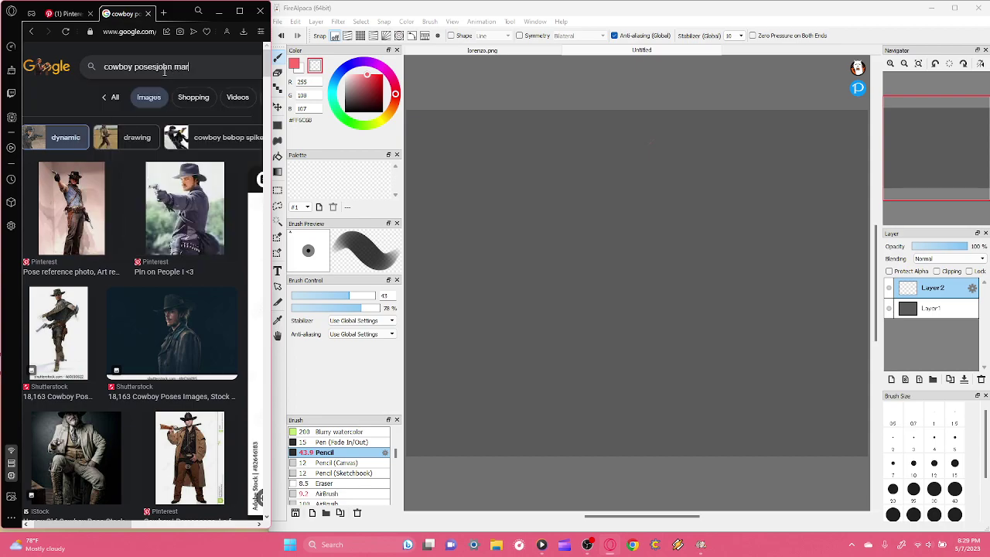
{"action": "type", "text": "hn mars"}
{"action": "key", "text": "ctrl+a"}
{"action": "type", "text": "john marston"}
{"action": "key", "text": "Return"}
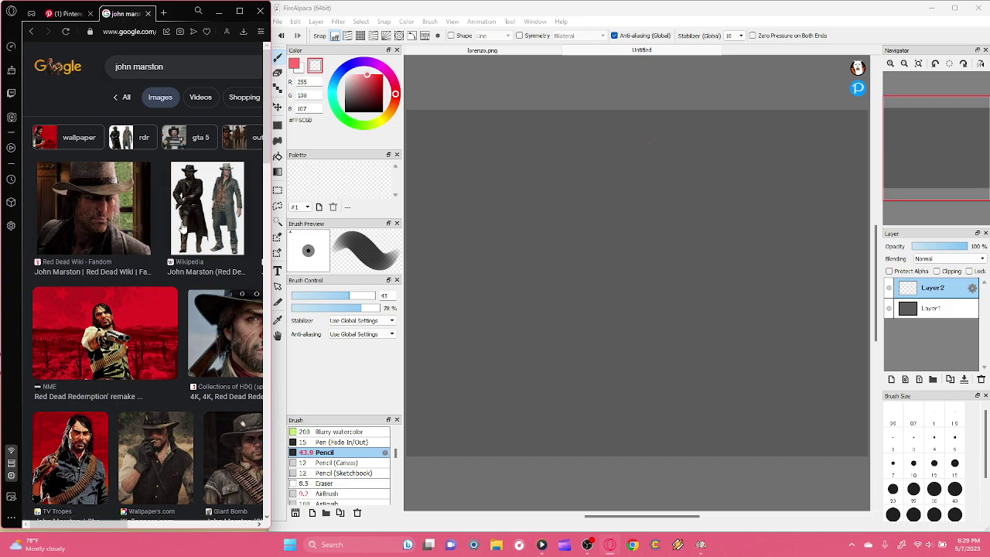
- Maximize the browser window and preview the close-up 4K portrait of John Marston in a black hat
{"action": "scroll", "coordinate": [182, 227], "scroll_direction": "right", "scroll_amount": 3}
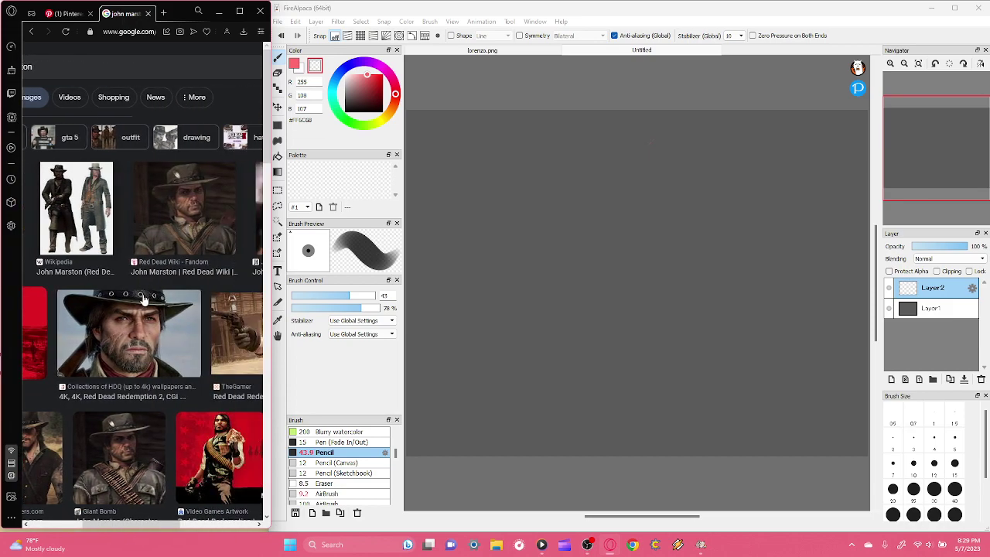
{"action": "scroll", "coordinate": [229, 307], "scroll_direction": "right", "scroll_amount": 1}
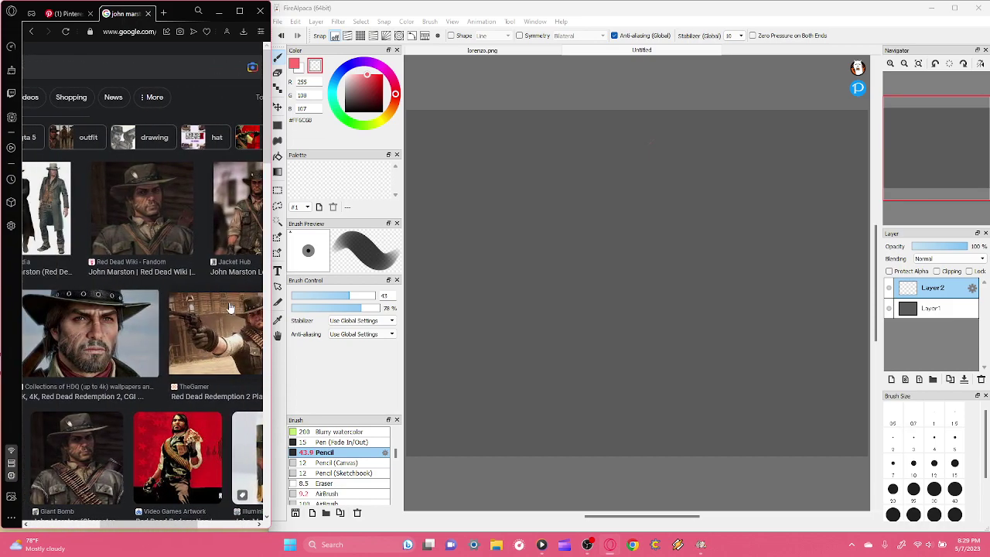
{"action": "left_click", "coordinate": [239, 11]}
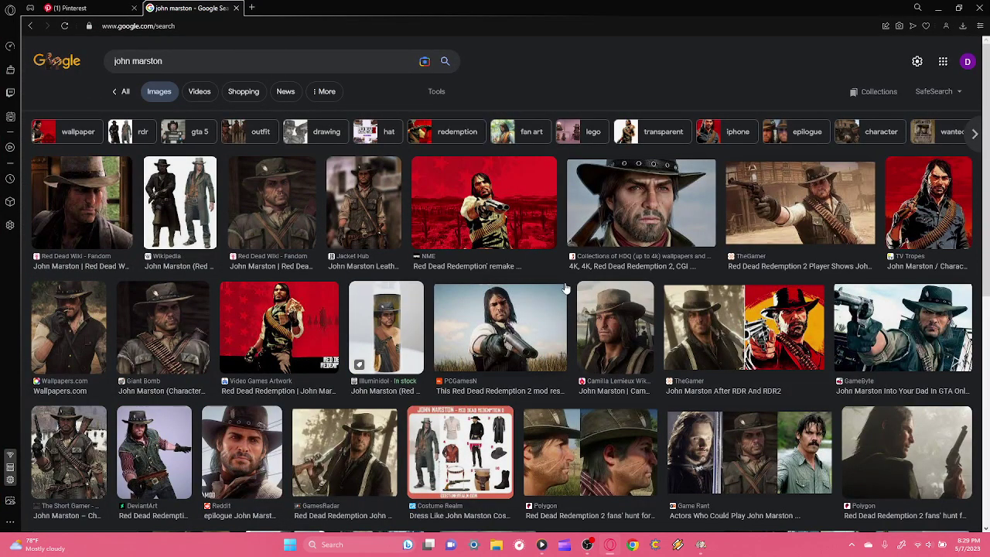
{"action": "scroll", "coordinate": [573, 286], "scroll_direction": "down", "scroll_amount": 1}
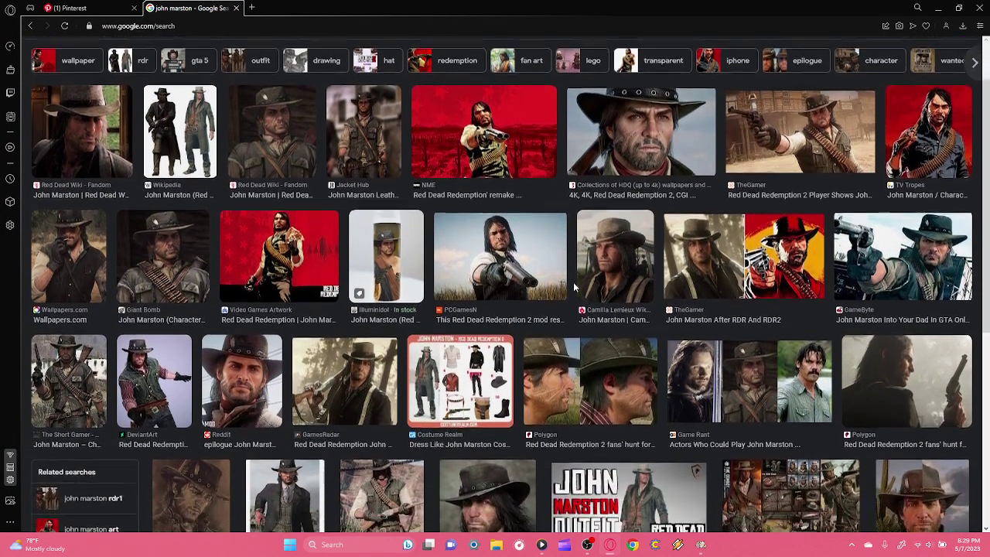
{"action": "scroll", "coordinate": [573, 281], "scroll_direction": "down", "scroll_amount": 1}
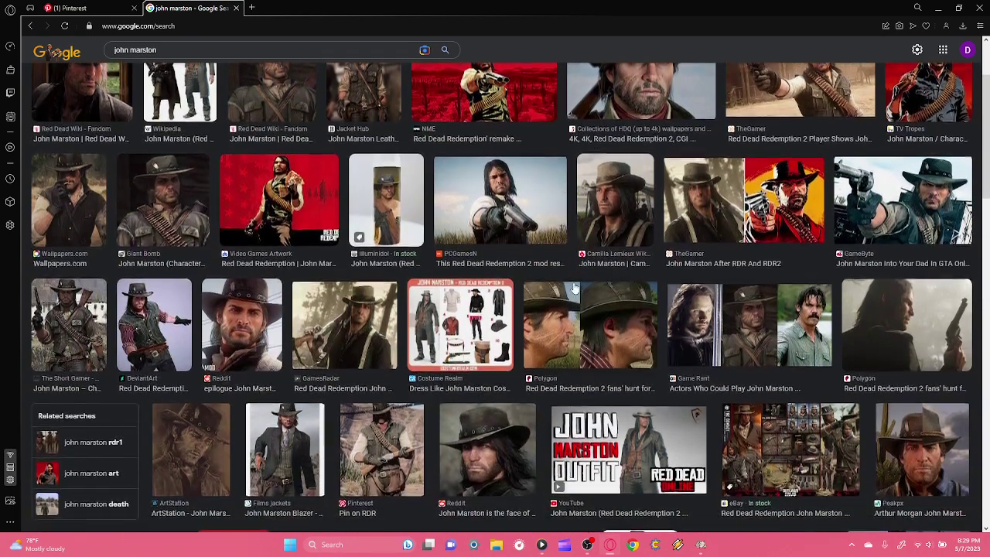
{"action": "scroll", "coordinate": [573, 281], "scroll_direction": "up", "scroll_amount": 1}
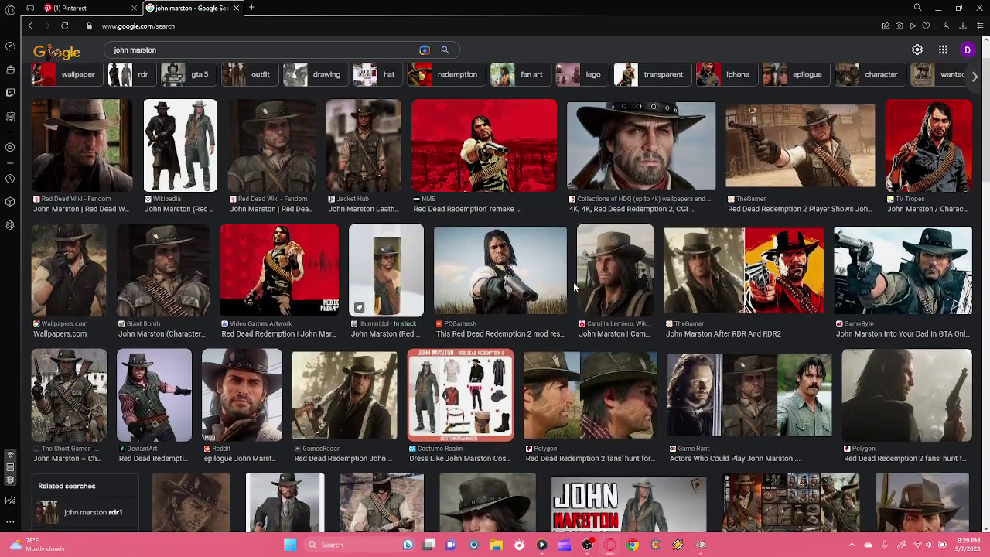
{"action": "left_click", "coordinate": [639, 153]}
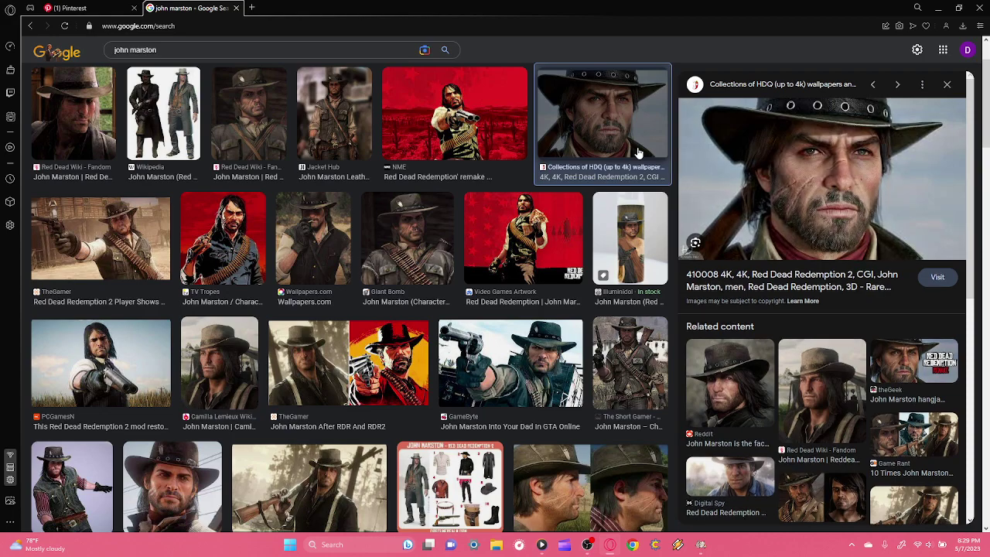
- Replace the query and run an image search for "arthur morgan"
{"action": "scroll", "coordinate": [219, 138], "scroll_direction": "up", "scroll_amount": 2}
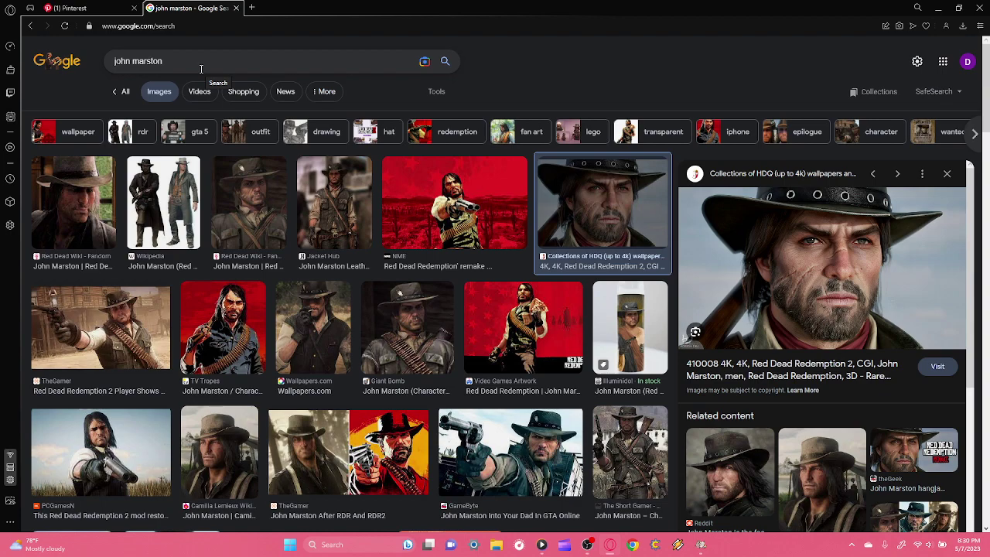
{"action": "left_click", "coordinate": [201, 68]}
{"action": "left_click", "coordinate": [492, 69]}
{"action": "triple_click", "coordinate": [245, 61]}
{"action": "type", "text": "arthur moga"}
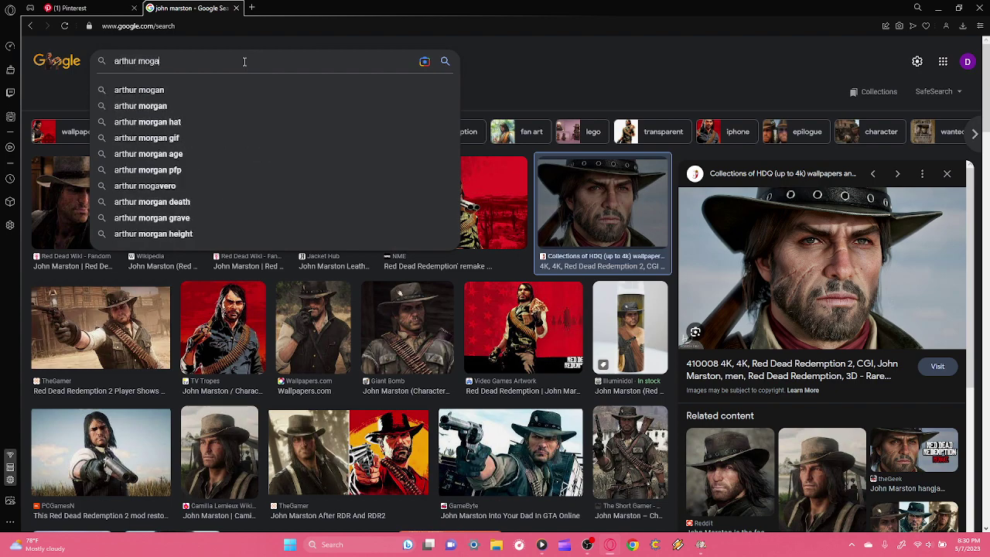
{"action": "key", "text": "BackSpace"}
{"action": "type", "text": "rgan"}
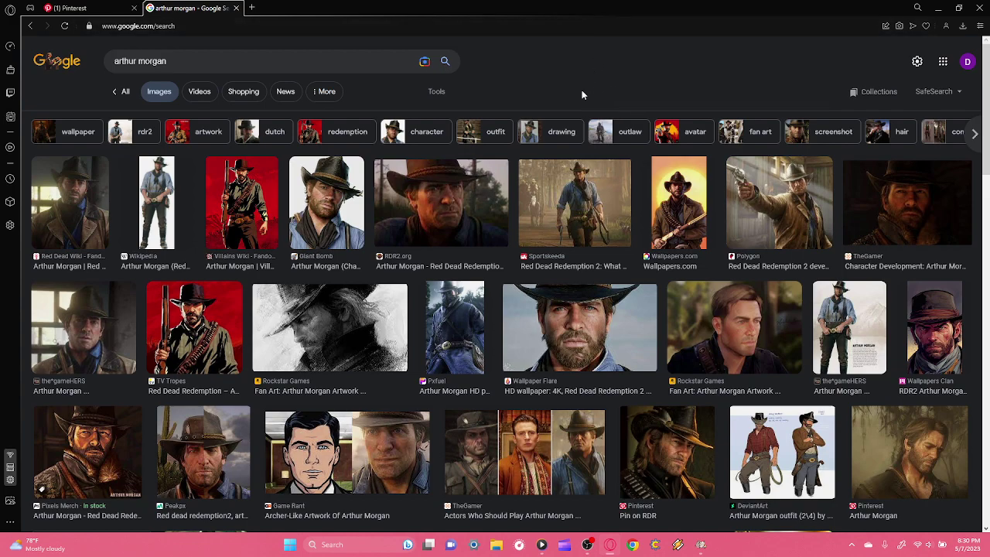
- Preview the Wallpaper Flare close-up portrait of Arthur Morgan from the image results
{"action": "scroll", "coordinate": [581, 92], "scroll_direction": "down", "scroll_amount": 3}
{"action": "scroll", "coordinate": [581, 91], "scroll_direction": "up", "scroll_amount": 2}
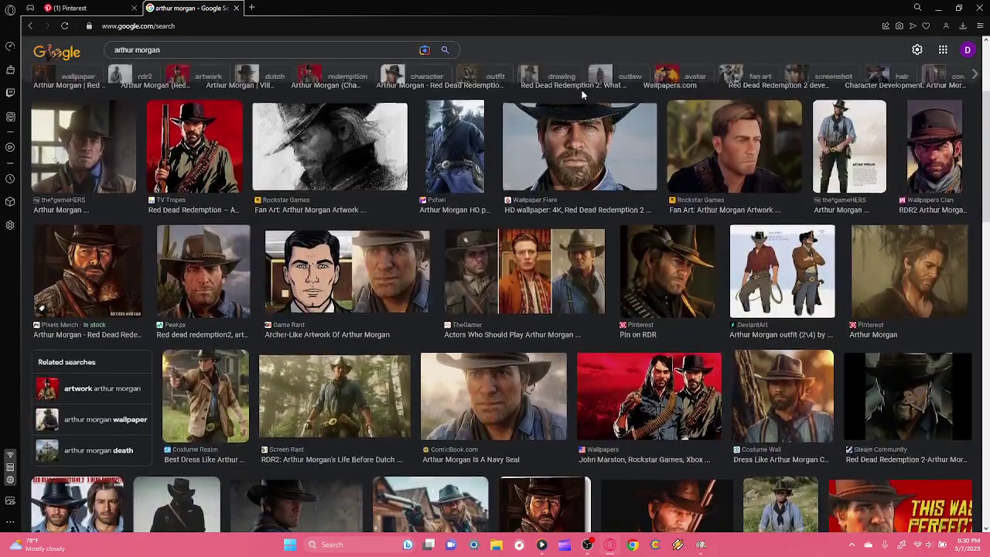
{"action": "scroll", "coordinate": [581, 90], "scroll_direction": "up", "scroll_amount": 2}
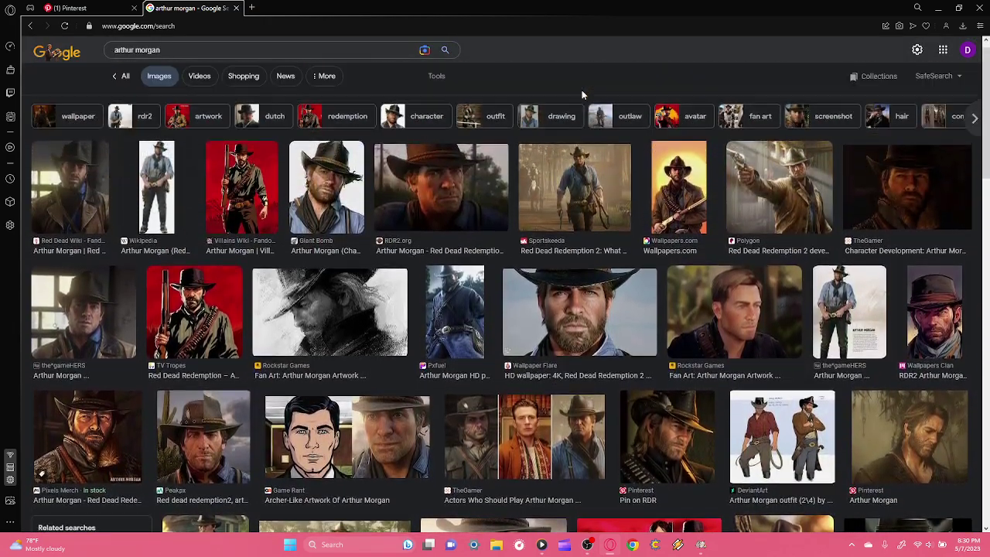
{"action": "left_click", "coordinate": [597, 305]}
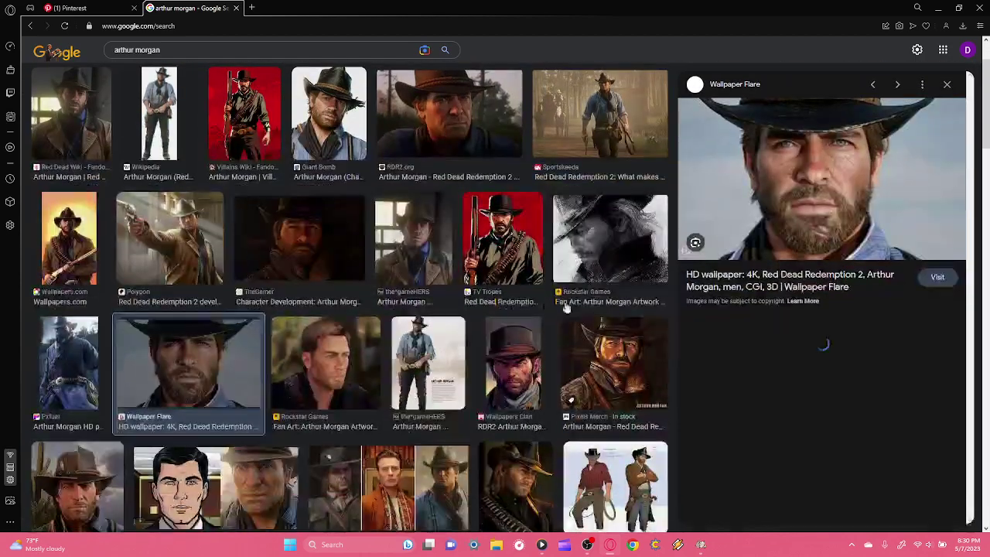
{"action": "scroll", "coordinate": [404, 185], "scroll_direction": "up", "scroll_amount": 2}
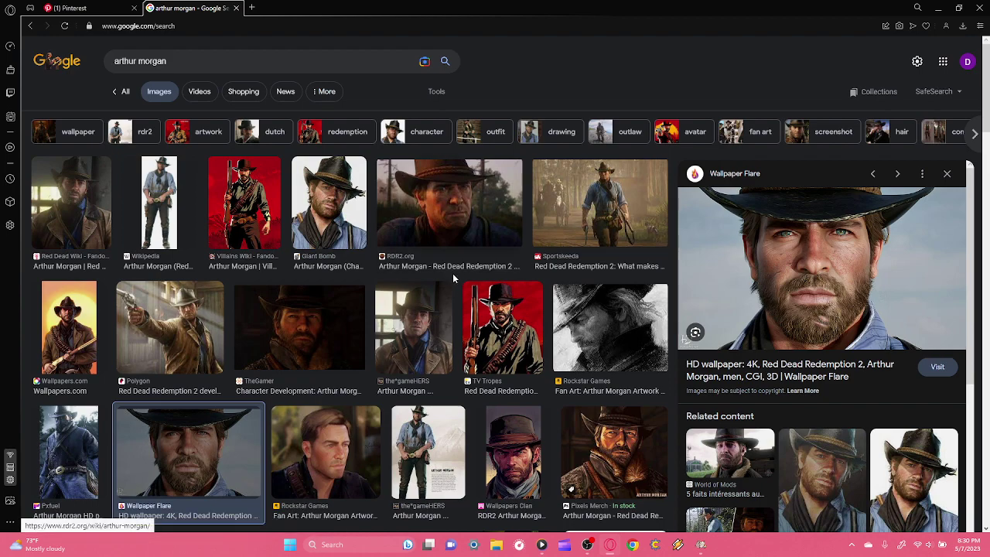
- Preview the hatless Rockstar Games fan art and the Red Dead Wiki portrait of Arthur Morgan, and browse further results
{"action": "scroll", "coordinate": [370, 331], "scroll_direction": "down", "scroll_amount": 2}
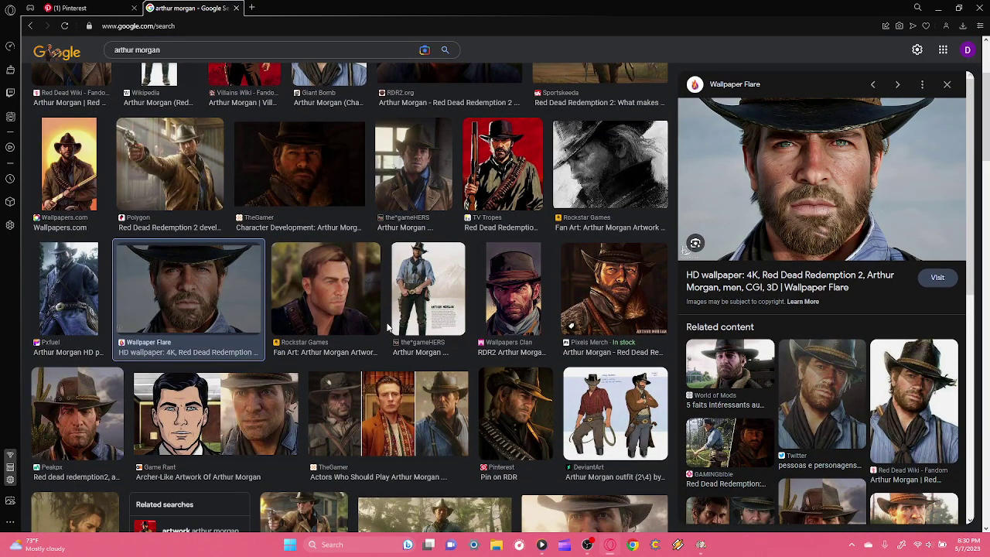
{"action": "left_click", "coordinate": [297, 296]}
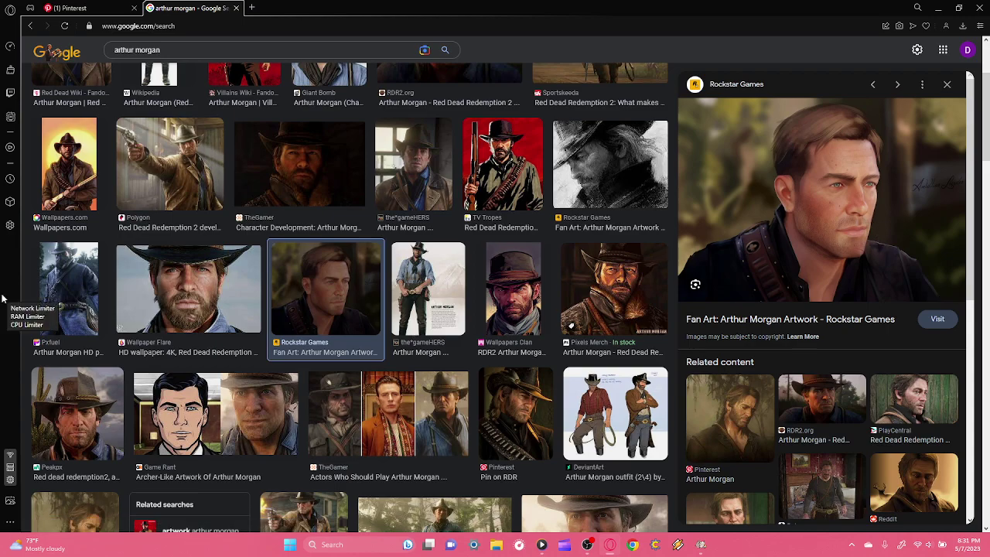
{"action": "scroll", "coordinate": [30, 260], "scroll_direction": "up", "scroll_amount": 3}
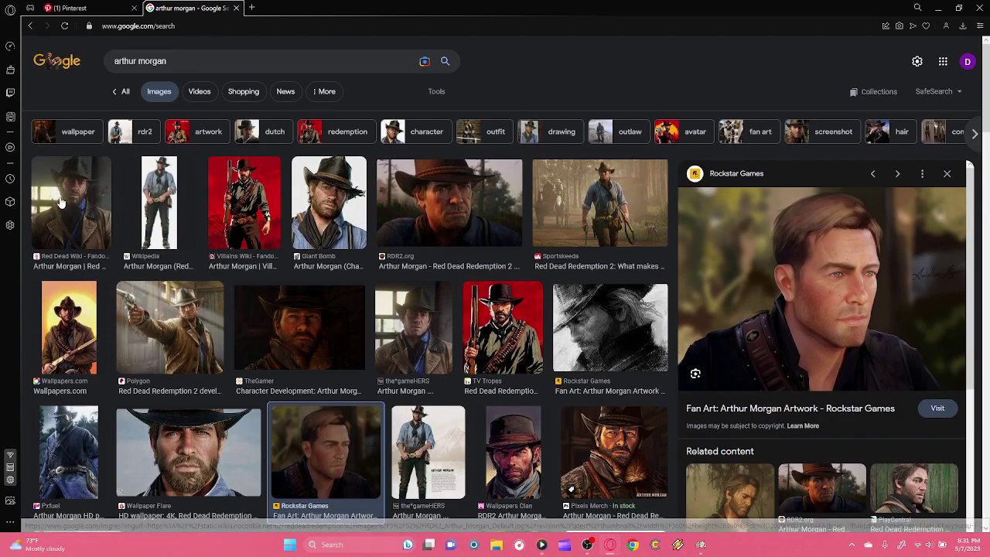
{"action": "left_click", "coordinate": [60, 202]}
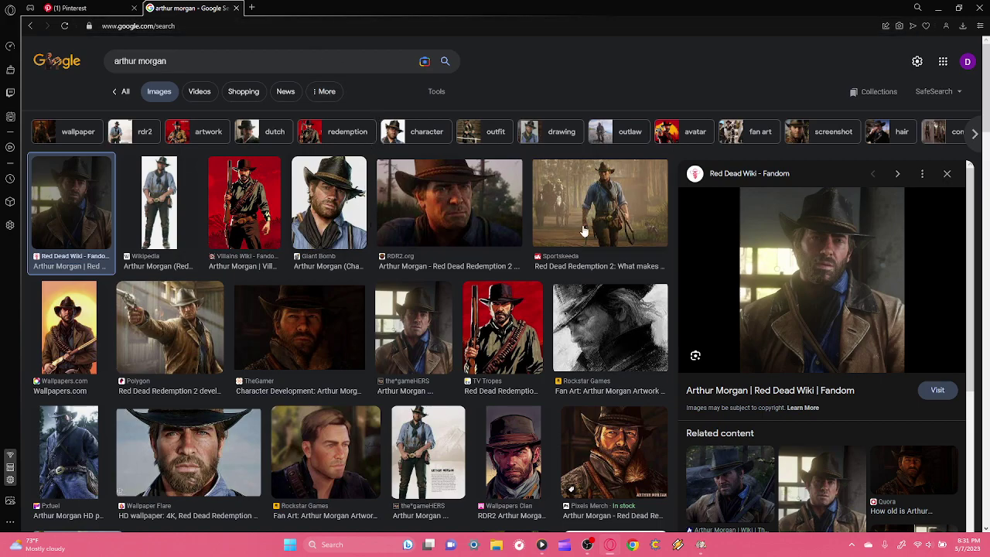
{"action": "scroll", "coordinate": [447, 383], "scroll_direction": "down", "scroll_amount": 1}
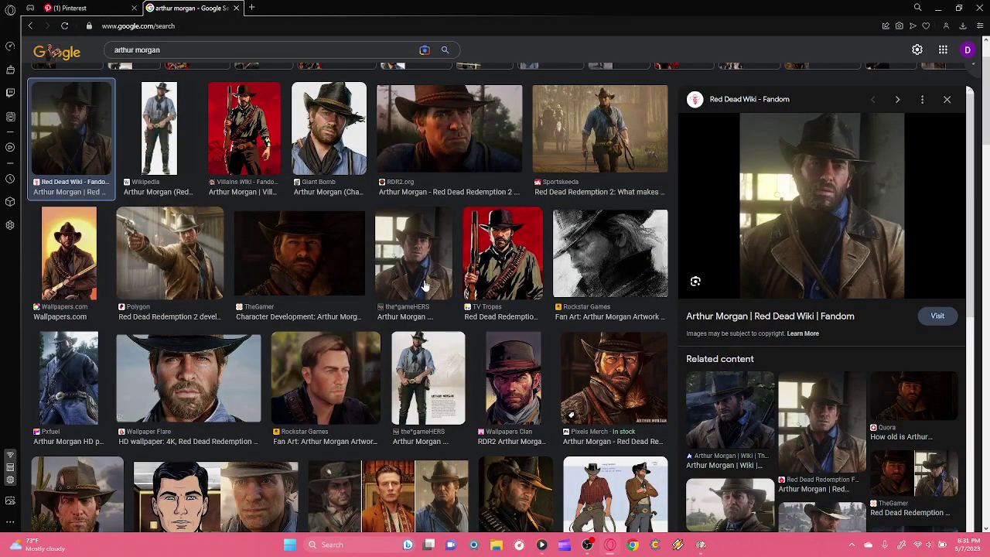
{"action": "scroll", "coordinate": [414, 286], "scroll_direction": "down", "scroll_amount": 7}
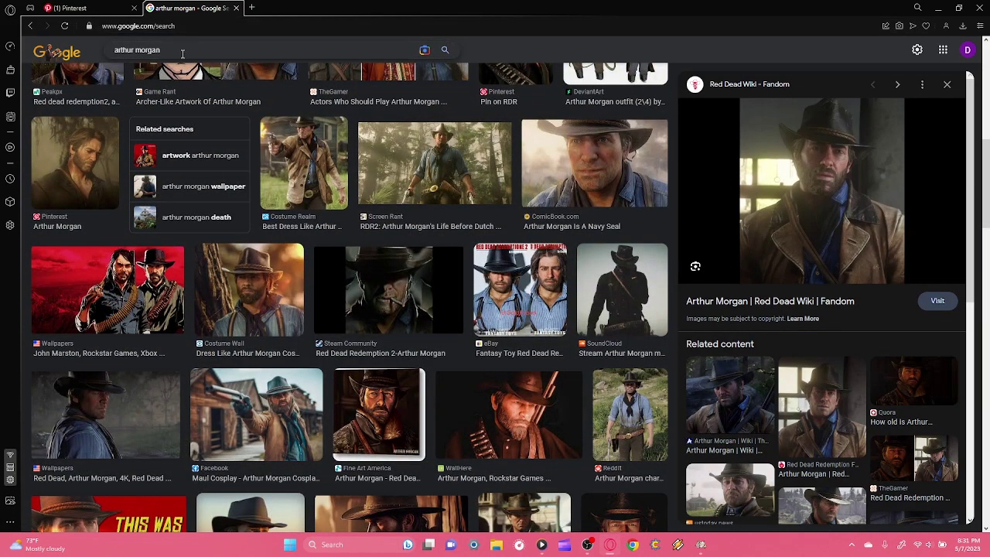
- Run an image search for "arthur morgan bald" and preview the Reddit portrait with the full beard
{"action": "left_click", "coordinate": [183, 49]}
{"action": "type", "text": "bald"}
{"action": "key", "text": "Return"}
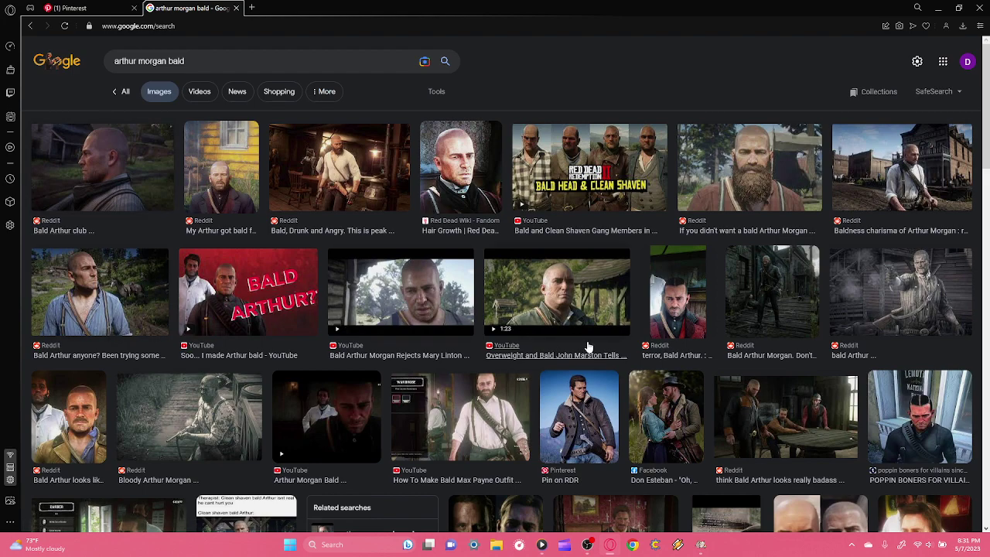
{"action": "left_click", "coordinate": [761, 169]}
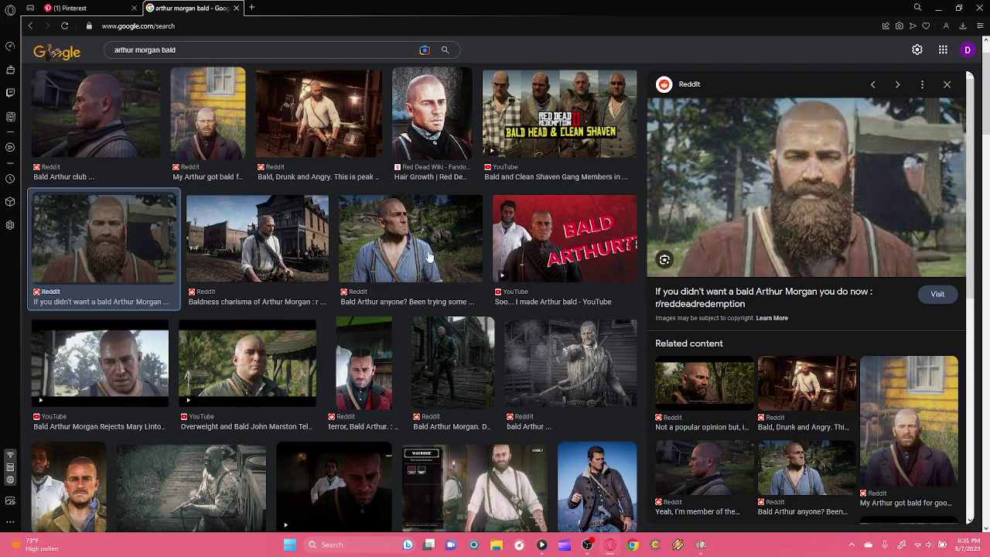
{"action": "scroll", "coordinate": [429, 255], "scroll_direction": "up", "scroll_amount": 1}
{"action": "left_click", "coordinate": [377, 263]}
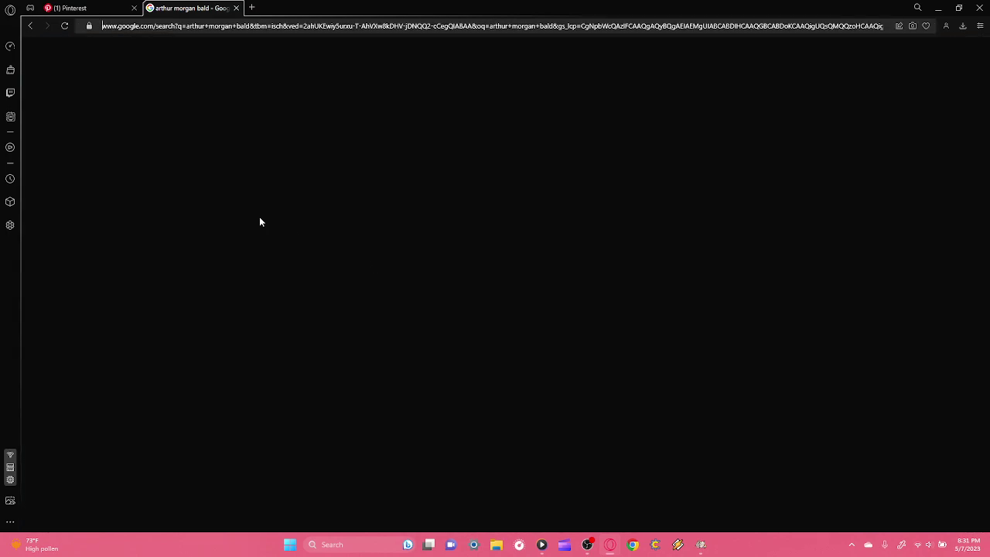
- Reload the blank results page and go to google.com
{"action": "left_click", "coordinate": [63, 27]}
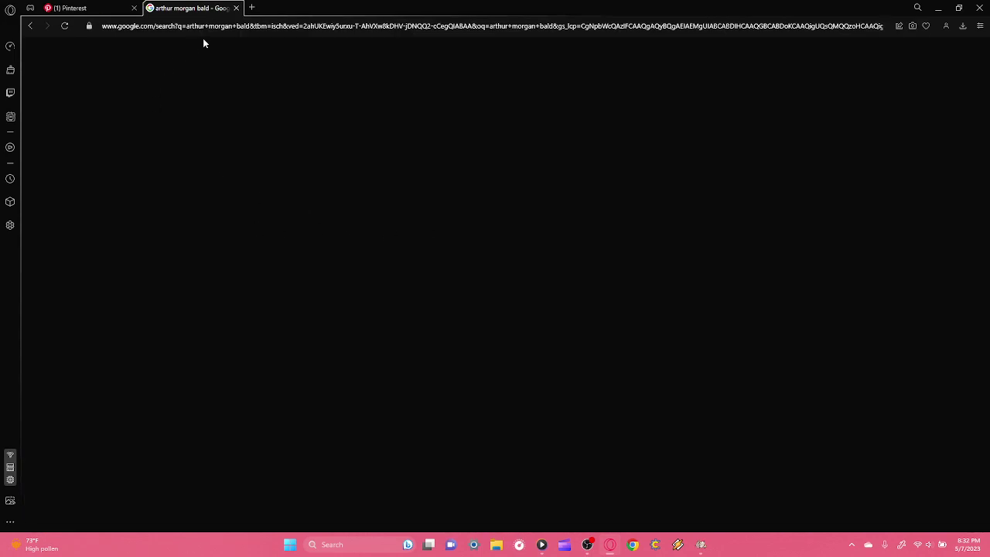
{"action": "left_click", "coordinate": [230, 27]}
{"action": "type", "text": "google.co"}
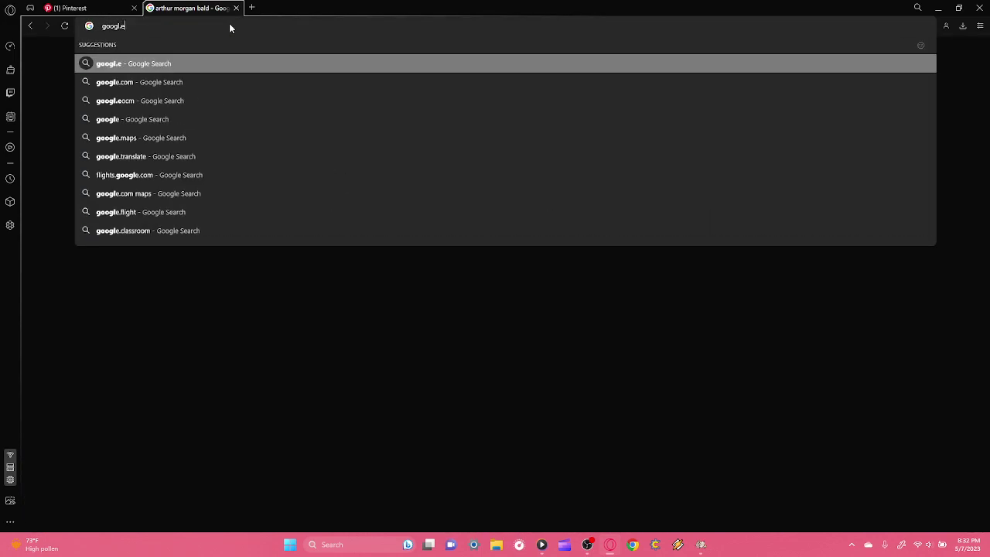
{"action": "key", "text": "Return"}
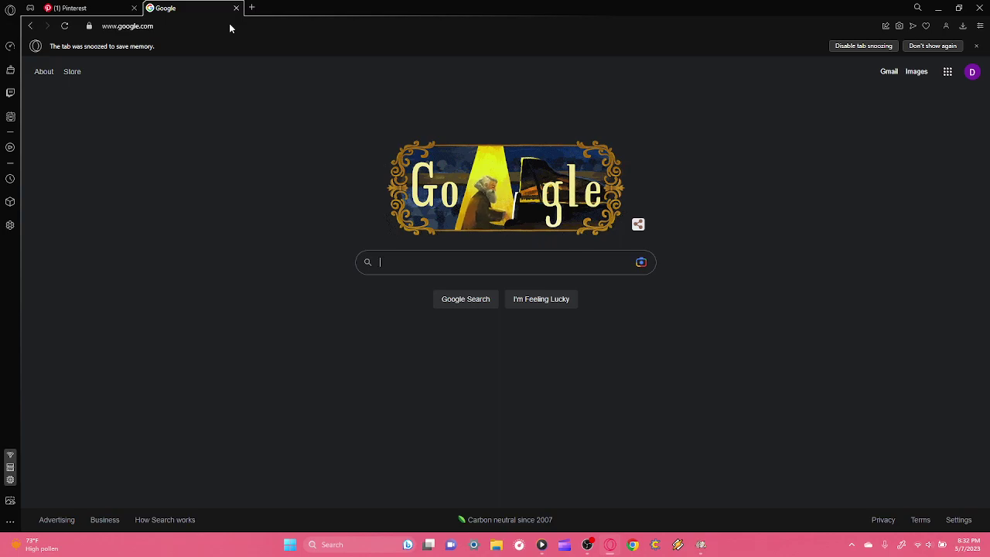
- Search for "red dead redemption 2 kieran" and show the image results
{"action": "type", "text": "red dea"}
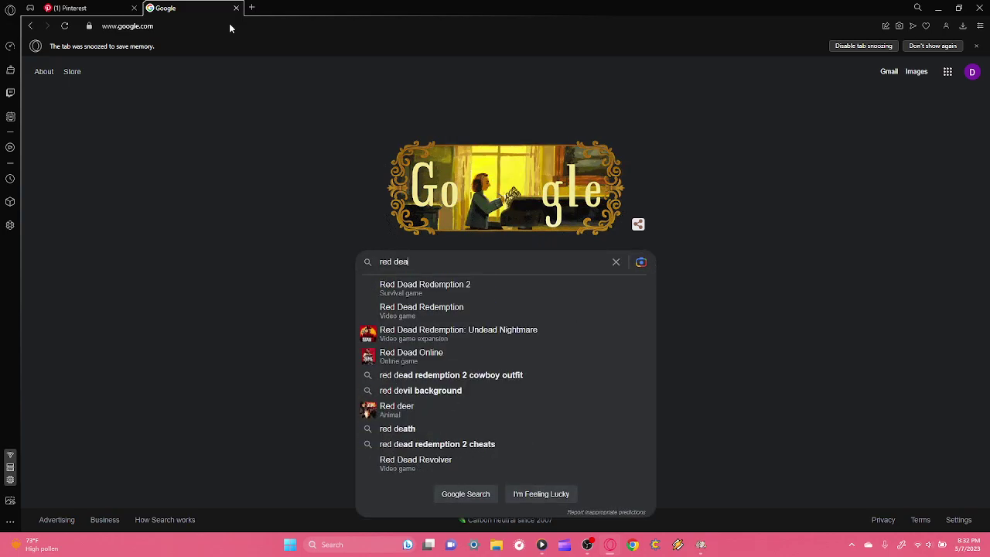
{"action": "type", "text": "d redemption 2 "}
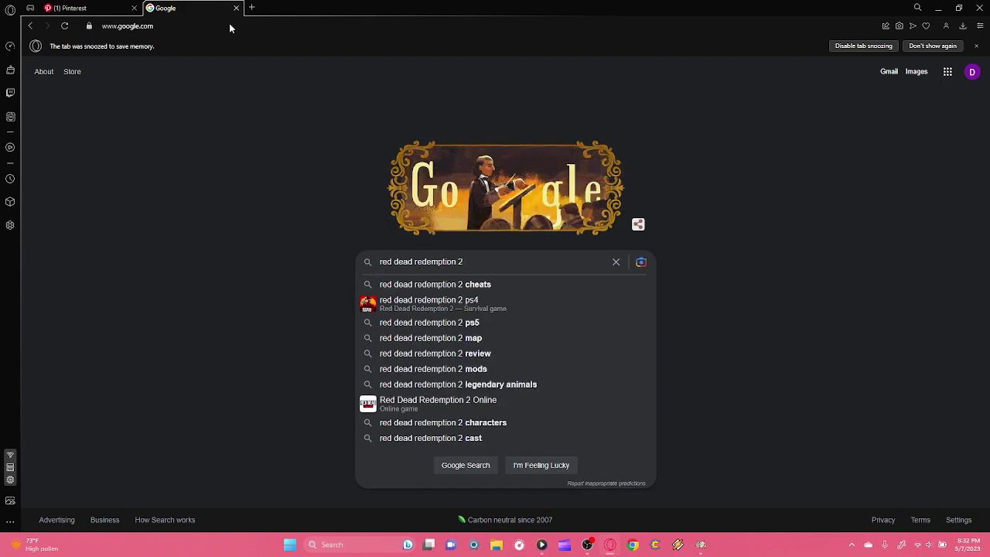
{"action": "type", "text": "kieran"}
{"action": "key", "text": "Return"}
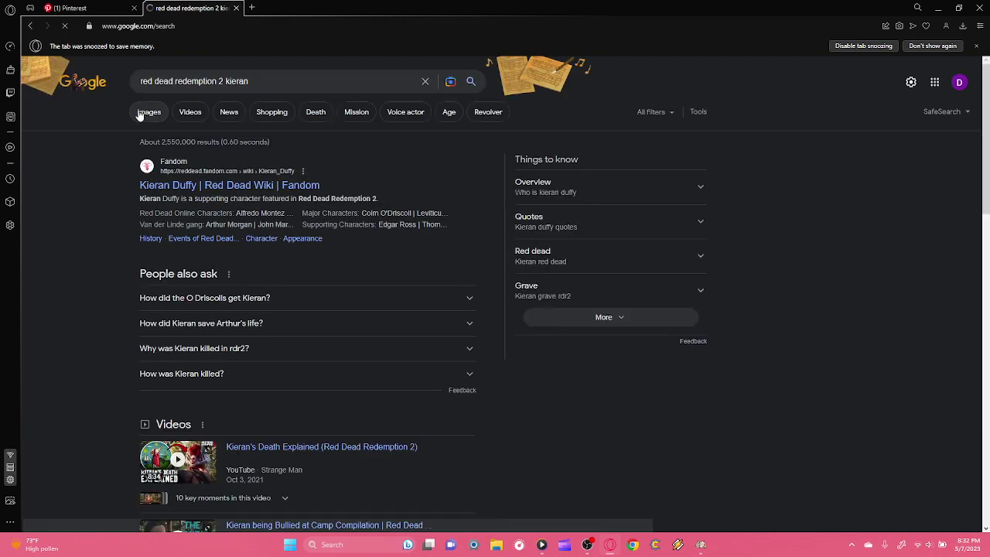
{"action": "left_click", "coordinate": [142, 113]}
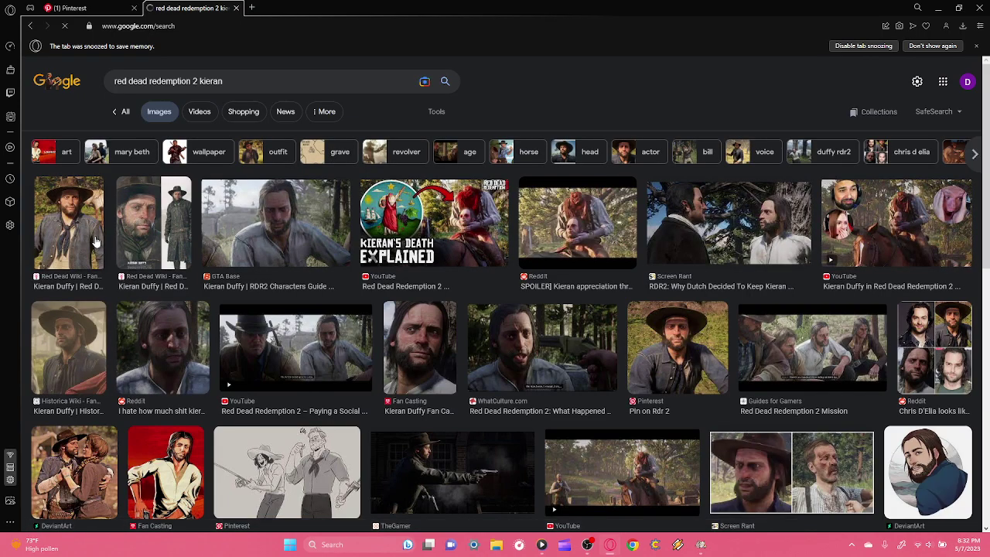
- Preview the Red Dead Wiki picture of Kieran Duffy in a hat and denim jacket, and browse further results
{"action": "left_click", "coordinate": [83, 234]}
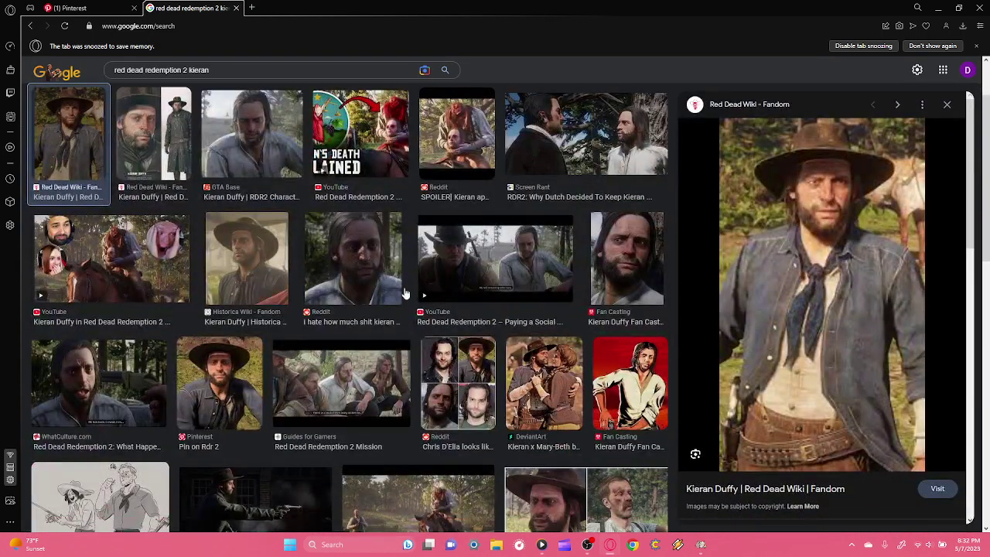
{"action": "scroll", "coordinate": [470, 287], "scroll_direction": "down", "scroll_amount": 2}
{"action": "scroll", "coordinate": [543, 316], "scroll_direction": "down", "scroll_amount": 1}
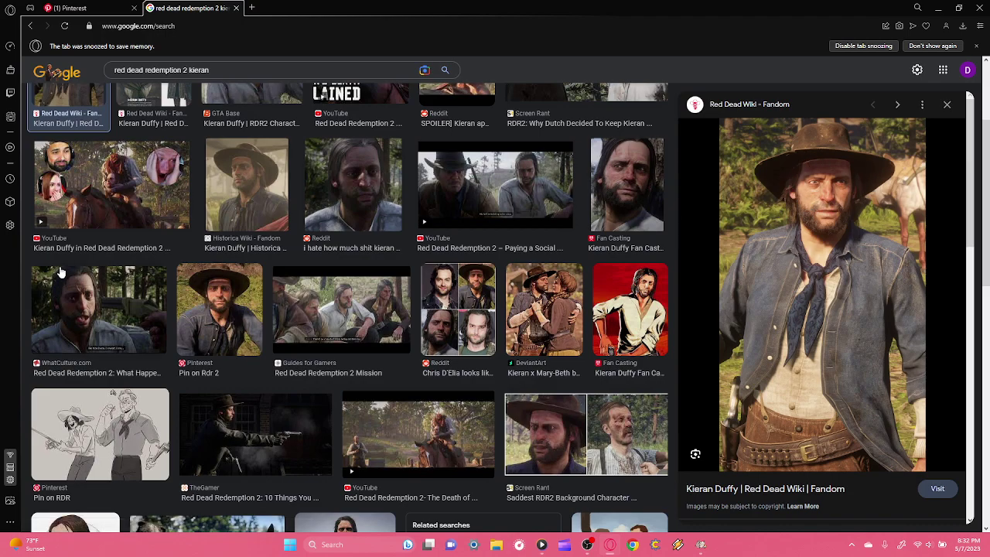
- Replace the query with "red dead redemption 2 charles" and browse the image results
{"action": "left_click_drag", "start_coordinate": [219, 70], "coordinate": [105, 82]}
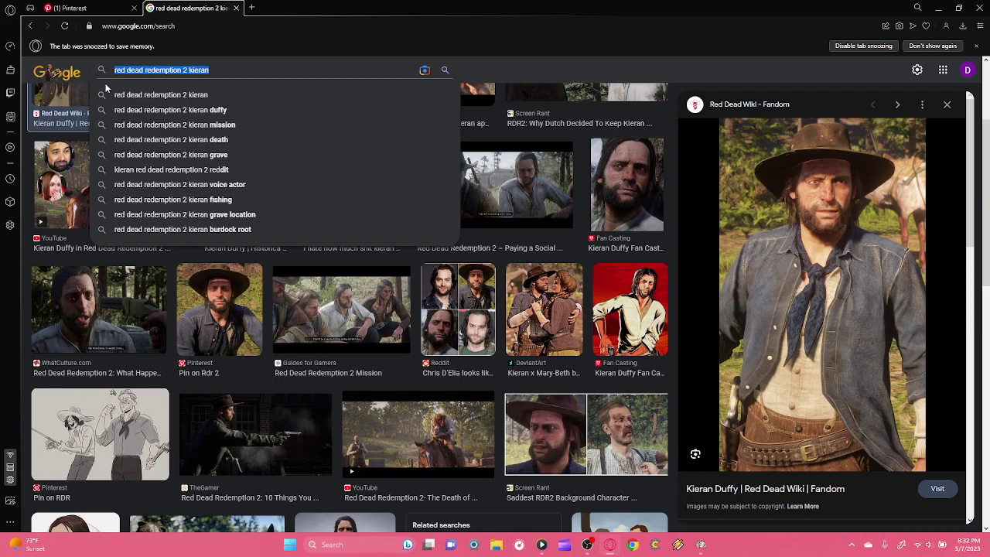
{"action": "type", "text": "red"}
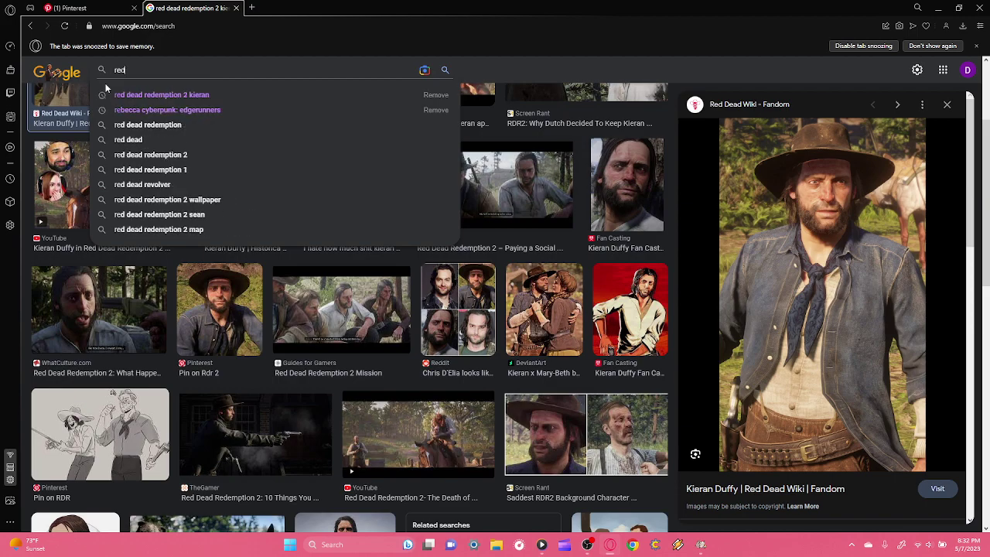
{"action": "type", "text": " dead redemption 2 cha"}
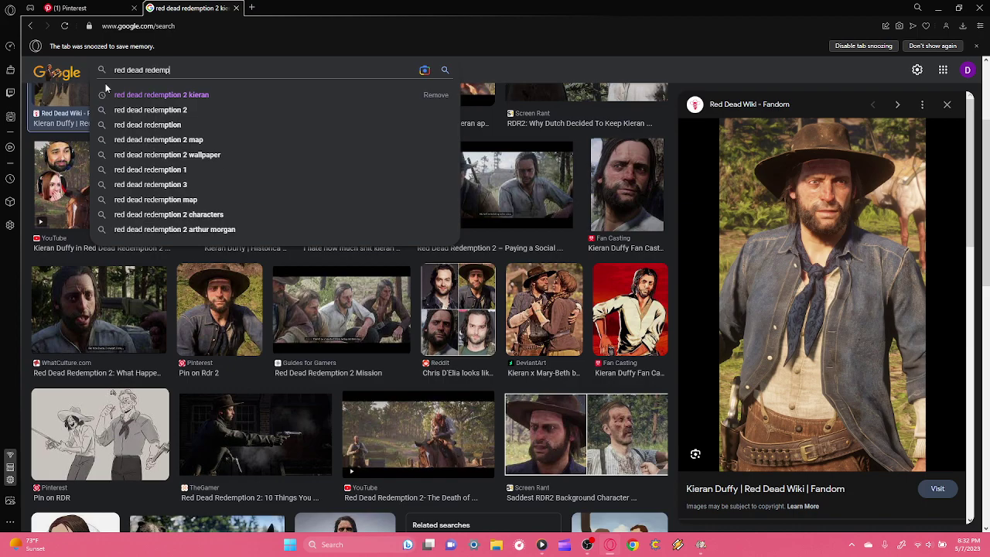
{"action": "type", "text": "rles"}
{"action": "key", "text": "Return"}
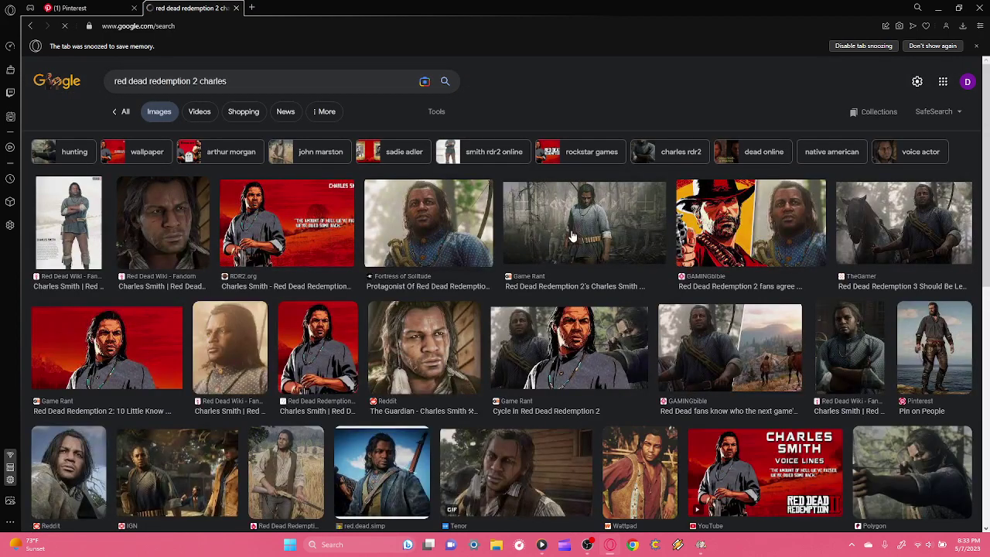
{"action": "scroll", "coordinate": [487, 292], "scroll_direction": "down", "scroll_amount": 1}
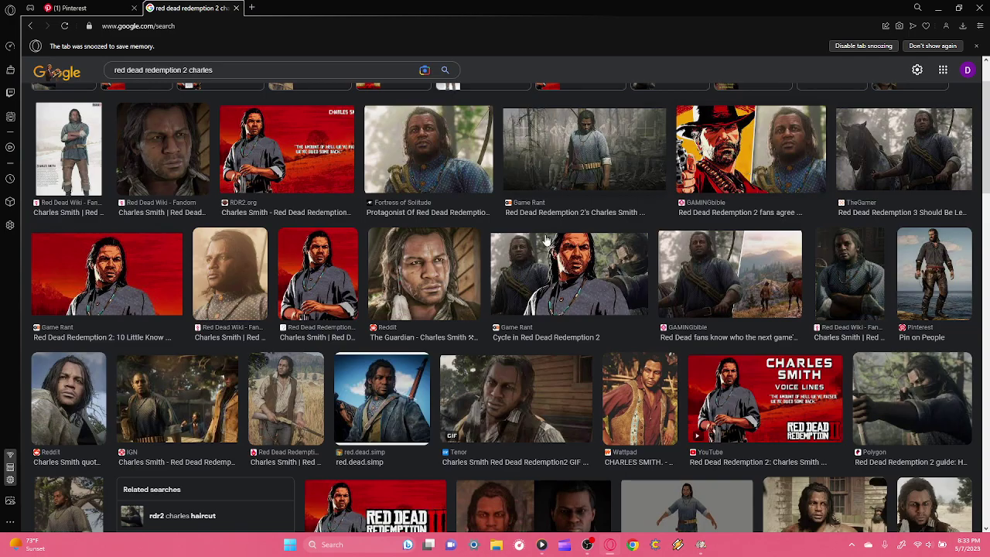
{"action": "scroll", "coordinate": [23, 352], "scroll_direction": "down", "scroll_amount": 2}
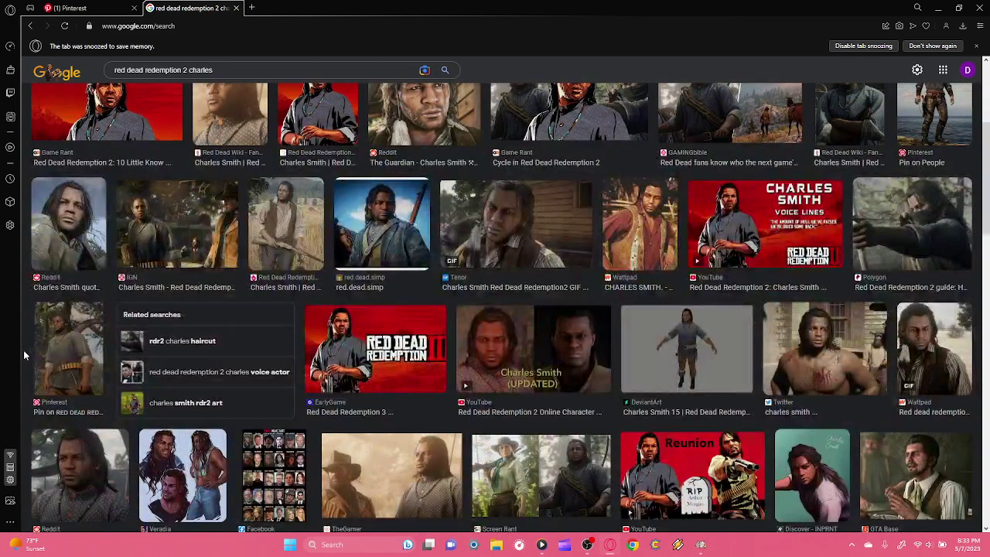
{"action": "scroll", "coordinate": [24, 354], "scroll_direction": "up", "scroll_amount": 3}
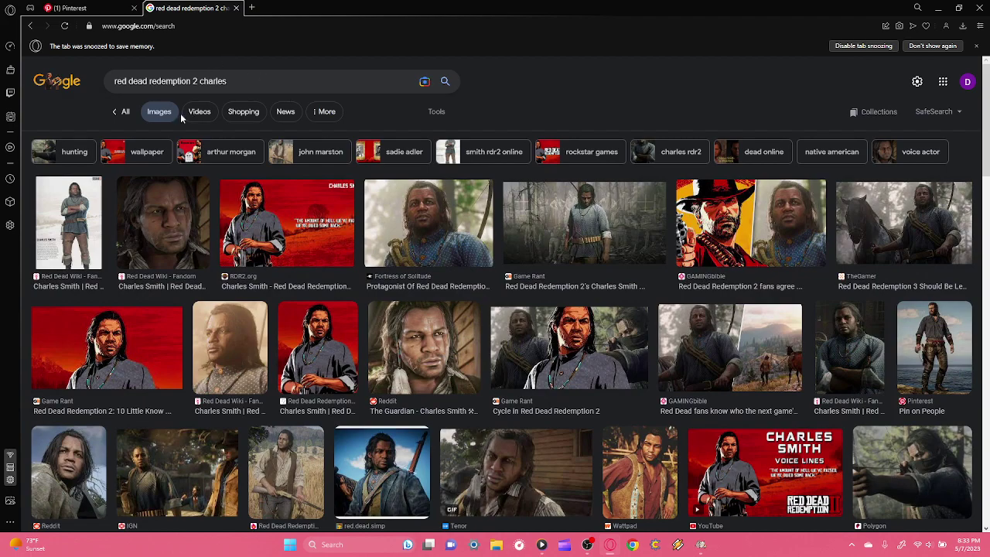
- Replace the query and run an image search for "cowboy stock image"
{"action": "left_click", "coordinate": [210, 81]}
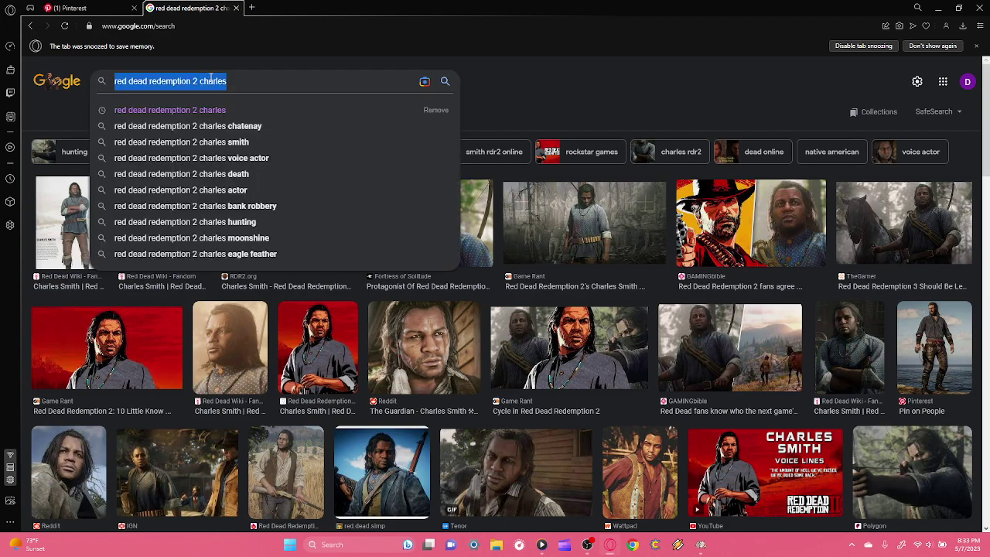
{"action": "type", "text": "cowbo"}
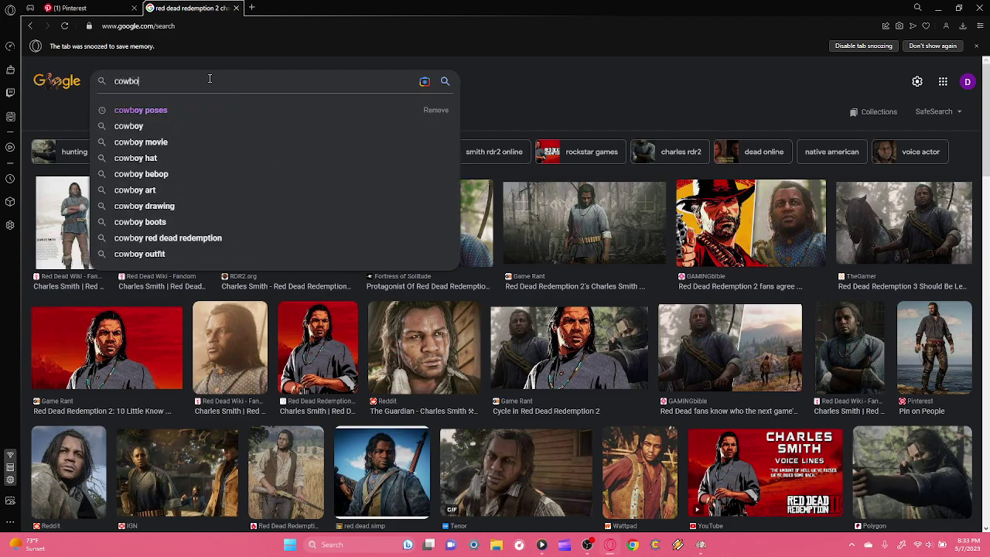
{"action": "type", "text": "y stock image"}
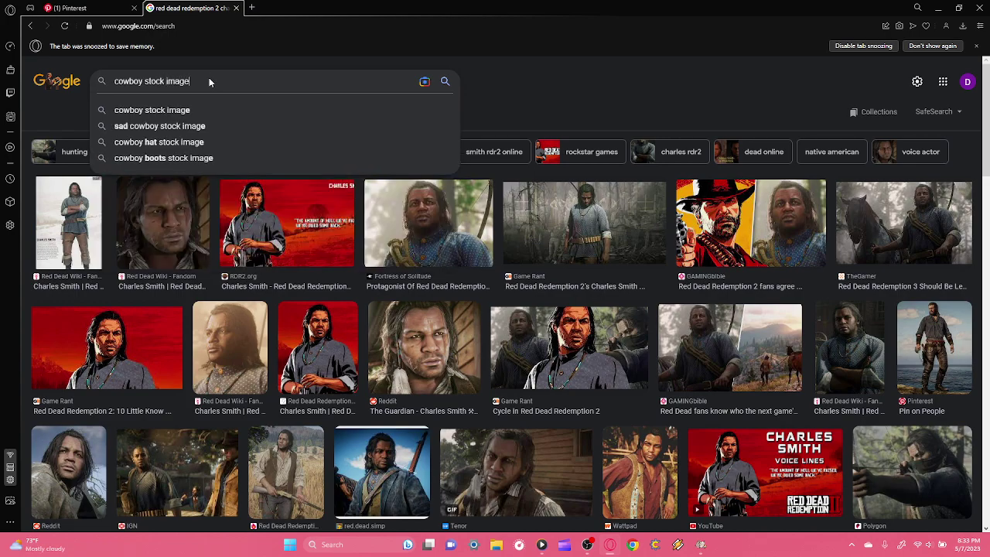
{"action": "key", "text": "Return"}
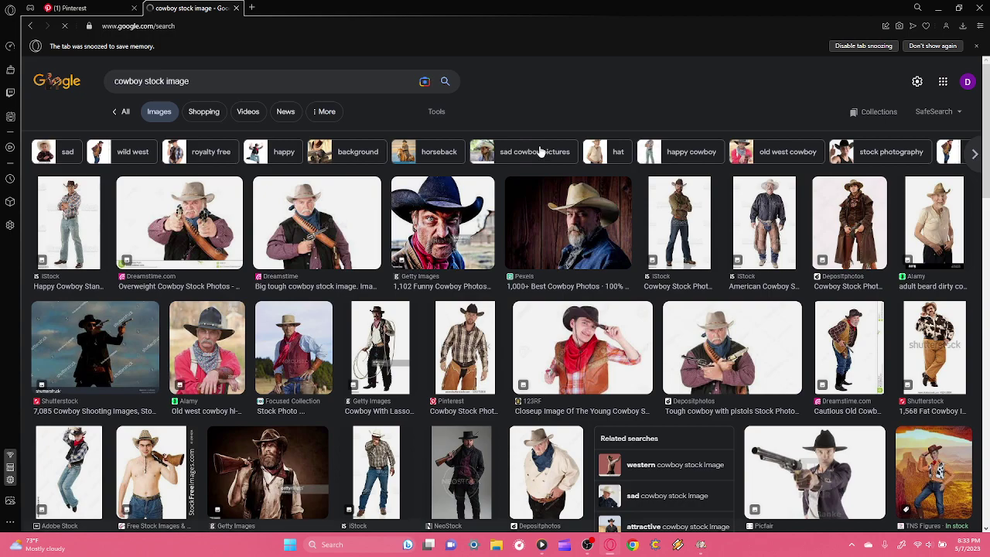
- Browse the stock photos and preview the shirtless cowboy with a gun and the Adobe Stock dancing cowboy
{"action": "scroll", "coordinate": [500, 188], "scroll_direction": "down", "scroll_amount": 3}
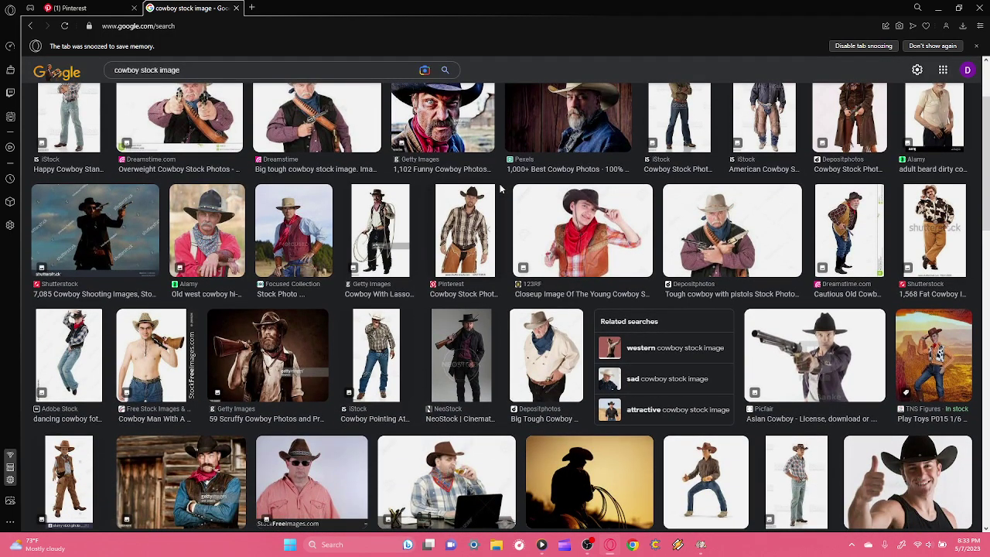
{"action": "scroll", "coordinate": [500, 188], "scroll_direction": "down", "scroll_amount": 3}
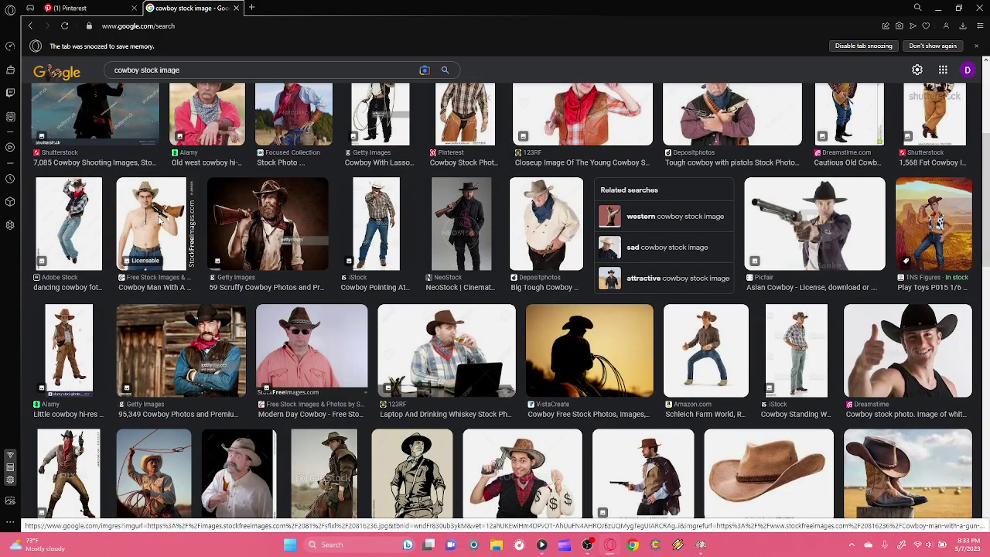
{"action": "left_click", "coordinate": [159, 222]}
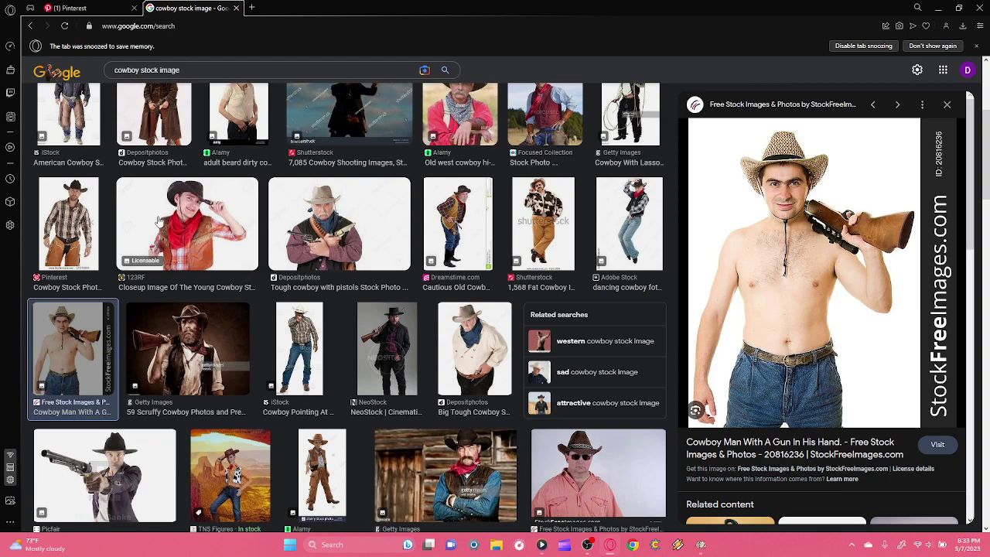
{"action": "key", "text": "Left"}
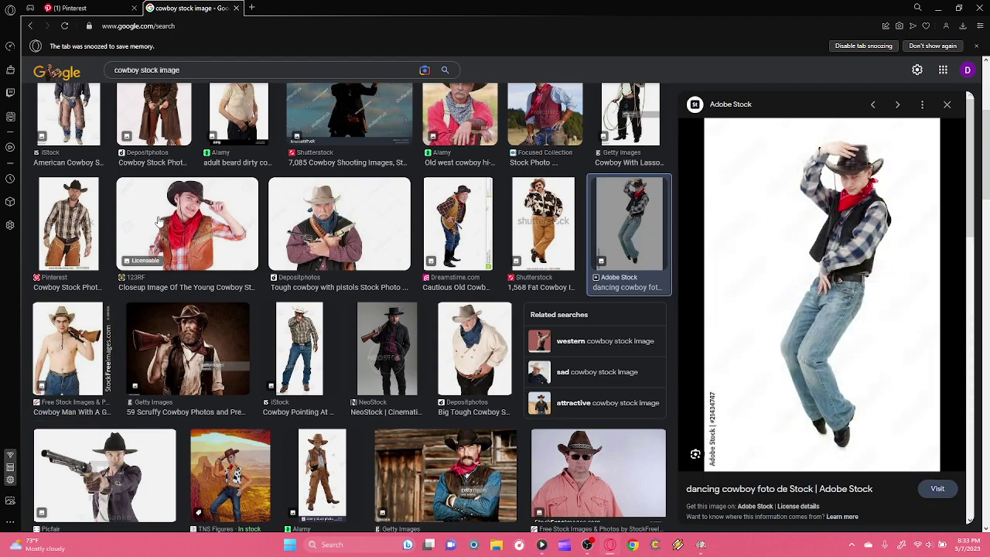
{"action": "scroll", "coordinate": [24, 246], "scroll_direction": "up", "scroll_amount": 3}
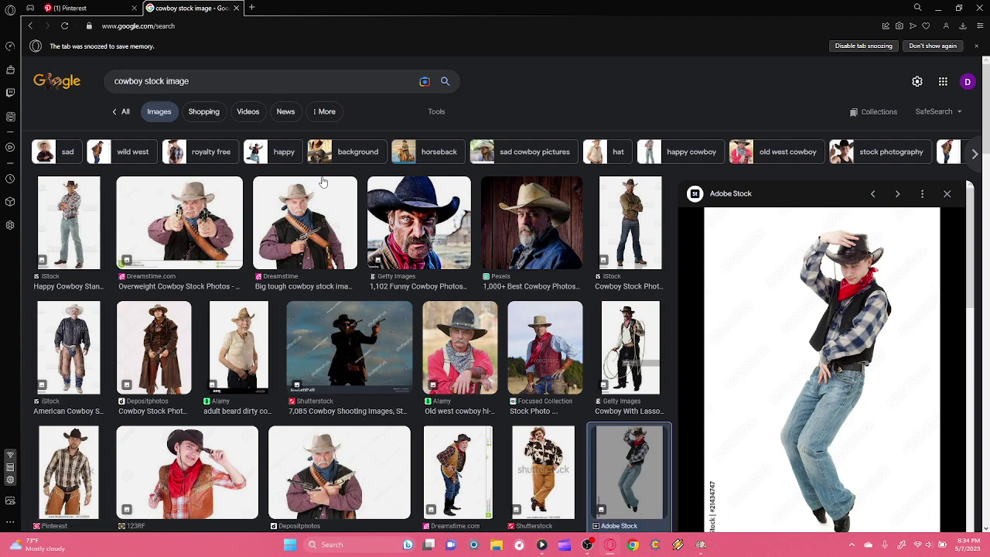
- Change the query to "cowboy aesthetic" and run the image search
{"action": "double_click", "coordinate": [237, 81]}
{"action": "type", "text": "\\\\"}
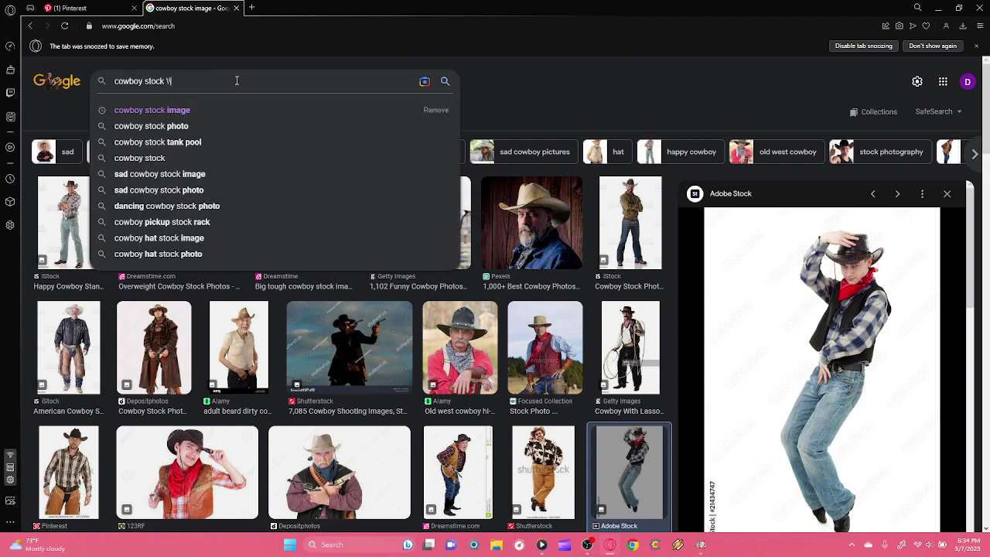
{"action": "key", "text": "BackSpace"}
{"action": "key", "text": "BackSpace"}
{"action": "key", "text": "BackSpace"}
{"action": "key", "text": "BackSpace"}
{"action": "key", "text": "BackSpace"}
{"action": "type", "text": "aesthetic"}
{"action": "key", "text": "Return"}
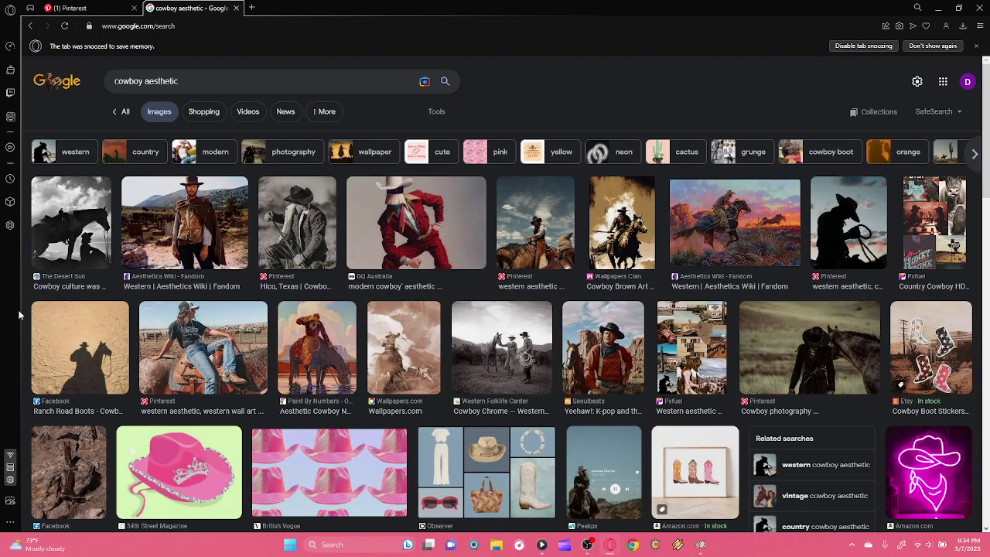
- Preview the Pinterest western aesthetic photo of a woman in jeans sitting on a saddled horse, and browse more results
{"action": "scroll", "coordinate": [33, 303], "scroll_direction": "down", "scroll_amount": 1}
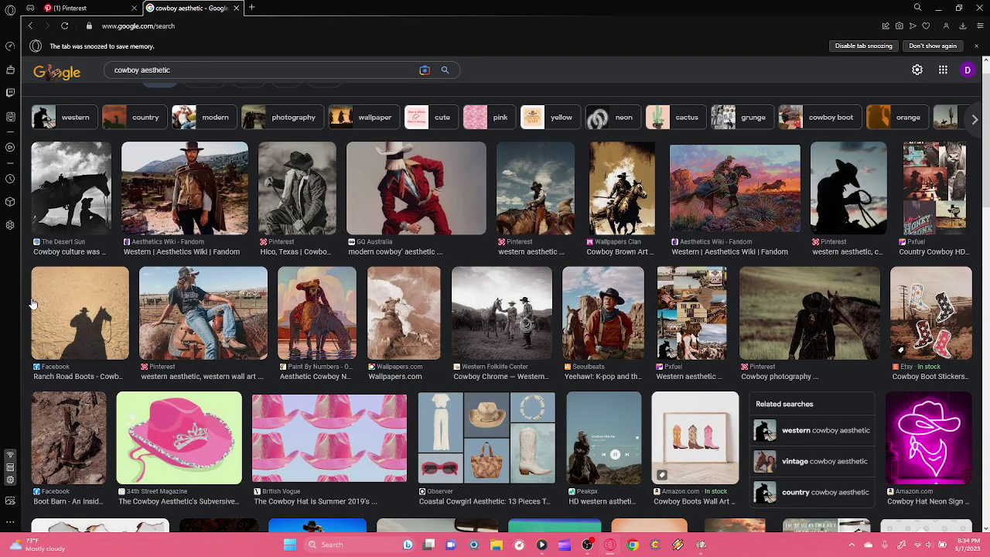
{"action": "scroll", "coordinate": [32, 302], "scroll_direction": "down", "scroll_amount": 3}
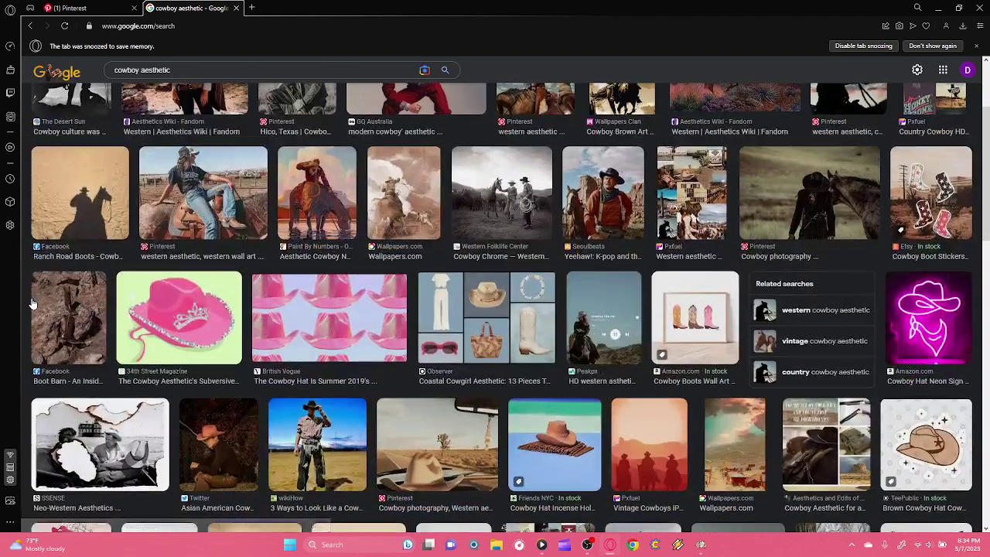
{"action": "left_click", "coordinate": [209, 197]}
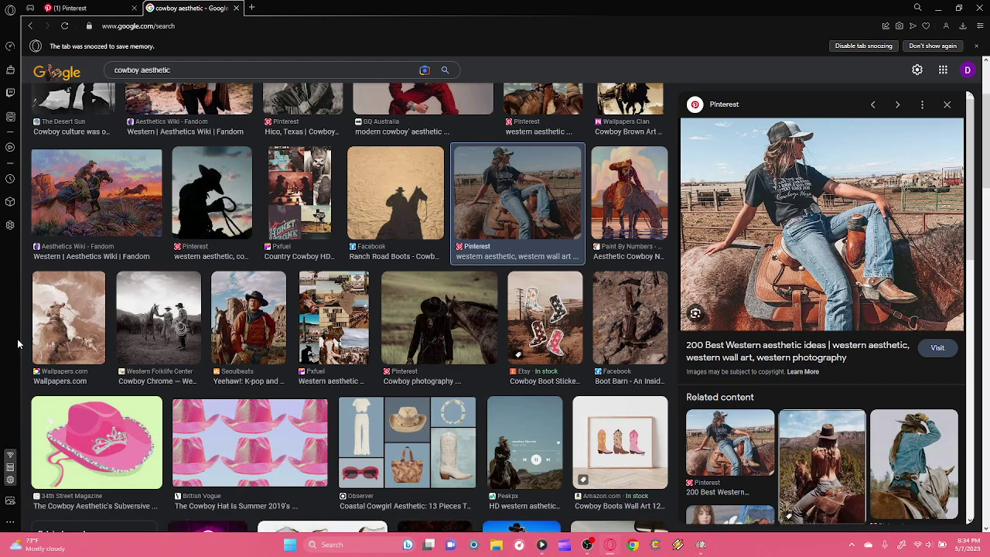
{"action": "scroll", "coordinate": [31, 329], "scroll_direction": "down", "scroll_amount": 5}
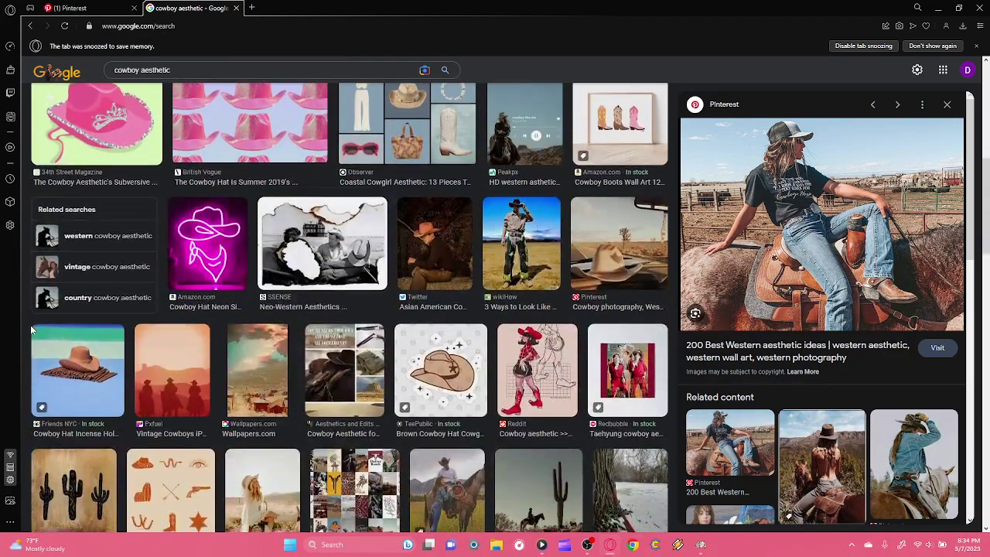
{"action": "scroll", "coordinate": [31, 328], "scroll_direction": "down", "scroll_amount": 1}
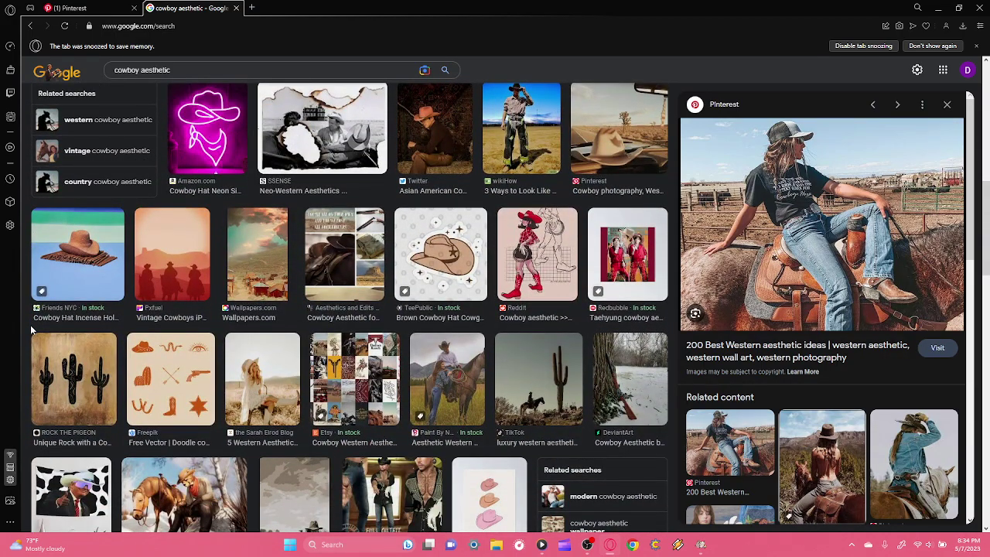
- Browse the "cowboy aesthetic" image results and preview the Twitter photo of two kissing cowboys
{"action": "scroll", "coordinate": [31, 329], "scroll_direction": "down", "scroll_amount": 2}
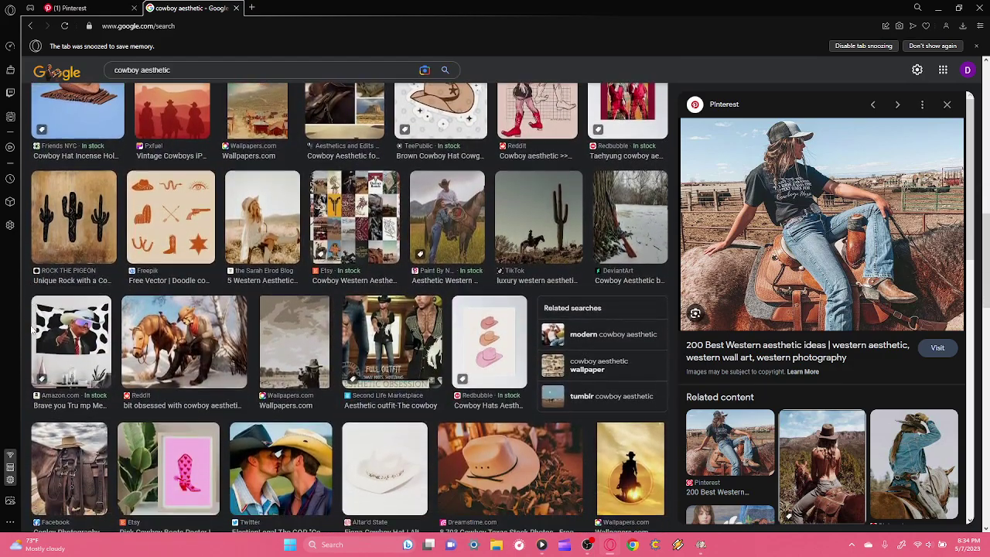
{"action": "scroll", "coordinate": [32, 329], "scroll_direction": "down", "scroll_amount": 2}
{"action": "left_click", "coordinate": [290, 408]}
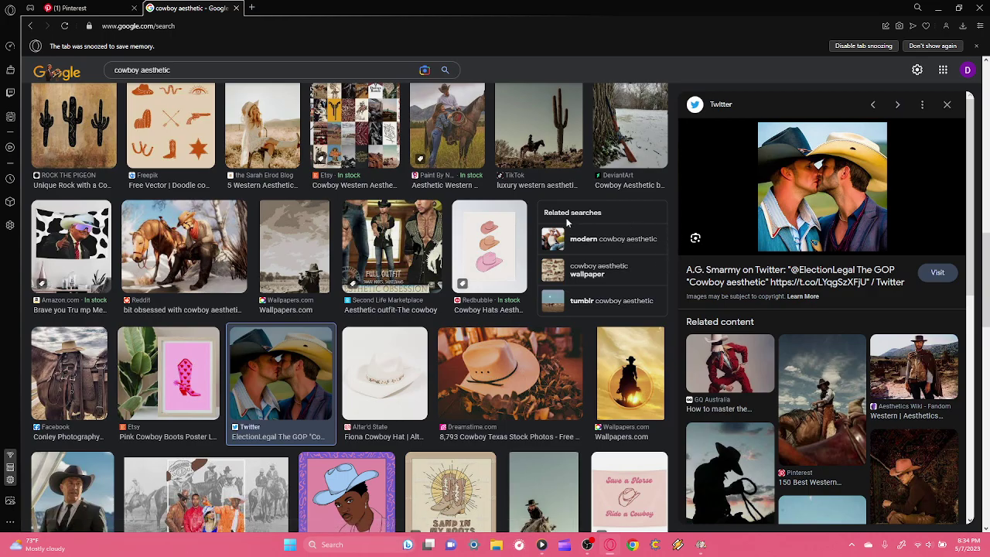
{"action": "scroll", "coordinate": [567, 223], "scroll_direction": "up", "scroll_amount": 5}
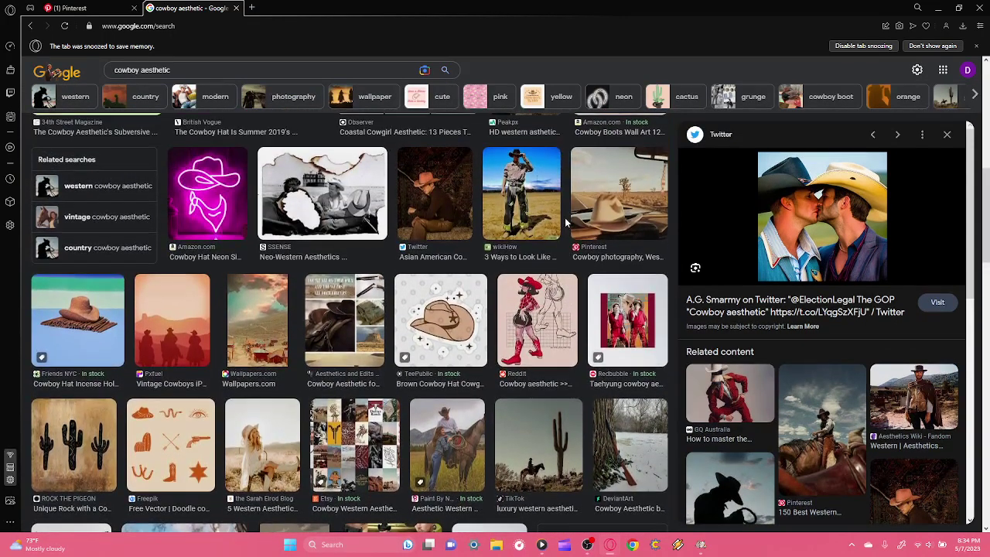
{"action": "scroll", "coordinate": [564, 219], "scroll_direction": "up", "scroll_amount": 5}
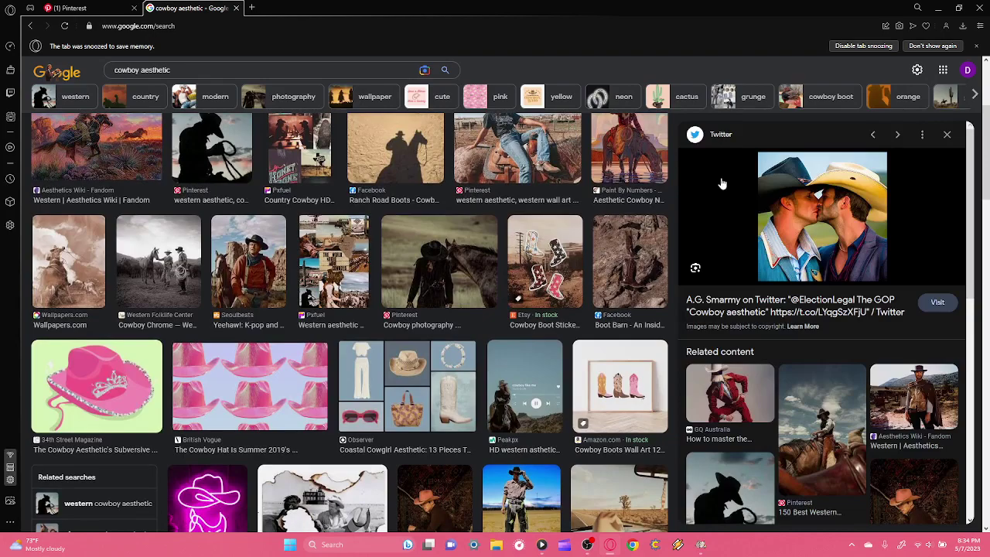
- Open the source page of the kissing cowboys photo in a new tab and switch to it
{"action": "right_click", "coordinate": [812, 234]}
{"action": "left_click", "coordinate": [851, 243]}
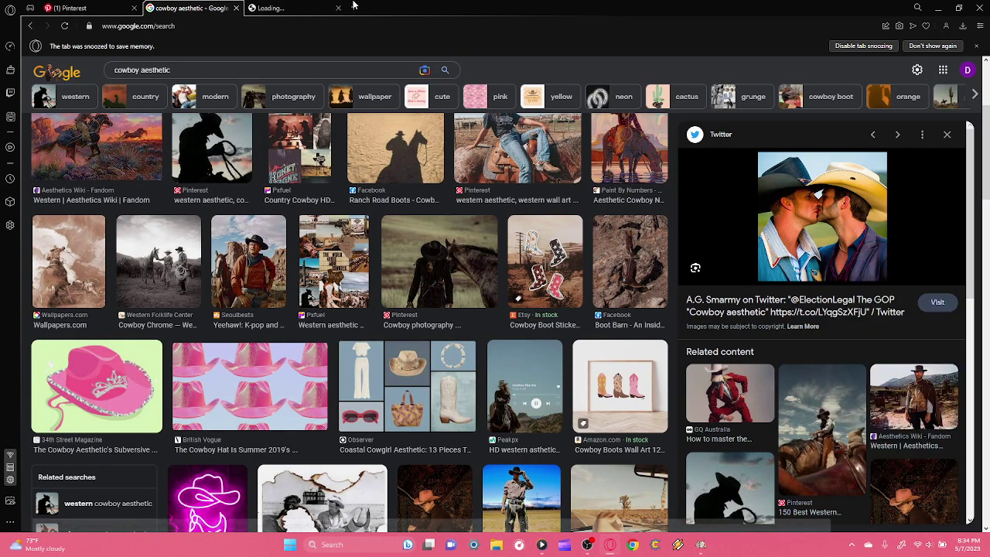
{"action": "left_click", "coordinate": [302, 7]}
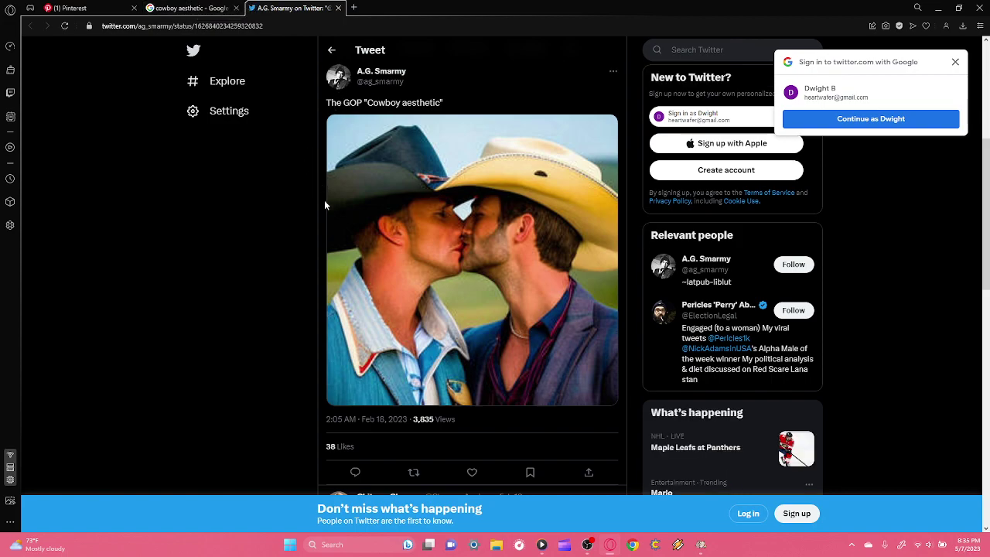
- Examine the tweet's "Cowboy aesthetic" photo and its replies, declining Twitter notifications
{"action": "scroll", "coordinate": [325, 203], "scroll_direction": "down", "scroll_amount": 2}
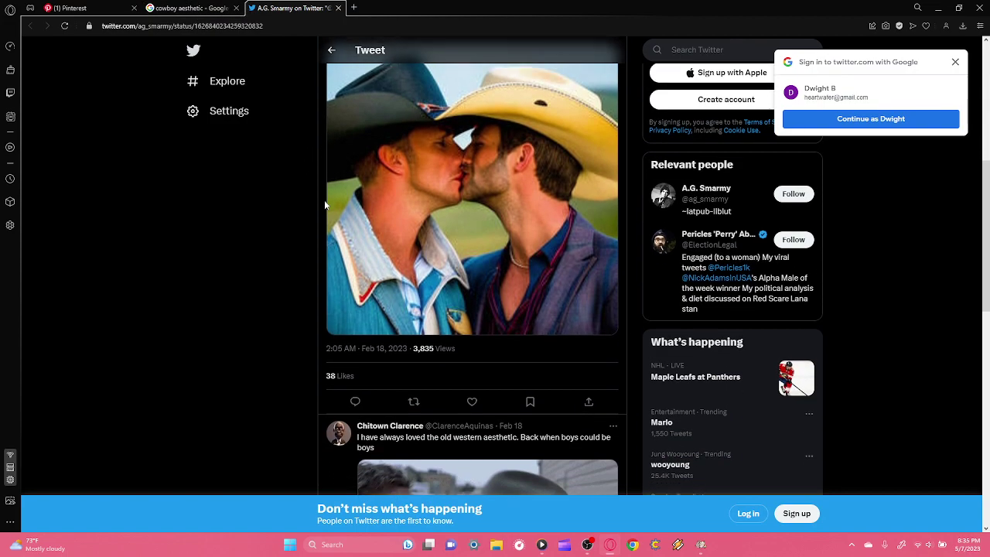
{"action": "scroll", "coordinate": [324, 200], "scroll_direction": "down", "scroll_amount": 2}
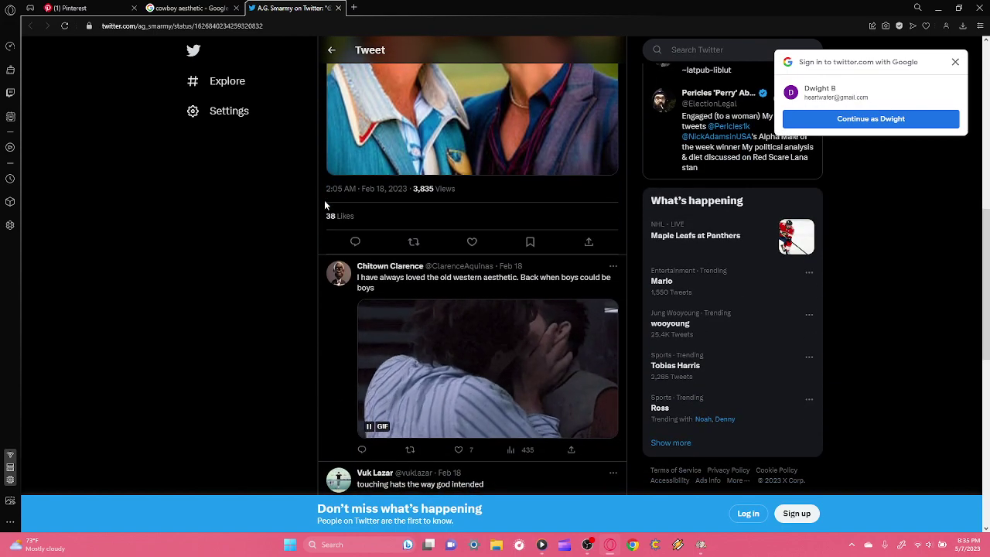
{"action": "scroll", "coordinate": [324, 199], "scroll_direction": "down", "scroll_amount": 1}
{"action": "scroll", "coordinate": [324, 199], "scroll_direction": "down", "scroll_amount": 2}
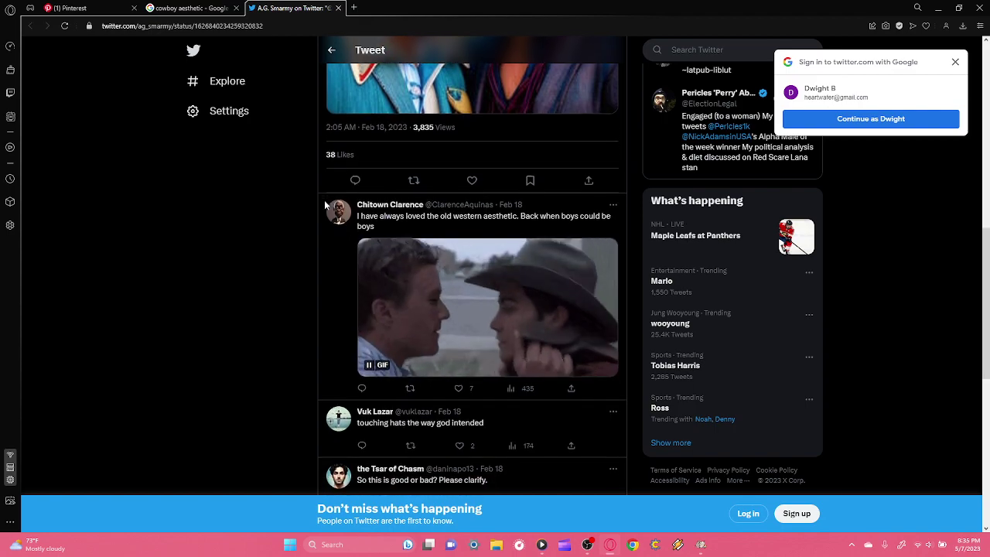
{"action": "scroll", "coordinate": [326, 206], "scroll_direction": "down", "scroll_amount": 1}
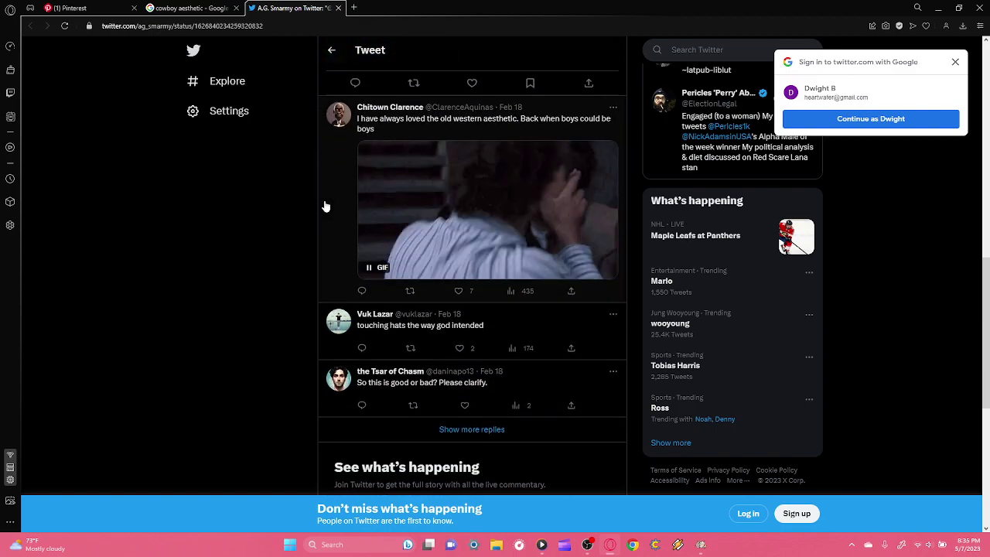
{"action": "scroll", "coordinate": [325, 206], "scroll_direction": "up", "scroll_amount": 4}
{"action": "scroll", "coordinate": [326, 206], "scroll_direction": "up", "scroll_amount": 2}
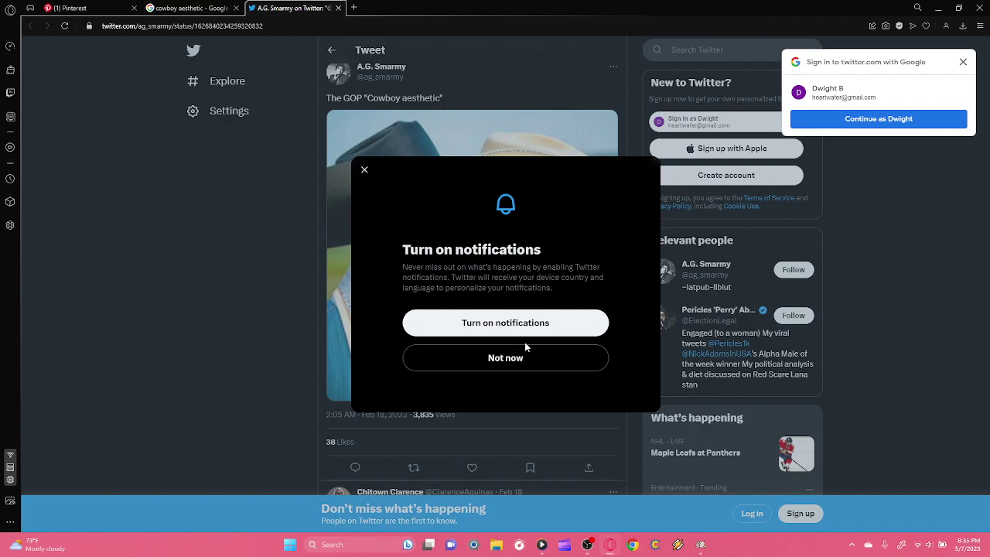
{"action": "left_click", "coordinate": [506, 357]}
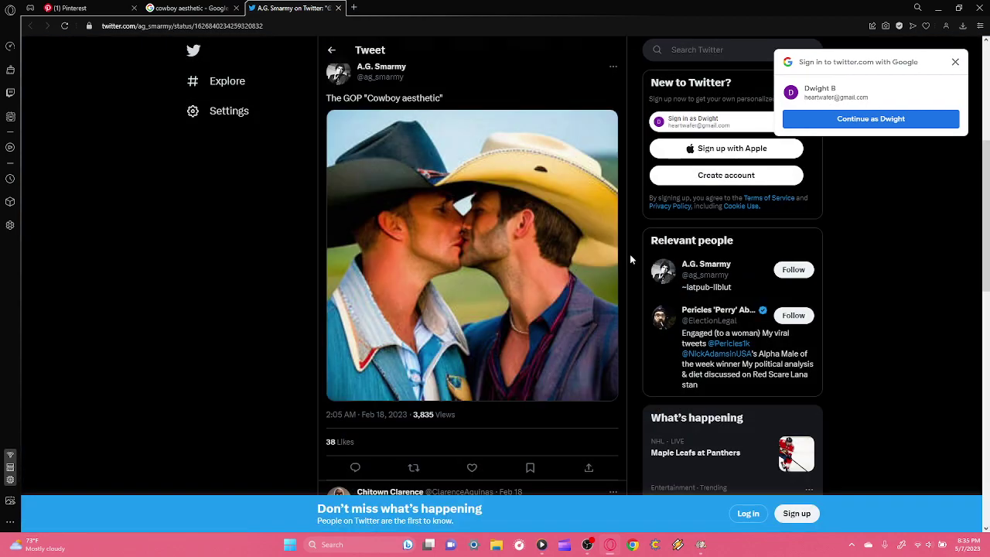
{"action": "scroll", "coordinate": [630, 259], "scroll_direction": "down", "scroll_amount": 4}
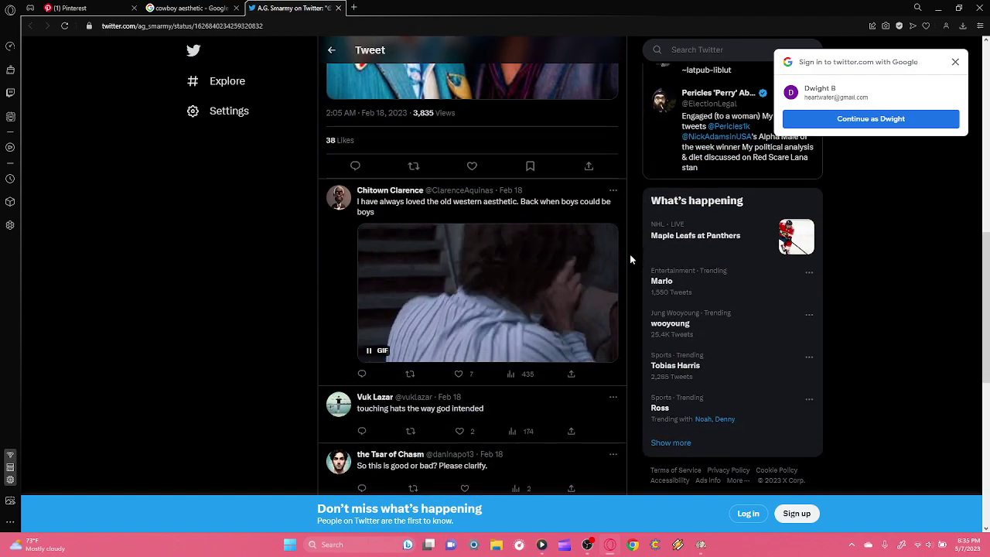
{"action": "scroll", "coordinate": [630, 259], "scroll_direction": "down", "scroll_amount": 1}
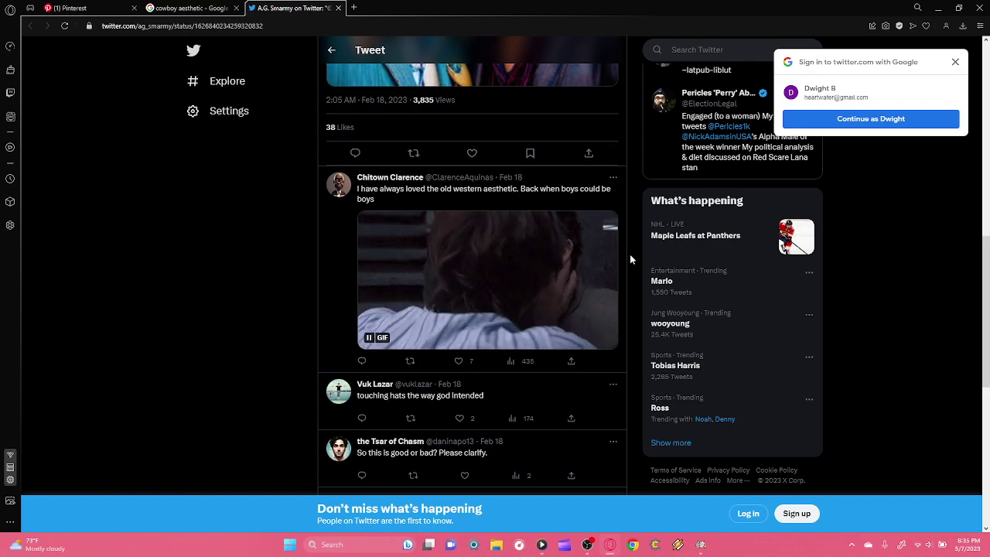
{"action": "scroll", "coordinate": [630, 258], "scroll_direction": "up", "scroll_amount": 4}
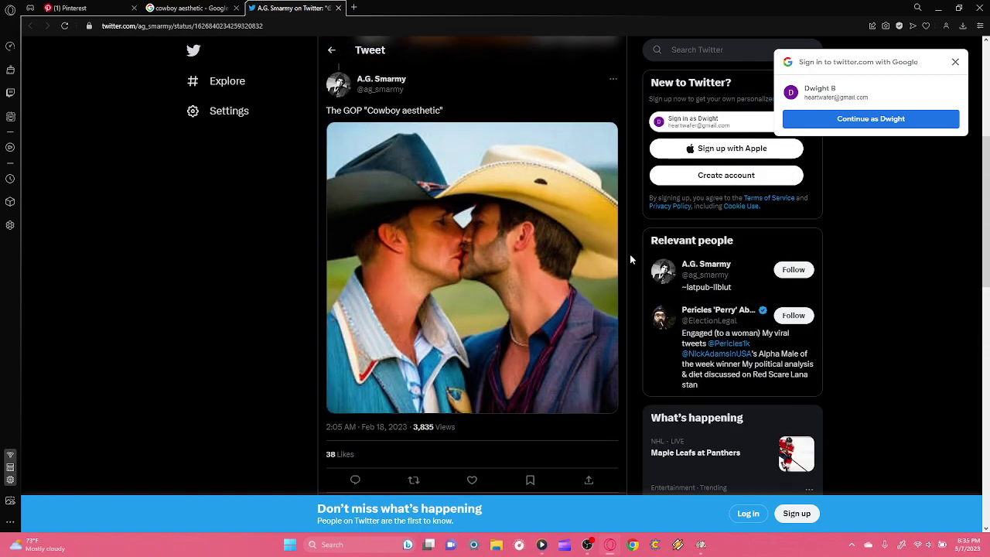
- Close the tweet's tab and preview the Pinterest photo of the woman in jeans sitting on a saddled horse
{"action": "left_click", "coordinate": [340, 7]}
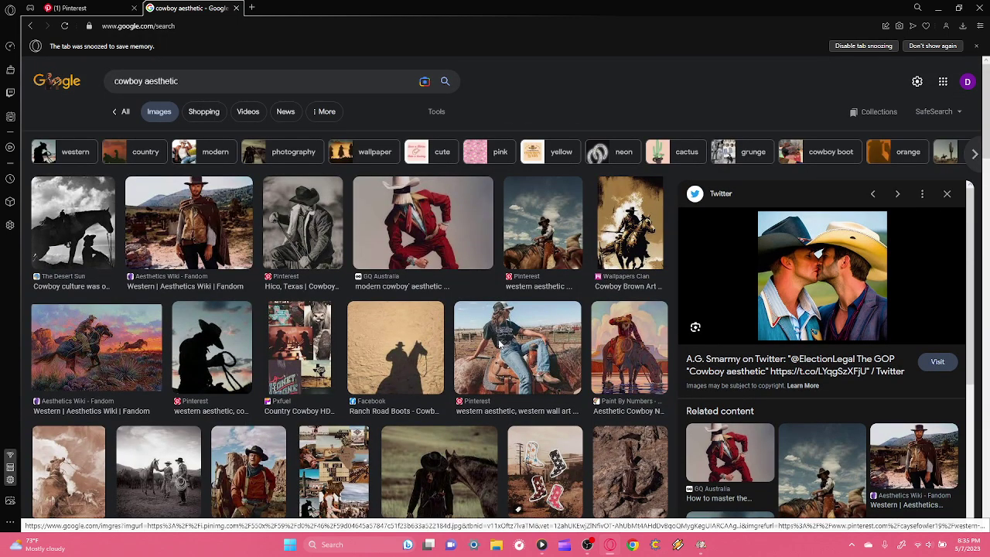
{"action": "left_click", "coordinate": [500, 344]}
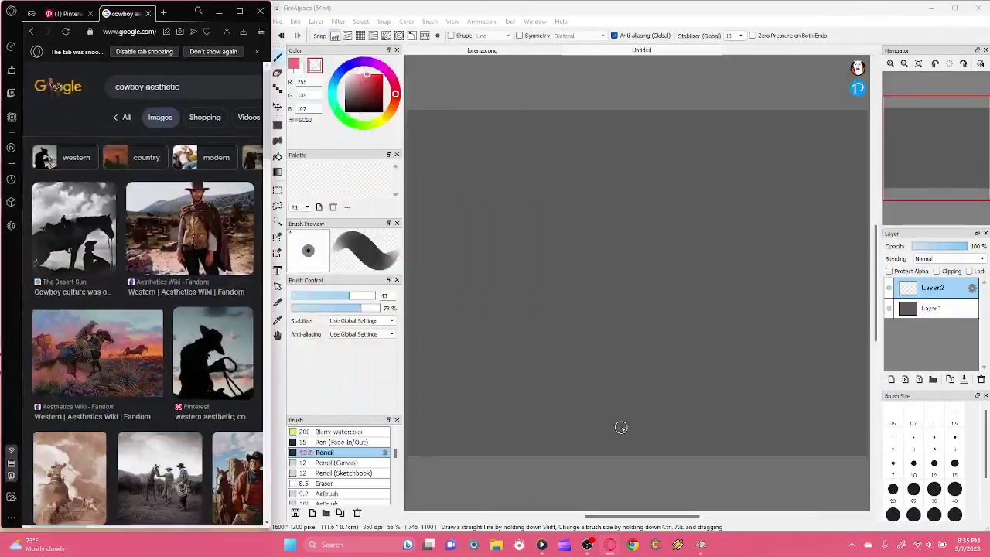
- Switch to Winamp, move its player over the FireAlpaca canvas and apply the Deadpool_red skin
{"action": "left_click", "coordinate": [677, 546]}
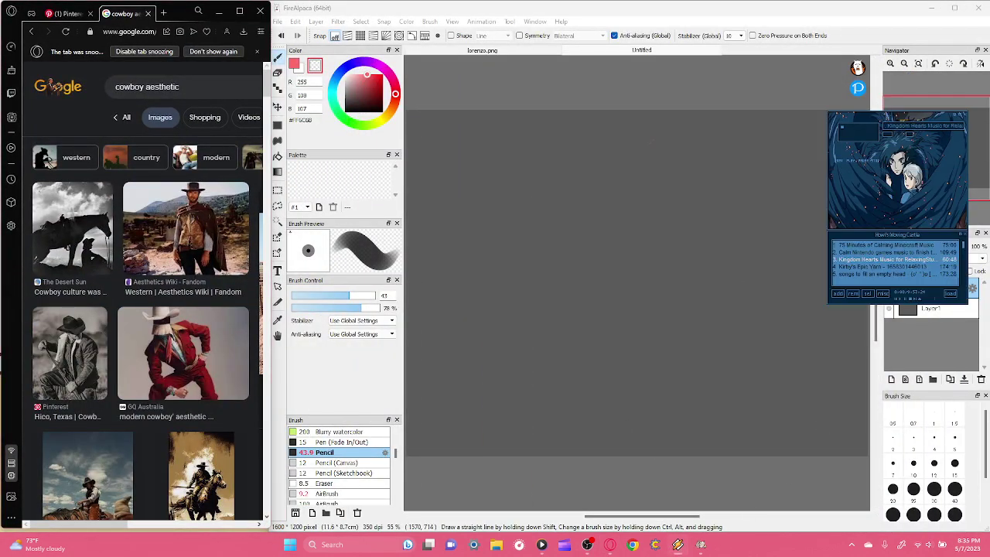
{"action": "left_click_drag", "start_coordinate": [886, 115], "coordinate": [557, 177]}
{"action": "right_click", "coordinate": [553, 177]}
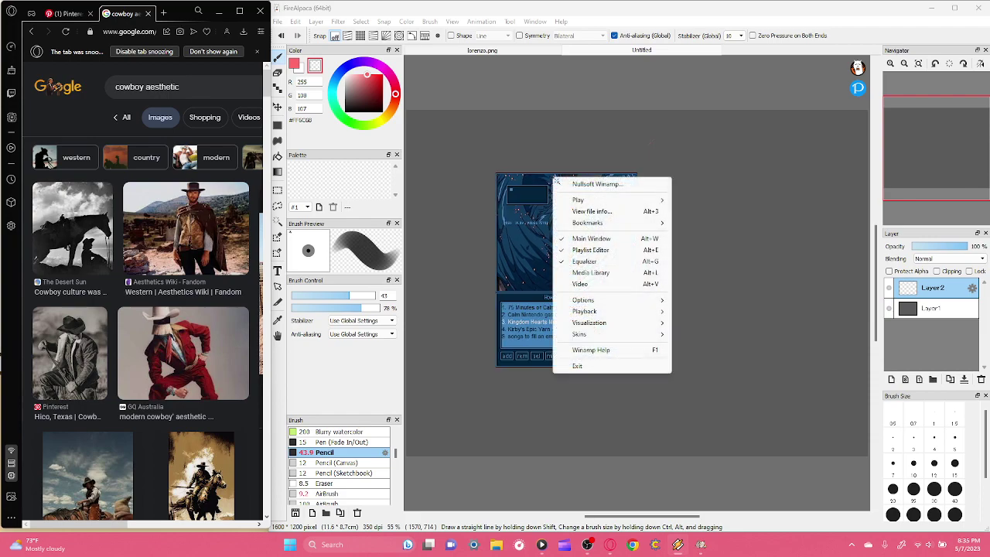
{"action": "mouse_move", "coordinate": [594, 338]}
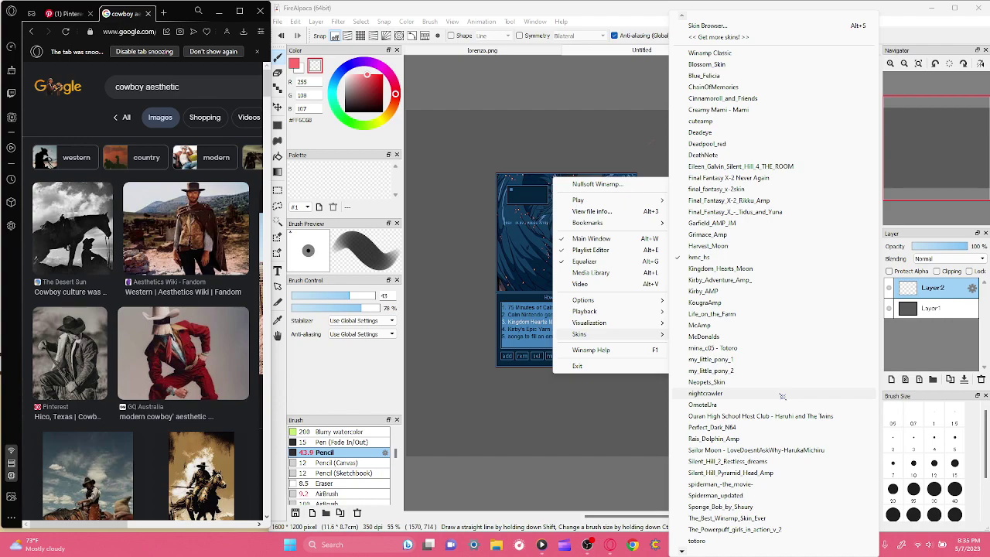
{"action": "left_click", "coordinate": [696, 143]}
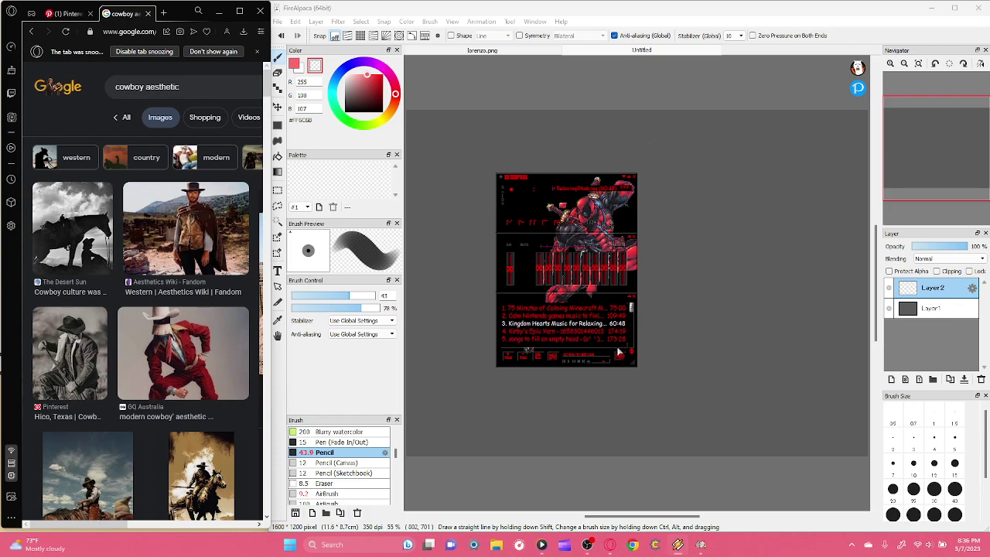
- Play "LET'S - A GO (mario tunes in italo disco style)" from the disco playlist in the media library, and close the library
{"action": "right_click", "coordinate": [563, 183]}
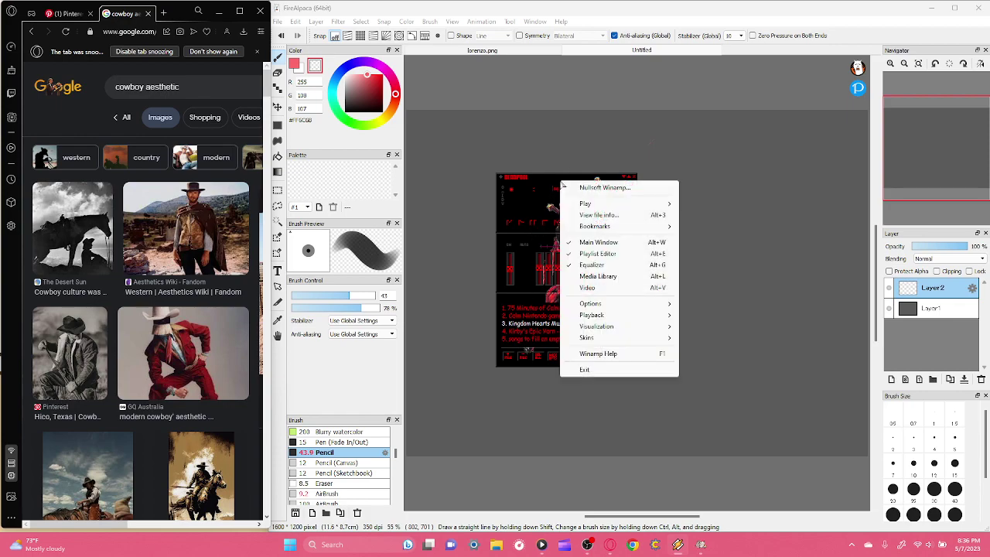
{"action": "left_click", "coordinate": [574, 278]}
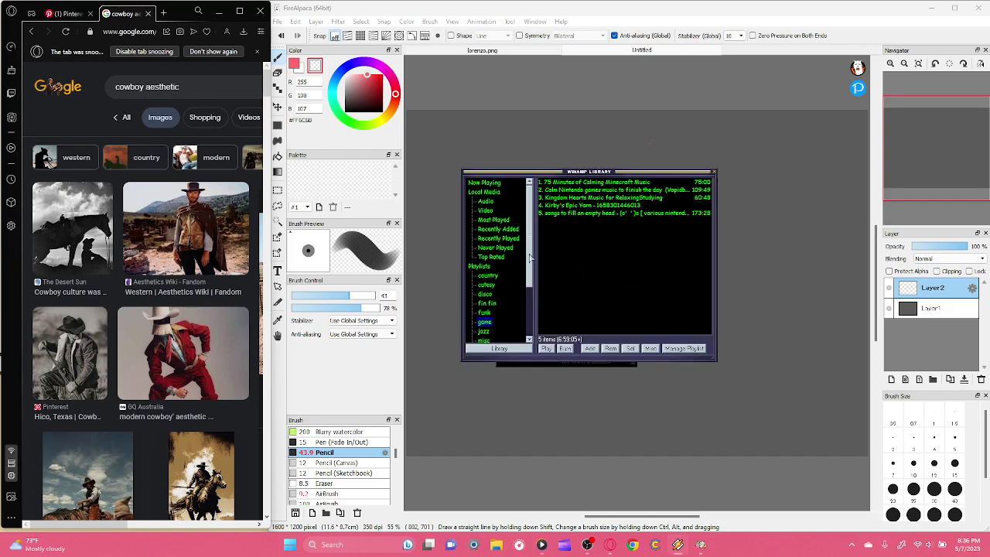
{"action": "left_click", "coordinate": [490, 306]}
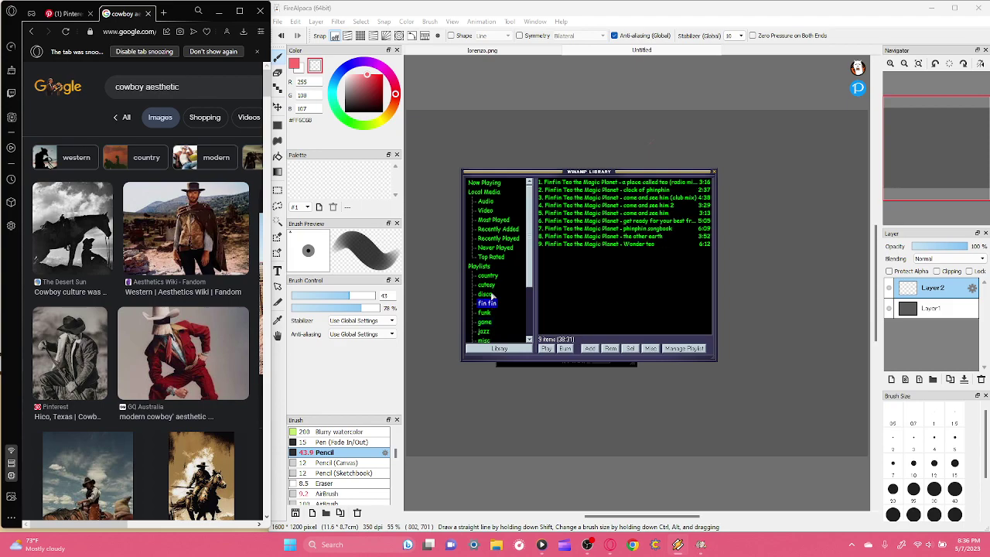
{"action": "left_click", "coordinate": [492, 297]}
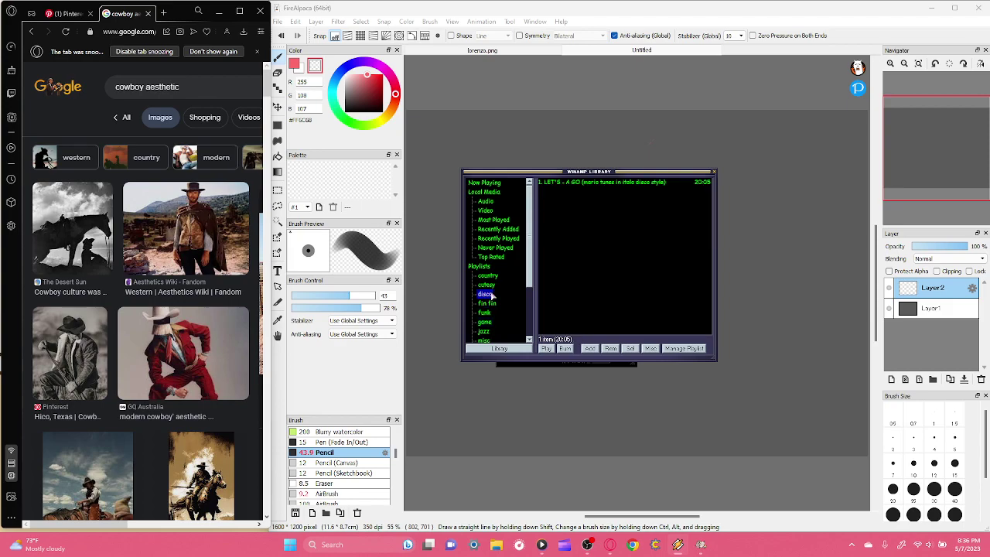
{"action": "left_click", "coordinate": [621, 183]}
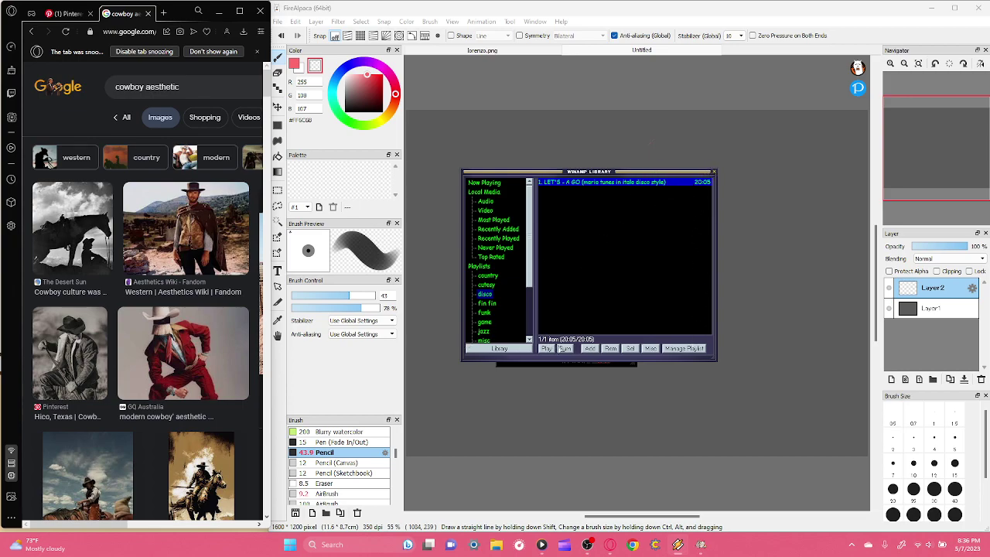
{"action": "right_click", "coordinate": [506, 171]}
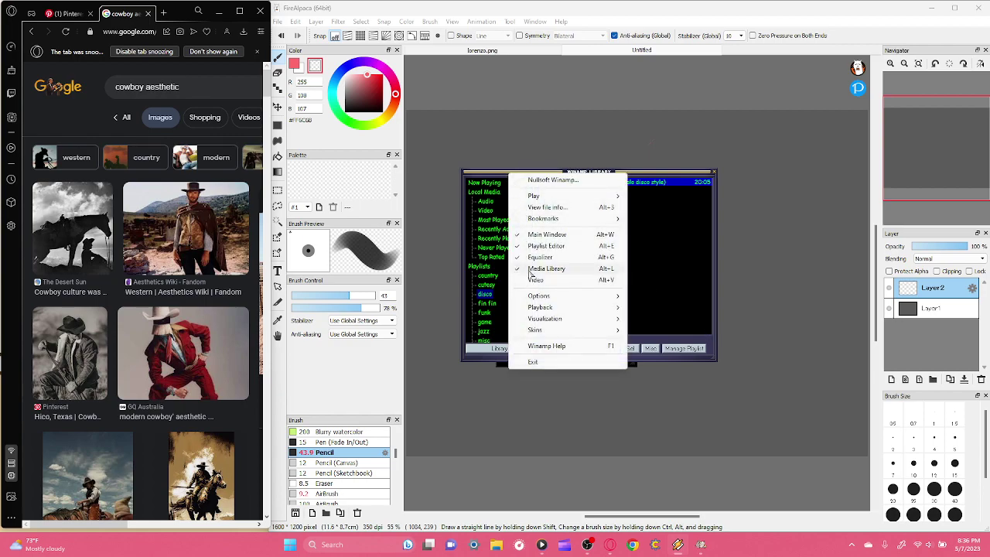
{"action": "left_click", "coordinate": [546, 269]}
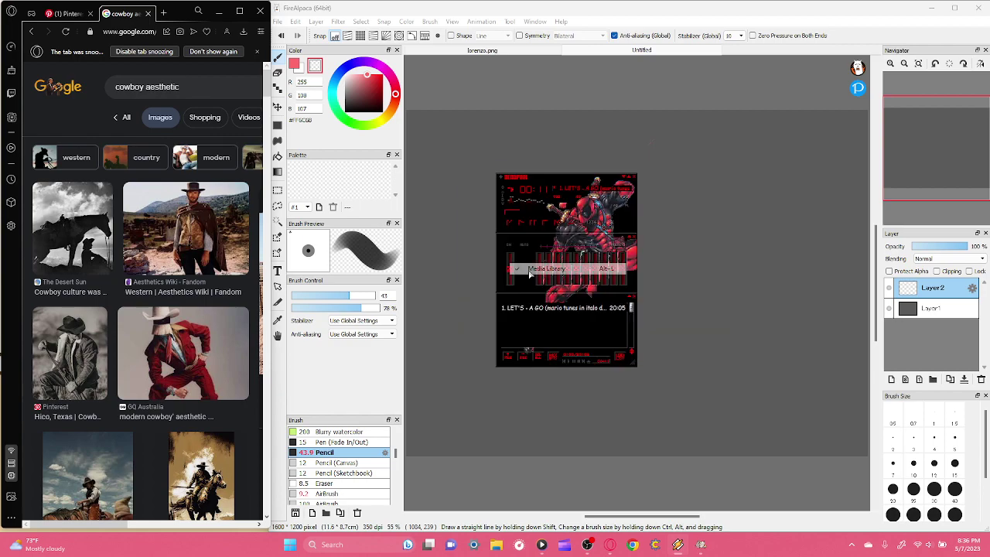
- Apply the Harvest_Moon skin to Winamp and move the player off the canvas, over FireAlpaca's color and palette area
{"action": "right_click", "coordinate": [538, 180]}
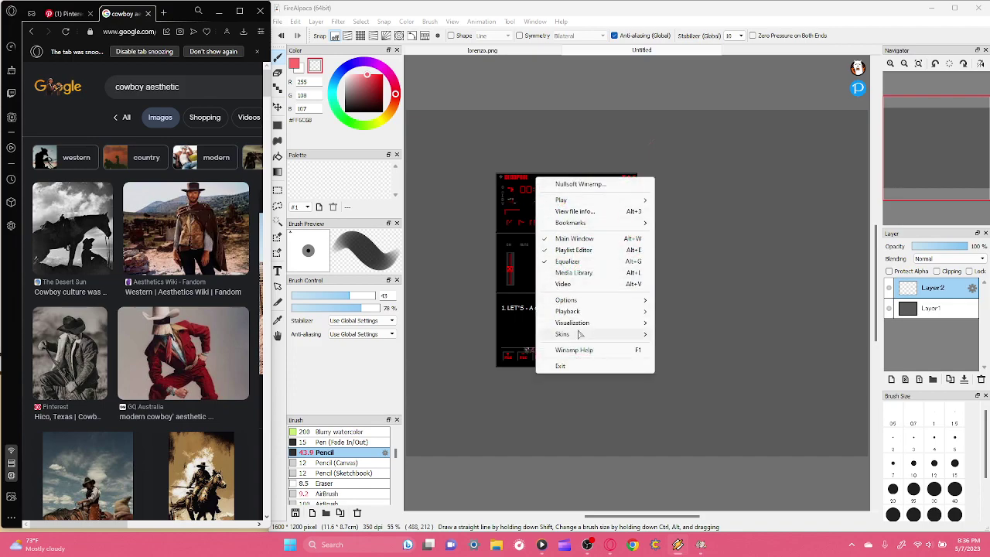
{"action": "mouse_move", "coordinate": [588, 334]}
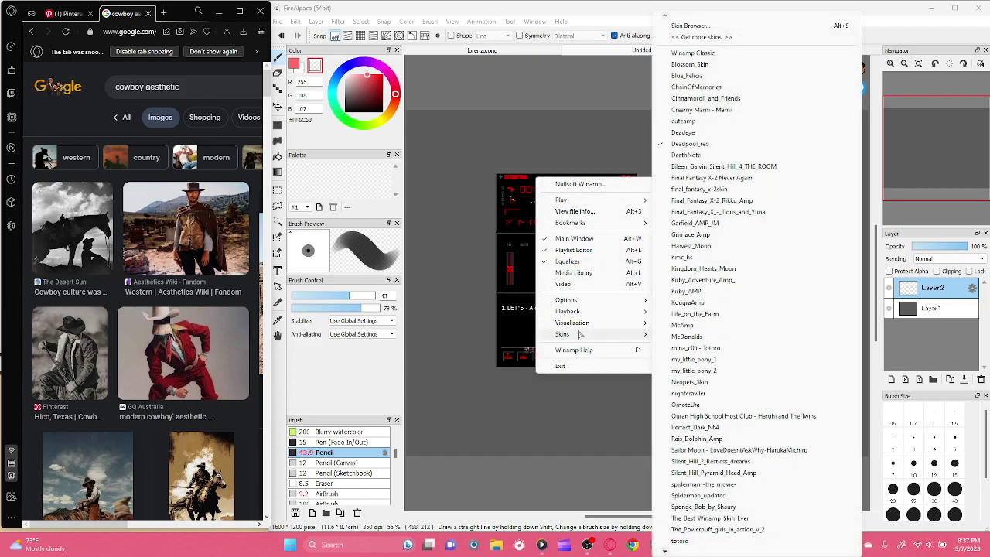
{"action": "left_click", "coordinate": [670, 315]}
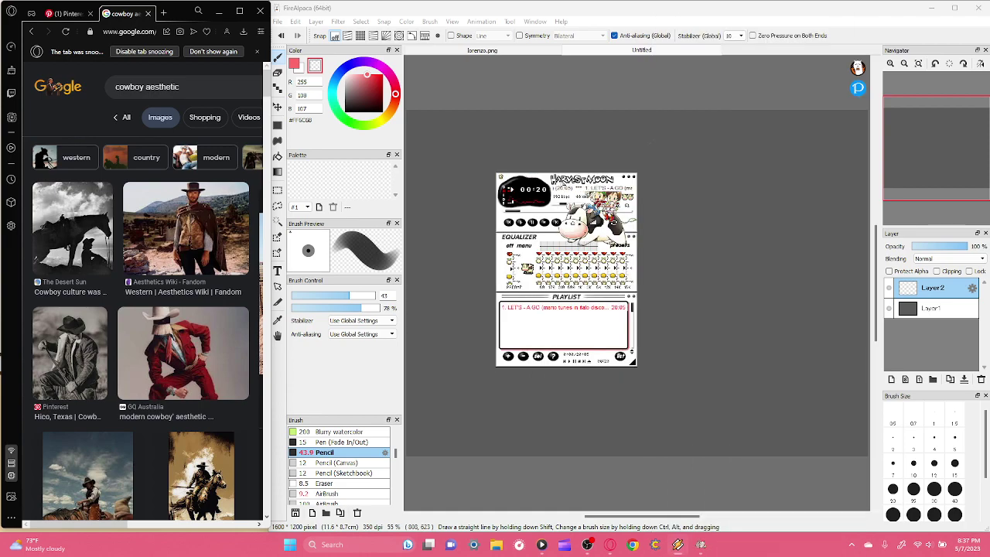
{"action": "left_click_drag", "start_coordinate": [573, 178], "coordinate": [339, 98]}
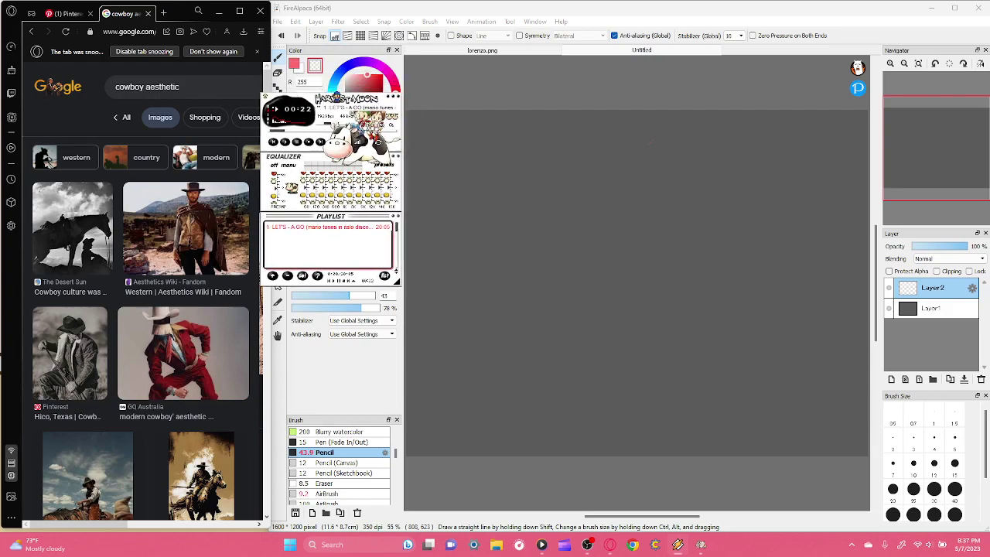
{"action": "left_click", "coordinate": [292, 63]}
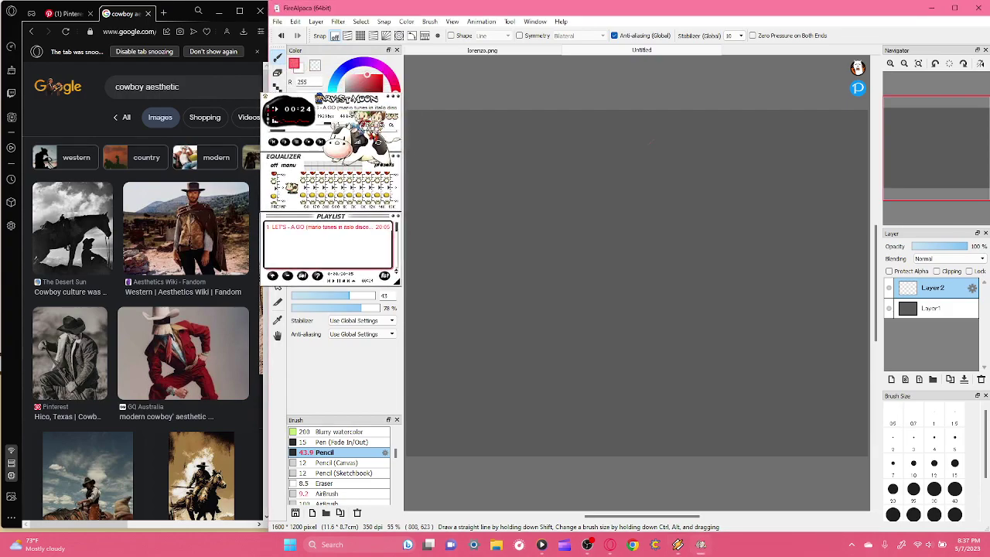
{"action": "mouse_move", "coordinate": [319, 99]}
{"action": "left_mouse_down"}
{"action": "mouse_move", "coordinate": [332, 43]}
{"action": "mouse_move", "coordinate": [323, 7]}
{"action": "left_mouse_up"}
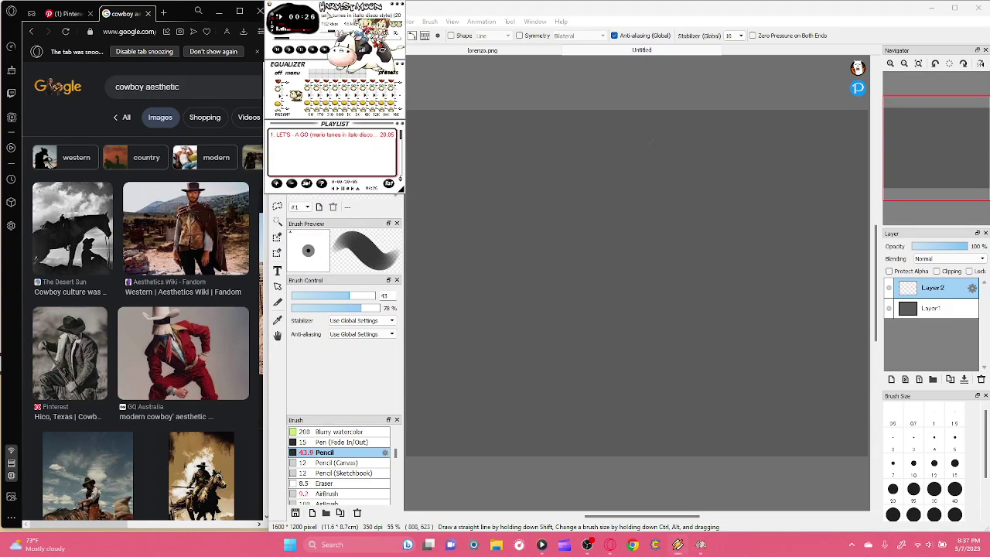
- Return to the browser and view the preview of the Pinterest photo of the woman on the saddled horse
{"action": "left_click", "coordinate": [149, 394]}
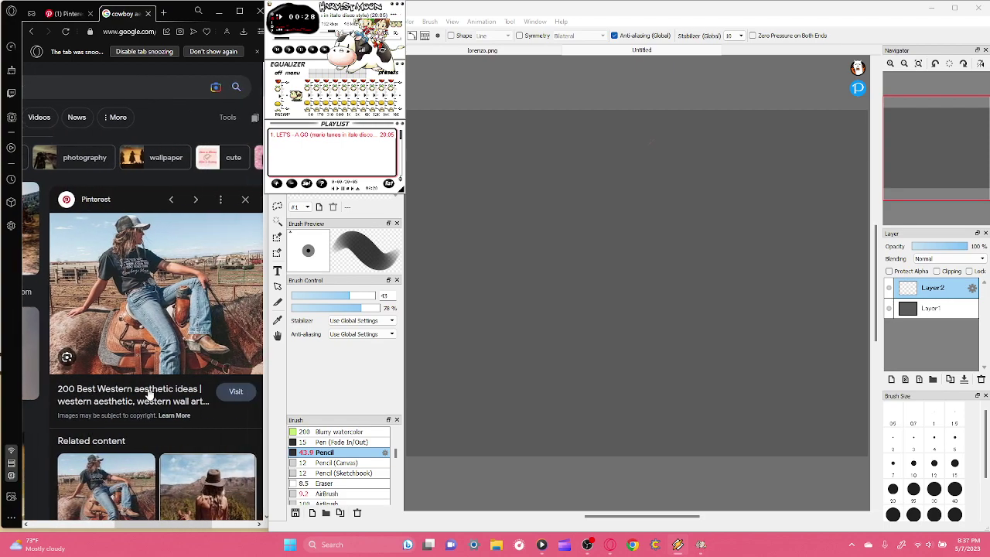
- Move the Winamp player off FireAlpaca's color and palette area and place it over the browser
{"action": "scroll", "coordinate": [149, 395], "scroll_direction": "down", "scroll_amount": 2}
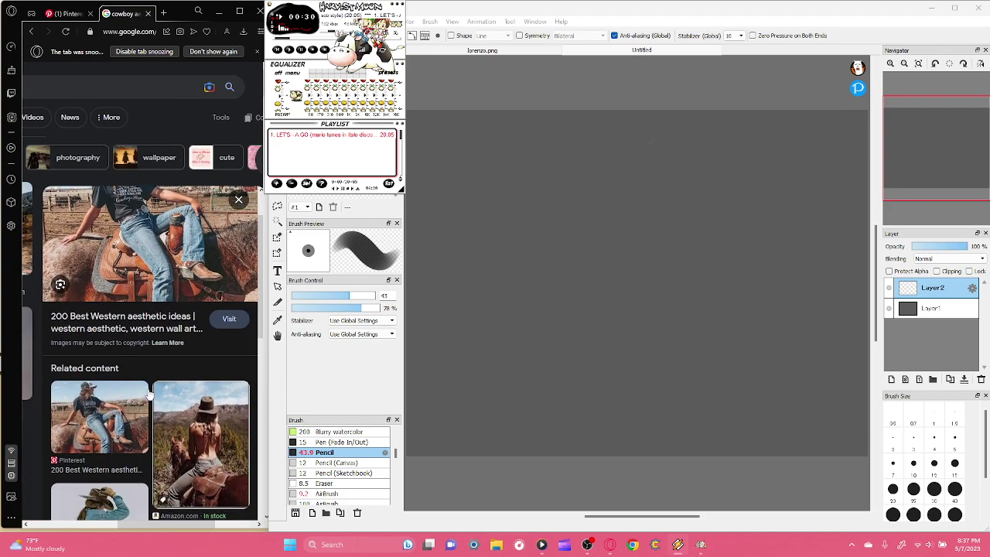
{"action": "scroll", "coordinate": [149, 394], "scroll_direction": "up", "scroll_amount": 2}
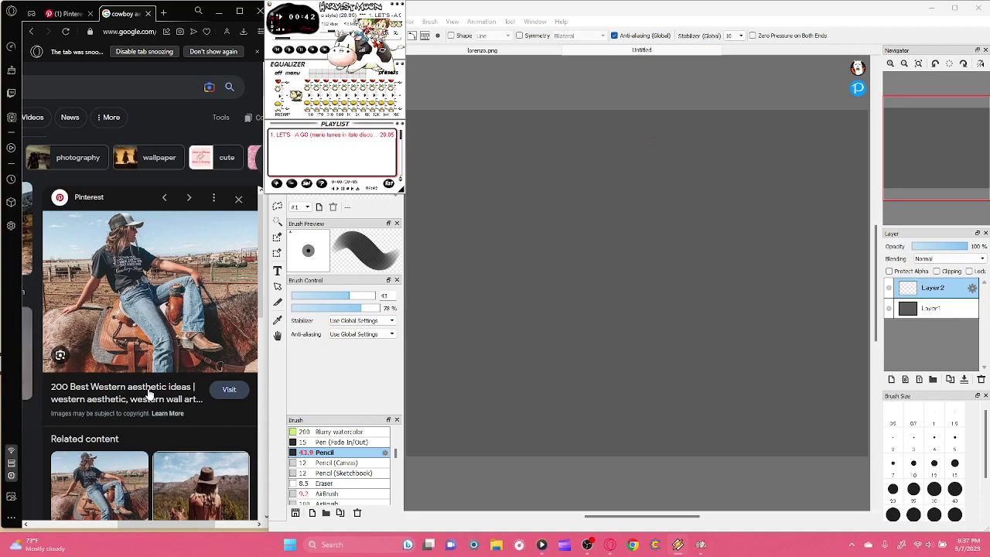
{"action": "left_click_drag", "start_coordinate": [367, 3], "coordinate": [206, 72]}
- Switch to FireAlpaca, set the foreground color to black and set the Pencil size to about 17
{"action": "left_click", "coordinate": [298, 71]}
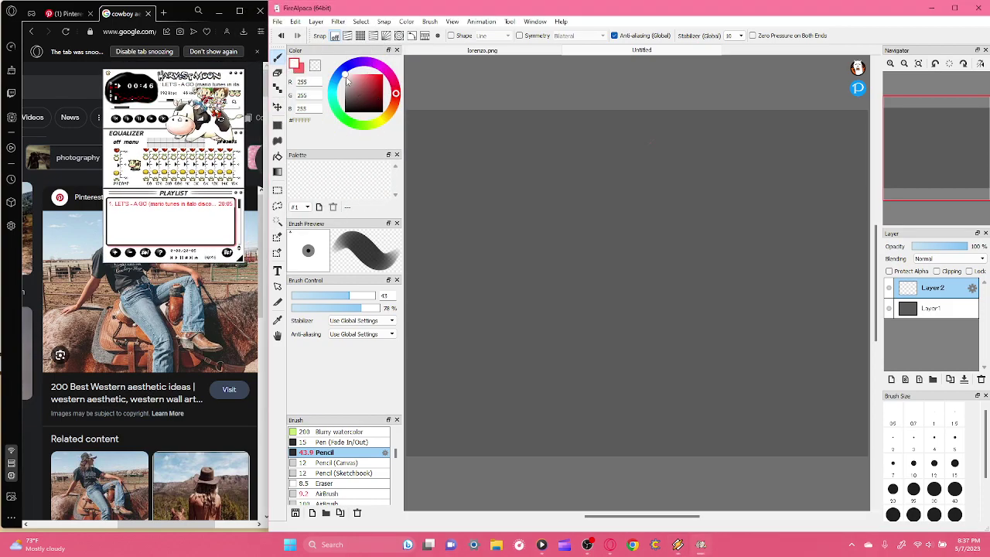
{"action": "left_click", "coordinate": [300, 72]}
{"action": "left_click_drag", "start_coordinate": [369, 80], "coordinate": [338, 117]}
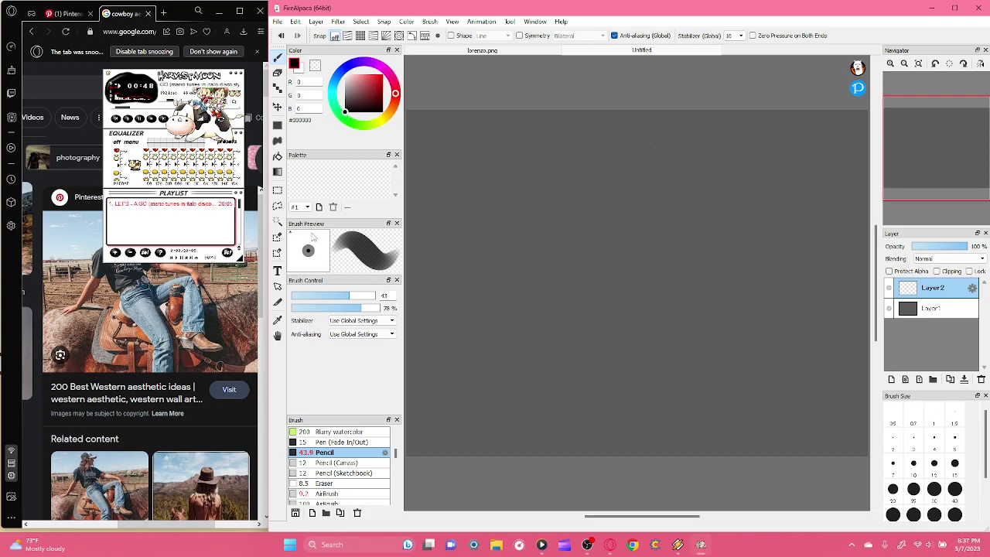
{"action": "left_click", "coordinate": [321, 296]}
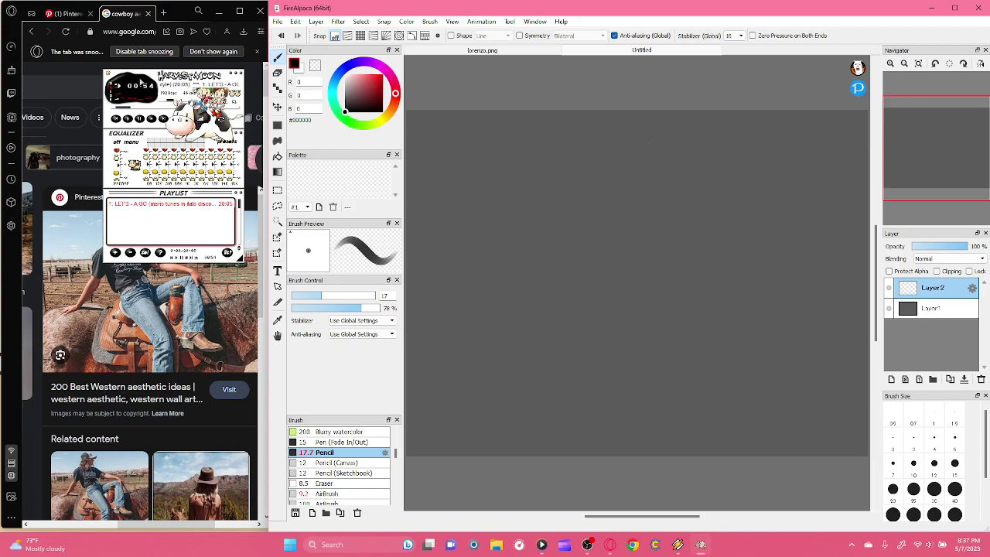
- Open Winamp's media library and apply the Kirby_Adventure_Amp_ skin to the player
{"action": "right_click", "coordinate": [197, 77]}
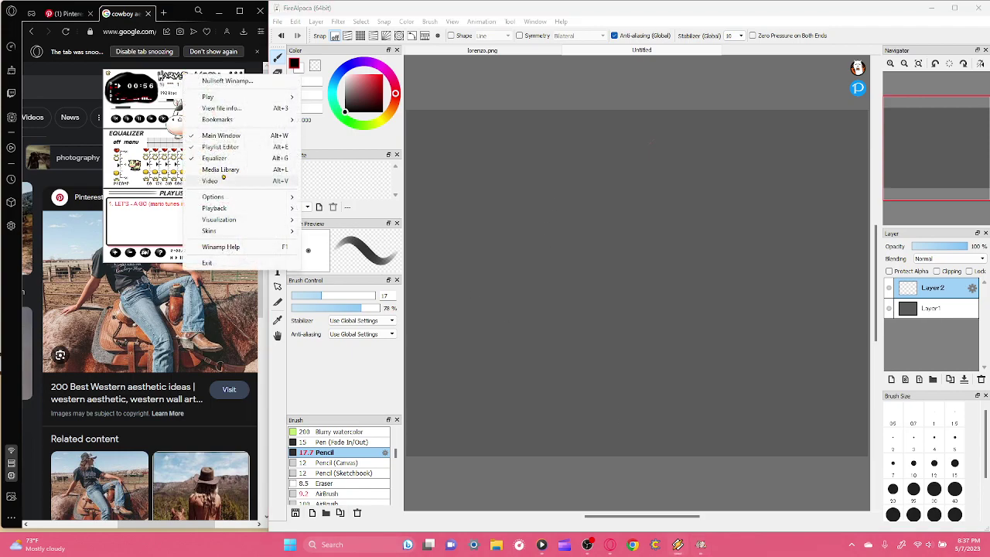
{"action": "left_click", "coordinate": [224, 170]}
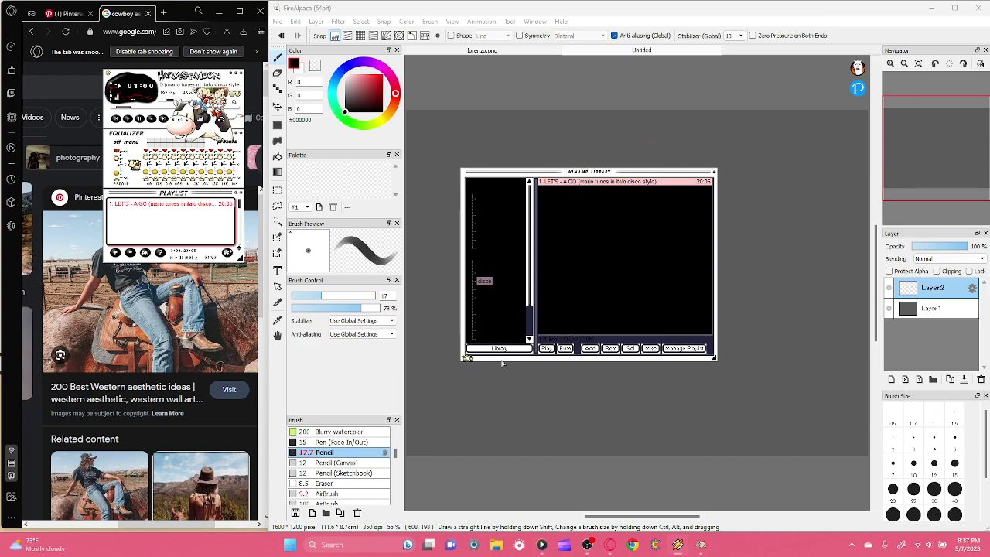
{"action": "right_click", "coordinate": [600, 170]}
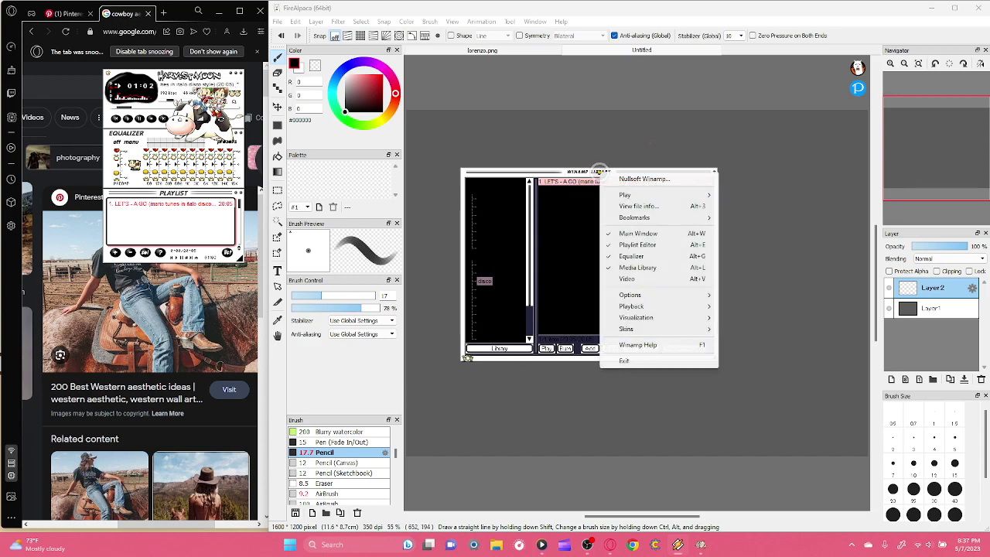
{"action": "mouse_move", "coordinate": [629, 328]}
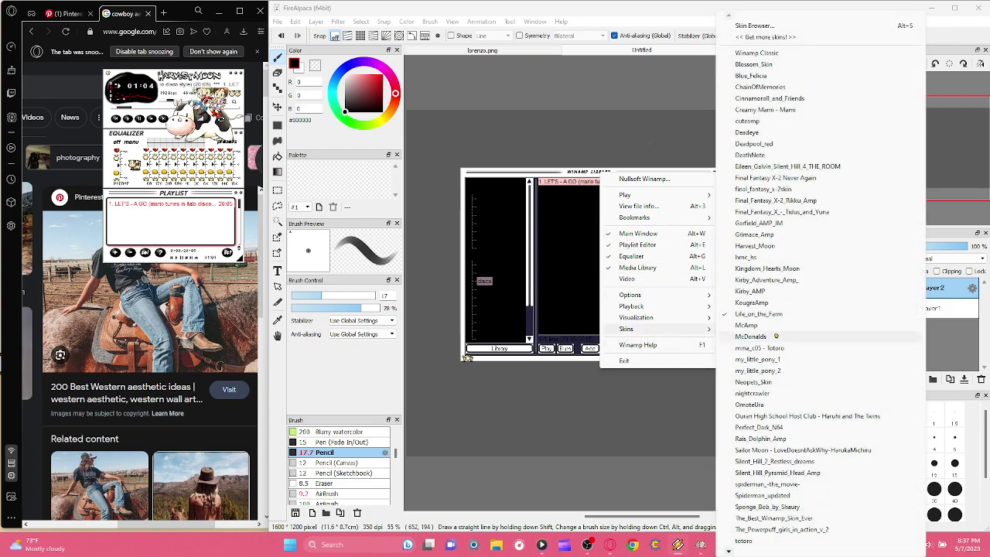
{"action": "left_click", "coordinate": [778, 279]}
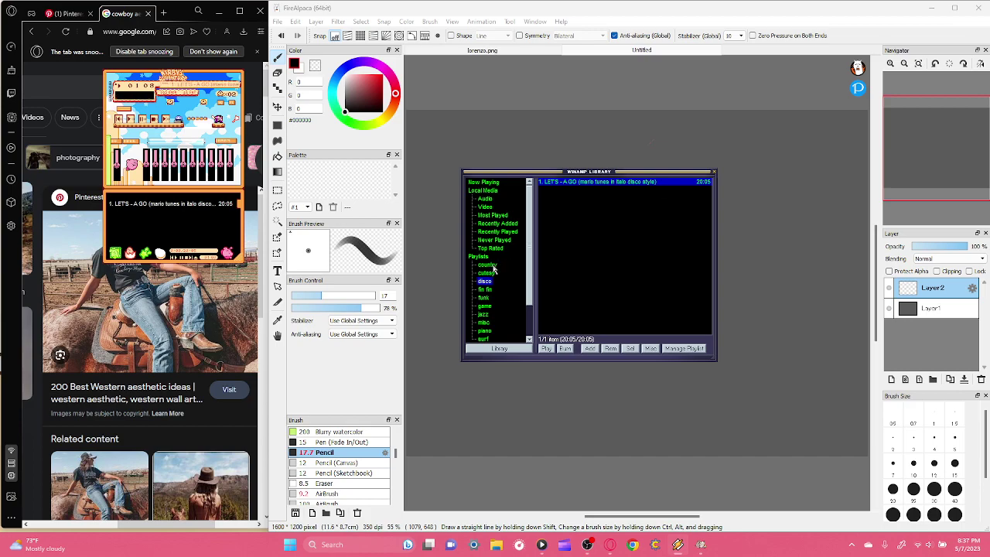
- Play "The Lon Lon Sound (a Zelda country album)" from the country playlist in the media library, and close the library
{"action": "left_click", "coordinate": [488, 264]}
{"action": "left_click", "coordinate": [619, 188]}
{"action": "left_click", "coordinate": [625, 216]}
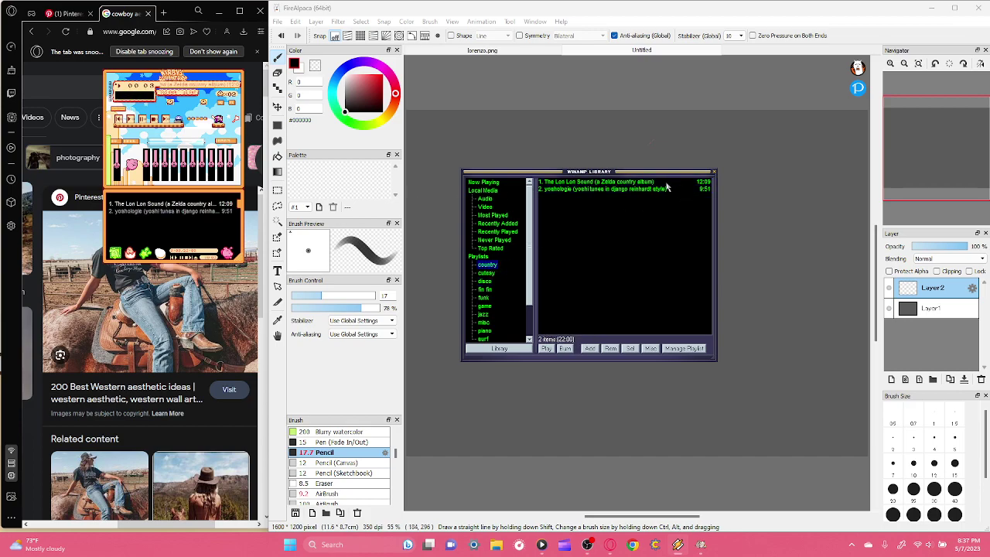
{"action": "right_click", "coordinate": [599, 171]}
{"action": "left_click", "coordinate": [621, 268]}
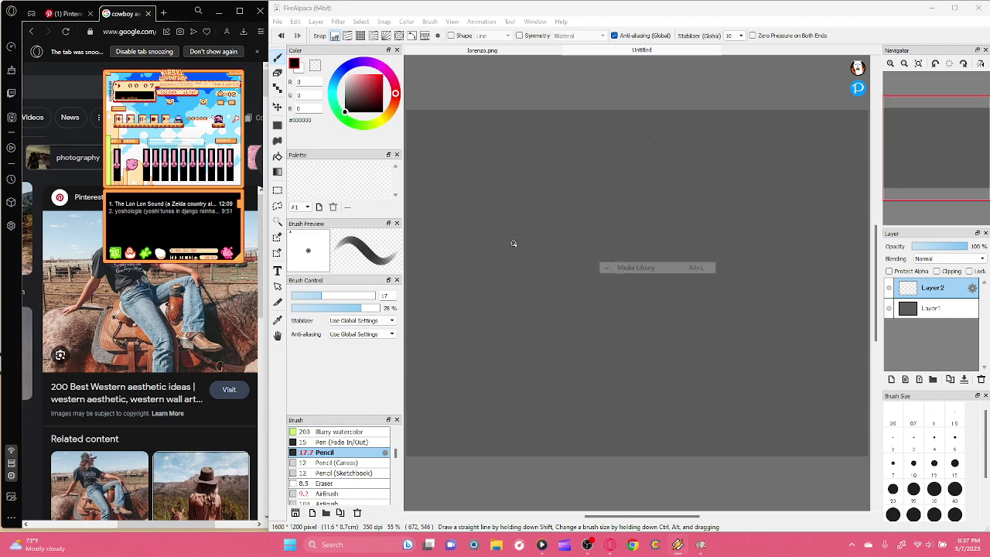
- Apply the Life_on_the_Farm skin to Winamp and move the player over FireAlpaca's color and palette area
{"action": "right_click", "coordinate": [194, 77]}
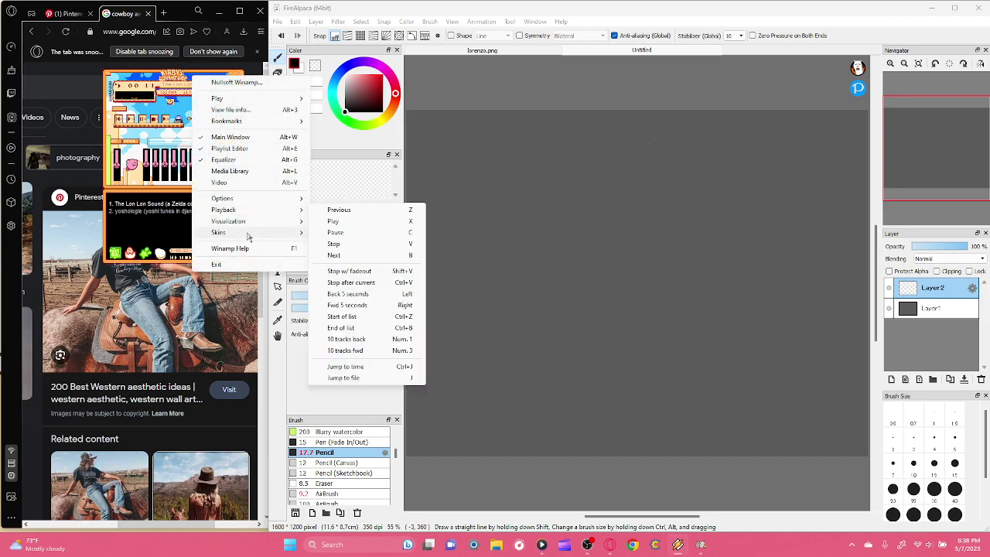
{"action": "mouse_move", "coordinate": [248, 232]}
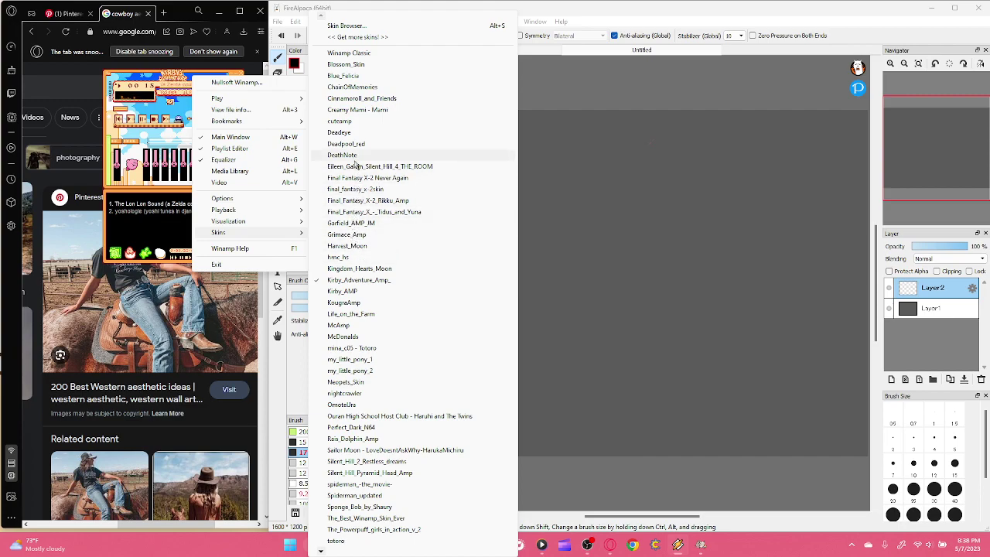
{"action": "left_click", "coordinate": [367, 314]}
{"action": "left_click_drag", "start_coordinate": [193, 78], "coordinate": [359, 8]}
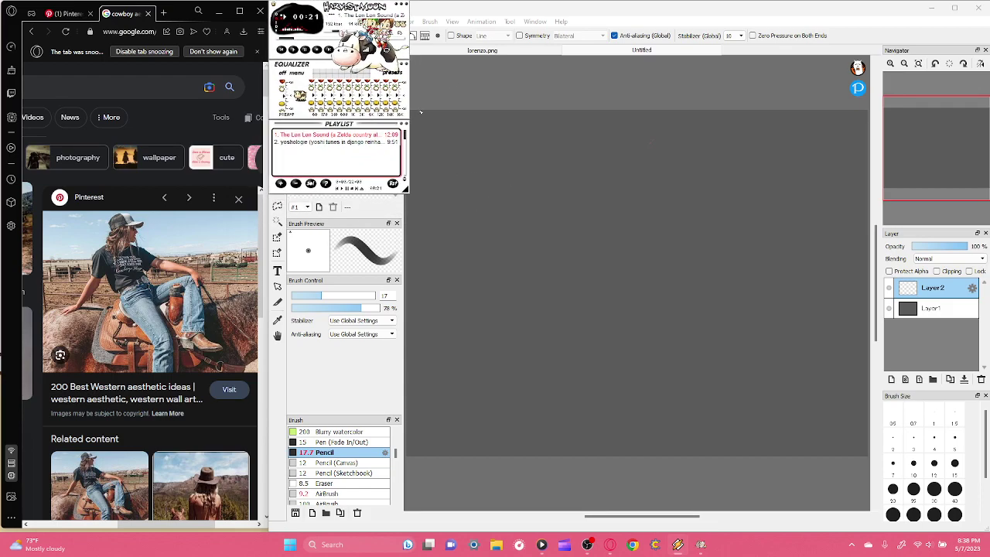
- Handwrite "Muffin time BRB" in large black pencil strokes across Layer2 and draw a sideways smiley face beside it
{"action": "left_click", "coordinate": [495, 188]}
{"action": "mouse_move", "coordinate": [468, 278]}
{"action": "left_mouse_down"}
{"action": "mouse_move", "coordinate": [508, 203]}
{"action": "mouse_move", "coordinate": [587, 264]}
{"action": "mouse_move", "coordinate": [667, 199]}
{"action": "mouse_move", "coordinate": [648, 232]}
{"action": "mouse_move", "coordinate": [700, 193]}
{"action": "left_mouse_up"}
{"action": "left_click_drag", "start_coordinate": [665, 233], "coordinate": [688, 232]}
{"action": "mouse_move", "coordinate": [703, 229]}
{"action": "left_mouse_down"}
{"action": "mouse_move", "coordinate": [707, 249]}
{"action": "mouse_move", "coordinate": [741, 219]}
{"action": "mouse_move", "coordinate": [761, 246]}
{"action": "left_mouse_up"}
{"action": "left_click", "coordinate": [705, 205]}
{"action": "left_click_drag", "start_coordinate": [474, 297], "coordinate": [495, 380]}
{"action": "left_click_drag", "start_coordinate": [495, 334], "coordinate": [450, 350]}
{"action": "mouse_move", "coordinate": [518, 346]}
{"action": "left_mouse_down"}
{"action": "mouse_move", "coordinate": [523, 379]}
{"action": "mouse_move", "coordinate": [583, 347]}
{"action": "mouse_move", "coordinate": [622, 358]}
{"action": "left_mouse_up"}
{"action": "mouse_move", "coordinate": [618, 333]}
{"action": "left_mouse_down"}
{"action": "mouse_move", "coordinate": [647, 327]}
{"action": "mouse_move", "coordinate": [671, 354]}
{"action": "mouse_move", "coordinate": [640, 421]}
{"action": "left_mouse_up"}
{"action": "mouse_move", "coordinate": [625, 386]}
{"action": "left_mouse_down"}
{"action": "mouse_move", "coordinate": [651, 393]}
{"action": "mouse_move", "coordinate": [645, 428]}
{"action": "left_mouse_up"}
{"action": "left_click_drag", "start_coordinate": [704, 374], "coordinate": [710, 418]}
{"action": "mouse_move", "coordinate": [700, 368]}
{"action": "left_mouse_down"}
{"action": "mouse_move", "coordinate": [706, 388]}
{"action": "mouse_move", "coordinate": [764, 416]}
{"action": "left_mouse_up"}
{"action": "mouse_move", "coordinate": [759, 370]}
{"action": "left_mouse_down"}
{"action": "mouse_move", "coordinate": [773, 405]}
{"action": "mouse_move", "coordinate": [819, 387]}
{"action": "mouse_move", "coordinate": [777, 424]}
{"action": "left_mouse_up"}
{"action": "mouse_move", "coordinate": [826, 315]}
{"action": "left_mouse_down"}
{"action": "mouse_move", "coordinate": [820, 353]}
{"action": "mouse_move", "coordinate": [854, 355]}
{"action": "left_mouse_up"}
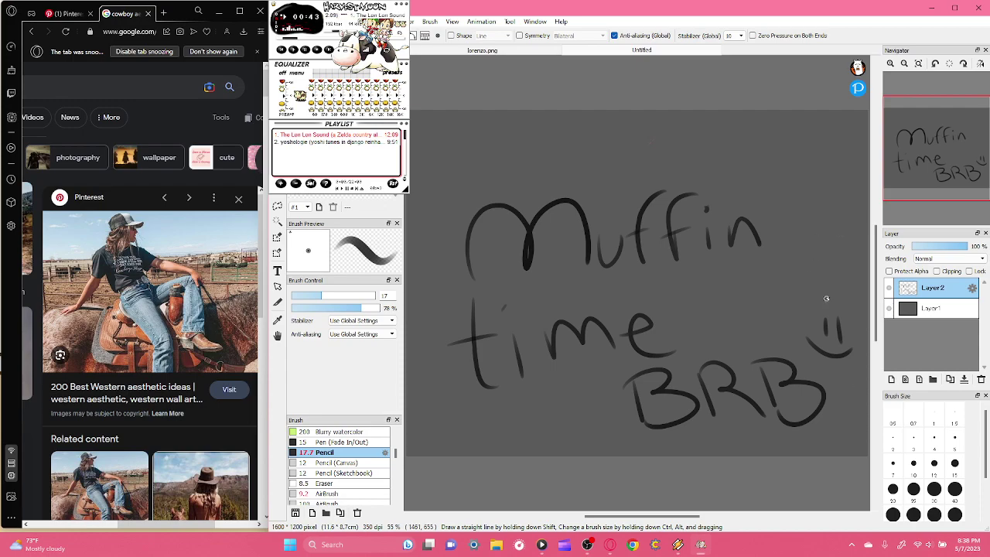
{"action": "mouse_move", "coordinate": [810, 300]}
{"action": "left_mouse_down"}
{"action": "mouse_move", "coordinate": [854, 301]}
{"action": "mouse_move", "coordinate": [834, 303]}
{"action": "mouse_move", "coordinate": [840, 292]}
{"action": "mouse_move", "coordinate": [847, 305]}
{"action": "left_mouse_up"}
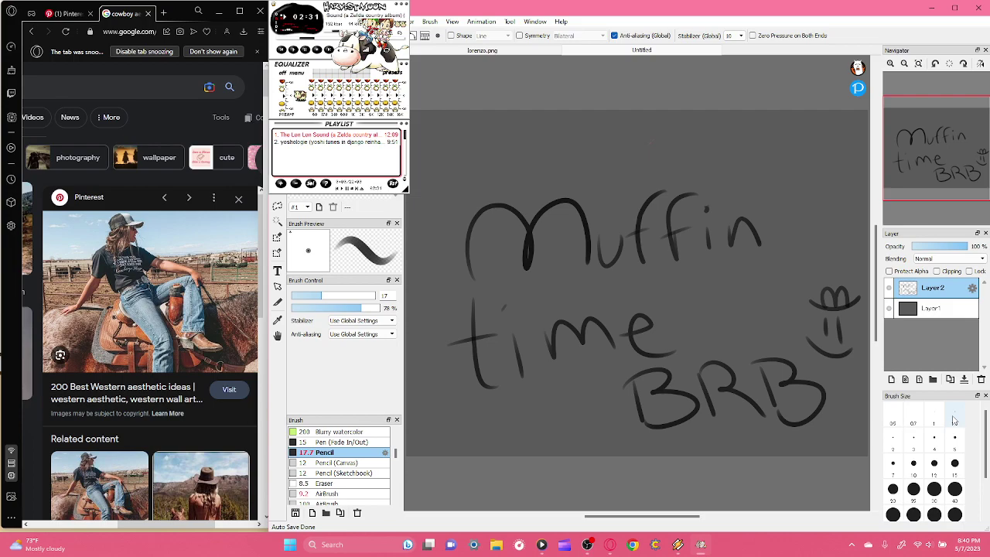
- Move Winamp back over the browser and erase the handwritten message using the transparent color and a Pencil size of about 1341
{"action": "left_click_drag", "start_coordinate": [338, 8], "coordinate": [178, 13]}
{"action": "left_click", "coordinate": [318, 69]}
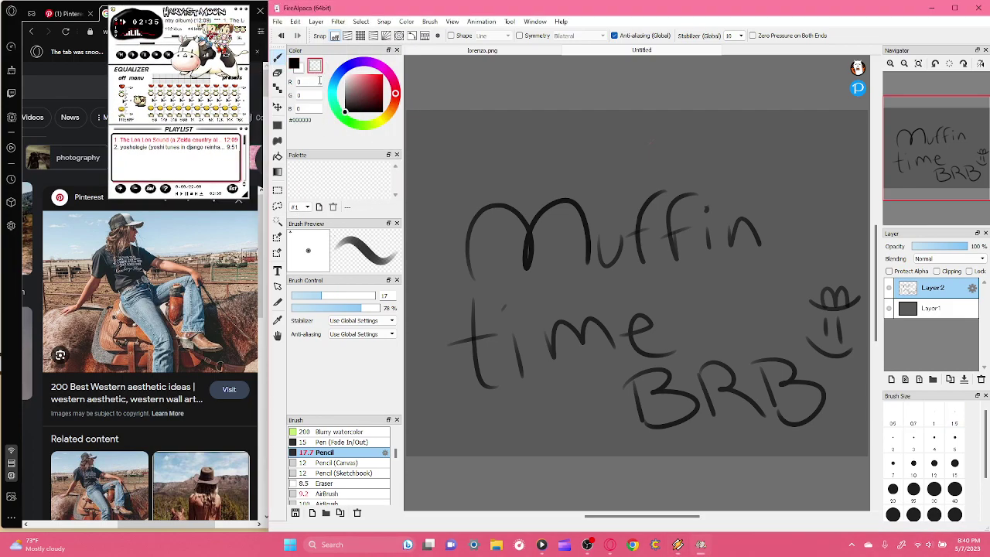
{"action": "left_click_drag", "start_coordinate": [330, 298], "coordinate": [379, 297]}
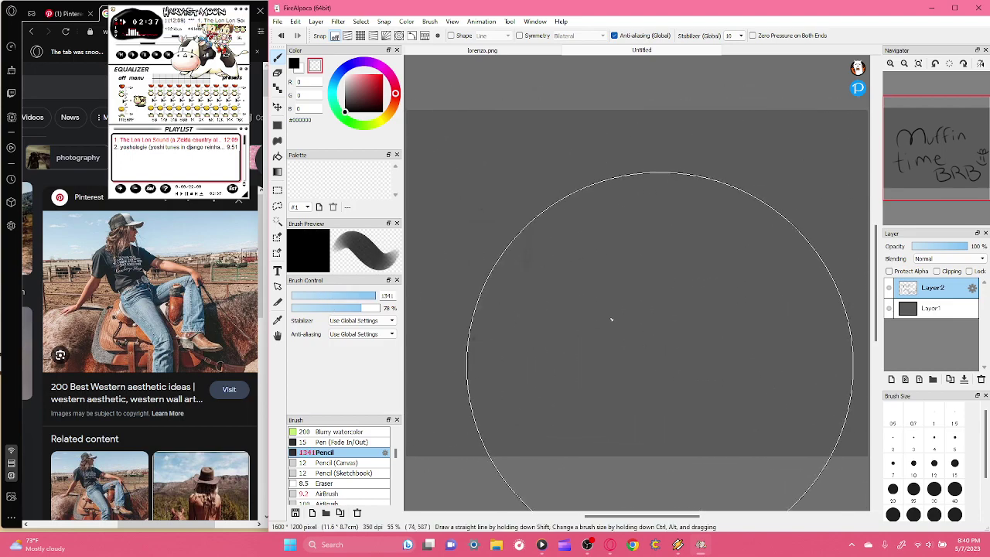
- Switch back to black, set the Pencil size to about 16 and write "MUTED... eatin'" along the canvas's upper edge
{"action": "left_click", "coordinate": [294, 64]}
{"action": "left_click_drag", "start_coordinate": [332, 297], "coordinate": [317, 297]}
{"action": "mouse_move", "coordinate": [419, 139]}
{"action": "left_mouse_down"}
{"action": "mouse_move", "coordinate": [423, 122]}
{"action": "mouse_move", "coordinate": [445, 140]}
{"action": "mouse_move", "coordinate": [476, 132]}
{"action": "left_mouse_up"}
{"action": "left_click_drag", "start_coordinate": [469, 126], "coordinate": [486, 142]}
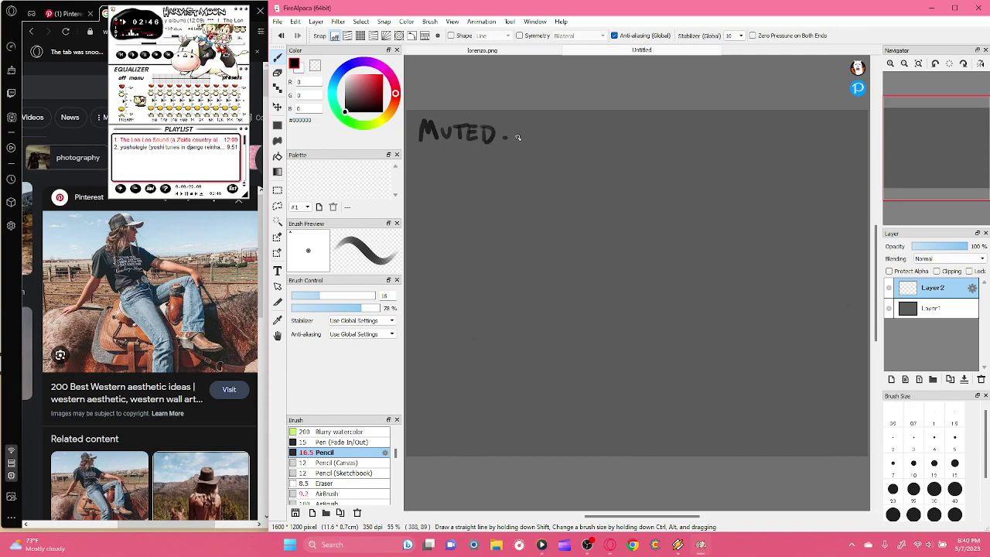
{"action": "left_click", "coordinate": [527, 137]}
{"action": "mouse_move", "coordinate": [542, 133]}
{"action": "left_mouse_down"}
{"action": "mouse_move", "coordinate": [605, 141]}
{"action": "mouse_move", "coordinate": [602, 131]}
{"action": "left_mouse_up"}
- Set the foreground color to light pink #FF9191 and add a new layer above Layer2
{"action": "mouse_move", "coordinate": [348, 79]}
{"action": "left_mouse_down"}
{"action": "mouse_move", "coordinate": [346, 70]}
{"action": "mouse_move", "coordinate": [361, 73]}
{"action": "left_mouse_up"}
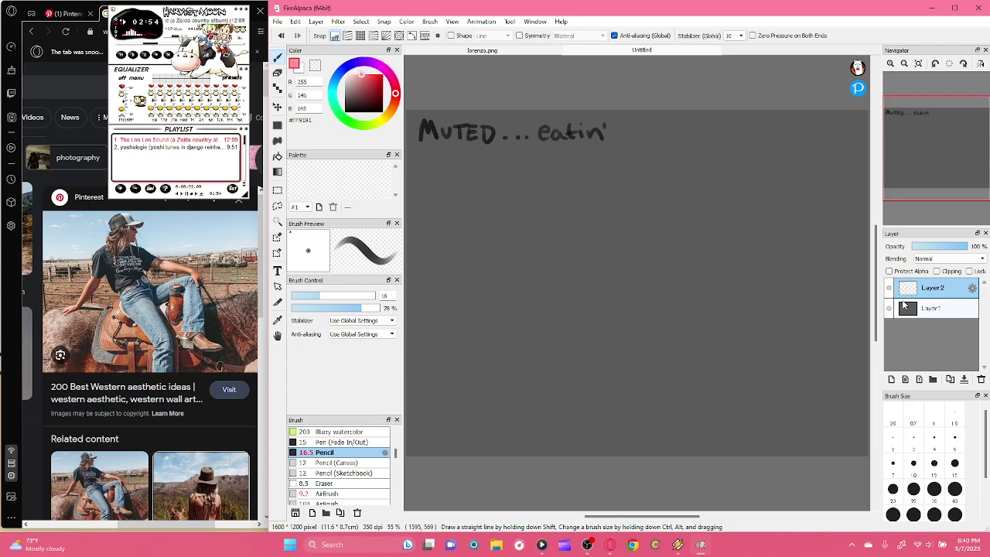
{"action": "left_click", "coordinate": [892, 379]}
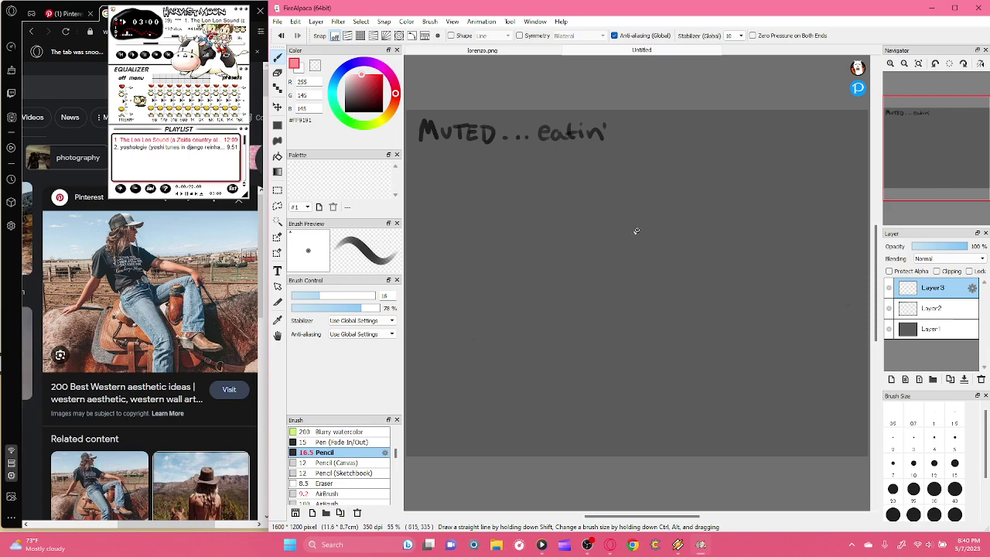
- Switch to Winamp and seek to an early point in The Lon Lon Sound track
{"action": "key", "text": "alt+Tab"}
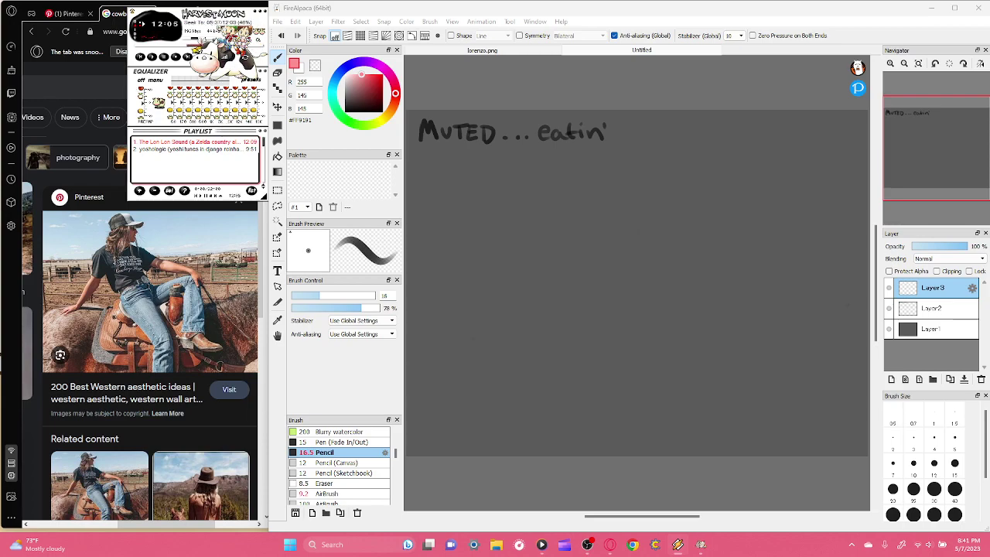
{"action": "left_click", "coordinate": [177, 47]}
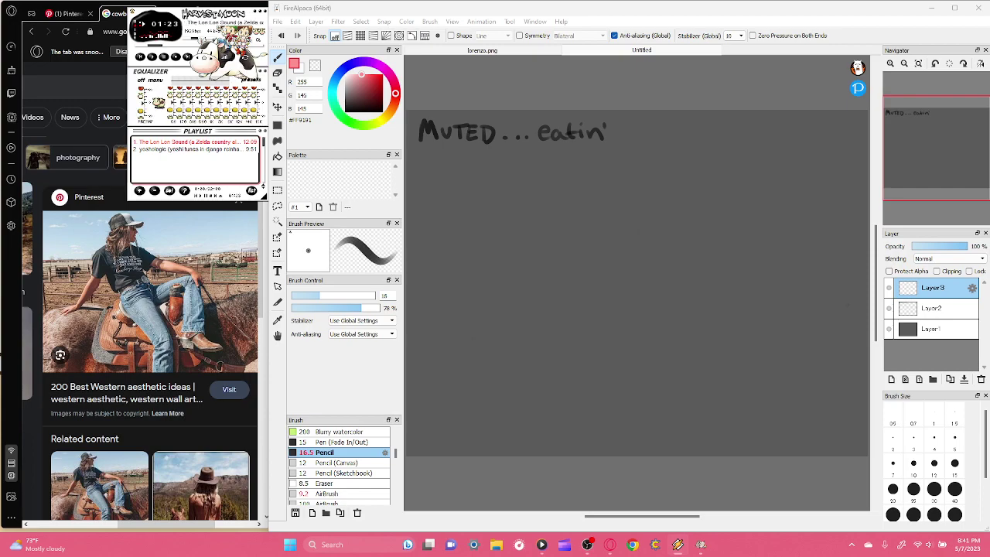
{"action": "right_click", "coordinate": [218, 17]}
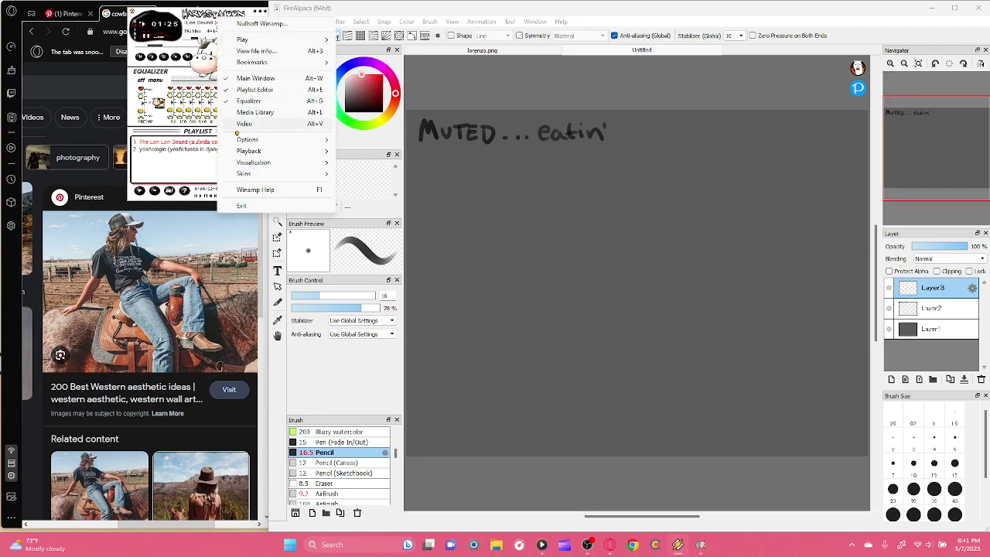
{"action": "mouse_move", "coordinate": [246, 174]}
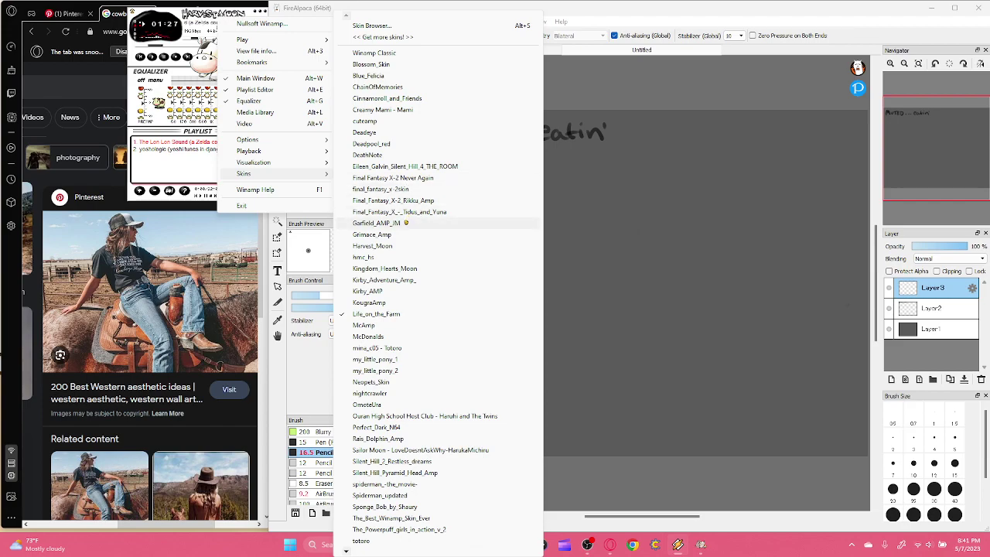
{"action": "left_click", "coordinate": [204, 17]}
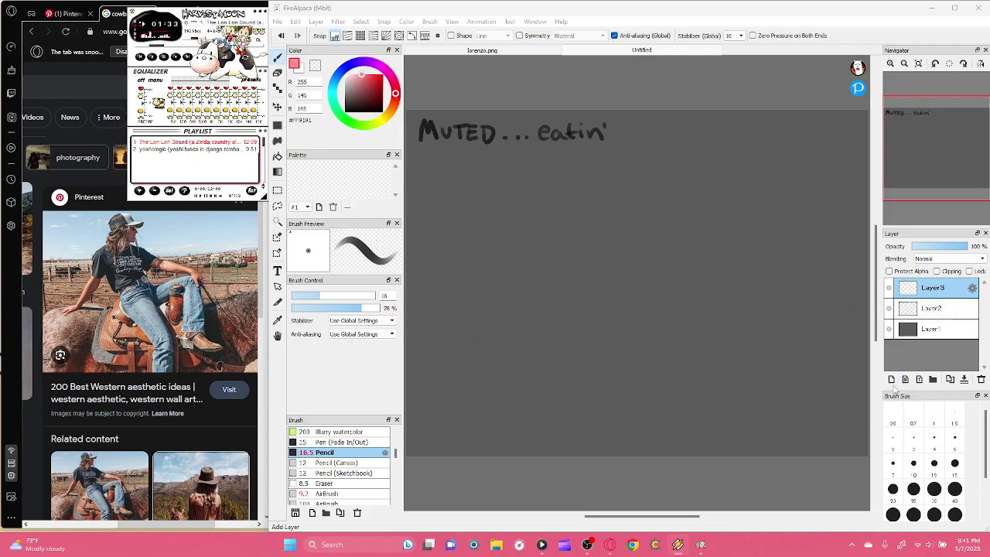
- On Layer3 in FireAlpaca, sketch the cowboy figure's head, neck, shoulder line and supporting arm with its hand in pink
{"action": "left_click", "coordinate": [597, 193]}
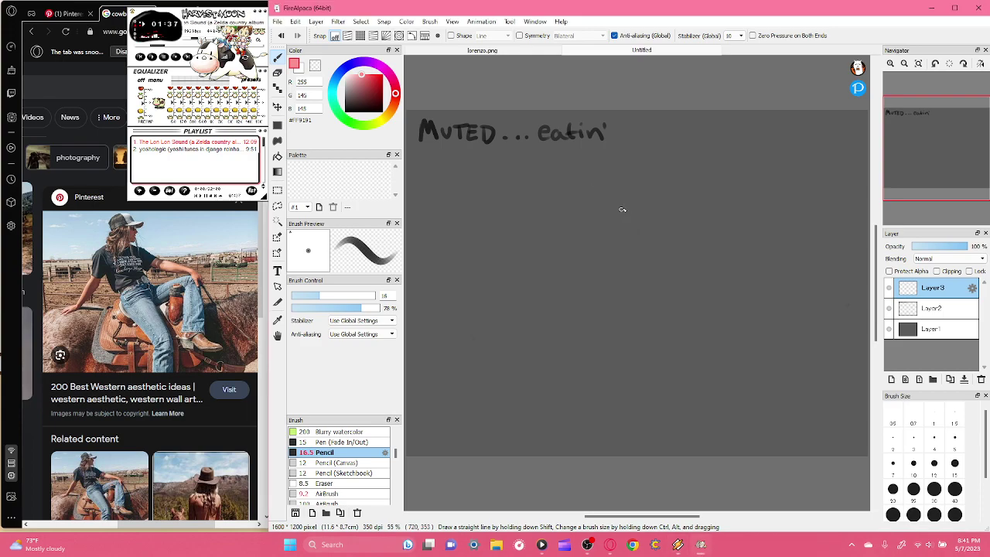
{"action": "mouse_move", "coordinate": [613, 181]}
{"action": "left_mouse_down"}
{"action": "mouse_move", "coordinate": [608, 221]}
{"action": "mouse_move", "coordinate": [619, 185]}
{"action": "mouse_move", "coordinate": [601, 201]}
{"action": "left_mouse_up"}
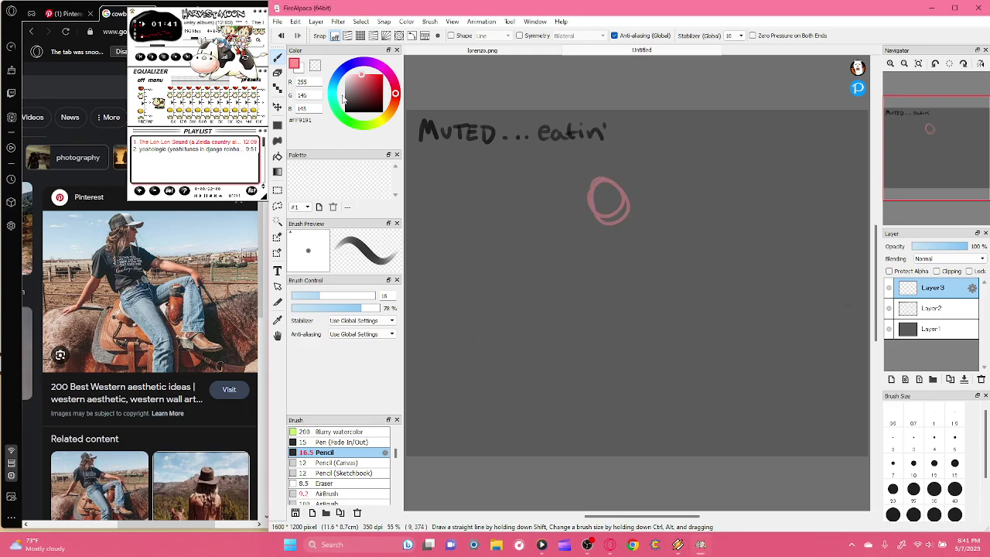
{"action": "key", "text": "ctrl+z"}
{"action": "mouse_move", "coordinate": [629, 189]}
{"action": "left_mouse_down"}
{"action": "mouse_move", "coordinate": [624, 222]}
{"action": "mouse_move", "coordinate": [646, 187]}
{"action": "mouse_move", "coordinate": [618, 206]}
{"action": "mouse_move", "coordinate": [656, 193]}
{"action": "mouse_move", "coordinate": [617, 211]}
{"action": "mouse_move", "coordinate": [635, 198]}
{"action": "mouse_move", "coordinate": [623, 208]}
{"action": "mouse_move", "coordinate": [633, 219]}
{"action": "mouse_move", "coordinate": [666, 224]}
{"action": "mouse_move", "coordinate": [659, 185]}
{"action": "mouse_move", "coordinate": [662, 233]}
{"action": "mouse_move", "coordinate": [660, 201]}
{"action": "mouse_move", "coordinate": [628, 169]}
{"action": "mouse_move", "coordinate": [639, 243]}
{"action": "mouse_move", "coordinate": [619, 234]}
{"action": "mouse_move", "coordinate": [630, 225]}
{"action": "mouse_move", "coordinate": [628, 249]}
{"action": "mouse_move", "coordinate": [654, 250]}
{"action": "mouse_move", "coordinate": [595, 249]}
{"action": "mouse_move", "coordinate": [589, 292]}
{"action": "mouse_move", "coordinate": [599, 241]}
{"action": "mouse_move", "coordinate": [586, 315]}
{"action": "mouse_move", "coordinate": [567, 340]}
{"action": "mouse_move", "coordinate": [588, 298]}
{"action": "mouse_move", "coordinate": [562, 341]}
{"action": "mouse_move", "coordinate": [608, 244]}
{"action": "left_mouse_up"}
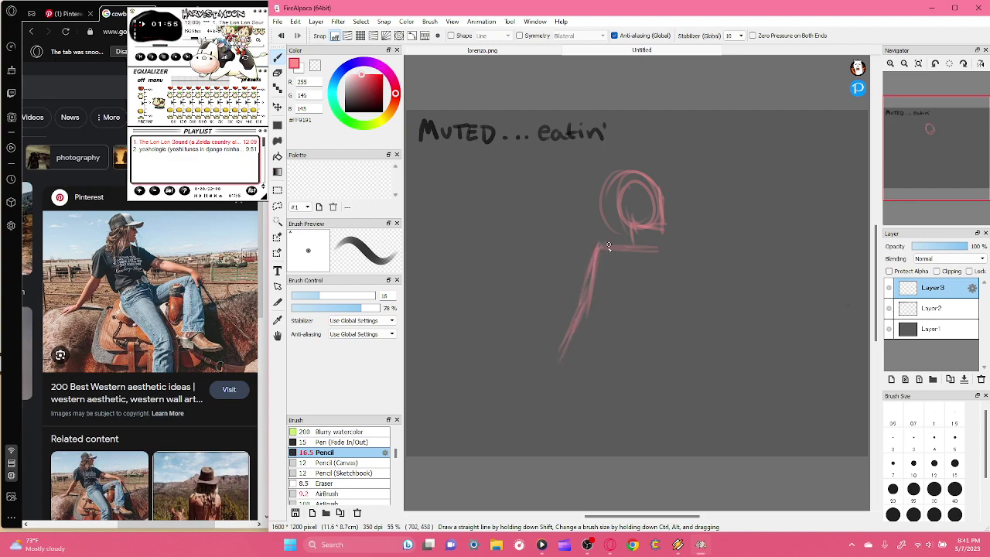
{"action": "mouse_move", "coordinate": [554, 363]}
{"action": "left_mouse_down"}
{"action": "mouse_move", "coordinate": [522, 373]}
{"action": "mouse_move", "coordinate": [549, 375]}
{"action": "mouse_move", "coordinate": [523, 376]}
{"action": "left_mouse_up"}
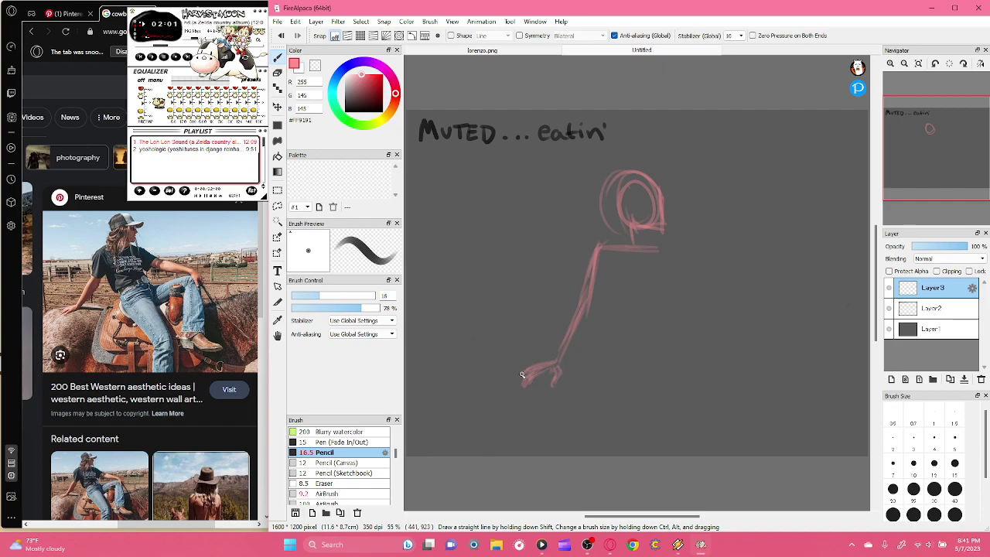
- Sketch both sides of the figure's torso, the outstretched arm with its hand, and the hip line
{"action": "mouse_move", "coordinate": [607, 261]}
{"action": "left_mouse_down"}
{"action": "mouse_move", "coordinate": [609, 292]}
{"action": "mouse_move", "coordinate": [598, 261]}
{"action": "mouse_move", "coordinate": [639, 356]}
{"action": "left_mouse_up"}
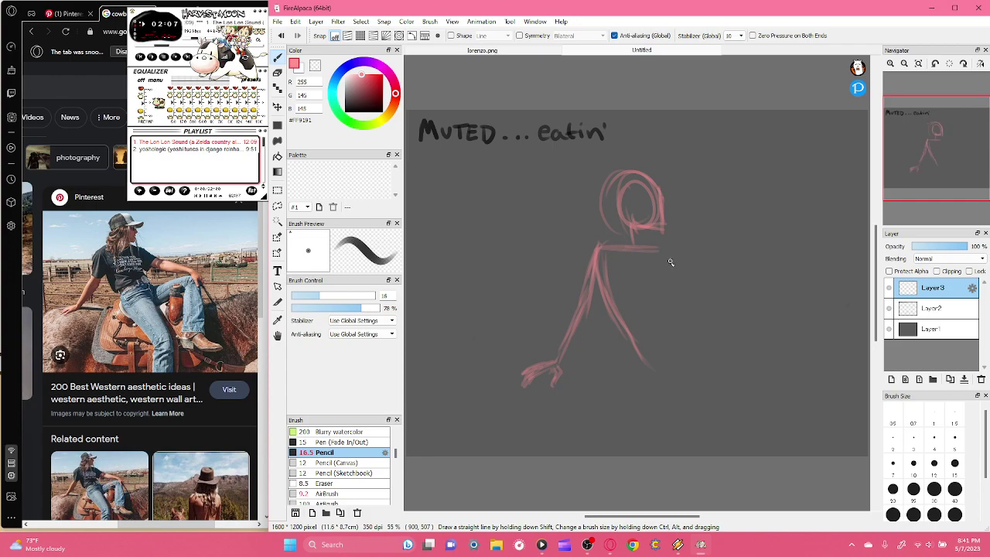
{"action": "left_click_drag", "start_coordinate": [679, 253], "coordinate": [807, 322]}
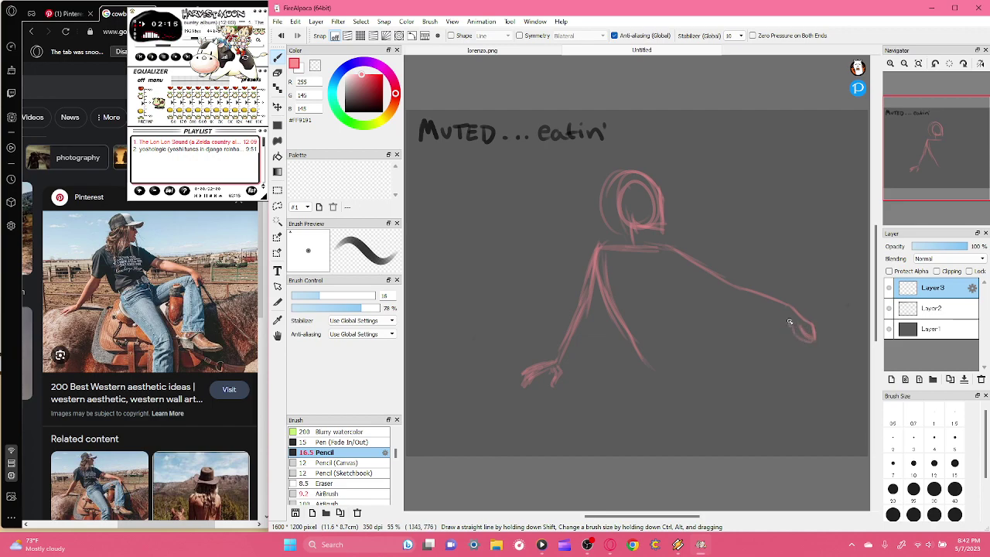
{"action": "left_click_drag", "start_coordinate": [789, 325], "coordinate": [809, 342]}
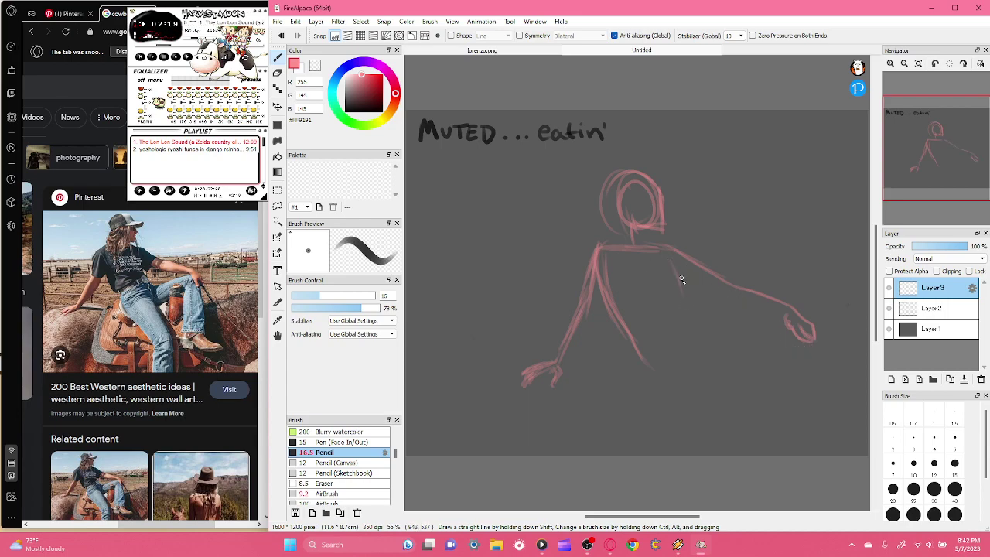
{"action": "mouse_move", "coordinate": [676, 260]}
{"action": "left_mouse_down"}
{"action": "mouse_move", "coordinate": [686, 316]}
{"action": "mouse_move", "coordinate": [682, 298]}
{"action": "mouse_move", "coordinate": [717, 348]}
{"action": "mouse_move", "coordinate": [705, 381]}
{"action": "mouse_move", "coordinate": [673, 364]}
{"action": "mouse_move", "coordinate": [681, 368]}
{"action": "mouse_move", "coordinate": [670, 376]}
{"action": "mouse_move", "coordinate": [662, 380]}
{"action": "mouse_move", "coordinate": [673, 369]}
{"action": "mouse_move", "coordinate": [648, 376]}
{"action": "mouse_move", "coordinate": [652, 385]}
{"action": "mouse_move", "coordinate": [615, 308]}
{"action": "left_mouse_up"}
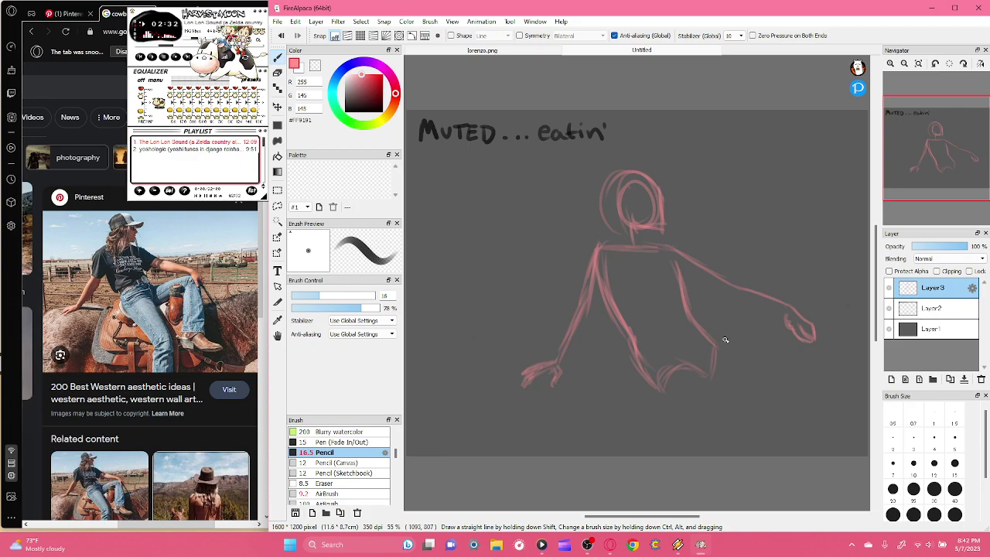
- Sketch the figure's bent leg with its thigh, knee and lower leg, and start the second thigh below the hip in pink
{"action": "left_click_drag", "start_coordinate": [741, 335], "coordinate": [766, 325]}
{"action": "mouse_move", "coordinate": [716, 345]}
{"action": "left_mouse_down"}
{"action": "mouse_move", "coordinate": [820, 324]}
{"action": "mouse_move", "coordinate": [807, 323]}
{"action": "mouse_move", "coordinate": [840, 373]}
{"action": "mouse_move", "coordinate": [824, 331]}
{"action": "mouse_move", "coordinate": [855, 406]}
{"action": "left_mouse_up"}
{"action": "left_click_drag", "start_coordinate": [829, 350], "coordinate": [855, 443]}
{"action": "left_click_drag", "start_coordinate": [842, 377], "coordinate": [851, 424]}
{"action": "mouse_move", "coordinate": [661, 369]}
{"action": "left_mouse_down"}
{"action": "mouse_move", "coordinate": [703, 450]}
{"action": "mouse_move", "coordinate": [637, 380]}
{"action": "mouse_move", "coordinate": [680, 401]}
{"action": "mouse_move", "coordinate": [704, 370]}
{"action": "left_mouse_up"}
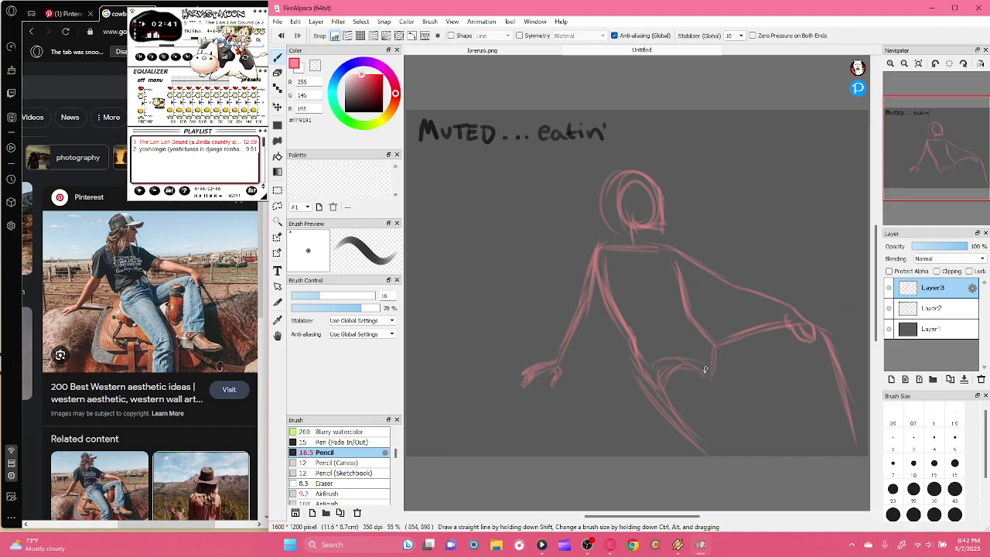
- Flip the canvas view horizontally and sketch the outline of the second thigh extending down from the hip
{"action": "left_click", "coordinate": [980, 64]}
{"action": "mouse_move", "coordinate": [600, 367]}
{"action": "left_mouse_down"}
{"action": "mouse_move", "coordinate": [620, 404]}
{"action": "mouse_move", "coordinate": [531, 439]}
{"action": "left_mouse_up"}
{"action": "left_click_drag", "start_coordinate": [562, 391], "coordinate": [518, 455]}
{"action": "mouse_move", "coordinate": [531, 444]}
{"action": "left_mouse_down"}
{"action": "mouse_move", "coordinate": [579, 447]}
{"action": "mouse_move", "coordinate": [570, 457]}
{"action": "mouse_move", "coordinate": [518, 452]}
{"action": "left_mouse_up"}
{"action": "mouse_move", "coordinate": [564, 409]}
{"action": "left_mouse_down"}
{"action": "mouse_move", "coordinate": [557, 386]}
{"action": "mouse_move", "coordinate": [569, 375]}
{"action": "mouse_move", "coordinate": [614, 380]}
{"action": "left_mouse_up"}
{"action": "left_click_drag", "start_coordinate": [629, 379], "coordinate": [609, 407]}
{"action": "left_click_drag", "start_coordinate": [628, 384], "coordinate": [642, 355]}
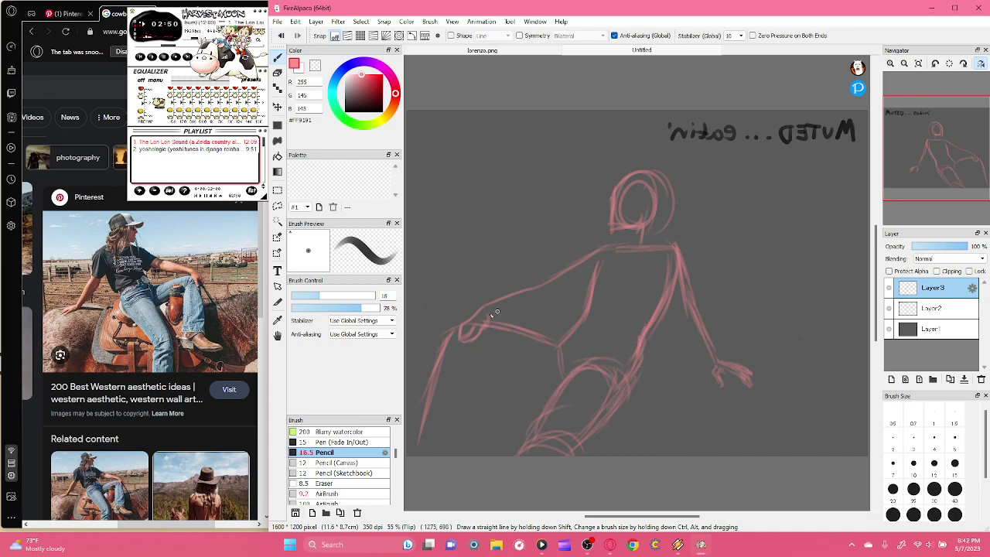
- Erase the outstretched arm's hand and forearm and the bent knee with the transparent color, using brush size 48
{"action": "left_click", "coordinate": [318, 67]}
{"action": "left_click_drag", "start_coordinate": [462, 343], "coordinate": [487, 333]}
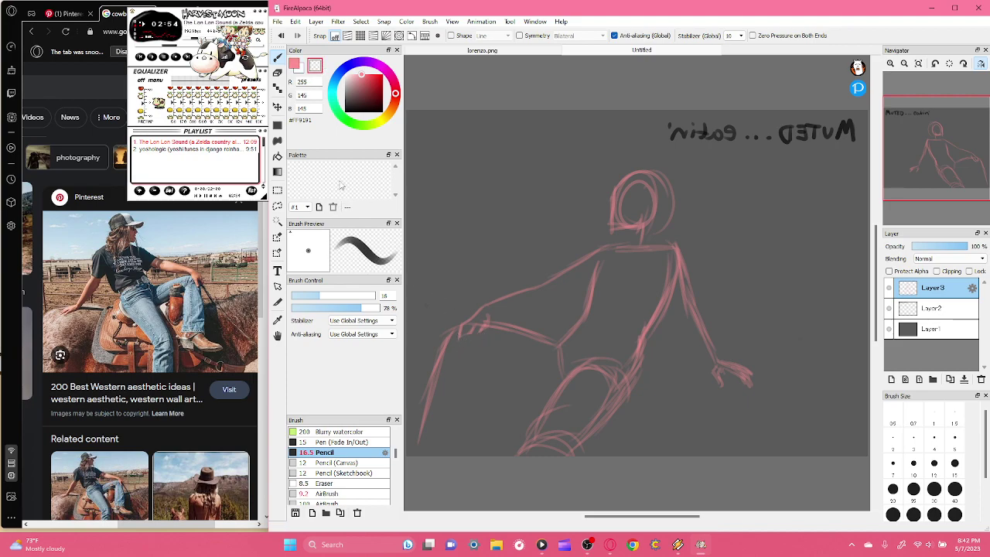
{"action": "mouse_move", "coordinate": [495, 332]}
{"action": "left_mouse_down"}
{"action": "mouse_move", "coordinate": [458, 344]}
{"action": "mouse_move", "coordinate": [471, 317]}
{"action": "left_mouse_up"}
{"action": "left_click", "coordinate": [354, 297]}
{"action": "left_click_drag", "start_coordinate": [525, 290], "coordinate": [496, 320]}
- Redraw the outstretched arm and the bent leg's thigh and lower leg in thick pink strokes
{"action": "left_click", "coordinate": [296, 66]}
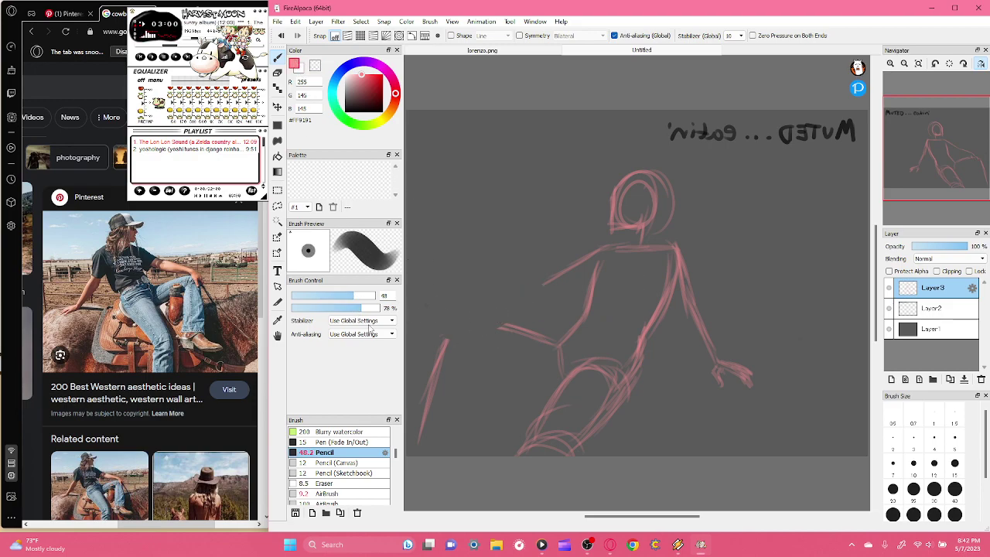
{"action": "mouse_move", "coordinate": [584, 270]}
{"action": "left_mouse_down"}
{"action": "mouse_move", "coordinate": [531, 300]}
{"action": "mouse_move", "coordinate": [448, 339]}
{"action": "left_mouse_up"}
{"action": "left_click_drag", "start_coordinate": [540, 292], "coordinate": [605, 251]}
{"action": "mouse_move", "coordinate": [472, 338]}
{"action": "left_mouse_down"}
{"action": "mouse_move", "coordinate": [525, 341]}
{"action": "mouse_move", "coordinate": [505, 324]}
{"action": "mouse_move", "coordinate": [483, 323]}
{"action": "mouse_move", "coordinate": [525, 331]}
{"action": "mouse_move", "coordinate": [454, 332]}
{"action": "mouse_move", "coordinate": [462, 326]}
{"action": "mouse_move", "coordinate": [422, 448]}
{"action": "left_mouse_up"}
{"action": "left_click_drag", "start_coordinate": [440, 379], "coordinate": [408, 452]}
{"action": "left_click_drag", "start_coordinate": [477, 345], "coordinate": [480, 448]}
{"action": "mouse_move", "coordinate": [479, 448]}
{"action": "left_mouse_down"}
{"action": "mouse_move", "coordinate": [474, 403]}
{"action": "mouse_move", "coordinate": [468, 456]}
{"action": "mouse_move", "coordinate": [473, 348]}
{"action": "mouse_move", "coordinate": [525, 370]}
{"action": "left_mouse_up"}
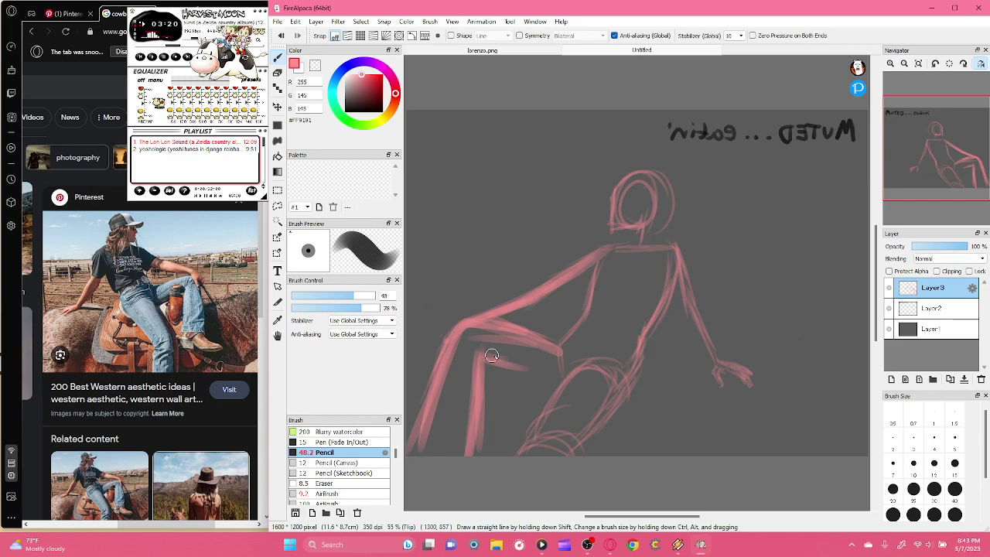
{"action": "left_click_drag", "start_coordinate": [478, 352], "coordinate": [553, 386]}
- Thicken the supporting arm, torso, neck and head lines, and add the chest contours in pink
{"action": "mouse_move", "coordinate": [615, 415]}
{"action": "left_mouse_down"}
{"action": "mouse_move", "coordinate": [635, 382]}
{"action": "mouse_move", "coordinate": [627, 349]}
{"action": "mouse_move", "coordinate": [674, 265]}
{"action": "mouse_move", "coordinate": [727, 383]}
{"action": "mouse_move", "coordinate": [778, 414]}
{"action": "left_mouse_up"}
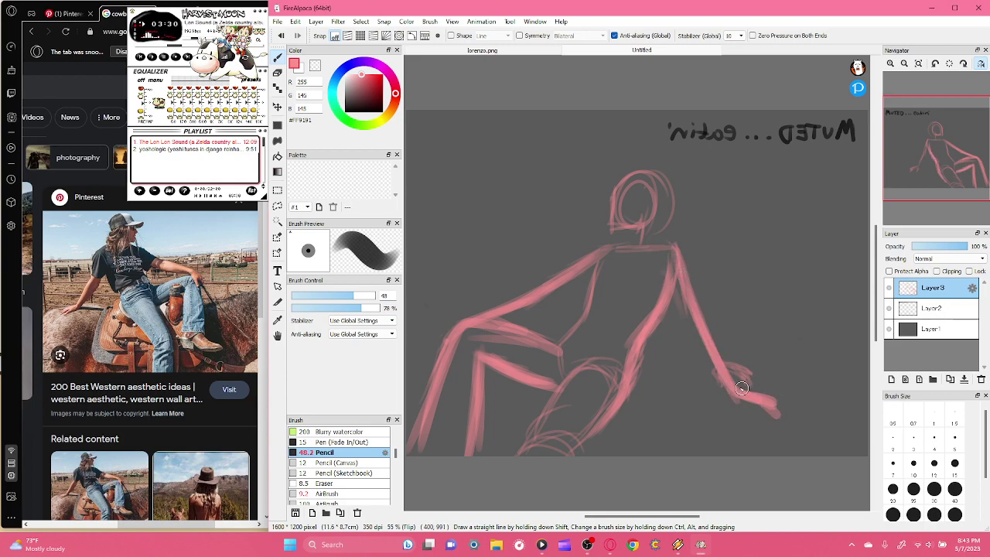
{"action": "mouse_move", "coordinate": [658, 251]}
{"action": "left_mouse_down"}
{"action": "mouse_move", "coordinate": [605, 251]}
{"action": "mouse_move", "coordinate": [675, 266]}
{"action": "mouse_move", "coordinate": [592, 265]}
{"action": "mouse_move", "coordinate": [573, 296]}
{"action": "left_mouse_up"}
{"action": "mouse_move", "coordinate": [571, 287]}
{"action": "left_mouse_down"}
{"action": "mouse_move", "coordinate": [623, 304]}
{"action": "mouse_move", "coordinate": [652, 296]}
{"action": "left_mouse_up"}
{"action": "left_click_drag", "start_coordinate": [588, 308], "coordinate": [557, 359]}
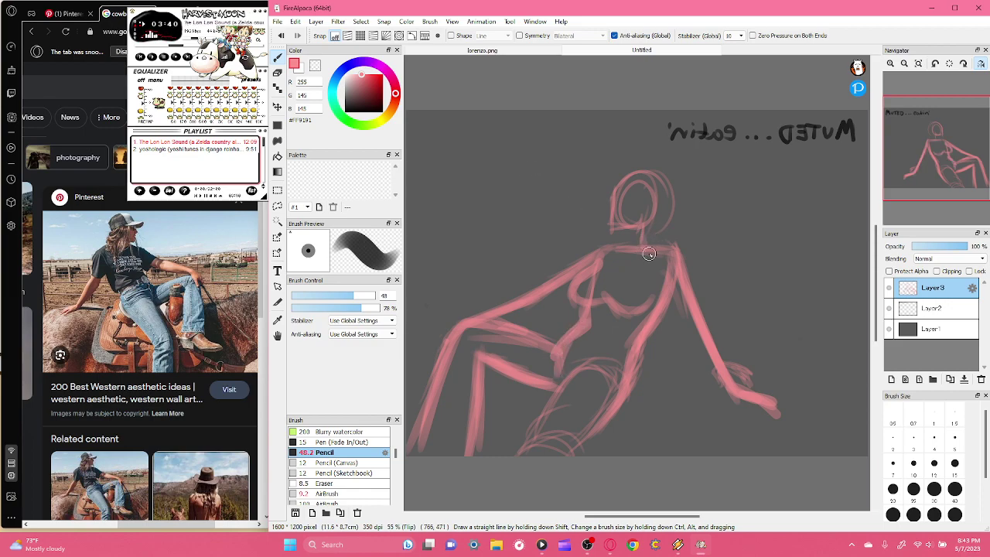
{"action": "mouse_move", "coordinate": [628, 224]}
{"action": "left_mouse_down"}
{"action": "mouse_move", "coordinate": [609, 224]}
{"action": "mouse_move", "coordinate": [613, 185]}
{"action": "mouse_move", "coordinate": [661, 176]}
{"action": "mouse_move", "coordinate": [655, 216]}
{"action": "mouse_move", "coordinate": [644, 220]}
{"action": "mouse_move", "coordinate": [652, 219]}
{"action": "left_mouse_up"}
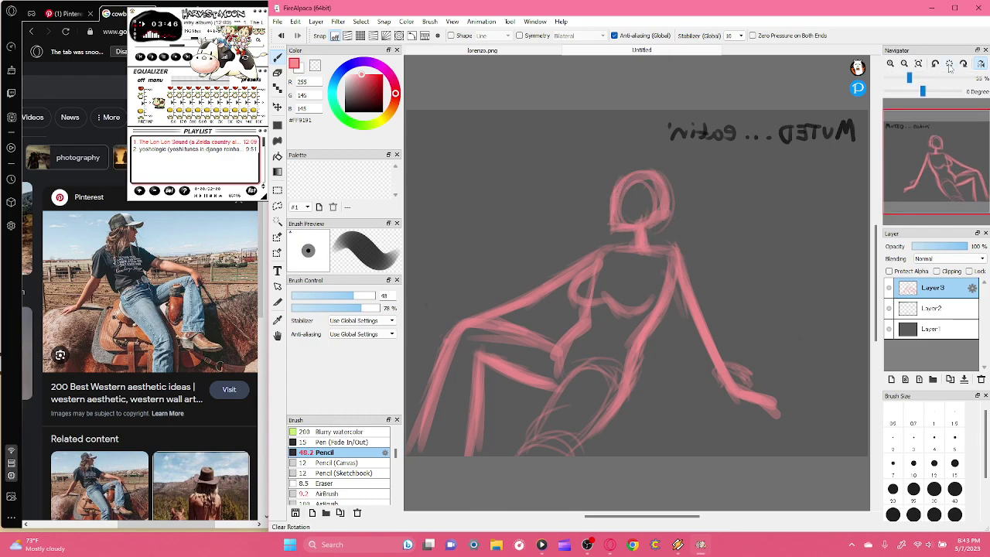
- Reinforce both sides of the second thigh with thick pink strokes
{"action": "left_click_drag", "start_coordinate": [558, 387], "coordinate": [517, 461]}
{"action": "mouse_move", "coordinate": [549, 403]}
{"action": "left_mouse_down"}
{"action": "mouse_move", "coordinate": [621, 388]}
{"action": "mouse_move", "coordinate": [575, 448]}
{"action": "left_mouse_up"}
{"action": "left_click_drag", "start_coordinate": [603, 417], "coordinate": [560, 473]}
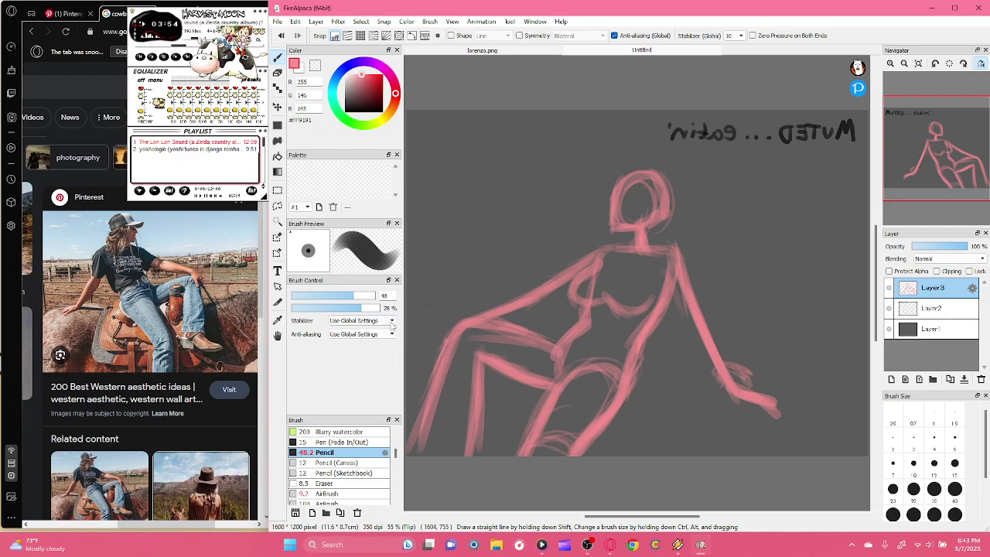
- Add a new layer above Layer3 and set the foreground color to dark gray #2A2A2A
{"action": "left_click", "coordinate": [891, 379]}
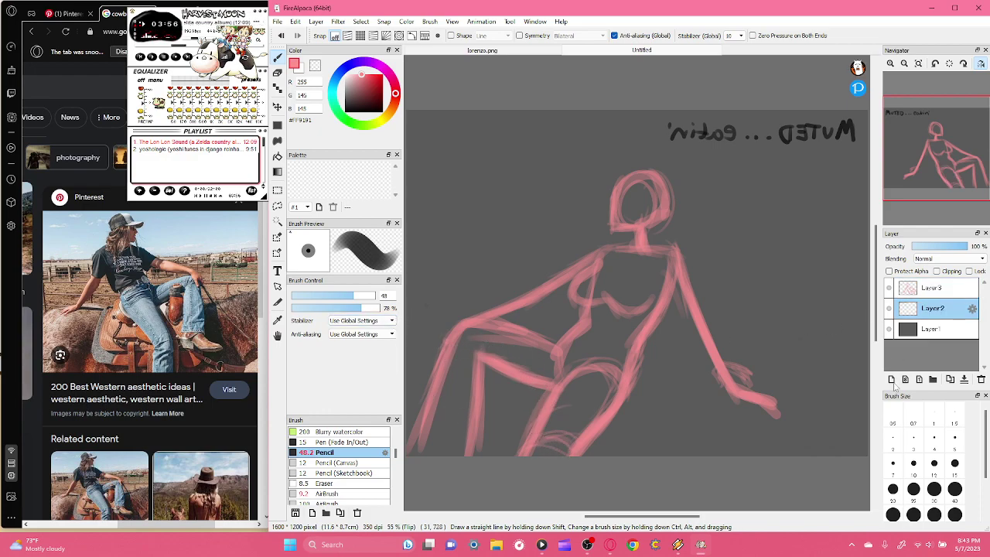
{"action": "left_click_drag", "start_coordinate": [917, 276], "coordinate": [917, 281]}
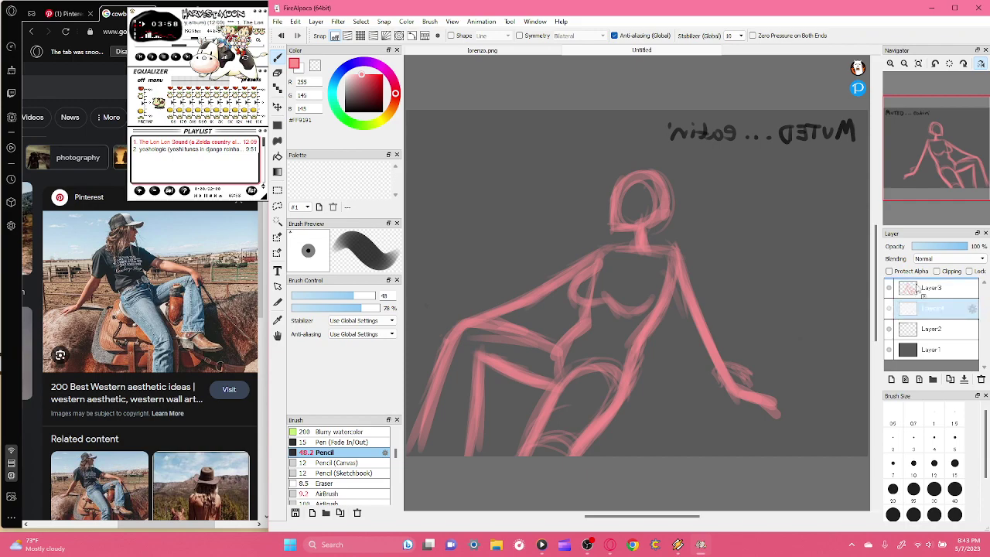
{"action": "left_click_drag", "start_coordinate": [362, 106], "coordinate": [345, 105]}
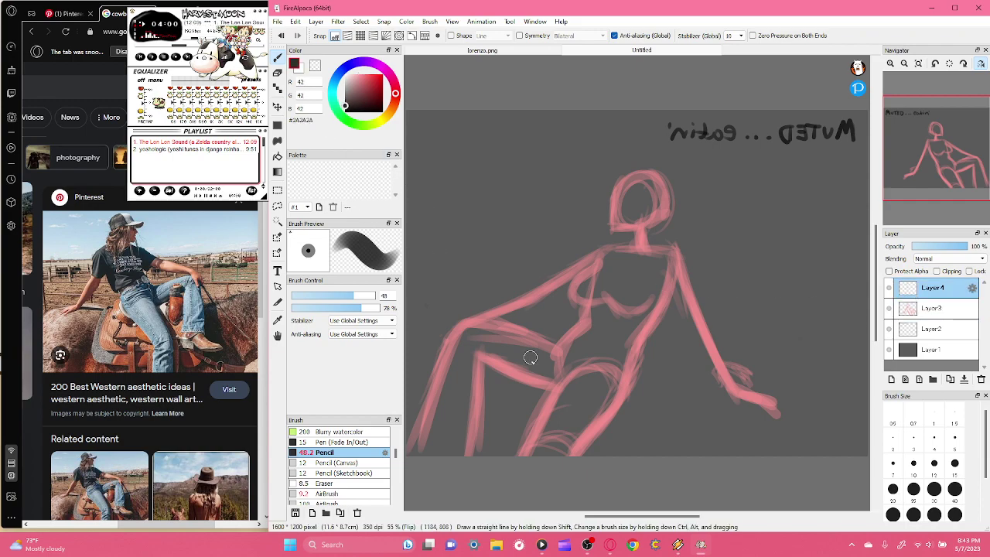
- Restore the unflipped canvas view and sketch the saddle's horn and back rim around the figure's hips in dark gray
{"action": "left_click", "coordinate": [981, 64]}
{"action": "left_click", "coordinate": [982, 65]}
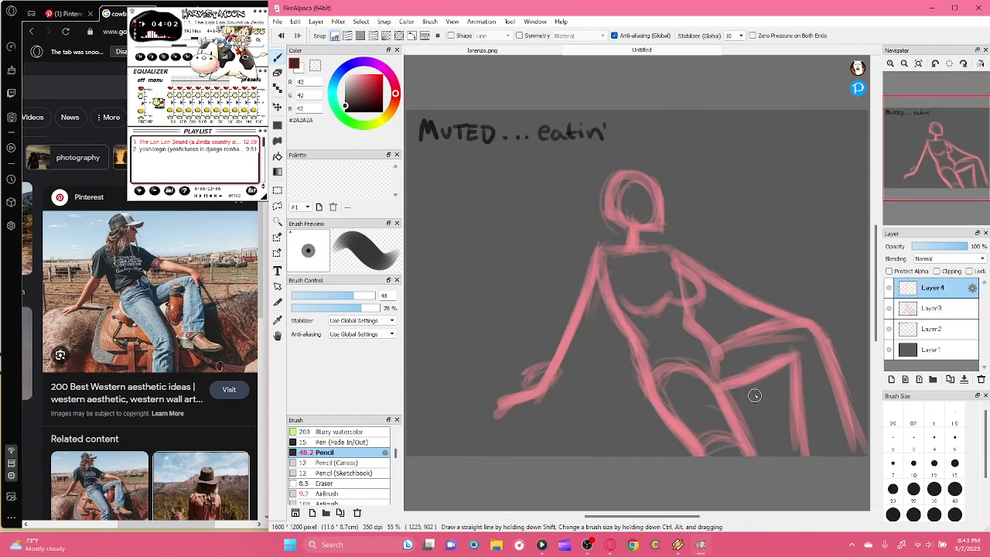
{"action": "mouse_move", "coordinate": [752, 390]}
{"action": "left_mouse_down"}
{"action": "mouse_move", "coordinate": [762, 347]}
{"action": "mouse_move", "coordinate": [784, 345]}
{"action": "mouse_move", "coordinate": [771, 364]}
{"action": "mouse_move", "coordinate": [780, 377]}
{"action": "mouse_move", "coordinate": [771, 362]}
{"action": "mouse_move", "coordinate": [791, 392]}
{"action": "mouse_move", "coordinate": [786, 380]}
{"action": "mouse_move", "coordinate": [771, 401]}
{"action": "mouse_move", "coordinate": [755, 402]}
{"action": "mouse_move", "coordinate": [777, 366]}
{"action": "mouse_move", "coordinate": [765, 361]}
{"action": "mouse_move", "coordinate": [773, 350]}
{"action": "mouse_move", "coordinate": [761, 355]}
{"action": "mouse_move", "coordinate": [755, 391]}
{"action": "left_mouse_up"}
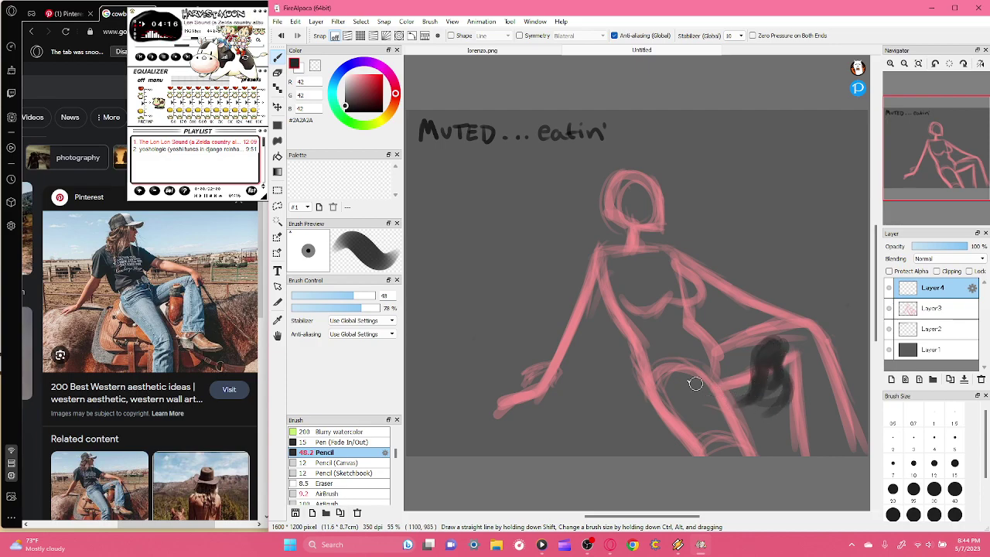
{"action": "mouse_move", "coordinate": [638, 356]}
{"action": "left_mouse_down"}
{"action": "mouse_move", "coordinate": [607, 384]}
{"action": "mouse_move", "coordinate": [613, 365]}
{"action": "mouse_move", "coordinate": [604, 401]}
{"action": "mouse_move", "coordinate": [622, 366]}
{"action": "mouse_move", "coordinate": [633, 391]}
{"action": "mouse_move", "coordinate": [624, 374]}
{"action": "mouse_move", "coordinate": [644, 391]}
{"action": "mouse_move", "coordinate": [631, 345]}
{"action": "mouse_move", "coordinate": [617, 372]}
{"action": "mouse_move", "coordinate": [626, 396]}
{"action": "mouse_move", "coordinate": [570, 385]}
{"action": "mouse_move", "coordinate": [590, 373]}
{"action": "mouse_move", "coordinate": [563, 390]}
{"action": "mouse_move", "coordinate": [567, 373]}
{"action": "mouse_move", "coordinate": [549, 449]}
{"action": "left_mouse_up"}
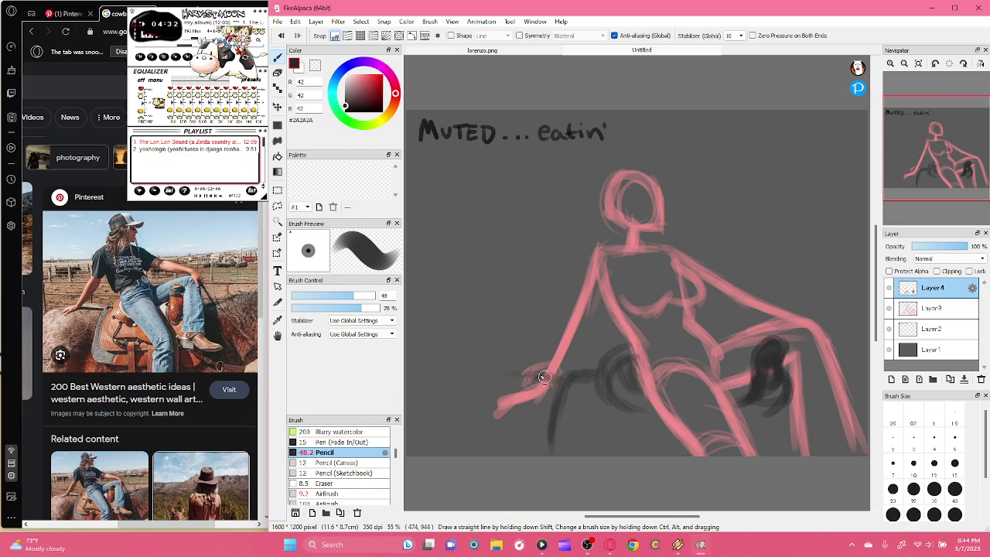
- Sketch the horse's rump behind the supporting hand and its body line beyond the bent knee
{"action": "mouse_move", "coordinate": [492, 375]}
{"action": "left_mouse_down"}
{"action": "mouse_move", "coordinate": [449, 393]}
{"action": "mouse_move", "coordinate": [477, 376]}
{"action": "left_mouse_up"}
{"action": "left_click_drag", "start_coordinate": [420, 436], "coordinate": [457, 391]}
{"action": "left_click_drag", "start_coordinate": [464, 439], "coordinate": [492, 398]}
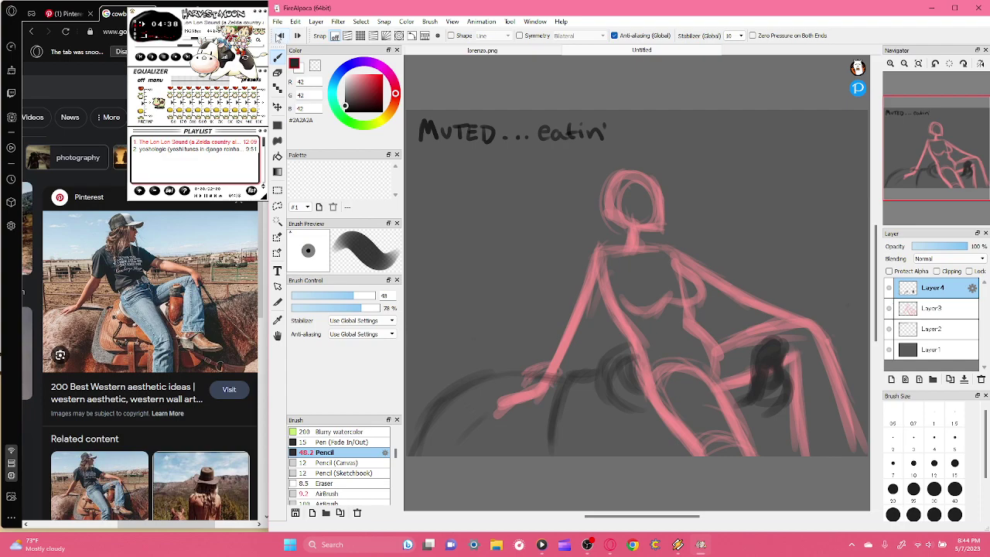
{"action": "left_click_drag", "start_coordinate": [647, 516], "coordinate": [660, 516]}
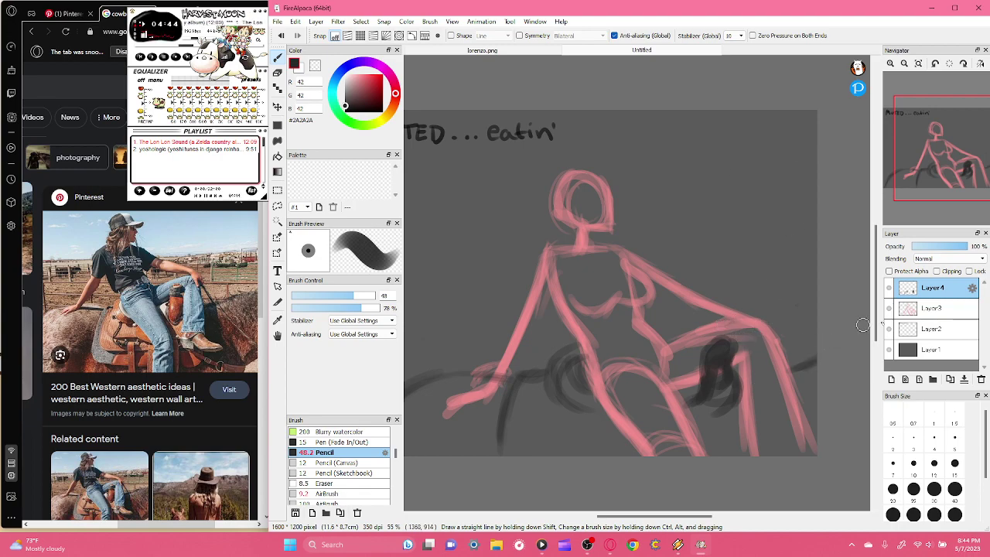
- Lower Layer4's opacity to 49% and merge it down into Layer3
{"action": "left_click_drag", "start_coordinate": [934, 246], "coordinate": [937, 248]}
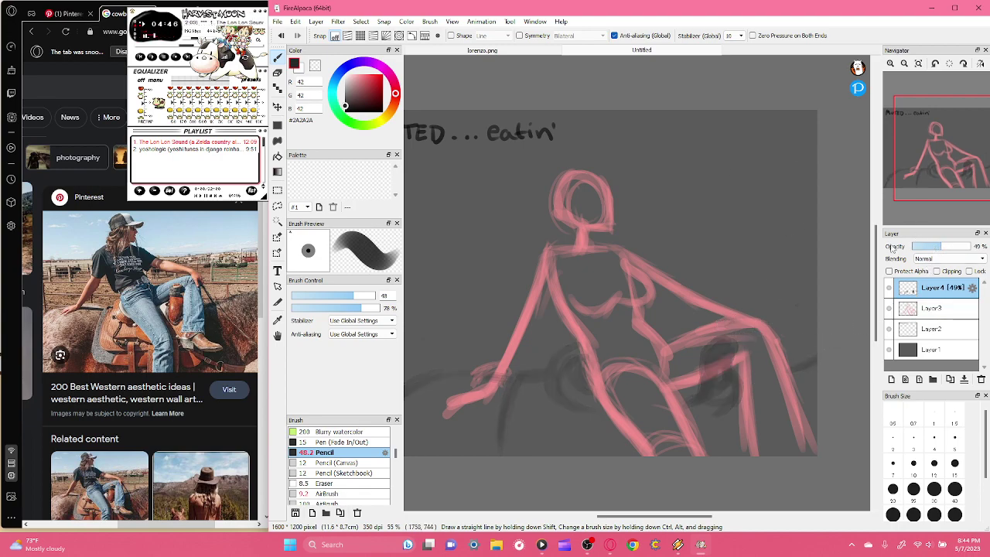
{"action": "left_click", "coordinate": [965, 380]}
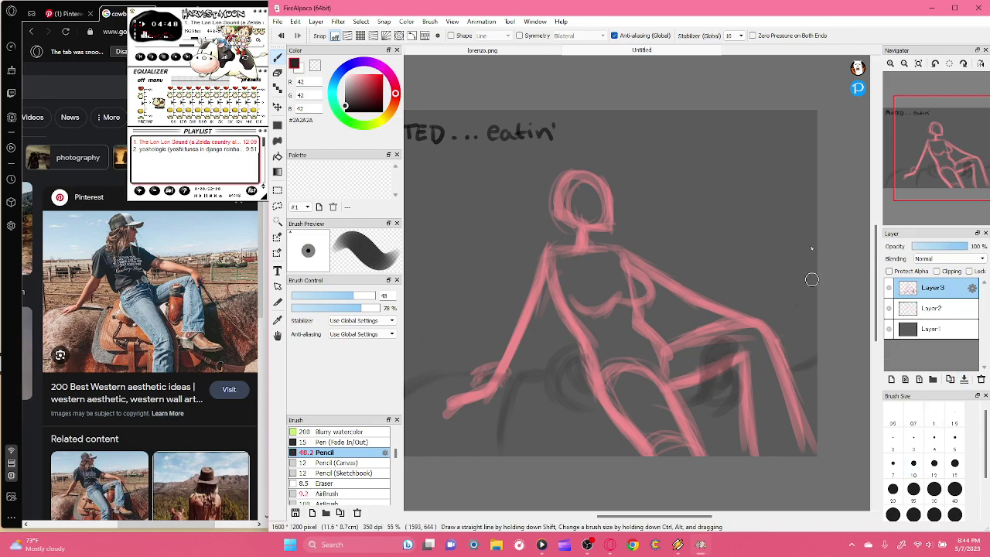
{"action": "scroll", "coordinate": [812, 294], "scroll_direction": "left", "scroll_amount": 2}
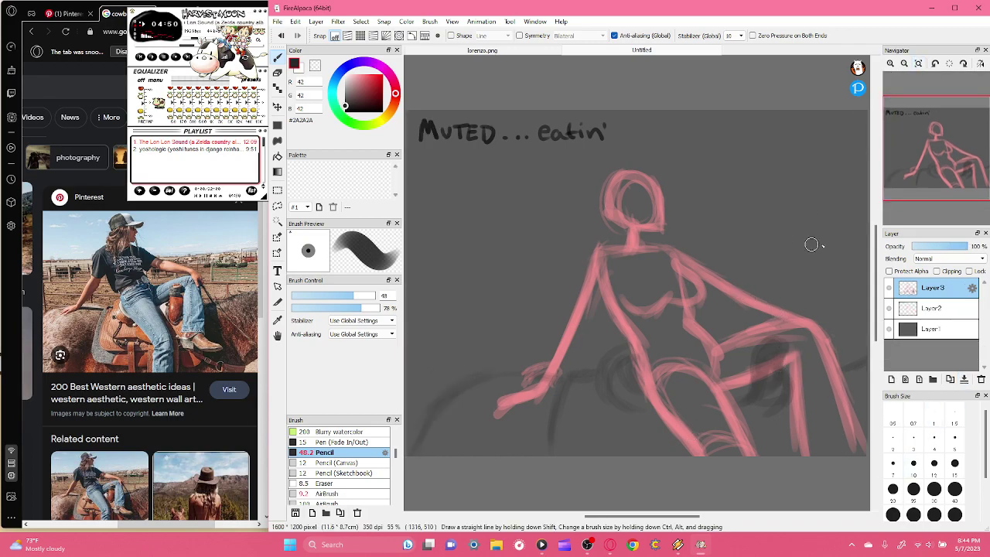
- Add a new layer above Layer3, and select the Pen brush with white as the foreground color
{"action": "left_click", "coordinate": [891, 379]}
{"action": "key", "text": "x"}
{"action": "mouse_move", "coordinate": [332, 292]}
{"action": "left_mouse_down"}
{"action": "mouse_move", "coordinate": [314, 294]}
{"action": "mouse_move", "coordinate": [345, 295]}
{"action": "mouse_move", "coordinate": [334, 295]}
{"action": "left_mouse_up"}
{"action": "scroll", "coordinate": [395, 453], "scroll_direction": "up", "scroll_amount": 2}
{"action": "left_click_drag", "start_coordinate": [396, 452], "coordinate": [352, 435]}
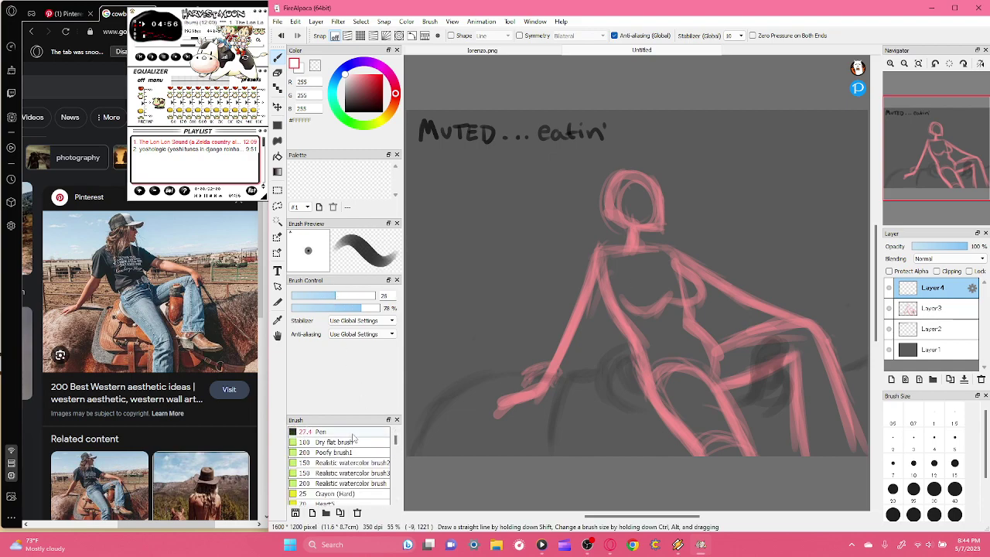
{"action": "left_click", "coordinate": [353, 433]}
- Paint the head, neck and supporting arm as a solid white silhouette and start the torso's back edge
{"action": "left_click_drag", "start_coordinate": [625, 214], "coordinate": [631, 220]}
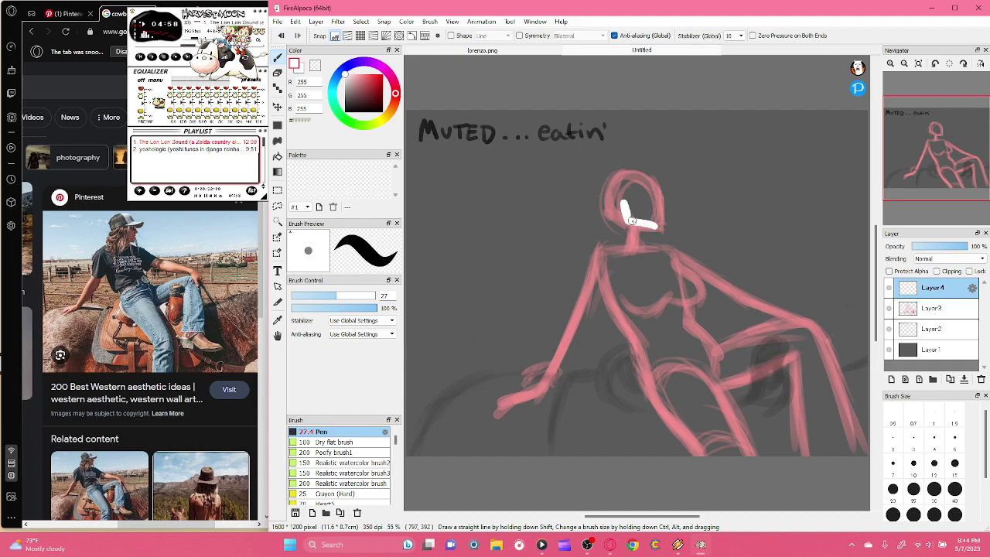
{"action": "mouse_move", "coordinate": [651, 181]}
{"action": "left_mouse_down"}
{"action": "mouse_move", "coordinate": [626, 217]}
{"action": "mouse_move", "coordinate": [617, 182]}
{"action": "mouse_move", "coordinate": [643, 185]}
{"action": "mouse_move", "coordinate": [655, 224]}
{"action": "left_mouse_up"}
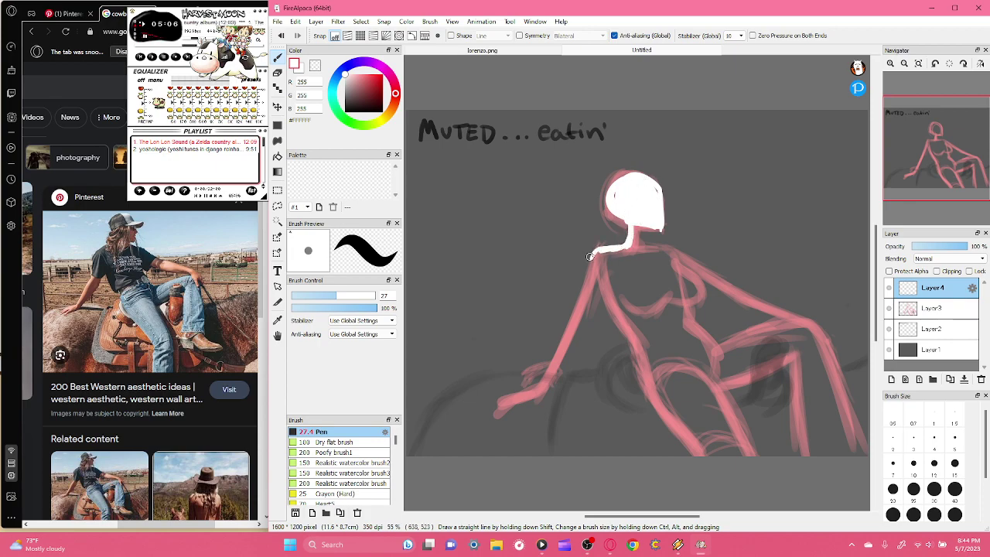
{"action": "mouse_move", "coordinate": [589, 256]}
{"action": "left_mouse_down"}
{"action": "mouse_move", "coordinate": [569, 335]}
{"action": "mouse_move", "coordinate": [604, 265]}
{"action": "mouse_move", "coordinate": [570, 324]}
{"action": "mouse_move", "coordinate": [583, 258]}
{"action": "left_mouse_up"}
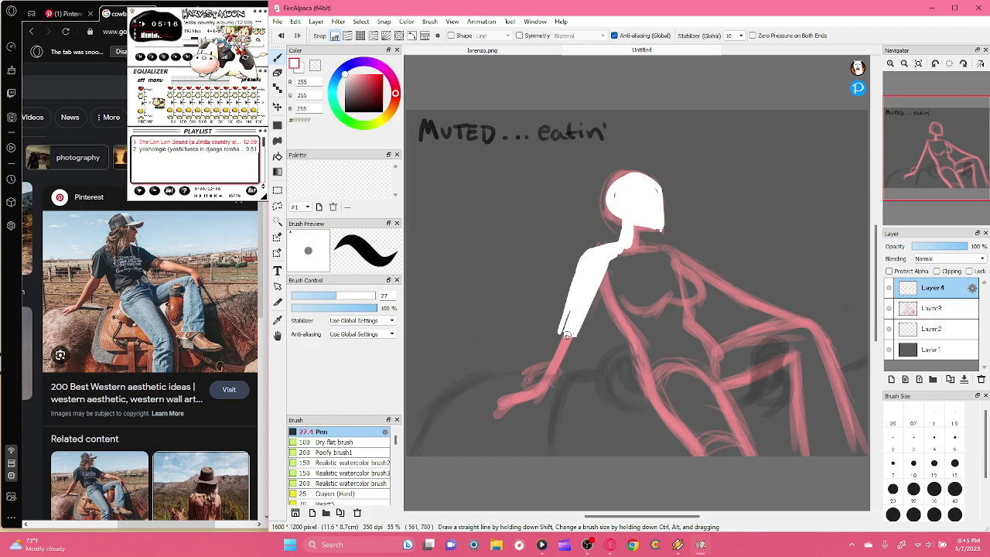
{"action": "mouse_move", "coordinate": [568, 317]}
{"action": "left_mouse_down"}
{"action": "mouse_move", "coordinate": [545, 357]}
{"action": "mouse_move", "coordinate": [550, 338]}
{"action": "mouse_move", "coordinate": [540, 385]}
{"action": "mouse_move", "coordinate": [553, 372]}
{"action": "mouse_move", "coordinate": [542, 387]}
{"action": "mouse_move", "coordinate": [579, 323]}
{"action": "mouse_move", "coordinate": [552, 377]}
{"action": "mouse_move", "coordinate": [571, 316]}
{"action": "mouse_move", "coordinate": [547, 387]}
{"action": "mouse_move", "coordinate": [615, 260]}
{"action": "mouse_move", "coordinate": [598, 279]}
{"action": "mouse_move", "coordinate": [632, 350]}
{"action": "left_mouse_up"}
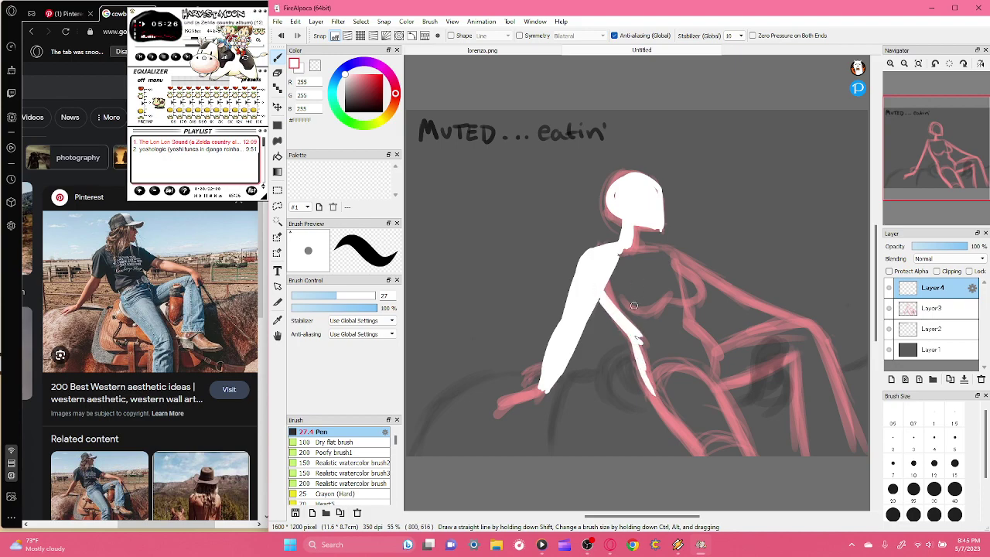
- Outline the torso in white and fill the hips and second thigh with brush size 43
{"action": "mouse_move", "coordinate": [654, 391]}
{"action": "left_mouse_down"}
{"action": "mouse_move", "coordinate": [674, 360]}
{"action": "mouse_move", "coordinate": [712, 380]}
{"action": "mouse_move", "coordinate": [715, 373]}
{"action": "mouse_move", "coordinate": [720, 350]}
{"action": "mouse_move", "coordinate": [688, 315]}
{"action": "mouse_move", "coordinate": [696, 297]}
{"action": "mouse_move", "coordinate": [688, 273]}
{"action": "mouse_move", "coordinate": [702, 286]}
{"action": "mouse_move", "coordinate": [692, 309]}
{"action": "mouse_move", "coordinate": [701, 295]}
{"action": "mouse_move", "coordinate": [674, 274]}
{"action": "left_mouse_up"}
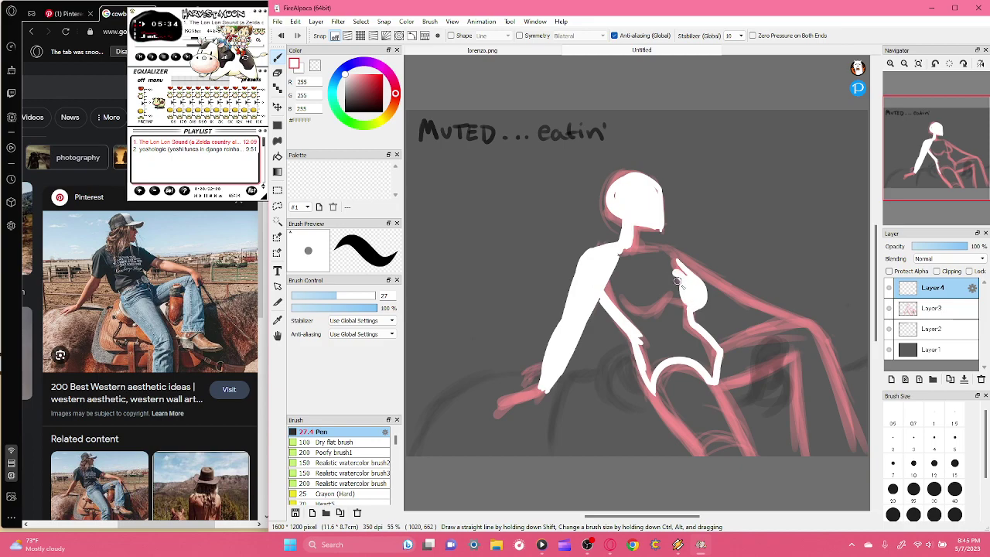
{"action": "left_click_drag", "start_coordinate": [684, 319], "coordinate": [648, 336]}
{"action": "left_click", "coordinate": [348, 295]}
{"action": "mouse_move", "coordinate": [688, 308]}
{"action": "left_mouse_down"}
{"action": "mouse_move", "coordinate": [656, 347]}
{"action": "mouse_move", "coordinate": [647, 378]}
{"action": "mouse_move", "coordinate": [698, 452]}
{"action": "left_mouse_up"}
{"action": "left_click_drag", "start_coordinate": [657, 398], "coordinate": [700, 454]}
{"action": "mouse_move", "coordinate": [708, 378]}
{"action": "left_mouse_down"}
{"action": "mouse_move", "coordinate": [751, 468]}
{"action": "mouse_move", "coordinate": [717, 401]}
{"action": "mouse_move", "coordinate": [737, 453]}
{"action": "left_mouse_up"}
{"action": "mouse_move", "coordinate": [682, 361]}
{"action": "left_mouse_down"}
{"action": "mouse_move", "coordinate": [722, 458]}
{"action": "mouse_move", "coordinate": [655, 345]}
{"action": "mouse_move", "coordinate": [698, 446]}
{"action": "mouse_move", "coordinate": [660, 351]}
{"action": "mouse_move", "coordinate": [712, 449]}
{"action": "left_mouse_up"}
{"action": "mouse_move", "coordinate": [650, 371]}
{"action": "left_mouse_down"}
{"action": "mouse_move", "coordinate": [698, 443]}
{"action": "mouse_move", "coordinate": [730, 459]}
{"action": "left_mouse_up"}
- Outline the bent leg in white and fill its thigh, knee and lower leg
{"action": "mouse_move", "coordinate": [679, 340]}
{"action": "left_mouse_down"}
{"action": "mouse_move", "coordinate": [710, 351]}
{"action": "mouse_move", "coordinate": [713, 385]}
{"action": "mouse_move", "coordinate": [732, 382]}
{"action": "mouse_move", "coordinate": [709, 385]}
{"action": "mouse_move", "coordinate": [743, 380]}
{"action": "mouse_move", "coordinate": [715, 393]}
{"action": "mouse_move", "coordinate": [784, 320]}
{"action": "mouse_move", "coordinate": [831, 316]}
{"action": "mouse_move", "coordinate": [804, 320]}
{"action": "mouse_move", "coordinate": [825, 340]}
{"action": "mouse_move", "coordinate": [868, 475]}
{"action": "left_mouse_up"}
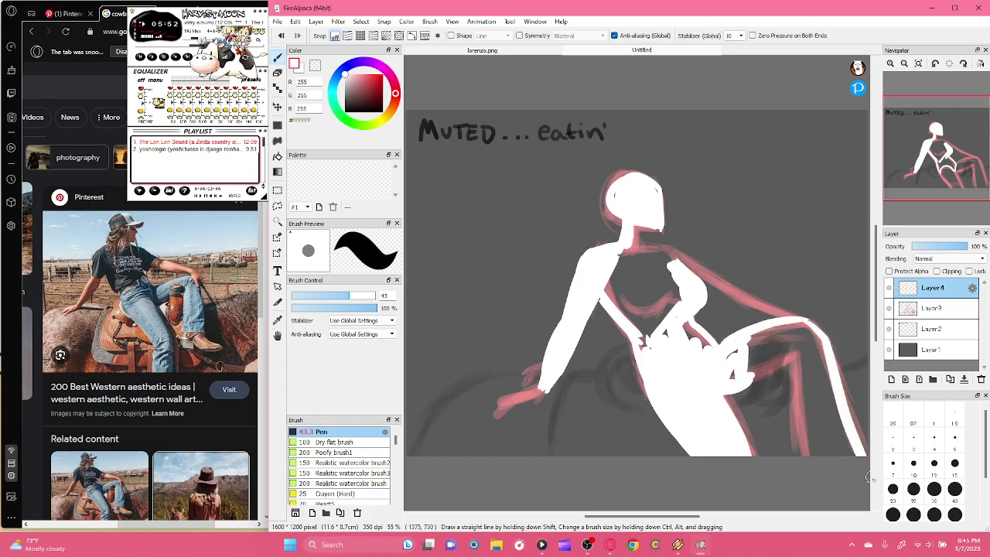
{"action": "left_click_drag", "start_coordinate": [793, 357], "coordinate": [818, 483]}
{"action": "mouse_move", "coordinate": [787, 362]}
{"action": "left_mouse_down"}
{"action": "mouse_move", "coordinate": [785, 336]}
{"action": "mouse_move", "coordinate": [763, 341]}
{"action": "mouse_move", "coordinate": [733, 379]}
{"action": "left_mouse_up"}
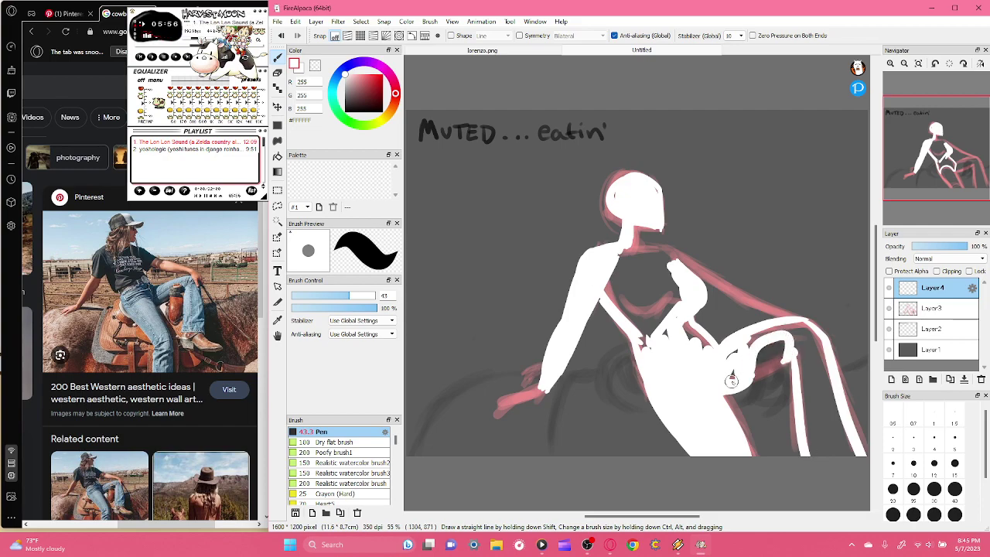
{"action": "mouse_move", "coordinate": [758, 333]}
{"action": "left_mouse_down"}
{"action": "mouse_move", "coordinate": [725, 359]}
{"action": "mouse_move", "coordinate": [800, 322]}
{"action": "mouse_move", "coordinate": [779, 329]}
{"action": "mouse_move", "coordinate": [817, 354]}
{"action": "mouse_move", "coordinate": [792, 337]}
{"action": "mouse_move", "coordinate": [815, 354]}
{"action": "mouse_move", "coordinate": [801, 327]}
{"action": "mouse_move", "coordinate": [829, 414]}
{"action": "mouse_move", "coordinate": [805, 366]}
{"action": "mouse_move", "coordinate": [831, 450]}
{"action": "left_mouse_up"}
{"action": "mouse_move", "coordinate": [805, 366]}
{"action": "left_mouse_down"}
{"action": "mouse_move", "coordinate": [815, 456]}
{"action": "mouse_move", "coordinate": [831, 444]}
{"action": "mouse_move", "coordinate": [835, 455]}
{"action": "left_mouse_up"}
{"action": "left_click_drag", "start_coordinate": [813, 353], "coordinate": [844, 457]}
- Fill the waist and side of the torso, and repaint the supporting hand with its fingers in white
{"action": "mouse_move", "coordinate": [692, 330]}
{"action": "left_mouse_down"}
{"action": "mouse_move", "coordinate": [675, 313]}
{"action": "mouse_move", "coordinate": [711, 357]}
{"action": "left_mouse_up"}
{"action": "mouse_move", "coordinate": [658, 340]}
{"action": "left_mouse_down"}
{"action": "mouse_move", "coordinate": [628, 306]}
{"action": "mouse_move", "coordinate": [596, 279]}
{"action": "left_mouse_up"}
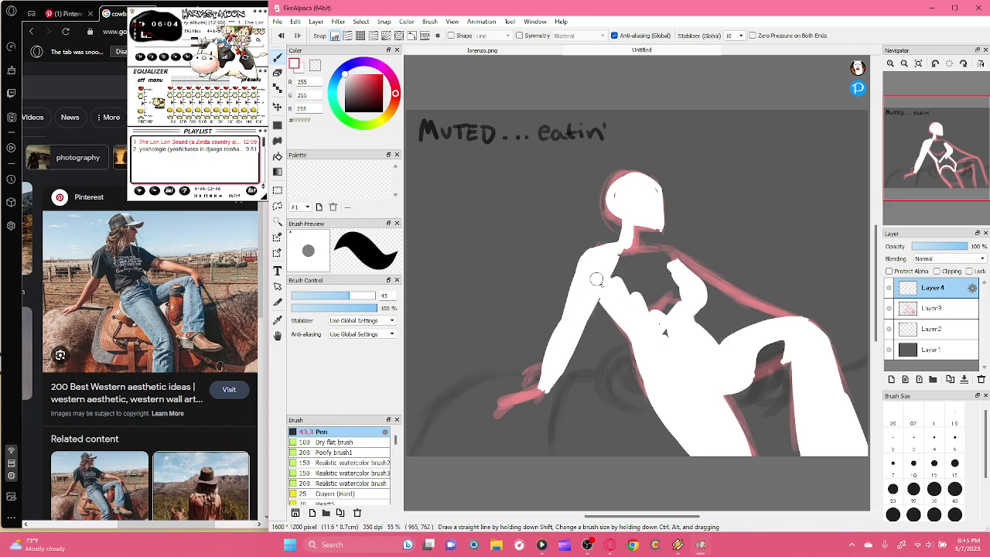
{"action": "mouse_move", "coordinate": [572, 333]}
{"action": "left_mouse_down"}
{"action": "mouse_move", "coordinate": [543, 397]}
{"action": "mouse_move", "coordinate": [527, 391]}
{"action": "mouse_move", "coordinate": [494, 412]}
{"action": "left_mouse_up"}
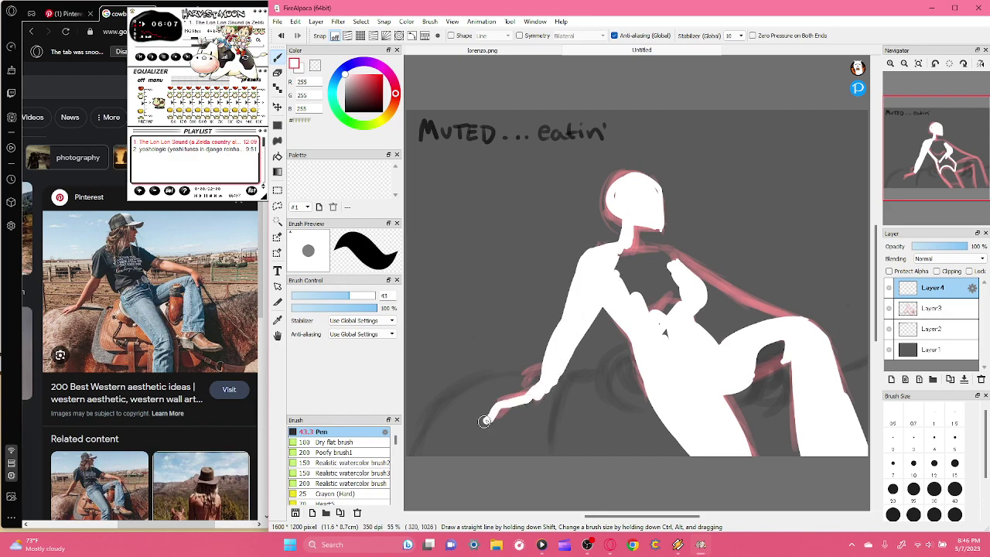
{"action": "left_click", "coordinate": [285, 36]}
{"action": "left_click", "coordinate": [285, 35]}
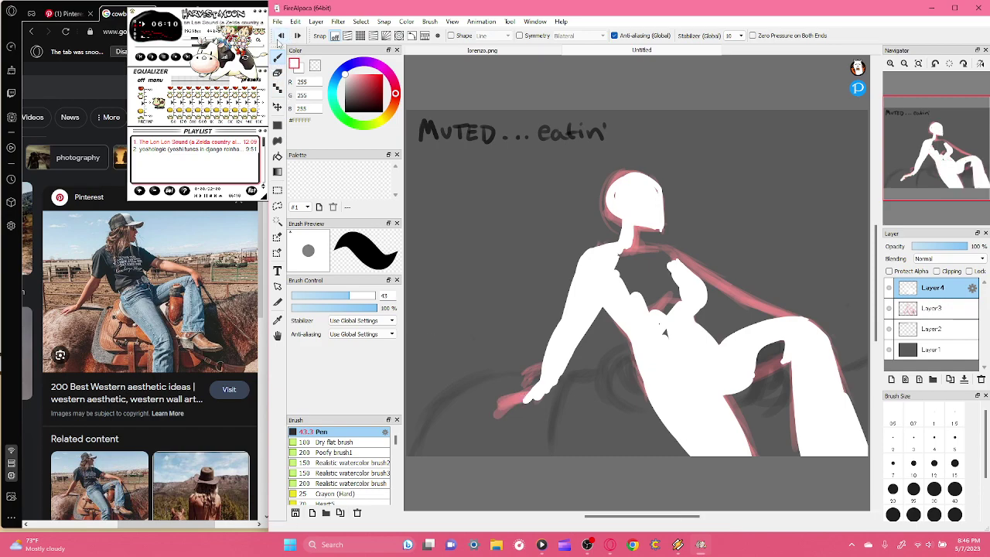
{"action": "mouse_move", "coordinate": [528, 391]}
{"action": "left_mouse_down"}
{"action": "mouse_move", "coordinate": [492, 405]}
{"action": "mouse_move", "coordinate": [522, 407]}
{"action": "mouse_move", "coordinate": [513, 423]}
{"action": "mouse_move", "coordinate": [546, 405]}
{"action": "mouse_move", "coordinate": [546, 397]}
{"action": "mouse_move", "coordinate": [518, 423]}
{"action": "mouse_move", "coordinate": [501, 413]}
{"action": "mouse_move", "coordinate": [483, 419]}
{"action": "mouse_move", "coordinate": [496, 422]}
{"action": "mouse_move", "coordinate": [488, 426]}
{"action": "left_mouse_up"}
- Fill the chest and neck gaps and paint the outstretched arm down to the knee in white
{"action": "mouse_move", "coordinate": [620, 270]}
{"action": "left_mouse_down"}
{"action": "mouse_move", "coordinate": [649, 298]}
{"action": "mouse_move", "coordinate": [615, 263]}
{"action": "mouse_move", "coordinate": [619, 273]}
{"action": "left_mouse_up"}
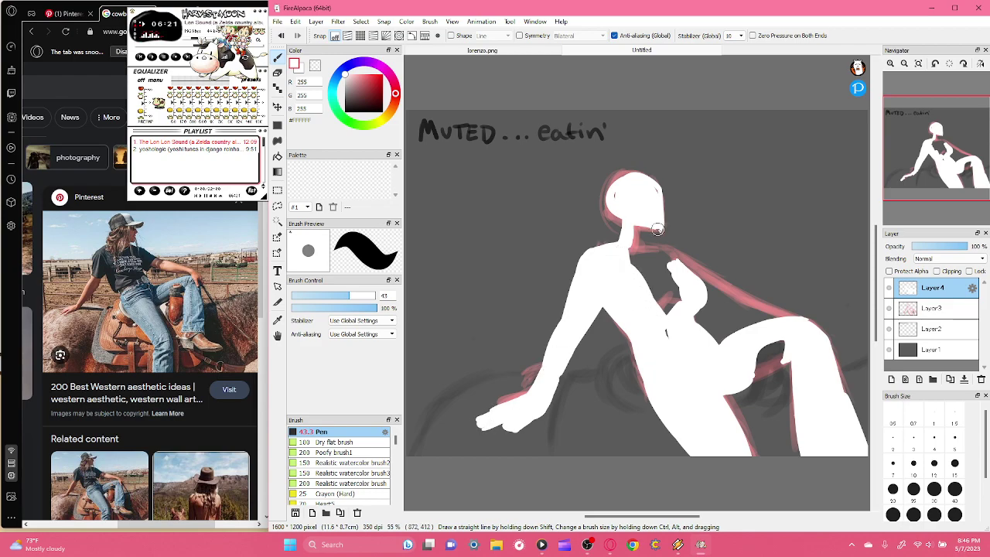
{"action": "mouse_move", "coordinate": [642, 229]}
{"action": "left_mouse_down"}
{"action": "mouse_move", "coordinate": [631, 259]}
{"action": "mouse_move", "coordinate": [657, 260]}
{"action": "mouse_move", "coordinate": [639, 248]}
{"action": "mouse_move", "coordinate": [686, 267]}
{"action": "mouse_move", "coordinate": [800, 331]}
{"action": "left_mouse_up"}
{"action": "mouse_move", "coordinate": [675, 250]}
{"action": "left_mouse_down"}
{"action": "mouse_move", "coordinate": [672, 287]}
{"action": "mouse_move", "coordinate": [680, 269]}
{"action": "mouse_move", "coordinate": [655, 255]}
{"action": "mouse_move", "coordinate": [649, 287]}
{"action": "left_mouse_up"}
- Trim the supporting arm and hand silhouette with the transparent color, and flip the canvas view with white reselected
{"action": "key", "text": "x"}
{"action": "mouse_move", "coordinate": [537, 384]}
{"action": "left_mouse_down"}
{"action": "mouse_move", "coordinate": [583, 248]}
{"action": "mouse_move", "coordinate": [562, 319]}
{"action": "mouse_move", "coordinate": [570, 285]}
{"action": "left_mouse_up"}
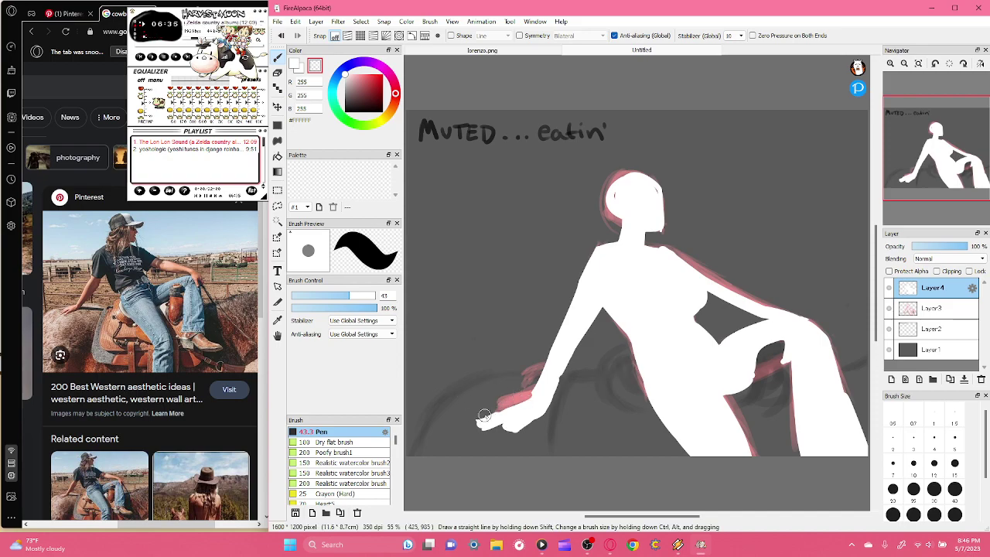
{"action": "left_click", "coordinate": [979, 64]}
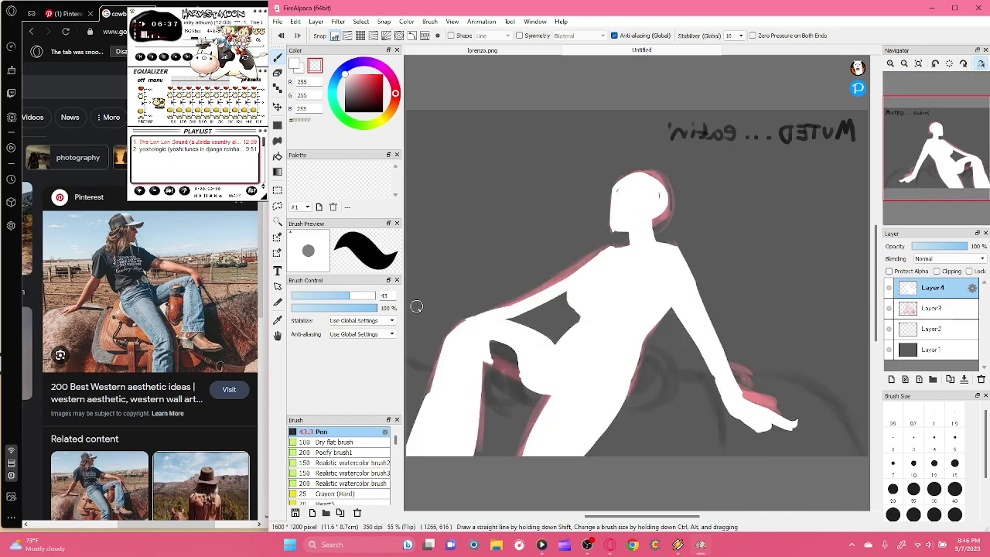
{"action": "left_click", "coordinate": [295, 65]}
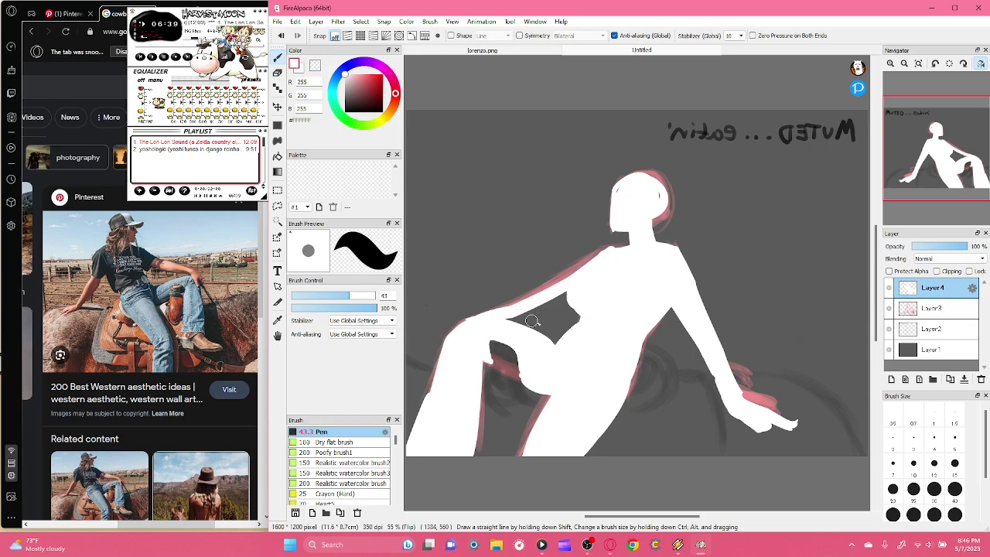
- Extend the white silhouette over the pink edges of both arms, and fill out the supporting hand with its fingers
{"action": "mouse_move", "coordinate": [516, 315]}
{"action": "left_mouse_down"}
{"action": "mouse_move", "coordinate": [587, 259]}
{"action": "mouse_move", "coordinate": [647, 248]}
{"action": "left_mouse_up"}
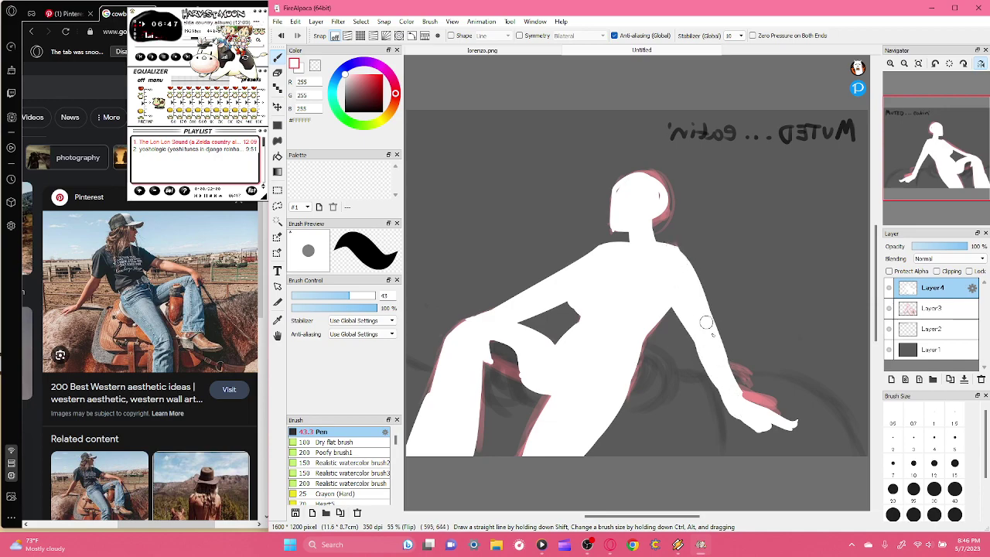
{"action": "mouse_move", "coordinate": [738, 395]}
{"action": "left_mouse_down"}
{"action": "mouse_move", "coordinate": [757, 414]}
{"action": "mouse_move", "coordinate": [781, 416]}
{"action": "left_mouse_up"}
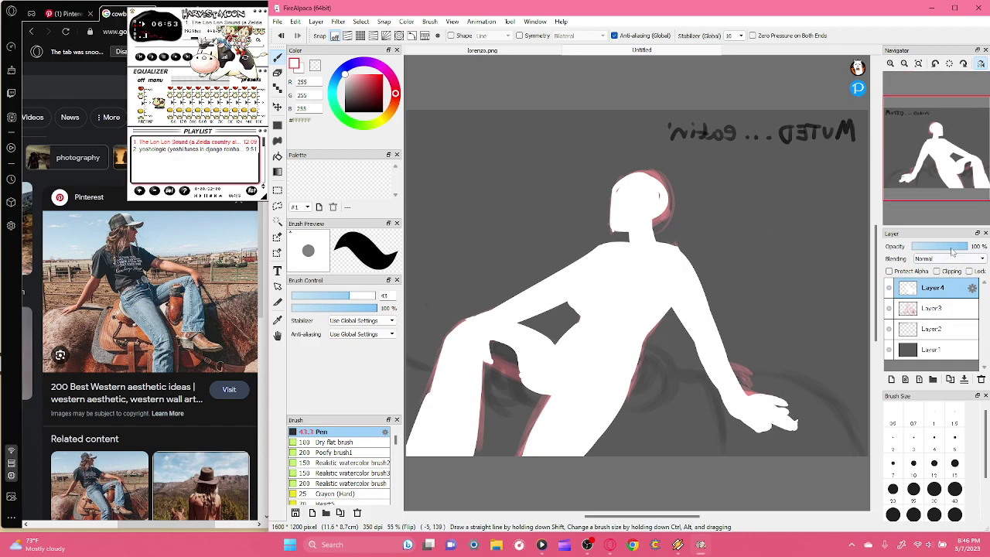
- Lower the opacity of the white silhouette layer, Layer4, to 48%
{"action": "left_click", "coordinate": [928, 308]}
{"action": "left_click", "coordinate": [888, 308]}
{"action": "left_click", "coordinate": [889, 308]}
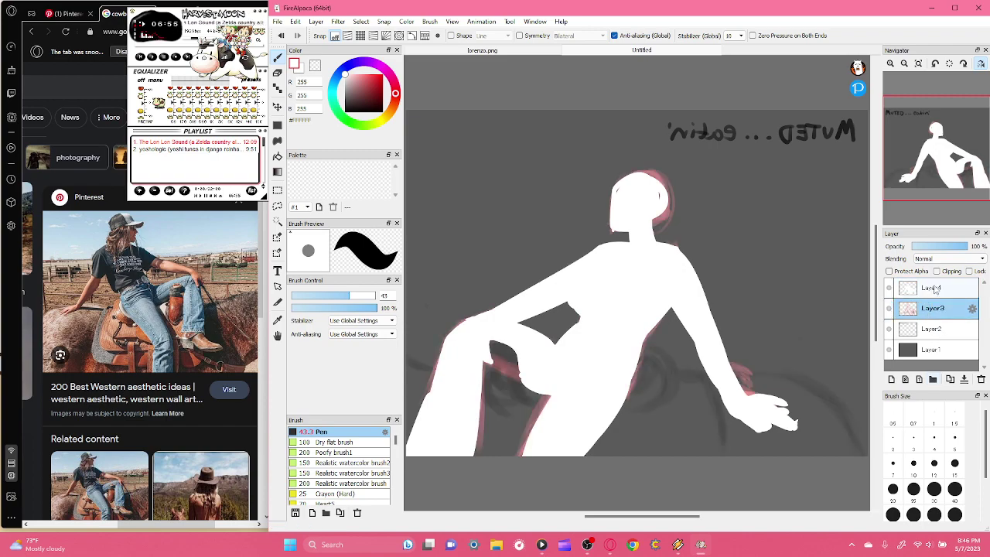
{"action": "left_click", "coordinate": [934, 287]}
{"action": "left_click", "coordinate": [942, 247]}
{"action": "left_click_drag", "start_coordinate": [942, 246], "coordinate": [940, 247]}
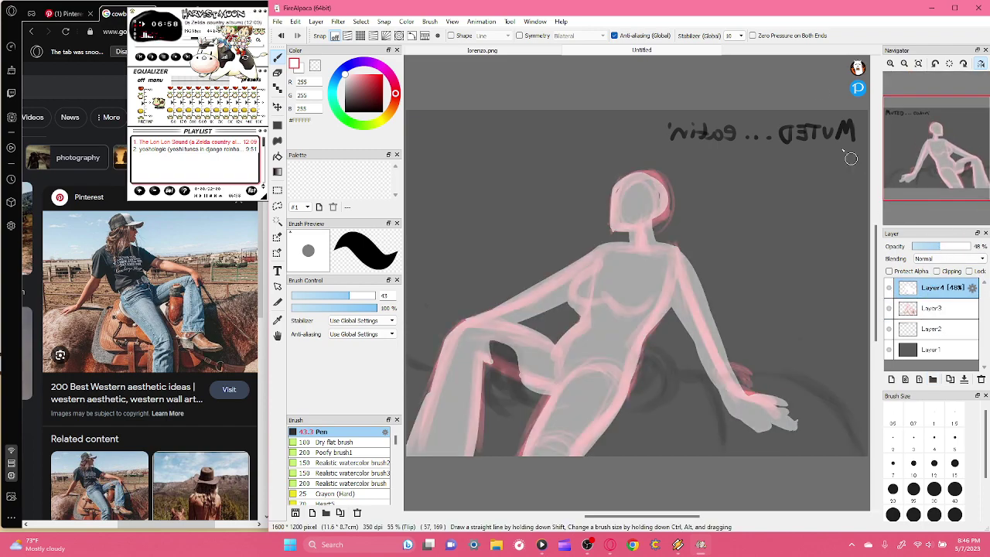
- Add a new layer above the silhouette, unflip the canvas view, and set up the Pencil brush in black at size 8.9
{"action": "left_click", "coordinate": [892, 380]}
{"action": "left_click", "coordinate": [890, 64]}
{"action": "left_click_drag", "start_coordinate": [937, 132], "coordinate": [938, 143]}
{"action": "left_click", "coordinate": [980, 63]}
{"action": "left_click", "coordinate": [891, 63]}
{"action": "left_click_drag", "start_coordinate": [360, 96], "coordinate": [343, 114]}
{"action": "mouse_move", "coordinate": [323, 296]}
{"action": "left_mouse_down"}
{"action": "mouse_move", "coordinate": [294, 296]}
{"action": "mouse_move", "coordinate": [308, 297]}
{"action": "left_mouse_up"}
{"action": "left_click_drag", "start_coordinate": [395, 440], "coordinate": [399, 457]}
{"action": "left_click", "coordinate": [369, 450]}
{"action": "left_click_drag", "start_coordinate": [312, 290], "coordinate": [307, 296]}
- Draw the side-view eye near the front of the face with the Pencil at size 5
{"action": "mouse_move", "coordinate": [887, 107]}
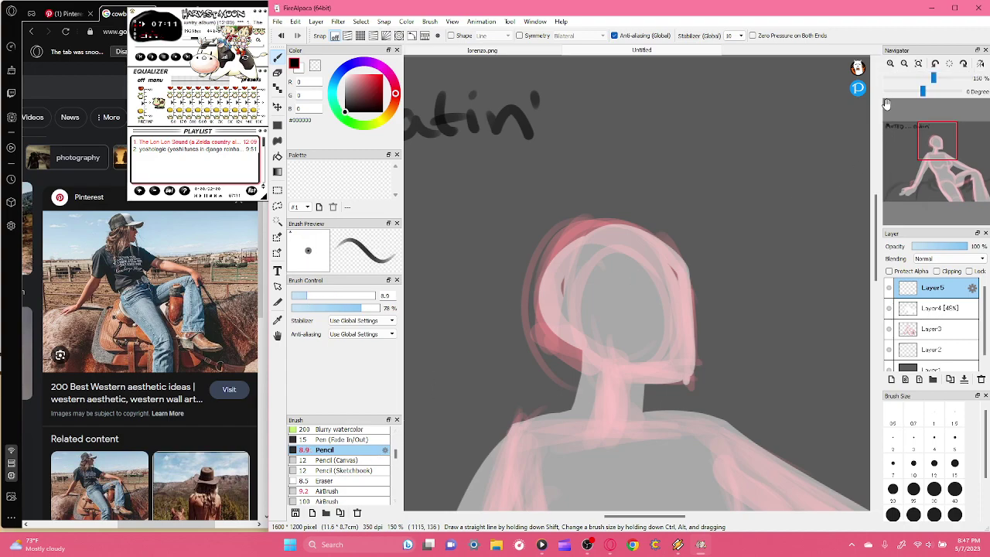
{"action": "left_click", "coordinate": [890, 63]}
{"action": "left_click_drag", "start_coordinate": [934, 142], "coordinate": [940, 143]}
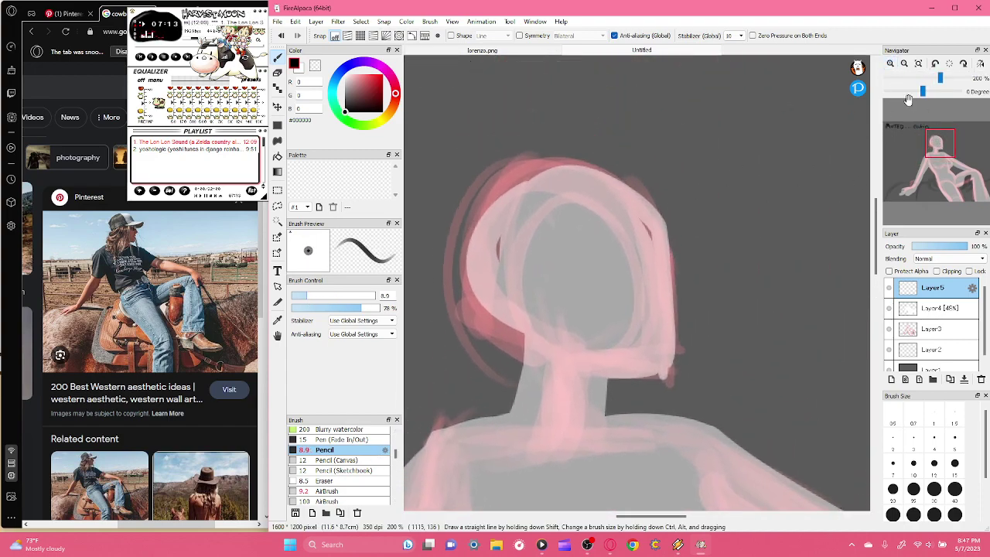
{"action": "left_click", "coordinate": [890, 64]}
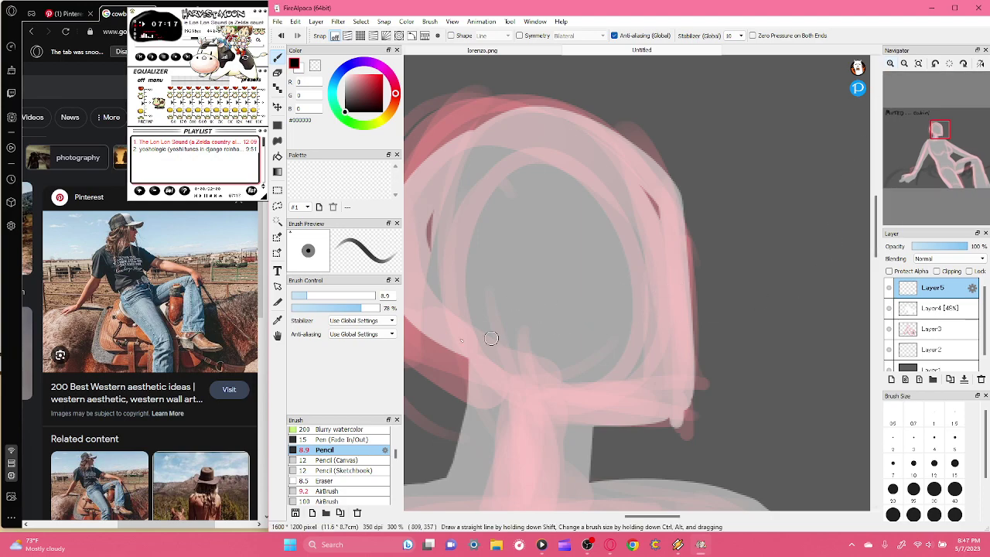
{"action": "left_click_drag", "start_coordinate": [302, 298], "coordinate": [297, 298]}
{"action": "mouse_move", "coordinate": [655, 271]}
{"action": "left_mouse_down"}
{"action": "mouse_move", "coordinate": [650, 286]}
{"action": "mouse_move", "coordinate": [651, 267]}
{"action": "mouse_move", "coordinate": [641, 263]}
{"action": "mouse_move", "coordinate": [671, 268]}
{"action": "mouse_move", "coordinate": [646, 280]}
{"action": "mouse_move", "coordinate": [610, 272]}
{"action": "mouse_move", "coordinate": [648, 289]}
{"action": "mouse_move", "coordinate": [628, 288]}
{"action": "left_mouse_up"}
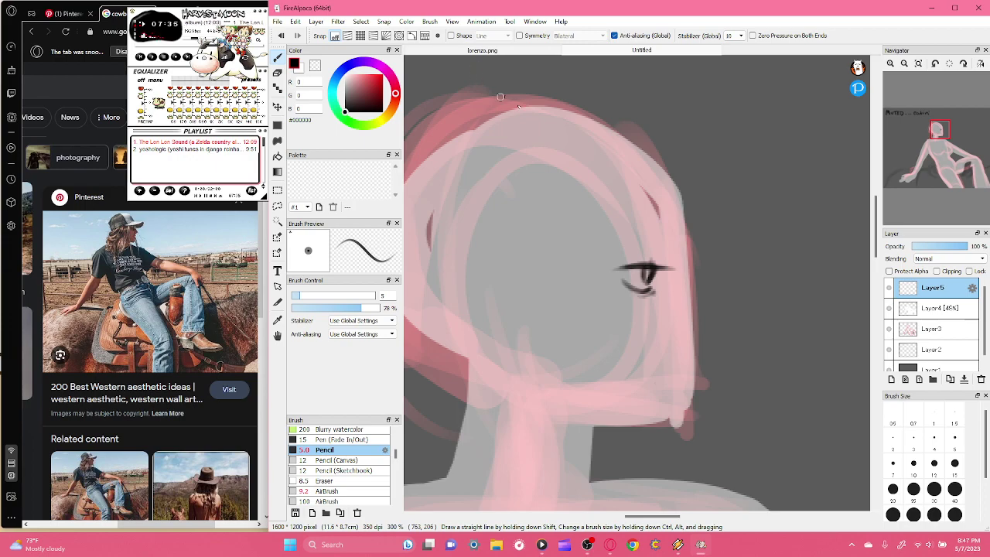
{"action": "mouse_move", "coordinate": [661, 192]}
{"action": "left_mouse_down"}
{"action": "mouse_move", "coordinate": [677, 239]}
{"action": "mouse_move", "coordinate": [666, 289]}
{"action": "mouse_move", "coordinate": [692, 344]}
{"action": "mouse_move", "coordinate": [685, 323]}
{"action": "mouse_move", "coordinate": [683, 359]}
{"action": "mouse_move", "coordinate": [691, 356]}
{"action": "mouse_move", "coordinate": [667, 365]}
{"action": "left_mouse_up"}
{"action": "left_click", "coordinate": [281, 36]}
{"action": "left_click", "coordinate": [281, 36]}
{"action": "left_click", "coordinate": [281, 36]}
{"action": "left_click", "coordinate": [281, 36]}
{"action": "left_click", "coordinate": [281, 36]}
{"action": "left_click", "coordinate": [281, 37]}
- Draw the face profile from forehead through nose, lips and chin to the jaw, and erase and redraw the eye
{"action": "mouse_move", "coordinate": [668, 265]}
{"action": "left_mouse_down"}
{"action": "mouse_move", "coordinate": [698, 349]}
{"action": "mouse_move", "coordinate": [695, 334]}
{"action": "mouse_move", "coordinate": [683, 358]}
{"action": "mouse_move", "coordinate": [694, 347]}
{"action": "mouse_move", "coordinate": [668, 361]}
{"action": "mouse_move", "coordinate": [644, 346]}
{"action": "mouse_move", "coordinate": [647, 335]}
{"action": "mouse_move", "coordinate": [678, 373]}
{"action": "mouse_move", "coordinate": [643, 390]}
{"action": "mouse_move", "coordinate": [673, 391]}
{"action": "mouse_move", "coordinate": [645, 391]}
{"action": "mouse_move", "coordinate": [669, 393]}
{"action": "mouse_move", "coordinate": [657, 426]}
{"action": "mouse_move", "coordinate": [560, 419]}
{"action": "left_mouse_up"}
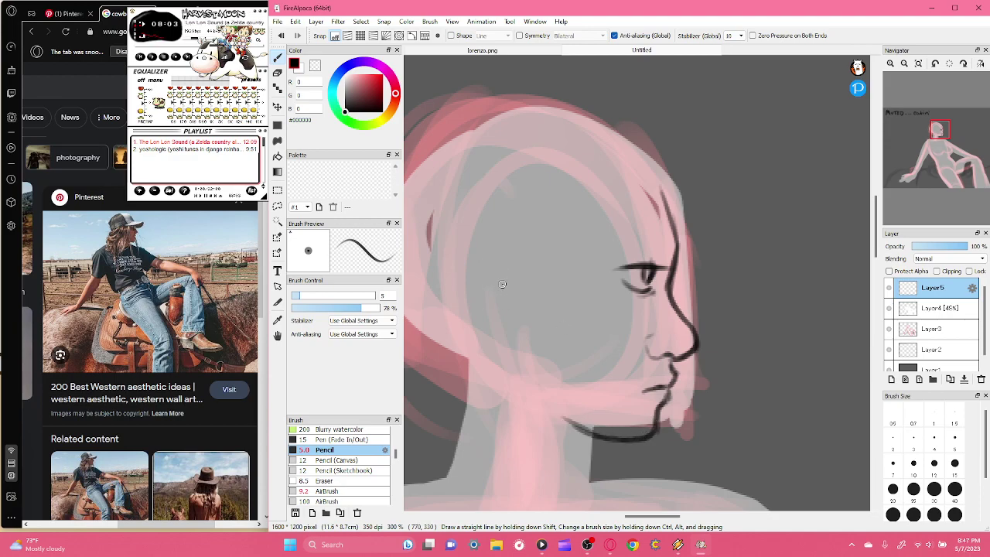
{"action": "left_click", "coordinate": [315, 65]}
{"action": "mouse_move", "coordinate": [623, 283]}
{"action": "left_mouse_down"}
{"action": "mouse_move", "coordinate": [655, 266]}
{"action": "mouse_move", "coordinate": [647, 302]}
{"action": "mouse_move", "coordinate": [647, 289]}
{"action": "left_mouse_up"}
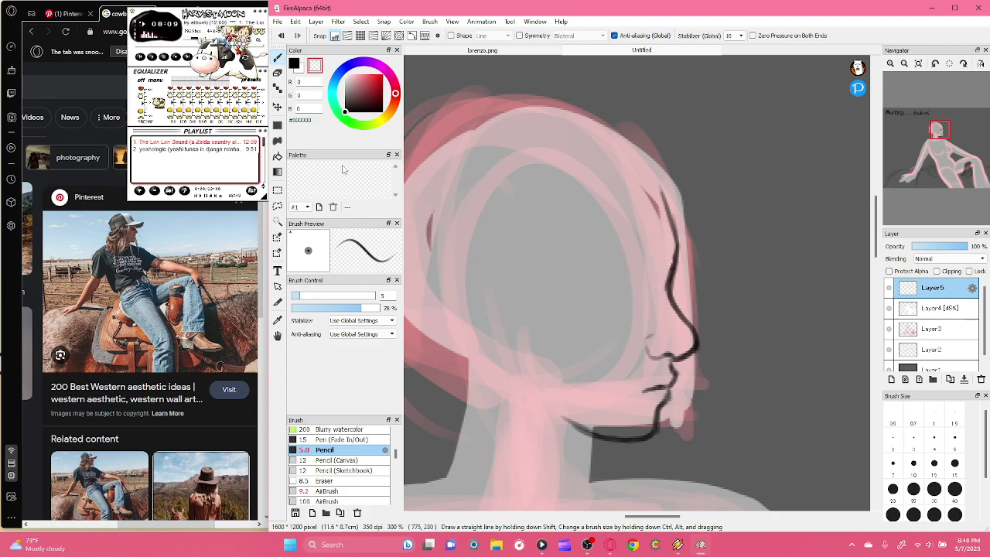
{"action": "left_click", "coordinate": [293, 64]}
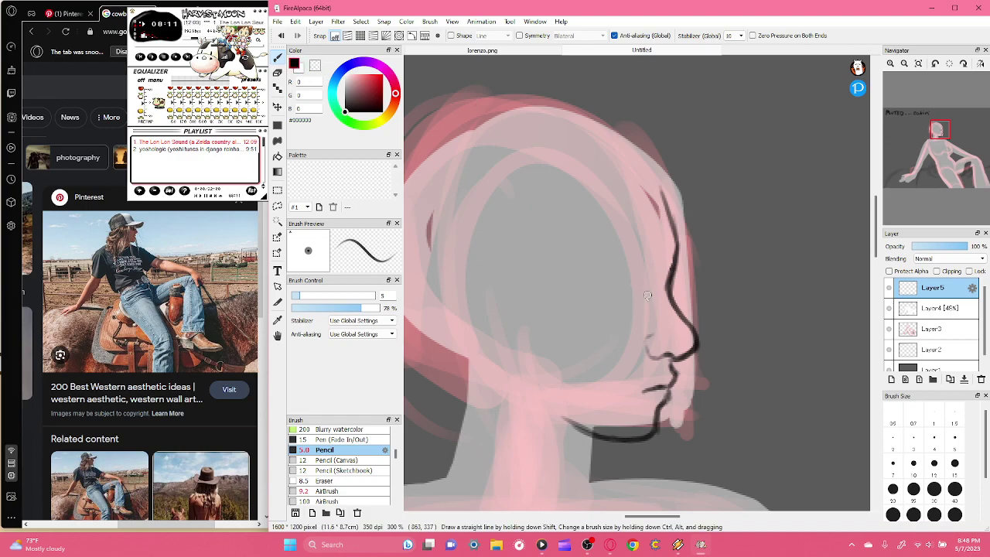
{"action": "mouse_move", "coordinate": [625, 282]}
{"action": "left_mouse_down"}
{"action": "mouse_move", "coordinate": [662, 285]}
{"action": "mouse_move", "coordinate": [639, 286]}
{"action": "mouse_move", "coordinate": [640, 296]}
{"action": "mouse_move", "coordinate": [633, 283]}
{"action": "mouse_move", "coordinate": [625, 301]}
{"action": "mouse_move", "coordinate": [639, 303]}
{"action": "left_mouse_up"}
- Erase the mouth, chin and jaw with the transparent color, and redraw them in black with the Pencil at size 4.7
{"action": "left_click_drag", "start_coordinate": [941, 140], "coordinate": [942, 133]}
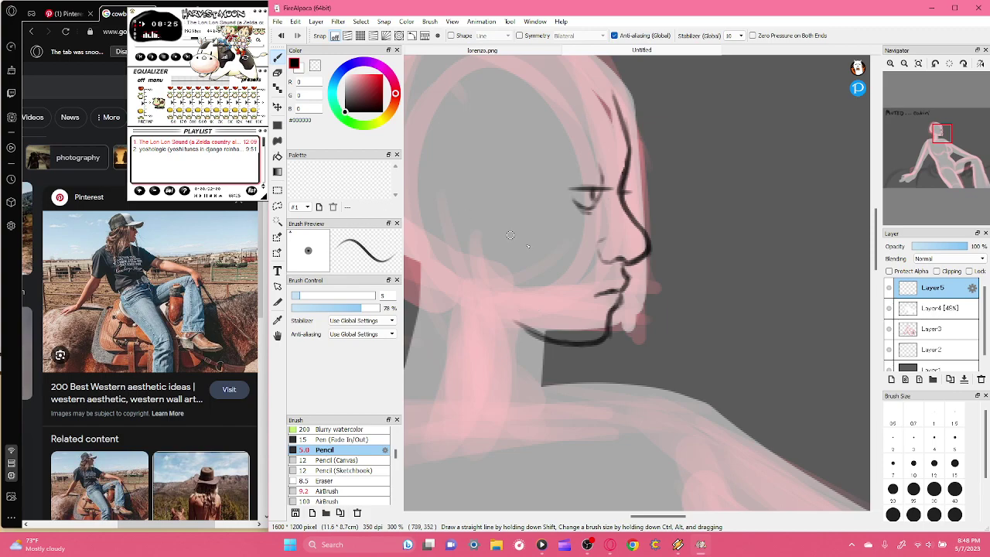
{"action": "left_click", "coordinate": [313, 66]}
{"action": "mouse_move", "coordinate": [610, 289]}
{"action": "left_mouse_down"}
{"action": "mouse_move", "coordinate": [630, 285]}
{"action": "mouse_move", "coordinate": [619, 284]}
{"action": "mouse_move", "coordinate": [601, 340]}
{"action": "mouse_move", "coordinate": [532, 334]}
{"action": "left_mouse_up"}
{"action": "left_click", "coordinate": [324, 295]}
{"action": "left_click", "coordinate": [294, 64]}
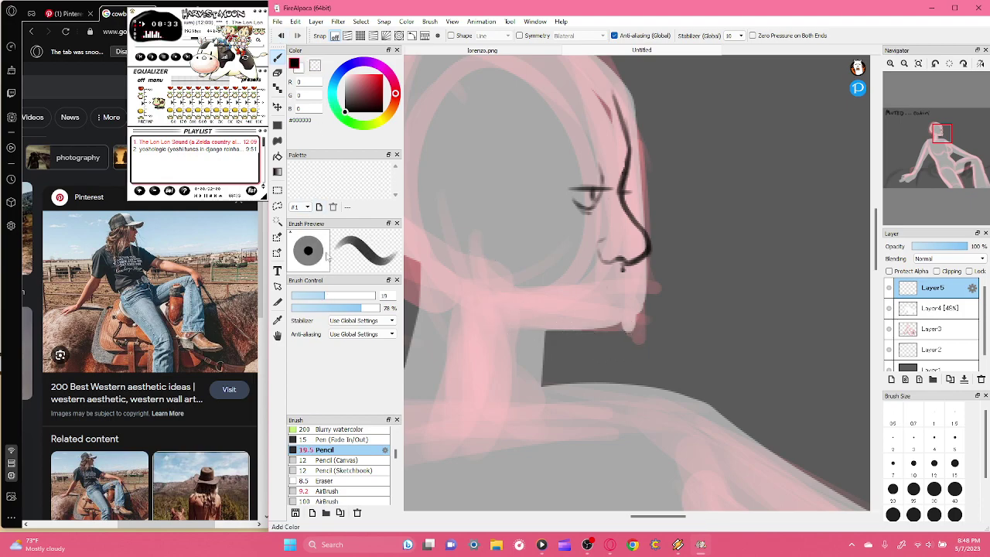
{"action": "left_click", "coordinate": [308, 296]}
{"action": "left_click", "coordinate": [299, 295]}
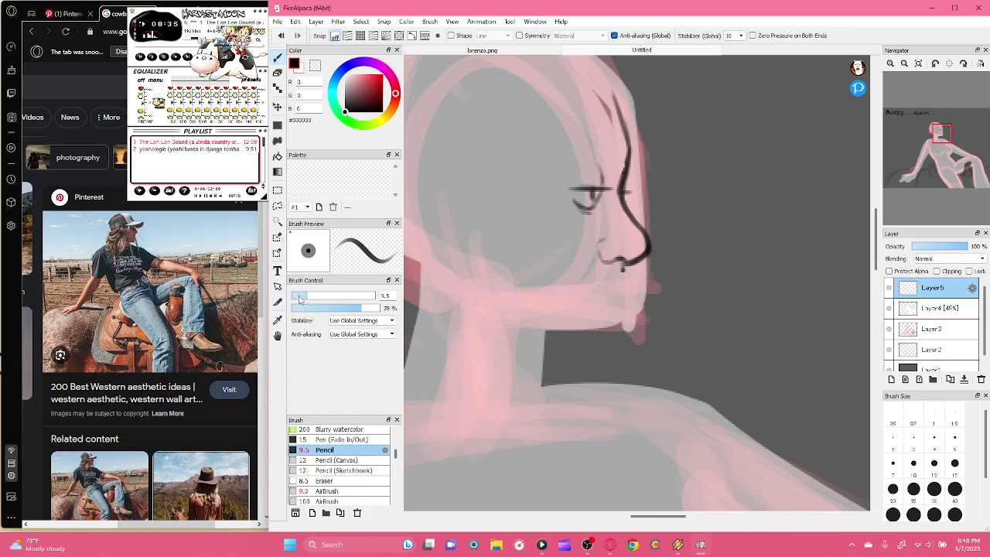
{"action": "left_click_drag", "start_coordinate": [623, 260], "coordinate": [625, 289]}
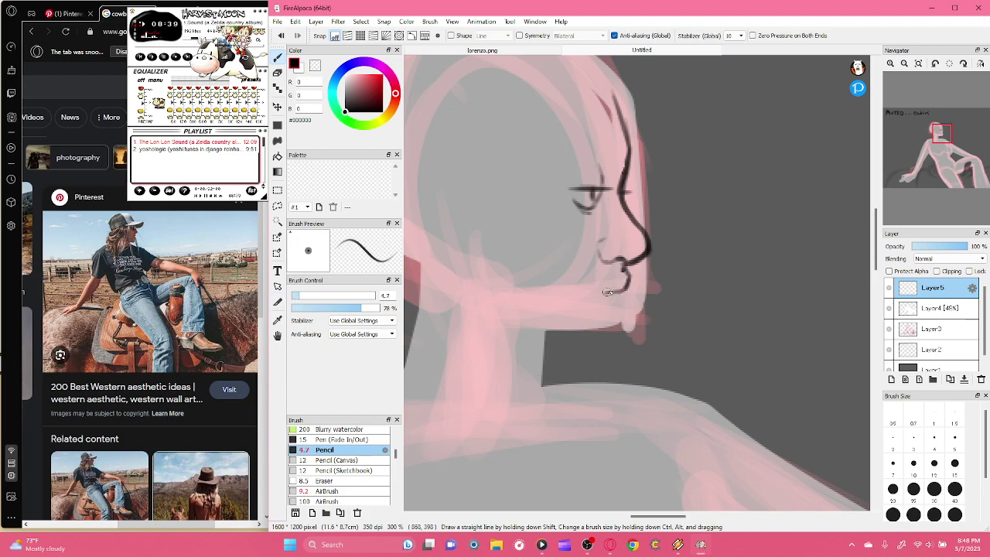
{"action": "mouse_move", "coordinate": [594, 295]}
{"action": "left_mouse_down"}
{"action": "mouse_move", "coordinate": [616, 294]}
{"action": "mouse_move", "coordinate": [614, 311]}
{"action": "mouse_move", "coordinate": [603, 337]}
{"action": "mouse_move", "coordinate": [580, 346]}
{"action": "mouse_move", "coordinate": [512, 324]}
{"action": "left_mouse_up"}
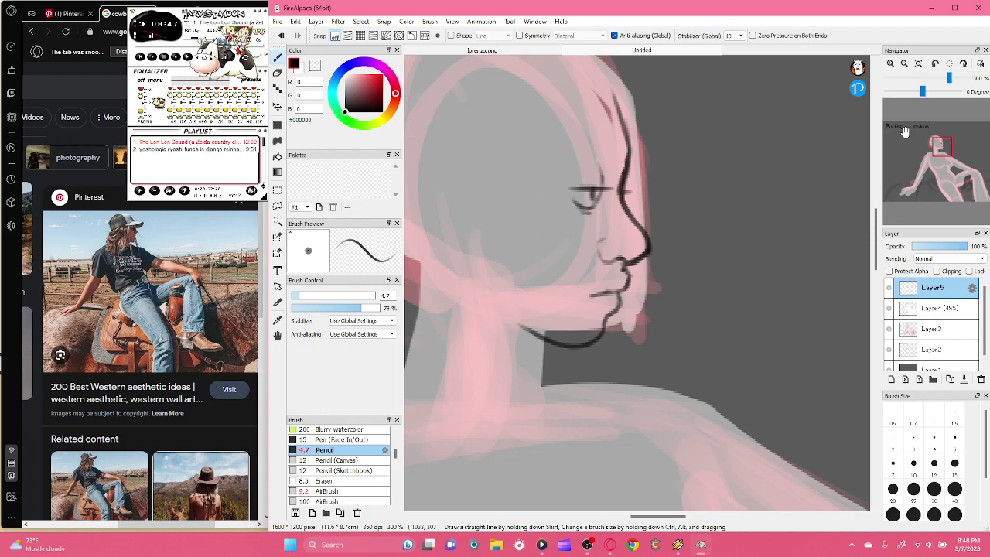
- Draw a thick arched eyebrow above the eye and refine the lines beneath the eye
{"action": "left_click_drag", "start_coordinate": [943, 148], "coordinate": [934, 144]}
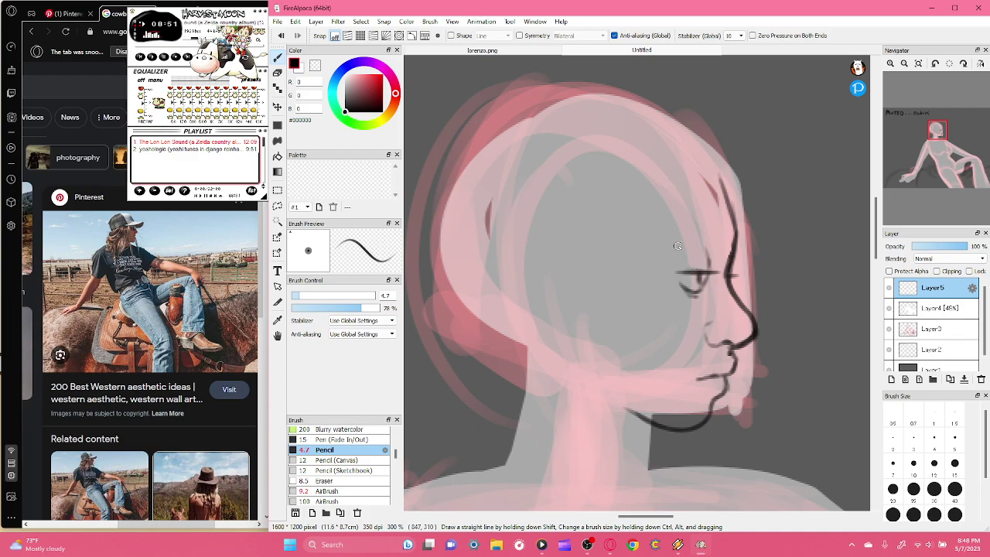
{"action": "mouse_move", "coordinate": [675, 238]}
{"action": "left_mouse_down"}
{"action": "mouse_move", "coordinate": [707, 232]}
{"action": "mouse_move", "coordinate": [720, 246]}
{"action": "mouse_move", "coordinate": [685, 232]}
{"action": "mouse_move", "coordinate": [661, 248]}
{"action": "mouse_move", "coordinate": [700, 229]}
{"action": "mouse_move", "coordinate": [723, 246]}
{"action": "mouse_move", "coordinate": [701, 231]}
{"action": "mouse_move", "coordinate": [661, 249]}
{"action": "mouse_move", "coordinate": [677, 238]}
{"action": "left_mouse_up"}
{"action": "mouse_move", "coordinate": [702, 277]}
{"action": "left_mouse_down"}
{"action": "mouse_move", "coordinate": [704, 288]}
{"action": "mouse_move", "coordinate": [686, 293]}
{"action": "mouse_move", "coordinate": [712, 294]}
{"action": "left_mouse_up"}
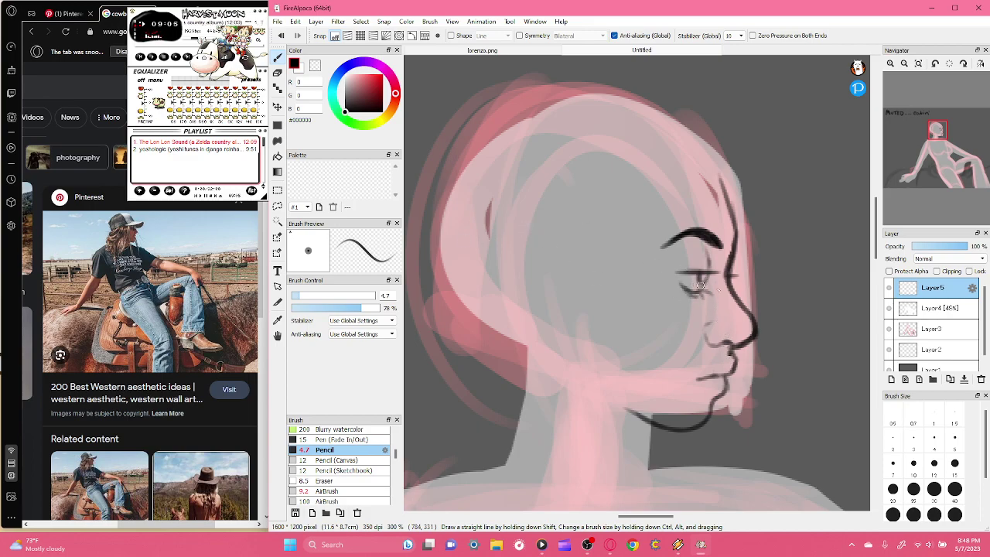
- Lower Layer4's opacity to 18% and make Layer5 the active layer again
{"action": "left_click", "coordinate": [919, 310]}
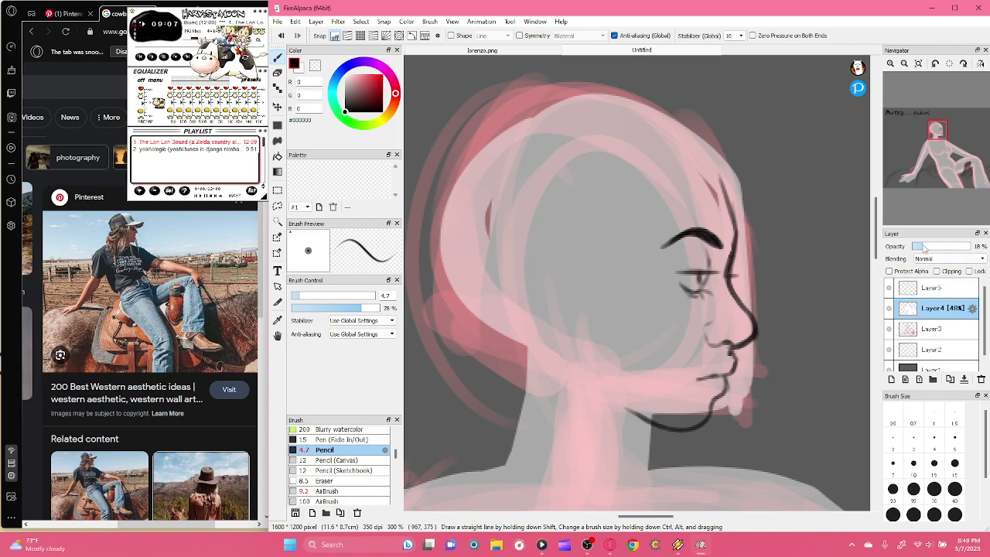
{"action": "left_click", "coordinate": [923, 246]}
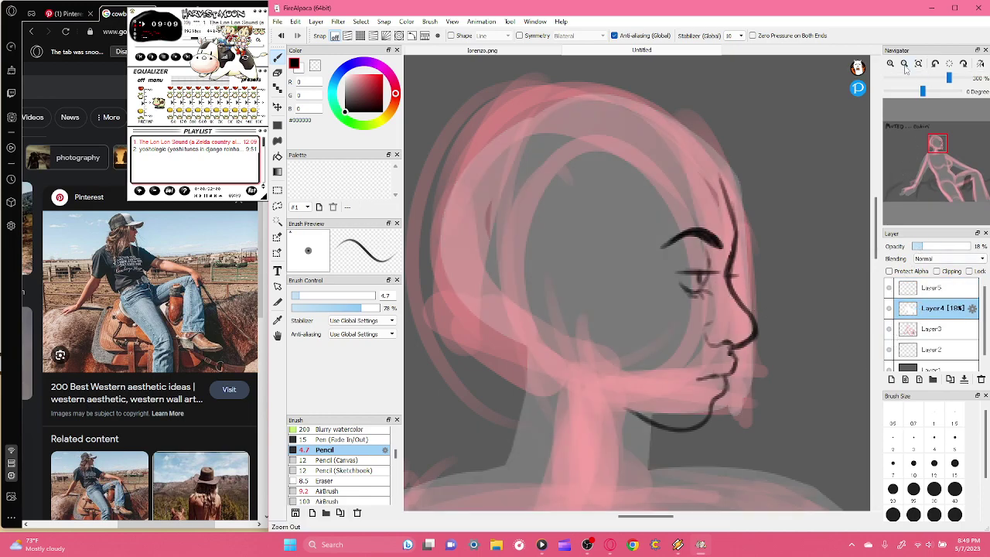
{"action": "left_click", "coordinate": [904, 64]}
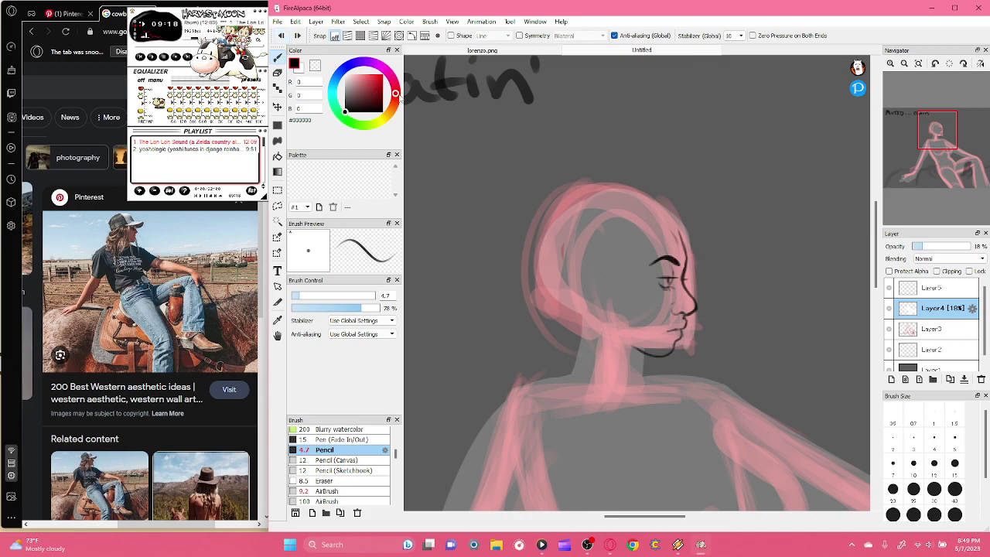
{"action": "left_click", "coordinate": [911, 296]}
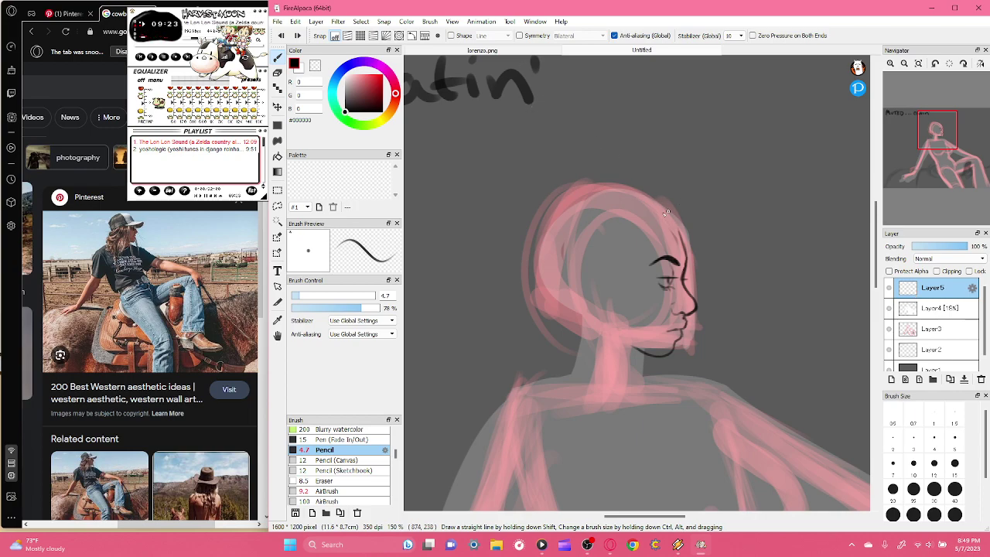
- Draw the ear's outer curve and continue it down into the back of the jaw in black
{"action": "scroll", "coordinate": [630, 221], "scroll_direction": "up", "scroll_amount": 1}
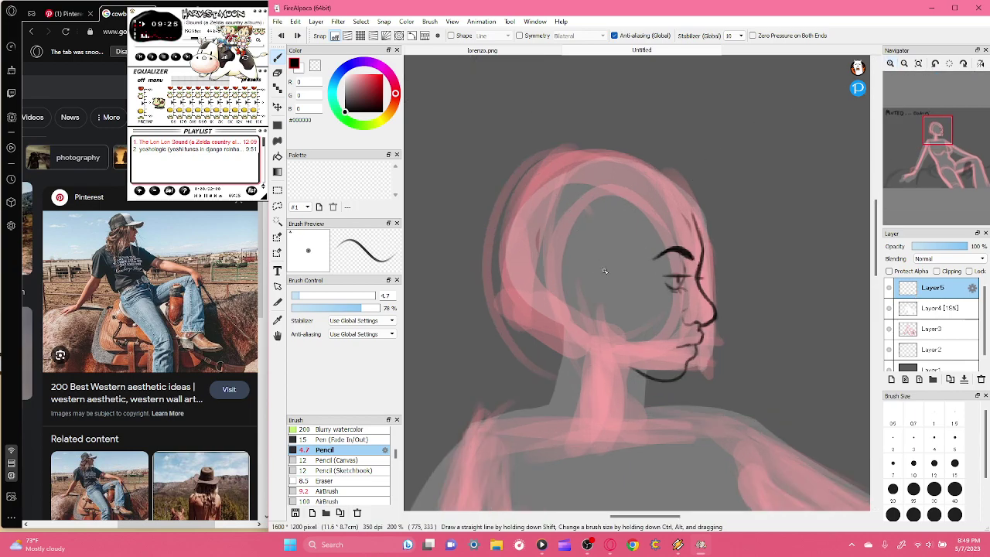
{"action": "mouse_move", "coordinate": [581, 263]}
{"action": "left_mouse_down"}
{"action": "mouse_move", "coordinate": [567, 270]}
{"action": "mouse_move", "coordinate": [566, 297]}
{"action": "left_mouse_up"}
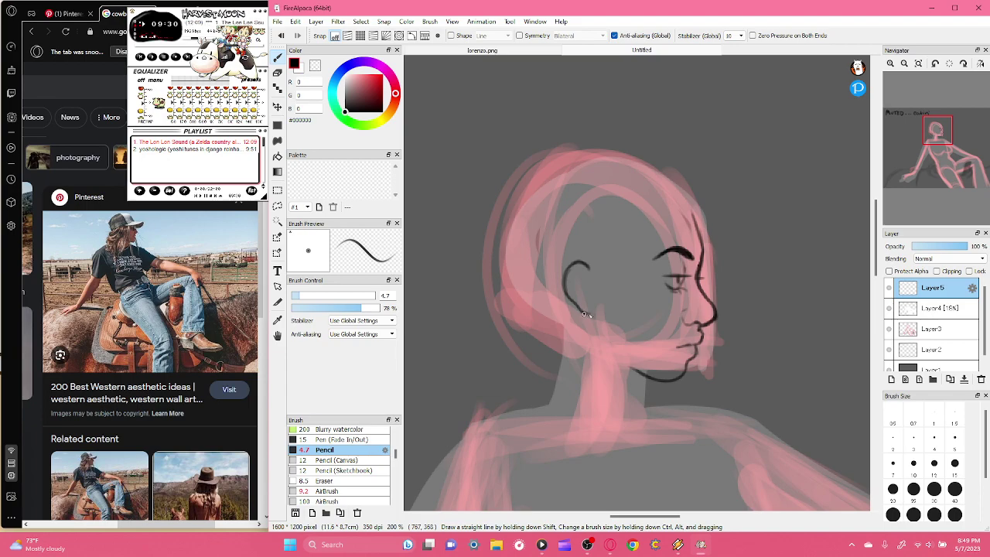
{"action": "left_click_drag", "start_coordinate": [593, 330], "coordinate": [620, 359]}
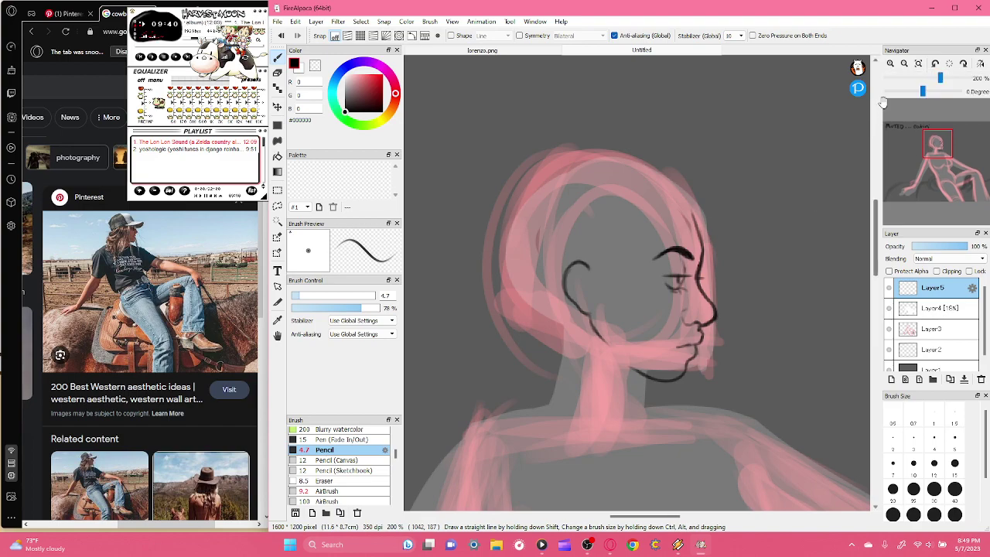
{"action": "left_click", "coordinate": [315, 66]}
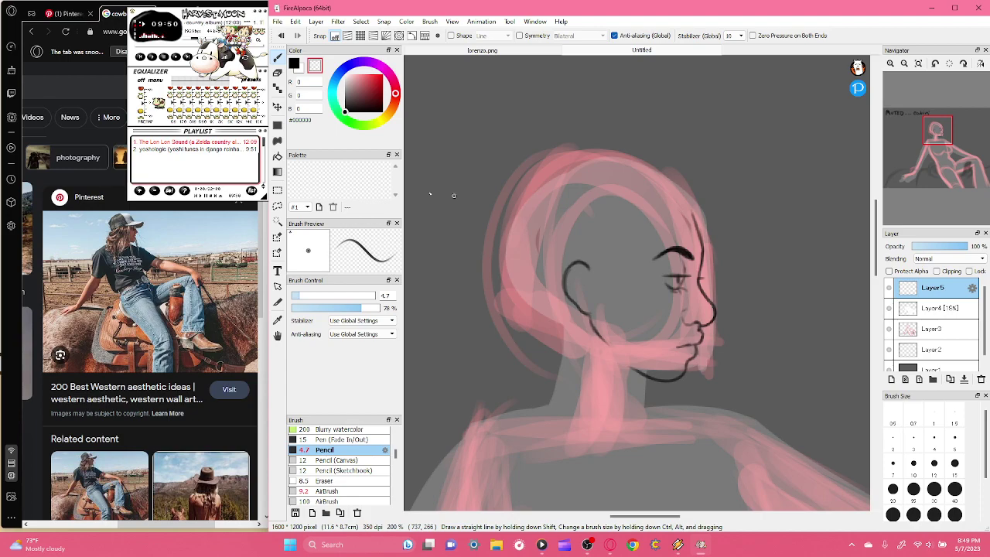
{"action": "left_click", "coordinate": [296, 63]}
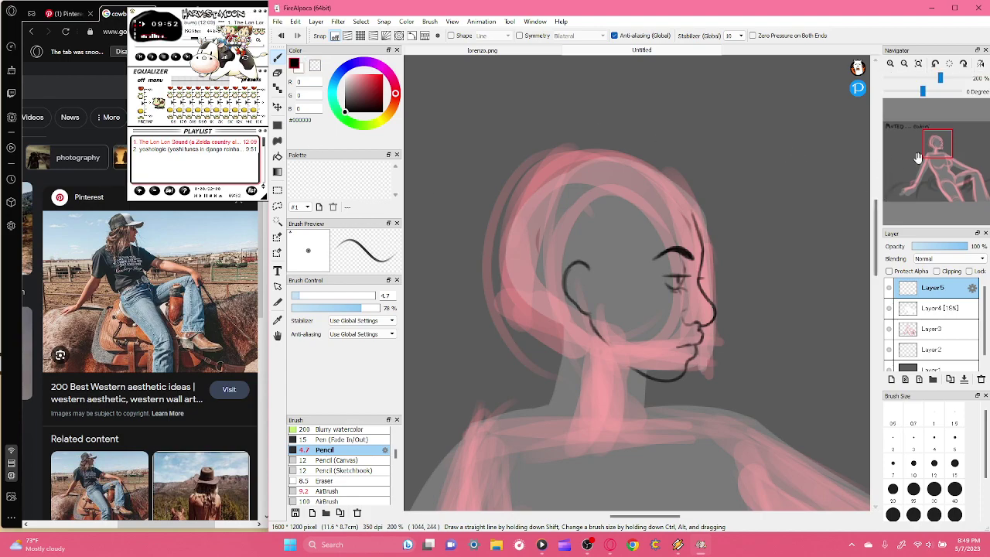
- Shape the upper lip and draw the earlobe and inner folds of the ear
{"action": "left_click", "coordinate": [891, 63]}
{"action": "left_click", "coordinate": [891, 64]}
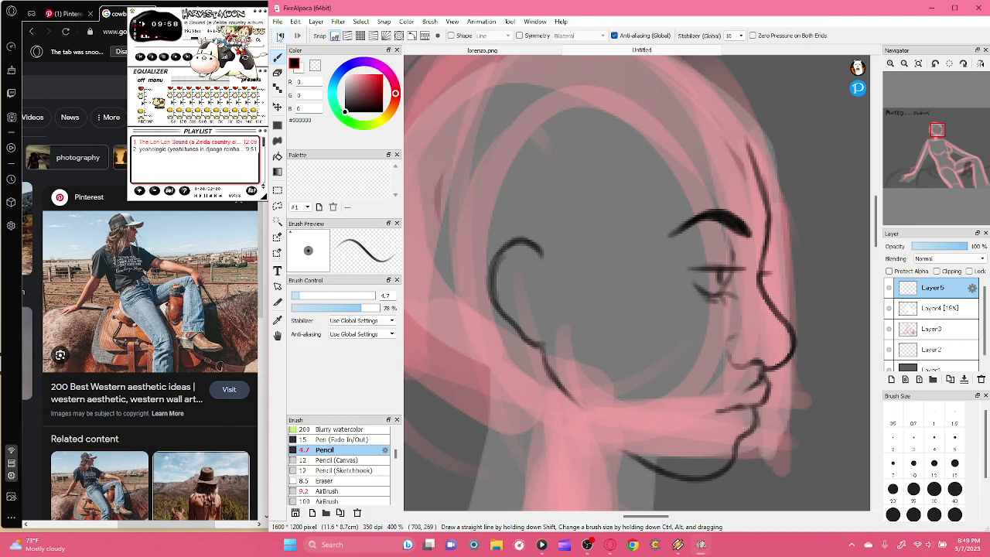
{"action": "left_click_drag", "start_coordinate": [726, 407], "coordinate": [762, 387]}
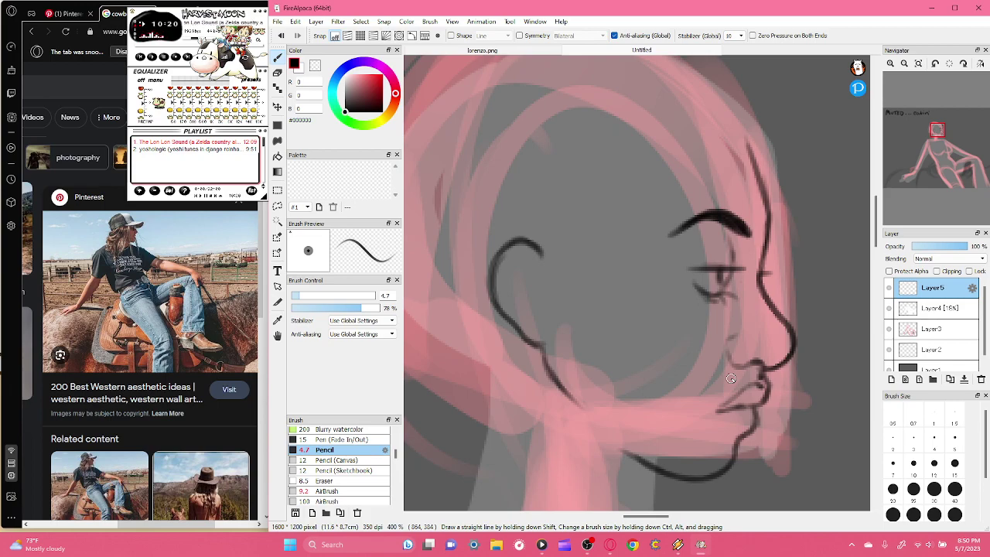
{"action": "left_click", "coordinate": [904, 64]}
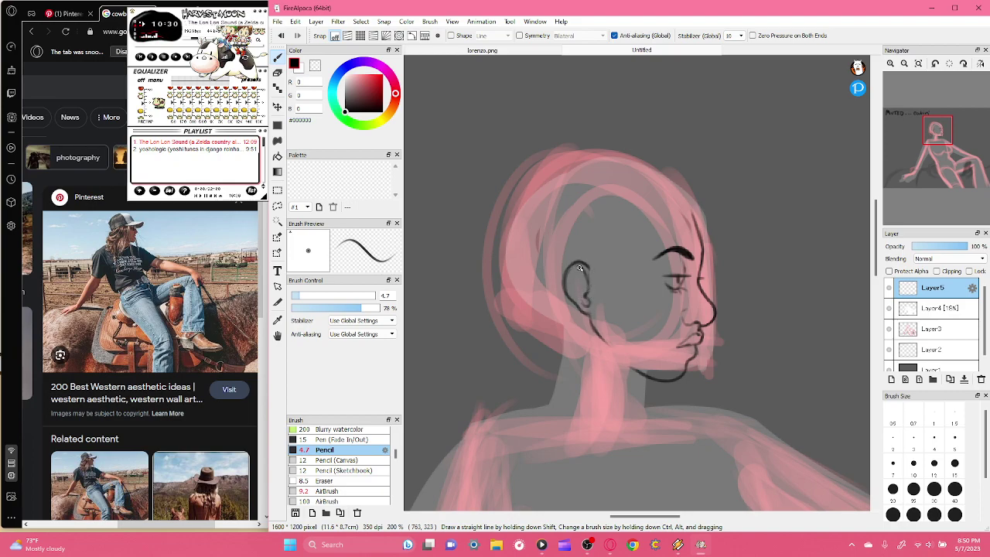
{"action": "left_click_drag", "start_coordinate": [572, 271], "coordinate": [576, 290]}
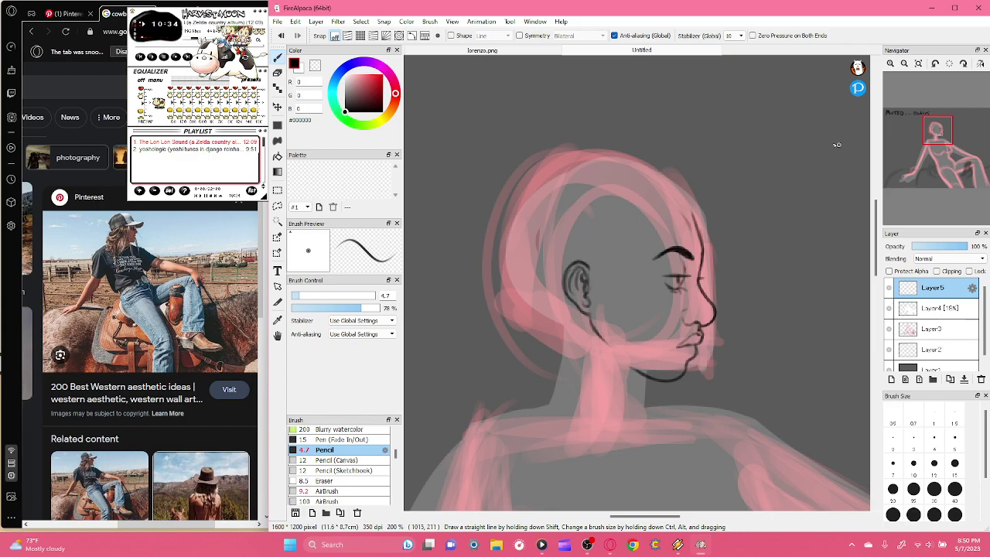
- Draw the front and back lines of the neck from the jaw and ear down toward the shoulders
{"action": "left_click_drag", "start_coordinate": [938, 146], "coordinate": [934, 168]}
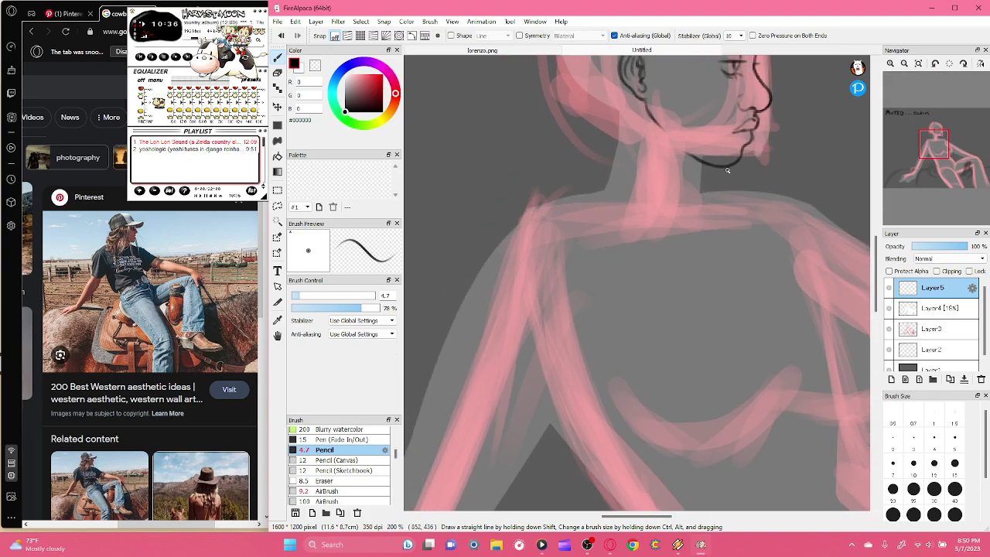
{"action": "left_click_drag", "start_coordinate": [711, 167], "coordinate": [694, 210]}
{"action": "mouse_move", "coordinate": [613, 187]}
{"action": "left_mouse_down"}
{"action": "mouse_move", "coordinate": [629, 151]}
{"action": "mouse_move", "coordinate": [625, 117]}
{"action": "left_mouse_up"}
{"action": "left_click", "coordinate": [918, 64]}
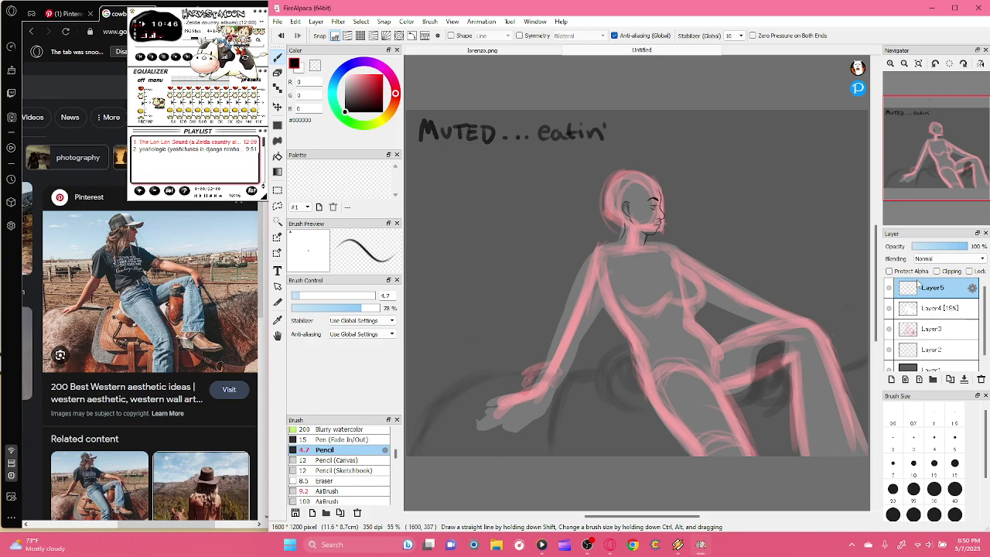
- Select the pink sketch layer, Layer3, and hide the white silhouette on Layer4
{"action": "left_click", "coordinate": [920, 328]}
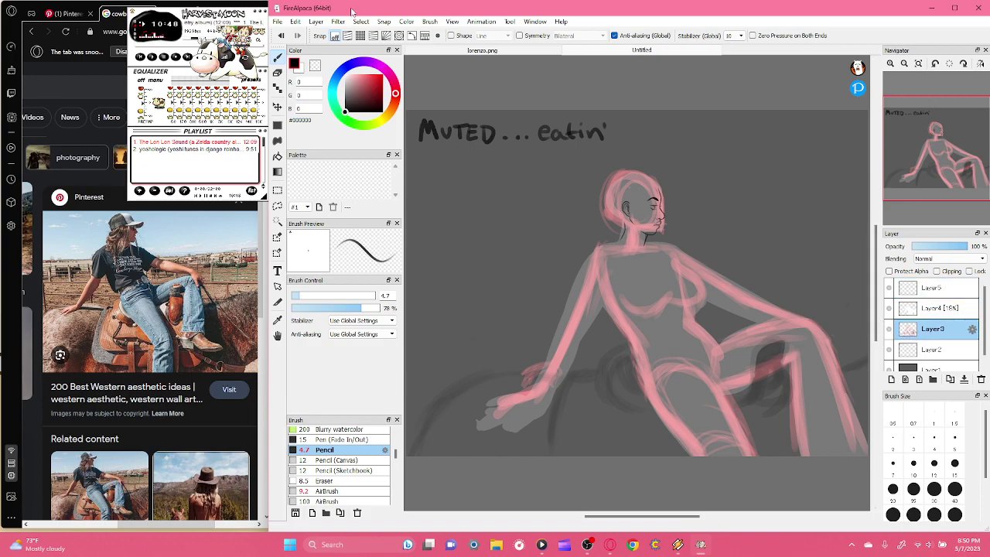
{"action": "left_click", "coordinate": [890, 309]}
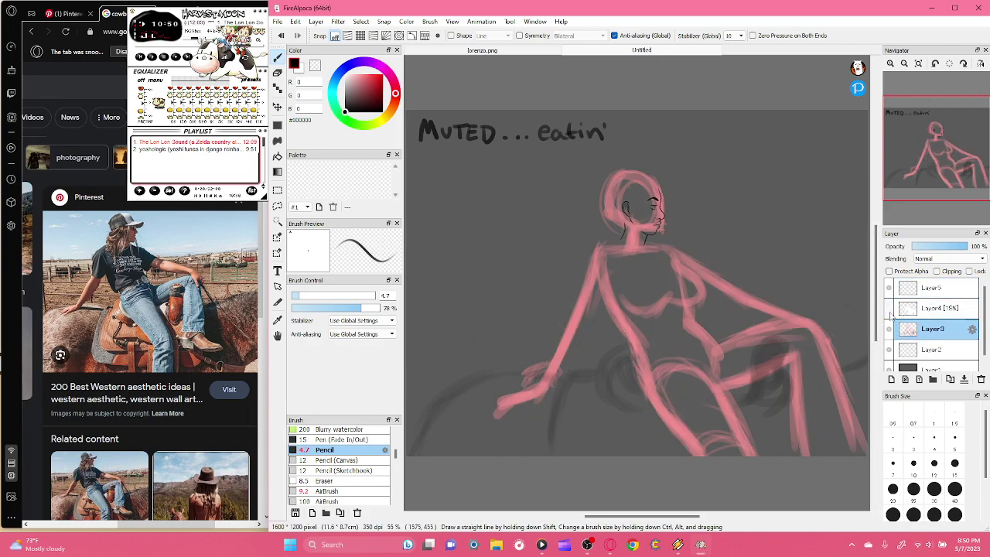
- Delete the white silhouette layer, Layer4
{"action": "left_click", "coordinate": [913, 309]}
{"action": "right_click", "coordinate": [909, 296]}
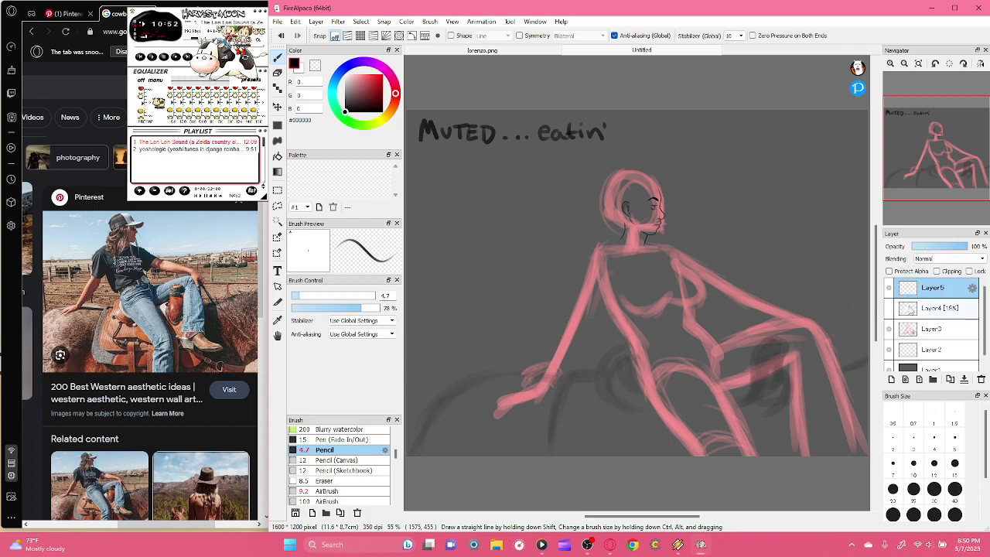
{"action": "left_click", "coordinate": [909, 290]}
{"action": "left_click", "coordinate": [900, 308]}
{"action": "right_click", "coordinate": [902, 310]}
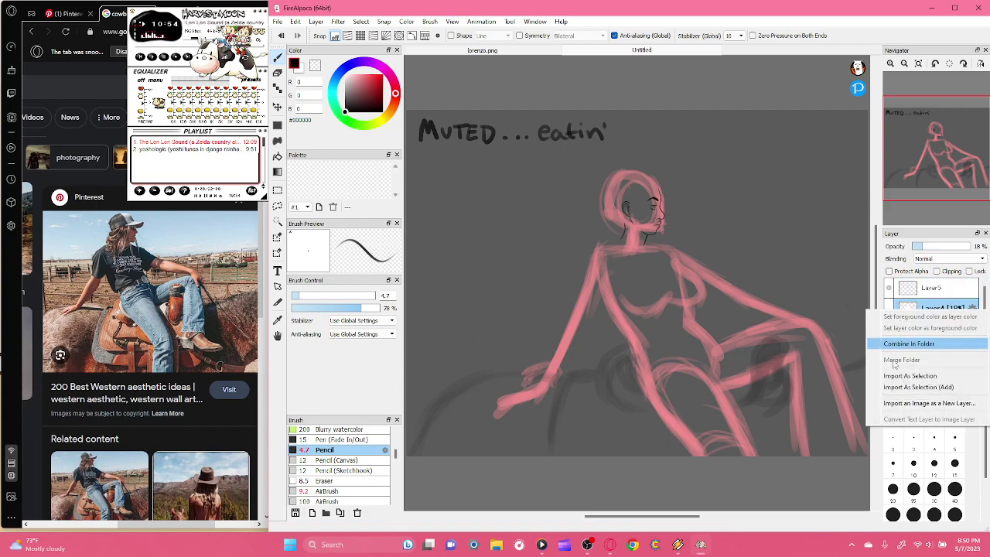
{"action": "key", "text": "Escape"}
{"action": "left_click", "coordinate": [889, 308]}
{"action": "right_click", "coordinate": [910, 307]}
{"action": "key", "text": "Escape"}
{"action": "left_click", "coordinate": [979, 379]}
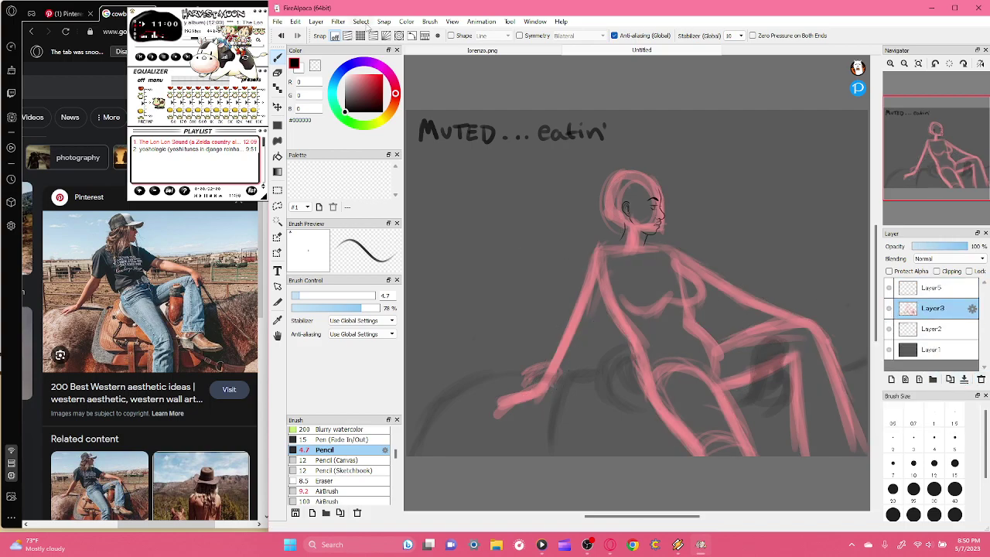
- Transform the pink figure sketch on Layer3, making it slightly narrower and shorter and adjusting its position and tilt
{"action": "left_click", "coordinate": [360, 20]}
{"action": "left_click", "coordinate": [402, 165]}
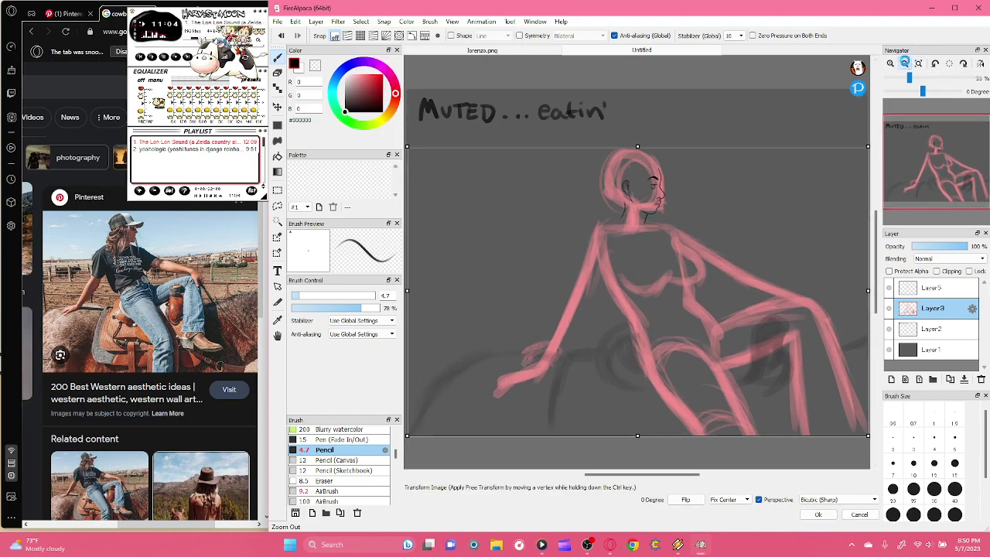
{"action": "left_click", "coordinate": [904, 63]}
{"action": "left_click_drag", "start_coordinate": [843, 159], "coordinate": [829, 166]}
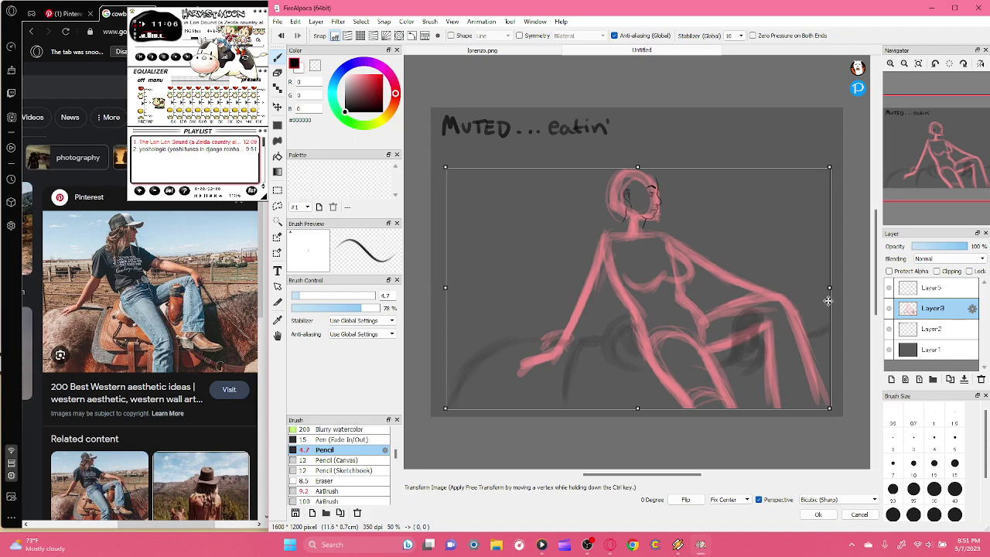
{"action": "left_click_drag", "start_coordinate": [831, 289], "coordinate": [824, 290]}
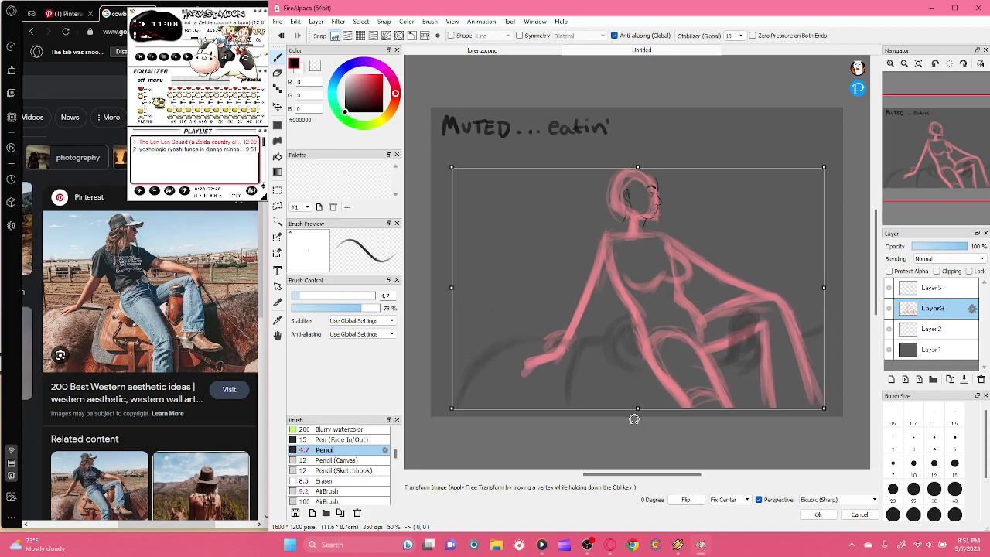
{"action": "left_click_drag", "start_coordinate": [638, 408], "coordinate": [637, 403]}
{"action": "left_click_drag", "start_coordinate": [688, 319], "coordinate": [690, 313]}
{"action": "left_click_drag", "start_coordinate": [815, 160], "coordinate": [828, 162]}
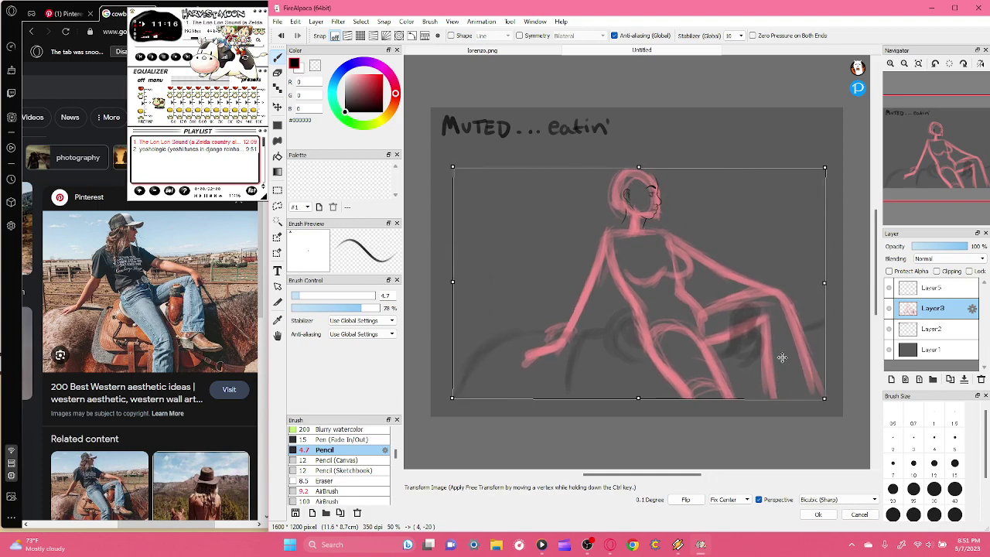
{"action": "left_click", "coordinate": [818, 514]}
- Lower the opacity of the pink sketch on Layer3 to about 12% and make the line art layer, Layer5, active
{"action": "left_click", "coordinate": [918, 65]}
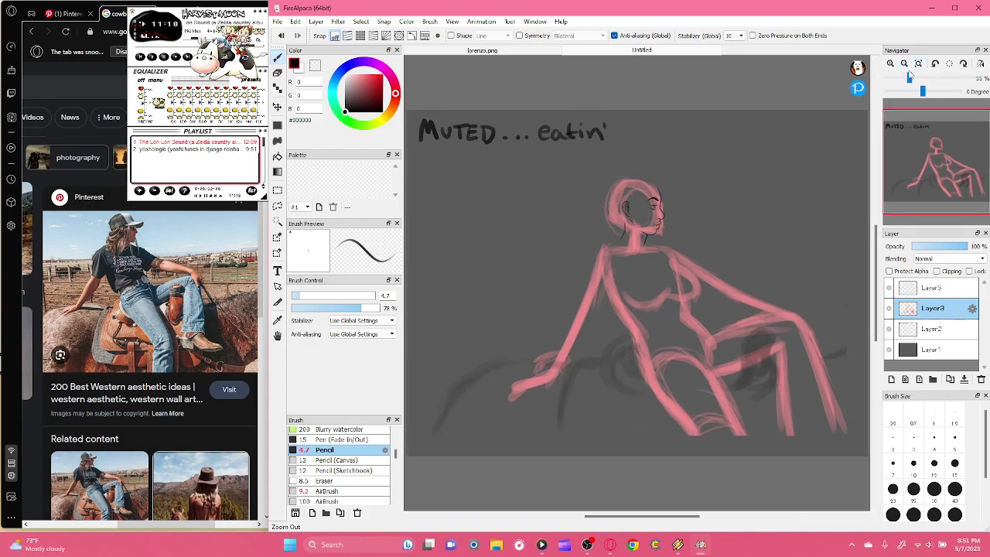
{"action": "left_click", "coordinate": [890, 63]}
{"action": "left_click", "coordinate": [908, 288]}
{"action": "left_click", "coordinate": [888, 287]}
{"action": "left_click", "coordinate": [888, 288]}
{"action": "left_click", "coordinate": [931, 307]}
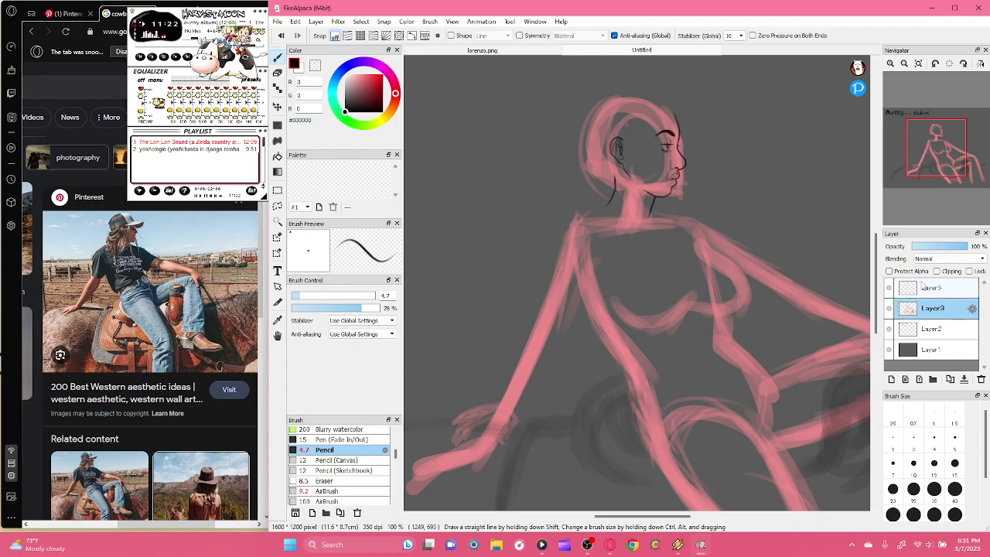
{"action": "left_click", "coordinate": [919, 246]}
{"action": "left_click", "coordinate": [916, 287]}
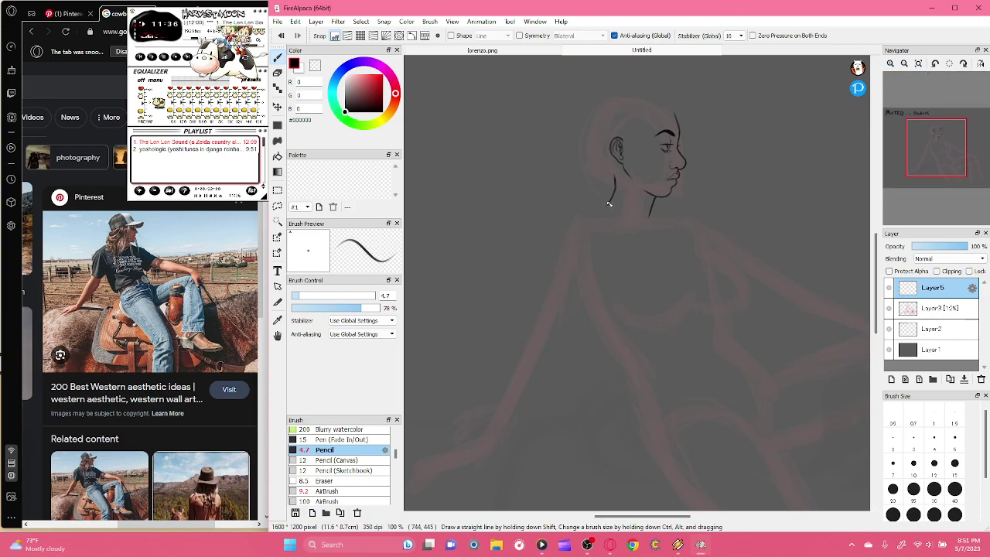
- Outline the supporting arm's shoulder and upper arm in black, and draw the opposite shoulder line with the pencil at size 8
{"action": "mouse_move", "coordinate": [610, 204]}
{"action": "left_mouse_down"}
{"action": "mouse_move", "coordinate": [561, 233]}
{"action": "mouse_move", "coordinate": [571, 224]}
{"action": "mouse_move", "coordinate": [541, 305]}
{"action": "left_mouse_up"}
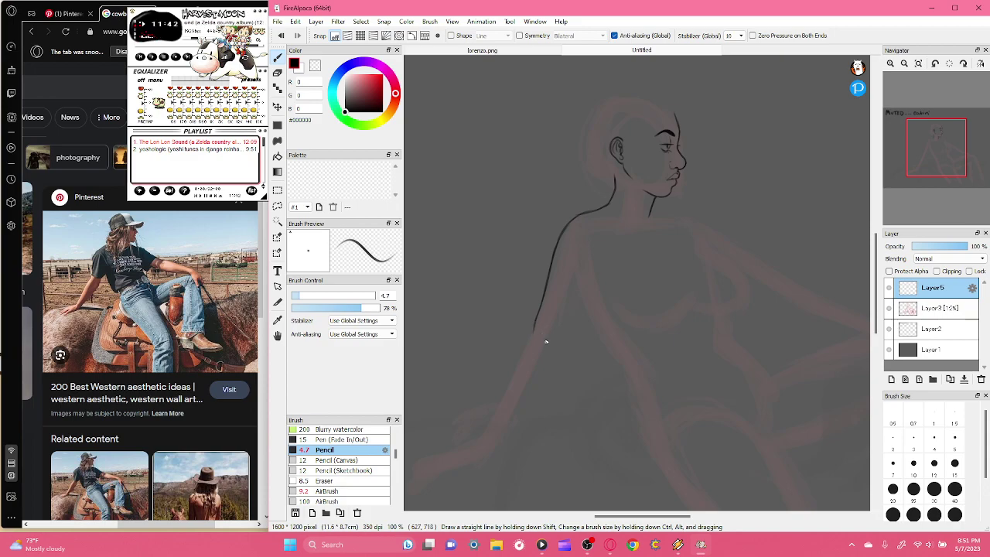
{"action": "mouse_move", "coordinate": [566, 337]}
{"action": "left_mouse_down"}
{"action": "mouse_move", "coordinate": [606, 248]}
{"action": "mouse_move", "coordinate": [567, 332]}
{"action": "left_mouse_up"}
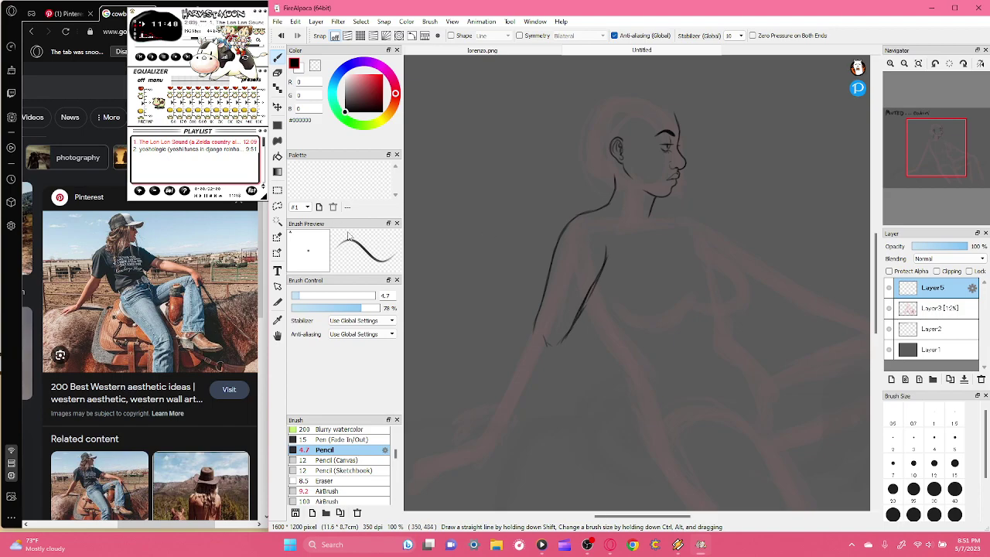
{"action": "left_click", "coordinate": [306, 299]}
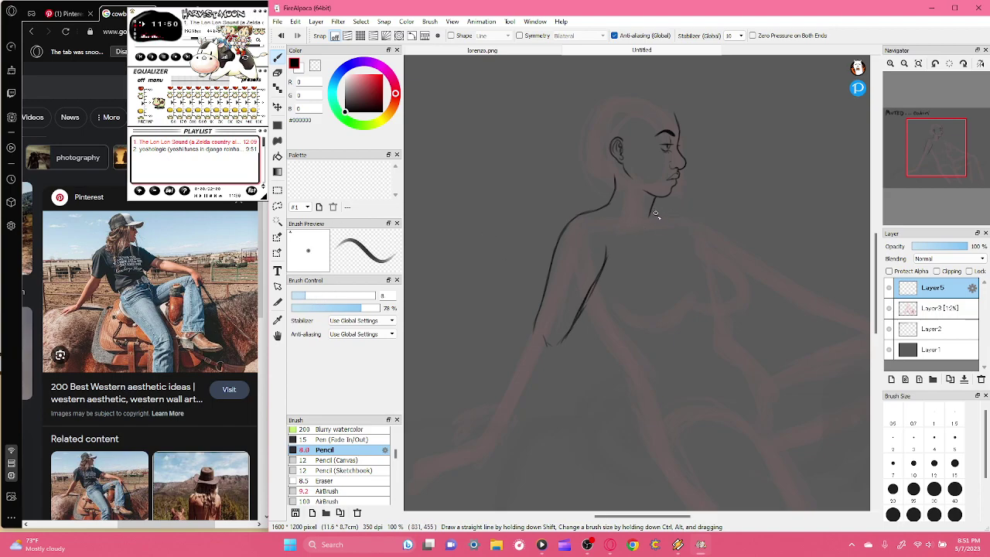
{"action": "left_click_drag", "start_coordinate": [656, 215], "coordinate": [700, 230]}
{"action": "left_click", "coordinate": [282, 36]}
{"action": "left_click", "coordinate": [282, 35]}
{"action": "left_click_drag", "start_coordinate": [654, 210], "coordinate": [727, 236]}
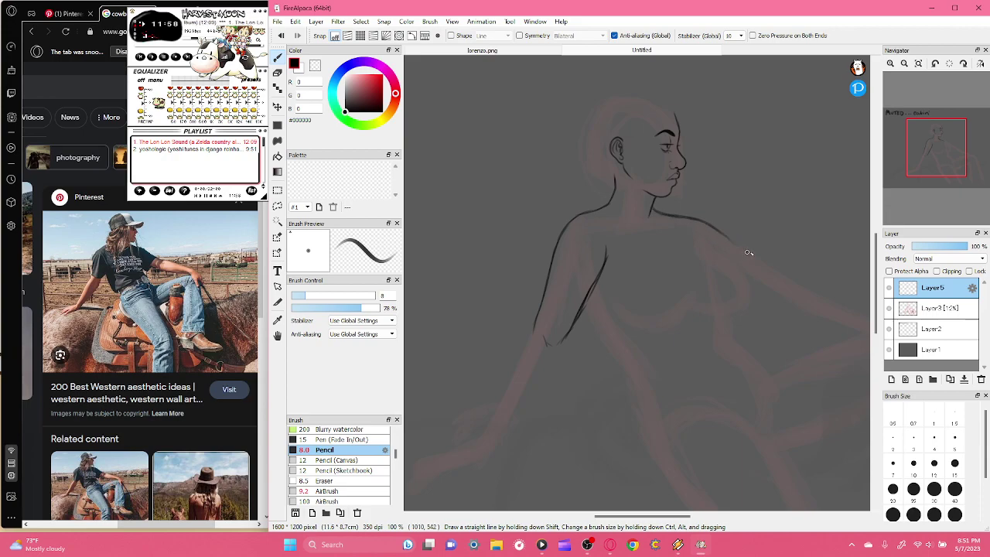
- Extend the supporting arm's outlines down the forearm to the wrist, and erase the stray strokes using the transparent colour
{"action": "left_click", "coordinate": [919, 64]}
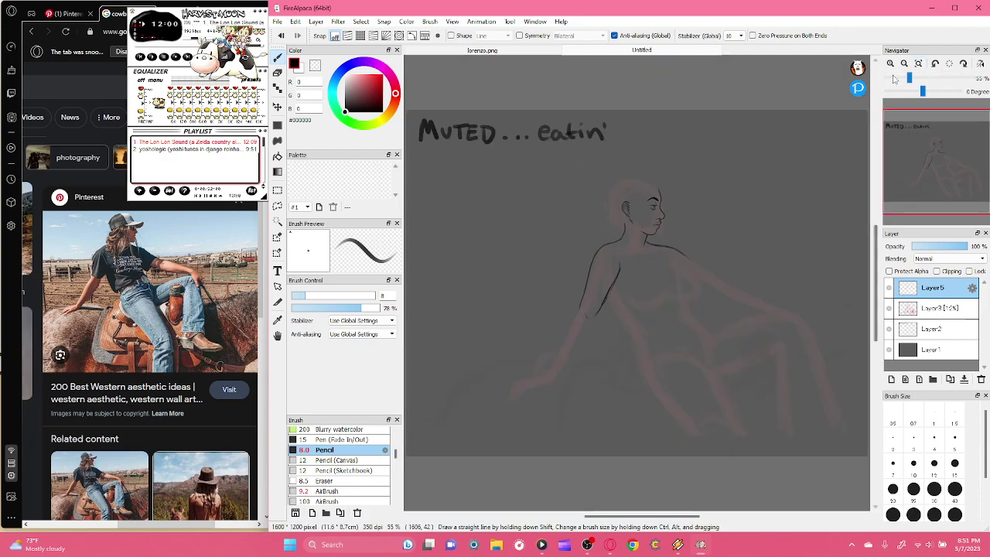
{"action": "left_click", "coordinate": [890, 64]}
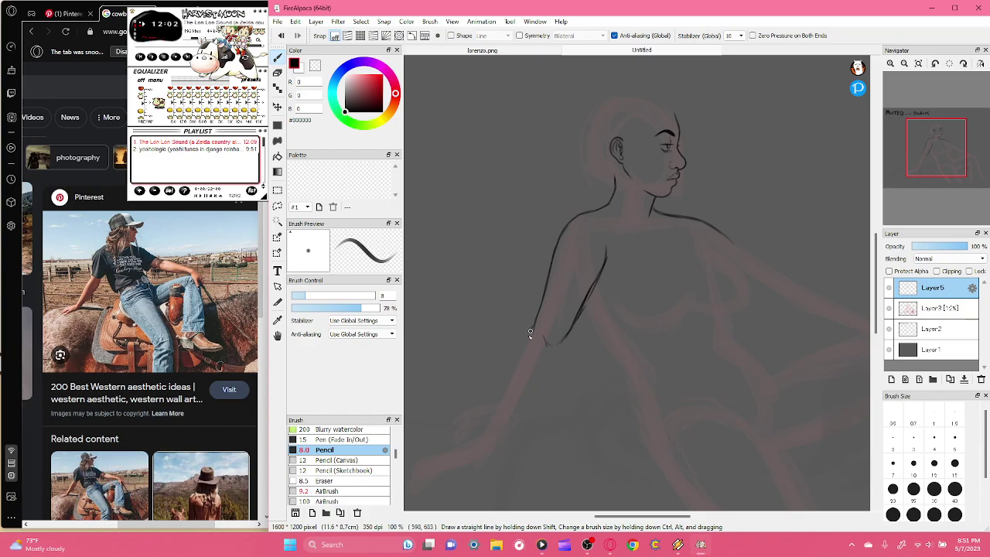
{"action": "mouse_move", "coordinate": [527, 337]}
{"action": "left_mouse_down"}
{"action": "mouse_move", "coordinate": [487, 434]}
{"action": "mouse_move", "coordinate": [518, 428]}
{"action": "mouse_move", "coordinate": [593, 272]}
{"action": "left_mouse_up"}
{"action": "left_click", "coordinate": [314, 65]}
{"action": "mouse_move", "coordinate": [573, 320]}
{"action": "left_mouse_down"}
{"action": "mouse_move", "coordinate": [558, 350]}
{"action": "mouse_move", "coordinate": [594, 286]}
{"action": "left_mouse_up"}
{"action": "left_click_drag", "start_coordinate": [564, 341], "coordinate": [607, 239]}
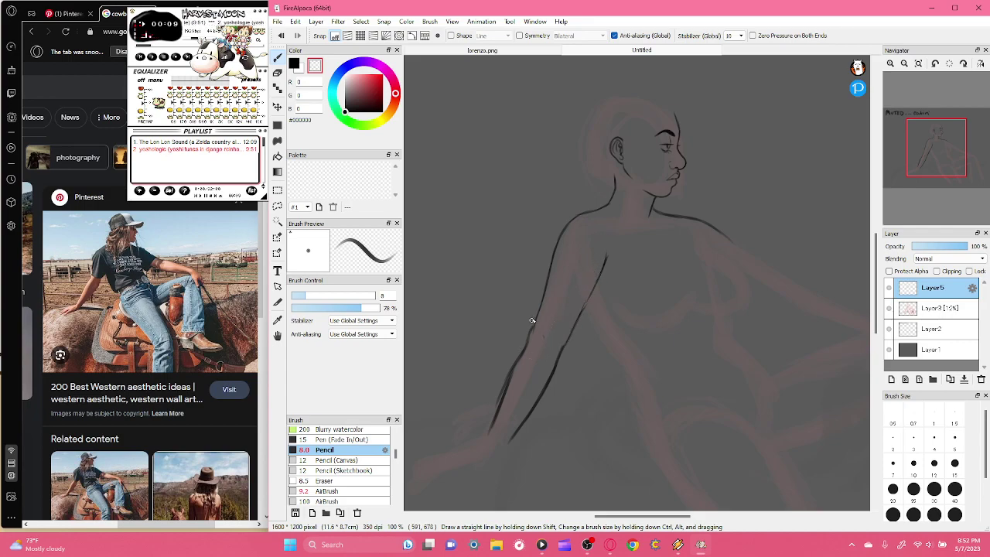
{"action": "mouse_move", "coordinate": [519, 352]}
{"action": "left_mouse_down"}
{"action": "mouse_move", "coordinate": [499, 389]}
{"action": "mouse_move", "coordinate": [520, 350]}
{"action": "left_mouse_up"}
- Switch back to black with the pencil at size 5.3 and draw the collarbones below the neck
{"action": "left_click", "coordinate": [294, 64]}
{"action": "left_click_drag", "start_coordinate": [304, 295], "coordinate": [297, 295]}
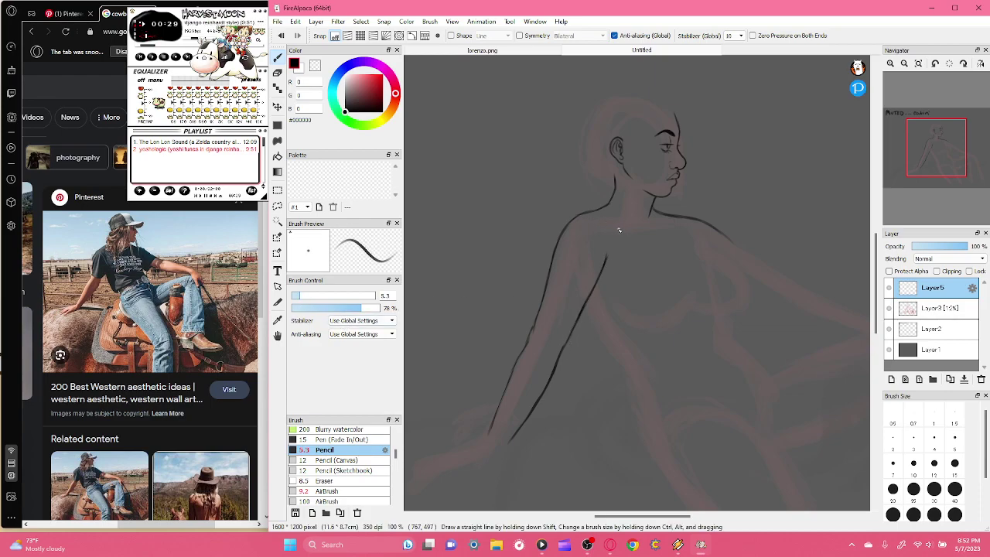
{"action": "left_click_drag", "start_coordinate": [619, 226], "coordinate": [655, 232]}
{"action": "left_click", "coordinate": [282, 36]}
{"action": "mouse_move", "coordinate": [937, 139]}
{"action": "left_mouse_down"}
{"action": "mouse_move", "coordinate": [948, 166]}
{"action": "mouse_move", "coordinate": [944, 154]}
{"action": "left_mouse_up"}
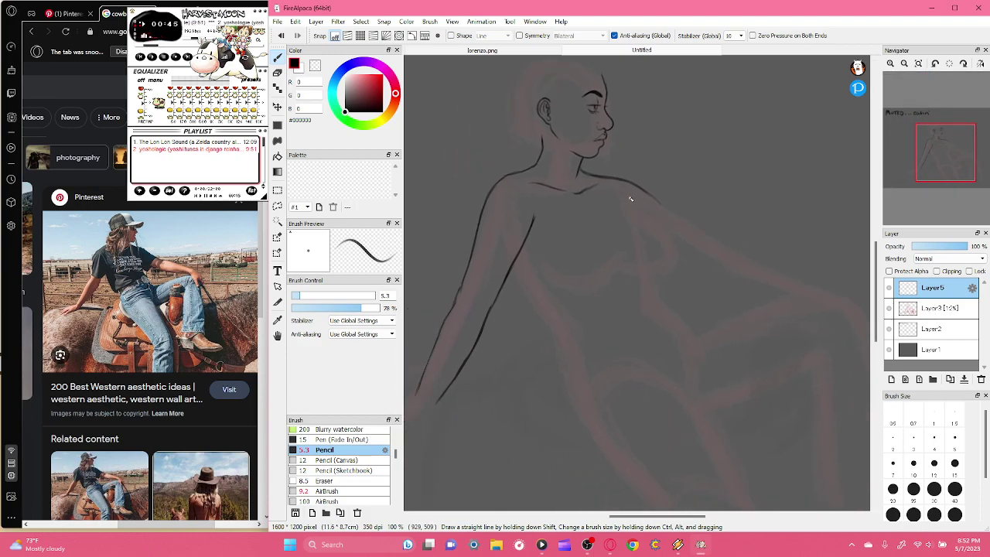
{"action": "mouse_move", "coordinate": [628, 201]}
{"action": "left_mouse_down"}
{"action": "mouse_move", "coordinate": [669, 254]}
{"action": "mouse_move", "coordinate": [657, 290]}
{"action": "left_mouse_up"}
{"action": "key", "text": "ctrl+z"}
{"action": "key", "text": "ctrl+z"}
{"action": "key", "text": "ctrl+z"}
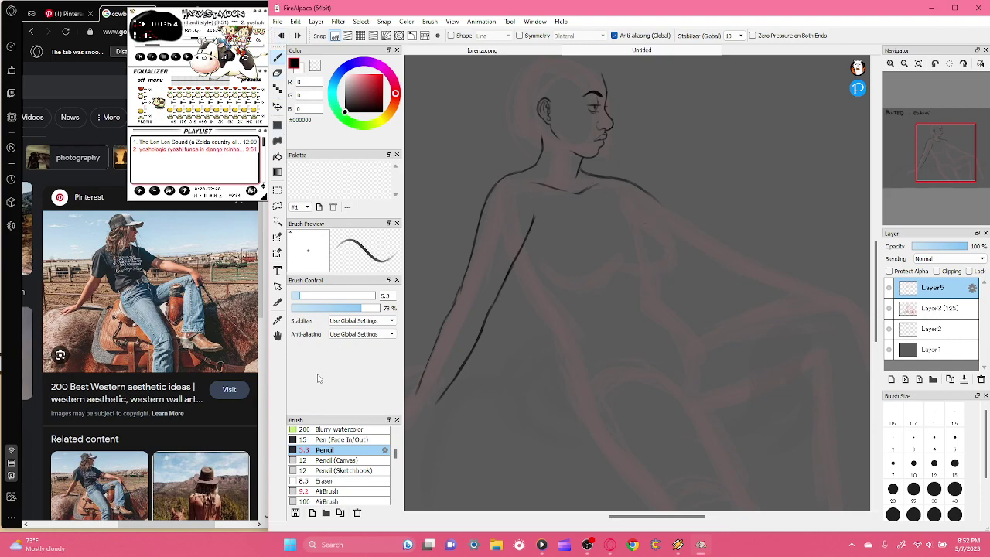
- Flip the canvas view horizontally and, with the pencil at size 7.7, outline the chest and the arm reaching toward the knee
{"action": "left_click", "coordinate": [308, 297]}
{"action": "mouse_move", "coordinate": [932, 92]}
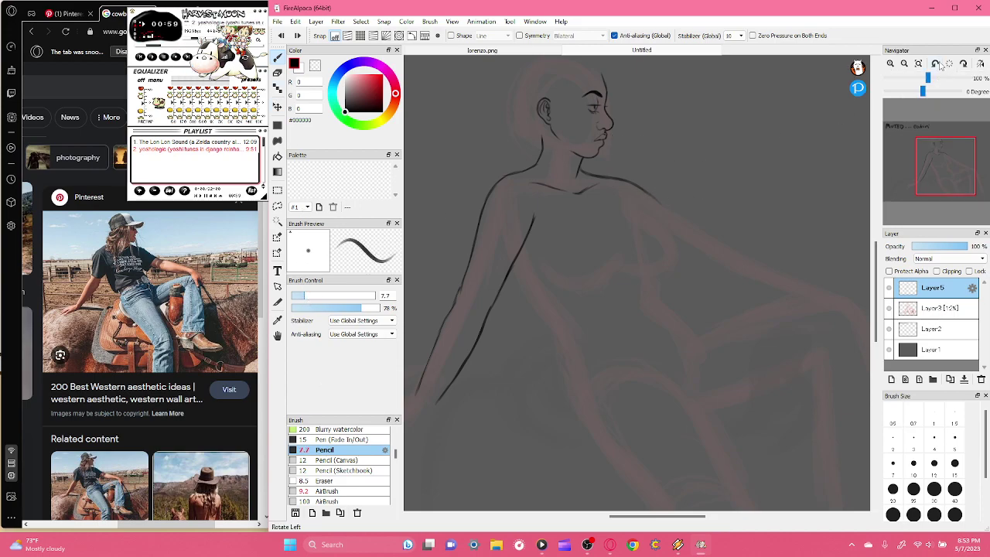
{"action": "left_click", "coordinate": [980, 63]}
{"action": "mouse_move", "coordinate": [626, 196]}
{"action": "left_mouse_down"}
{"action": "mouse_move", "coordinate": [549, 246]}
{"action": "mouse_move", "coordinate": [437, 295]}
{"action": "mouse_move", "coordinate": [554, 278]}
{"action": "mouse_move", "coordinate": [599, 252]}
{"action": "left_mouse_up"}
{"action": "mouse_move", "coordinate": [650, 199]}
{"action": "left_mouse_down"}
{"action": "mouse_move", "coordinate": [607, 248]}
{"action": "mouse_move", "coordinate": [614, 239]}
{"action": "mouse_move", "coordinate": [607, 267]}
{"action": "mouse_move", "coordinate": [602, 252]}
{"action": "mouse_move", "coordinate": [617, 277]}
{"action": "mouse_move", "coordinate": [600, 273]}
{"action": "mouse_move", "coordinate": [694, 293]}
{"action": "mouse_move", "coordinate": [672, 290]}
{"action": "mouse_move", "coordinate": [715, 279]}
{"action": "mouse_move", "coordinate": [700, 294]}
{"action": "mouse_move", "coordinate": [726, 277]}
{"action": "left_mouse_up"}
- Draw the front waist contour with a corrected lower end, and add the opposite side of the torso down toward the hip
{"action": "mouse_move", "coordinate": [616, 283]}
{"action": "left_mouse_down"}
{"action": "mouse_move", "coordinate": [613, 309]}
{"action": "mouse_move", "coordinate": [578, 351]}
{"action": "left_mouse_up"}
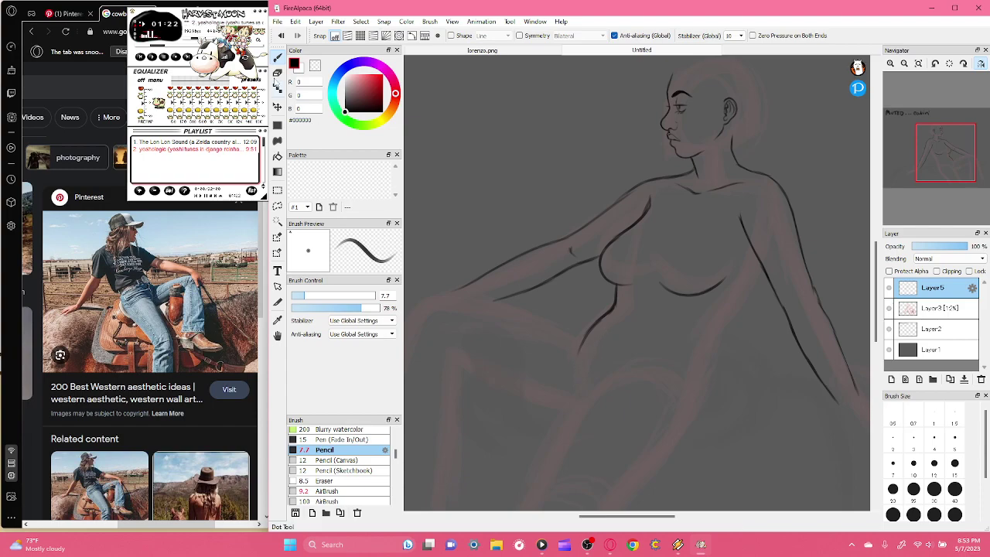
{"action": "left_click", "coordinate": [281, 37]}
{"action": "left_click", "coordinate": [281, 36]}
{"action": "mouse_move", "coordinate": [616, 285]}
{"action": "left_mouse_down"}
{"action": "mouse_move", "coordinate": [614, 310]}
{"action": "mouse_move", "coordinate": [587, 338]}
{"action": "left_mouse_up"}
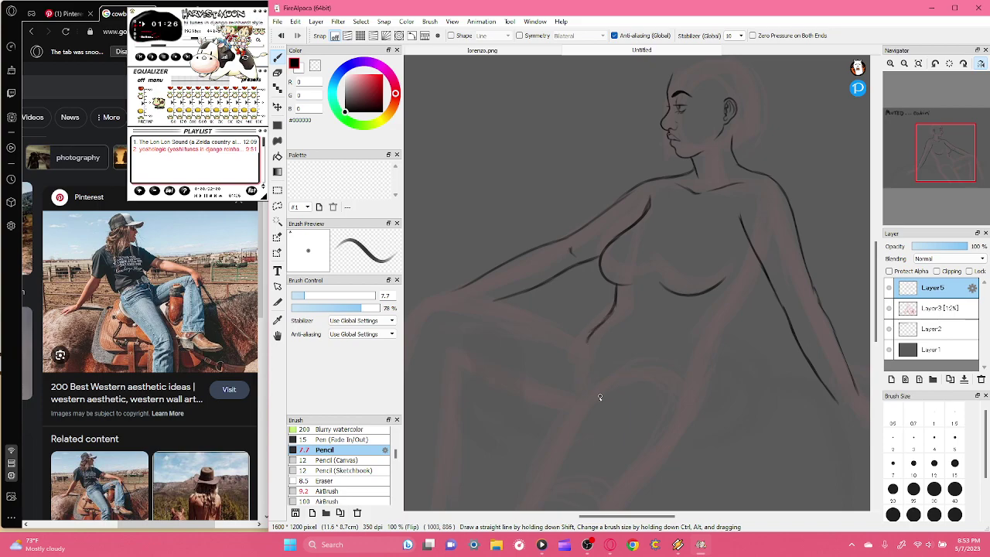
{"action": "mouse_move", "coordinate": [758, 261]}
{"action": "left_mouse_down"}
{"action": "mouse_move", "coordinate": [719, 321]}
{"action": "mouse_move", "coordinate": [694, 383]}
{"action": "left_mouse_up"}
- Return the canvas view to its unflipped orientation and draw light crease lines across the upper chest
{"action": "left_click", "coordinate": [918, 64]}
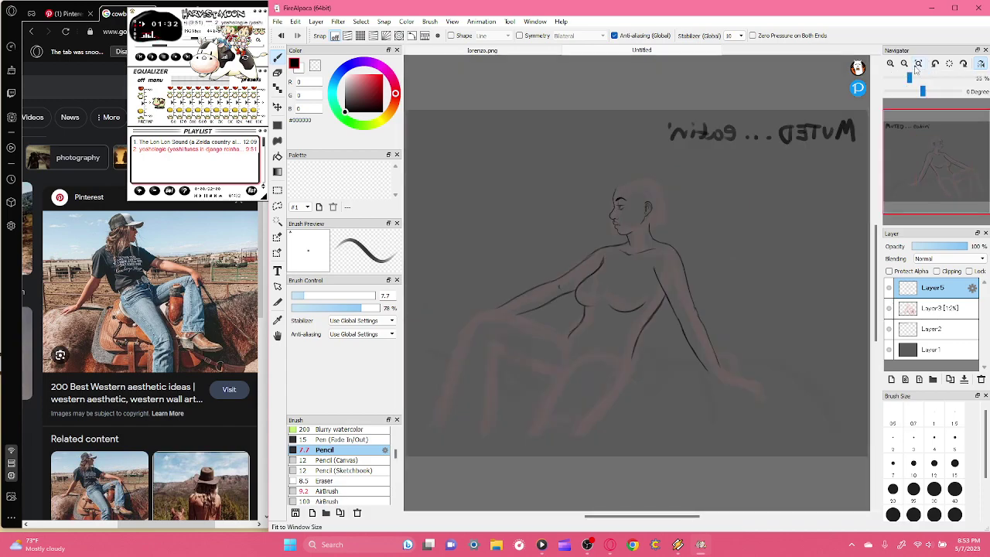
{"action": "left_click", "coordinate": [981, 64]}
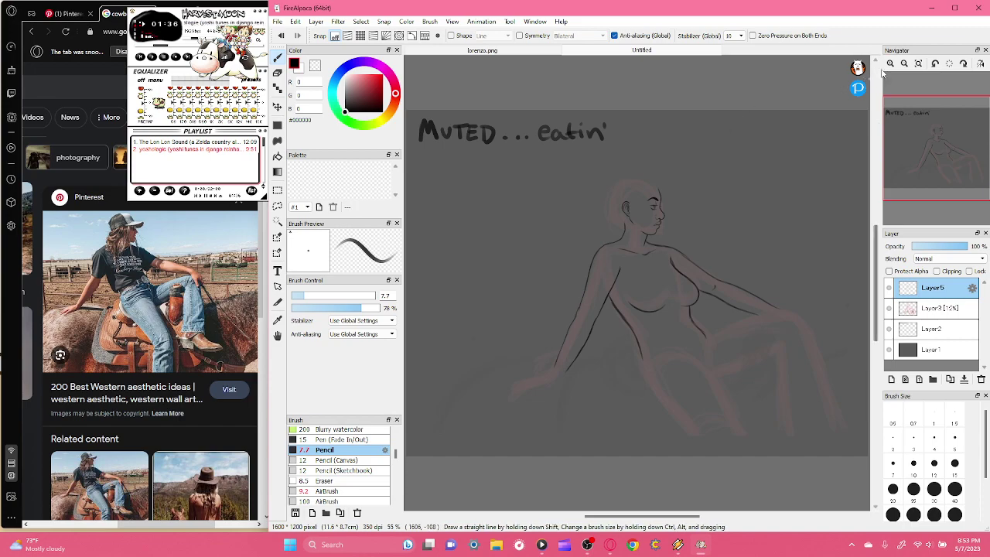
{"action": "scroll", "coordinate": [690, 269], "scroll_direction": "up", "scroll_amount": 2}
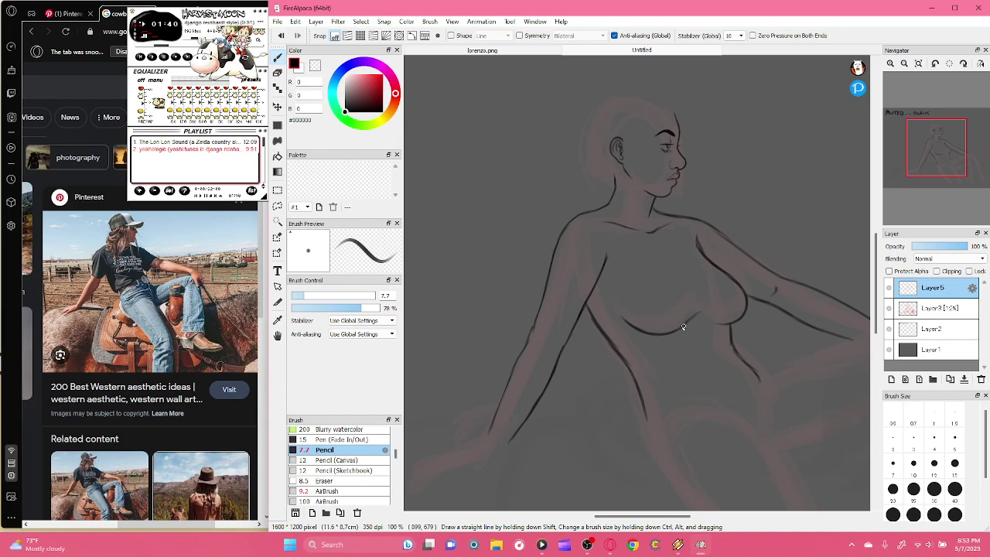
{"action": "left_click_drag", "start_coordinate": [644, 279], "coordinate": [716, 287]}
- Draw the upper contour of the raised thigh from the waist to the bent knee
{"action": "scroll", "coordinate": [681, 162], "scroll_direction": "down", "scroll_amount": 5}
{"action": "scroll", "coordinate": [665, 193], "scroll_direction": "right", "scroll_amount": 3}
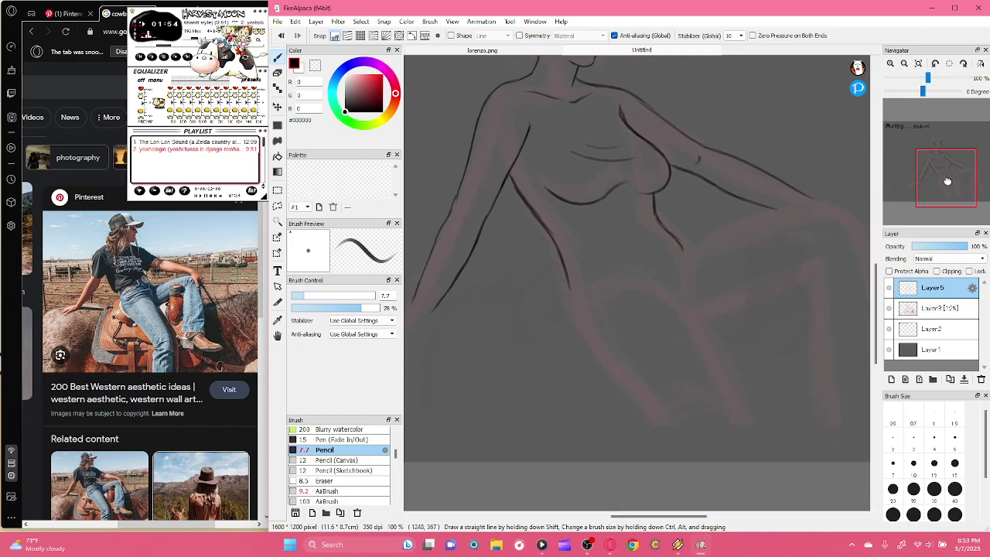
{"action": "mouse_move", "coordinate": [664, 225]}
{"action": "left_mouse_down"}
{"action": "mouse_move", "coordinate": [764, 198]}
{"action": "mouse_move", "coordinate": [711, 207]}
{"action": "mouse_move", "coordinate": [821, 186]}
{"action": "left_mouse_up"}
{"action": "left_click_drag", "start_coordinate": [759, 197], "coordinate": [846, 189]}
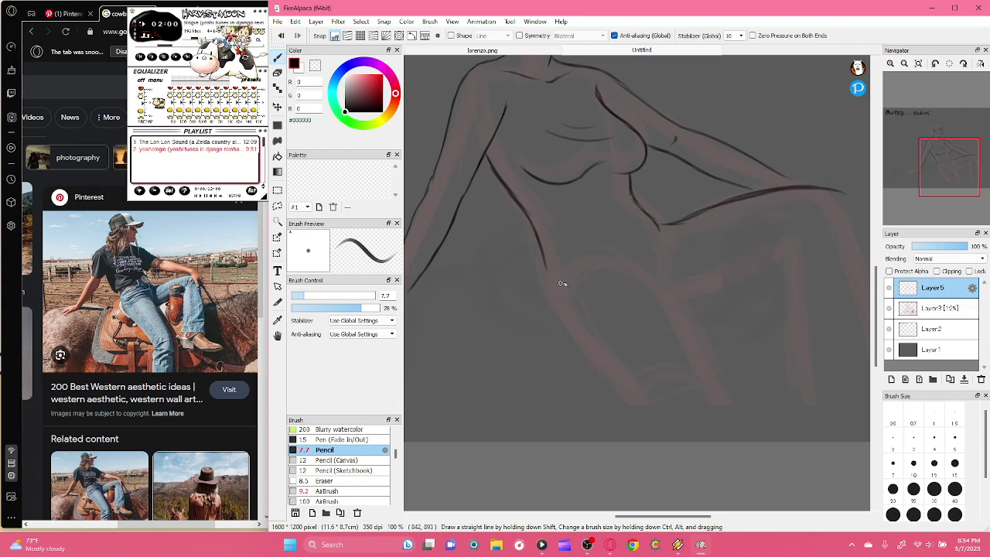
- Outline the hip and lowered thigh along both sides, and add the curves where the thigh meets the pelvis
{"action": "mouse_move", "coordinate": [552, 288]}
{"action": "left_mouse_down"}
{"action": "mouse_move", "coordinate": [582, 340]}
{"action": "mouse_move", "coordinate": [642, 401]}
{"action": "left_mouse_up"}
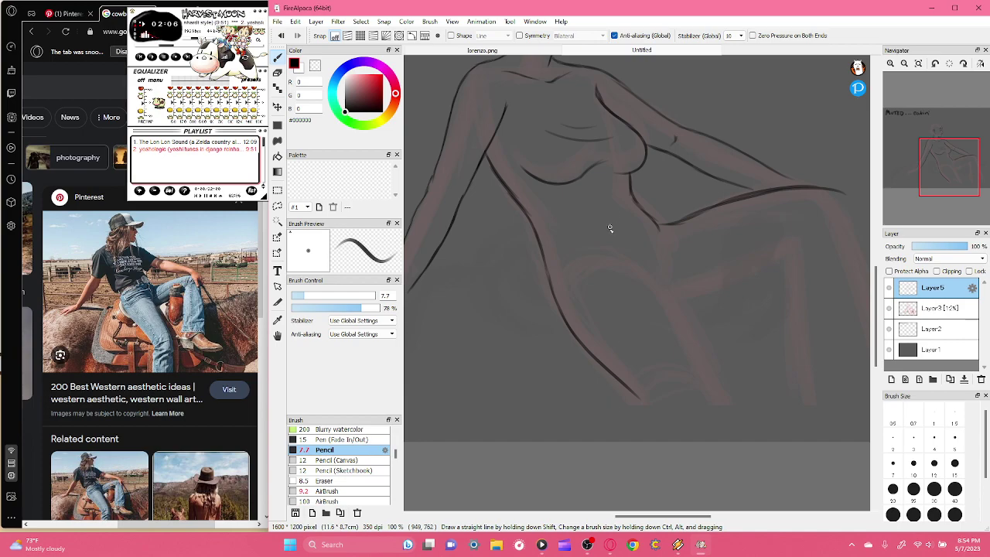
{"action": "left_click_drag", "start_coordinate": [661, 291], "coordinate": [605, 276]}
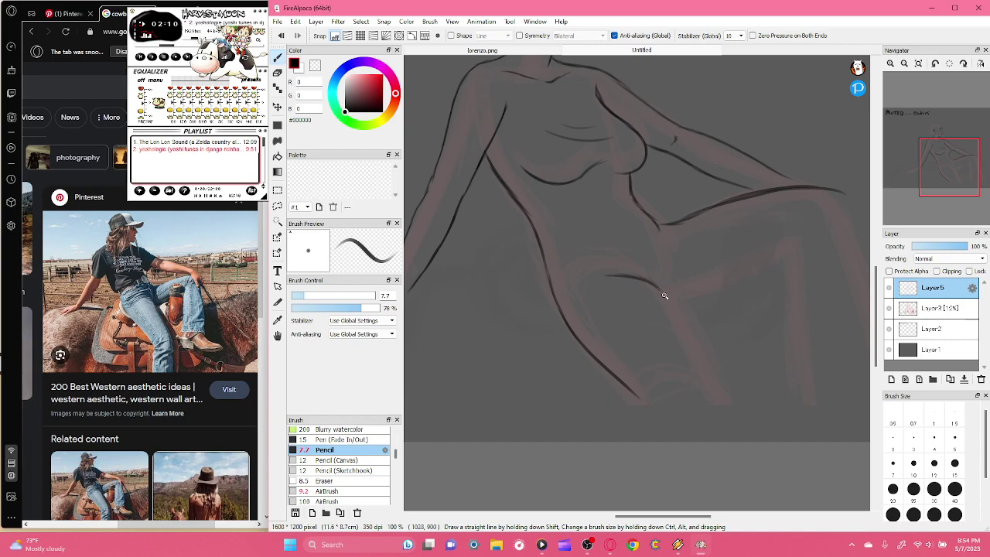
{"action": "mouse_move", "coordinate": [663, 293]}
{"action": "left_mouse_down"}
{"action": "mouse_move", "coordinate": [683, 327]}
{"action": "mouse_move", "coordinate": [700, 329]}
{"action": "mouse_move", "coordinate": [682, 323]}
{"action": "mouse_move", "coordinate": [727, 416]}
{"action": "left_mouse_up"}
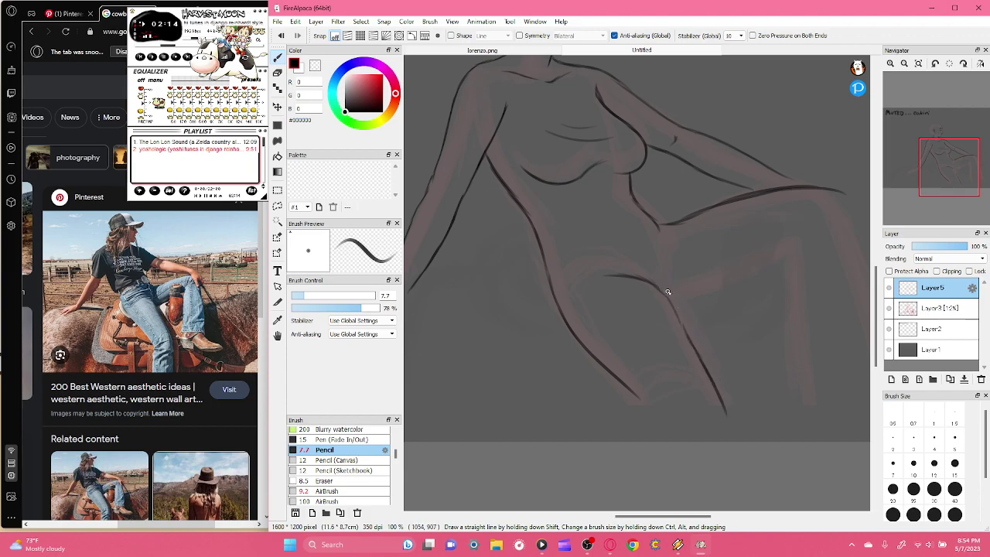
{"action": "left_click_drag", "start_coordinate": [664, 291], "coordinate": [662, 245]}
- Draw the underside of the raised thigh and both sides of its lower leg down to the ankle
{"action": "left_click", "coordinate": [920, 76]}
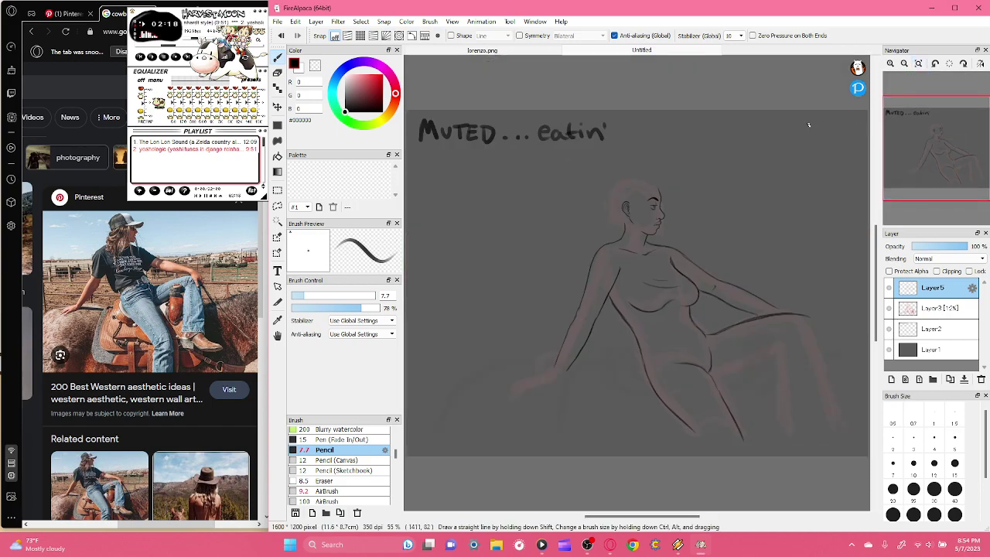
{"action": "left_click", "coordinate": [890, 63]}
{"action": "left_click_drag", "start_coordinate": [925, 160], "coordinate": [945, 188]}
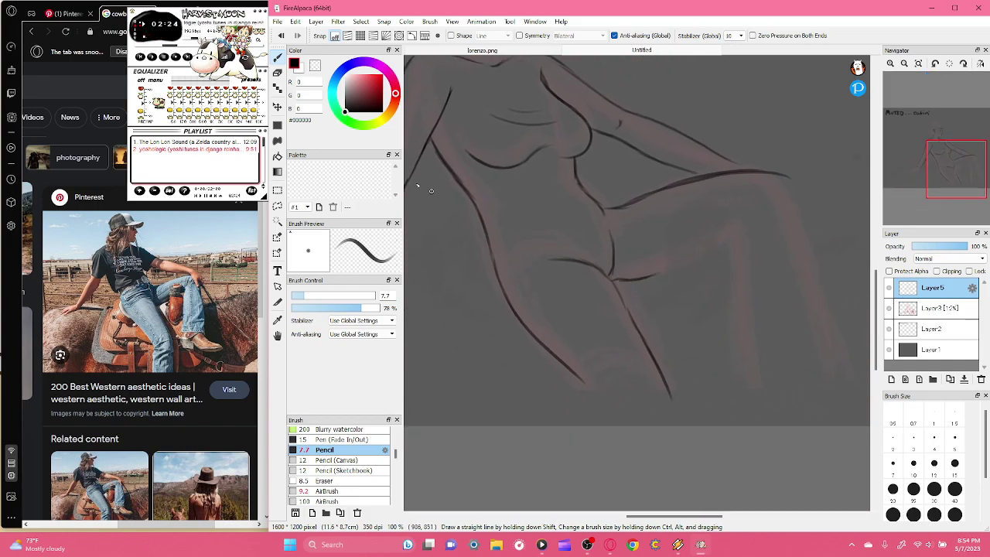
{"action": "left_click", "coordinate": [298, 36]}
{"action": "left_click_drag", "start_coordinate": [621, 289], "coordinate": [670, 272]}
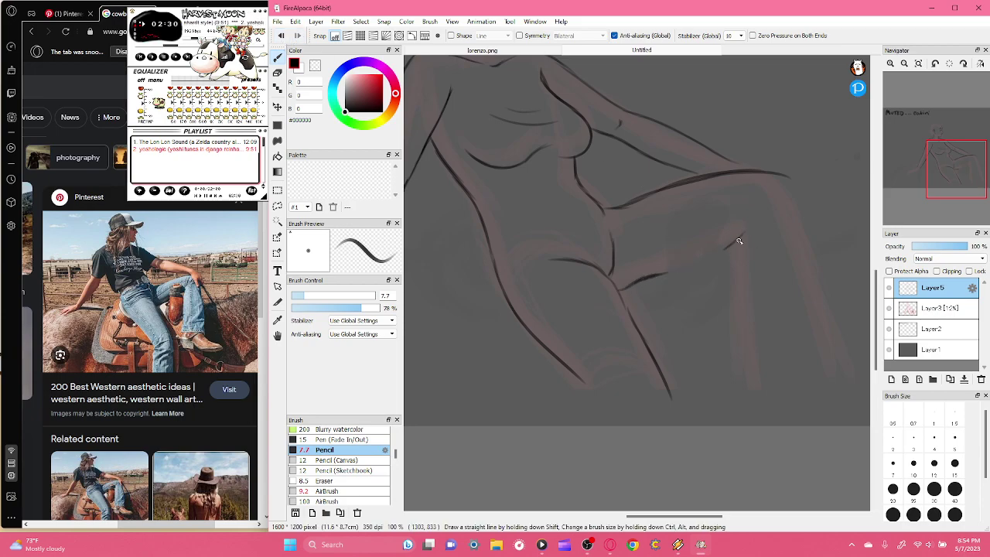
{"action": "mouse_move", "coordinate": [748, 218]}
{"action": "left_mouse_down"}
{"action": "mouse_move", "coordinate": [736, 241]}
{"action": "mouse_move", "coordinate": [735, 291]}
{"action": "mouse_move", "coordinate": [731, 261]}
{"action": "mouse_move", "coordinate": [743, 386]}
{"action": "left_mouse_up"}
{"action": "mouse_move", "coordinate": [791, 180]}
{"action": "left_mouse_down"}
{"action": "mouse_move", "coordinate": [842, 353]}
{"action": "mouse_move", "coordinate": [817, 304]}
{"action": "mouse_move", "coordinate": [860, 390]}
{"action": "mouse_move", "coordinate": [818, 397]}
{"action": "left_mouse_up"}
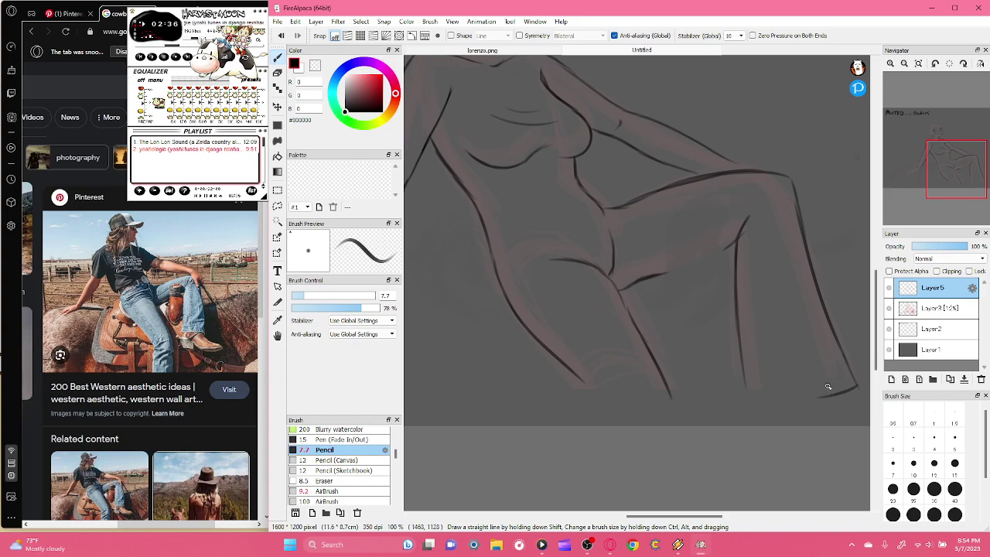
- Erase the light crease lines across the upper chest using the transparent colour, and switch back to black
{"action": "left_click", "coordinate": [918, 63]}
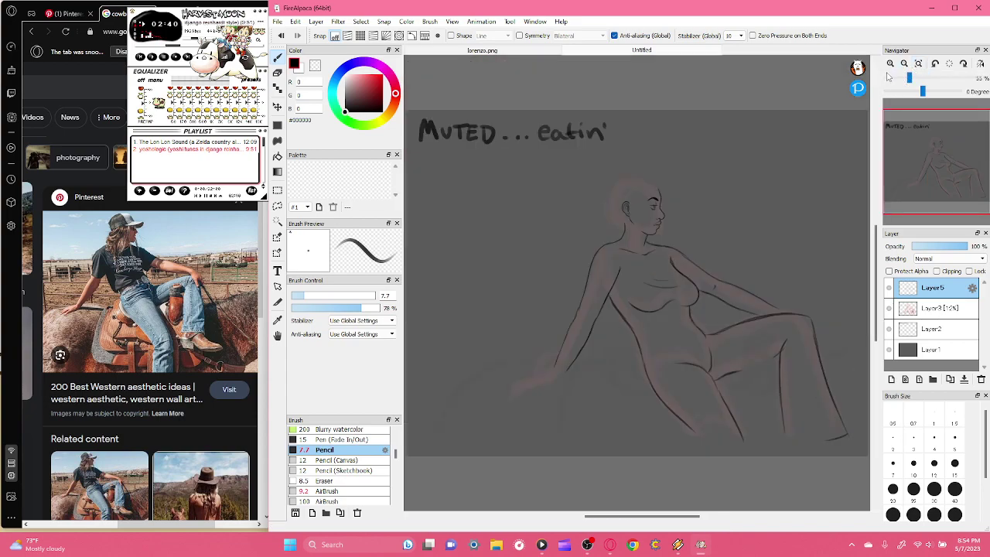
{"action": "left_click", "coordinate": [890, 63]}
{"action": "left_click", "coordinate": [314, 67]}
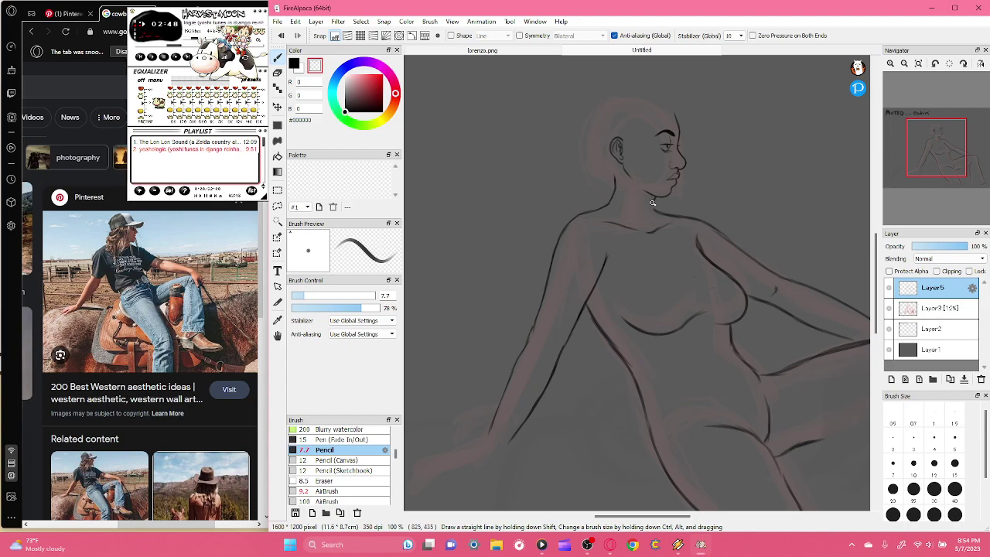
{"action": "left_click", "coordinate": [294, 64]}
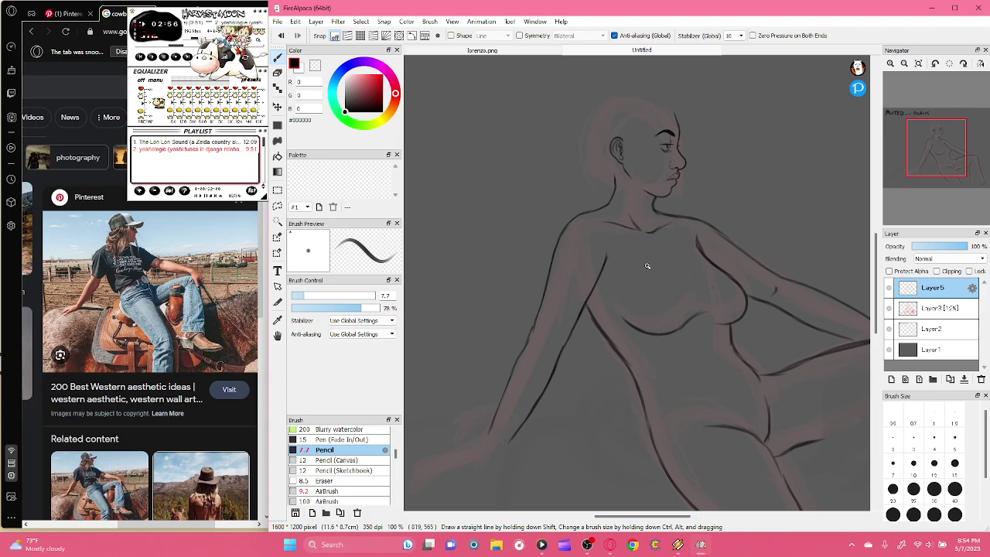
- Flip the canvas view, draw a curved waistband line across the lower belly, and return the view to its unflipped orientation
{"action": "left_click", "coordinate": [918, 64]}
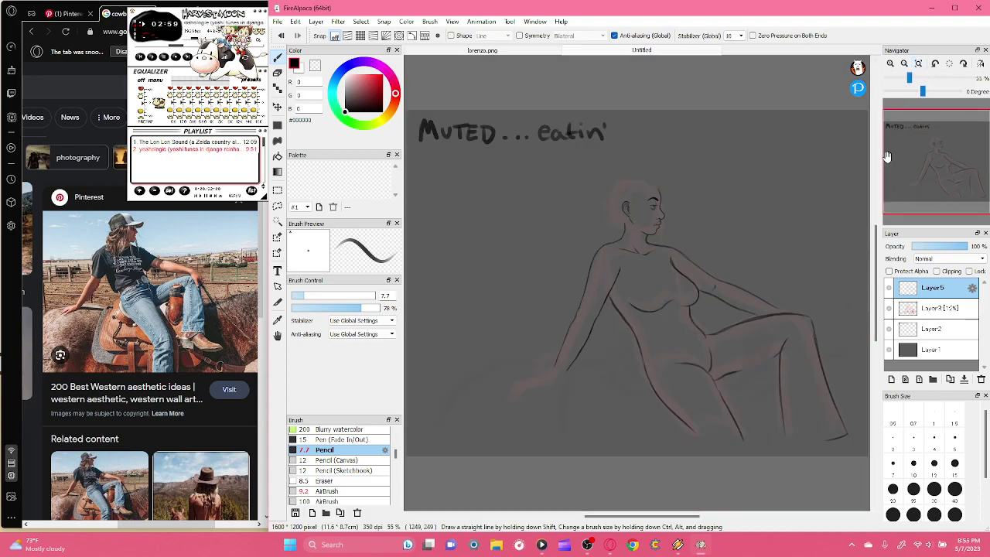
{"action": "left_click", "coordinate": [980, 64]}
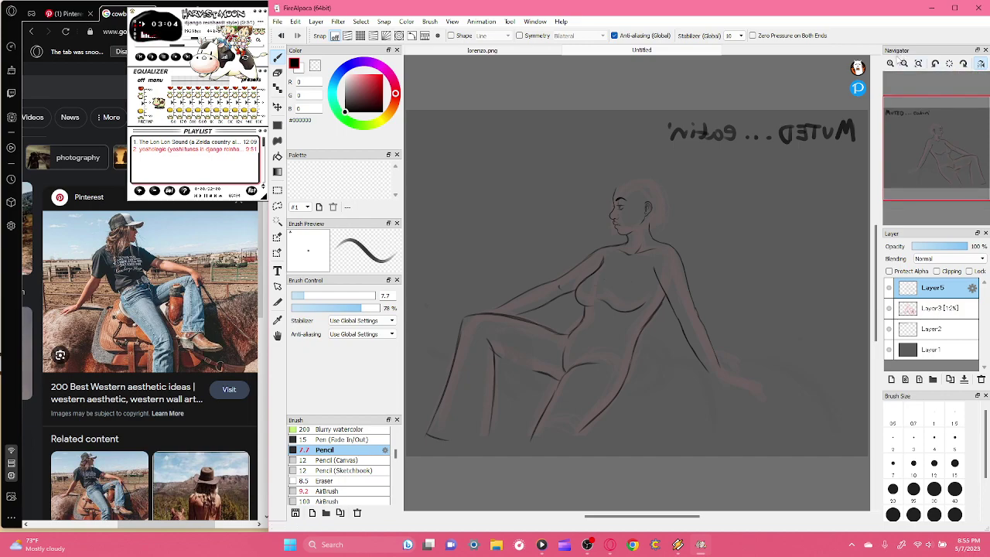
{"action": "left_click", "coordinate": [890, 63]}
{"action": "left_click_drag", "start_coordinate": [932, 164], "coordinate": [958, 174]}
{"action": "left_click", "coordinate": [890, 63]}
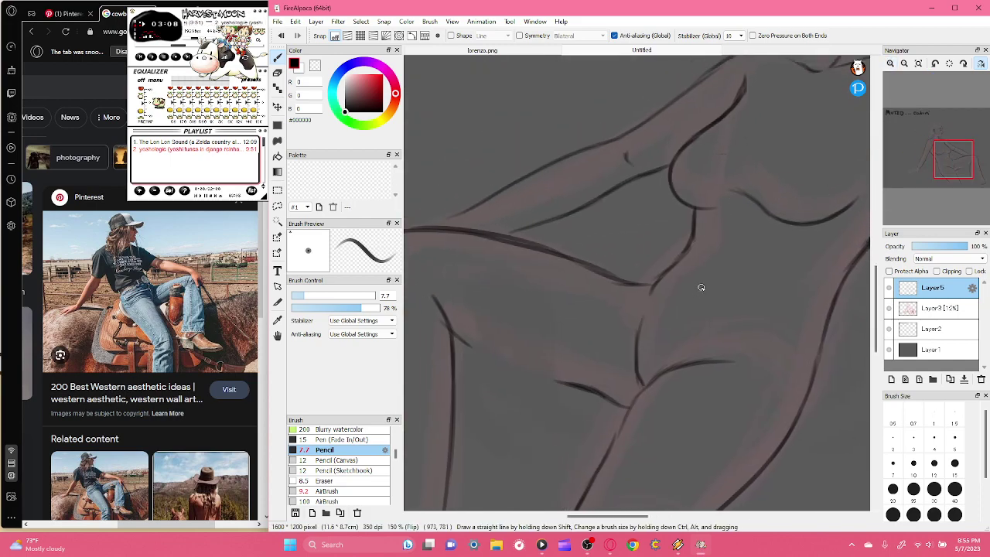
{"action": "left_click_drag", "start_coordinate": [698, 306], "coordinate": [693, 296]}
{"action": "left_click", "coordinate": [904, 64]}
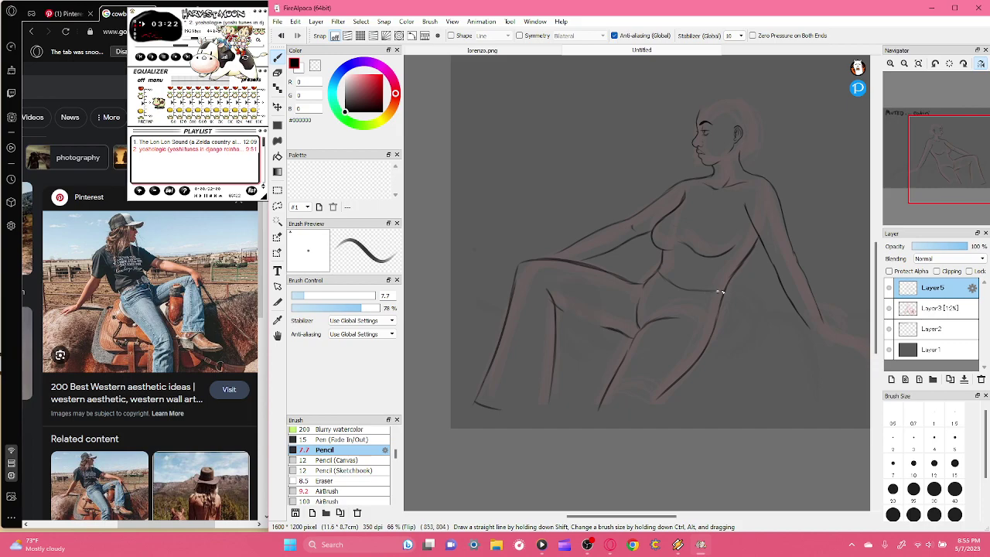
{"action": "mouse_move", "coordinate": [951, 160]}
{"action": "left_mouse_down"}
{"action": "mouse_move", "coordinate": [966, 162]}
{"action": "mouse_move", "coordinate": [925, 168]}
{"action": "left_mouse_up"}
{"action": "left_click", "coordinate": [918, 64]}
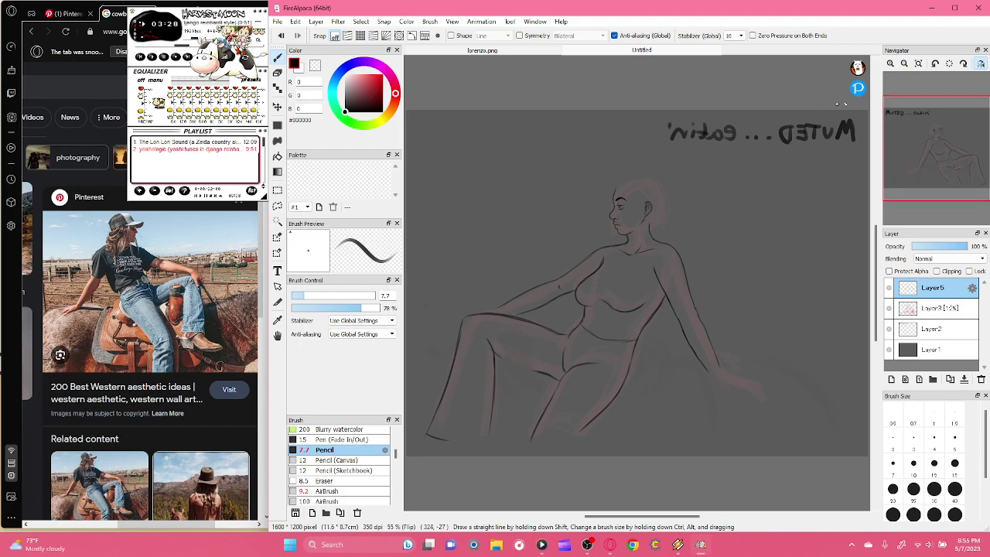
{"action": "left_click", "coordinate": [890, 63]}
{"action": "left_click", "coordinate": [980, 64]}
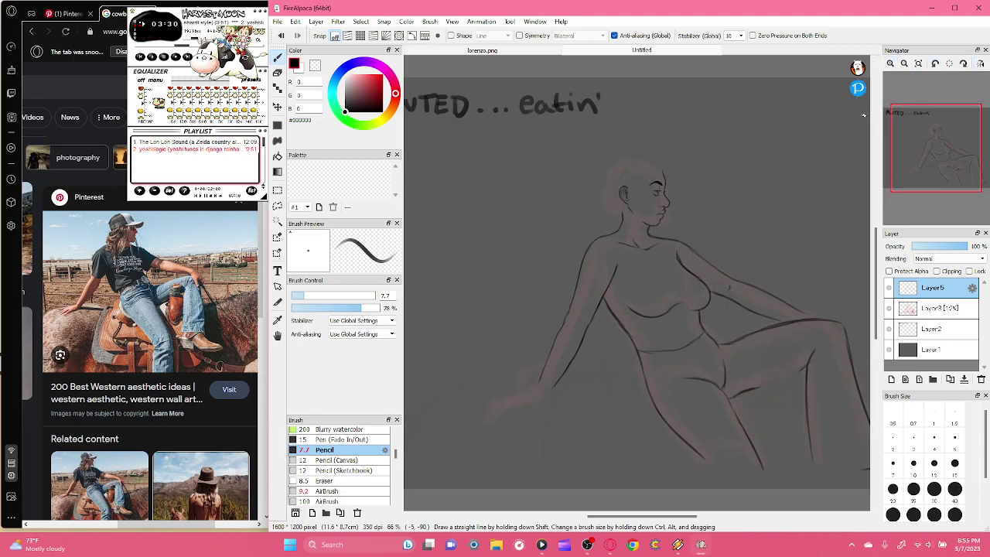
- Outline the supporting hand at the end of the rear arm, with spread fingers and a thumb
{"action": "left_click", "coordinate": [890, 63]}
{"action": "left_click_drag", "start_coordinate": [924, 169], "coordinate": [639, 293]}
{"action": "mouse_move", "coordinate": [698, 256]}
{"action": "left_mouse_down"}
{"action": "mouse_move", "coordinate": [660, 266]}
{"action": "mouse_move", "coordinate": [667, 278]}
{"action": "mouse_move", "coordinate": [642, 302]}
{"action": "mouse_move", "coordinate": [701, 288]}
{"action": "mouse_move", "coordinate": [696, 306]}
{"action": "mouse_move", "coordinate": [705, 310]}
{"action": "mouse_move", "coordinate": [727, 257]}
{"action": "left_mouse_up"}
{"action": "mouse_move", "coordinate": [643, 283]}
{"action": "left_mouse_down"}
{"action": "mouse_move", "coordinate": [625, 301]}
{"action": "mouse_move", "coordinate": [651, 271]}
{"action": "mouse_move", "coordinate": [632, 282]}
{"action": "mouse_move", "coordinate": [625, 288]}
{"action": "mouse_move", "coordinate": [670, 262]}
{"action": "mouse_move", "coordinate": [628, 271]}
{"action": "left_mouse_up"}
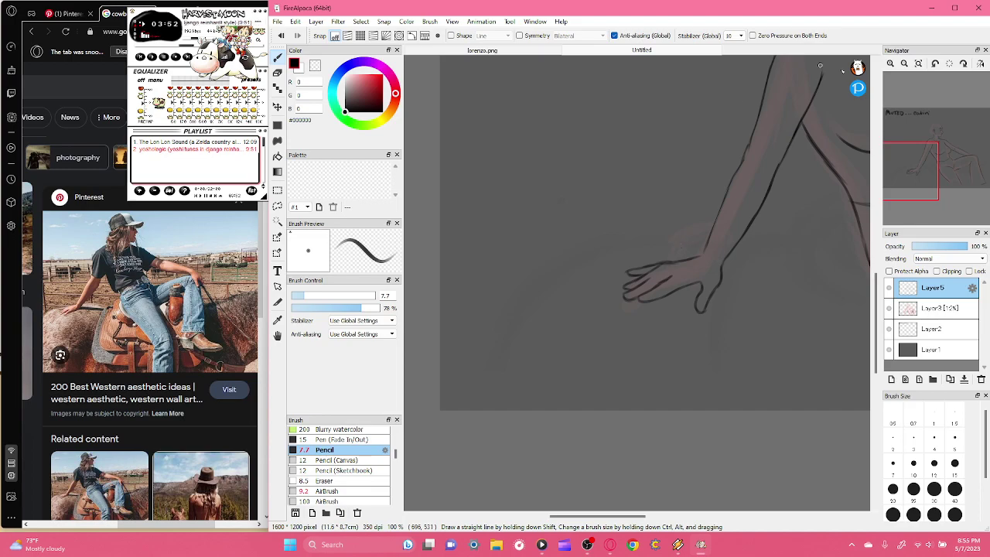
{"action": "left_click", "coordinate": [935, 64]}
{"action": "left_click", "coordinate": [951, 63]}
{"action": "left_click", "coordinate": [919, 63]}
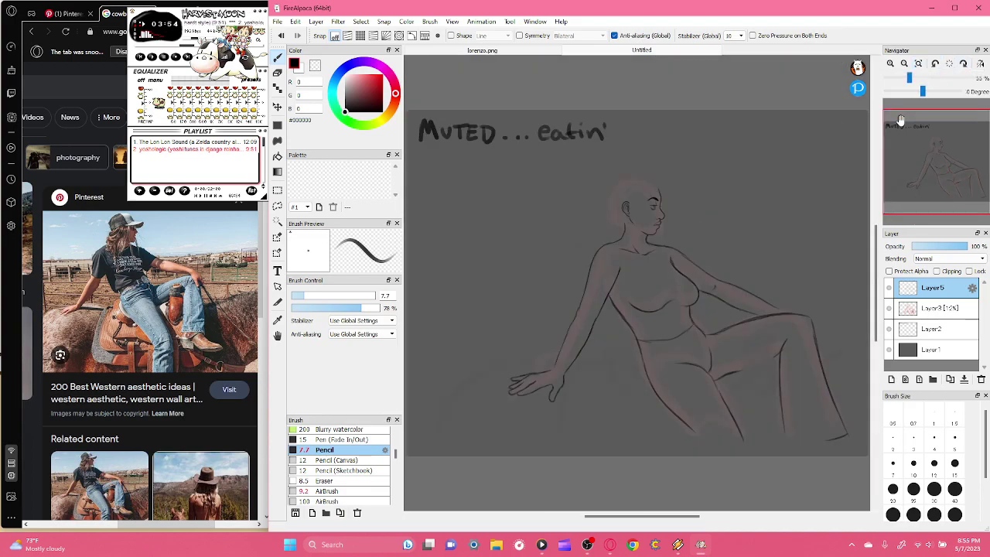
- Erase the curve under the near side of the chest and redraw it as a shorter black arc
{"action": "left_click", "coordinate": [890, 63]}
{"action": "left_click", "coordinate": [890, 63]}
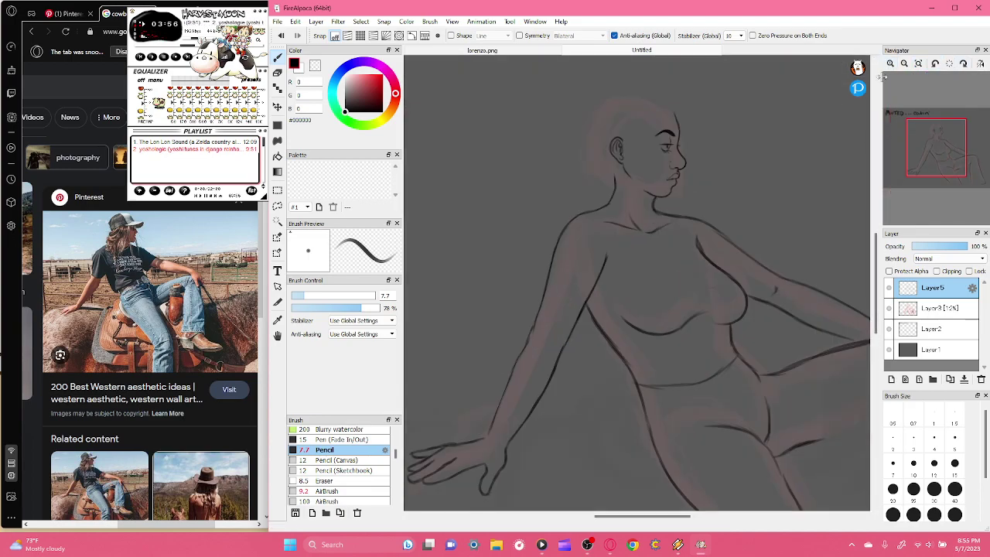
{"action": "key", "text": "x"}
{"action": "mouse_move", "coordinate": [715, 312]}
{"action": "left_mouse_down"}
{"action": "mouse_move", "coordinate": [663, 332]}
{"action": "mouse_move", "coordinate": [620, 320]}
{"action": "left_mouse_up"}
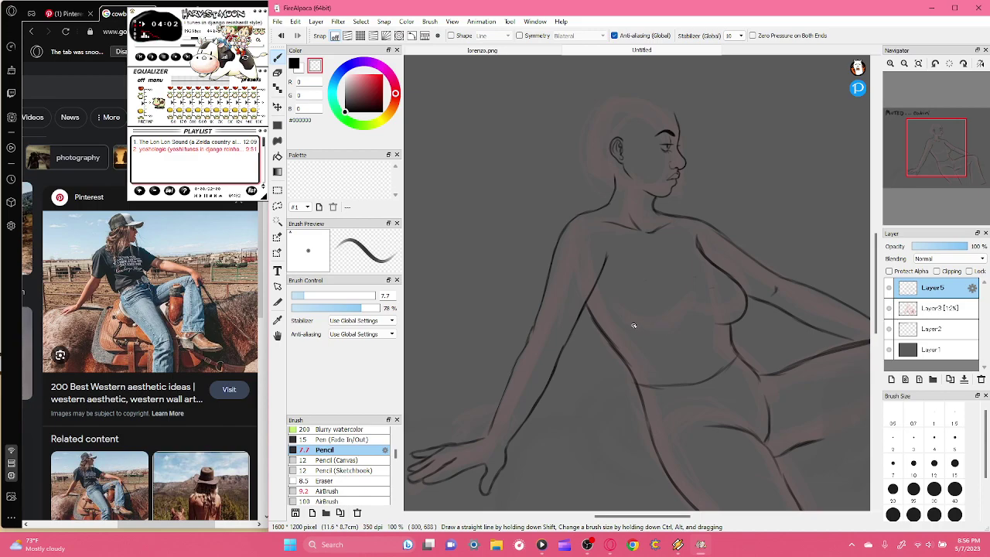
{"action": "key", "text": "x"}
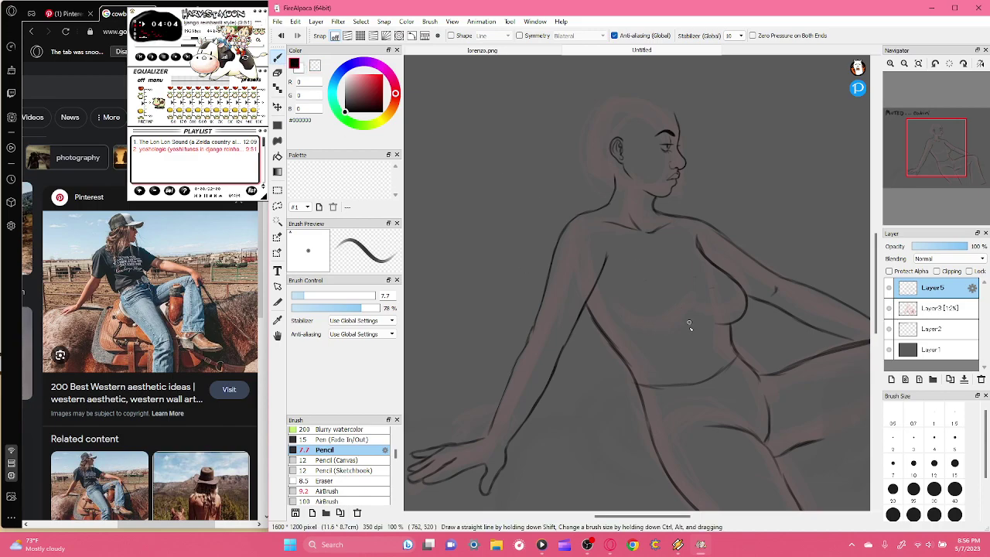
{"action": "mouse_move", "coordinate": [640, 326]}
{"action": "left_mouse_down"}
{"action": "mouse_move", "coordinate": [676, 330]}
{"action": "mouse_move", "coordinate": [662, 337]}
{"action": "mouse_move", "coordinate": [698, 304]}
{"action": "left_mouse_up"}
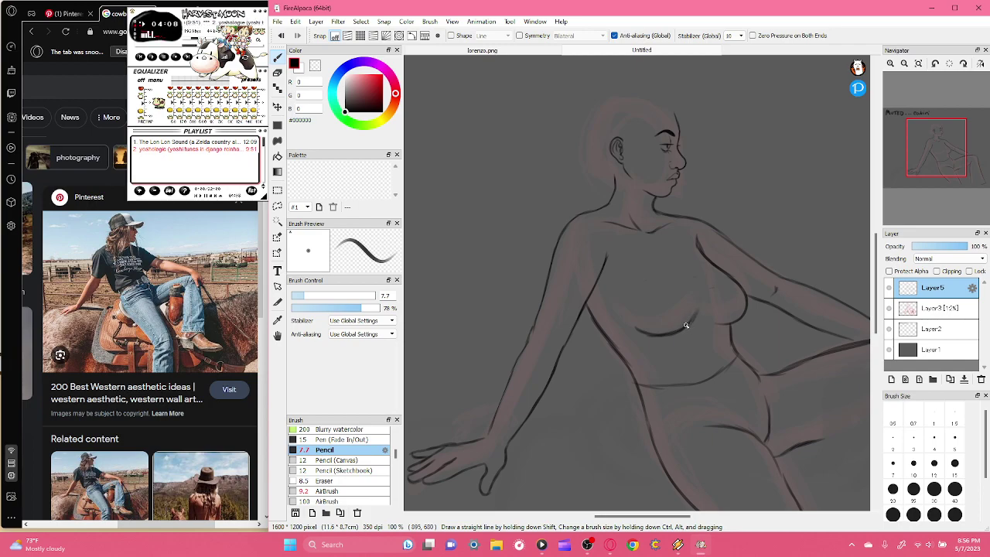
- Reduce the Pencil brush size to 5.3 for detail work on the head
{"action": "mouse_move", "coordinate": [928, 153]}
{"action": "left_click_drag", "start_coordinate": [940, 160], "coordinate": [941, 149]}
{"action": "left_click", "coordinate": [891, 64]}
{"action": "left_click", "coordinate": [891, 63]}
{"action": "left_click", "coordinate": [891, 64]}
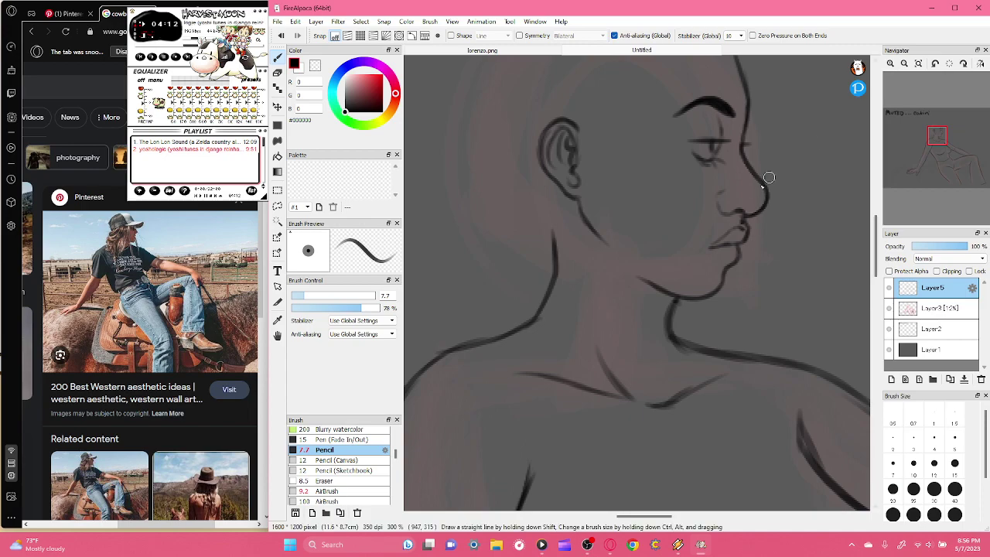
{"action": "scroll", "coordinate": [768, 178], "scroll_direction": "down", "scroll_amount": 1}
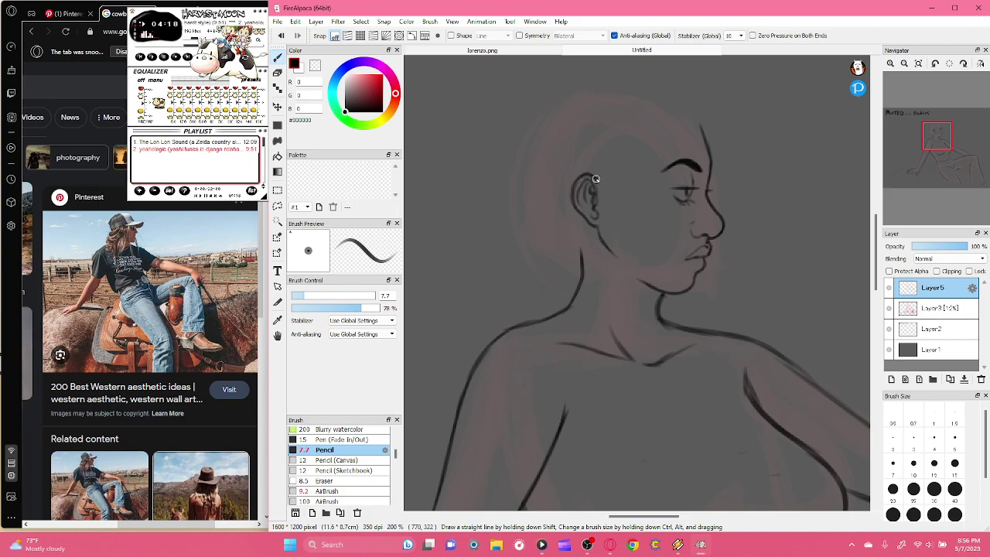
{"action": "left_click_drag", "start_coordinate": [300, 298], "coordinate": [311, 303]}
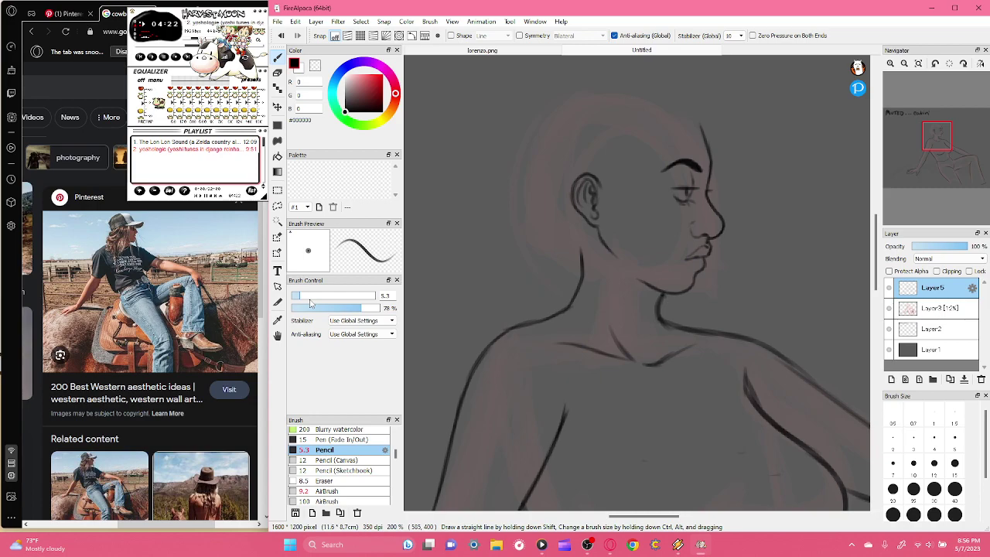
- Switch to Pinterest and open the Goddess Braids Hairstyles pin from the OC: Kazima board as a hair reference
{"action": "left_click", "coordinate": [71, 14]}
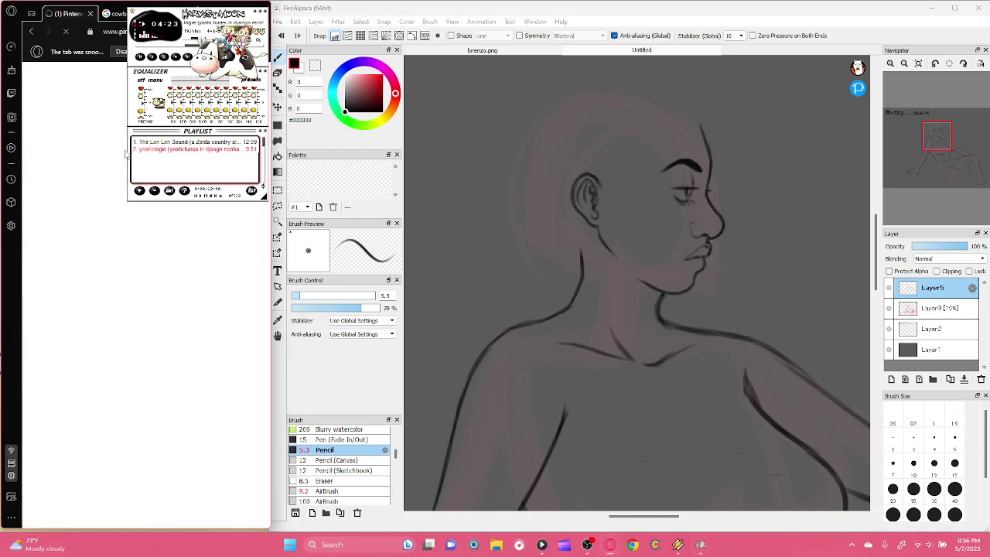
{"action": "left_click_drag", "start_coordinate": [208, 12], "coordinate": [351, 5]}
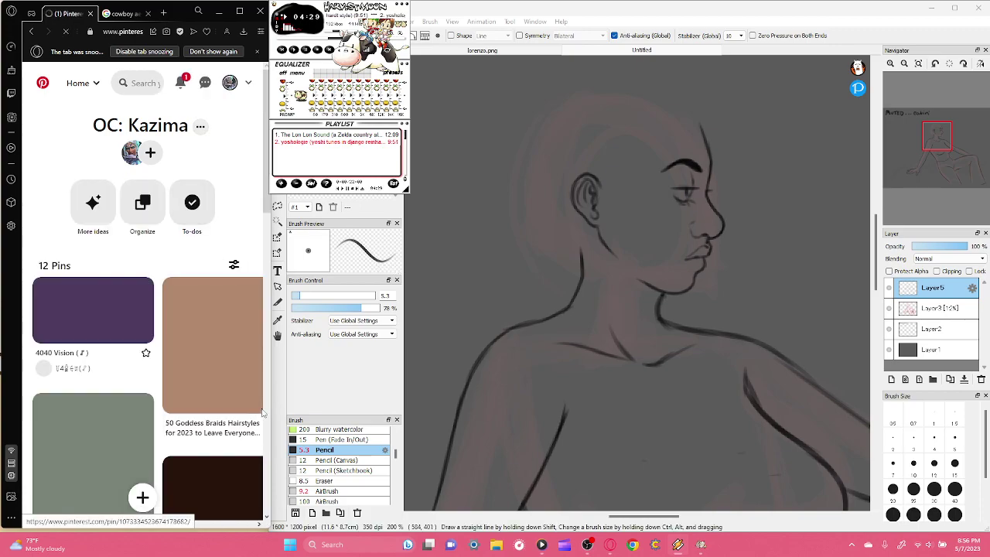
{"action": "scroll", "coordinate": [263, 413], "scroll_direction": "down", "scroll_amount": 1}
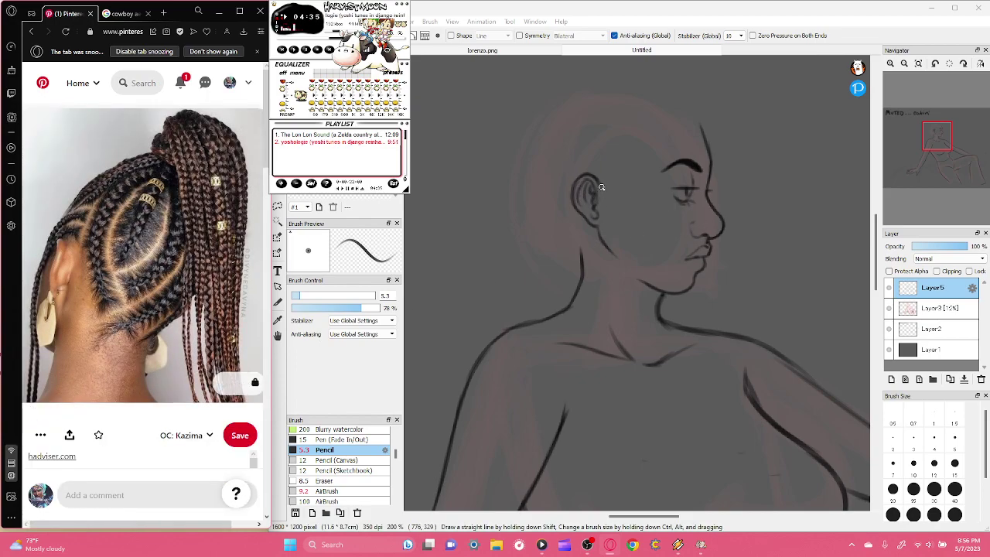
- Draw one thin wavy braid from the front of the ear down to the collarbone, and undo the extra short stroke beside it
{"action": "left_click", "coordinate": [602, 178]}
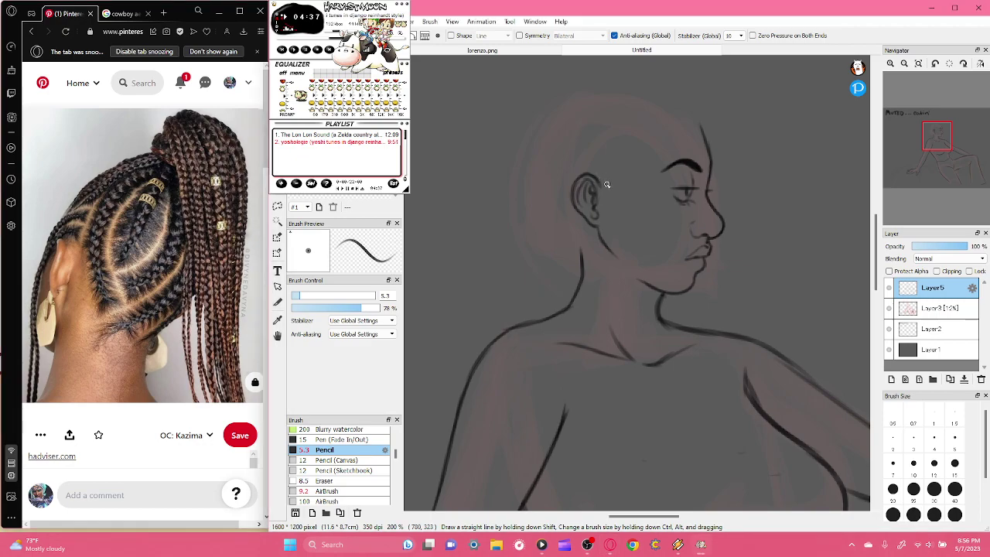
{"action": "left_click_drag", "start_coordinate": [603, 175], "coordinate": [623, 353]}
{"action": "left_click_drag", "start_coordinate": [608, 173], "coordinate": [621, 214]}
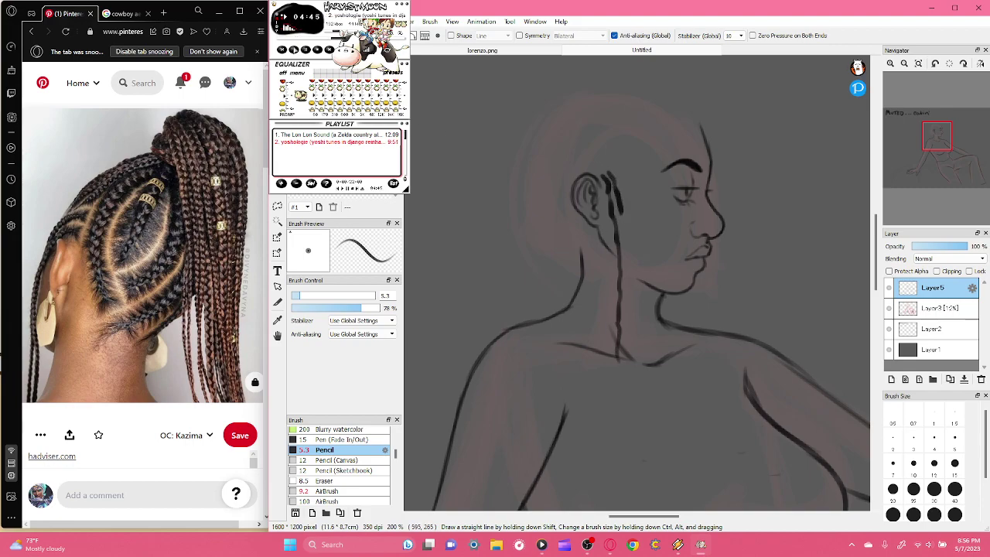
{"action": "mouse_move", "coordinate": [354, 5]}
{"action": "left_mouse_down"}
{"action": "mouse_move", "coordinate": [189, 45]}
{"action": "mouse_move", "coordinate": [186, 29]}
{"action": "left_mouse_up"}
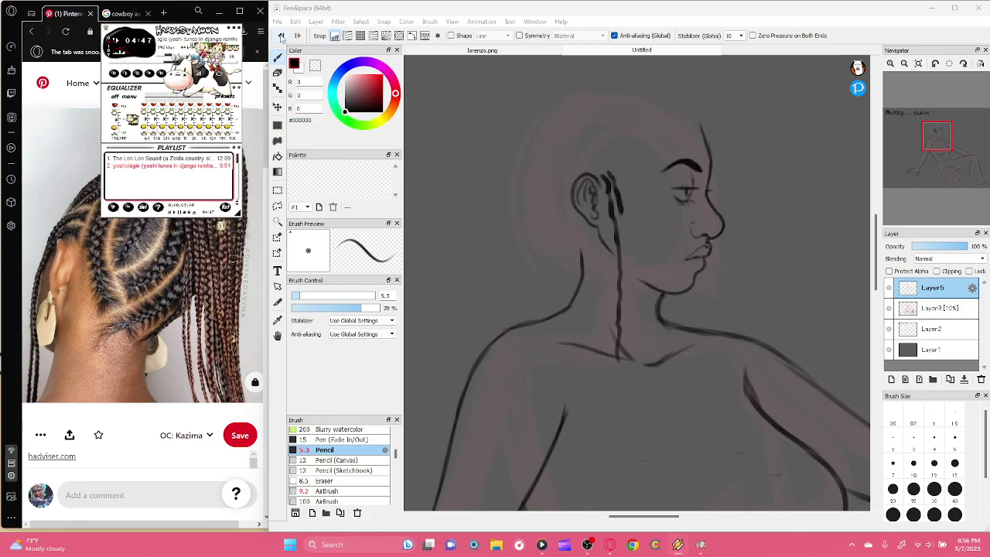
{"action": "key", "text": "ctrl+z"}
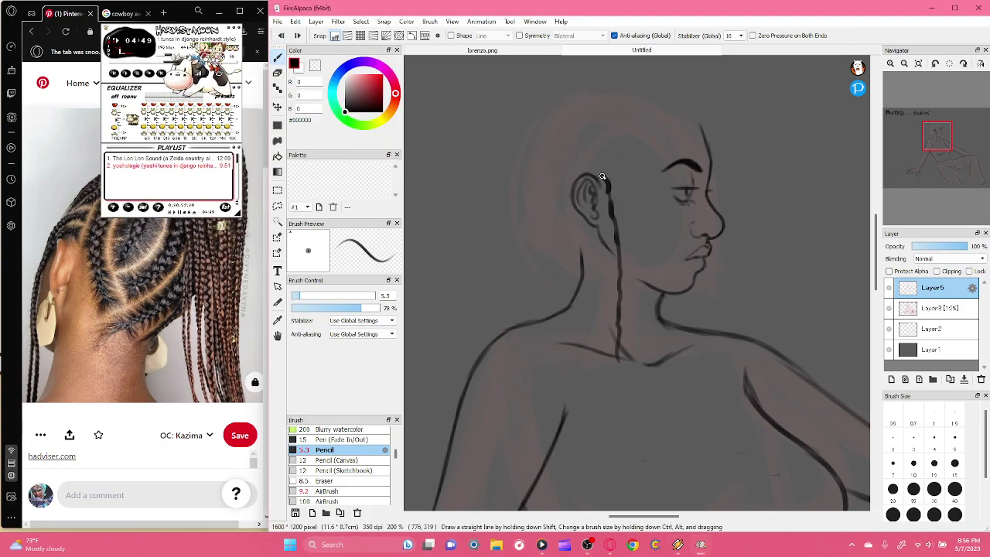
- Draw a second long braid from above the ear past the collarbone, and thicken both braids and their roots over the ear
{"action": "mouse_move", "coordinate": [586, 162]}
{"action": "left_mouse_down"}
{"action": "mouse_move", "coordinate": [622, 197]}
{"action": "mouse_move", "coordinate": [627, 410]}
{"action": "left_mouse_up"}
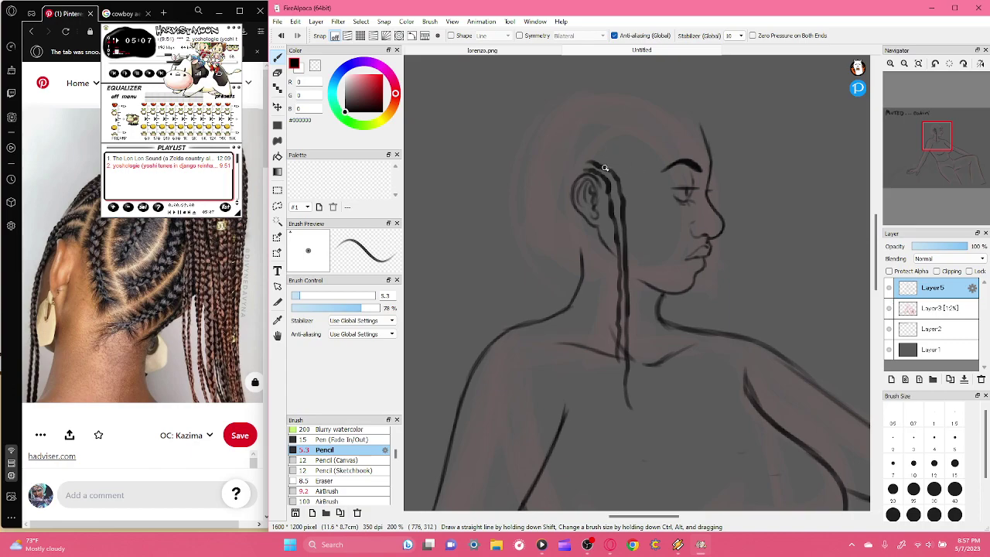
{"action": "left_click_drag", "start_coordinate": [610, 173], "coordinate": [626, 238]}
{"action": "mouse_move", "coordinate": [607, 186]}
{"action": "left_mouse_down"}
{"action": "mouse_move", "coordinate": [621, 266]}
{"action": "mouse_move", "coordinate": [618, 370]}
{"action": "left_mouse_up"}
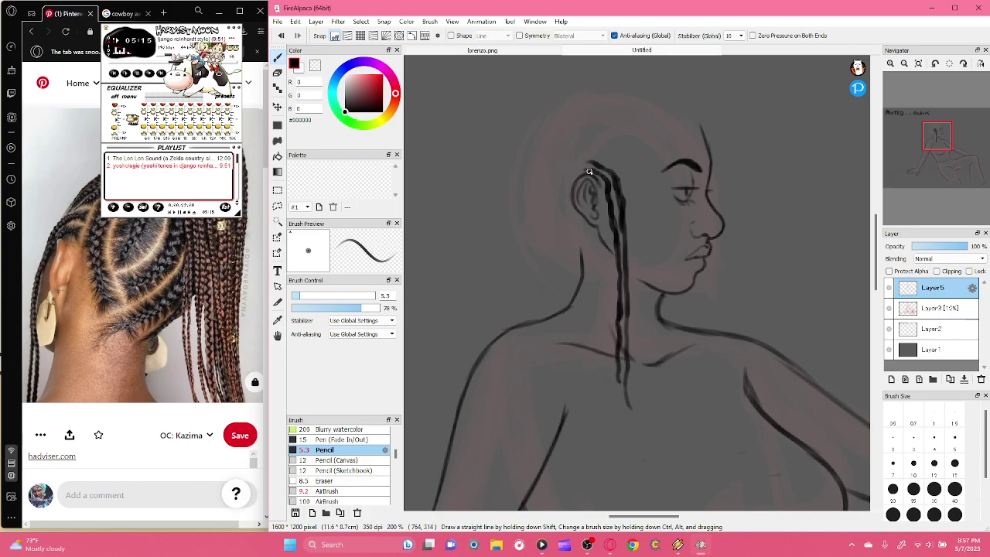
{"action": "left_click_drag", "start_coordinate": [586, 171], "coordinate": [604, 185]}
{"action": "left_click_drag", "start_coordinate": [186, 30], "coordinate": [353, 7]}
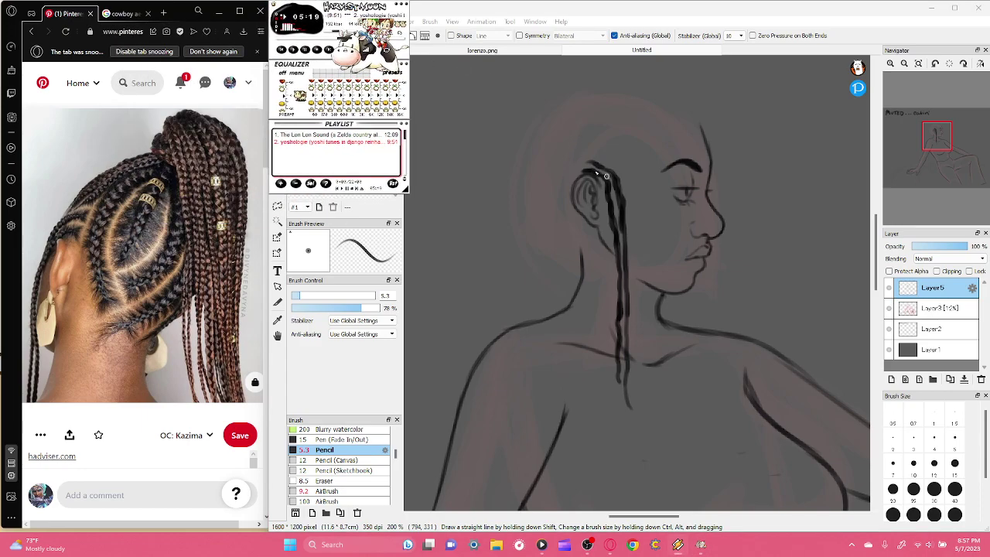
{"action": "left_click", "coordinate": [583, 166]}
{"action": "left_click_drag", "start_coordinate": [579, 166], "coordinate": [608, 175]}
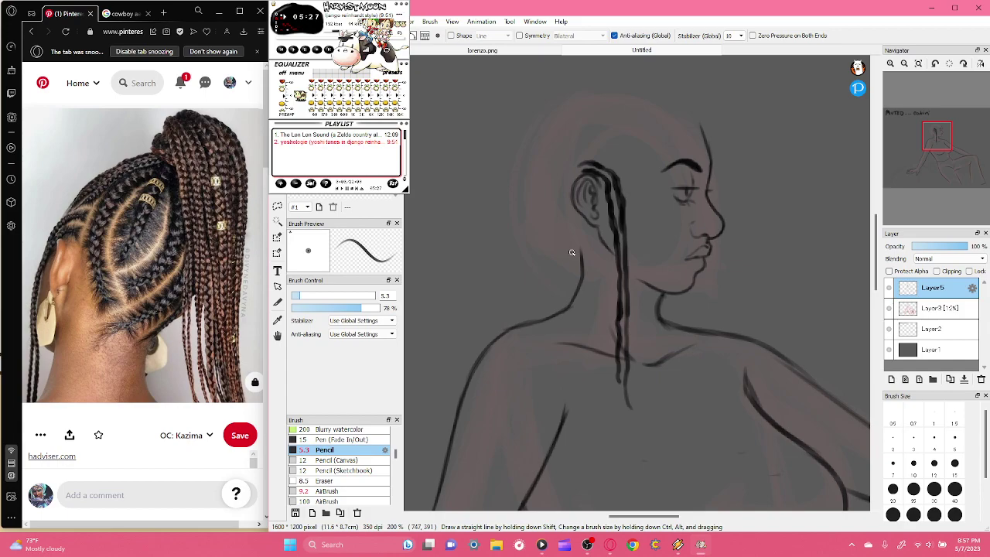
- Draw a thick wavy braid contour along the back of the head from the nape up to the crown
{"action": "left_click_drag", "start_coordinate": [576, 247], "coordinate": [552, 217]}
{"action": "mouse_move", "coordinate": [546, 168]}
{"action": "left_mouse_down"}
{"action": "mouse_move", "coordinate": [574, 121]}
{"action": "mouse_move", "coordinate": [604, 108]}
{"action": "left_mouse_up"}
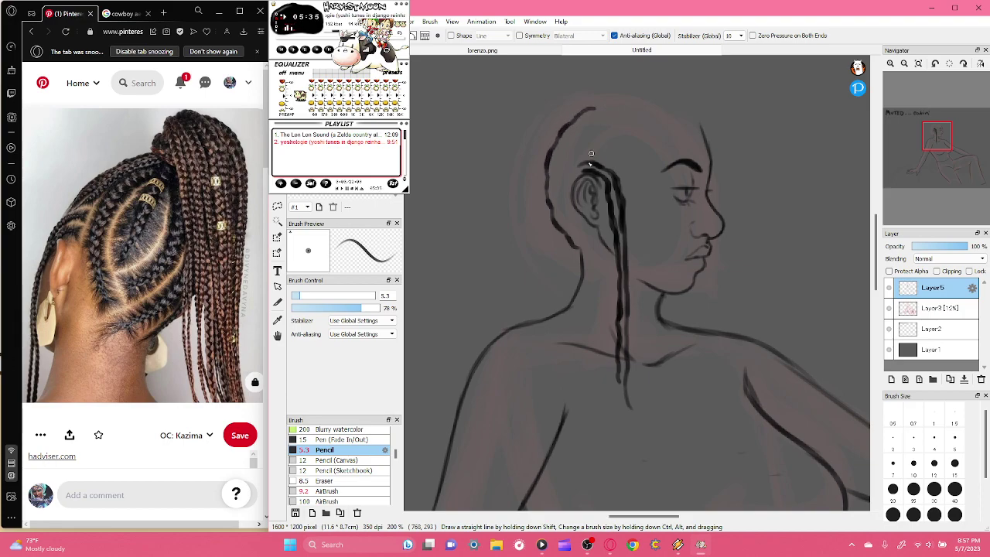
{"action": "mouse_move", "coordinate": [580, 247]}
{"action": "left_mouse_down"}
{"action": "mouse_move", "coordinate": [556, 221]}
{"action": "mouse_move", "coordinate": [547, 178]}
{"action": "mouse_move", "coordinate": [563, 134]}
{"action": "mouse_move", "coordinate": [595, 109]}
{"action": "left_mouse_up"}
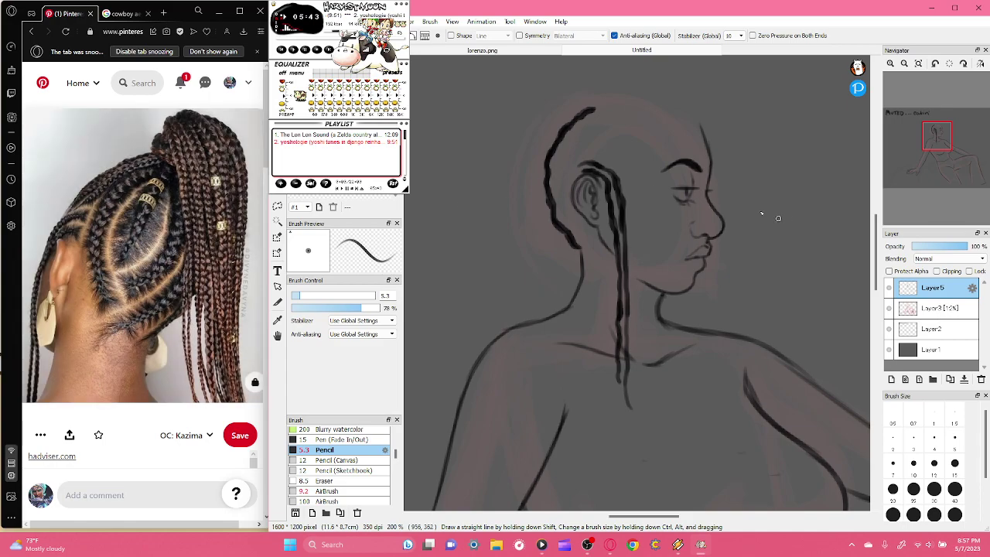
- Examine the braids pin on Pinterest and return to the cowboy photo search results
{"action": "double_click", "coordinate": [166, 434]}
{"action": "scroll", "coordinate": [146, 452], "scroll_direction": "down", "scroll_amount": 4}
{"action": "scroll", "coordinate": [162, 296], "scroll_direction": "down", "scroll_amount": 1}
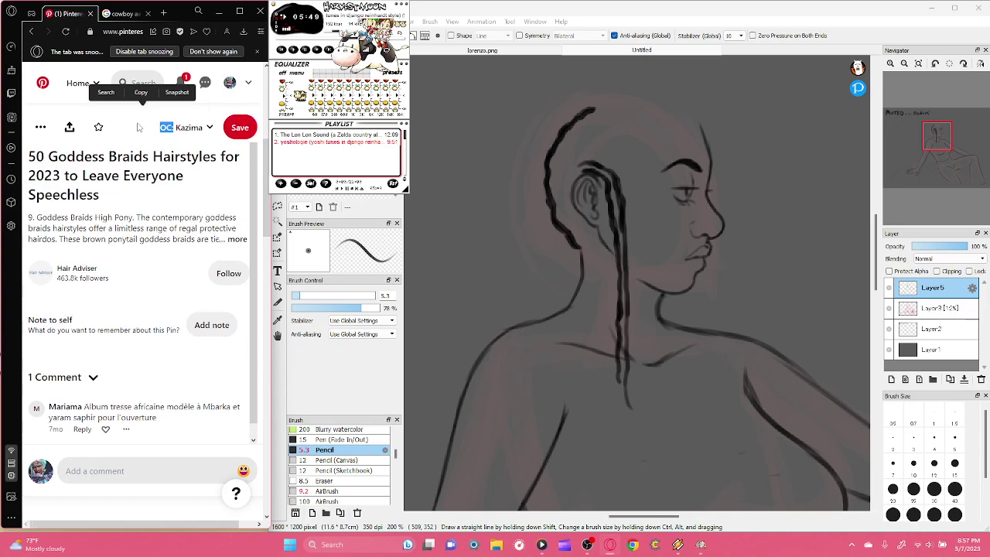
{"action": "scroll", "coordinate": [163, 296], "scroll_direction": "up", "scroll_amount": 5}
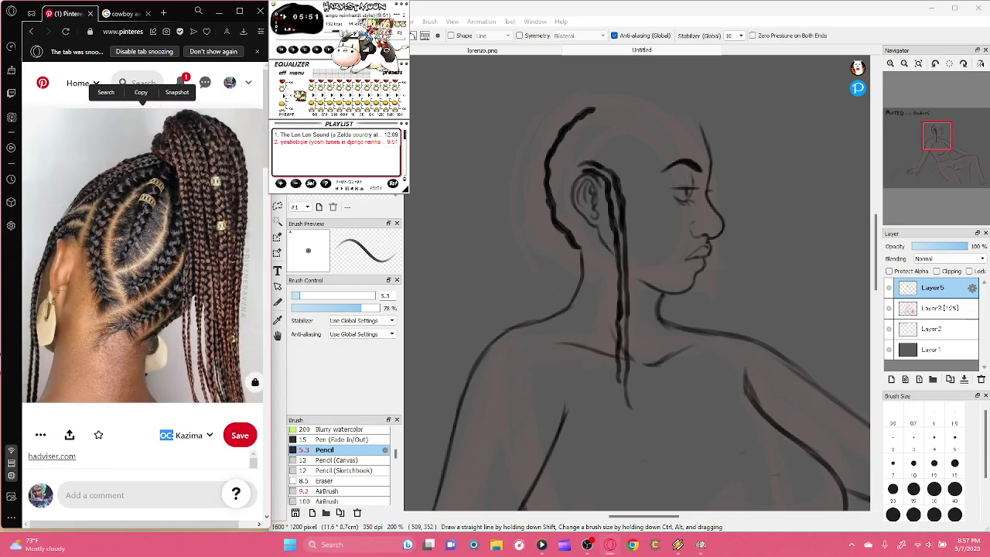
{"action": "left_click", "coordinate": [179, 97]}
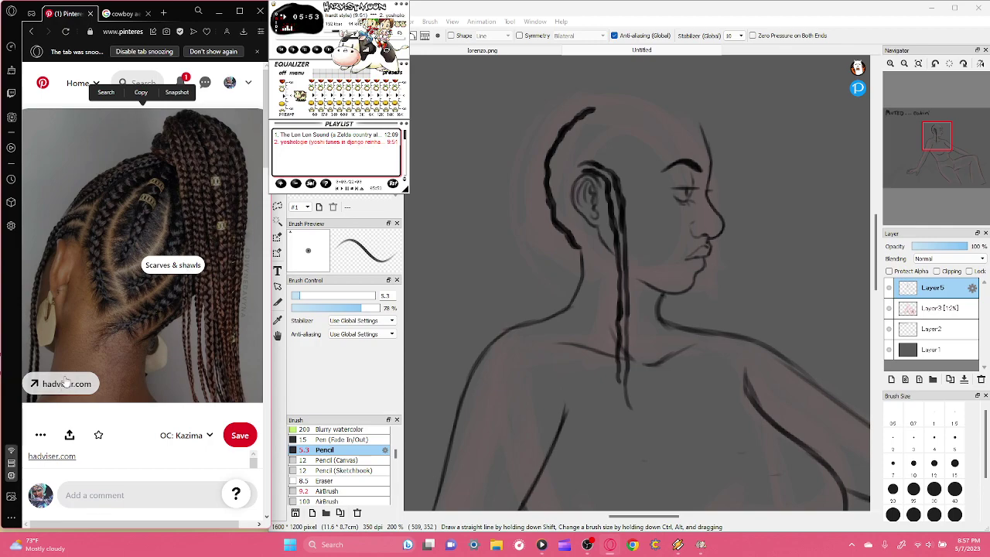
{"action": "left_click", "coordinate": [122, 13]}
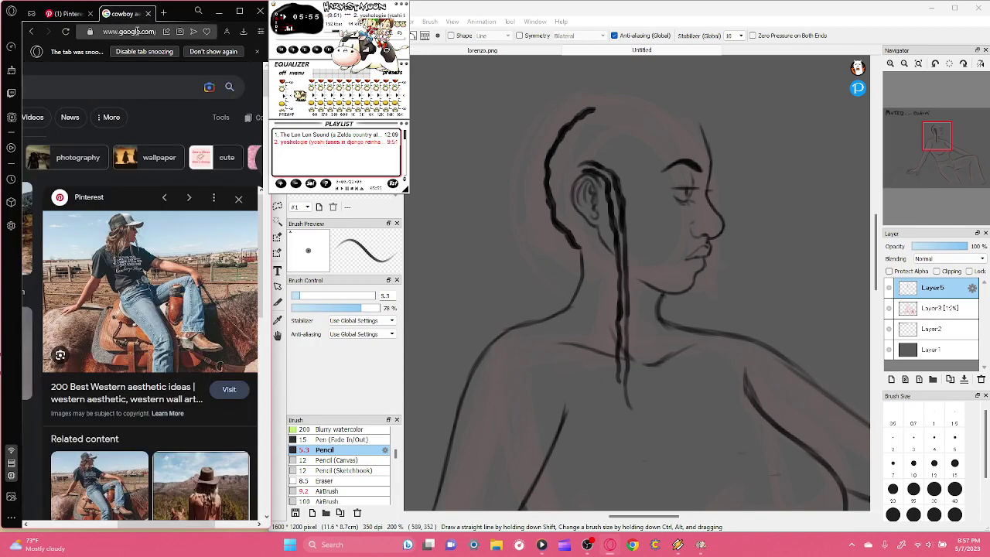
- Search Google for "goddess braids ponytail" and open the Pinterest image of a side-profile braided ponytail
{"action": "left_click", "coordinate": [132, 31]}
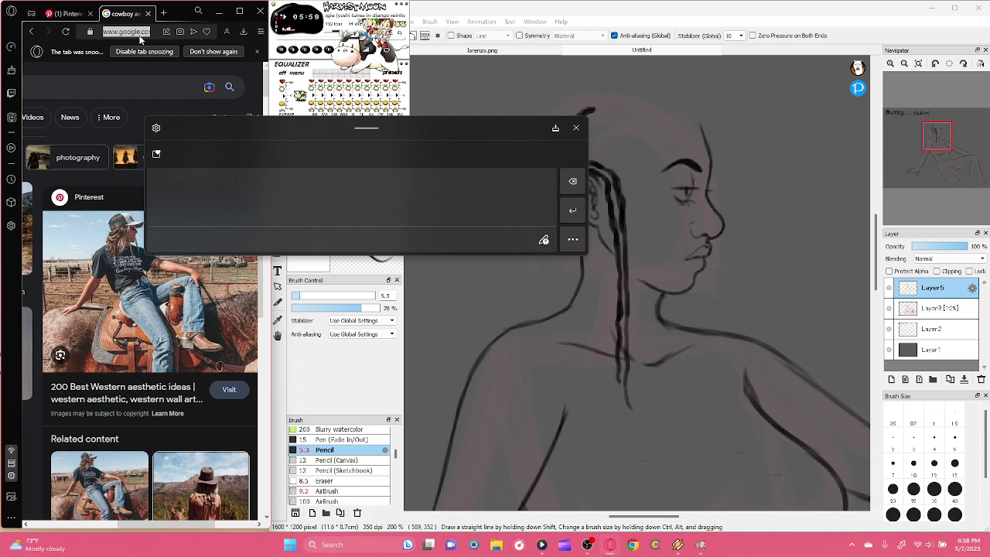
{"action": "type", "text": "god"}
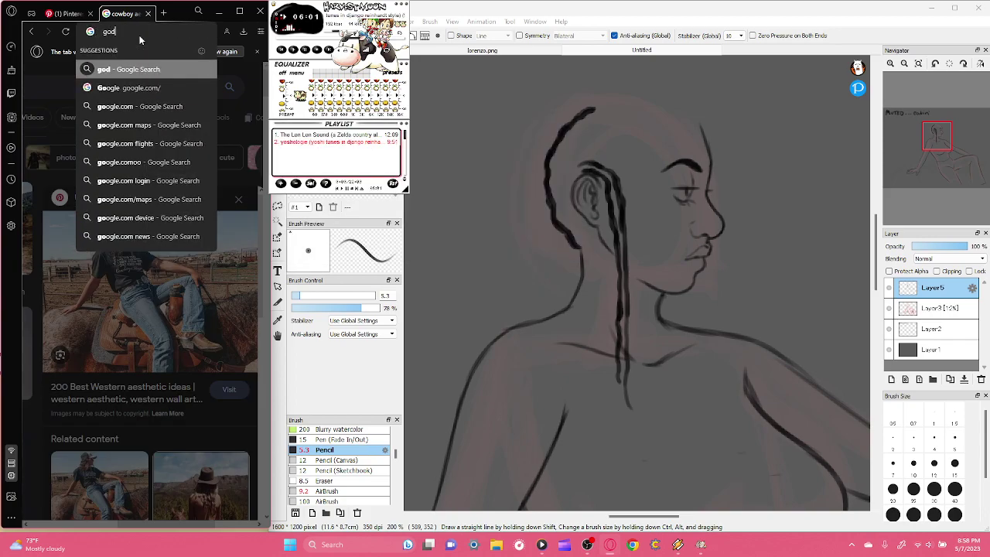
{"action": "type", "text": "dess braid"}
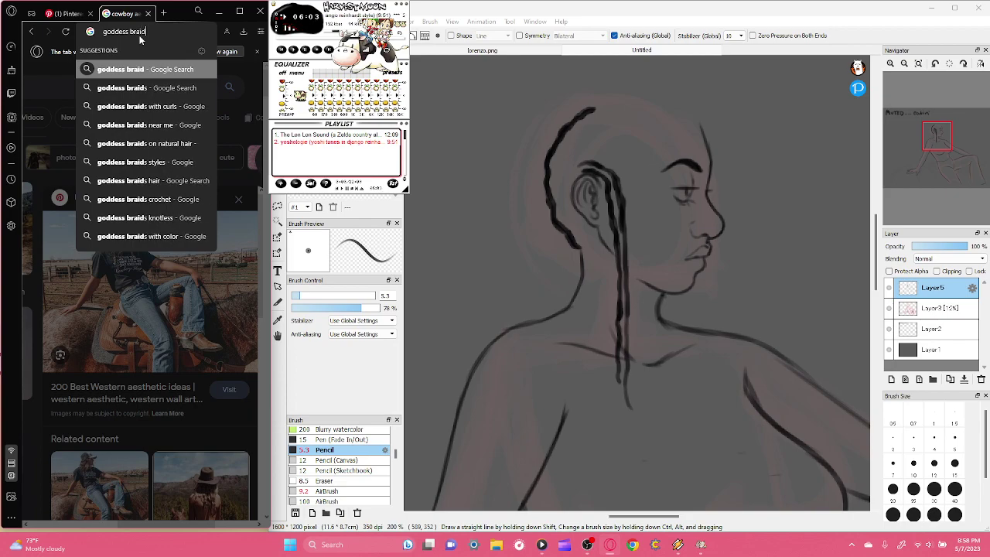
{"action": "type", "text": "s ponytail"}
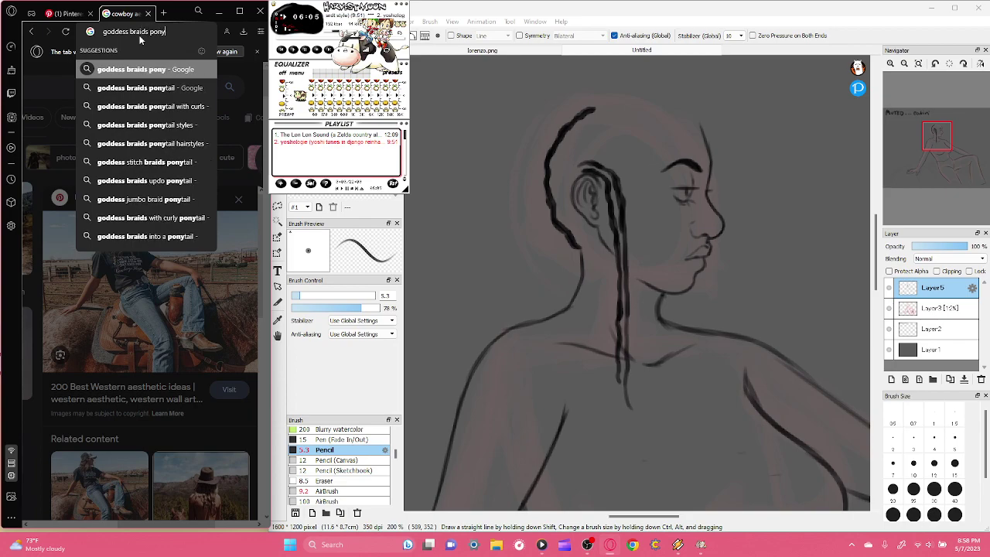
{"action": "key", "text": "Return"}
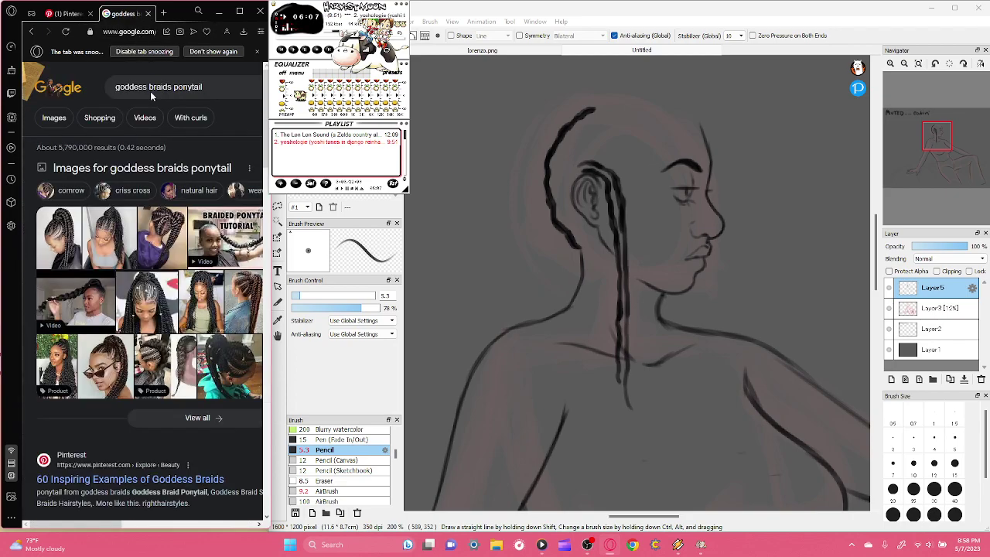
{"action": "left_click", "coordinate": [62, 242]}
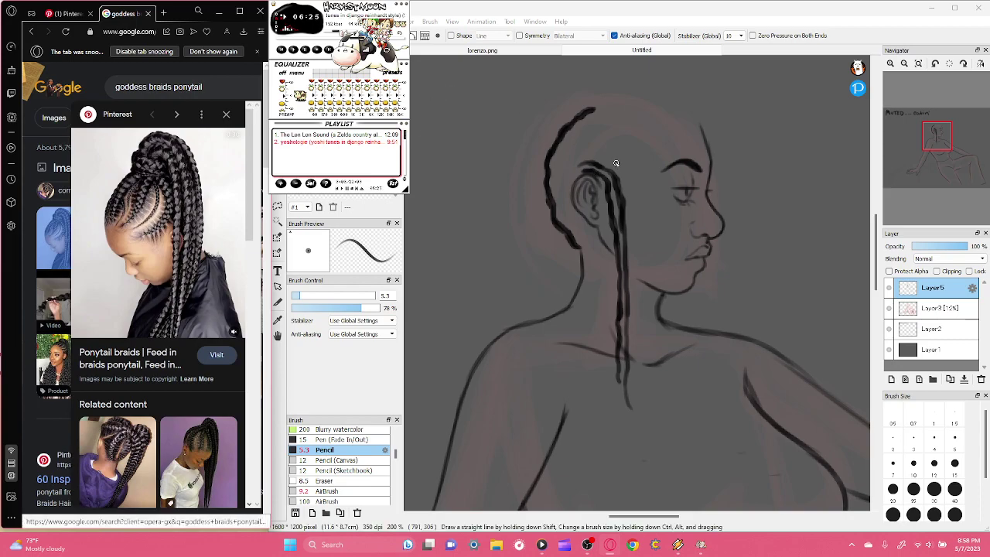
- Mirror the canvas view and draw a thick wavy contour over the top of the head from forehead to crown
{"action": "left_click", "coordinate": [621, 136]}
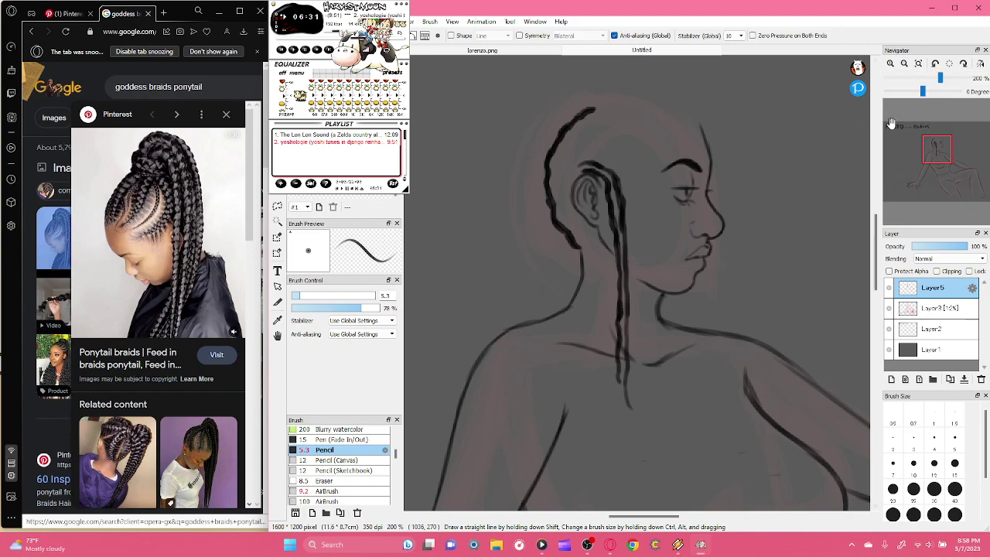
{"action": "left_click", "coordinate": [981, 66]}
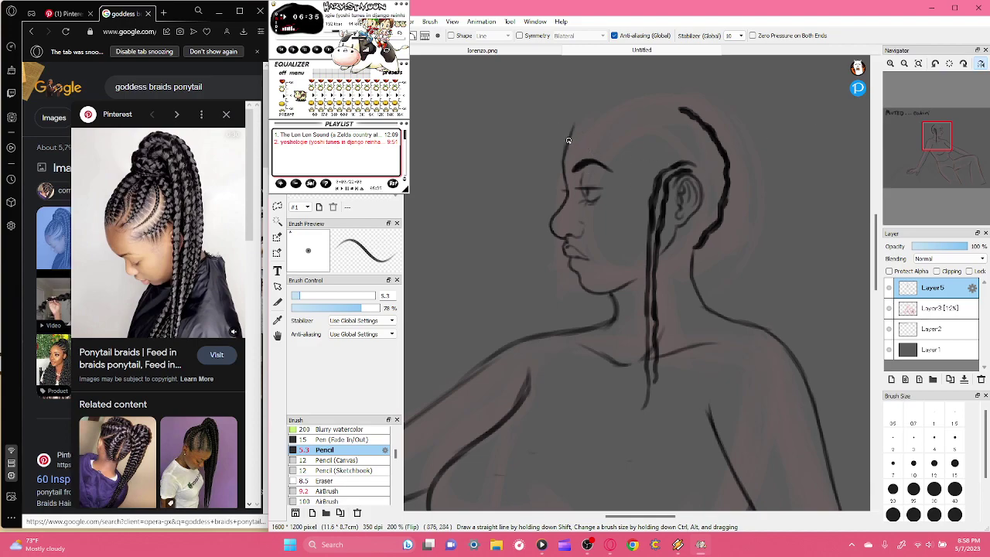
{"action": "mouse_move", "coordinate": [571, 134]}
{"action": "left_mouse_down"}
{"action": "mouse_move", "coordinate": [582, 118]}
{"action": "mouse_move", "coordinate": [641, 96]}
{"action": "mouse_move", "coordinate": [695, 116]}
{"action": "left_mouse_up"}
{"action": "mouse_move", "coordinate": [579, 128]}
{"action": "left_mouse_down"}
{"action": "mouse_move", "coordinate": [612, 101]}
{"action": "mouse_move", "coordinate": [650, 96]}
{"action": "mouse_move", "coordinate": [666, 110]}
{"action": "left_mouse_up"}
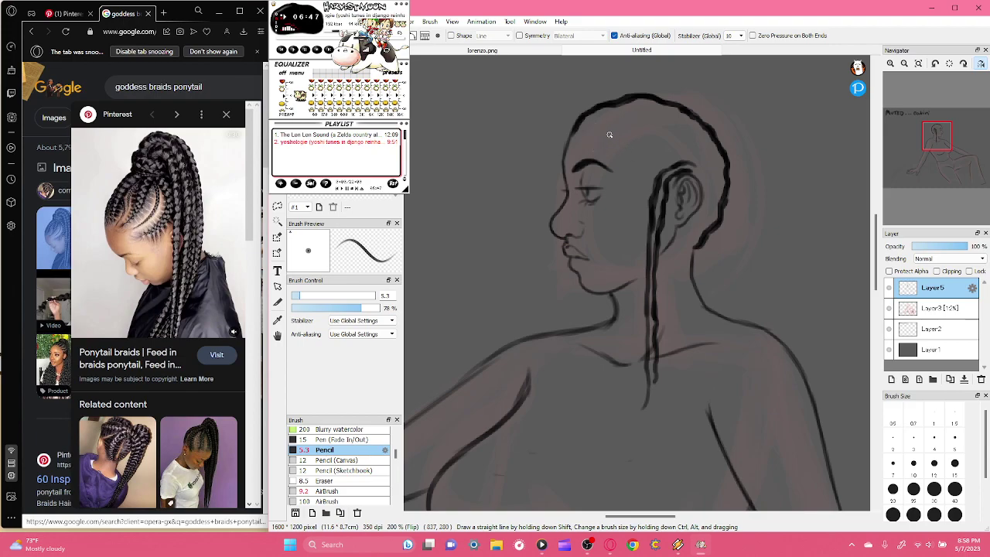
- Draw wavy cornrow lines running from the hairline and temple back to the crown, and thicken the contour above the forehead
{"action": "left_click_drag", "start_coordinate": [620, 130], "coordinate": [670, 102]}
{"action": "mouse_move", "coordinate": [617, 133]}
{"action": "left_mouse_down"}
{"action": "mouse_move", "coordinate": [676, 108]}
{"action": "mouse_move", "coordinate": [672, 99]}
{"action": "mouse_move", "coordinate": [676, 110]}
{"action": "left_mouse_up"}
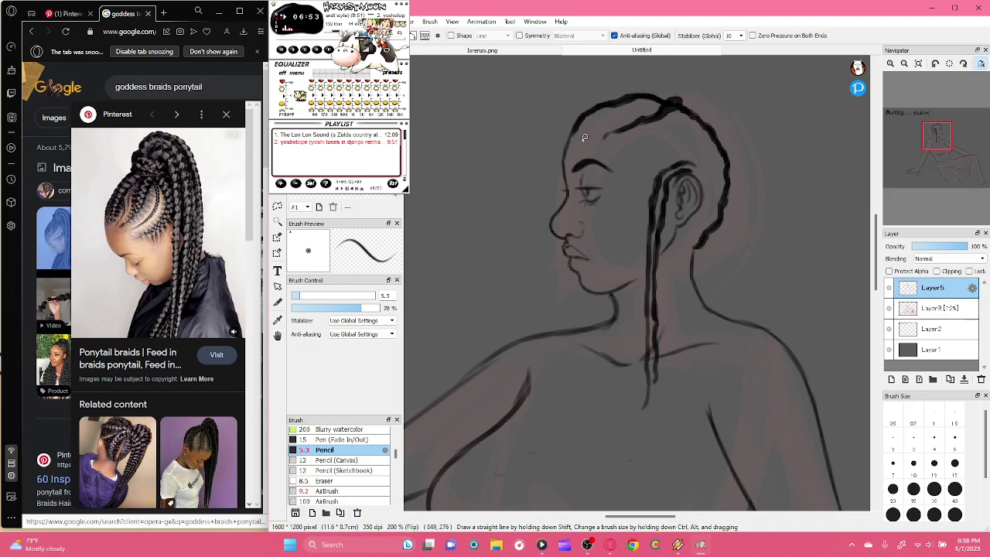
{"action": "mouse_move", "coordinate": [573, 130]}
{"action": "left_mouse_down"}
{"action": "mouse_move", "coordinate": [624, 97]}
{"action": "mouse_move", "coordinate": [660, 98]}
{"action": "mouse_move", "coordinate": [636, 94]}
{"action": "left_mouse_up"}
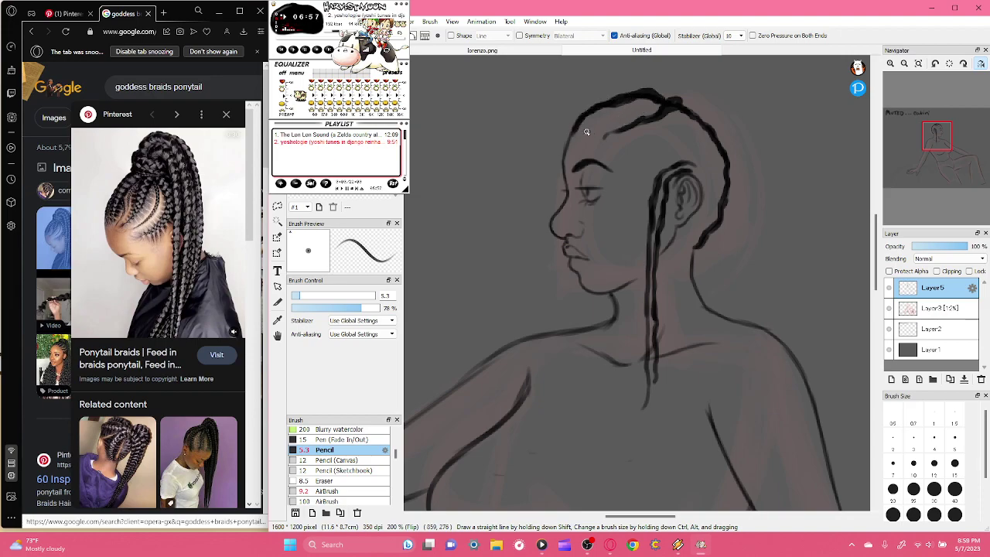
{"action": "mouse_move", "coordinate": [586, 134]}
{"action": "left_mouse_down"}
{"action": "mouse_move", "coordinate": [663, 99]}
{"action": "mouse_move", "coordinate": [583, 145]}
{"action": "left_mouse_up"}
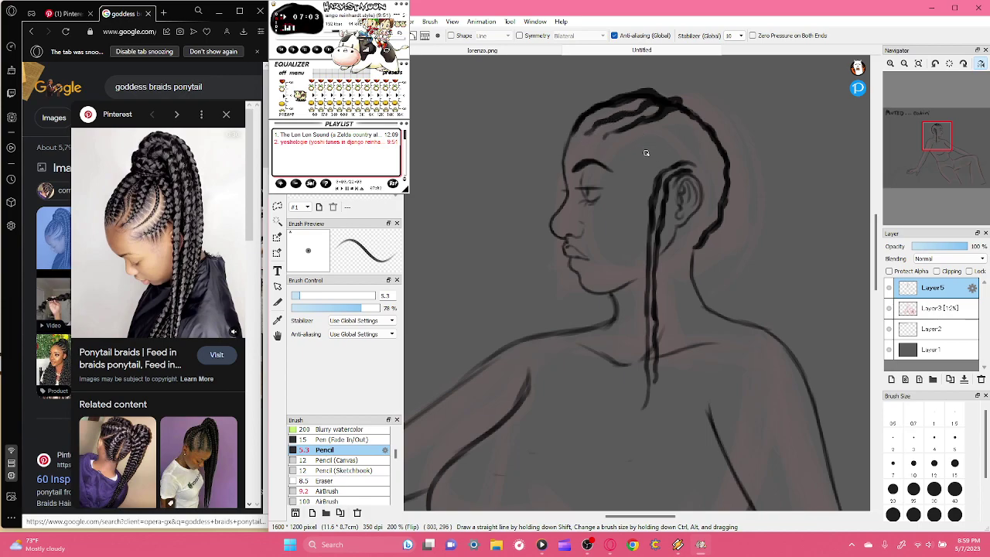
{"action": "mouse_move", "coordinate": [631, 143]}
{"action": "left_mouse_down"}
{"action": "mouse_move", "coordinate": [676, 137]}
{"action": "mouse_move", "coordinate": [692, 112]}
{"action": "mouse_move", "coordinate": [686, 131]}
{"action": "mouse_move", "coordinate": [642, 147]}
{"action": "mouse_move", "coordinate": [694, 120]}
{"action": "mouse_move", "coordinate": [655, 158]}
{"action": "mouse_move", "coordinate": [697, 150]}
{"action": "left_mouse_up"}
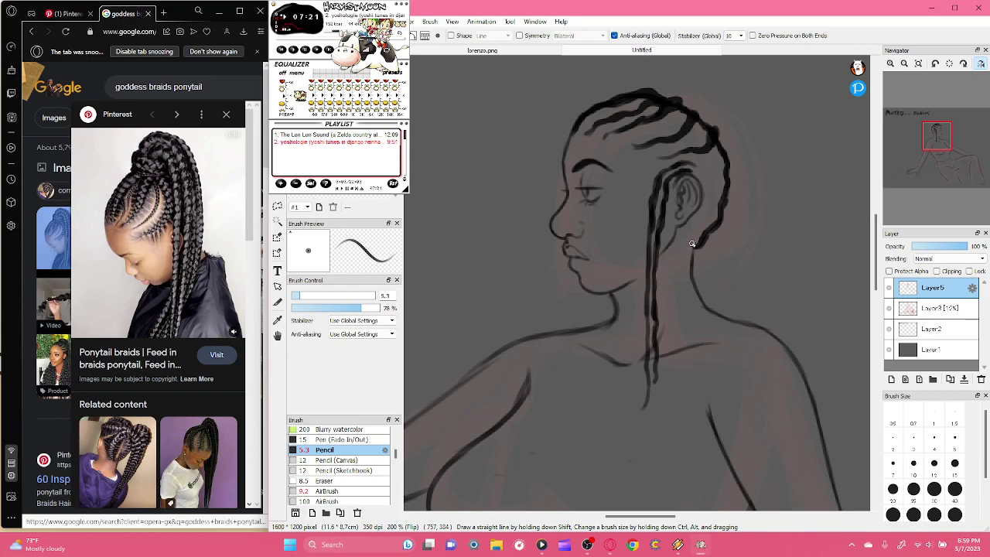
- Draw a wavy braid line behind the ear from the nape up to the crown, undoing and redrawing it once
{"action": "mouse_move", "coordinate": [694, 237]}
{"action": "left_mouse_down"}
{"action": "mouse_move", "coordinate": [716, 202]}
{"action": "mouse_move", "coordinate": [719, 149]}
{"action": "left_mouse_up"}
{"action": "left_click_drag", "start_coordinate": [291, 9], "coordinate": [157, 21]}
{"action": "left_click", "coordinate": [456, 96]}
{"action": "key", "text": "ctrl+z"}
{"action": "mouse_move", "coordinate": [688, 237]}
{"action": "left_mouse_down"}
{"action": "mouse_move", "coordinate": [707, 215]}
{"action": "mouse_move", "coordinate": [722, 148]}
{"action": "mouse_move", "coordinate": [717, 184]}
{"action": "mouse_move", "coordinate": [685, 225]}
{"action": "mouse_move", "coordinate": [721, 153]}
{"action": "left_mouse_up"}
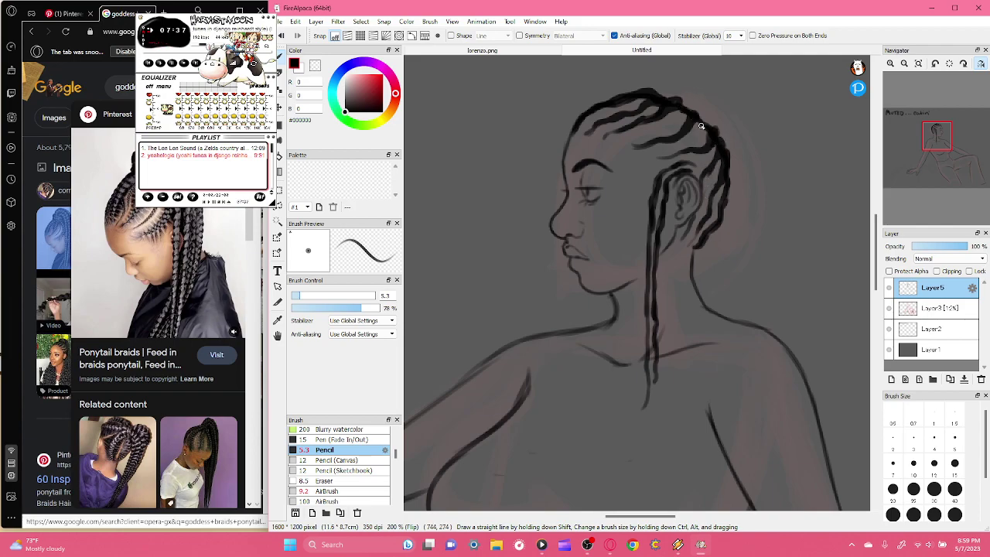
- Add short wavy cornrow strokes in the gaps at the temple and hairline, and move the music player off the reference image
{"action": "mouse_move", "coordinate": [671, 148]}
{"action": "left_mouse_down"}
{"action": "mouse_move", "coordinate": [690, 141]}
{"action": "mouse_move", "coordinate": [702, 116]}
{"action": "mouse_move", "coordinate": [684, 141]}
{"action": "left_mouse_up"}
{"action": "mouse_move", "coordinate": [623, 139]}
{"action": "left_mouse_down"}
{"action": "mouse_move", "coordinate": [686, 107]}
{"action": "mouse_move", "coordinate": [617, 145]}
{"action": "left_mouse_up"}
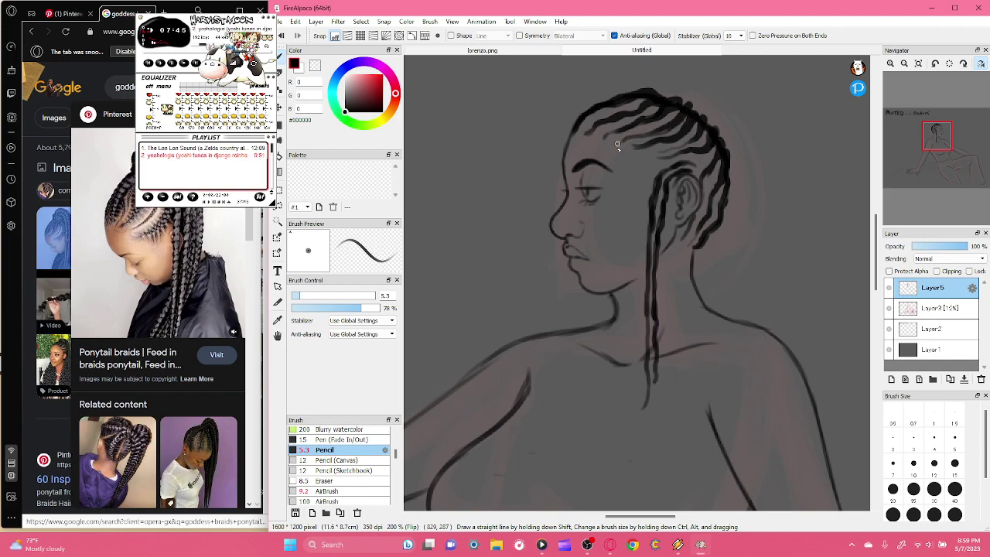
{"action": "left_click_drag", "start_coordinate": [209, 19], "coordinate": [436, 85]}
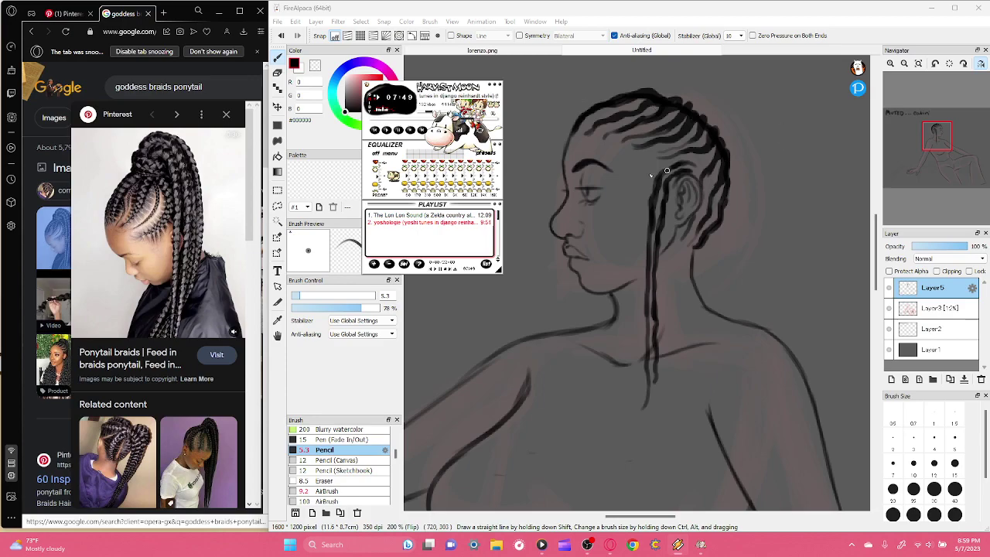
- Check the Pinterest braids pin against the ponytail reference and draw a solid black ponytail base at the crown
{"action": "left_click", "coordinate": [69, 13]}
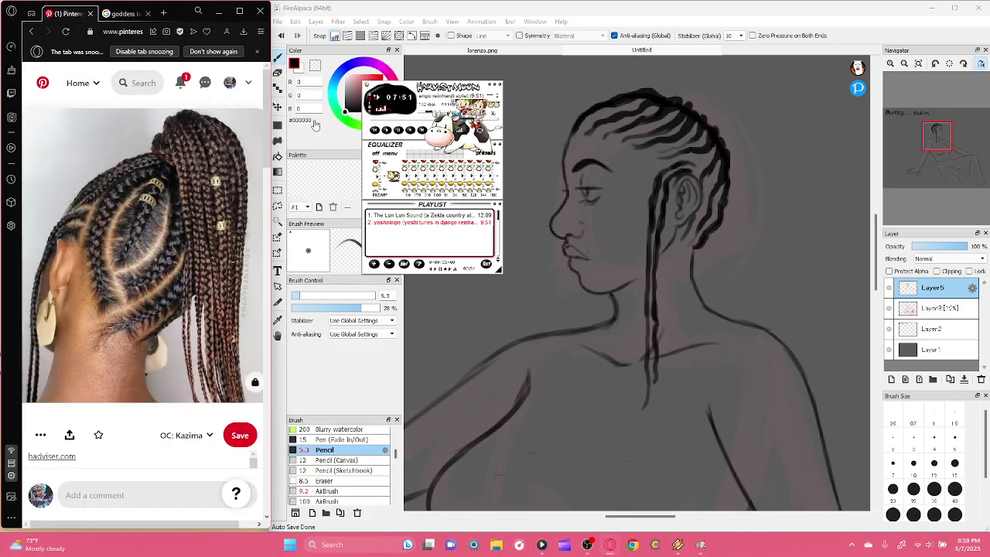
{"action": "left_click", "coordinate": [124, 13]}
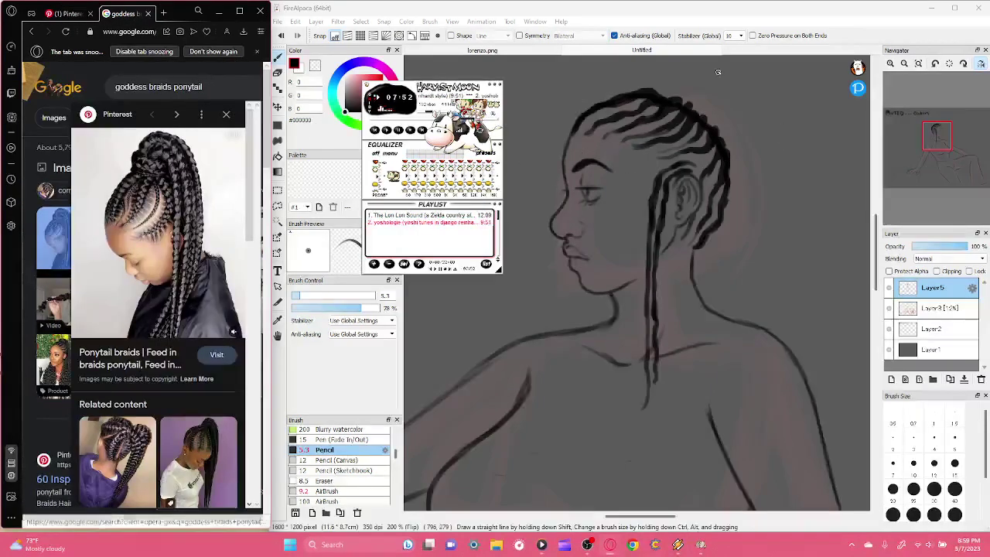
{"action": "left_click", "coordinate": [686, 97]}
{"action": "mouse_move", "coordinate": [678, 101]}
{"action": "left_mouse_down"}
{"action": "mouse_move", "coordinate": [723, 112]}
{"action": "mouse_move", "coordinate": [722, 131]}
{"action": "mouse_move", "coordinate": [675, 100]}
{"action": "mouse_move", "coordinate": [700, 100]}
{"action": "mouse_move", "coordinate": [723, 130]}
{"action": "mouse_move", "coordinate": [676, 96]}
{"action": "mouse_move", "coordinate": [681, 89]}
{"action": "mouse_move", "coordinate": [704, 101]}
{"action": "mouse_move", "coordinate": [680, 89]}
{"action": "mouse_move", "coordinate": [720, 114]}
{"action": "mouse_move", "coordinate": [673, 100]}
{"action": "left_mouse_up"}
{"action": "mouse_move", "coordinate": [689, 93]}
{"action": "left_mouse_down"}
{"action": "mouse_move", "coordinate": [726, 128]}
{"action": "mouse_move", "coordinate": [710, 118]}
{"action": "left_mouse_up"}
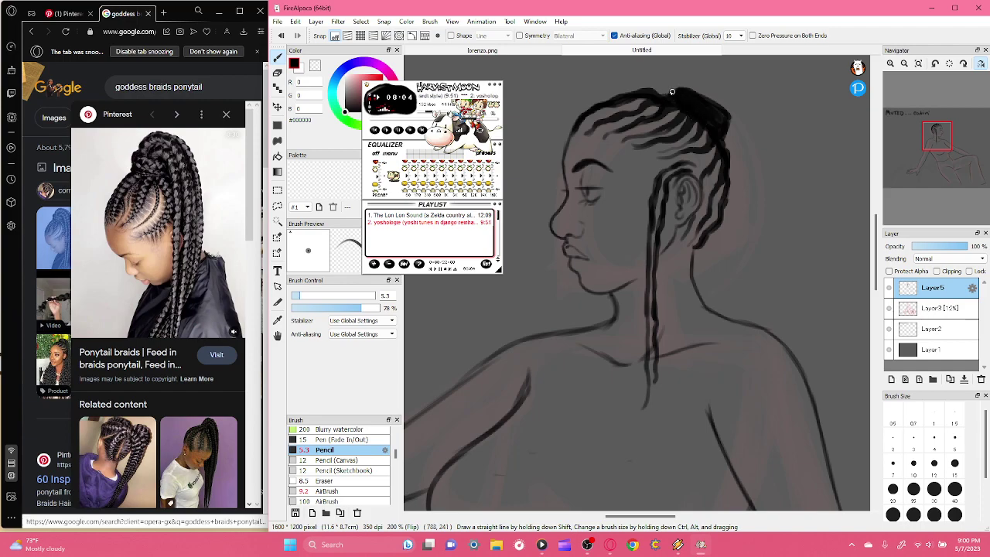
- Add a new layer above Layer3 and set the Pencil to size 8 and 33 % opacity
{"action": "left_click", "coordinate": [913, 308]}
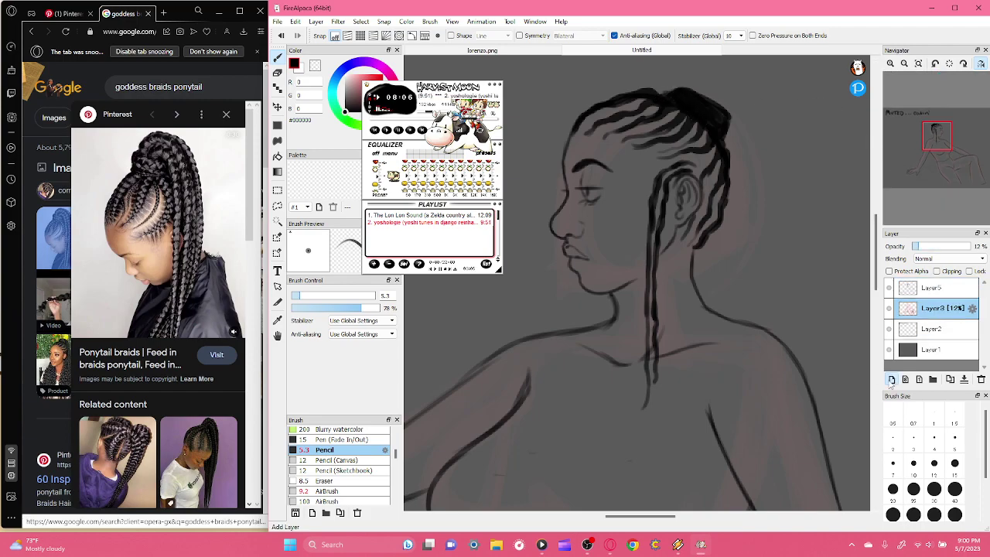
{"action": "left_click", "coordinate": [891, 379]}
{"action": "left_click", "coordinate": [305, 296]}
{"action": "mouse_move", "coordinate": [433, 87]}
{"action": "left_mouse_down"}
{"action": "mouse_move", "coordinate": [345, 80]}
{"action": "mouse_move", "coordinate": [133, 151]}
{"action": "left_mouse_up"}
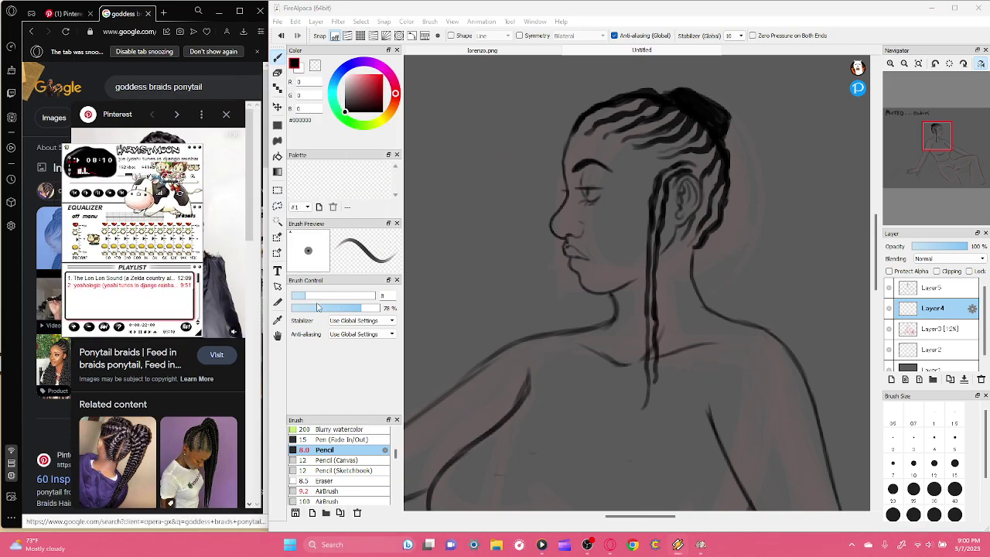
{"action": "left_click", "coordinate": [321, 309]}
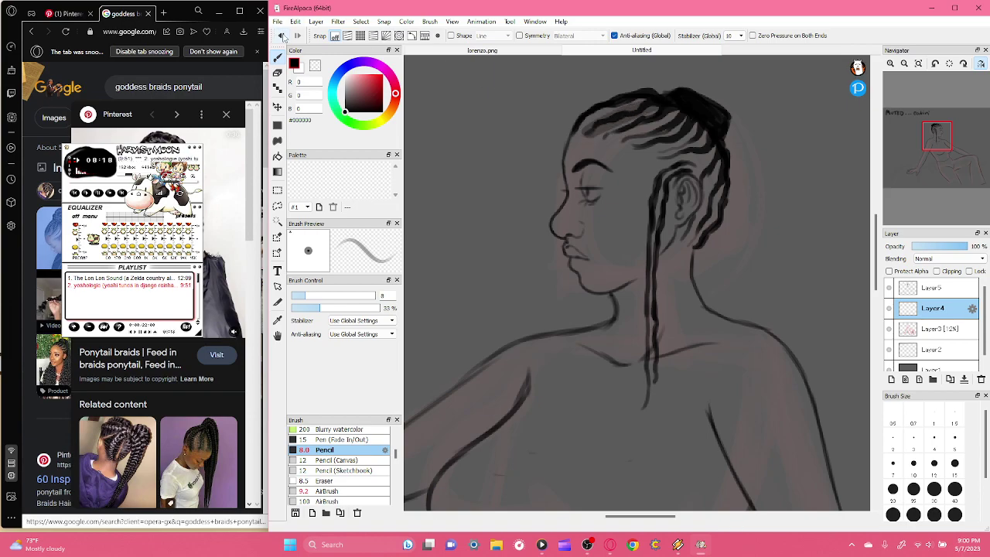
- Shade softly between the front cornrows, from the forehead hairline back toward the crown
{"action": "left_click", "coordinate": [890, 63]}
{"action": "left_click", "coordinate": [890, 63]}
{"action": "left_click_drag", "start_coordinate": [943, 164], "coordinate": [939, 145]}
{"action": "mouse_move", "coordinate": [515, 160]}
{"action": "left_mouse_down"}
{"action": "mouse_move", "coordinate": [583, 117]}
{"action": "mouse_move", "coordinate": [654, 92]}
{"action": "left_mouse_up"}
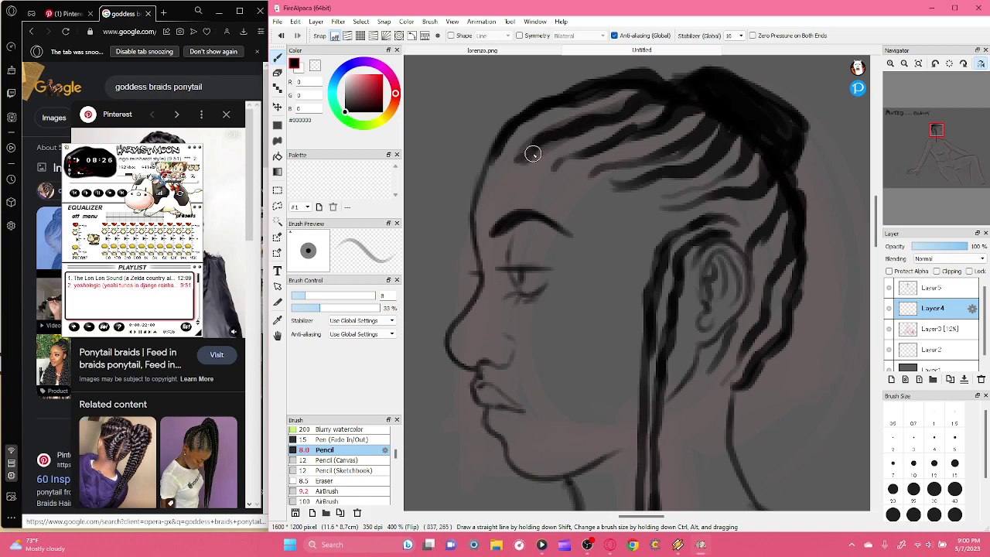
{"action": "mouse_move", "coordinate": [569, 157]}
{"action": "left_mouse_down"}
{"action": "mouse_move", "coordinate": [678, 105]}
{"action": "mouse_move", "coordinate": [600, 152]}
{"action": "left_mouse_up"}
{"action": "mouse_move", "coordinate": [662, 131]}
{"action": "left_mouse_down"}
{"action": "mouse_move", "coordinate": [553, 166]}
{"action": "mouse_move", "coordinate": [646, 131]}
{"action": "left_mouse_up"}
{"action": "mouse_move", "coordinate": [506, 153]}
{"action": "left_mouse_down"}
{"action": "mouse_move", "coordinate": [566, 110]}
{"action": "mouse_move", "coordinate": [631, 88]}
{"action": "left_mouse_up"}
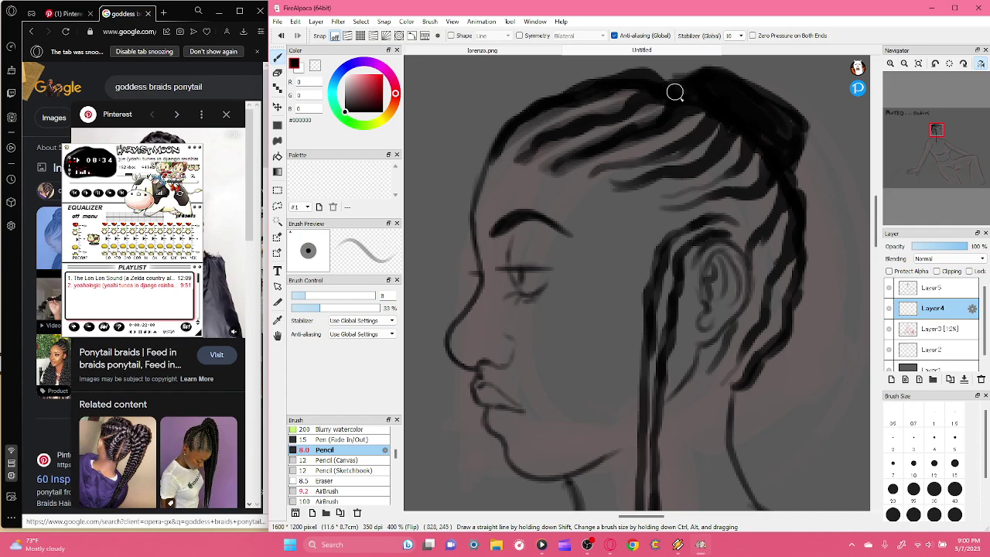
- Shade the gaps between the side cornrows from the temple to the ponytail base, and clear the music player off the reference
{"action": "mouse_move", "coordinate": [590, 174]}
{"action": "left_mouse_down"}
{"action": "mouse_move", "coordinate": [688, 131]}
{"action": "mouse_move", "coordinate": [665, 148]}
{"action": "mouse_move", "coordinate": [710, 109]}
{"action": "left_mouse_up"}
{"action": "left_click_drag", "start_coordinate": [596, 170], "coordinate": [673, 154]}
{"action": "mouse_move", "coordinate": [611, 188]}
{"action": "left_mouse_down"}
{"action": "mouse_move", "coordinate": [695, 177]}
{"action": "mouse_move", "coordinate": [659, 182]}
{"action": "mouse_move", "coordinate": [716, 163]}
{"action": "mouse_move", "coordinate": [750, 124]}
{"action": "mouse_move", "coordinate": [744, 153]}
{"action": "mouse_move", "coordinate": [675, 196]}
{"action": "mouse_move", "coordinate": [750, 153]}
{"action": "mouse_move", "coordinate": [743, 167]}
{"action": "mouse_move", "coordinate": [718, 178]}
{"action": "mouse_move", "coordinate": [756, 150]}
{"action": "mouse_move", "coordinate": [719, 175]}
{"action": "mouse_move", "coordinate": [779, 184]}
{"action": "mouse_move", "coordinate": [672, 205]}
{"action": "left_mouse_up"}
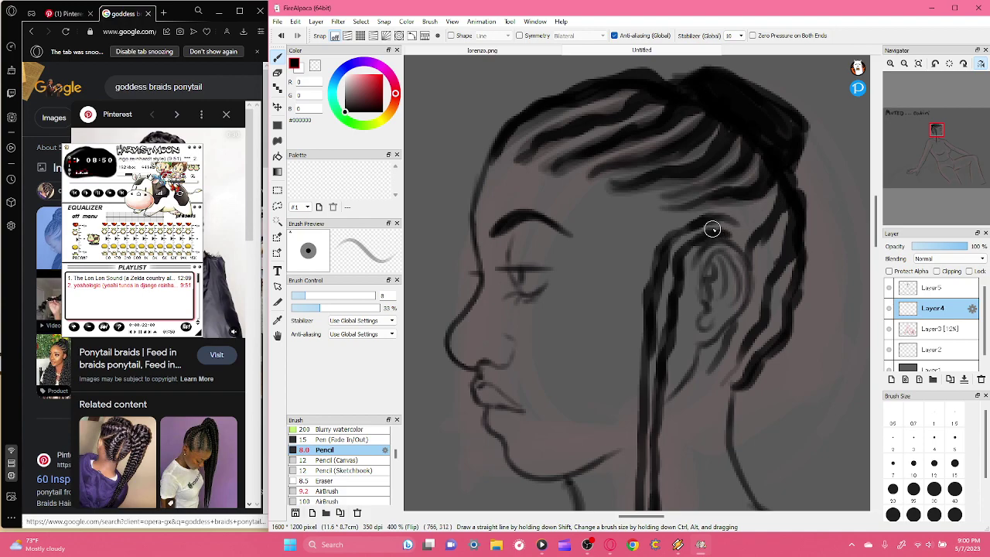
{"action": "left_click_drag", "start_coordinate": [152, 147], "coordinate": [358, 6]}
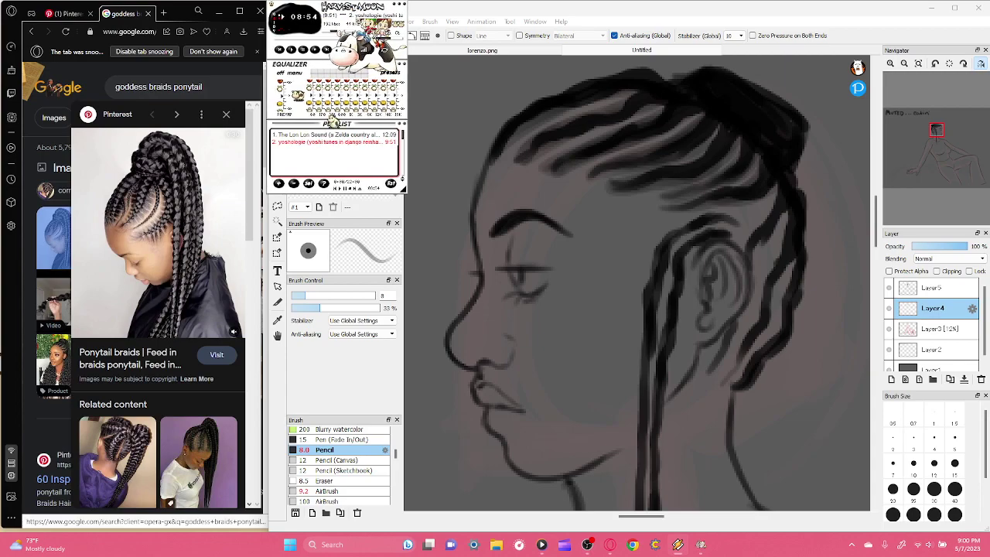
- Shade between the braids behind the ear down to the nape, undoing the last strokes and reworking the lower hairline
{"action": "left_click_drag", "start_coordinate": [778, 189], "coordinate": [744, 243]}
{"action": "left_click_drag", "start_coordinate": [769, 207], "coordinate": [746, 255]}
{"action": "mouse_move", "coordinate": [769, 208]}
{"action": "left_mouse_down"}
{"action": "mouse_move", "coordinate": [747, 293]}
{"action": "mouse_move", "coordinate": [748, 268]}
{"action": "mouse_move", "coordinate": [716, 364]}
{"action": "left_mouse_up"}
{"action": "mouse_move", "coordinate": [730, 326]}
{"action": "left_mouse_down"}
{"action": "mouse_move", "coordinate": [706, 367]}
{"action": "mouse_move", "coordinate": [718, 361]}
{"action": "left_mouse_up"}
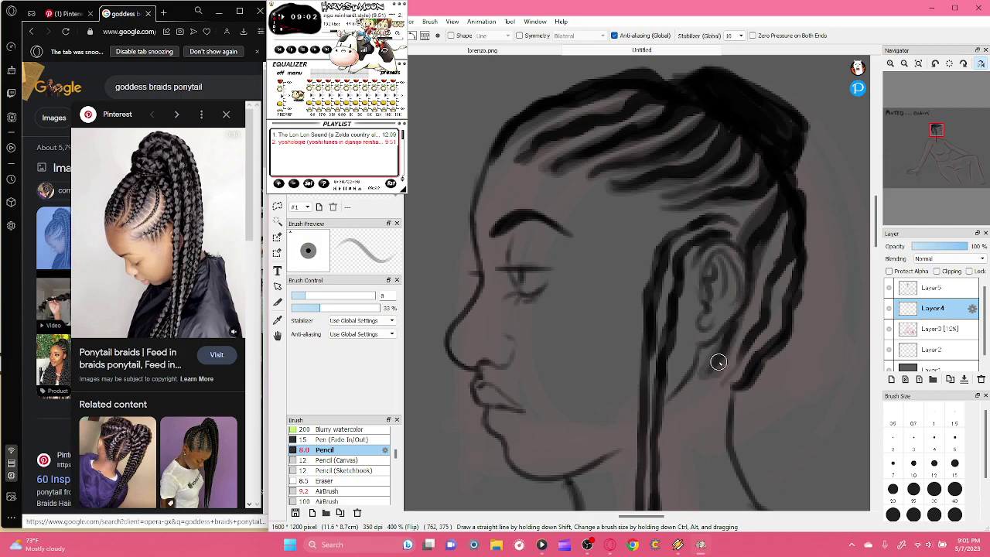
{"action": "left_click_drag", "start_coordinate": [345, 13], "coordinate": [191, 20]}
{"action": "left_click", "coordinate": [281, 36]}
{"action": "left_click", "coordinate": [281, 37]}
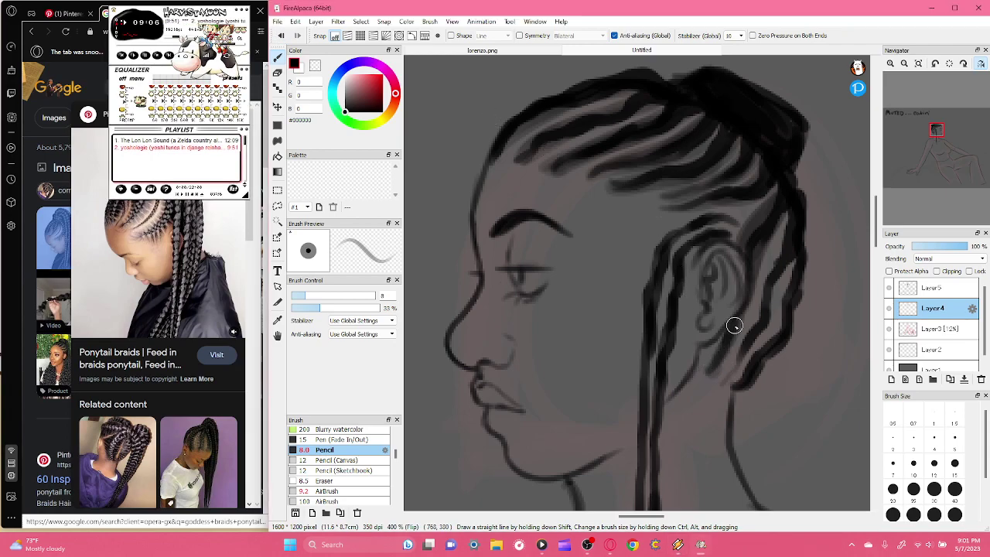
{"action": "mouse_move", "coordinate": [727, 383]}
{"action": "left_mouse_down"}
{"action": "mouse_move", "coordinate": [760, 312]}
{"action": "mouse_move", "coordinate": [788, 211]}
{"action": "mouse_move", "coordinate": [733, 376]}
{"action": "mouse_move", "coordinate": [794, 250]}
{"action": "mouse_move", "coordinate": [732, 382]}
{"action": "mouse_move", "coordinate": [742, 384]}
{"action": "mouse_move", "coordinate": [780, 329]}
{"action": "mouse_move", "coordinate": [795, 271]}
{"action": "mouse_move", "coordinate": [784, 245]}
{"action": "left_mouse_up"}
- Shade the braid roots curving over the top of the ear, undoing and redrawing the last stroke
{"action": "mouse_move", "coordinate": [733, 223]}
{"action": "left_mouse_down"}
{"action": "mouse_move", "coordinate": [690, 222]}
{"action": "mouse_move", "coordinate": [675, 265]}
{"action": "left_mouse_up"}
{"action": "left_click_drag", "start_coordinate": [723, 233], "coordinate": [675, 276]}
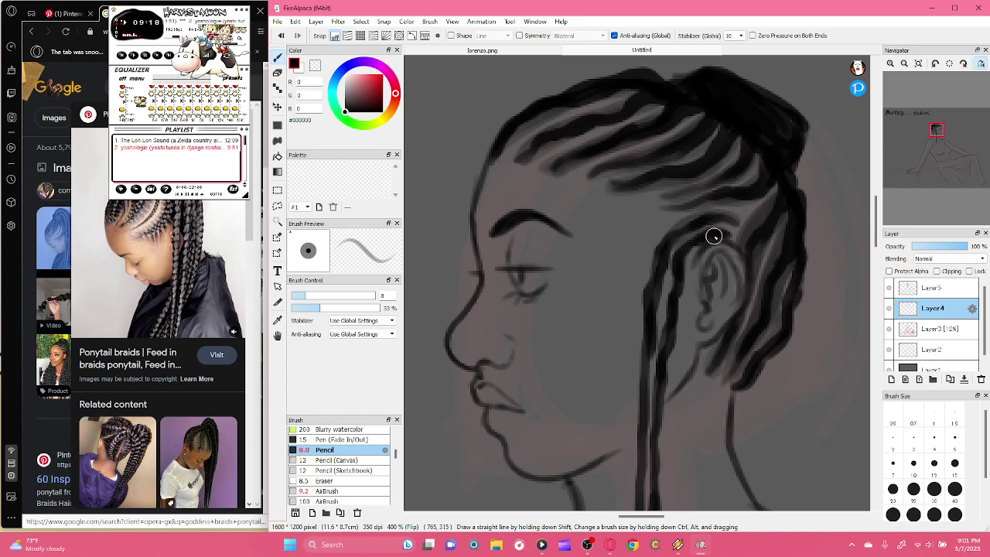
{"action": "left_click", "coordinate": [281, 36]}
{"action": "mouse_move", "coordinate": [726, 239]}
{"action": "left_mouse_down"}
{"action": "mouse_move", "coordinate": [682, 252]}
{"action": "mouse_move", "coordinate": [680, 266]}
{"action": "left_mouse_up"}
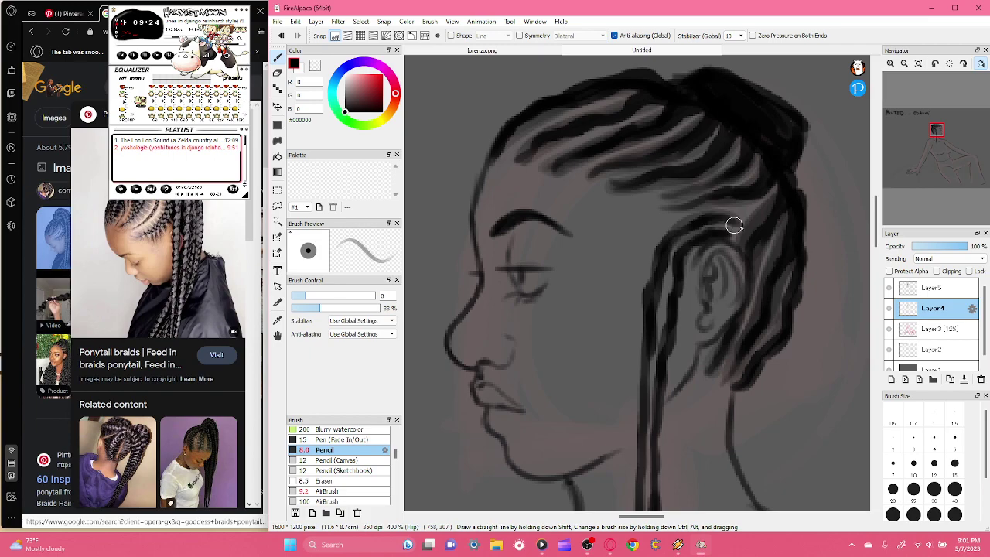
- Check the shaded braids at different zooms and unmirrored, and set the Pencil to size 5.9 and 79 % opacity
{"action": "left_click", "coordinate": [904, 64]}
{"action": "left_click", "coordinate": [904, 64]}
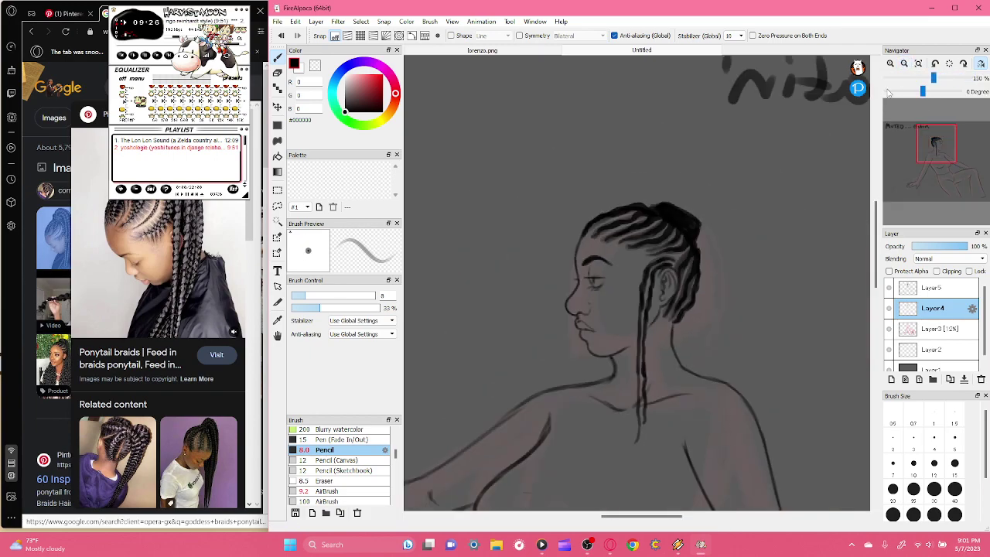
{"action": "left_click", "coordinate": [890, 64]}
{"action": "left_click", "coordinate": [890, 64]}
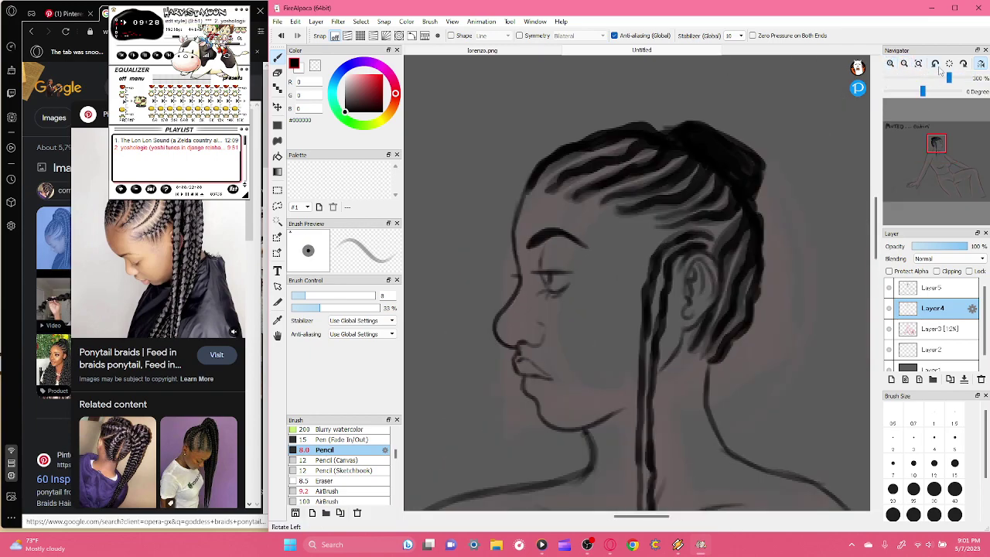
{"action": "left_click", "coordinate": [985, 66]}
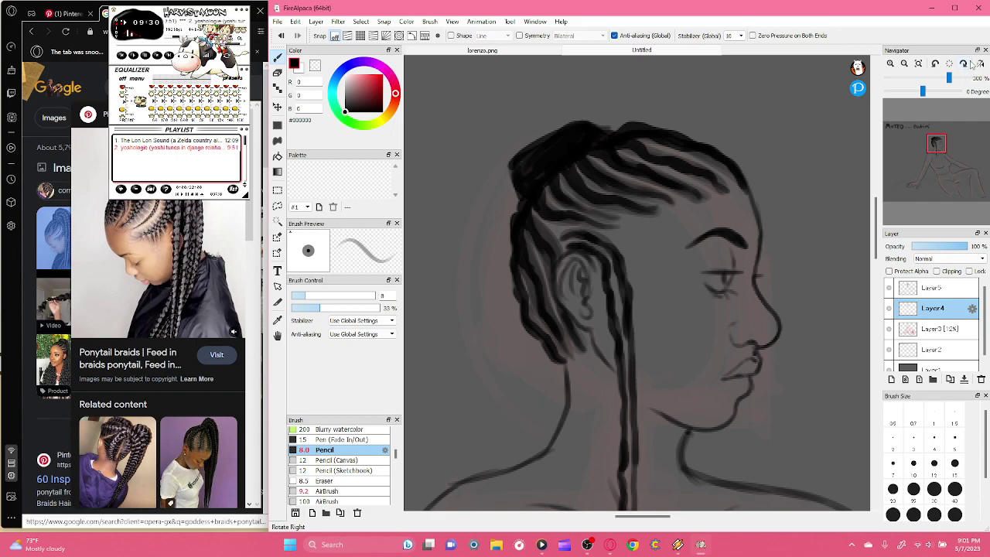
{"action": "left_click", "coordinate": [978, 65]}
{"action": "mouse_move", "coordinate": [186, 20]}
{"action": "left_mouse_down"}
{"action": "mouse_move", "coordinate": [346, 16]}
{"action": "mouse_move", "coordinate": [184, 16]}
{"action": "mouse_move", "coordinate": [195, 15]}
{"action": "left_mouse_up"}
{"action": "left_click_drag", "start_coordinate": [302, 303], "coordinate": [362, 310]}
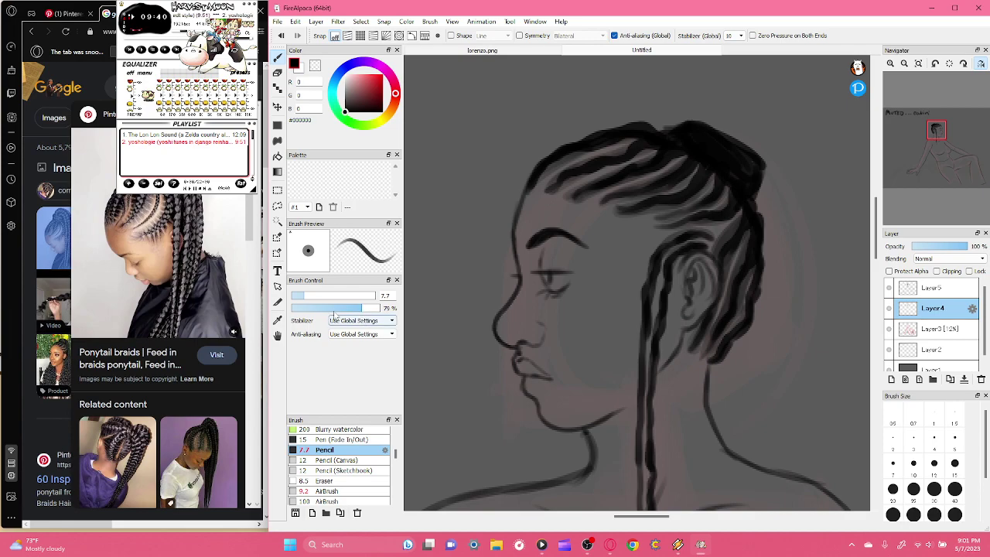
{"action": "left_click", "coordinate": [301, 295]}
{"action": "left_click_drag", "start_coordinate": [228, 6], "coordinate": [352, 13]}
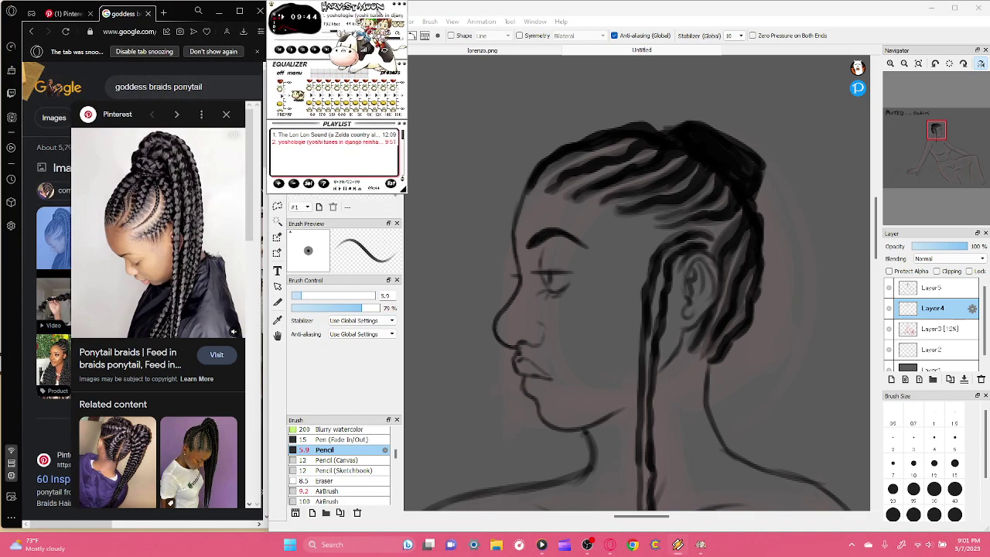
{"action": "mouse_move", "coordinate": [909, 103]}
{"action": "scroll", "coordinate": [934, 142], "scroll_direction": "down", "scroll_amount": 1}
{"action": "mouse_move", "coordinate": [936, 144]}
{"action": "left_mouse_down"}
{"action": "mouse_move", "coordinate": [955, 144]}
{"action": "mouse_move", "coordinate": [926, 145]}
{"action": "left_mouse_up"}
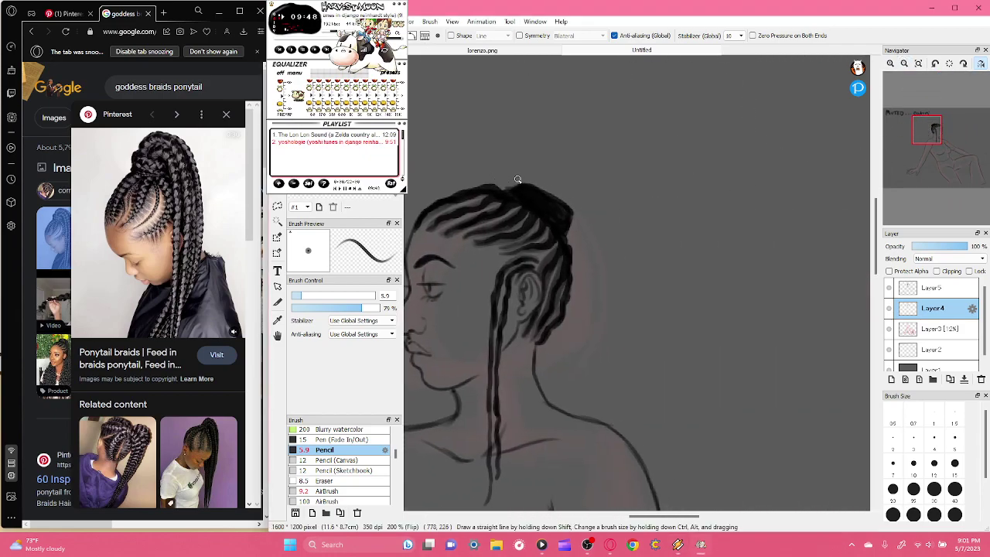
{"action": "mouse_move", "coordinate": [523, 187]}
{"action": "left_mouse_down"}
{"action": "mouse_move", "coordinate": [555, 157]}
{"action": "mouse_move", "coordinate": [589, 162]}
{"action": "mouse_move", "coordinate": [608, 183]}
{"action": "mouse_move", "coordinate": [609, 426]}
{"action": "left_mouse_up"}
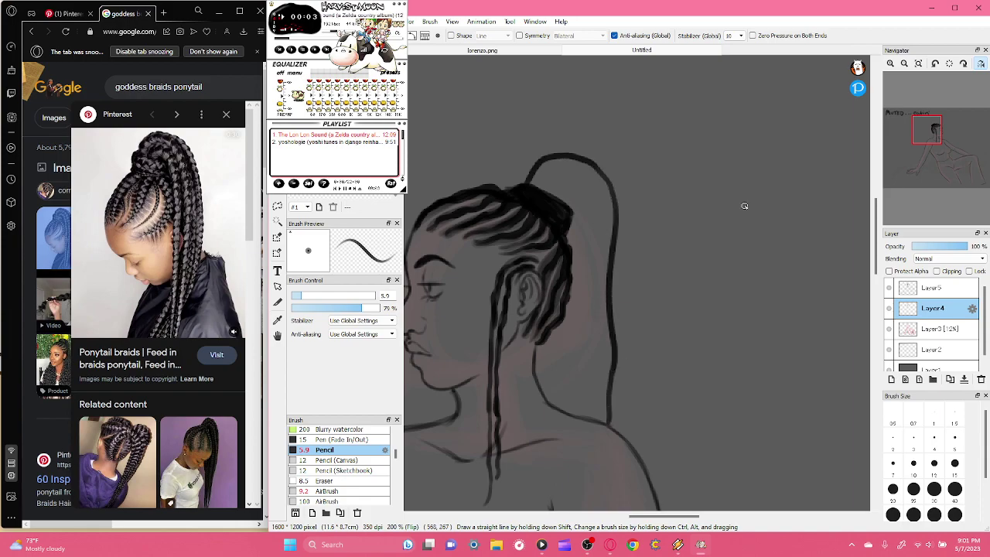
{"action": "scroll", "coordinate": [636, 283], "scroll_direction": "down", "scroll_amount": 2}
{"action": "left_click_drag", "start_coordinate": [333, 27], "coordinate": [157, 56]}
{"action": "left_click", "coordinate": [280, 34]}
- With the Pencil at size 11.6, draw the ponytail's arched outer edge down to the shoulder and a long inner strand to the waist
{"action": "left_click_drag", "start_coordinate": [308, 301], "coordinate": [313, 301]}
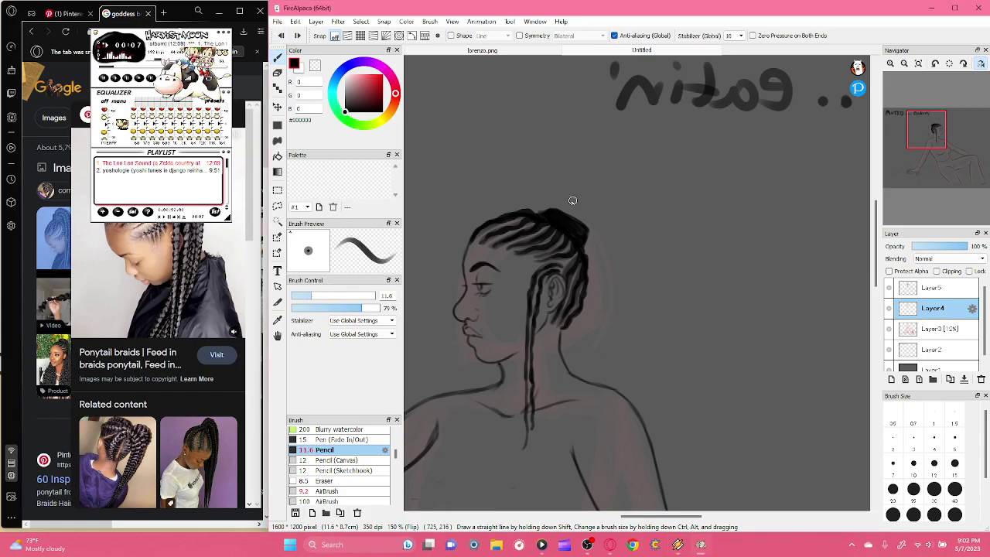
{"action": "mouse_move", "coordinate": [557, 208]}
{"action": "left_mouse_down"}
{"action": "mouse_move", "coordinate": [574, 189]}
{"action": "mouse_move", "coordinate": [595, 188]}
{"action": "mouse_move", "coordinate": [617, 197]}
{"action": "mouse_move", "coordinate": [629, 221]}
{"action": "mouse_move", "coordinate": [622, 371]}
{"action": "left_mouse_up"}
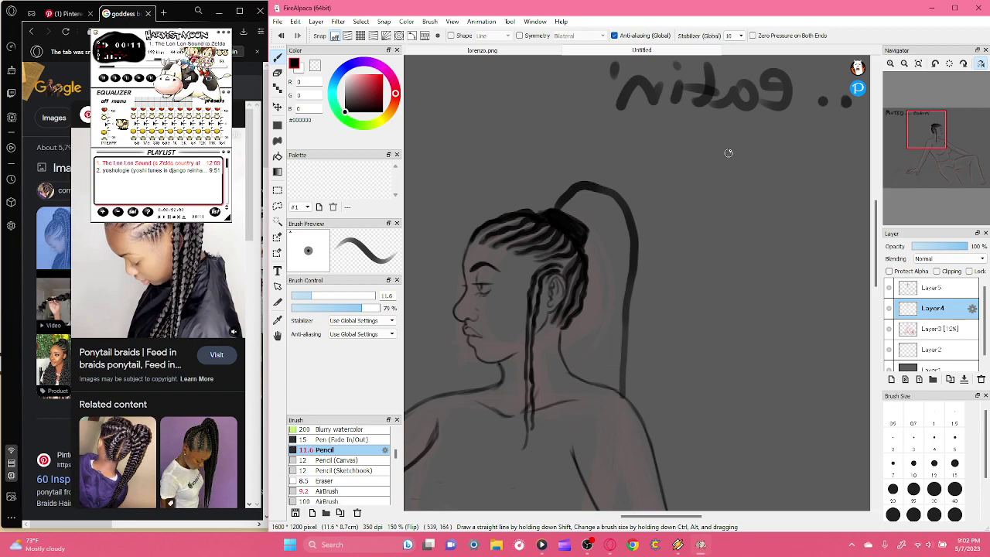
{"action": "mouse_move", "coordinate": [933, 137]}
{"action": "left_mouse_down"}
{"action": "mouse_move", "coordinate": [919, 152]}
{"action": "mouse_move", "coordinate": [933, 139]}
{"action": "left_mouse_up"}
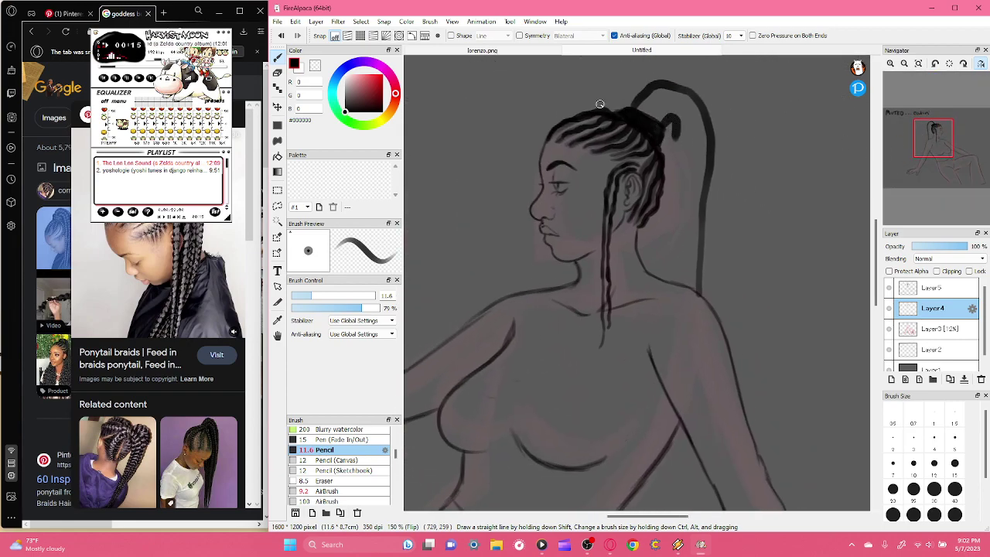
{"action": "key", "text": "ctrl+z"}
{"action": "left_click_drag", "start_coordinate": [673, 136], "coordinate": [662, 459]}
{"action": "left_click_drag", "start_coordinate": [662, 496], "coordinate": [661, 510]}
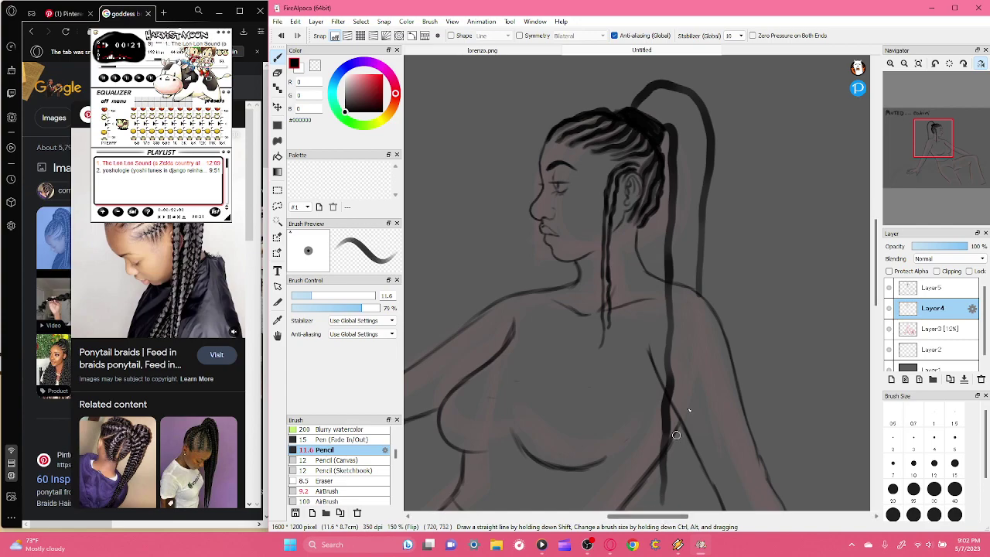
- Fill the ponytail between its inner strand and outer edge with long overlapping strokes from the base to the shoulder, undoing the first stroke
{"action": "left_click_drag", "start_coordinate": [679, 123], "coordinate": [677, 187]}
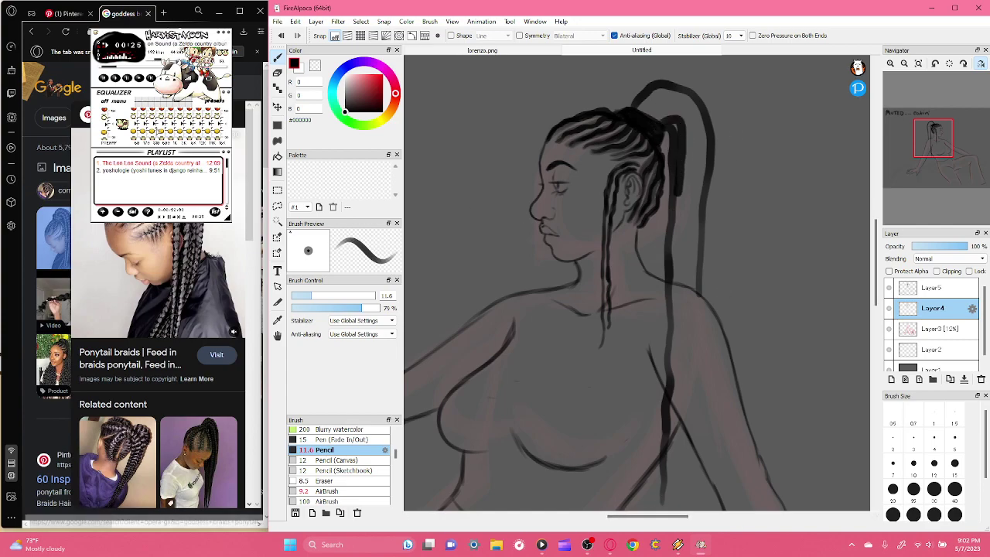
{"action": "key", "text": "ctrl+z"}
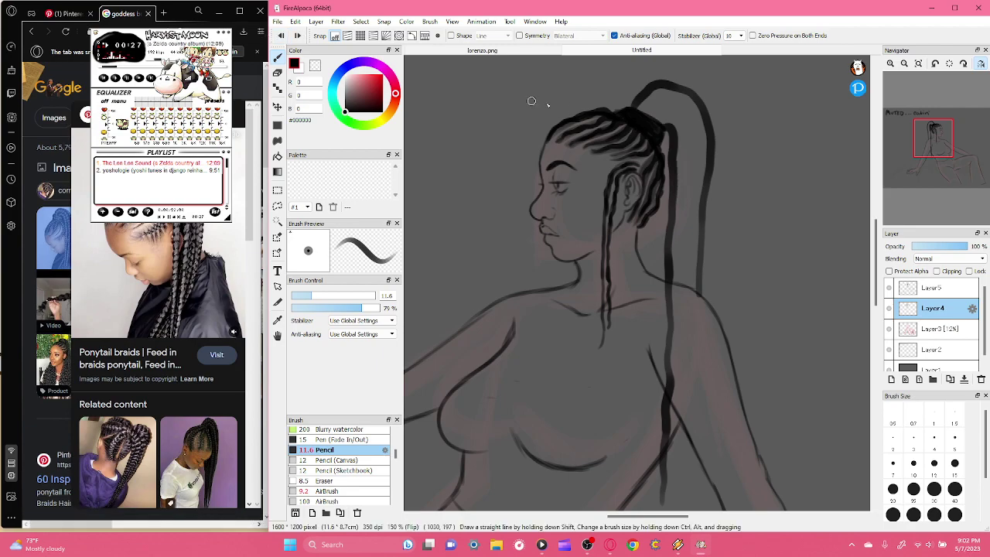
{"action": "left_click_drag", "start_coordinate": [676, 134], "coordinate": [676, 367]}
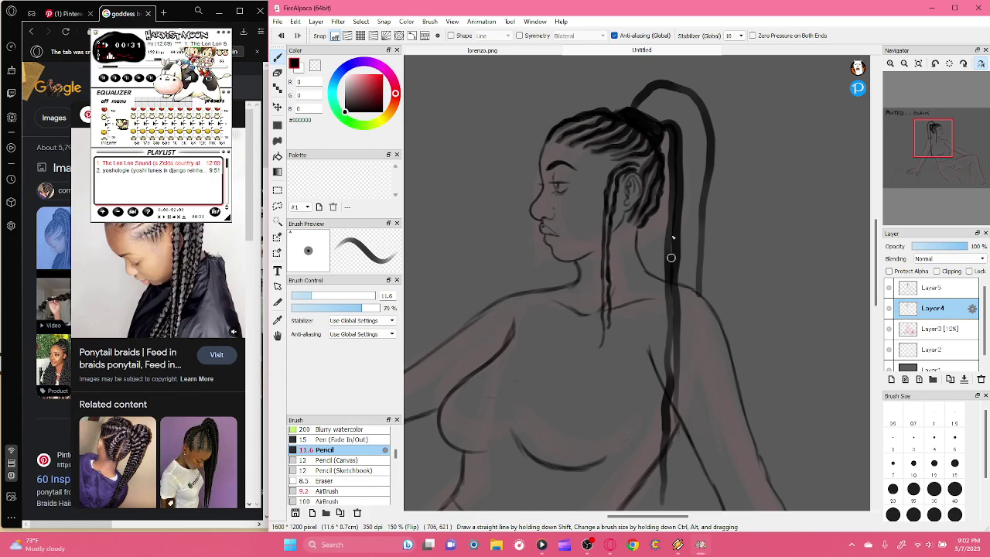
{"action": "mouse_move", "coordinate": [670, 117]}
{"action": "left_mouse_down"}
{"action": "mouse_move", "coordinate": [686, 174]}
{"action": "mouse_move", "coordinate": [680, 289]}
{"action": "left_mouse_up"}
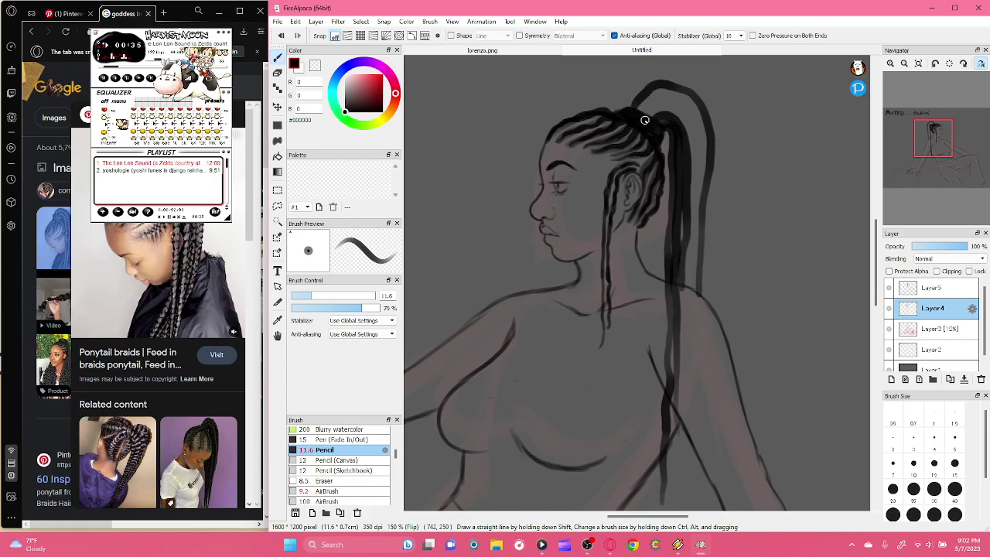
{"action": "mouse_move", "coordinate": [645, 101]}
{"action": "left_mouse_down"}
{"action": "mouse_move", "coordinate": [691, 112]}
{"action": "mouse_move", "coordinate": [693, 288]}
{"action": "left_mouse_up"}
{"action": "mouse_move", "coordinate": [654, 102]}
{"action": "left_mouse_down"}
{"action": "mouse_move", "coordinate": [681, 106]}
{"action": "mouse_move", "coordinate": [692, 140]}
{"action": "mouse_move", "coordinate": [687, 283]}
{"action": "left_mouse_up"}
{"action": "mouse_move", "coordinate": [648, 120]}
{"action": "left_mouse_down"}
{"action": "mouse_move", "coordinate": [680, 112]}
{"action": "mouse_move", "coordinate": [691, 147]}
{"action": "left_mouse_up"}
{"action": "mouse_move", "coordinate": [688, 98]}
{"action": "left_mouse_down"}
{"action": "mouse_move", "coordinate": [702, 143]}
{"action": "mouse_move", "coordinate": [700, 254]}
{"action": "mouse_move", "coordinate": [709, 182]}
{"action": "mouse_move", "coordinate": [706, 252]}
{"action": "left_mouse_up"}
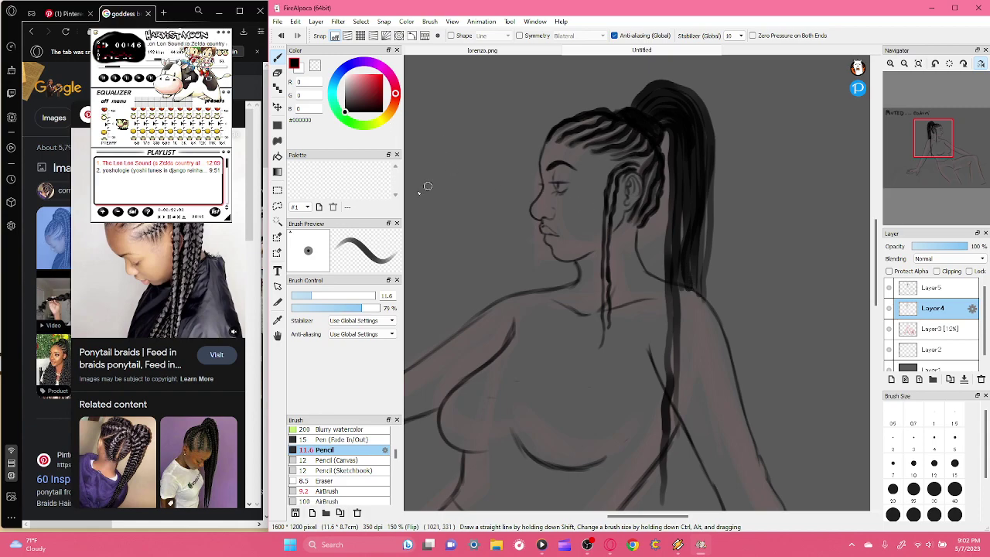
- Set the Pencil to size 9.5, add a strand along the ponytail's neck side, and switch to the transparent colour
{"action": "left_click", "coordinate": [309, 296]}
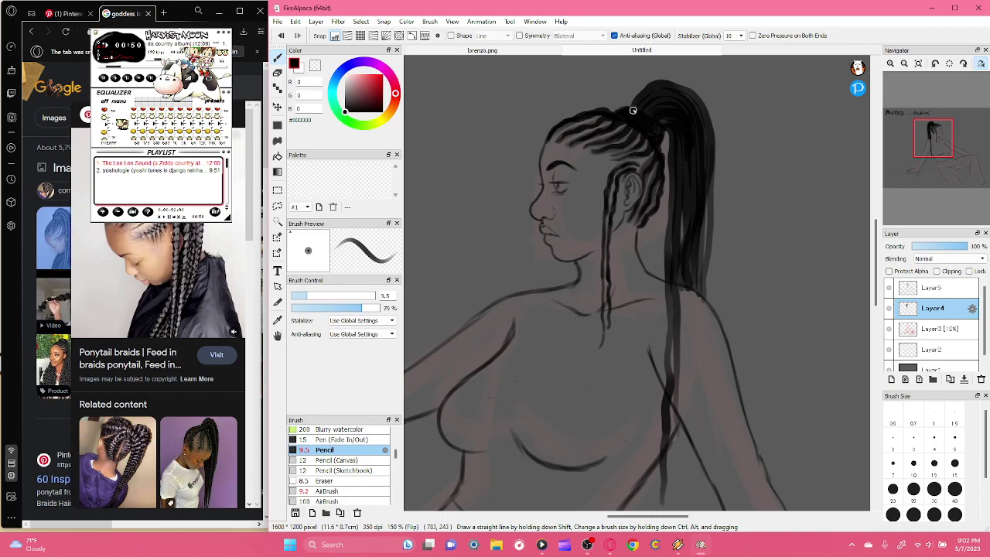
{"action": "left_click_drag", "start_coordinate": [675, 141], "coordinate": [659, 277]}
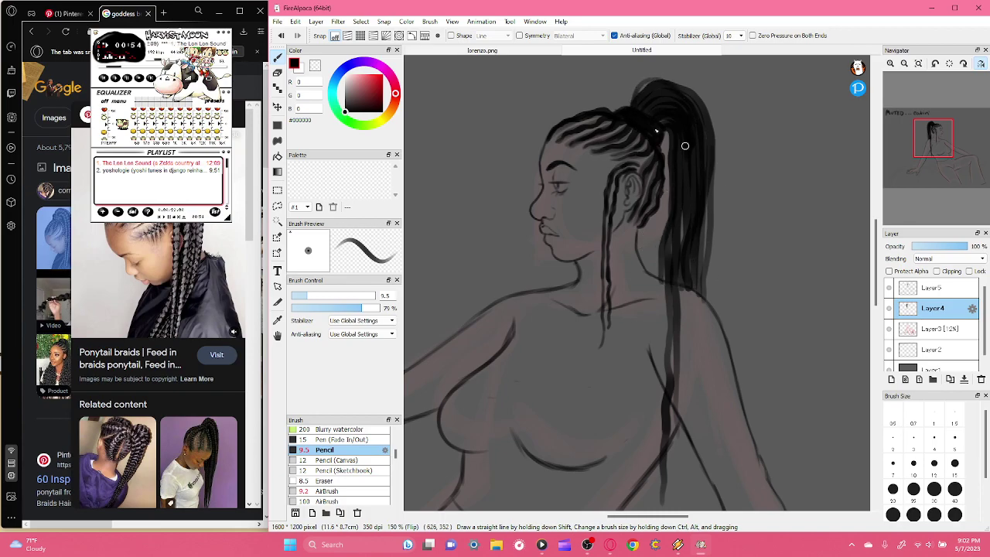
{"action": "left_click", "coordinate": [315, 66]}
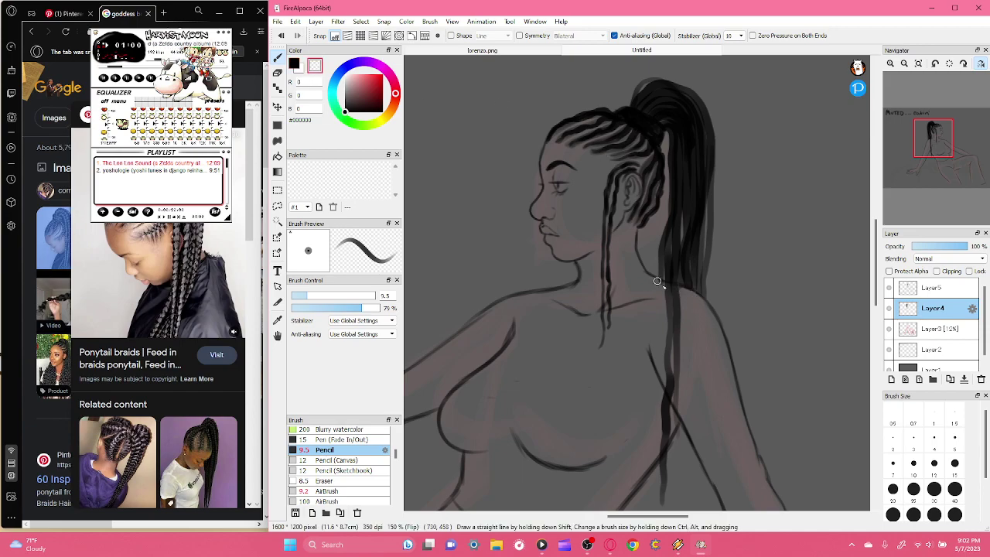
- Check the ponytail on the whole figure unmirrored, and examine the braids and ponytail base up close
{"action": "left_click", "coordinate": [917, 63]}
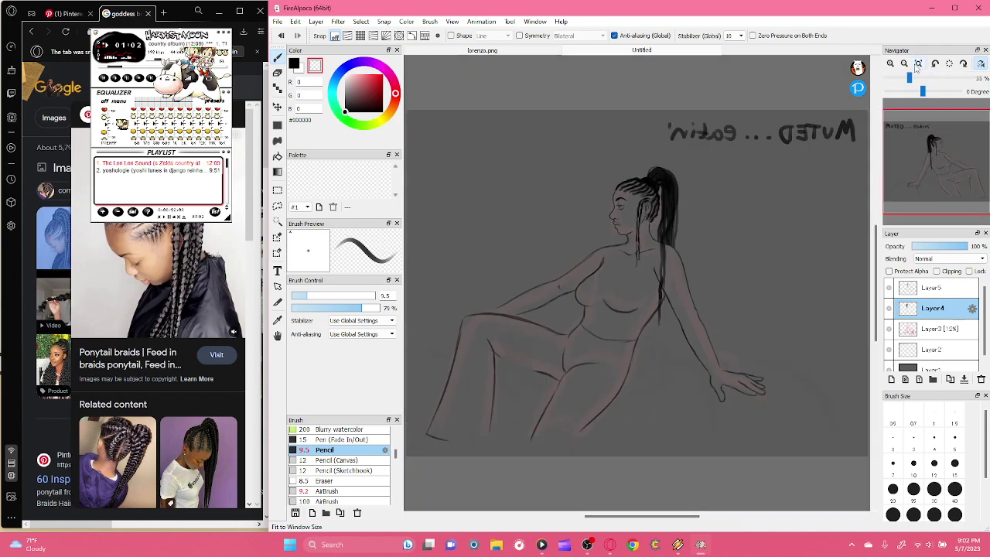
{"action": "left_click", "coordinate": [981, 64]}
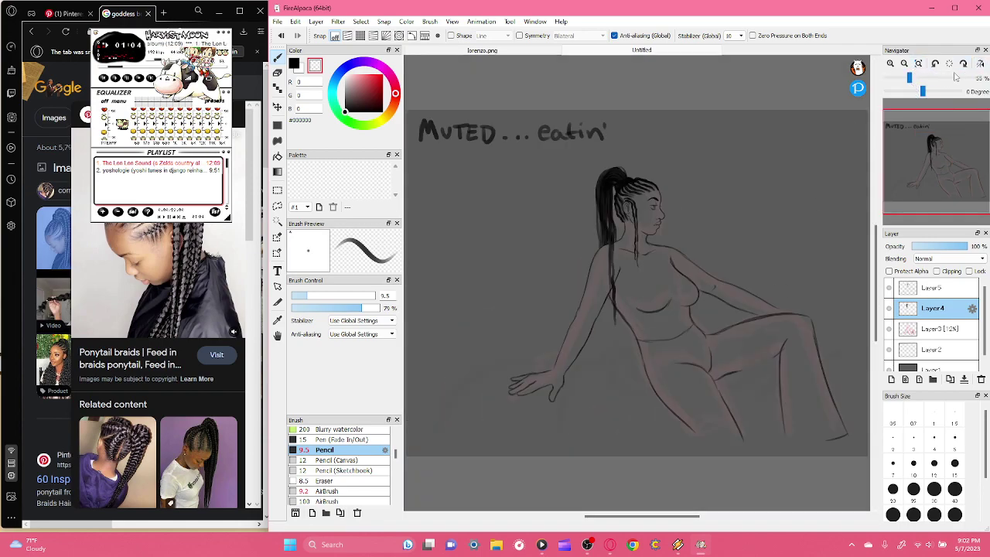
{"action": "left_click", "coordinate": [890, 65]}
{"action": "left_click", "coordinate": [890, 64]}
{"action": "left_click", "coordinate": [890, 64]}
{"action": "left_click_drag", "start_coordinate": [935, 153], "coordinate": [929, 147]}
{"action": "left_click", "coordinate": [890, 63]}
{"action": "left_click", "coordinate": [890, 63]}
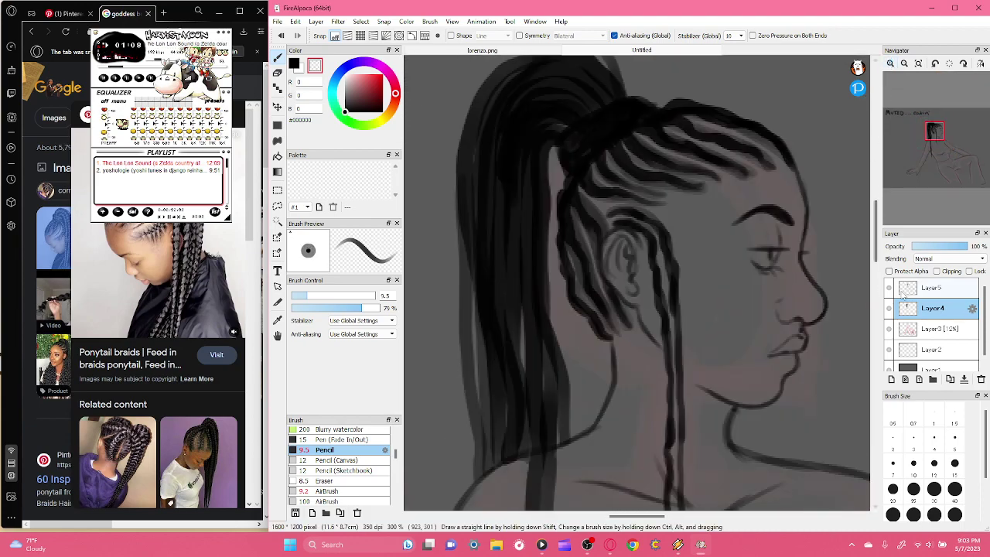
- Make Layer5 active, undo the trial stroke near the ear, and set the Pencil to black at size 4.4
{"action": "left_click", "coordinate": [905, 288]}
{"action": "left_click_drag", "start_coordinate": [615, 211], "coordinate": [606, 208]}
{"action": "left_click", "coordinate": [281, 36]}
{"action": "left_click", "coordinate": [294, 63]}
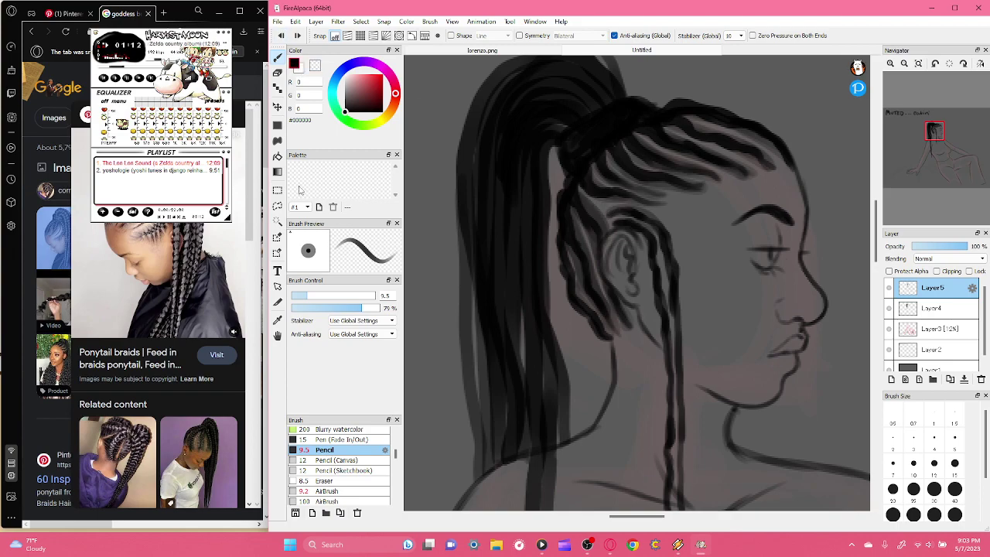
{"action": "left_click_drag", "start_coordinate": [305, 305], "coordinate": [300, 304]}
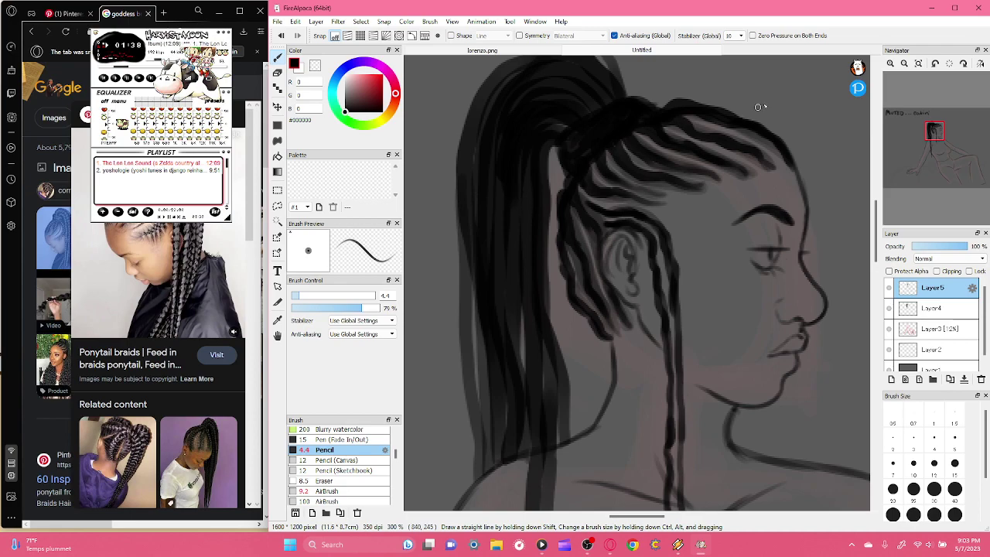
- Outline the ponytail's back edge from its arched top down to the shoulder with a thin dark line
{"action": "mouse_move", "coordinate": [895, 166]}
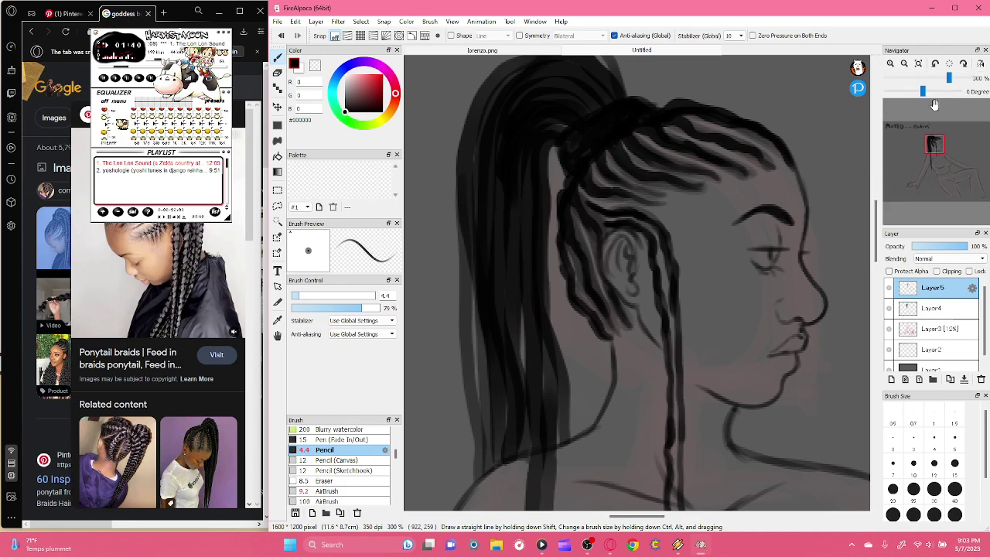
{"action": "left_click", "coordinate": [904, 63]}
{"action": "left_click", "coordinate": [918, 63]}
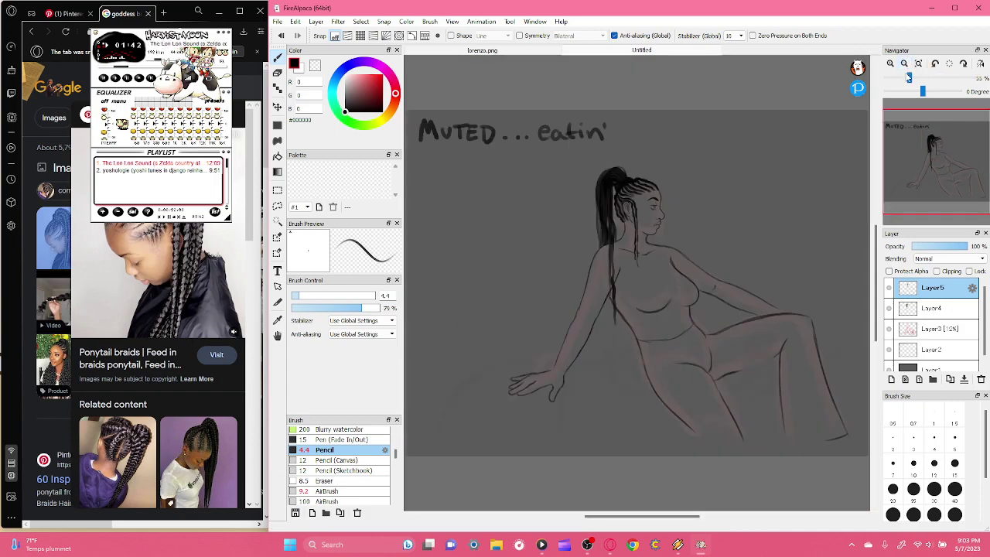
{"action": "left_click", "coordinate": [890, 64]}
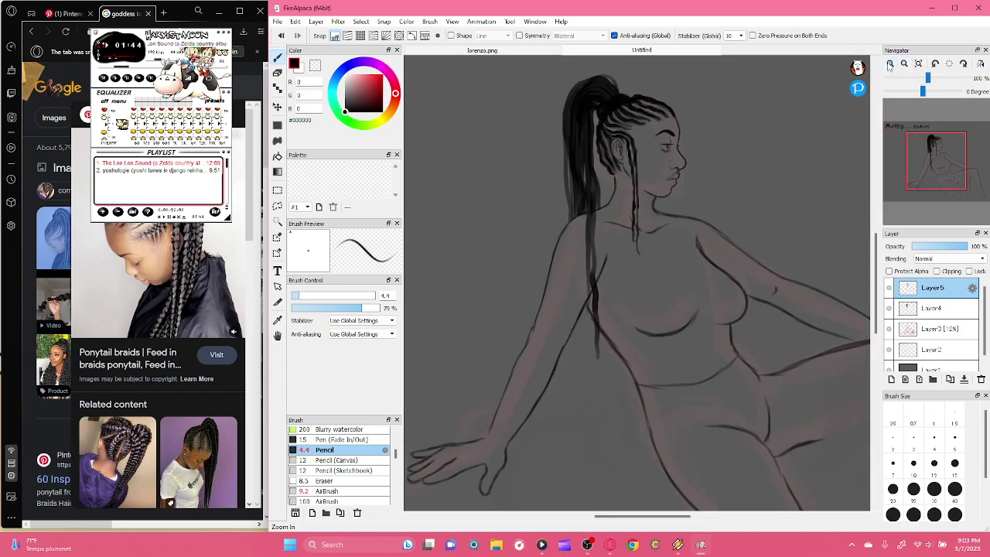
{"action": "left_click", "coordinate": [890, 65]}
{"action": "left_click_drag", "start_coordinate": [594, 290], "coordinate": [618, 334]}
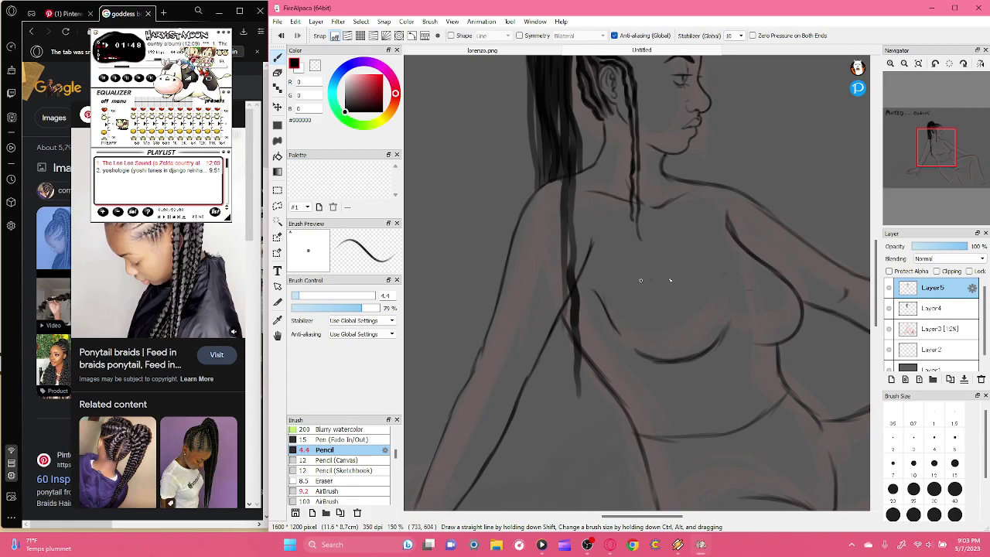
{"action": "left_click", "coordinate": [919, 64]}
{"action": "left_click", "coordinate": [890, 64]}
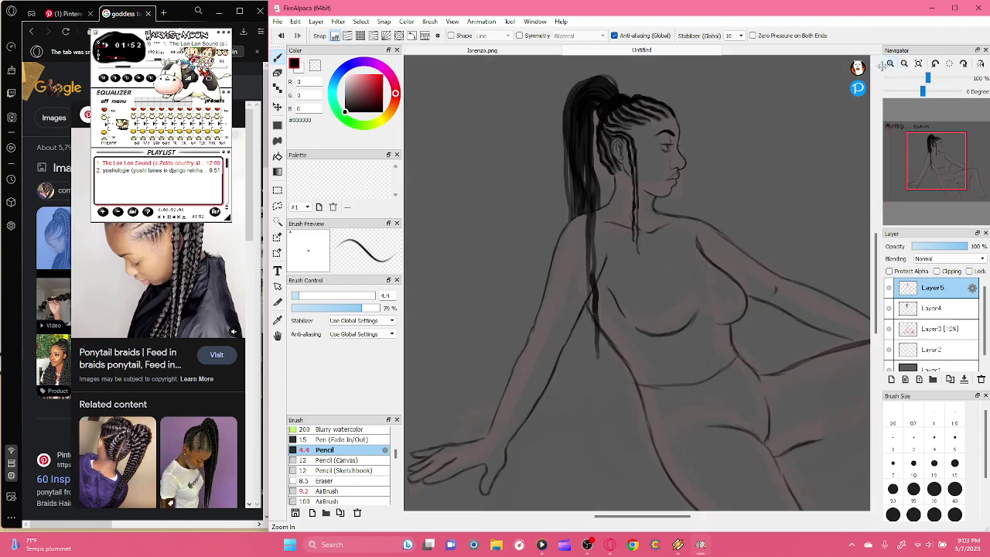
{"action": "left_click", "coordinate": [890, 64]}
{"action": "left_click", "coordinate": [890, 64]}
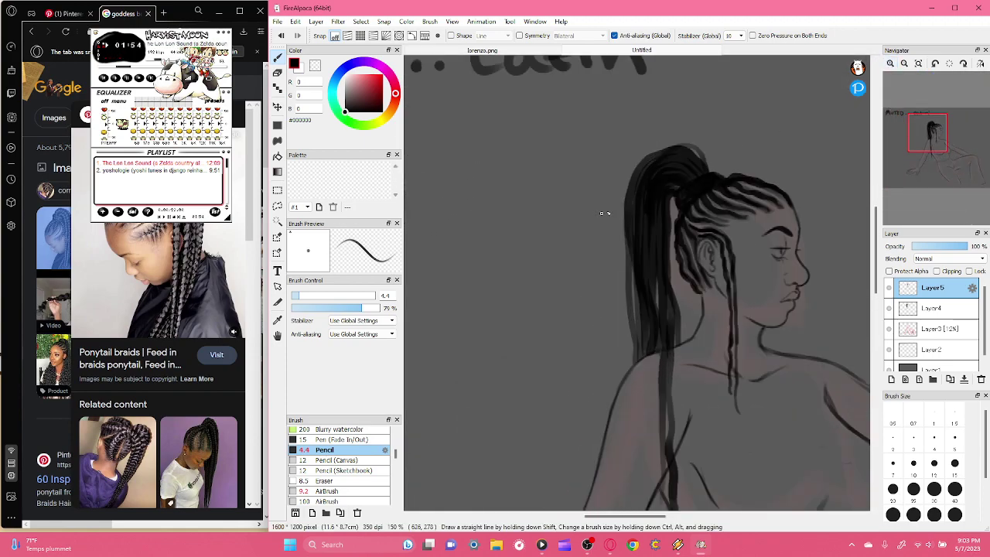
{"action": "mouse_move", "coordinate": [632, 180]}
{"action": "left_mouse_down"}
{"action": "mouse_move", "coordinate": [619, 257]}
{"action": "mouse_move", "coordinate": [627, 366]}
{"action": "left_mouse_up"}
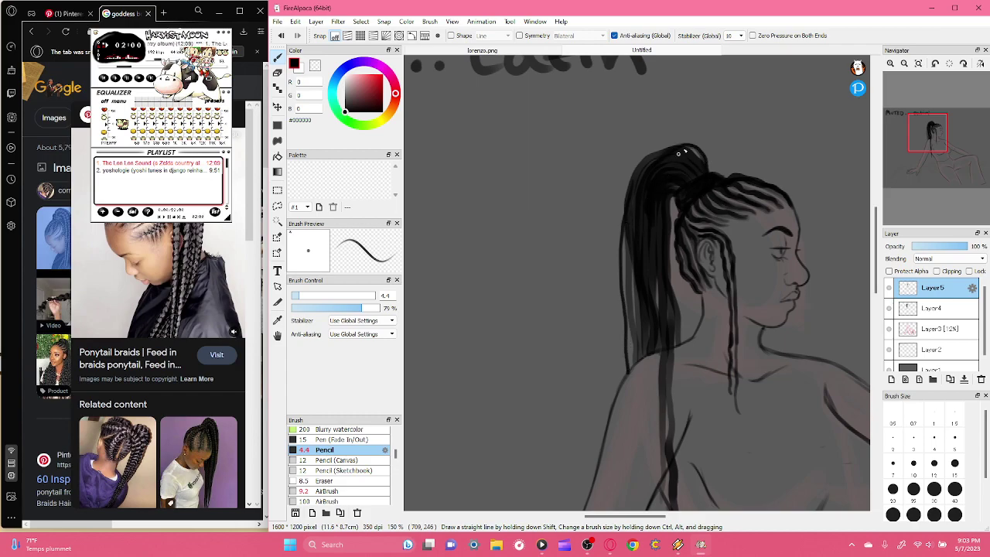
- Draw a thin strand from the ponytail's top down over the shoulder and upper arm, and refine the long strand's tip near the waist
{"action": "mouse_move", "coordinate": [696, 147]}
{"action": "left_mouse_down"}
{"action": "mouse_move", "coordinate": [658, 145]}
{"action": "mouse_move", "coordinate": [625, 177]}
{"action": "mouse_move", "coordinate": [619, 209]}
{"action": "mouse_move", "coordinate": [641, 481]}
{"action": "left_mouse_up"}
{"action": "mouse_move", "coordinate": [933, 139]}
{"action": "left_mouse_down"}
{"action": "mouse_move", "coordinate": [936, 170]}
{"action": "mouse_move", "coordinate": [935, 155]}
{"action": "left_mouse_up"}
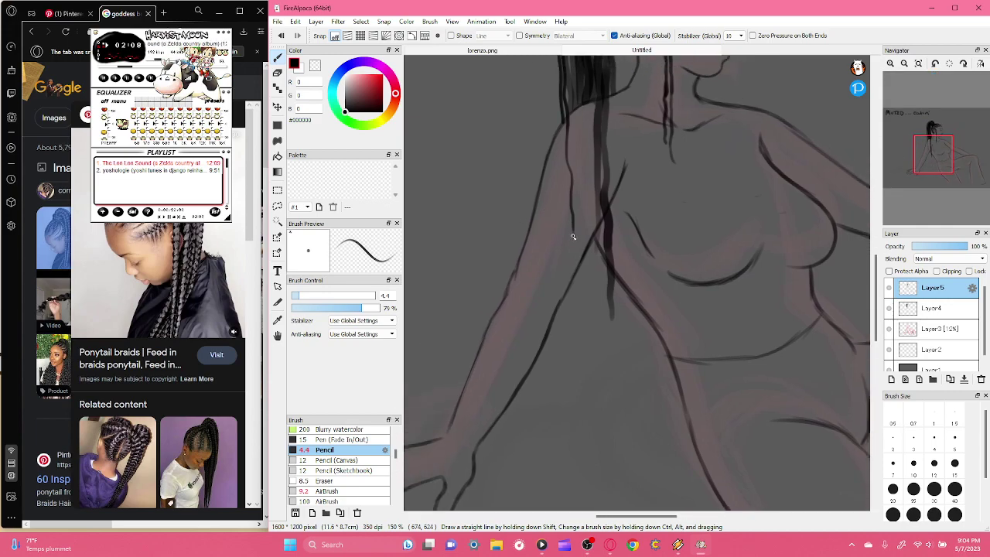
{"action": "left_click_drag", "start_coordinate": [605, 246], "coordinate": [615, 358]}
{"action": "mouse_move", "coordinate": [915, 172]}
{"action": "left_mouse_down"}
{"action": "mouse_move", "coordinate": [930, 160]}
{"action": "mouse_move", "coordinate": [930, 138]}
{"action": "left_mouse_up"}
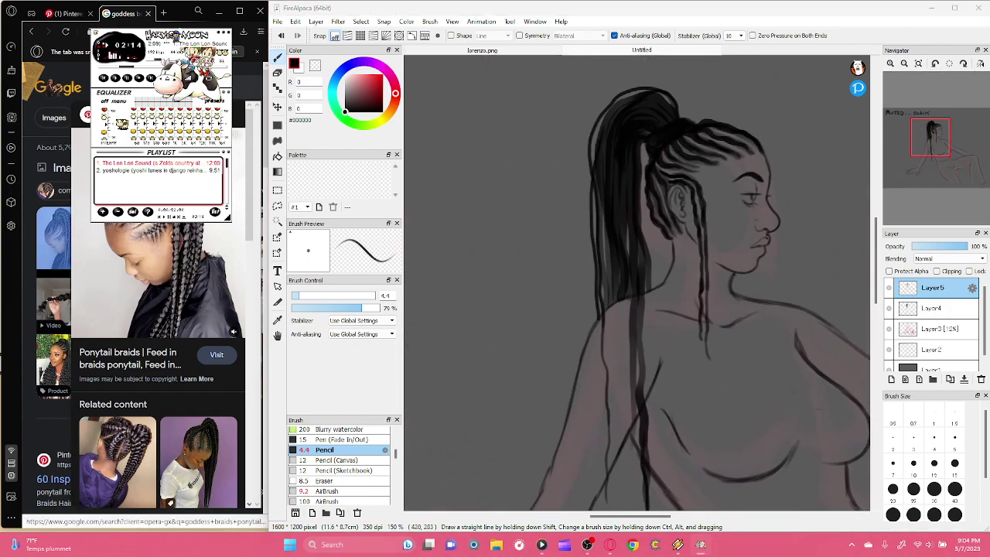
- Move the music player off the browser and search the web for "dragon quest"
{"action": "left_click_drag", "start_coordinate": [162, 34], "coordinate": [344, 8]}
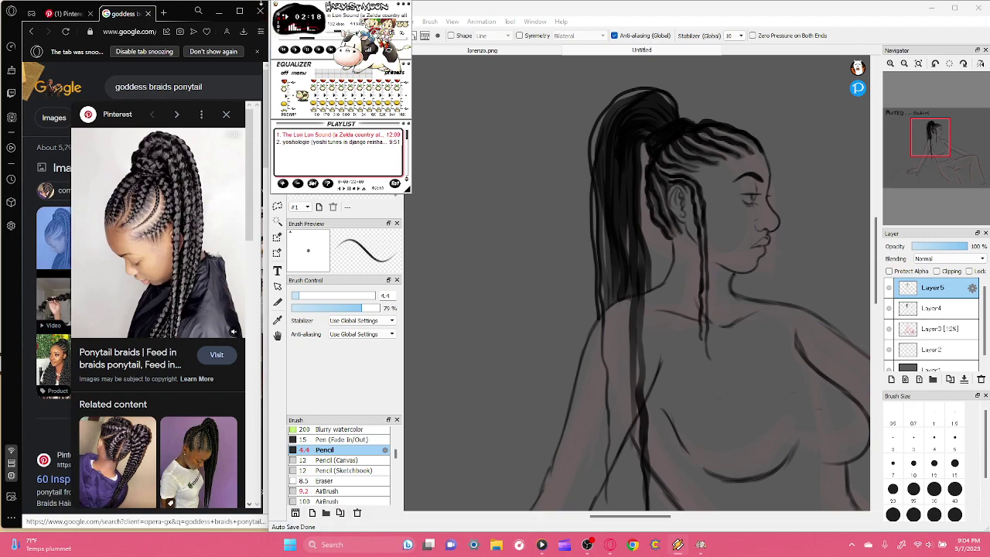
{"action": "left_click", "coordinate": [132, 33]}
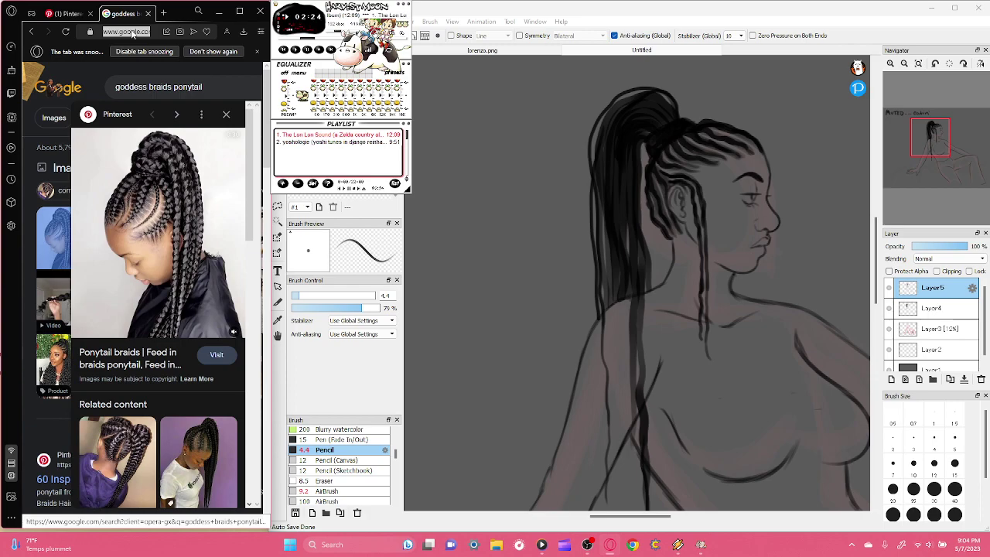
{"action": "type", "text": "dragon quest"}
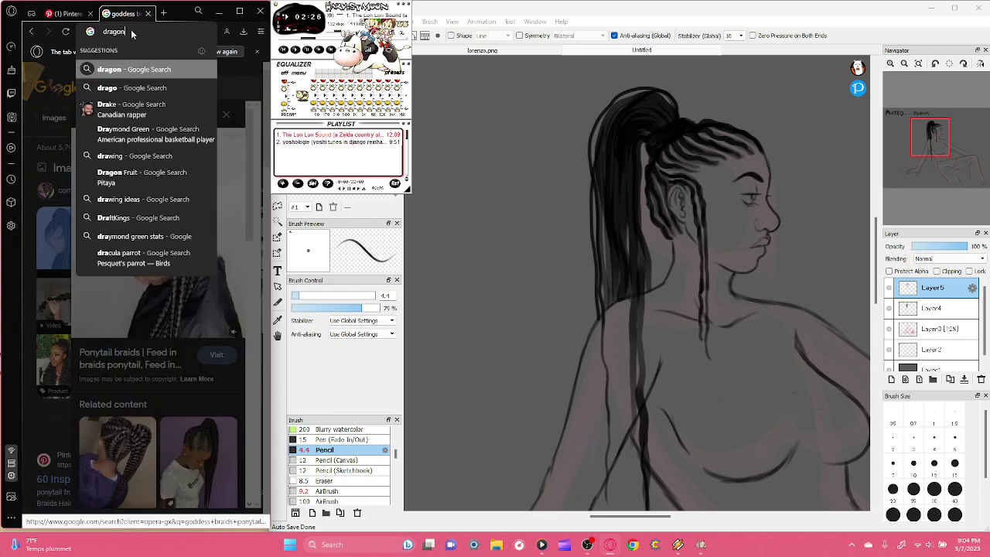
{"action": "key", "text": "Return"}
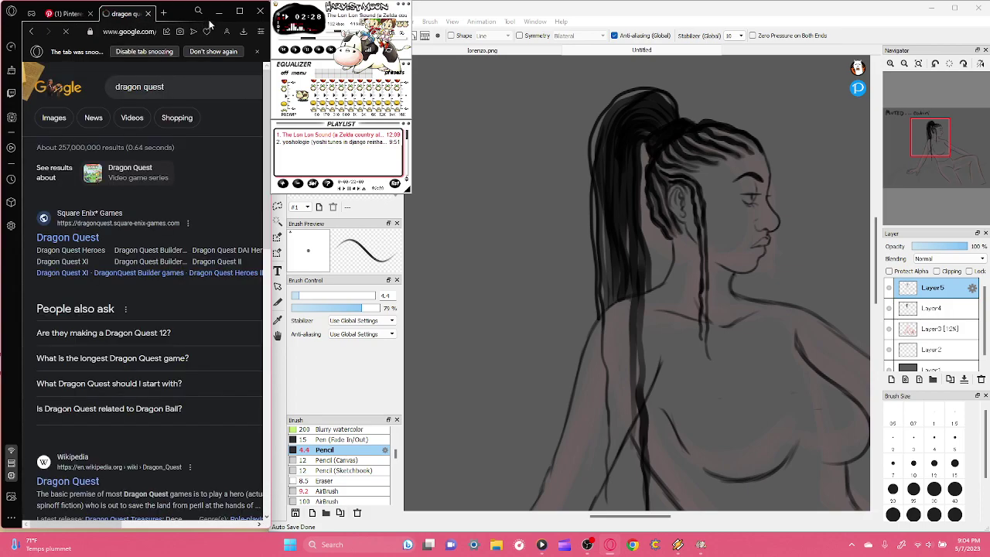
- Maximize the browser, move the music player off the search box, and search the web for "adventure quest"
{"action": "left_click", "coordinate": [240, 11]}
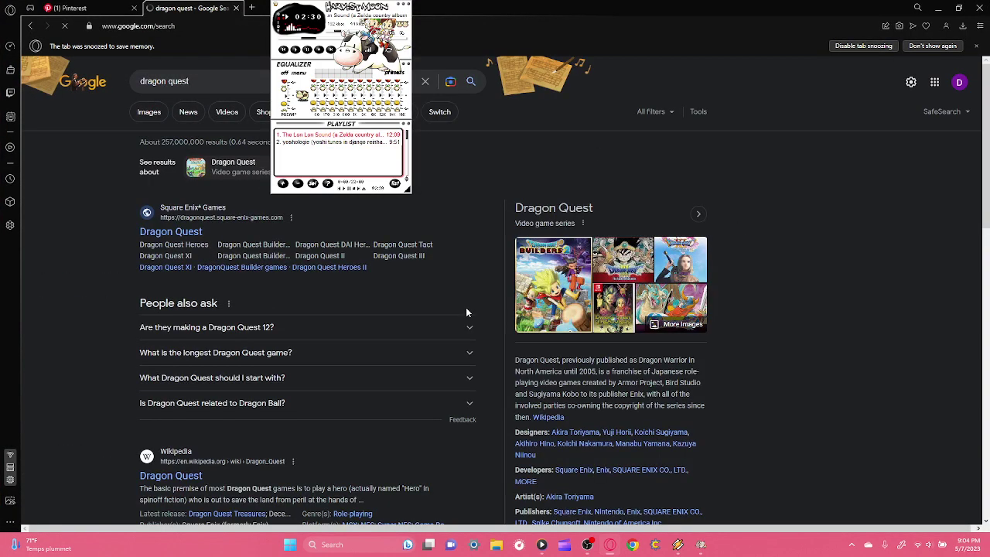
{"action": "left_click_drag", "start_coordinate": [342, 6], "coordinate": [877, 89]}
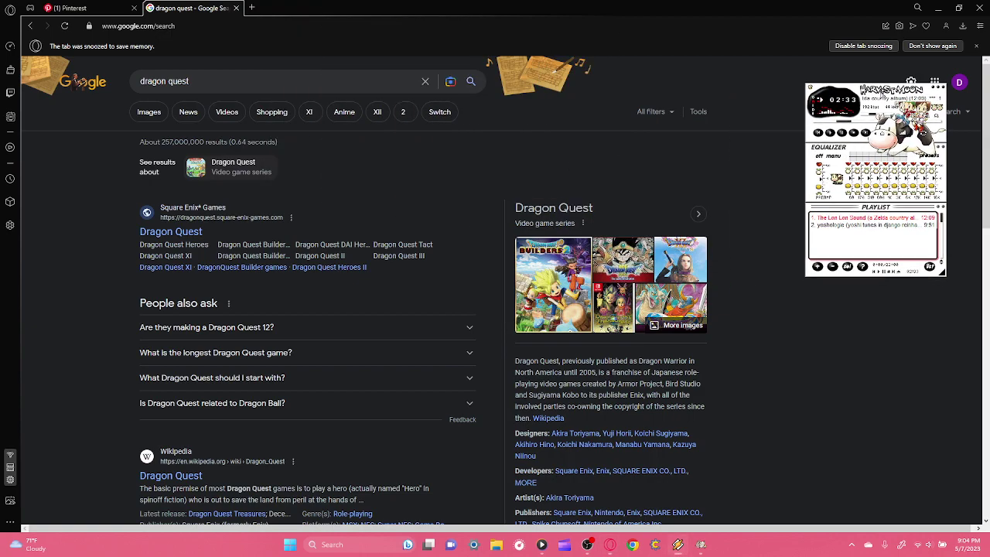
{"action": "left_click", "coordinate": [230, 86]}
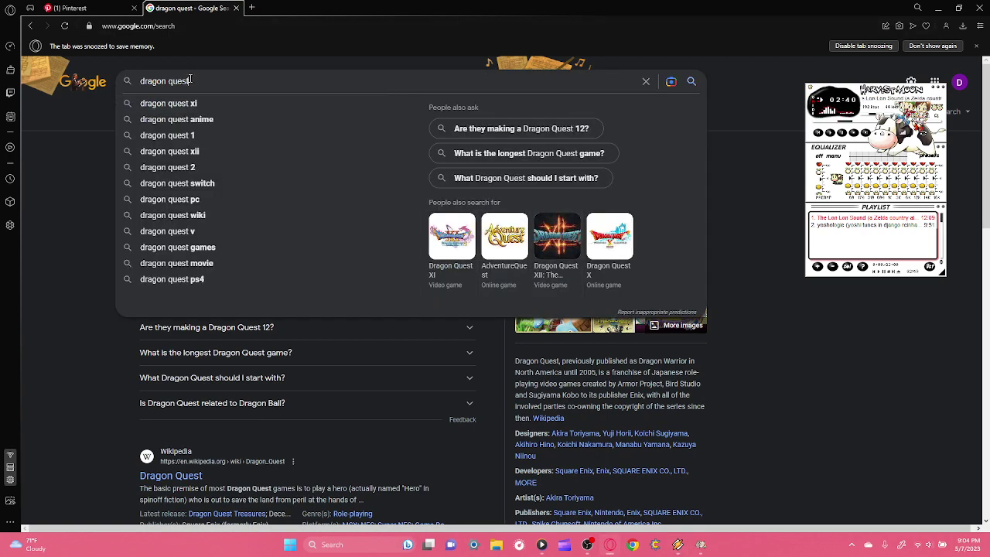
{"action": "key", "text": "ctrl+shift+Left"}
{"action": "key", "text": "ctrl+shift+Left"}
{"action": "type", "text": "ad"}
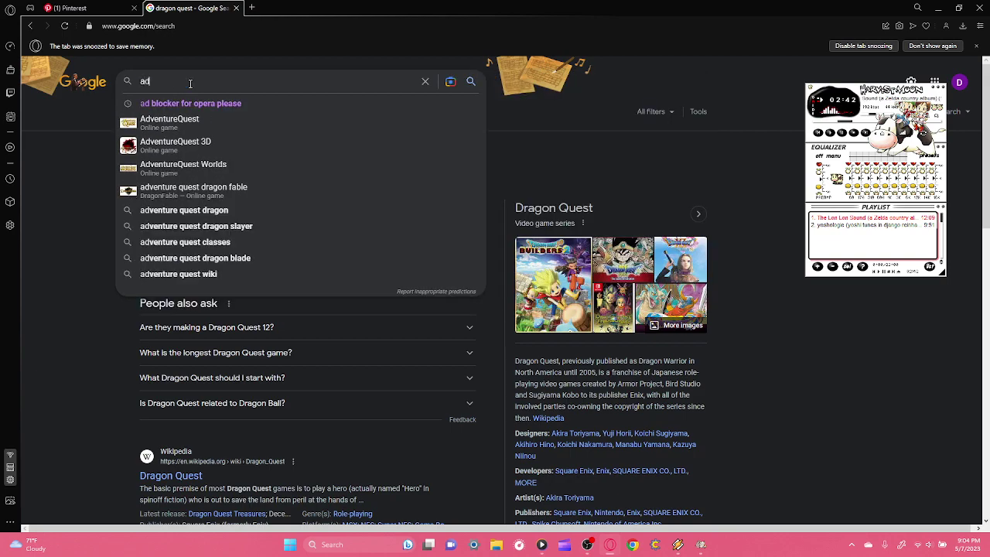
{"action": "type", "text": "venture quest"}
{"action": "key", "text": "Return"}
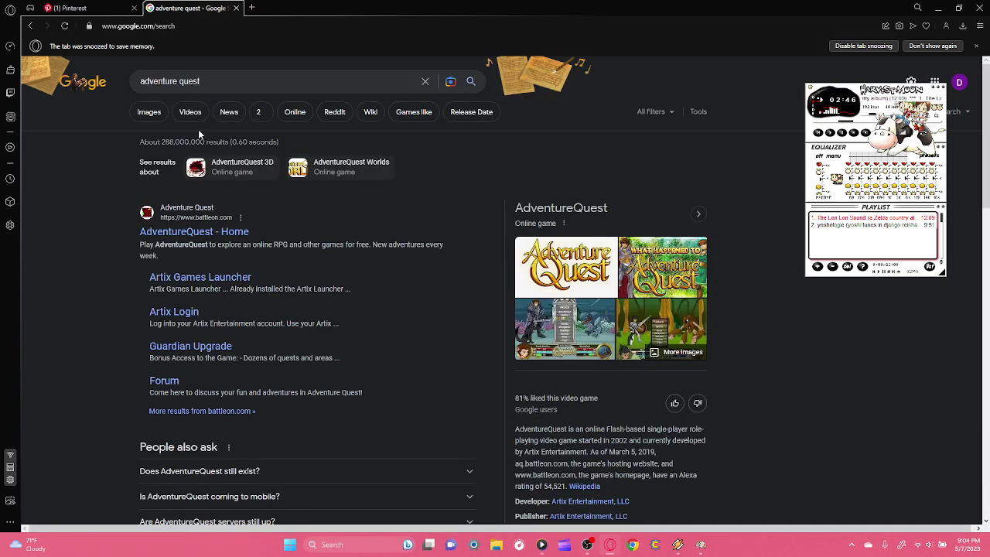
- Browse the adventure quest image results and preview the MMORPG.GG battle screenshot, keeping it clear of the music player
{"action": "left_click", "coordinate": [152, 113]}
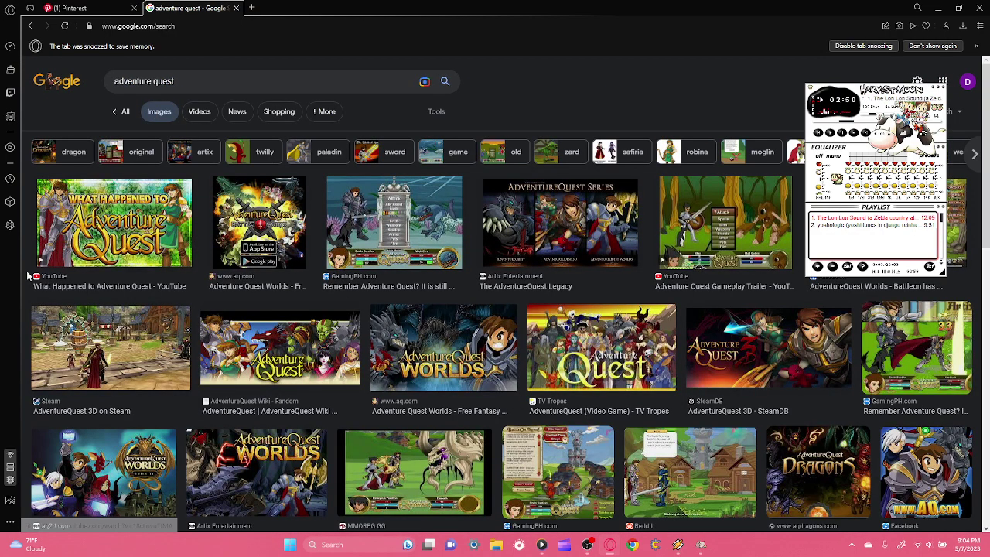
{"action": "scroll", "coordinate": [24, 302], "scroll_direction": "down", "scroll_amount": 1}
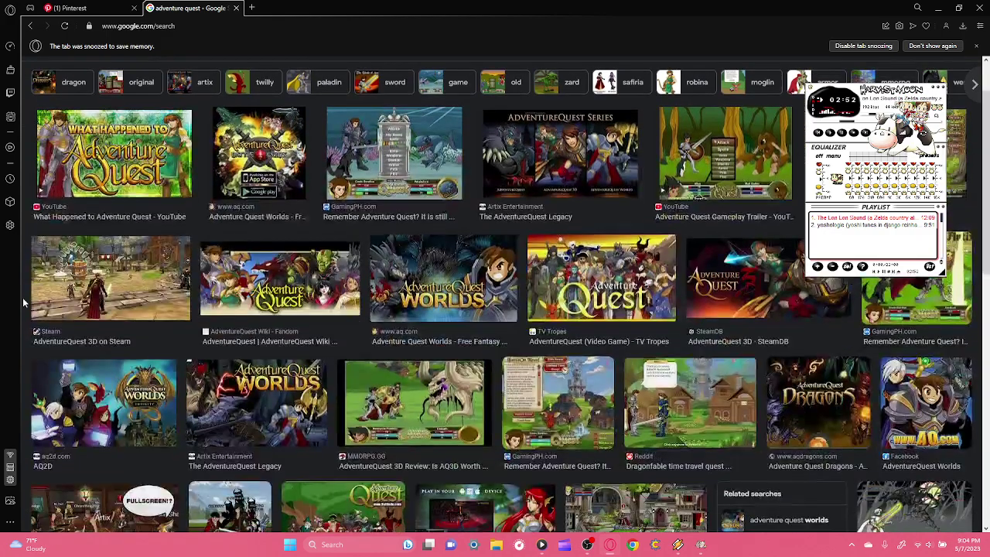
{"action": "scroll", "coordinate": [23, 301], "scroll_direction": "down", "scroll_amount": 2}
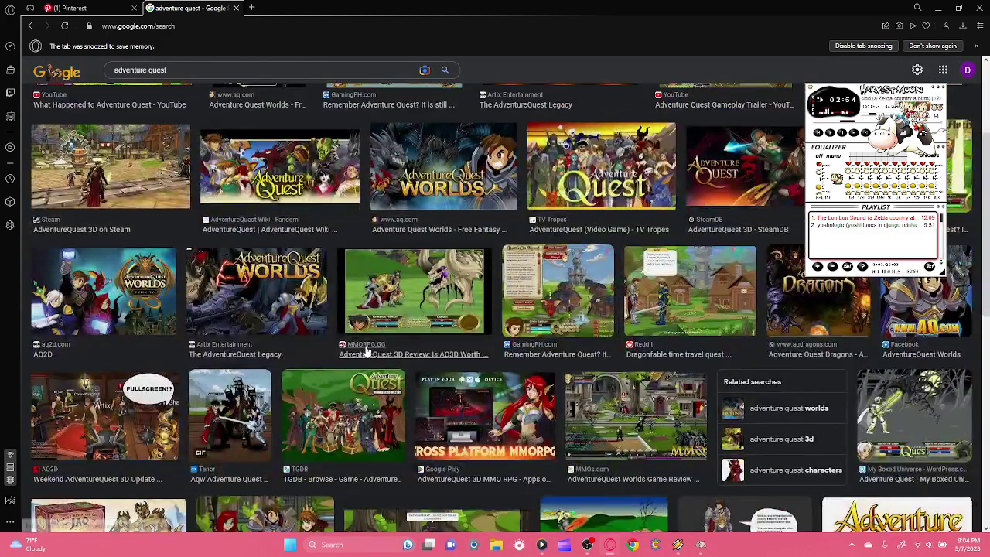
{"action": "left_click", "coordinate": [416, 269]}
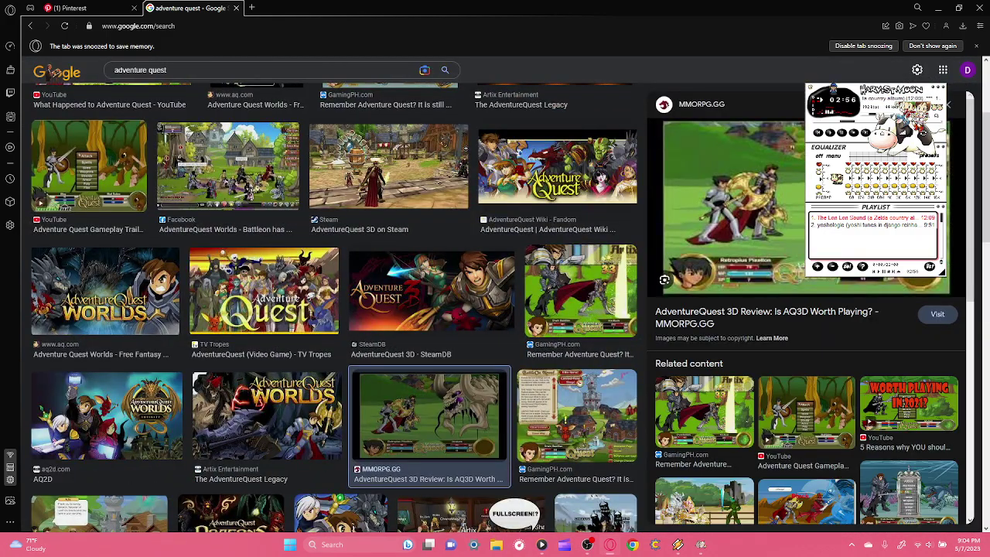
{"action": "left_click_drag", "start_coordinate": [877, 89], "coordinate": [579, 6]}
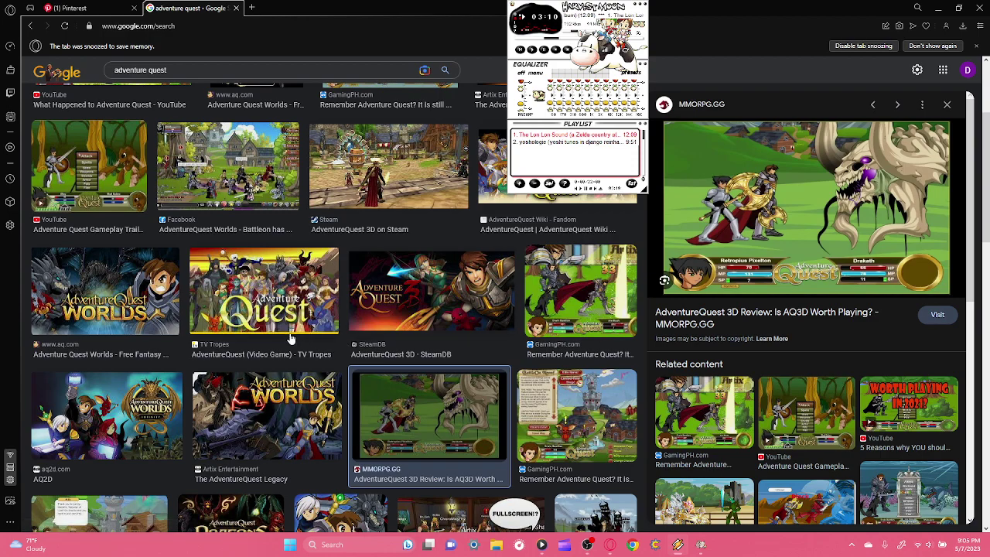
- Search the web for "wizard 101" and show its image results
{"action": "left_click", "coordinate": [232, 26]}
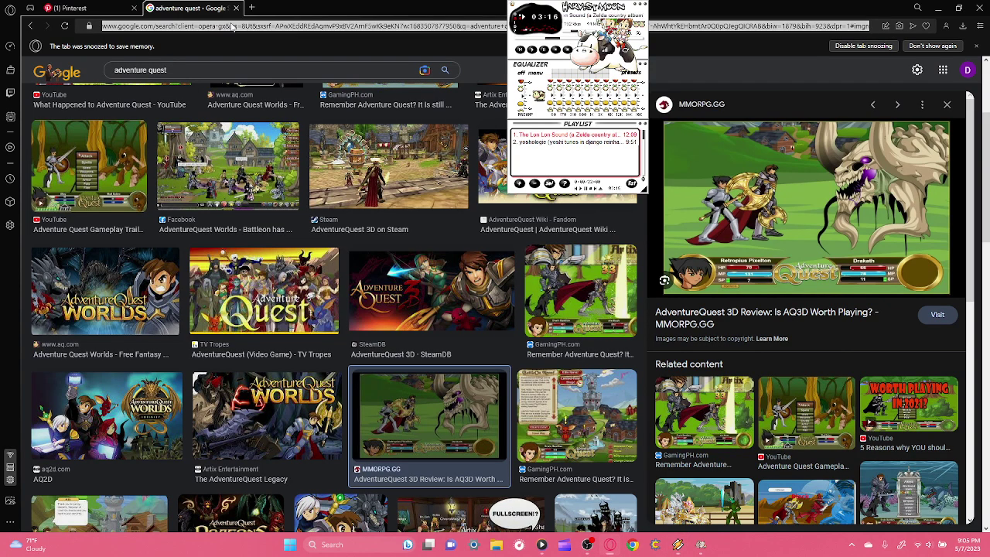
{"action": "type", "text": "wizard 1"}
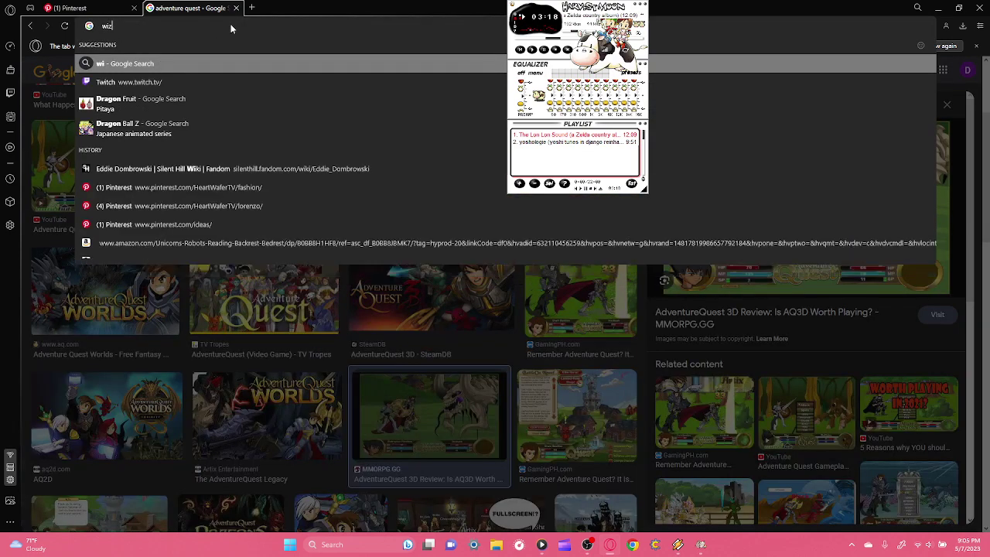
{"action": "type", "text": "01"}
{"action": "key", "text": "Return"}
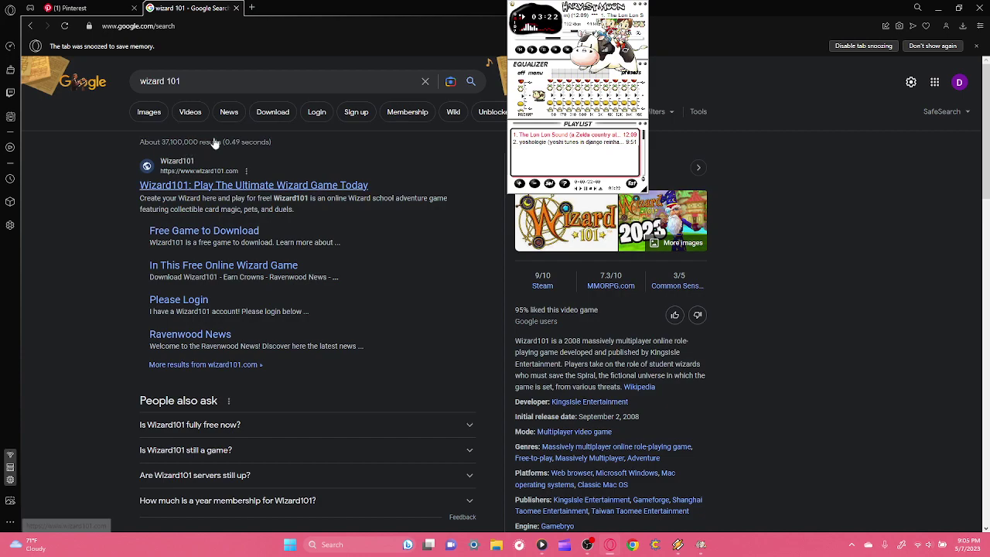
{"action": "left_click", "coordinate": [149, 112]}
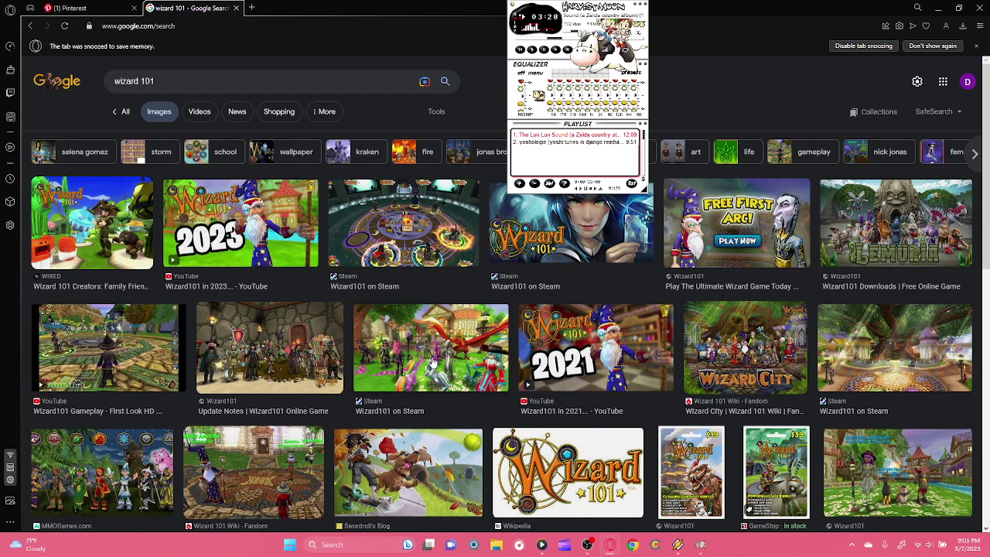
- Browse the wizard 101 image results and preview the "Wizard101 Gameplay - First Look HD" image
{"action": "scroll", "coordinate": [433, 363], "scroll_direction": "down", "scroll_amount": 1}
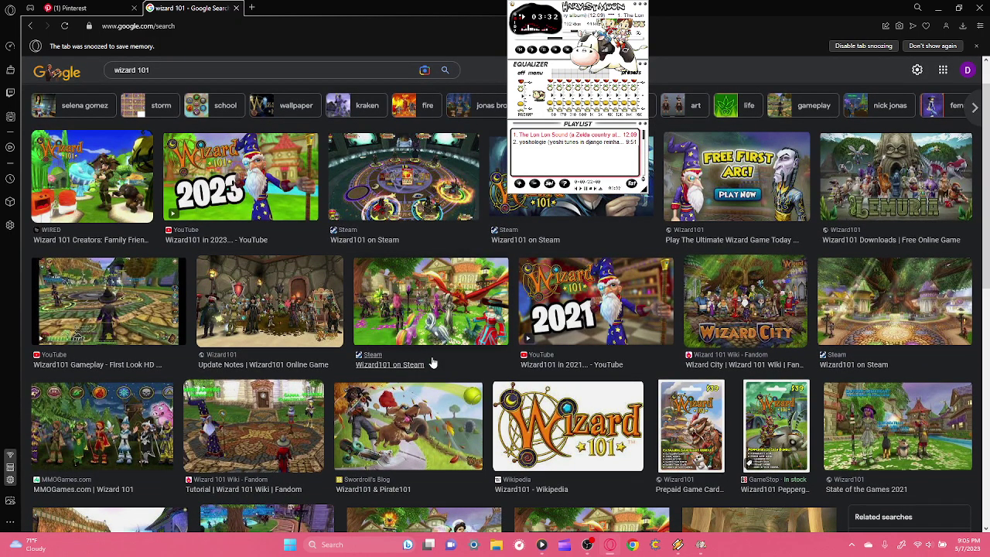
{"action": "scroll", "coordinate": [433, 364], "scroll_direction": "up", "scroll_amount": 1}
{"action": "scroll", "coordinate": [433, 363], "scroll_direction": "down", "scroll_amount": 5}
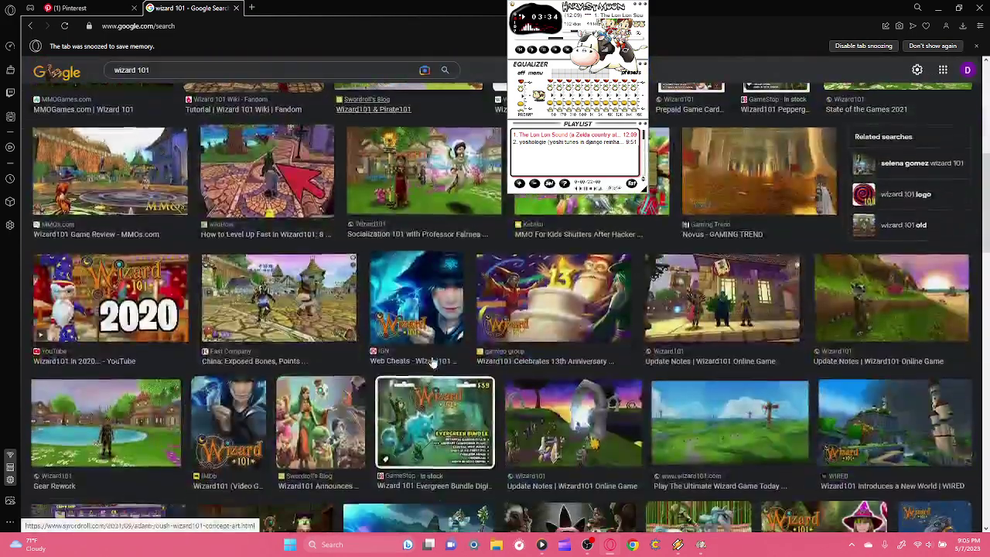
{"action": "scroll", "coordinate": [433, 363], "scroll_direction": "up", "scroll_amount": 3}
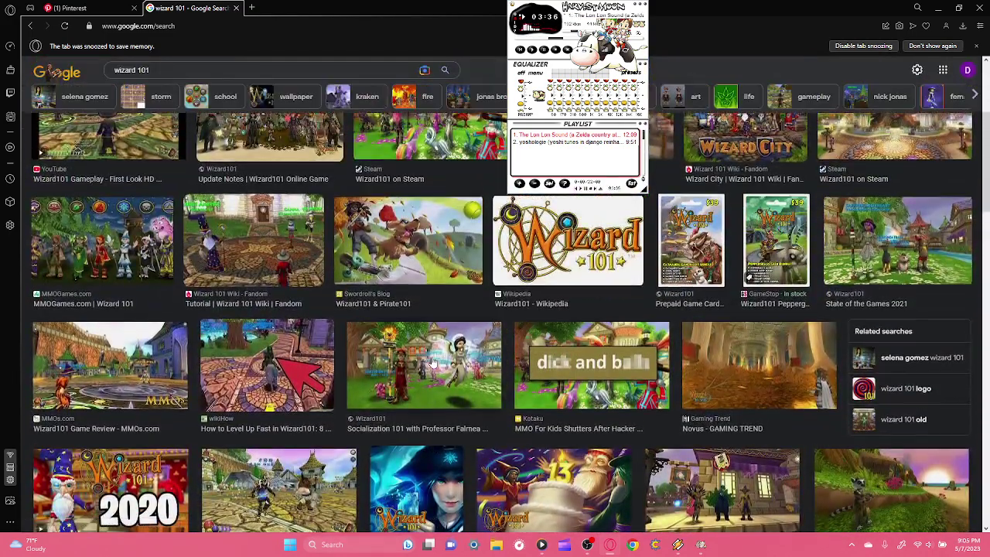
{"action": "scroll", "coordinate": [433, 362], "scroll_direction": "up", "scroll_amount": 3}
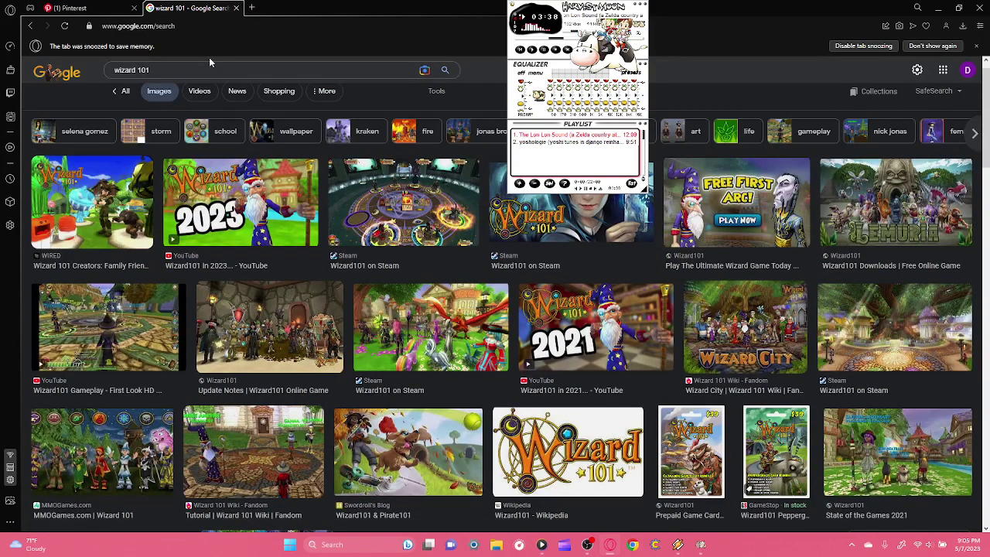
{"action": "left_click", "coordinate": [120, 319]}
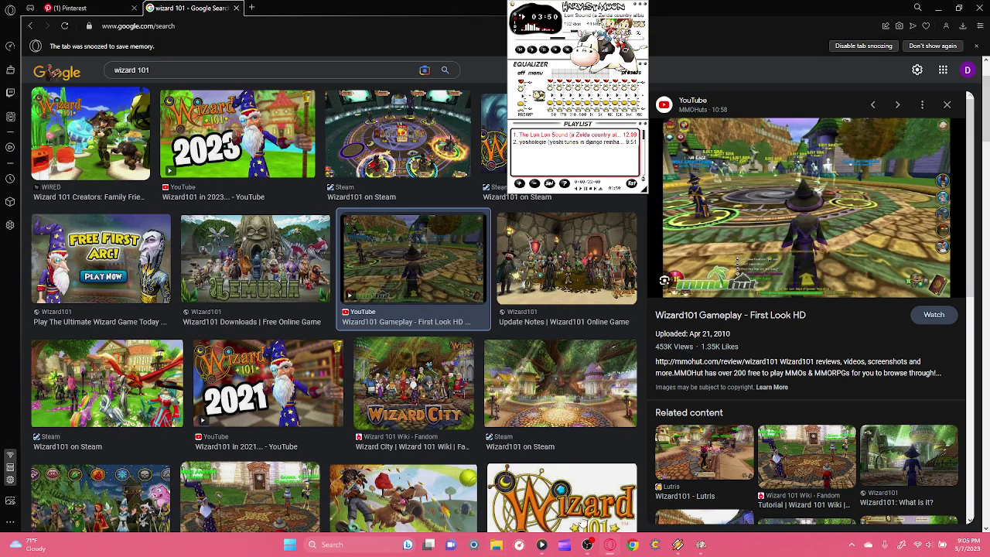
- Switch to FireAlpaca, uncover the canvas from the music player, and examine the braided hair and whole figure
{"action": "mouse_move", "coordinate": [590, 547]}
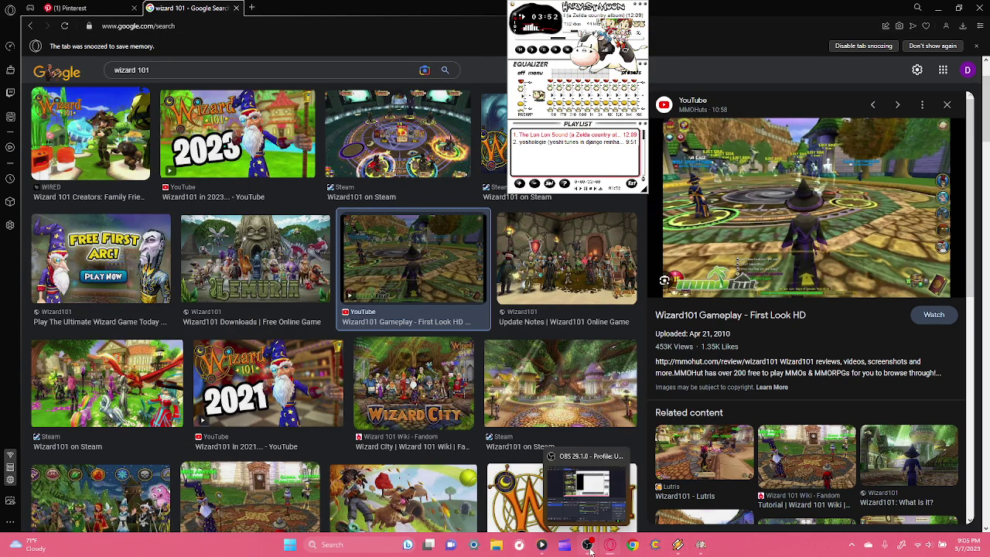
{"action": "left_click", "coordinate": [710, 507]}
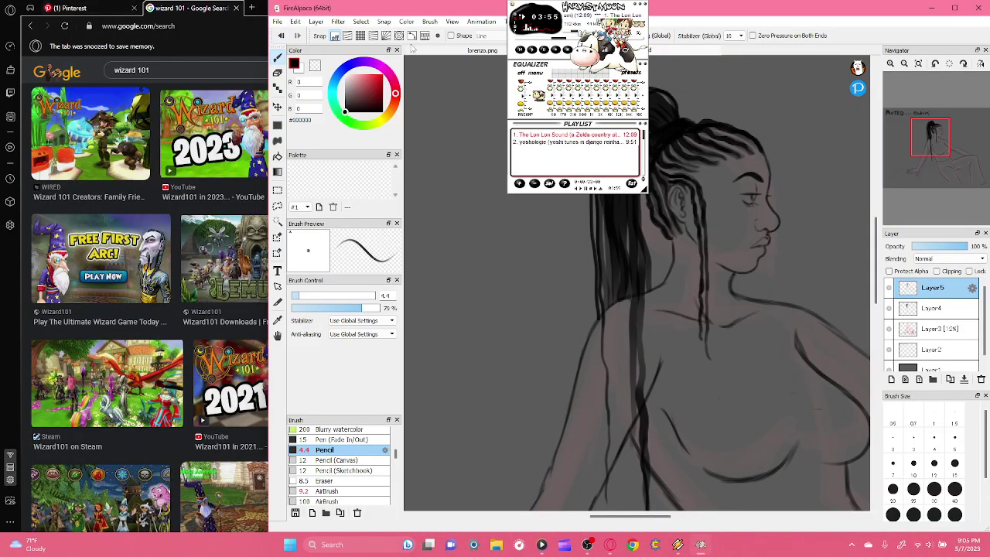
{"action": "left_click_drag", "start_coordinate": [587, 6], "coordinate": [348, 6]}
{"action": "mouse_move", "coordinate": [928, 157]}
{"action": "left_mouse_down"}
{"action": "mouse_move", "coordinate": [947, 166]}
{"action": "mouse_move", "coordinate": [944, 156]}
{"action": "left_mouse_up"}
{"action": "left_click", "coordinate": [917, 64]}
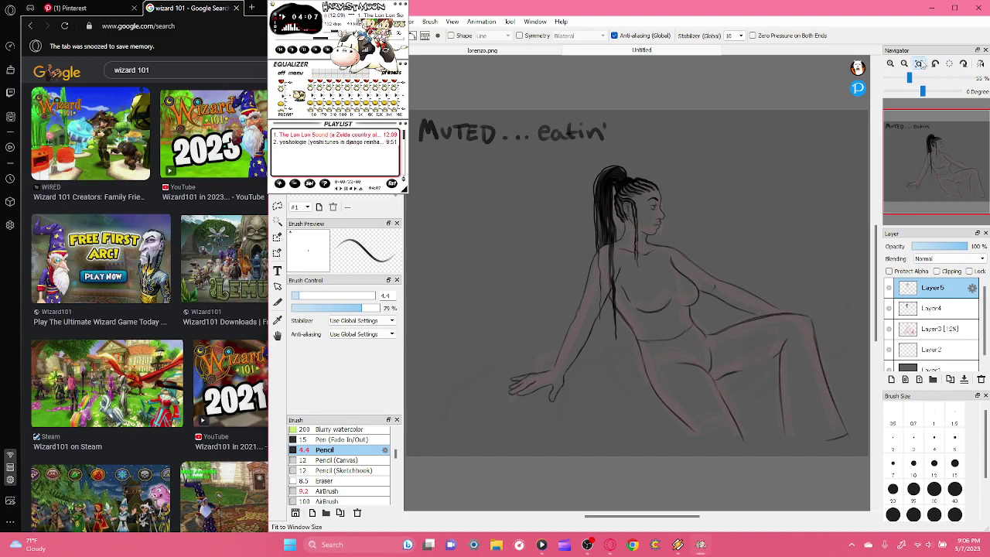
{"action": "left_click", "coordinate": [890, 66]}
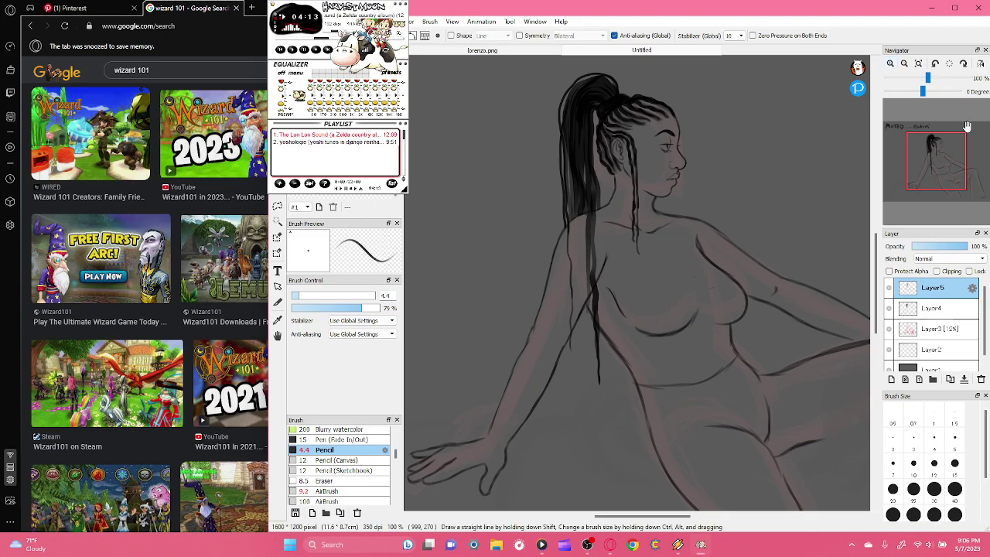
{"action": "mouse_move", "coordinate": [937, 164]}
{"action": "left_mouse_down"}
{"action": "mouse_move", "coordinate": [941, 179]}
{"action": "mouse_move", "coordinate": [940, 157]}
{"action": "left_mouse_up"}
{"action": "left_click", "coordinate": [890, 64]}
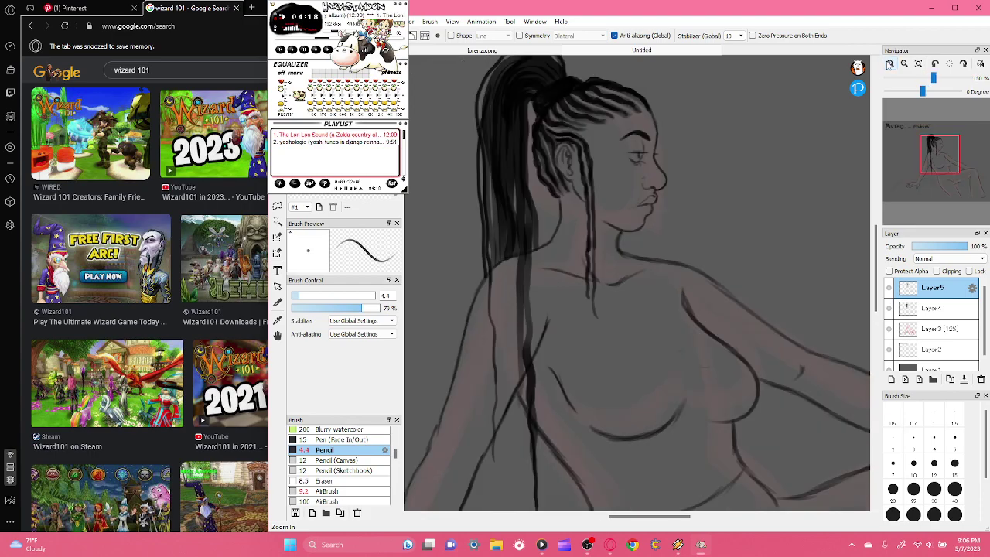
{"action": "left_click_drag", "start_coordinate": [951, 152], "coordinate": [931, 133]}
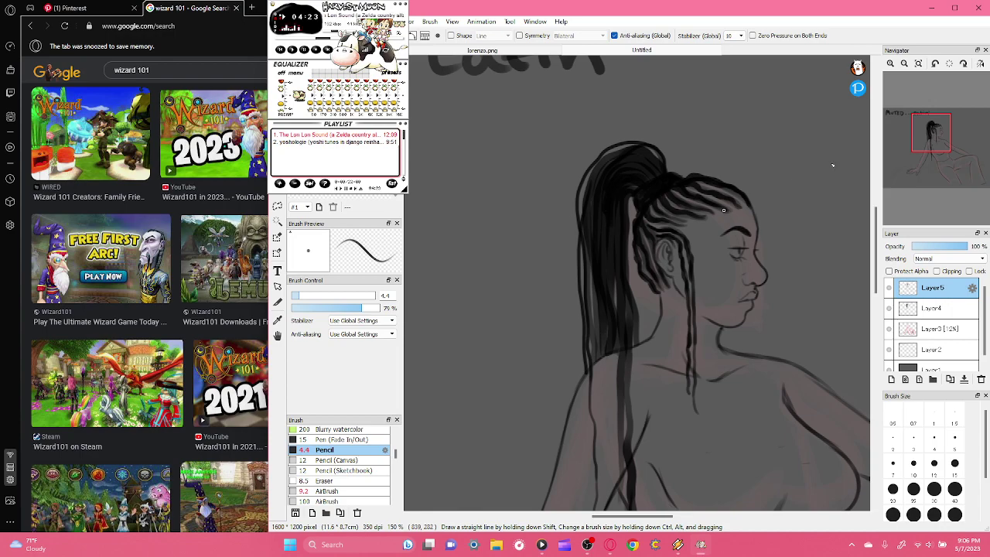
{"action": "left_click", "coordinate": [919, 64]}
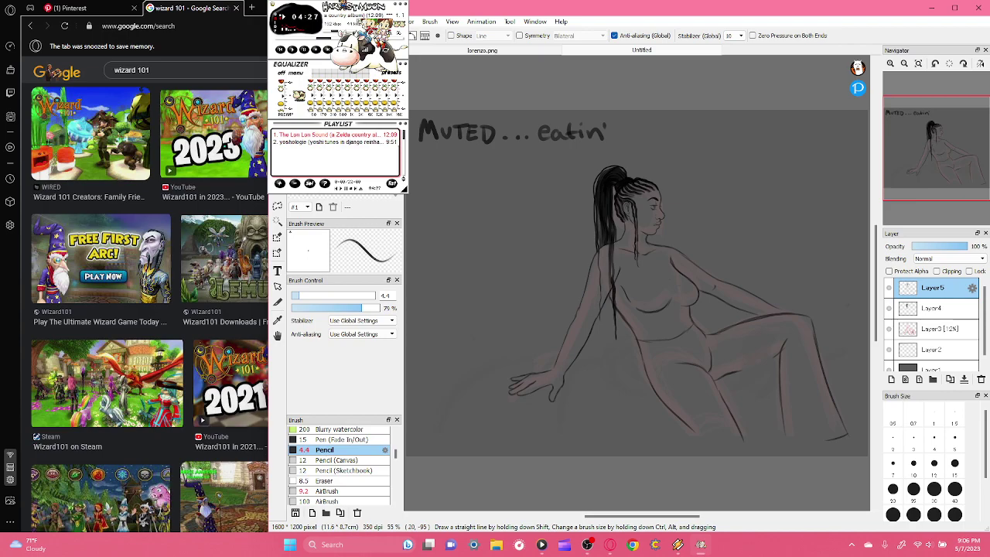
- Save the drawing as a FireAlpaca document named "Kazima" in the Arts folder
{"action": "left_click_drag", "start_coordinate": [344, 6], "coordinate": [199, 6]}
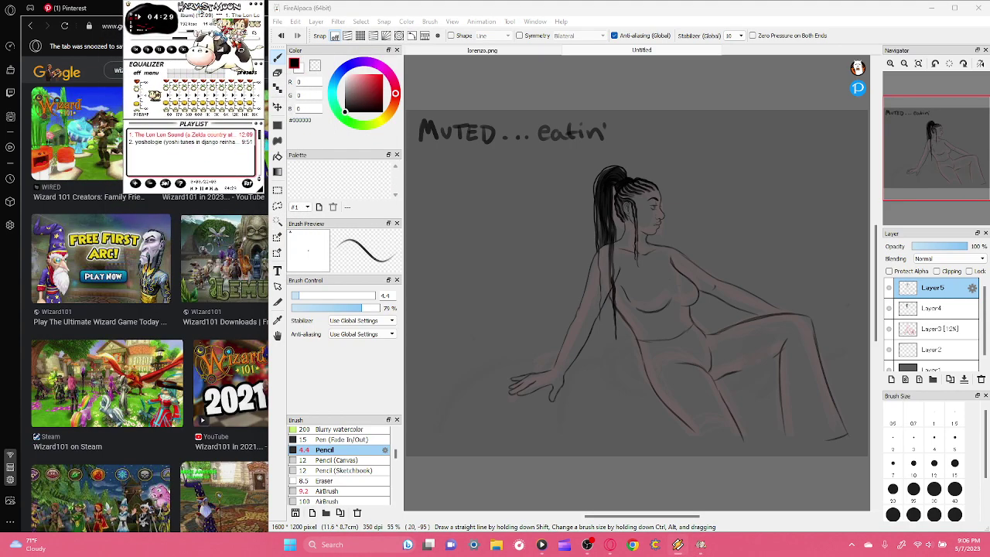
{"action": "left_click", "coordinate": [302, 12]}
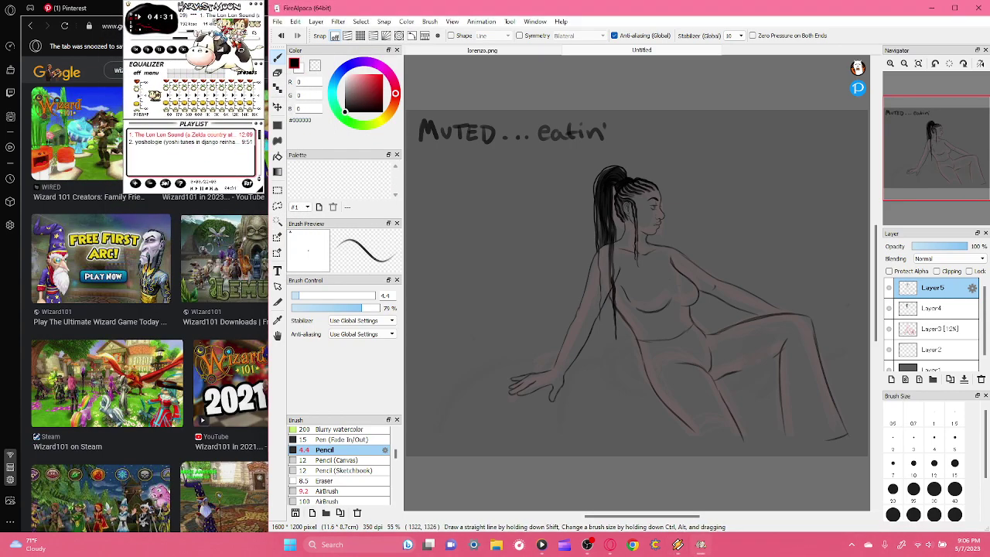
{"action": "left_click", "coordinate": [277, 22]}
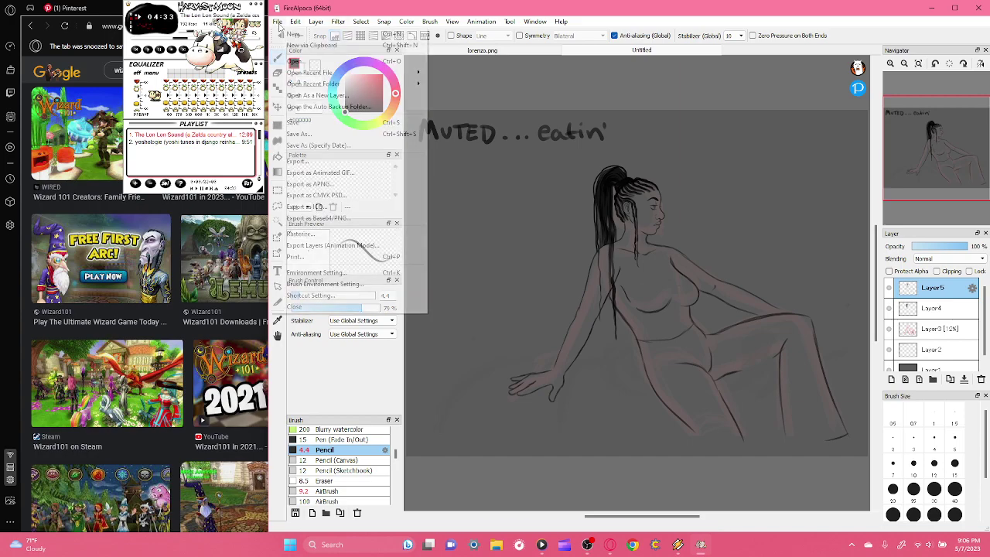
{"action": "left_click", "coordinate": [299, 134]}
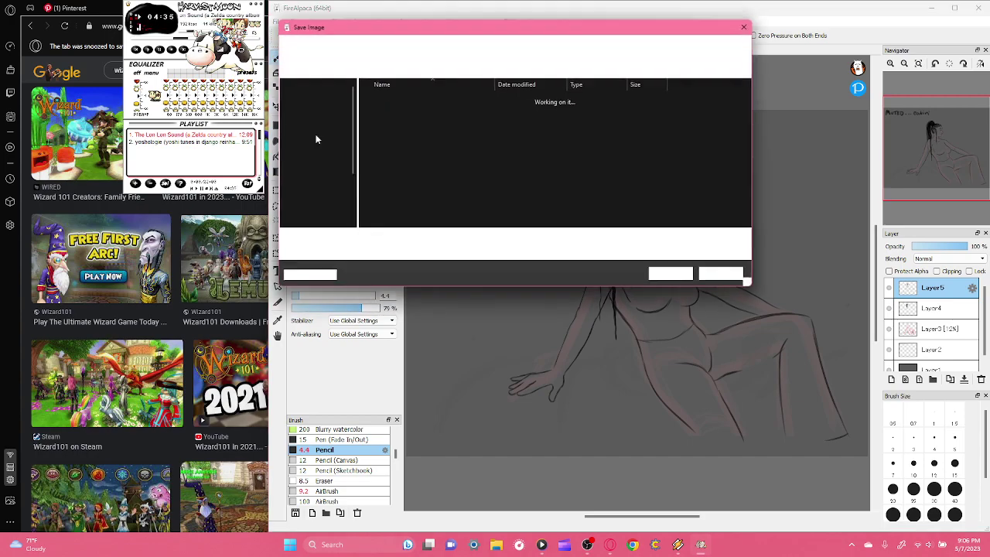
{"action": "type", "text": "Kaz"}
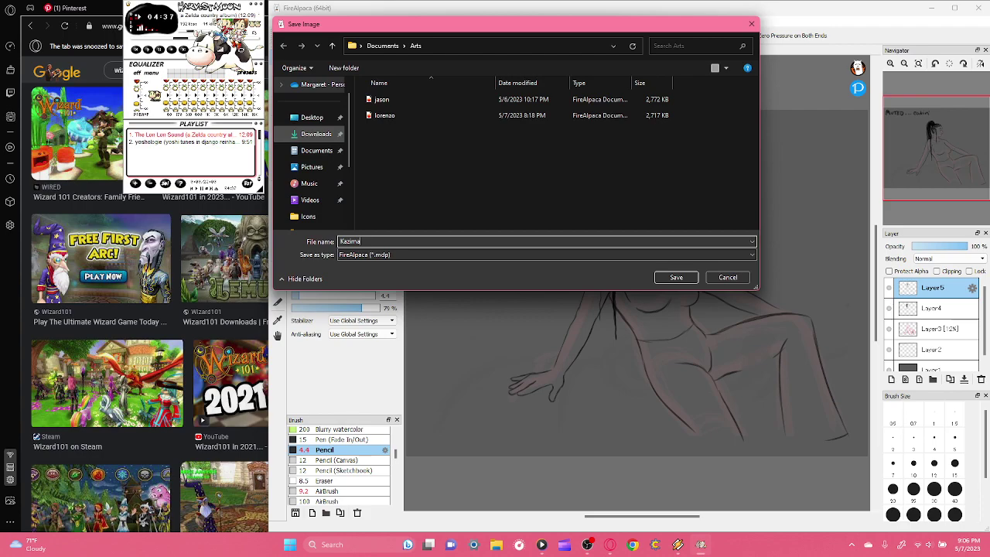
{"action": "type", "text": "ima"}
{"action": "key", "text": "Return"}
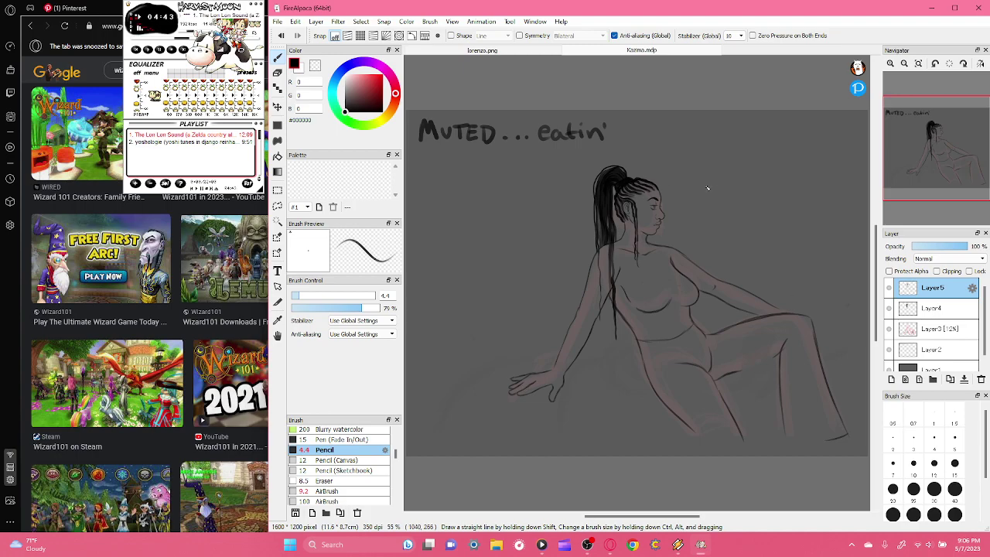
- Close the wizard 101 image search and set the Pinterest goddess braids reference beside the FireAlpaca canvas
{"action": "left_click_drag", "start_coordinate": [189, 14], "coordinate": [334, 13]}
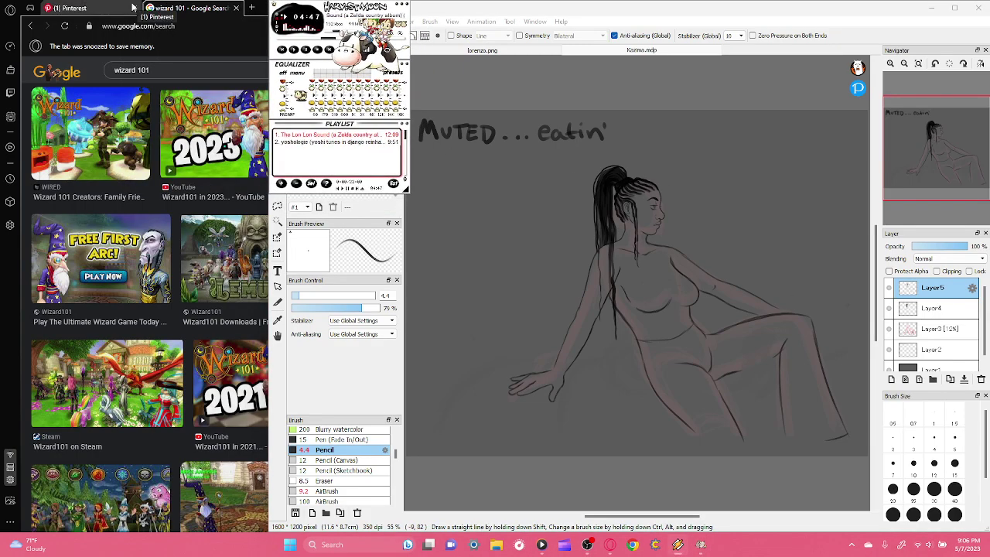
{"action": "left_click", "coordinate": [236, 13]}
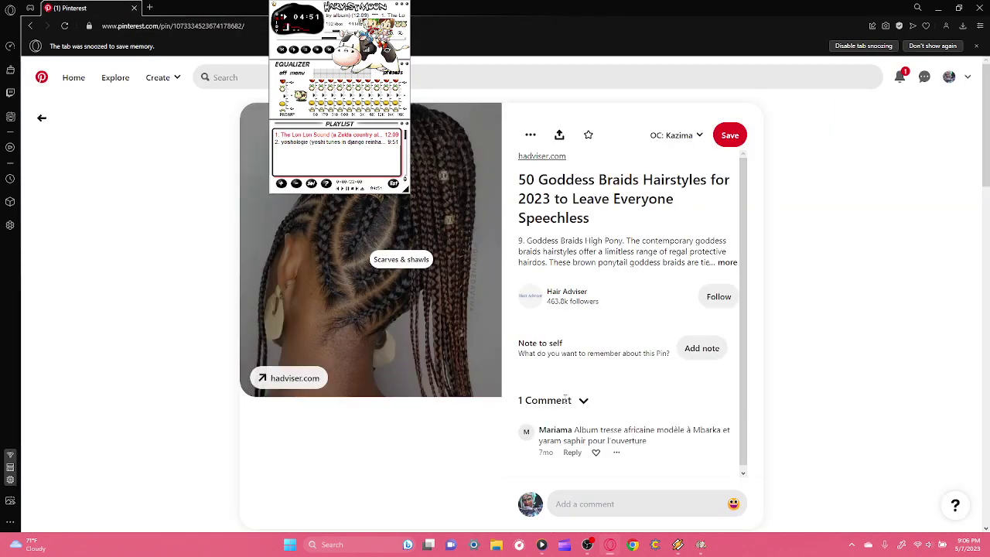
{"action": "mouse_move", "coordinate": [701, 544]}
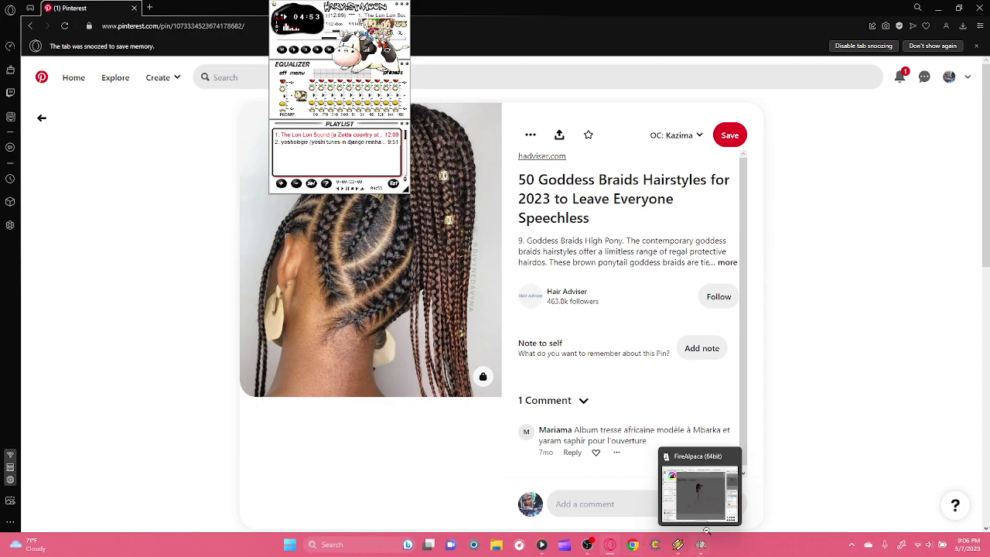
{"action": "left_click", "coordinate": [691, 499]}
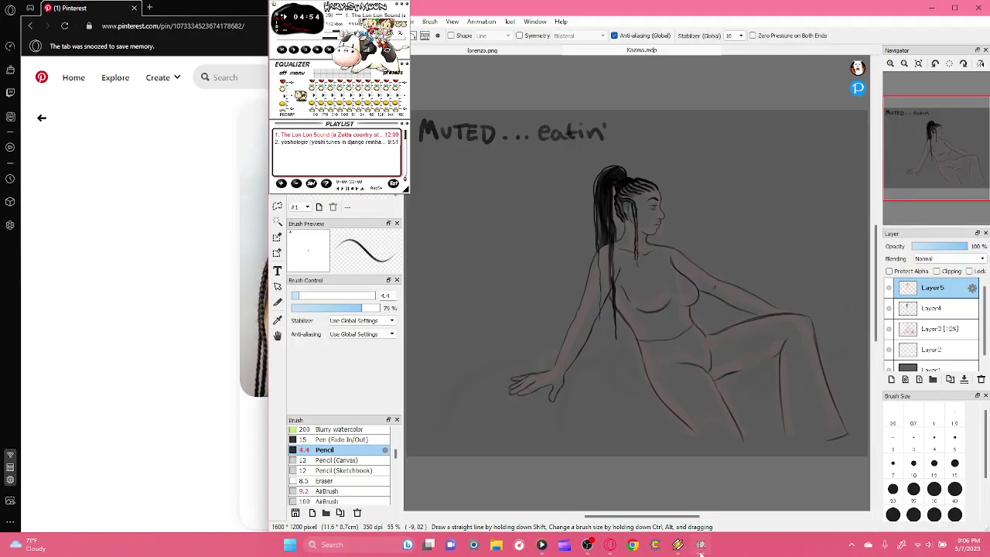
{"action": "double_click", "coordinate": [234, 6]}
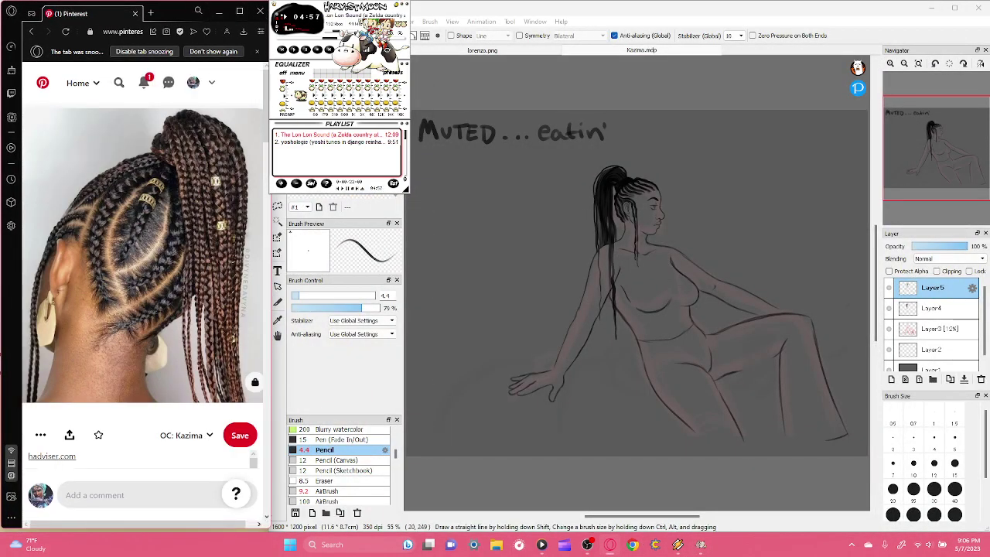
{"action": "mouse_move", "coordinate": [368, 13]}
{"action": "left_mouse_down"}
{"action": "mouse_move", "coordinate": [385, 27]}
{"action": "mouse_move", "coordinate": [364, 9]}
{"action": "left_mouse_up"}
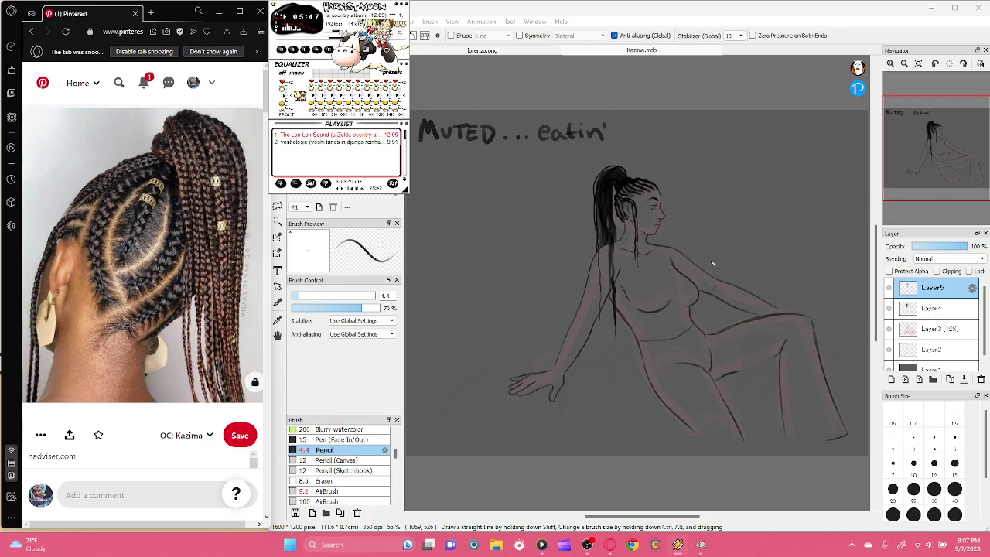
- Examine the figure's face, cornrows and ponytail in the Kazima drawing at 200% zoom
{"action": "left_click", "coordinate": [894, 64]}
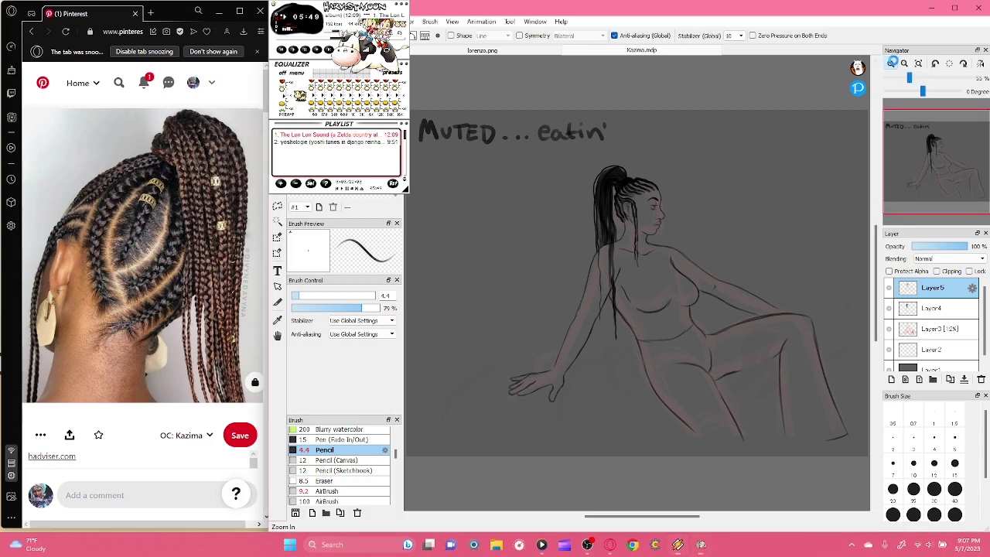
{"action": "left_click", "coordinate": [891, 65]}
{"action": "left_click", "coordinate": [891, 65]}
{"action": "left_click", "coordinate": [891, 65]}
{"action": "left_click_drag", "start_coordinate": [932, 150], "coordinate": [933, 121]}
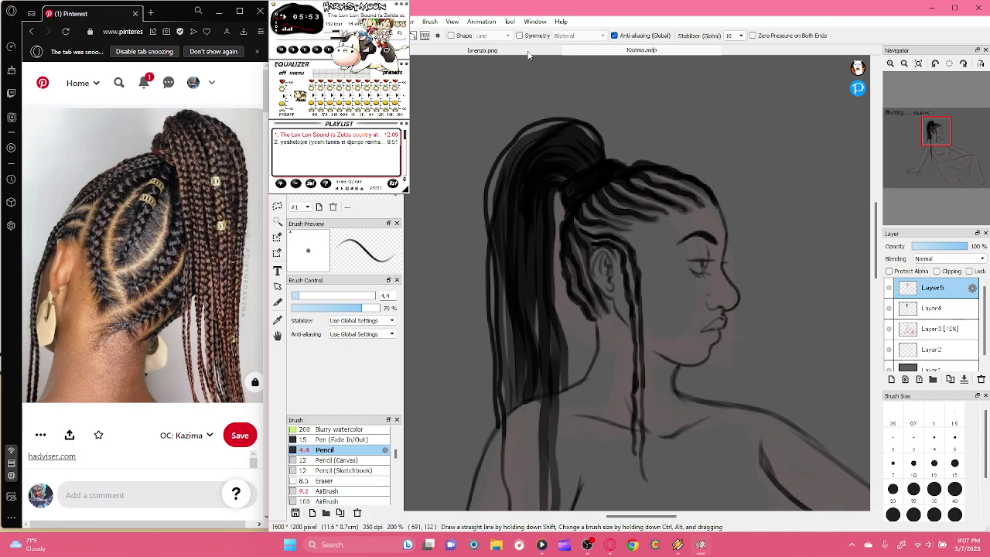
- View the lorenzo.png drawing and move the music player off the drawing program's tools
{"action": "left_click", "coordinate": [528, 53]}
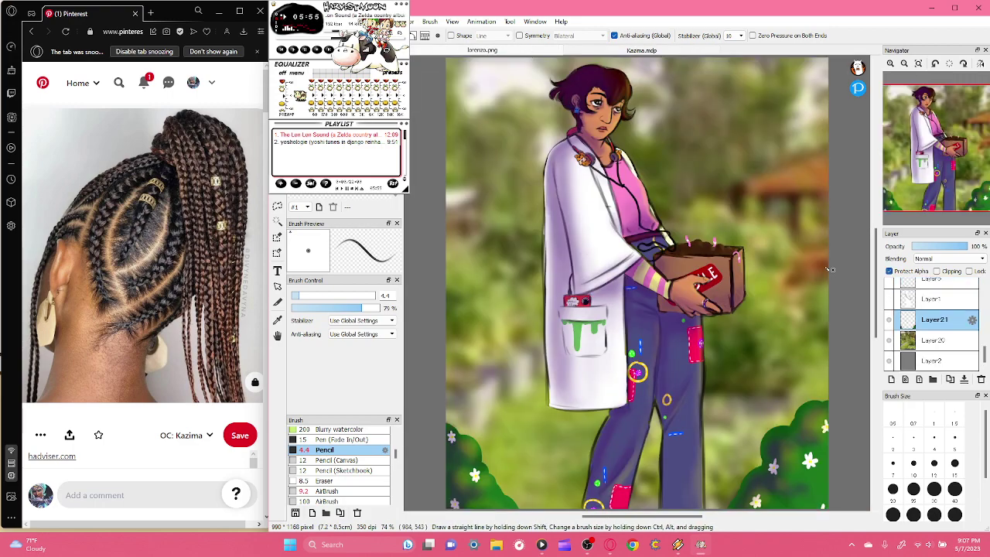
{"action": "left_click_drag", "start_coordinate": [348, 8], "coordinate": [203, 8]}
{"action": "left_click", "coordinate": [333, 9]}
{"action": "left_click", "coordinate": [276, 22]}
{"action": "left_click", "coordinate": [634, 5]}
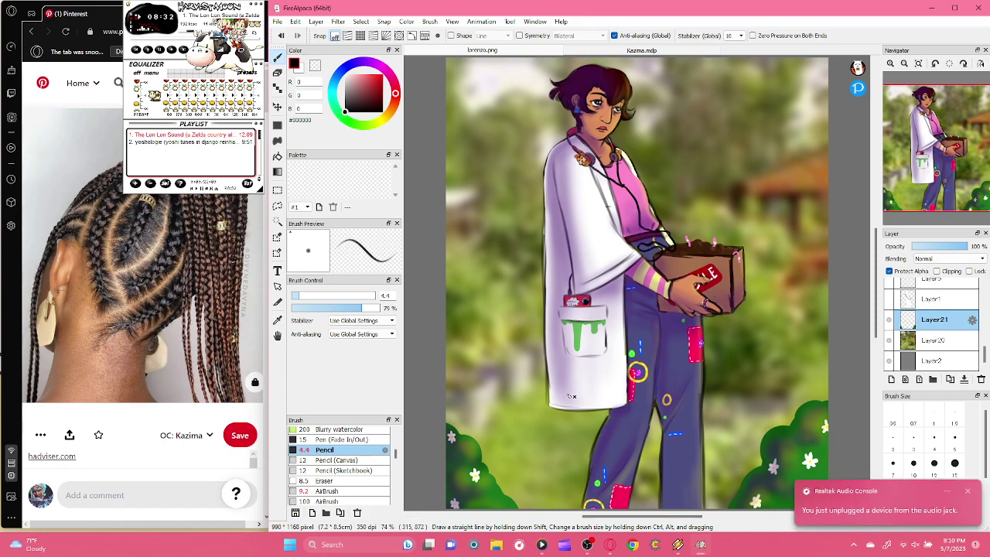
{"action": "left_click", "coordinate": [588, 546]}
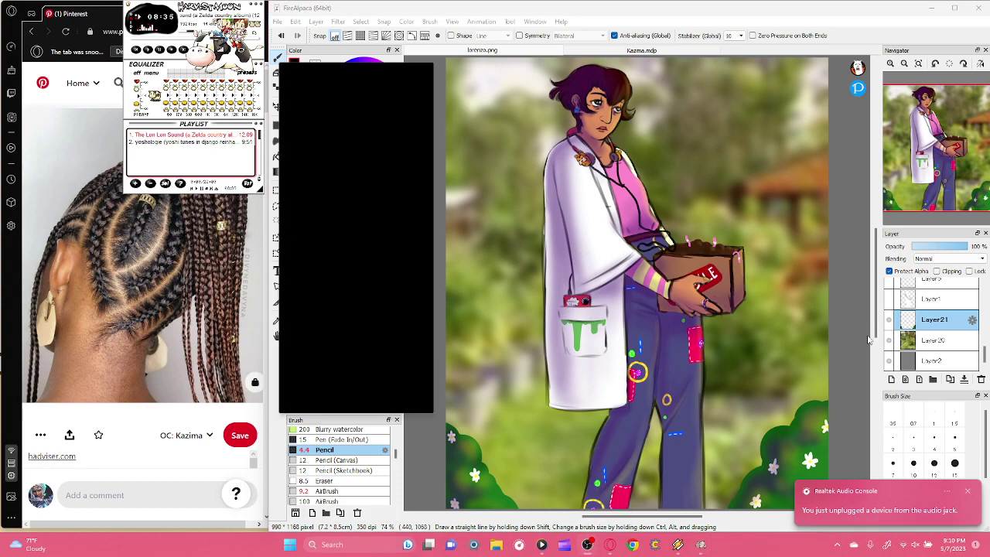